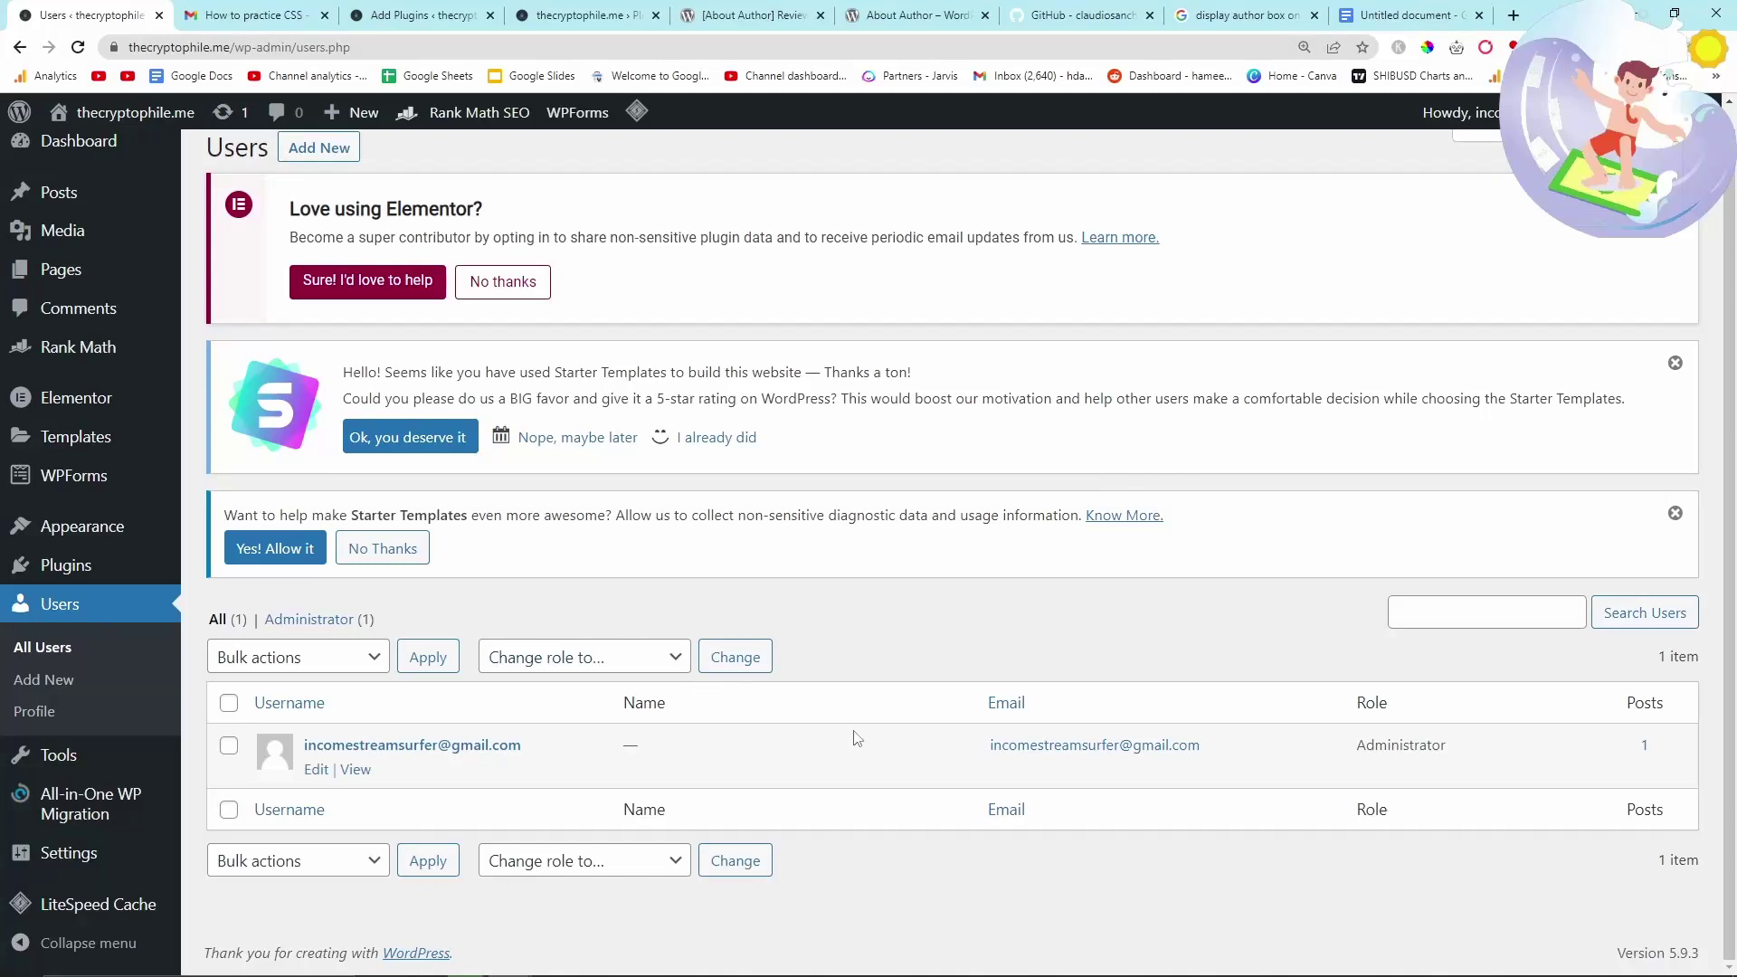
- Open the admin user's profile, choose the Ectoplasm colour scheme and scroll to the Name fields
left_click(332, 772)
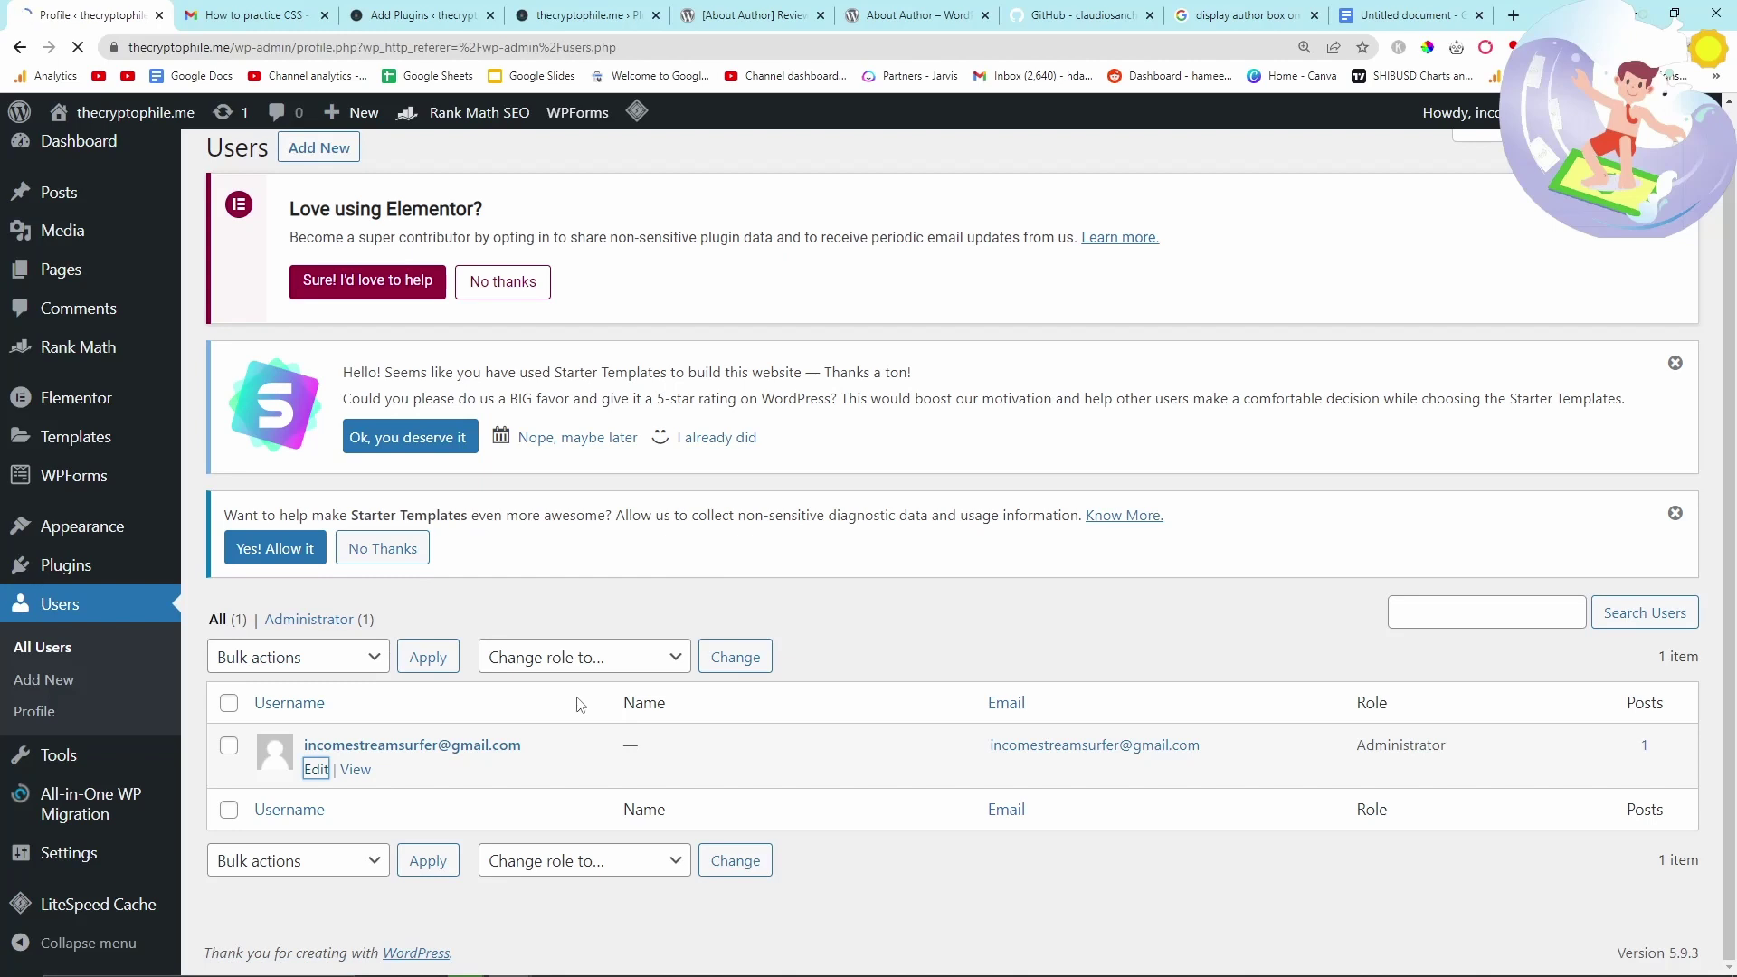
scroll(582, 627, "down", 3)
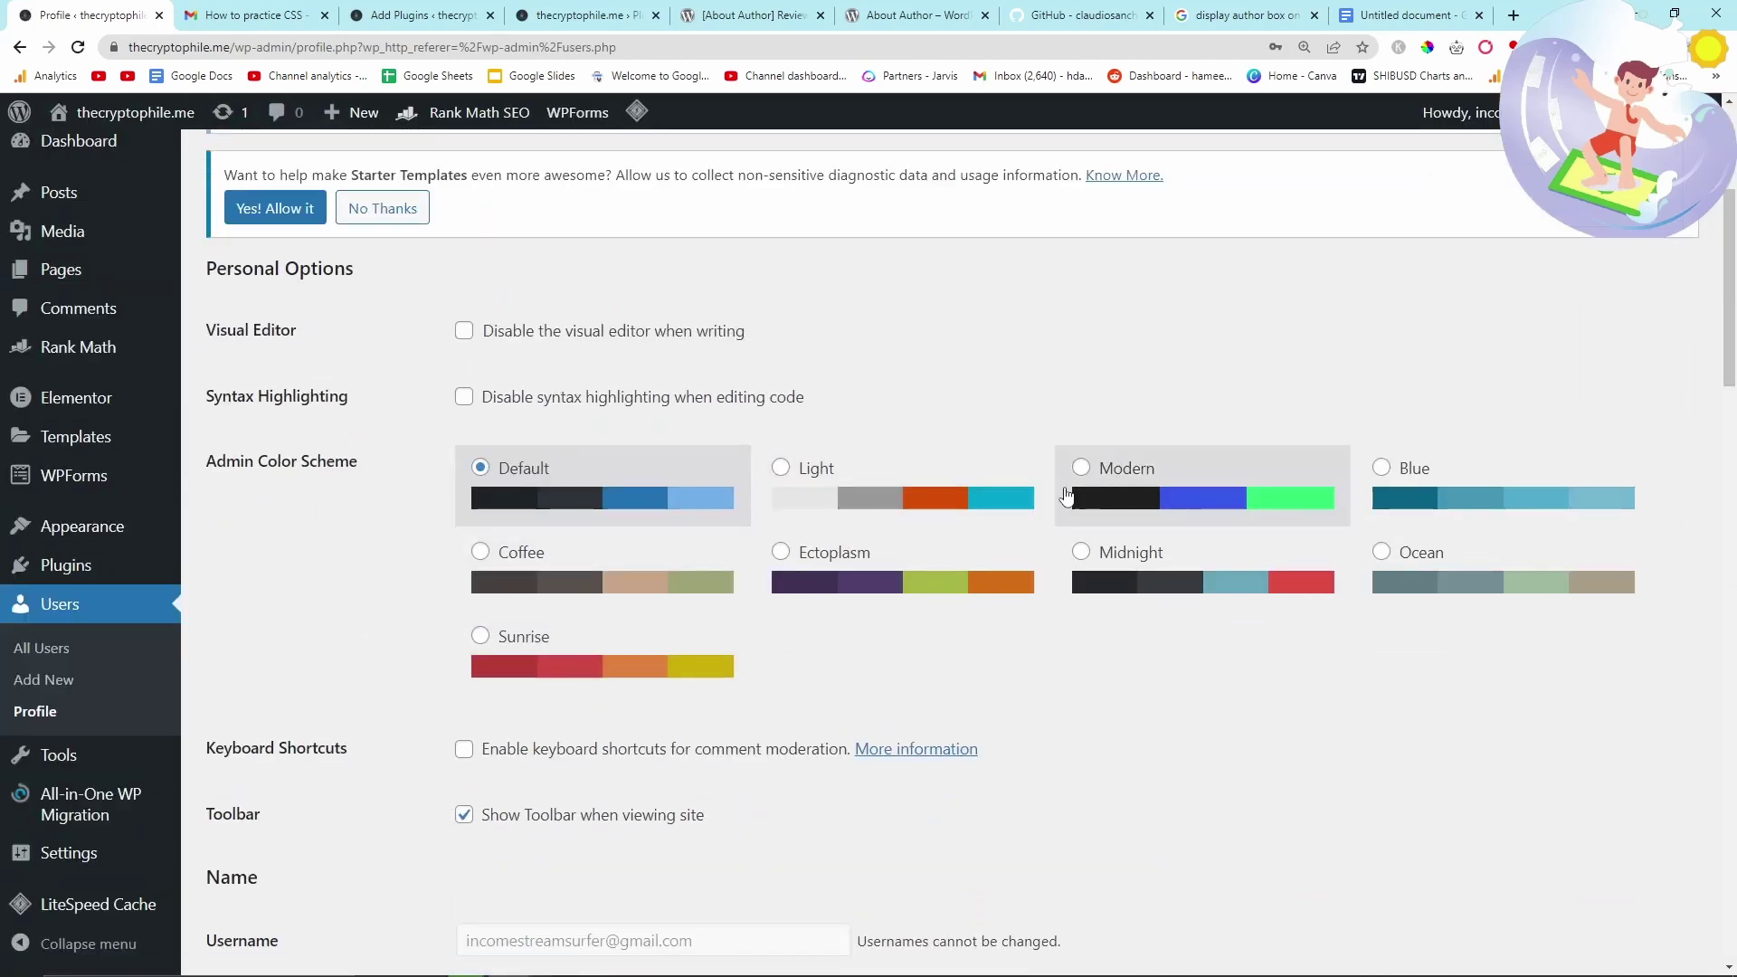
left_click(850, 569)
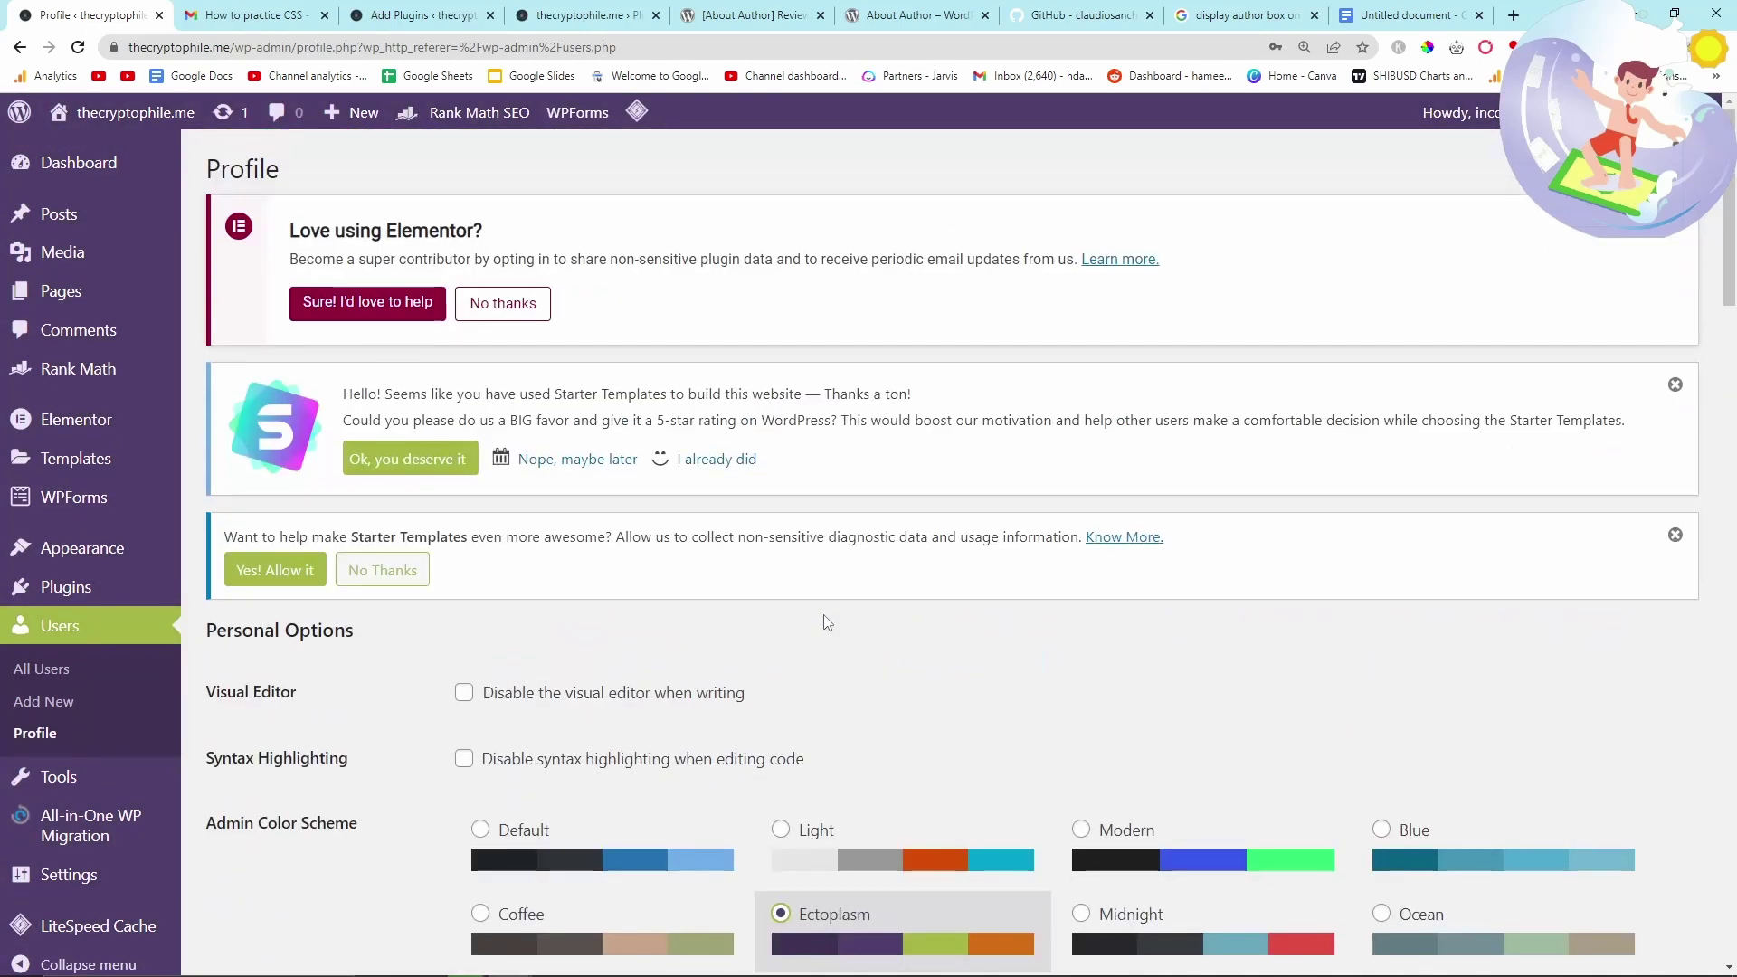
scroll(825, 622, "down", 8)
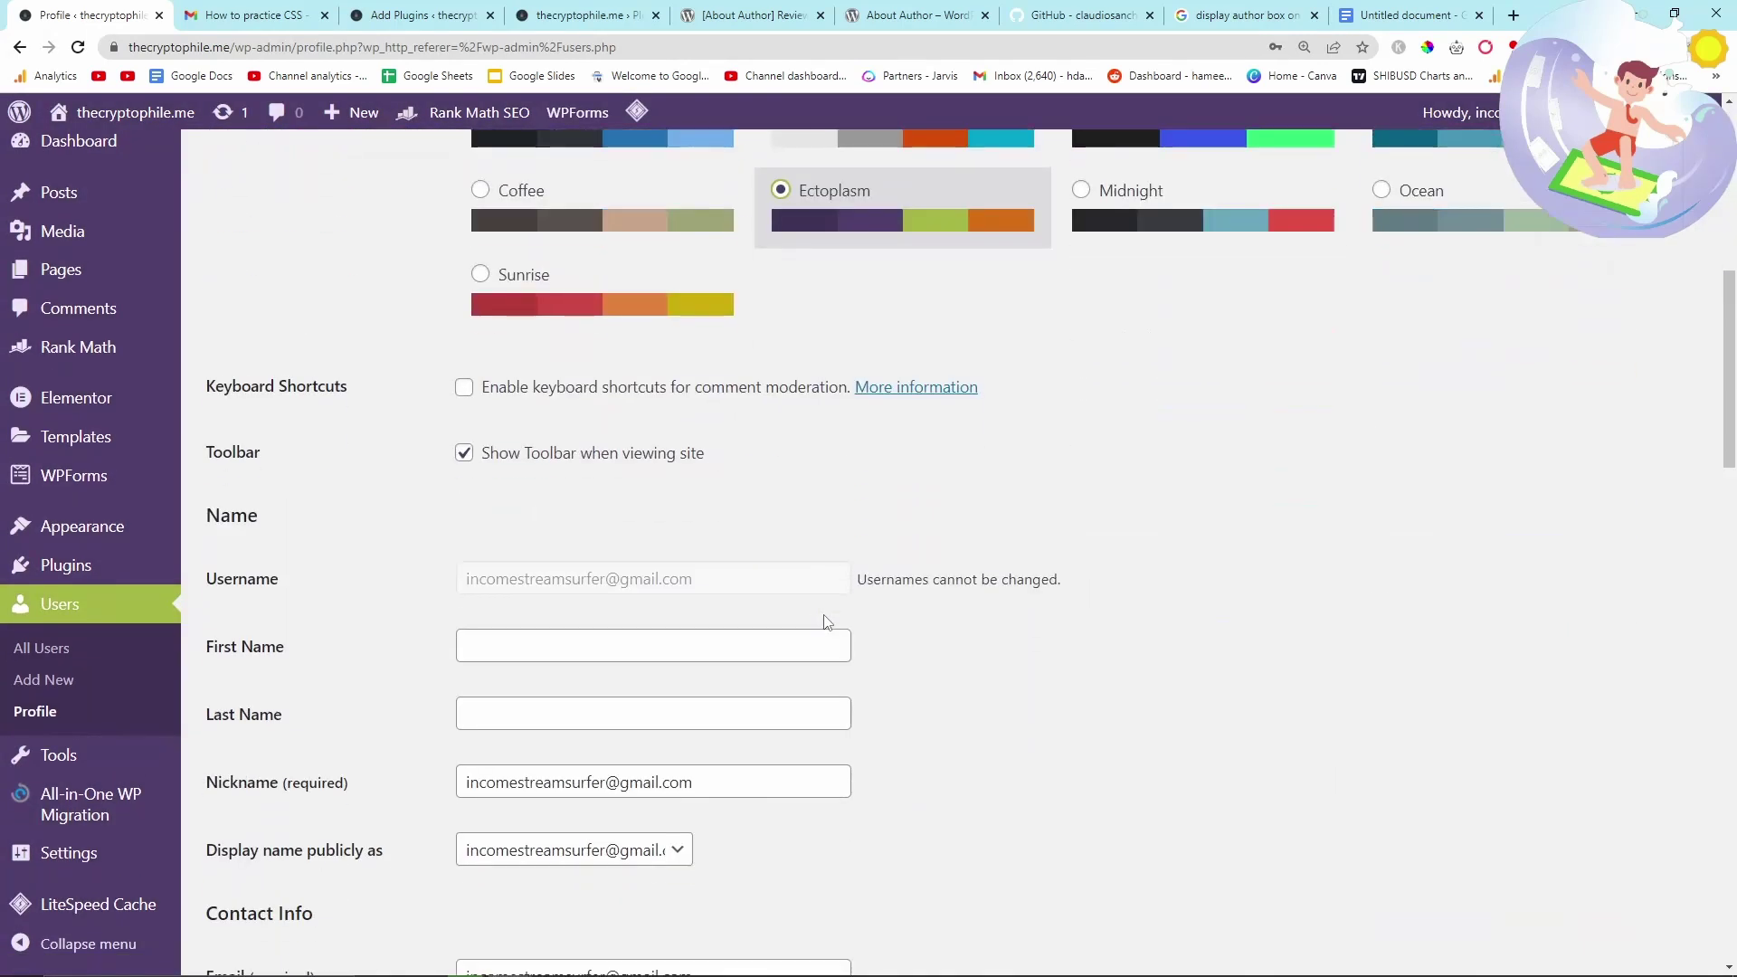
scroll(825, 622, "up", 5)
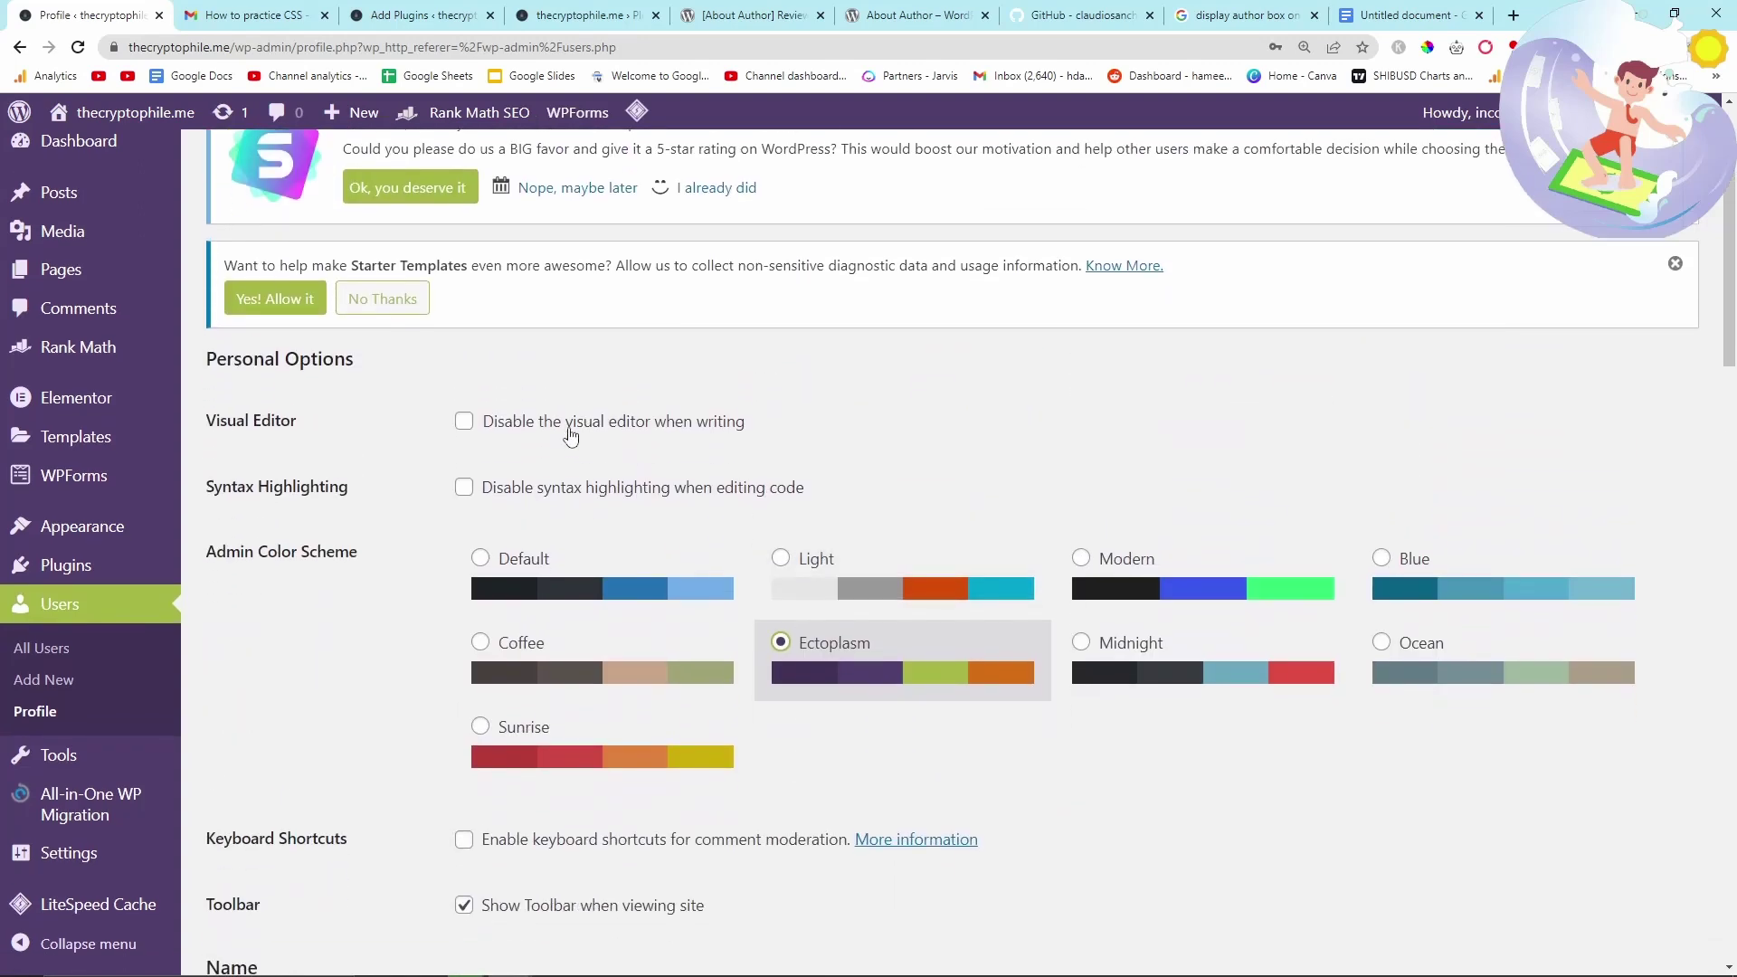
scroll(568, 439, "down", 2)
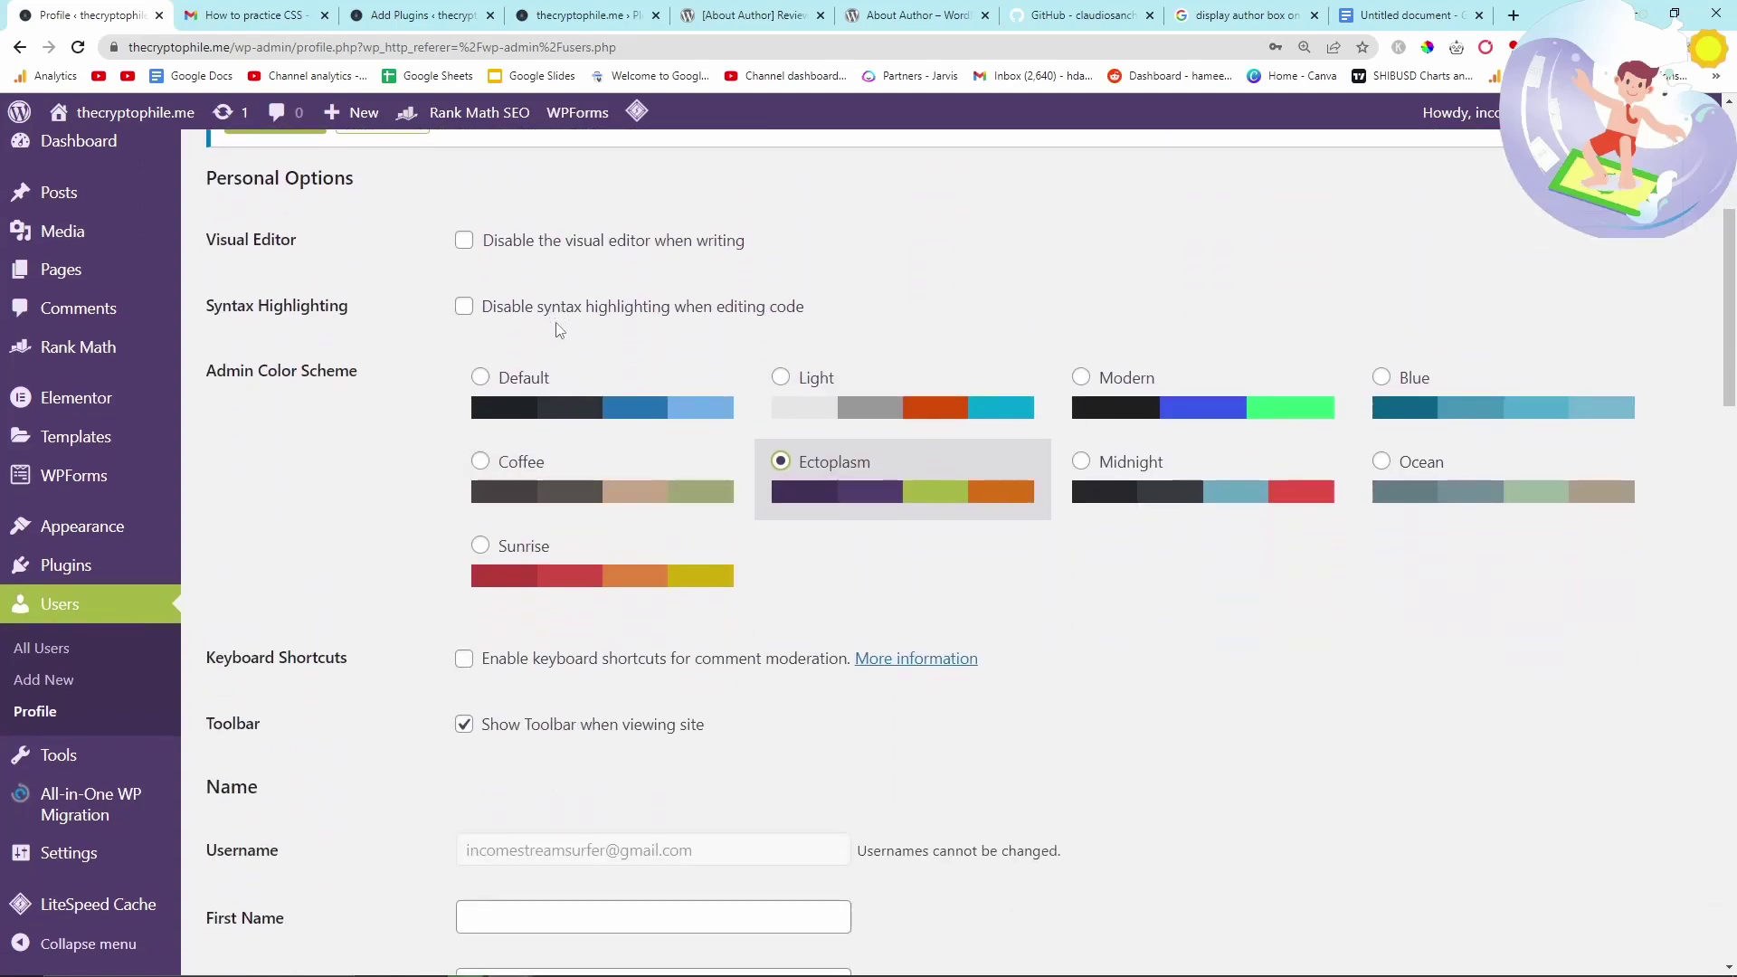
scroll(563, 352, "down", 3)
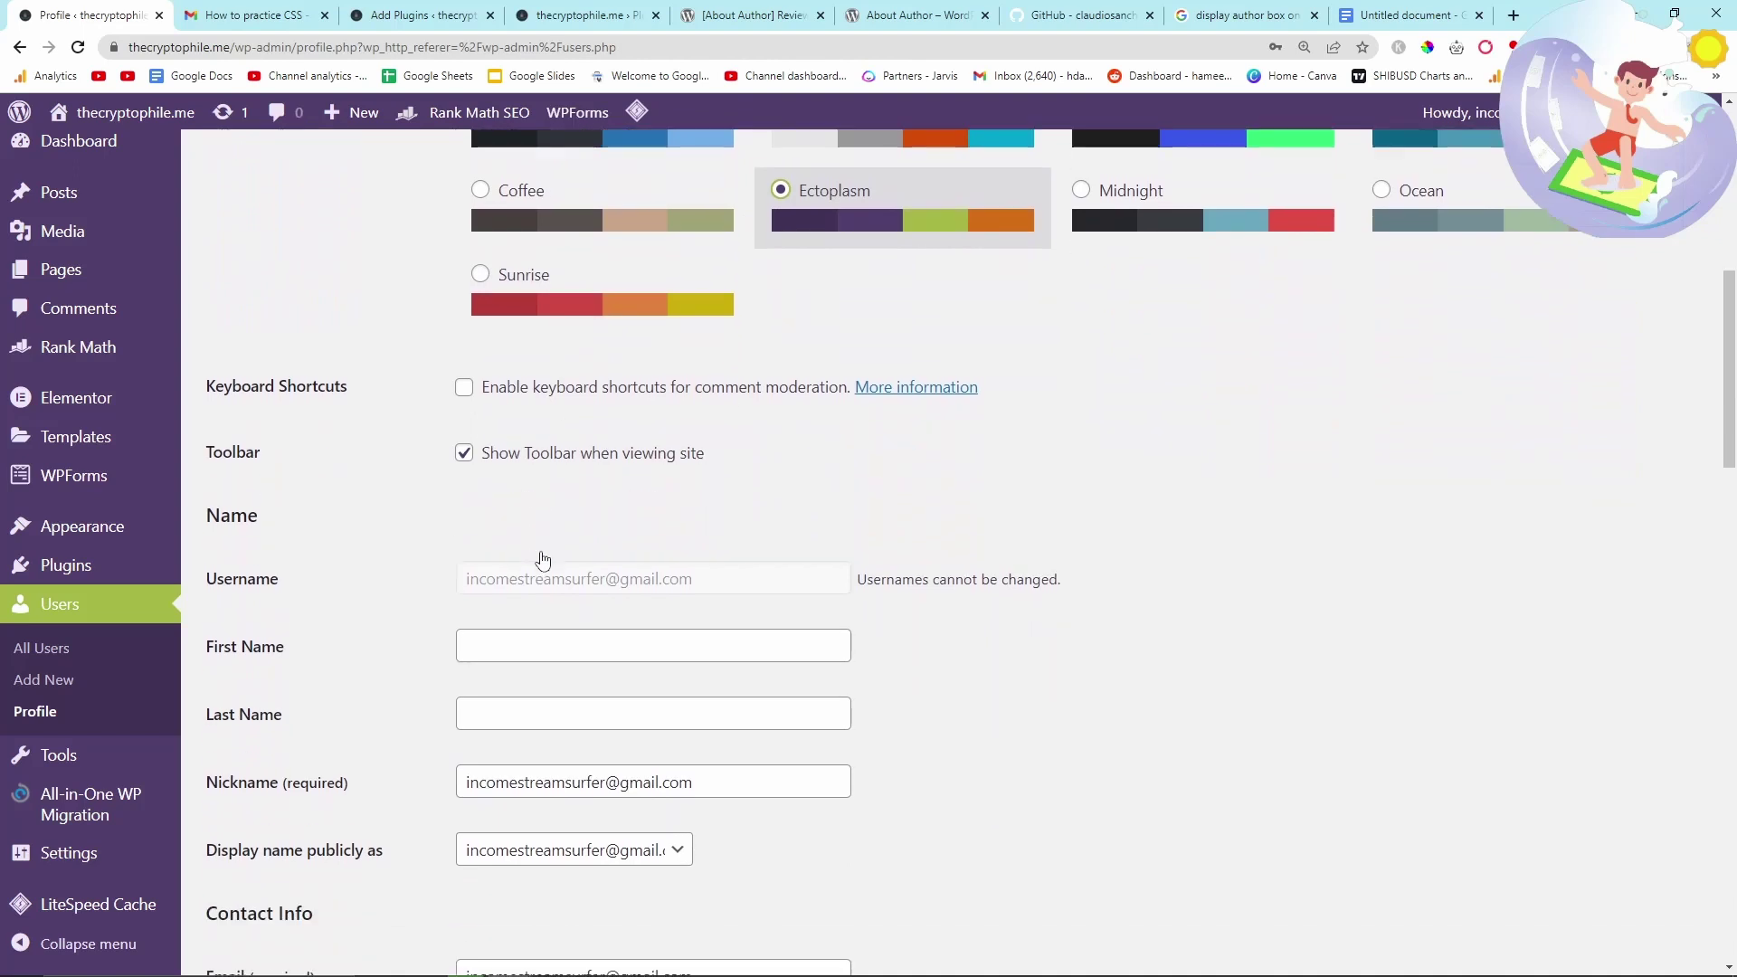
scroll(567, 489, "down", 1)
- Enter the user's first and last name in the profile
left_click(514, 562)
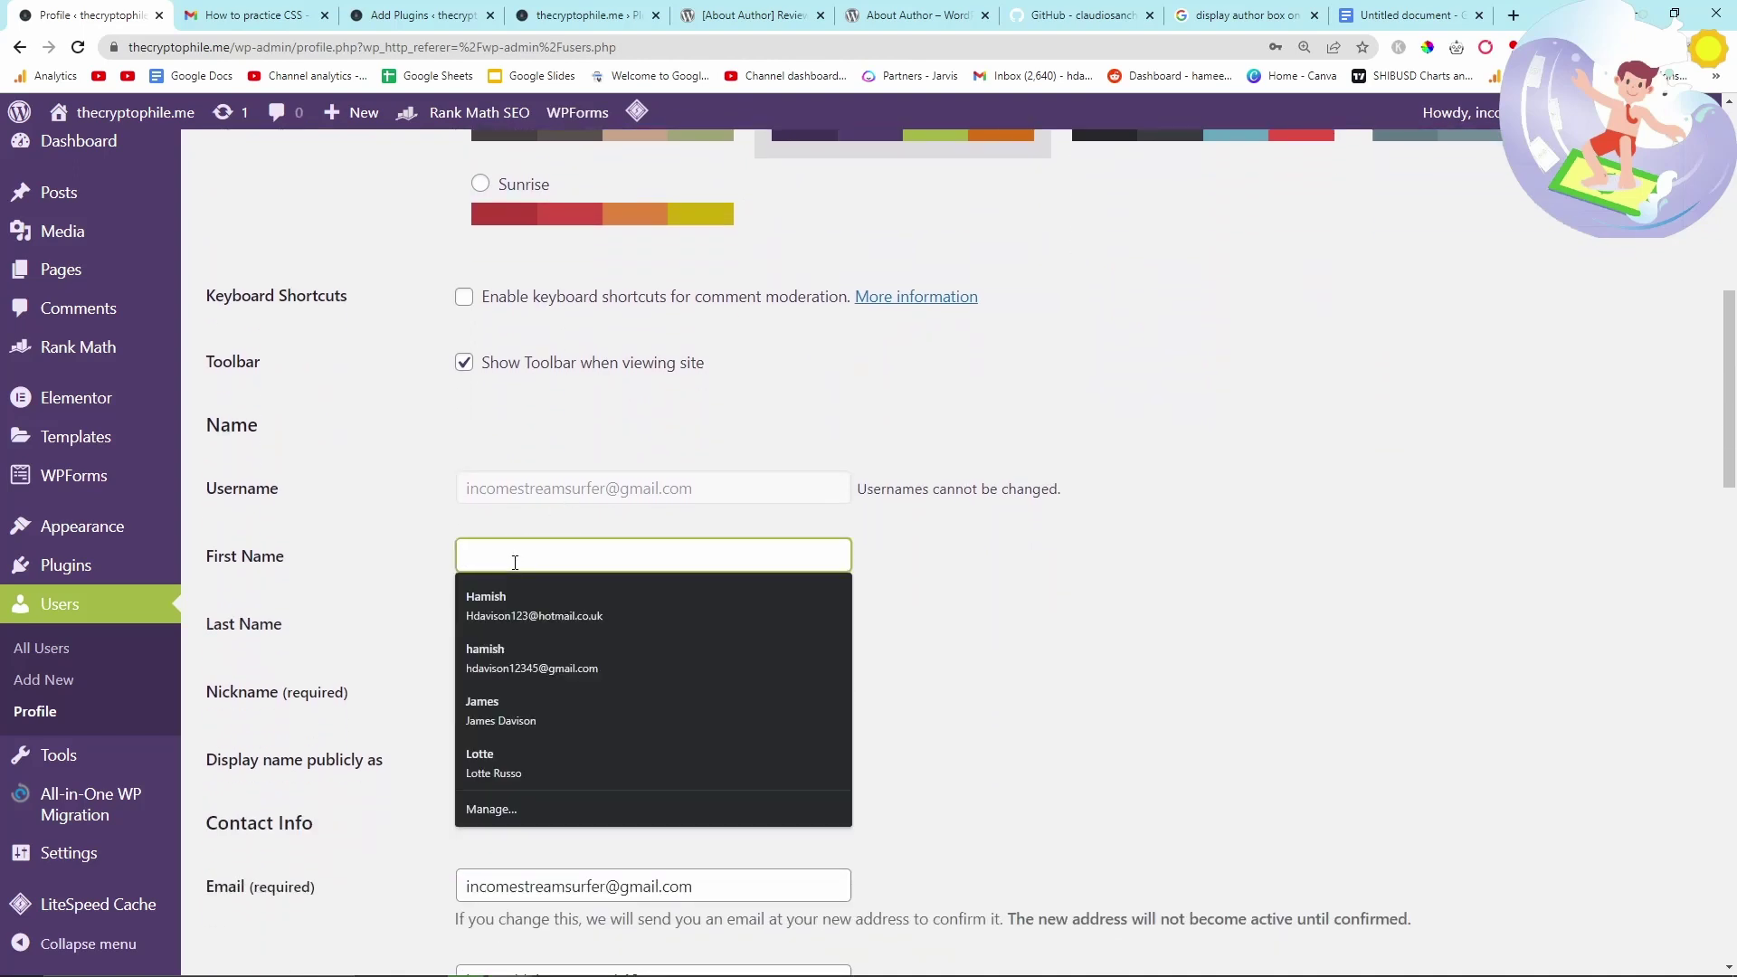
type("Hamish")
key("Tab")
type("Davison")
key("Tab")
- Set the public display name to The Cryptophile
scroll(867, 554, "down", 2)
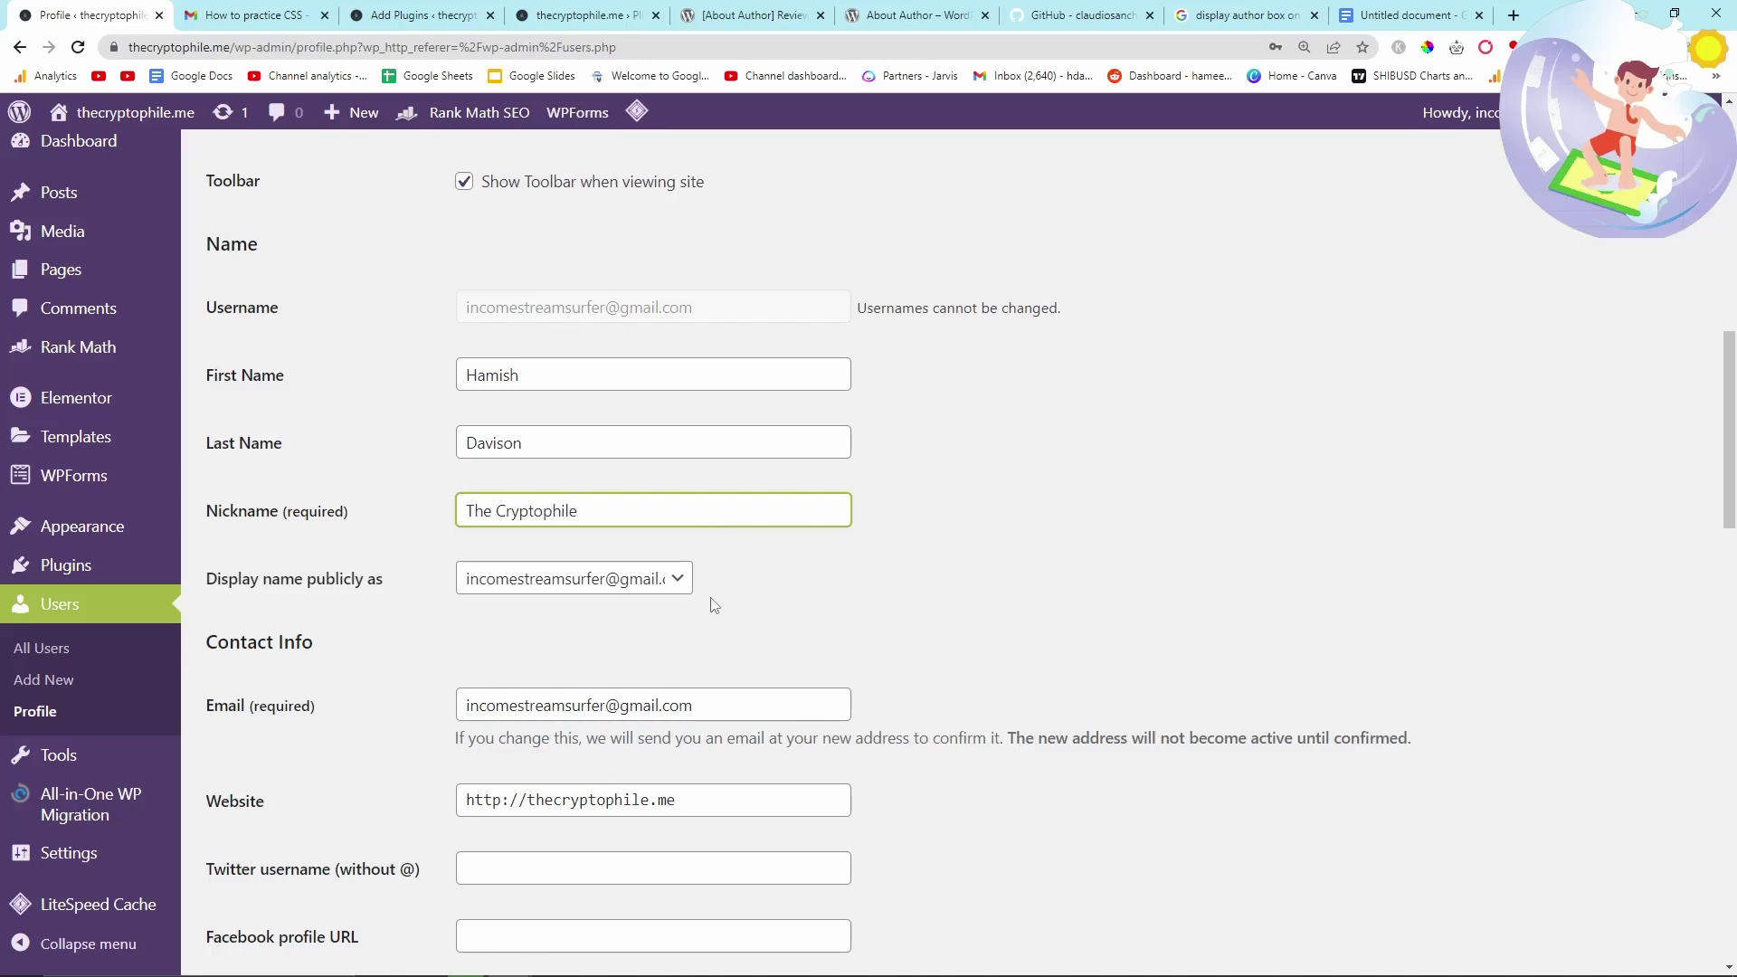
scroll(714, 606, "down", 1)
left_click(529, 497)
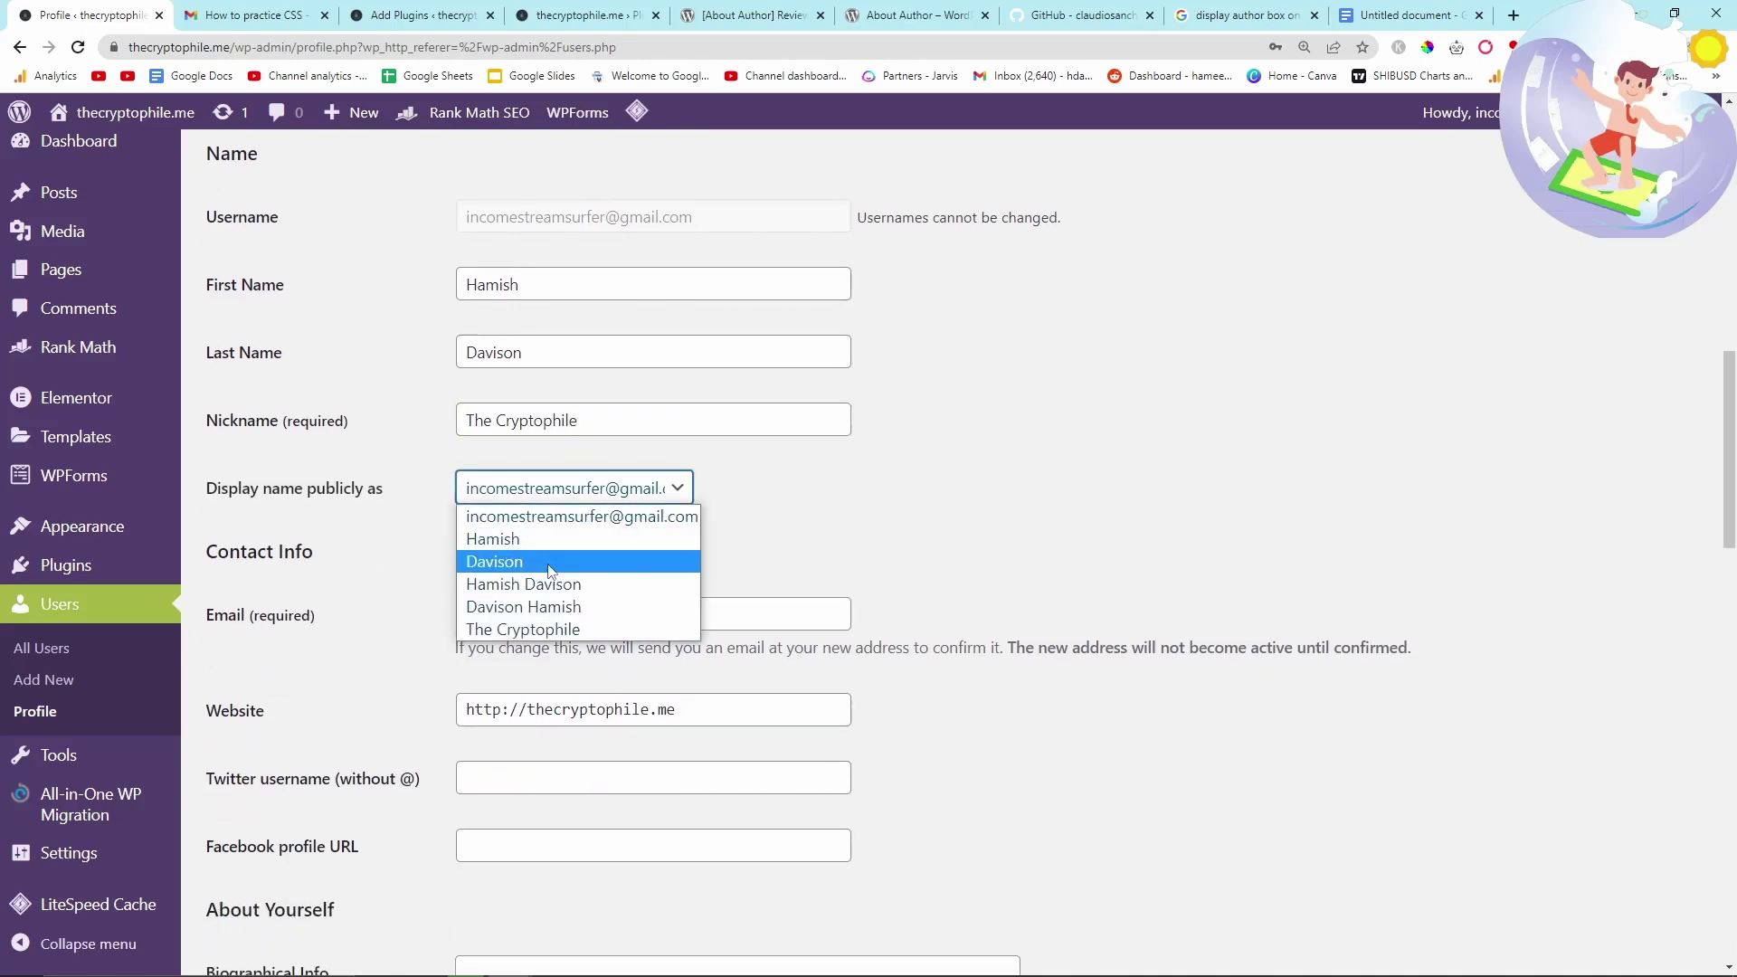
left_click(588, 621)
- Replace the profile e-mail with the site's address, then open a new browser tab beside it
scroll(611, 525, "down", 1)
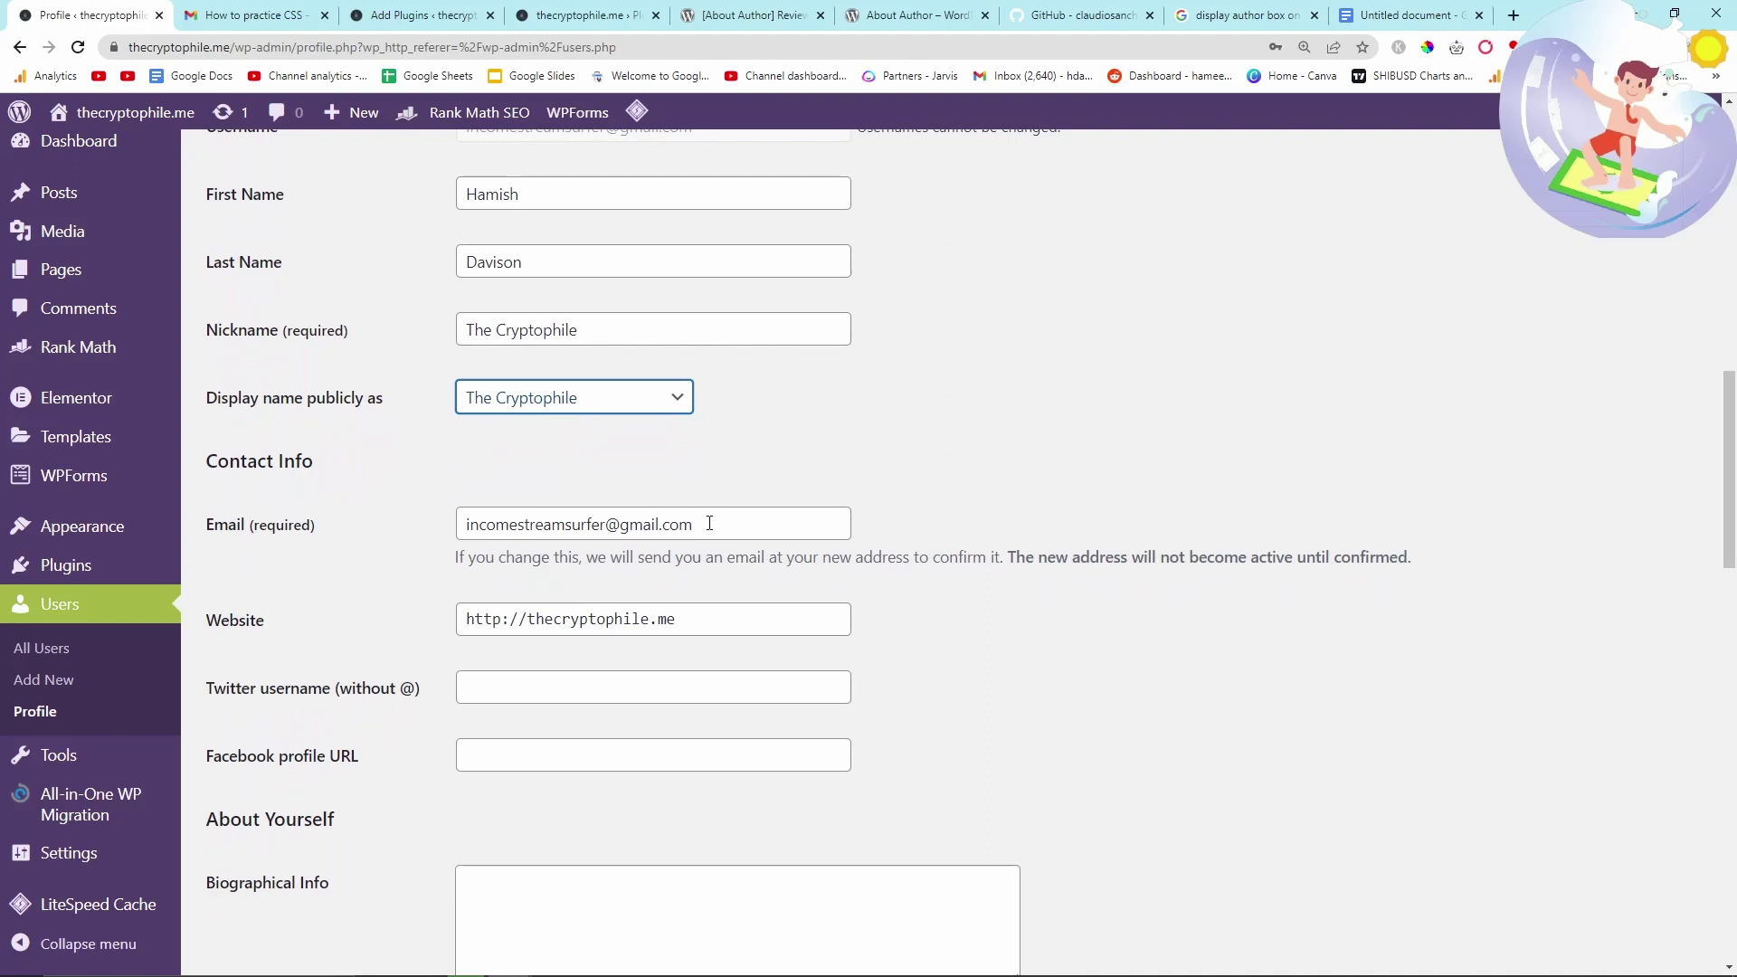
left_click_drag(745, 524, 333, 481)
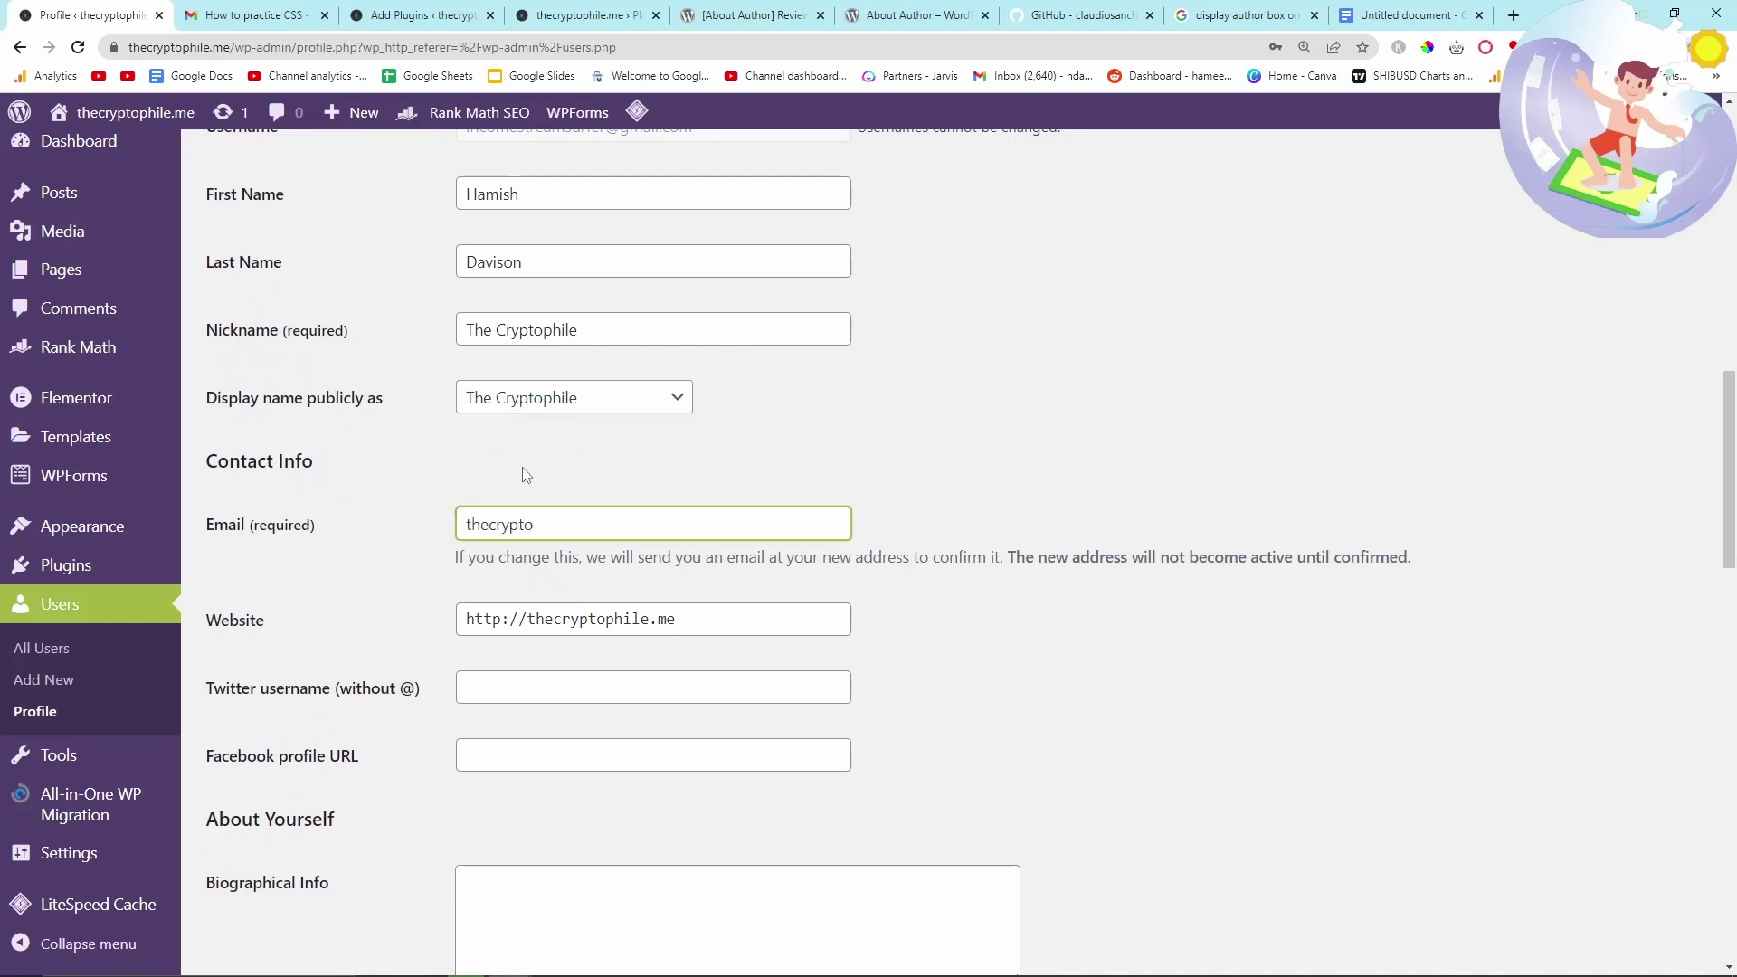
type("hello@")
scroll(533, 642, "down", 2)
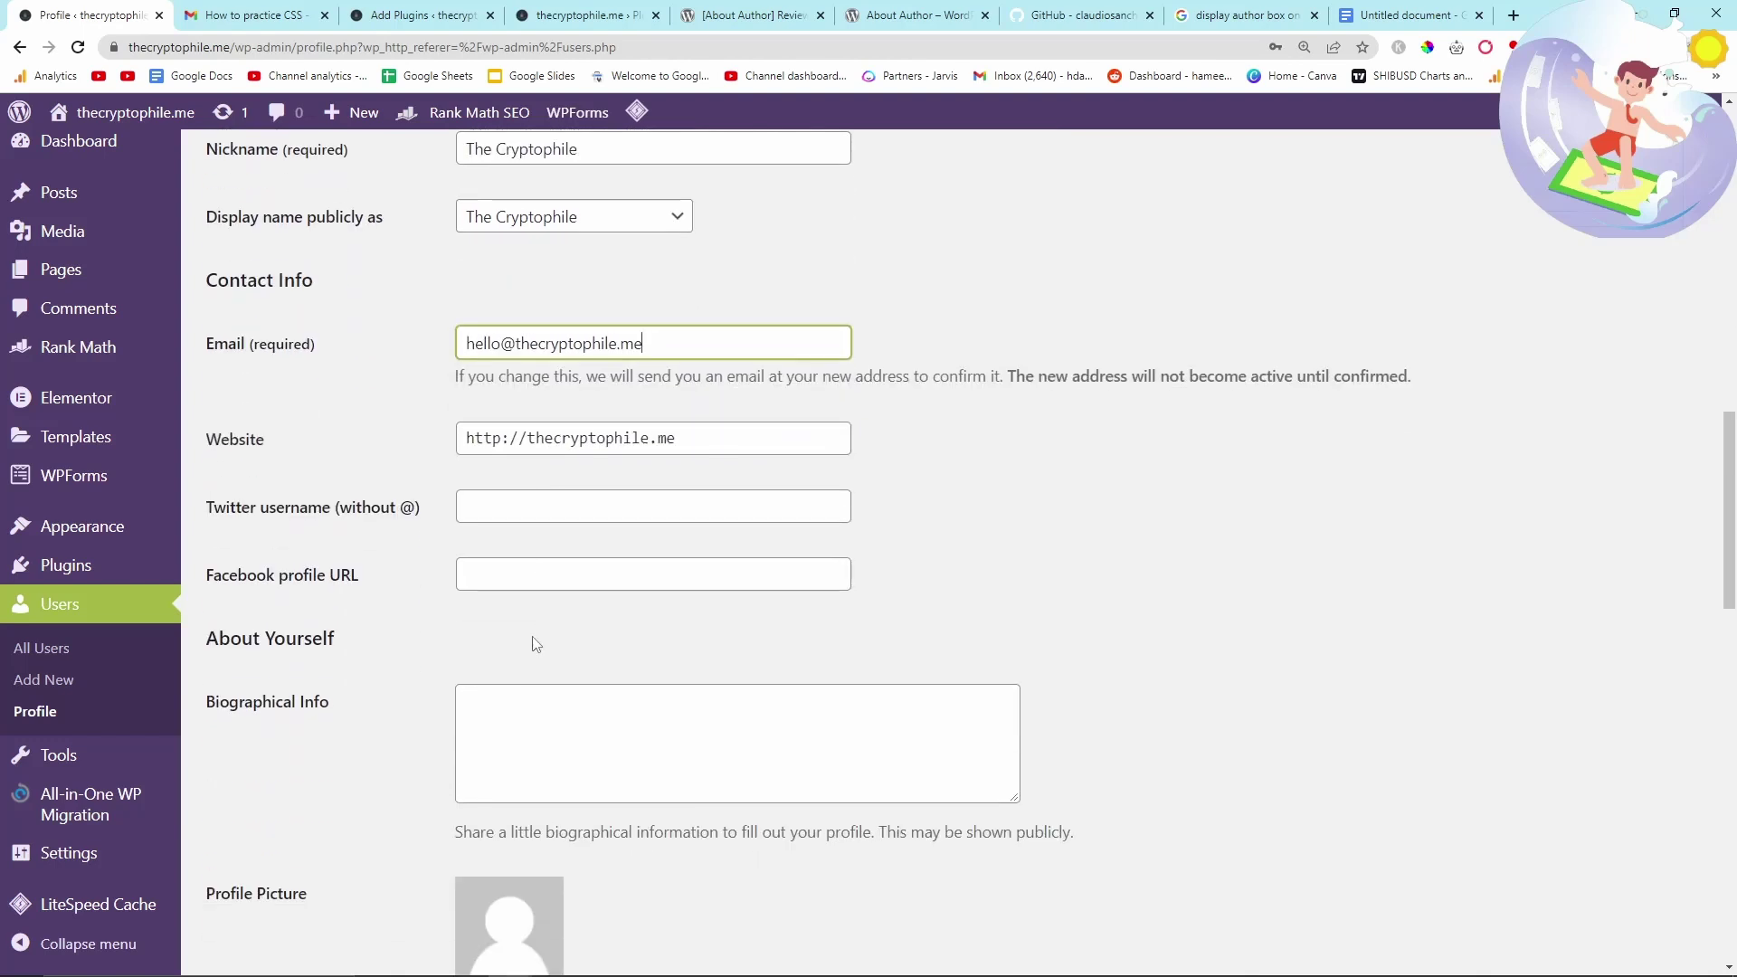
left_click(1512, 16)
left_click_drag(1465, 14, 286, 7)
- Load twitter.com in a fresh Chrome Incognito window
left_click(1726, 47)
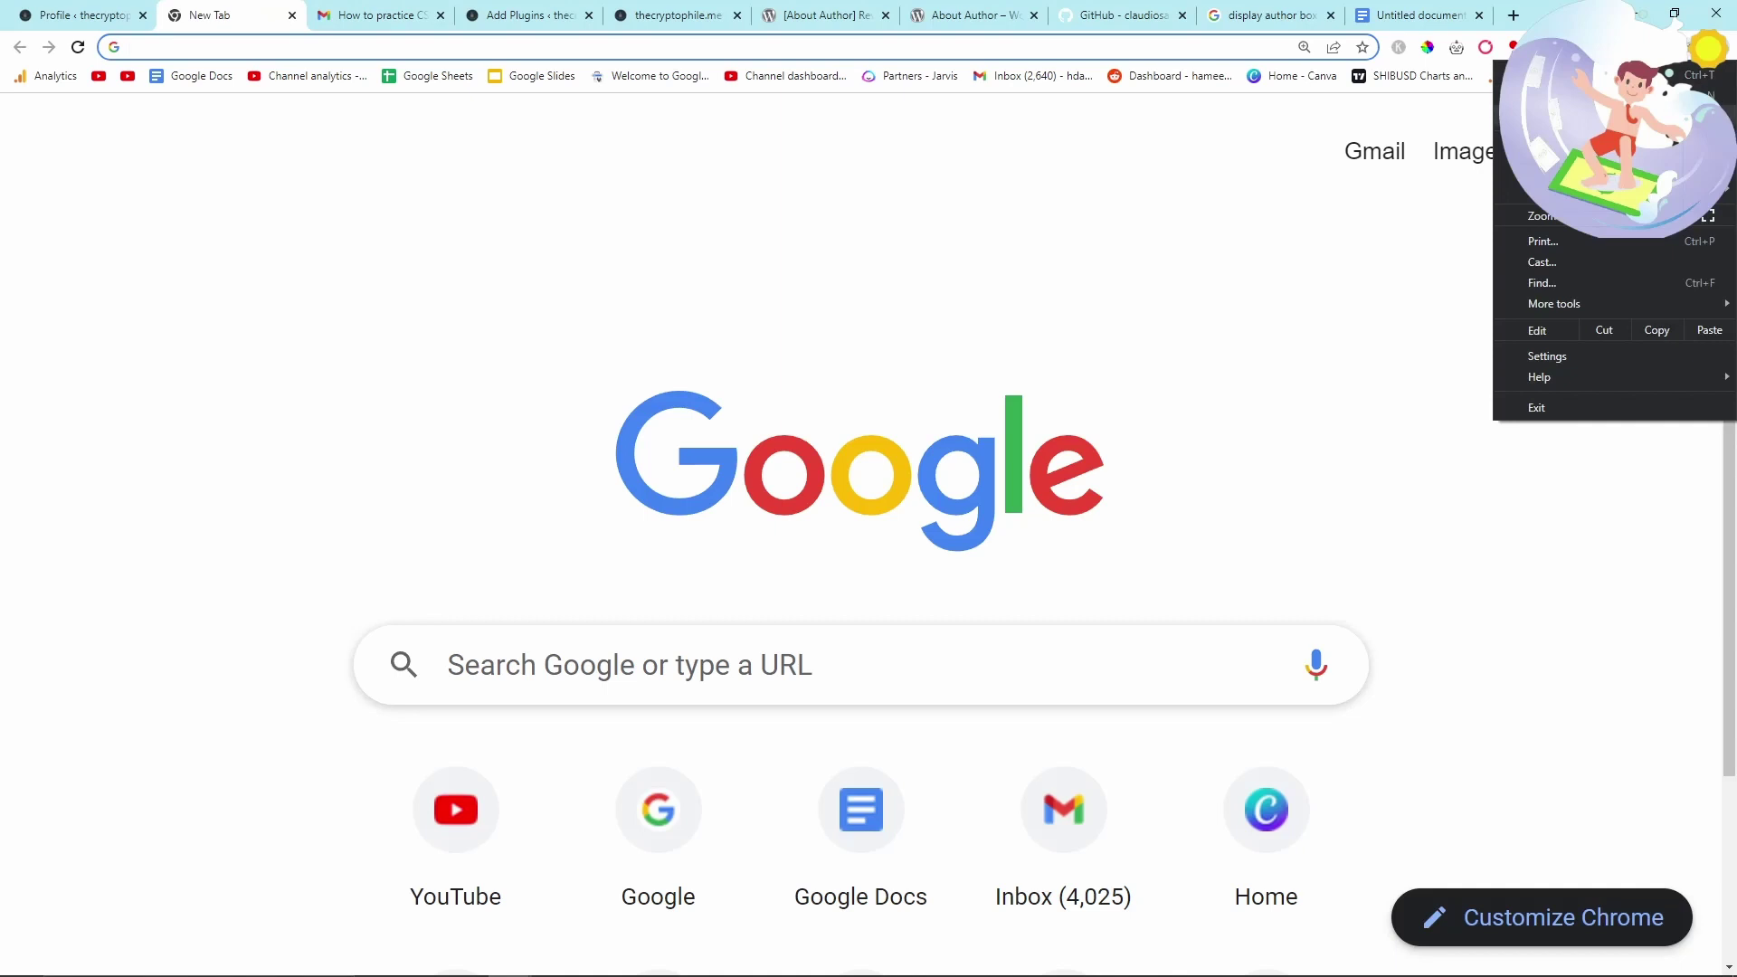
left_click(1556, 95)
type("twitter.com")
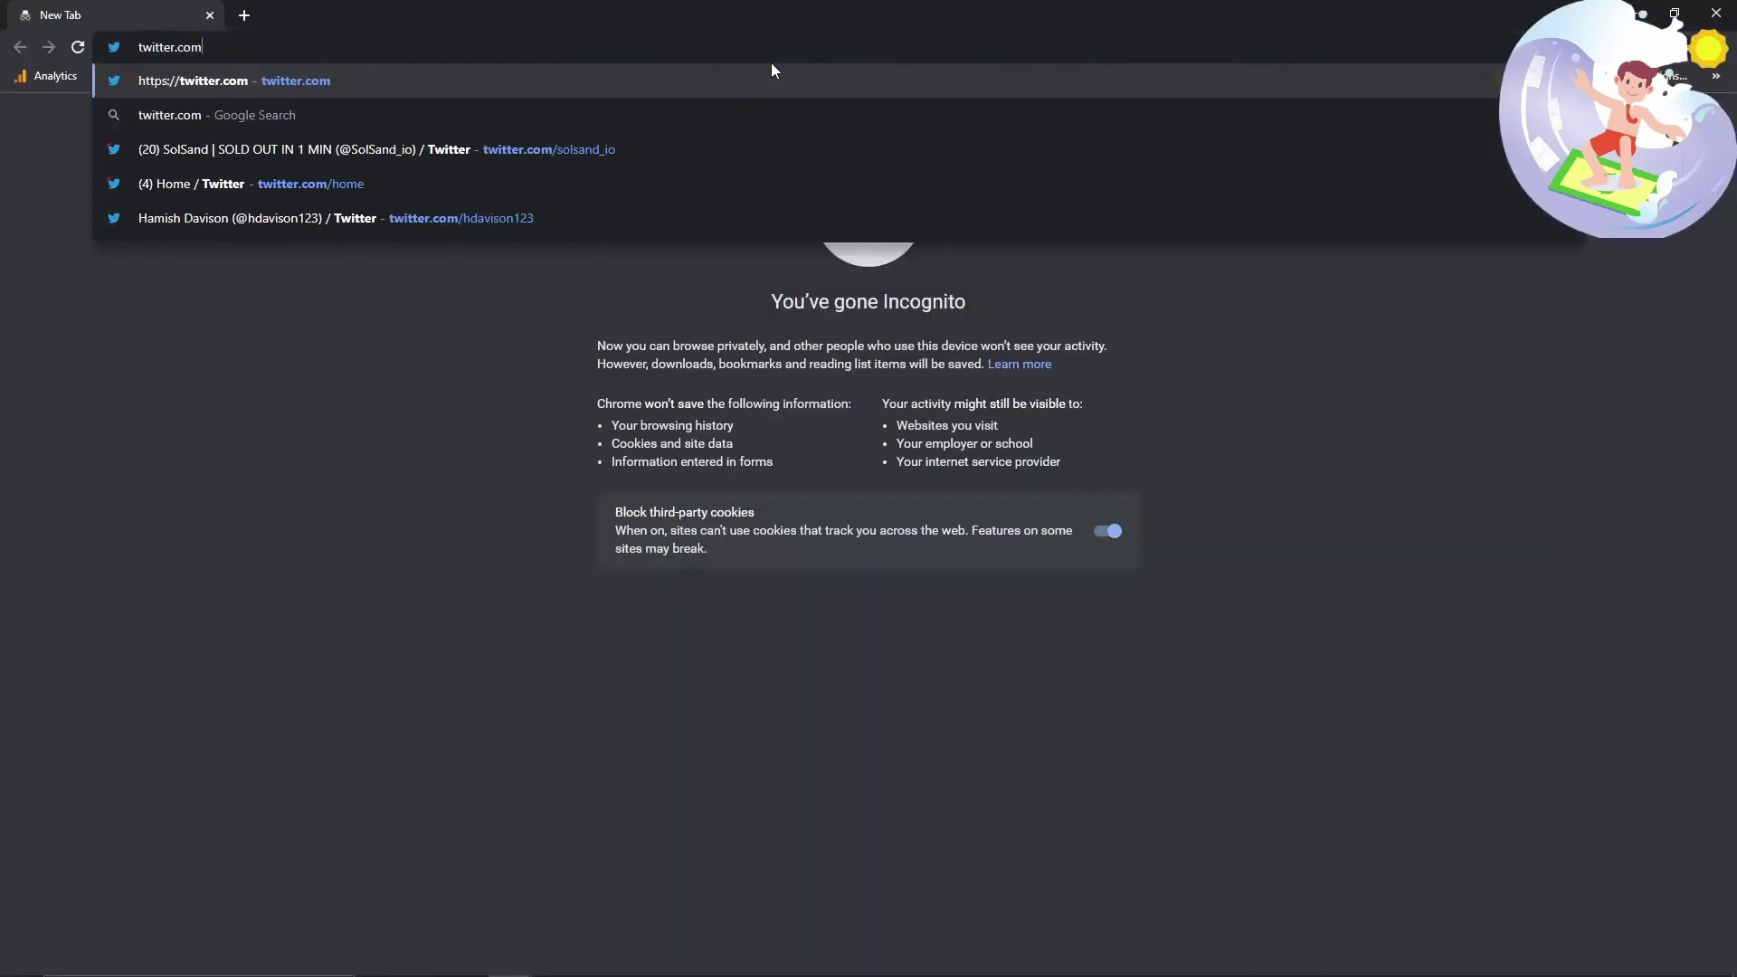
key("Escape")
key("ctrl+shift+w")
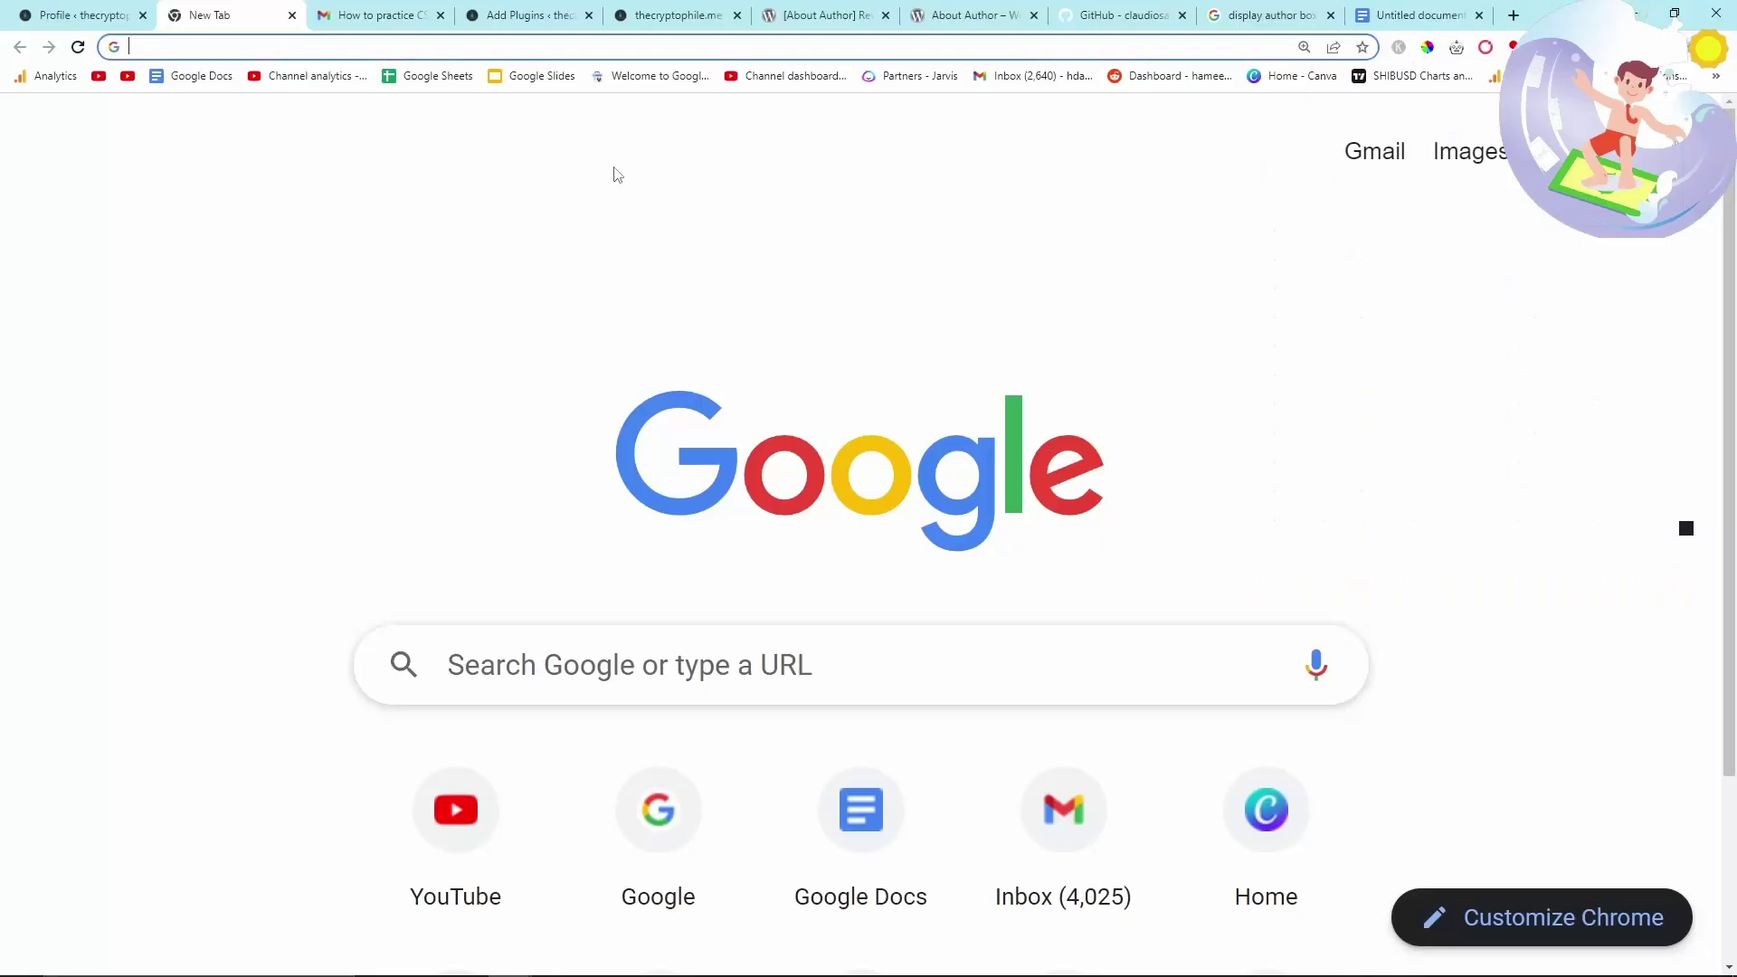
left_click(84, 11)
key("alt+Tab")
key("Return")
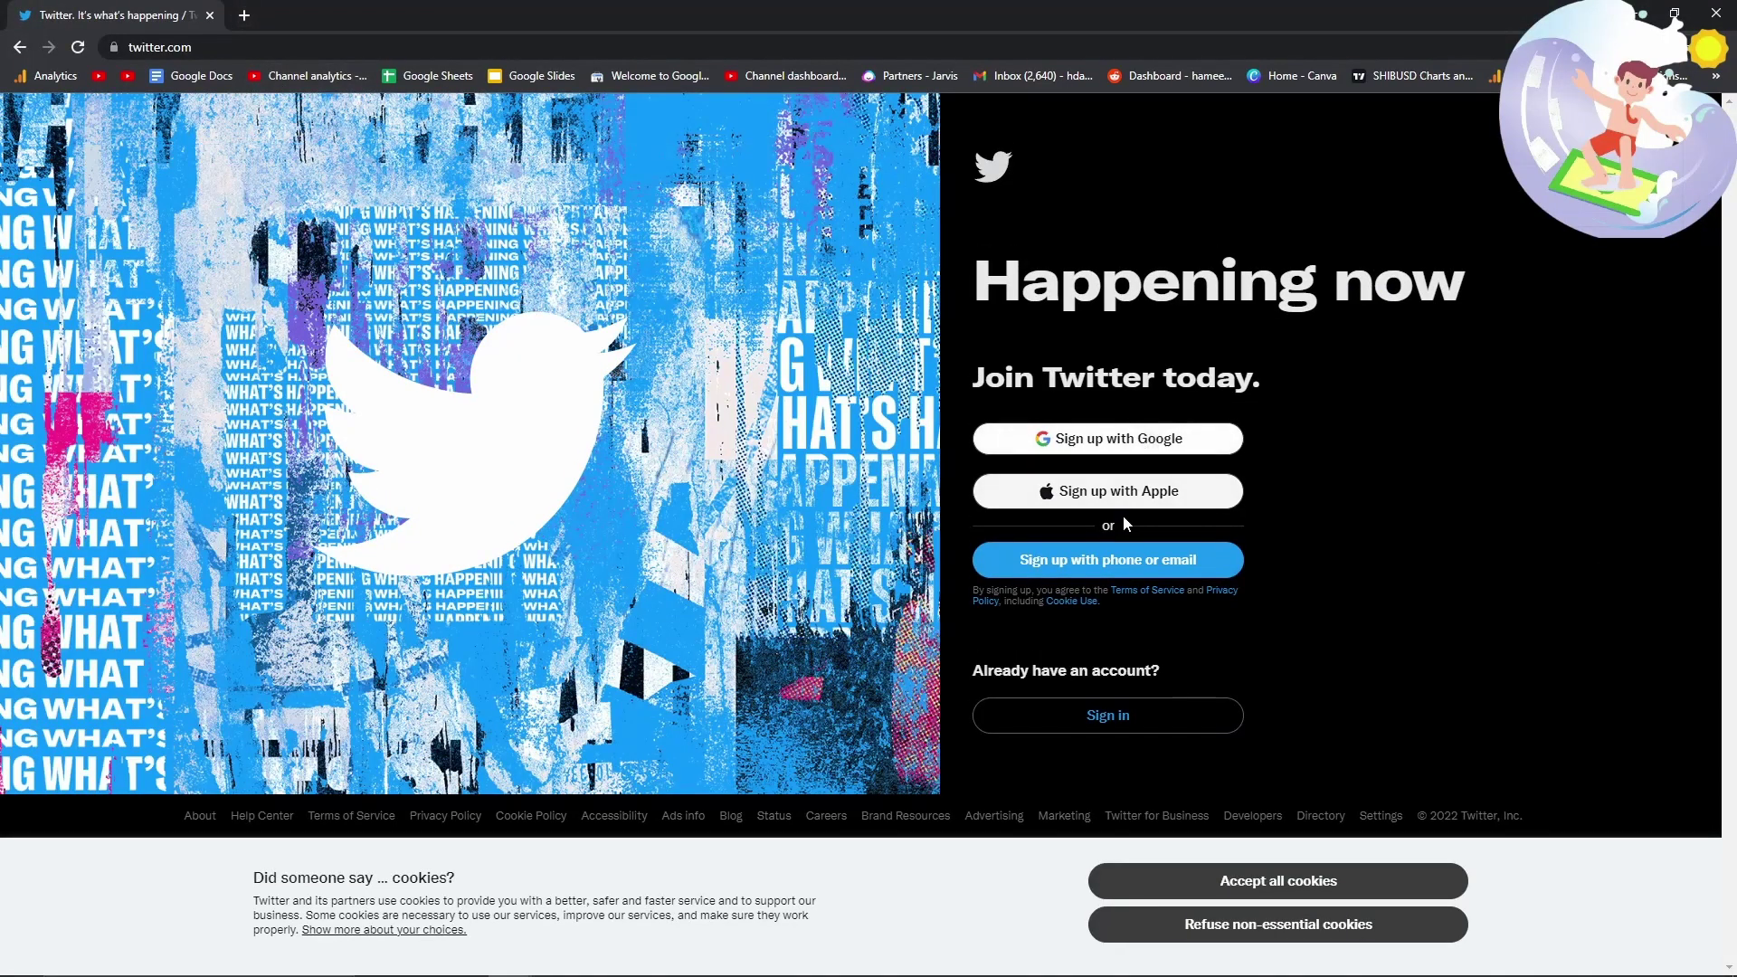
- Begin Twitter sign-up with phone or email and enter the user's name
left_click(1117, 560)
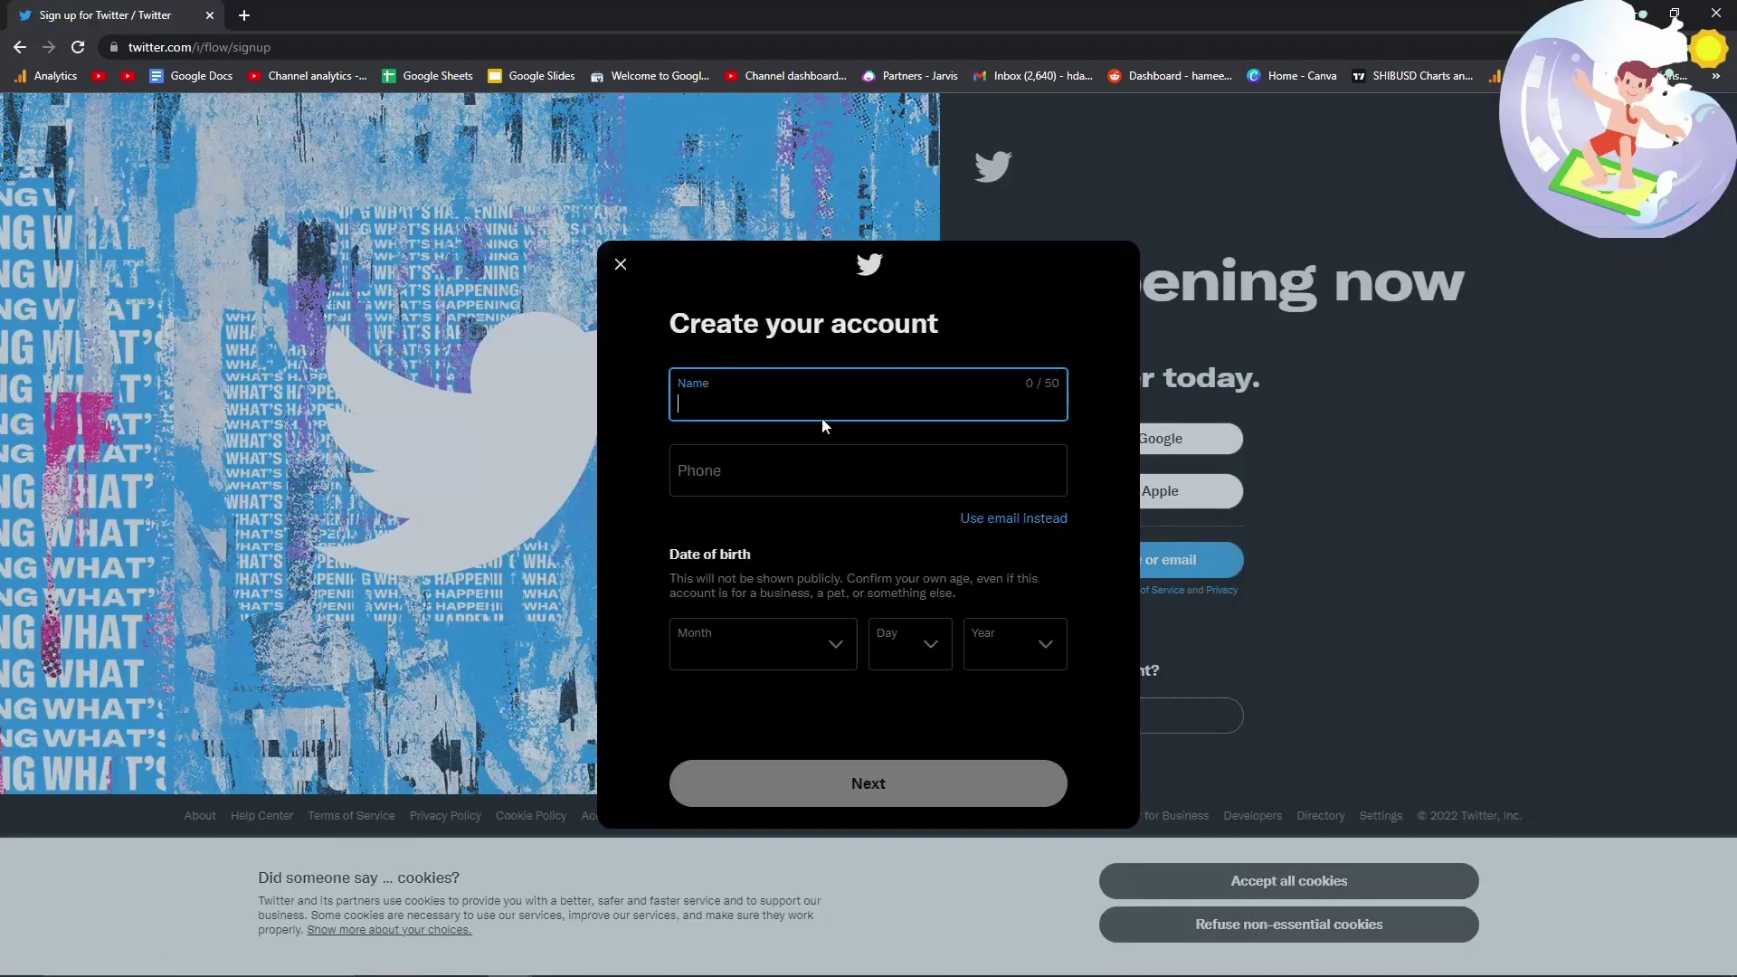
type("Hamish")
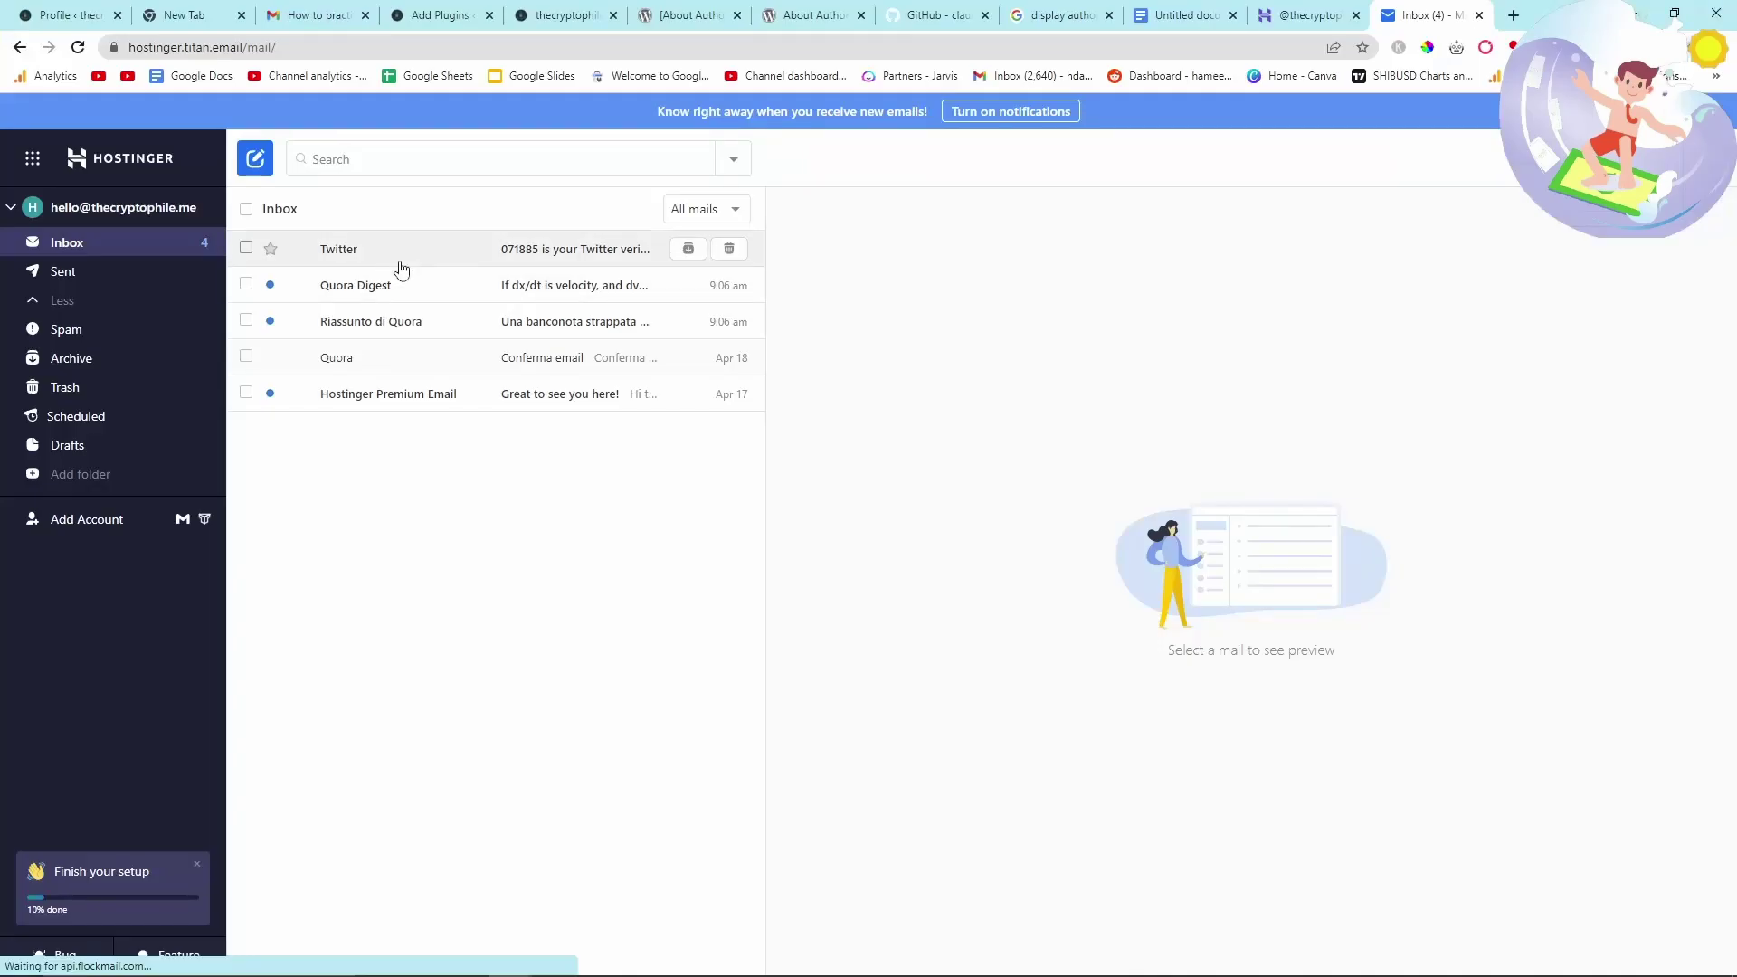
- Paste the emailed verification code and set the Twitter account password
left_click(398, 250)
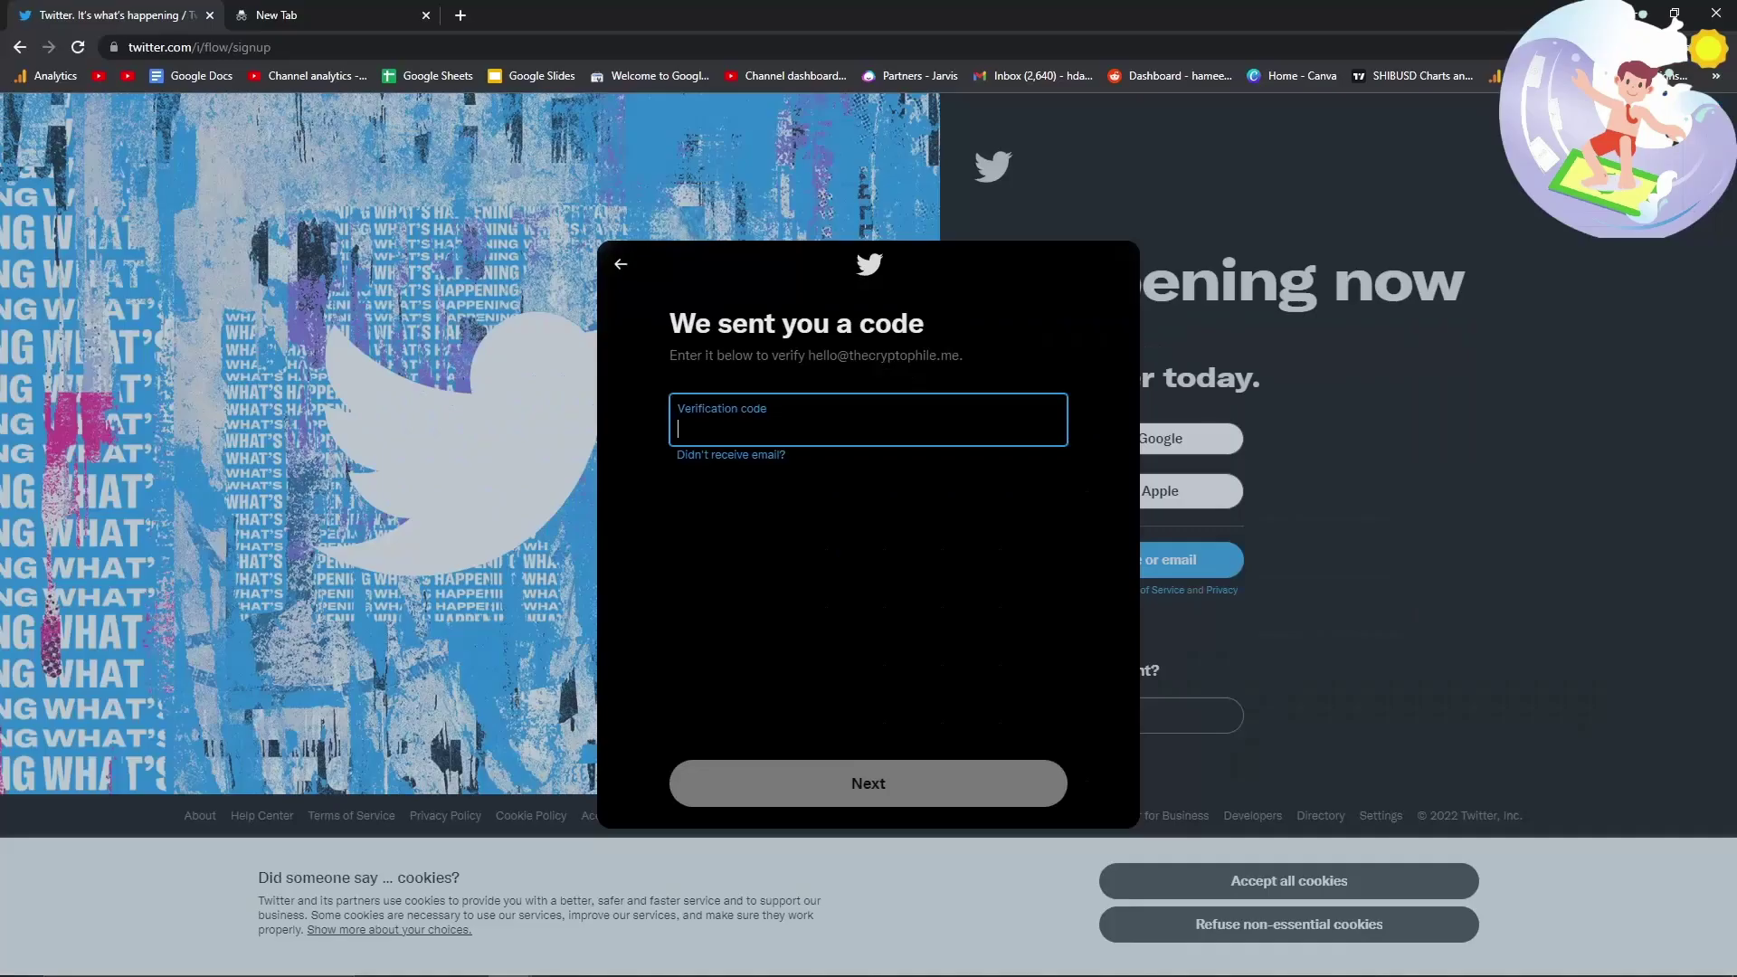
key("ctrl+v")
left_click(829, 786)
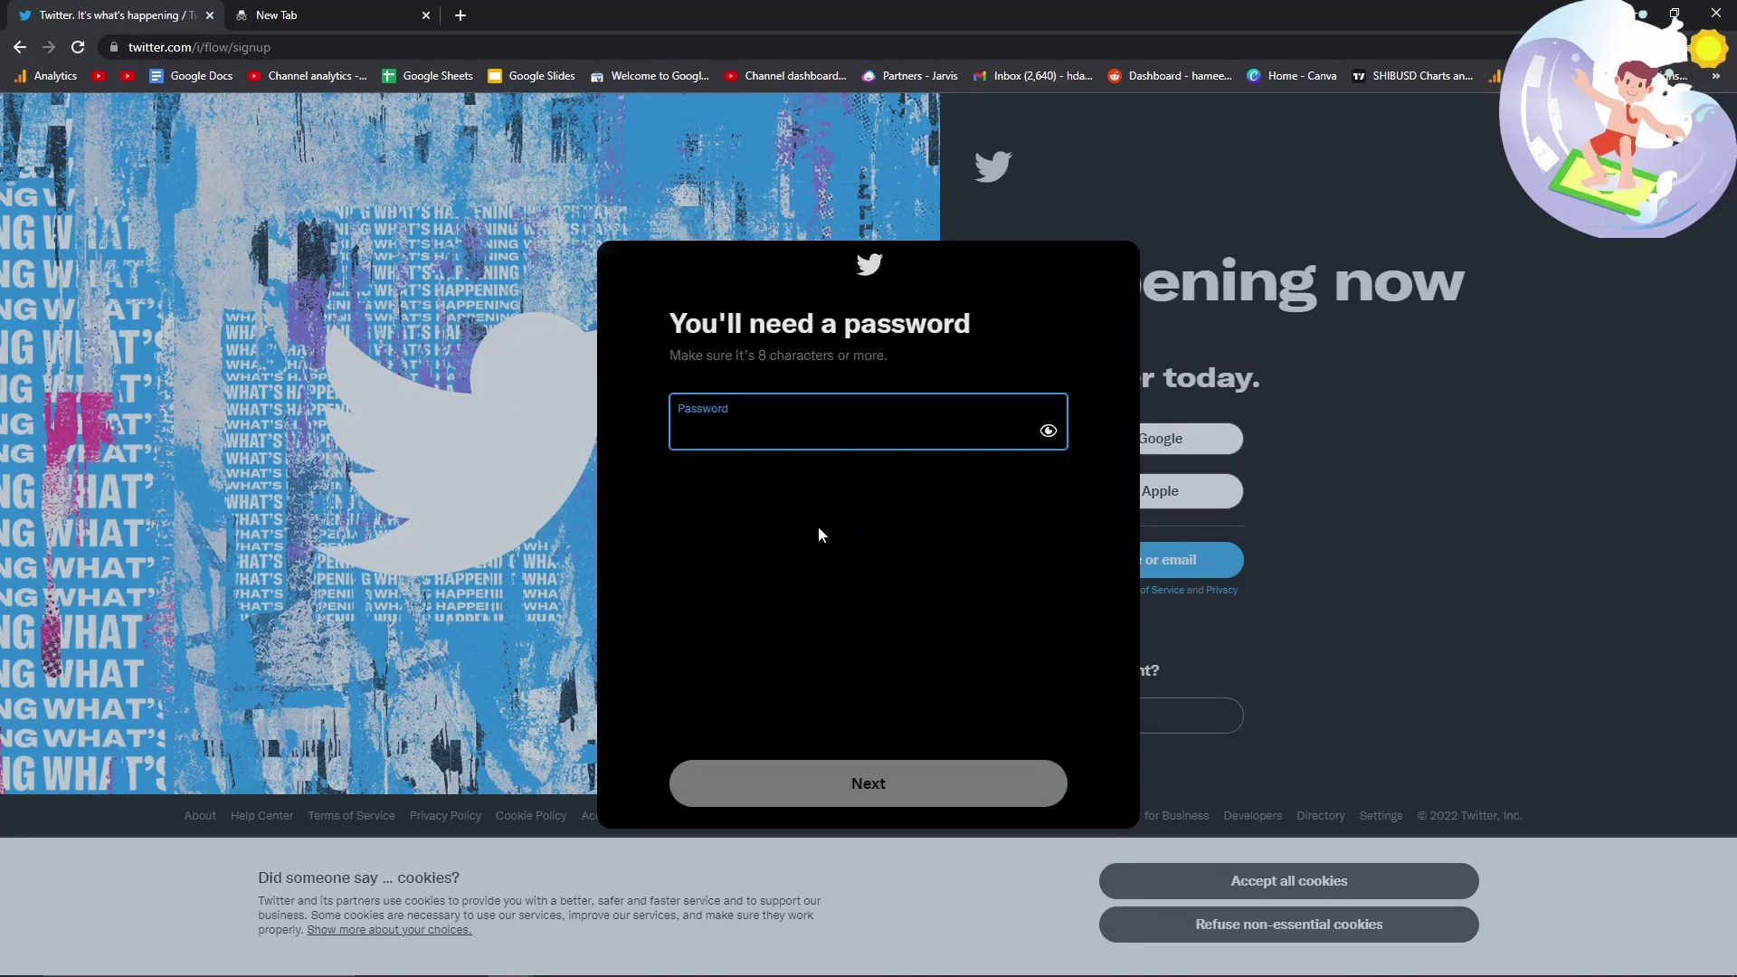
left_click(810, 446)
type("••")
left_click(846, 771)
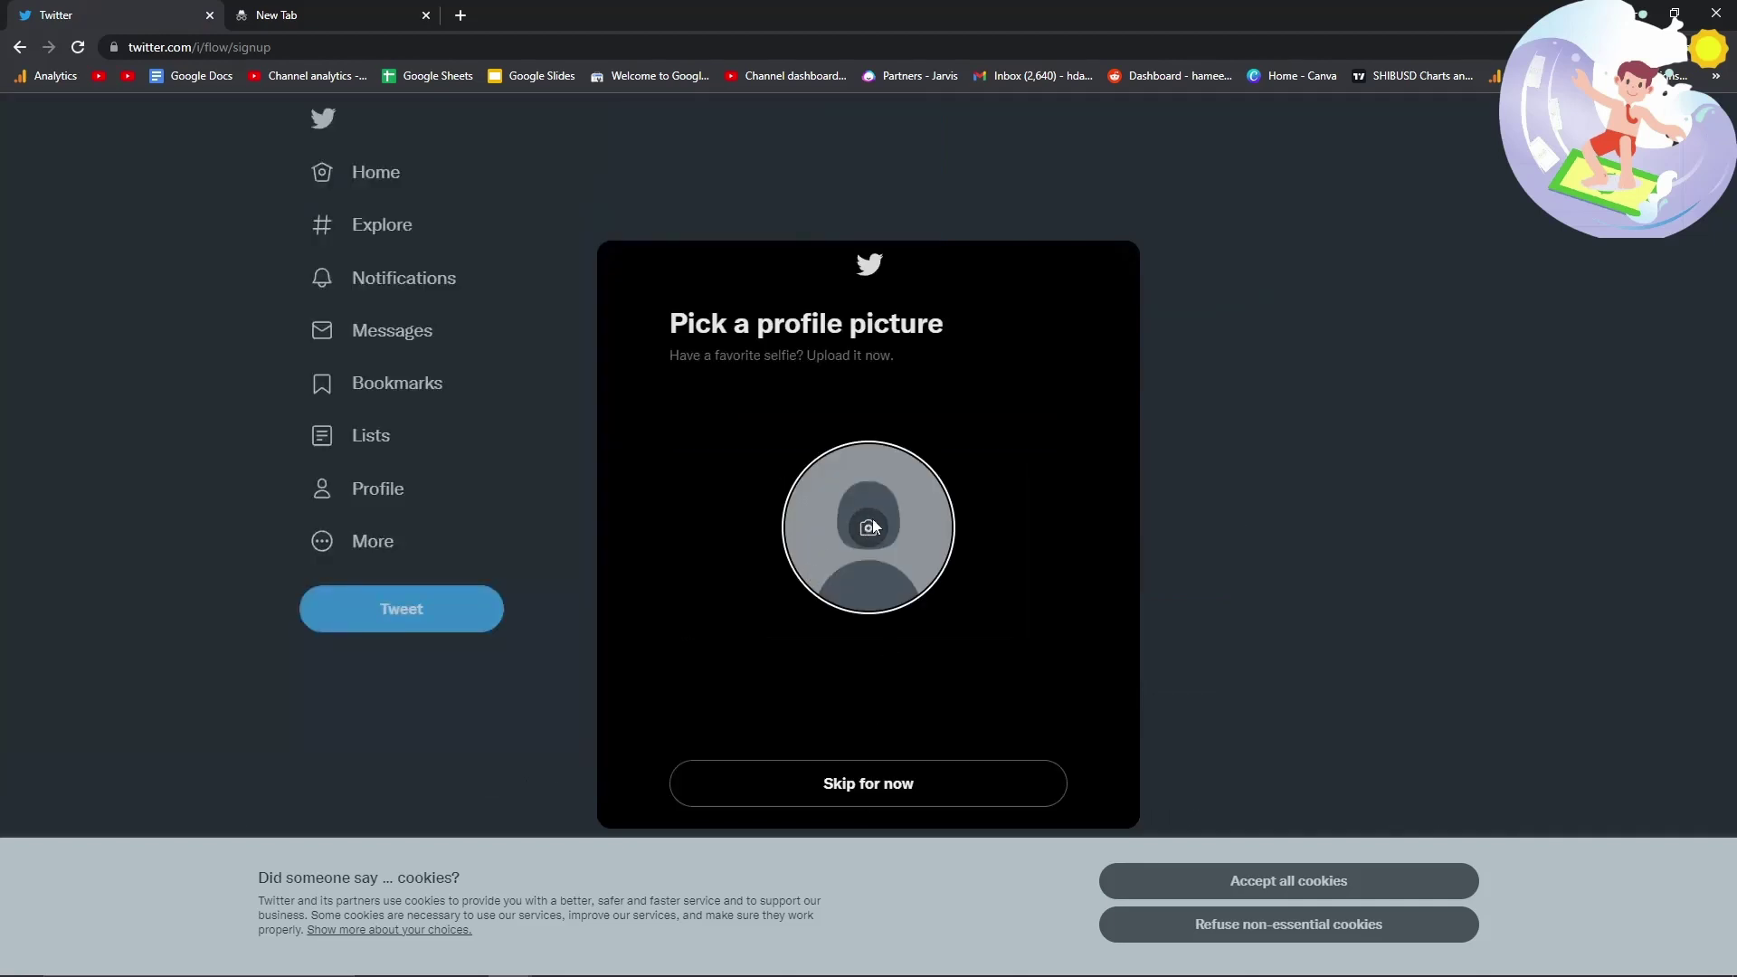
- Upload the Cryptophile logo from D: as profile picture and start typing the bio
left_click(869, 527)
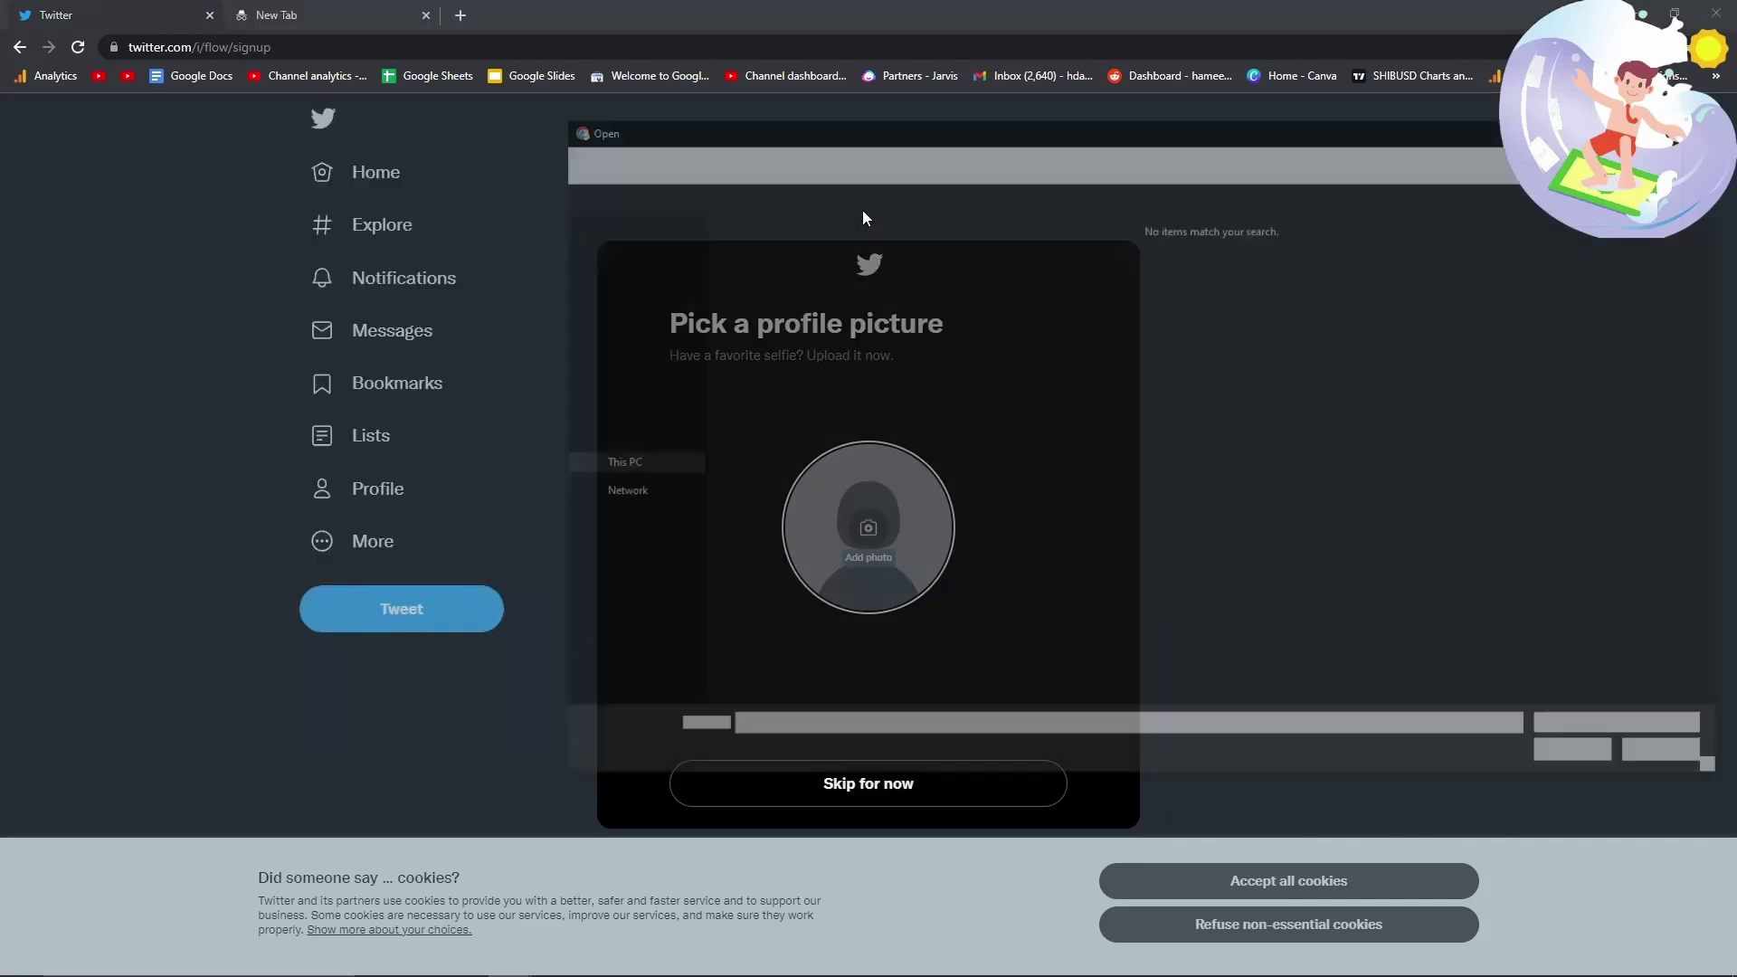
left_click(485, 154)
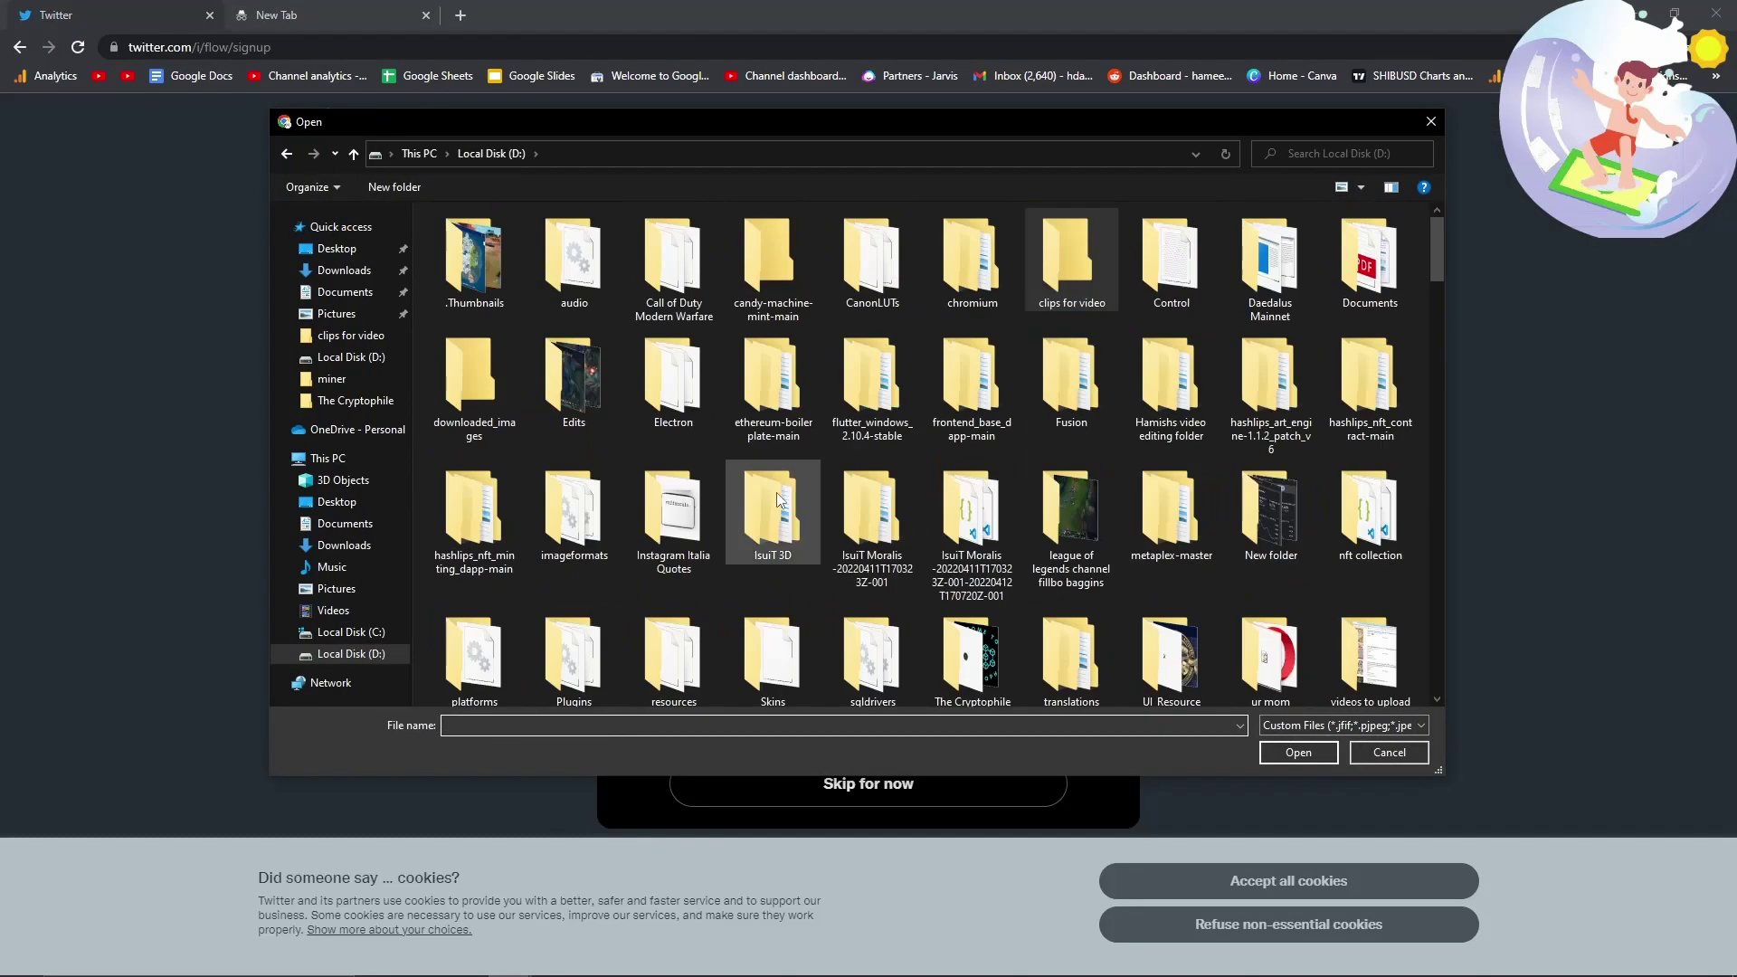
double_click(950, 647)
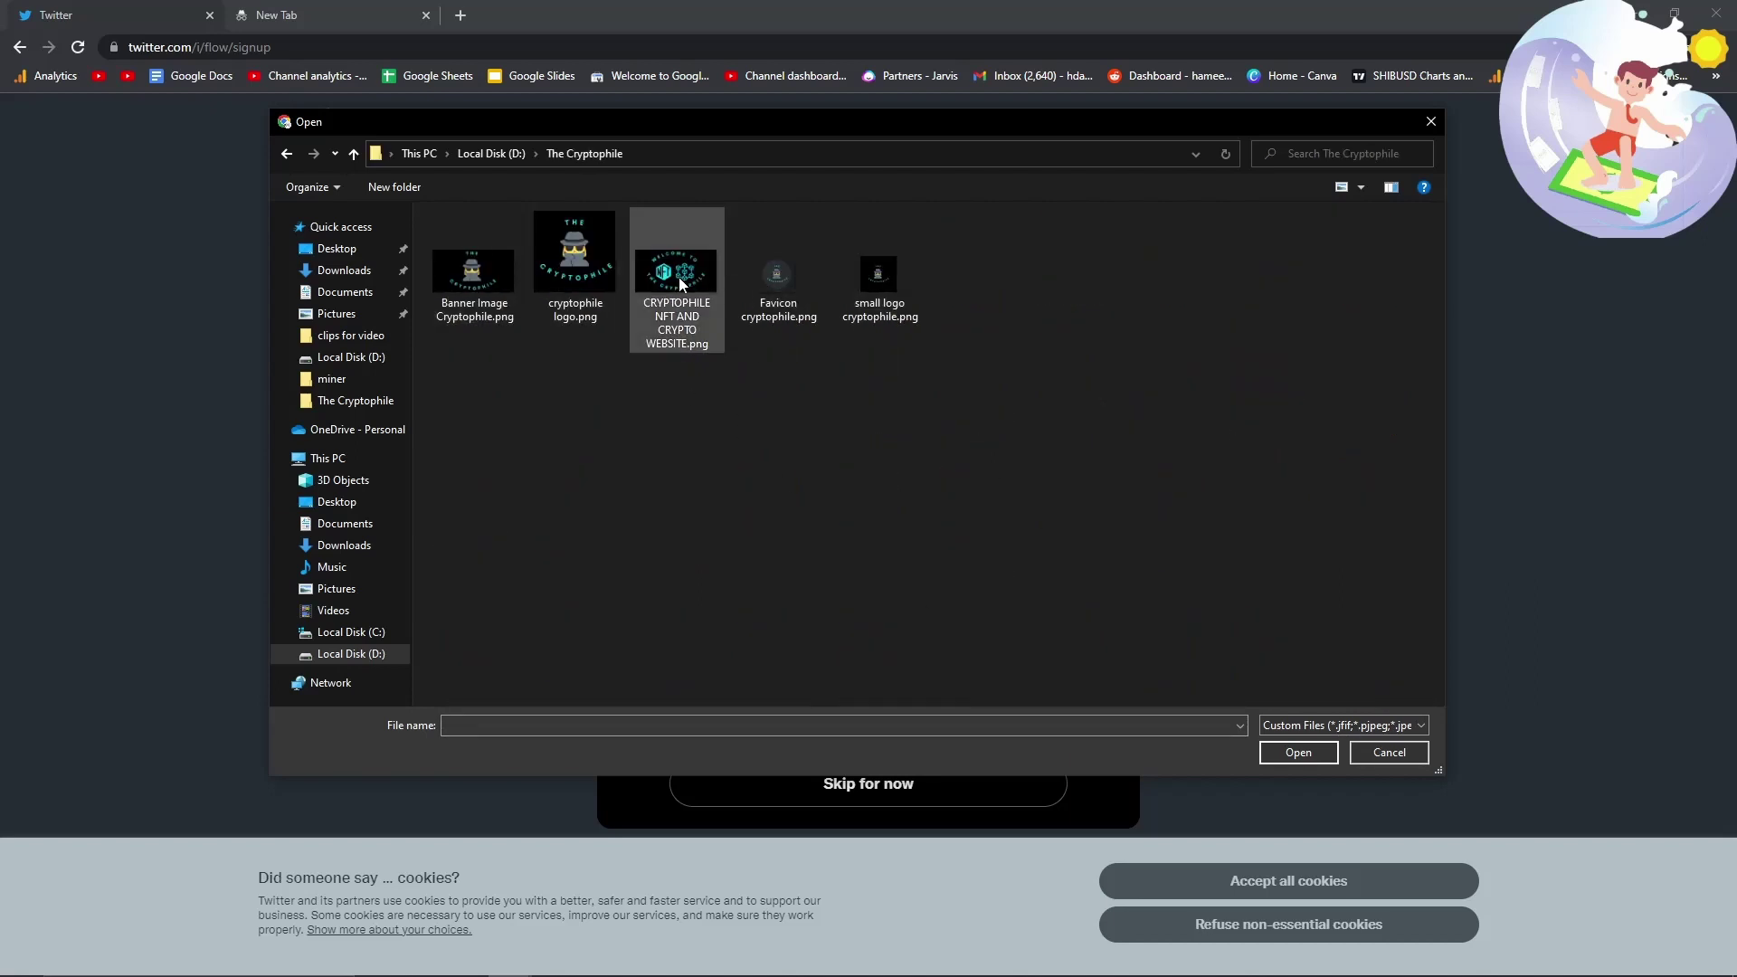
left_click(288, 154)
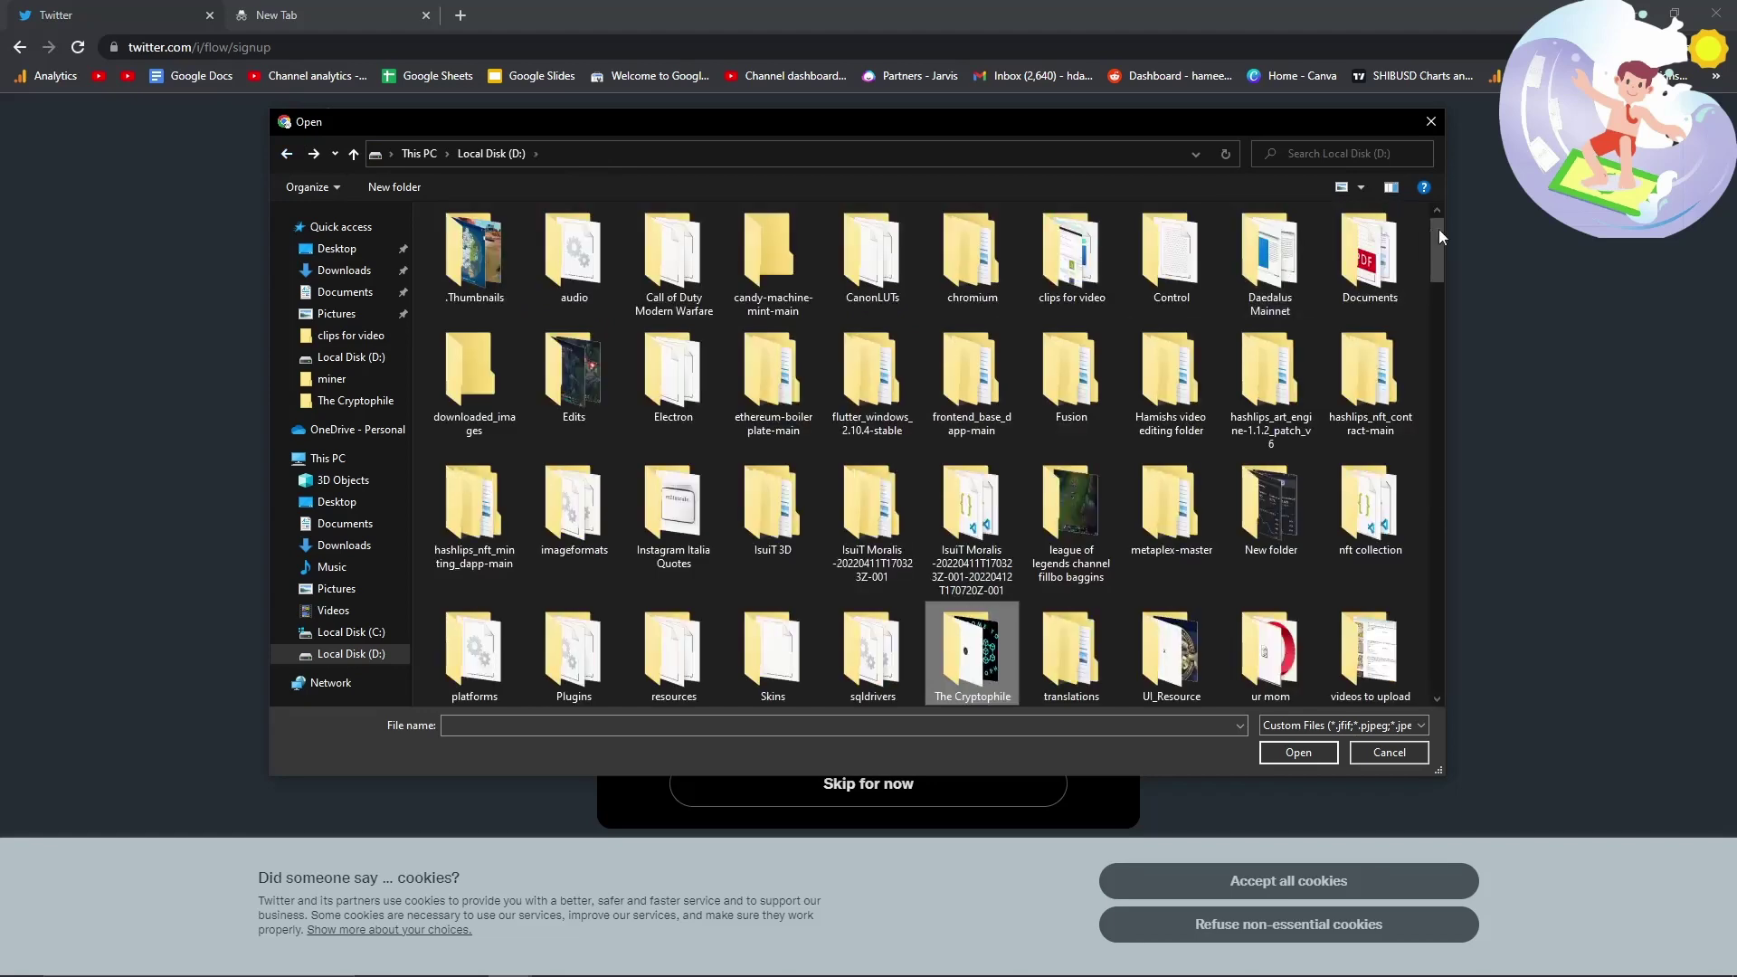
left_click_drag(1435, 235, 1439, 650)
double_click(969, 507)
left_click(1092, 265)
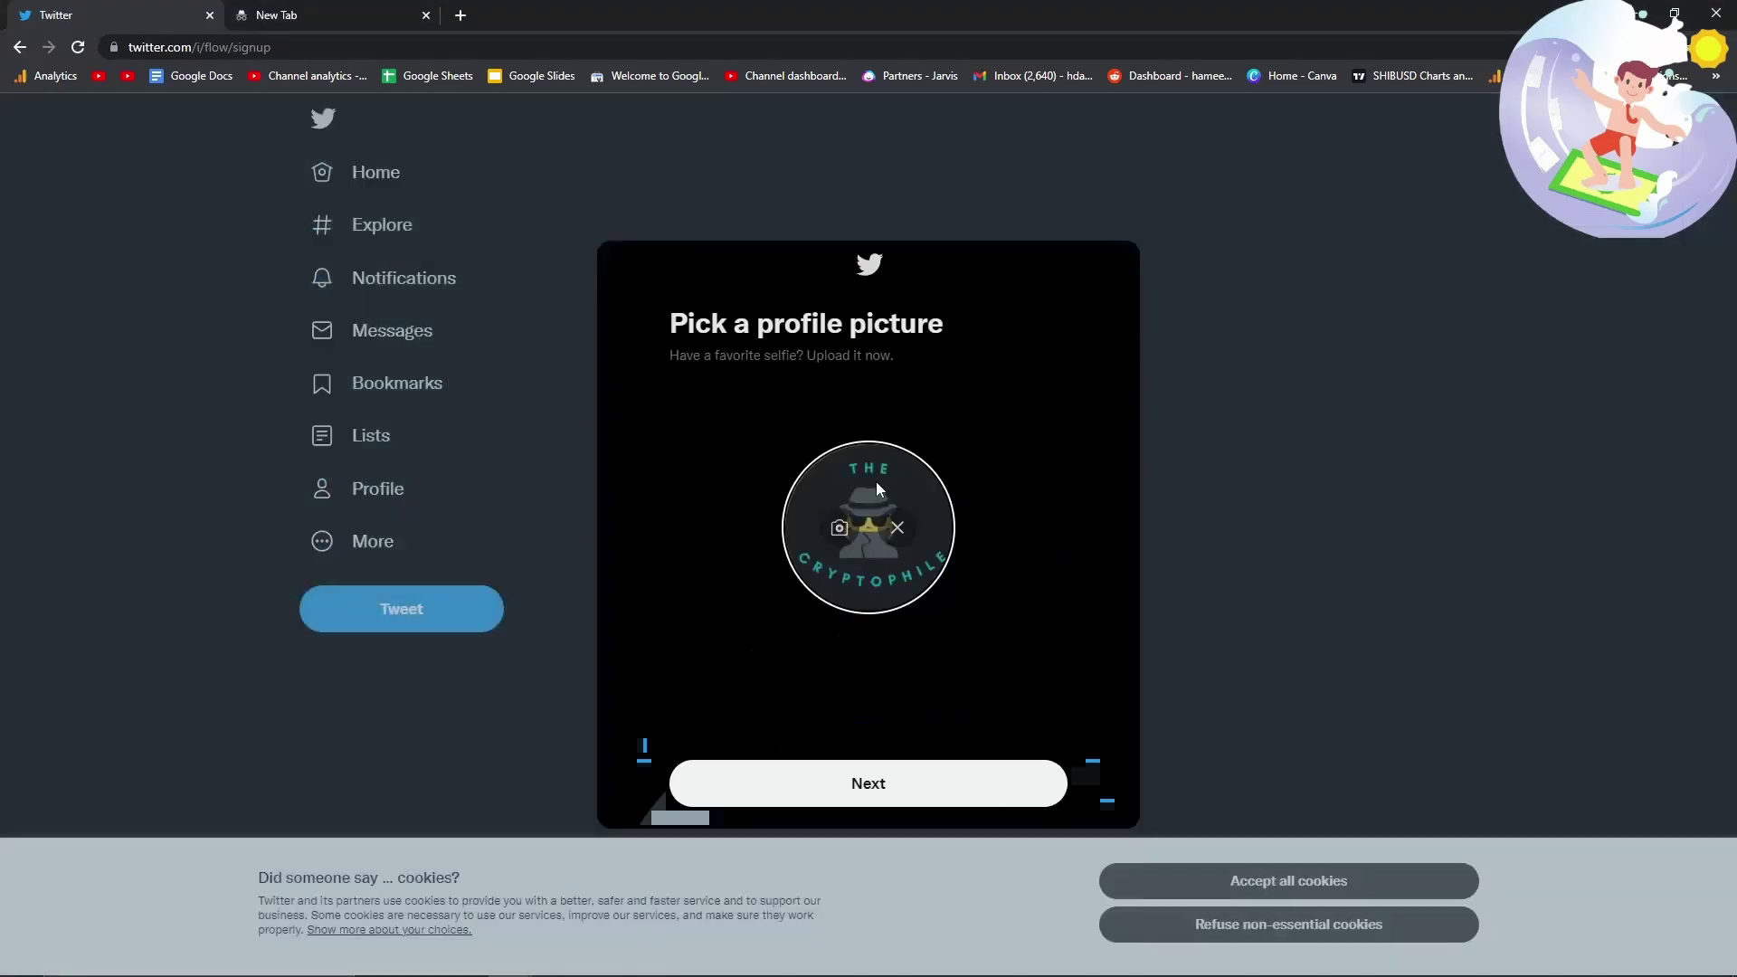
left_click(890, 783)
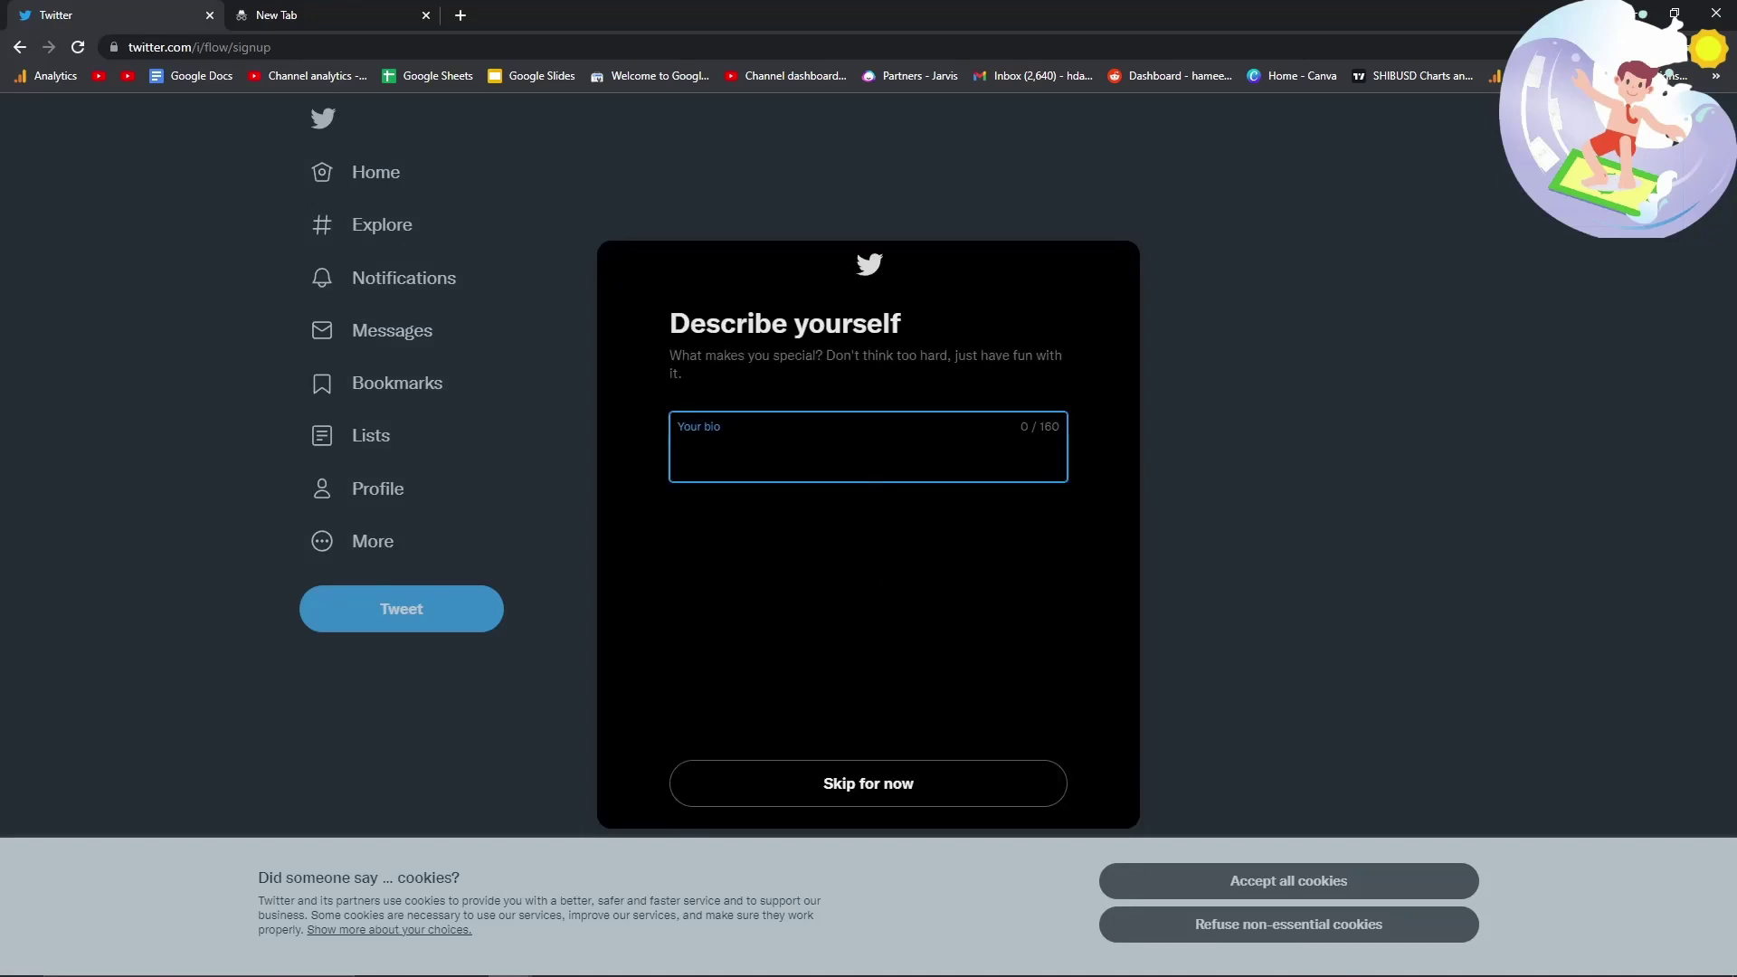
type("M")
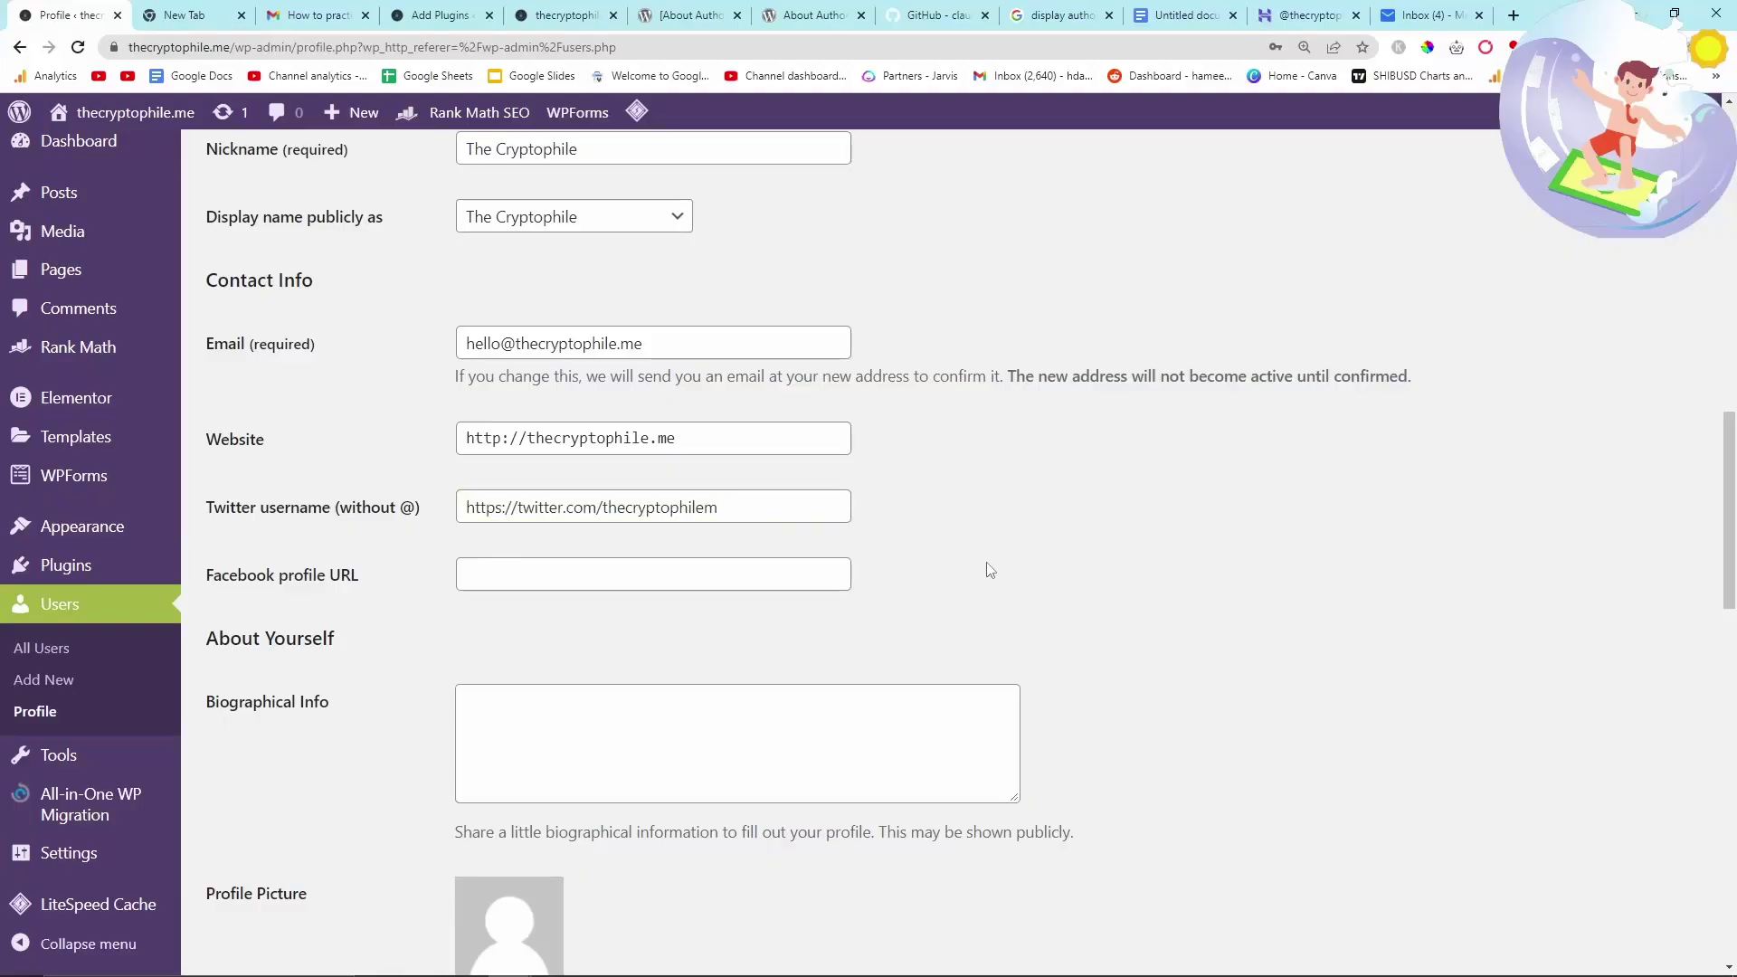
- Copy the thecryptophile.me handle from the Facebook page and return to the WordPress profile
scroll(639, 450, "down", 1)
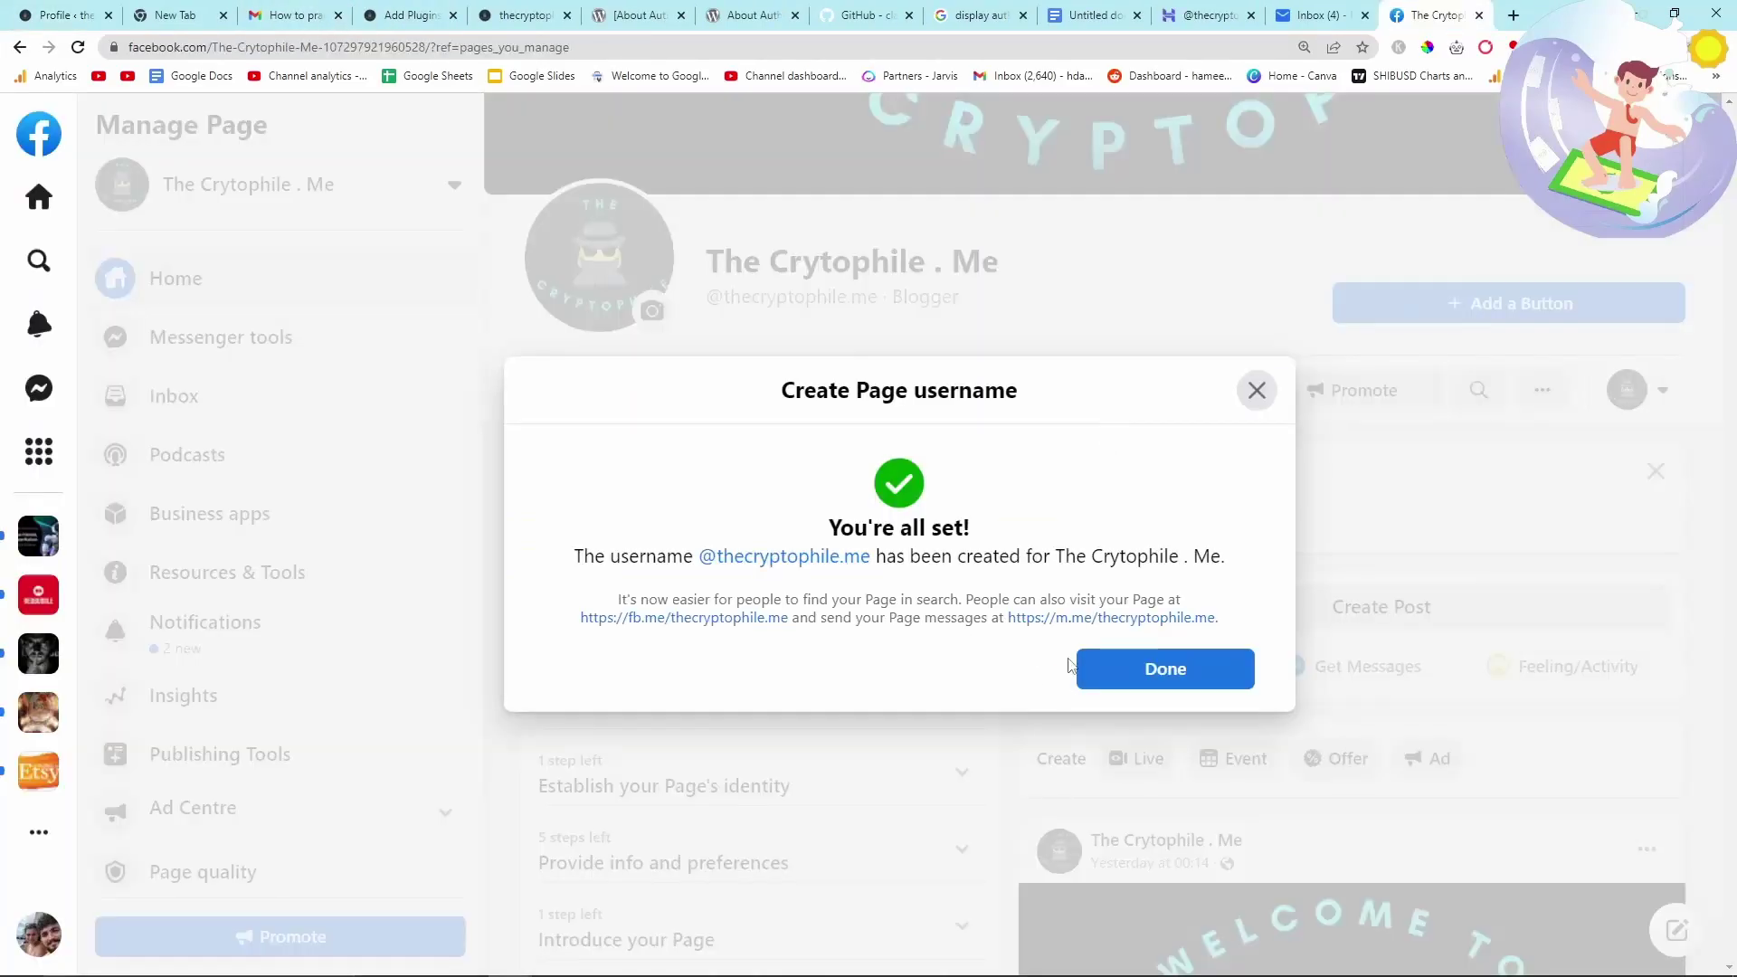
left_click(1122, 685)
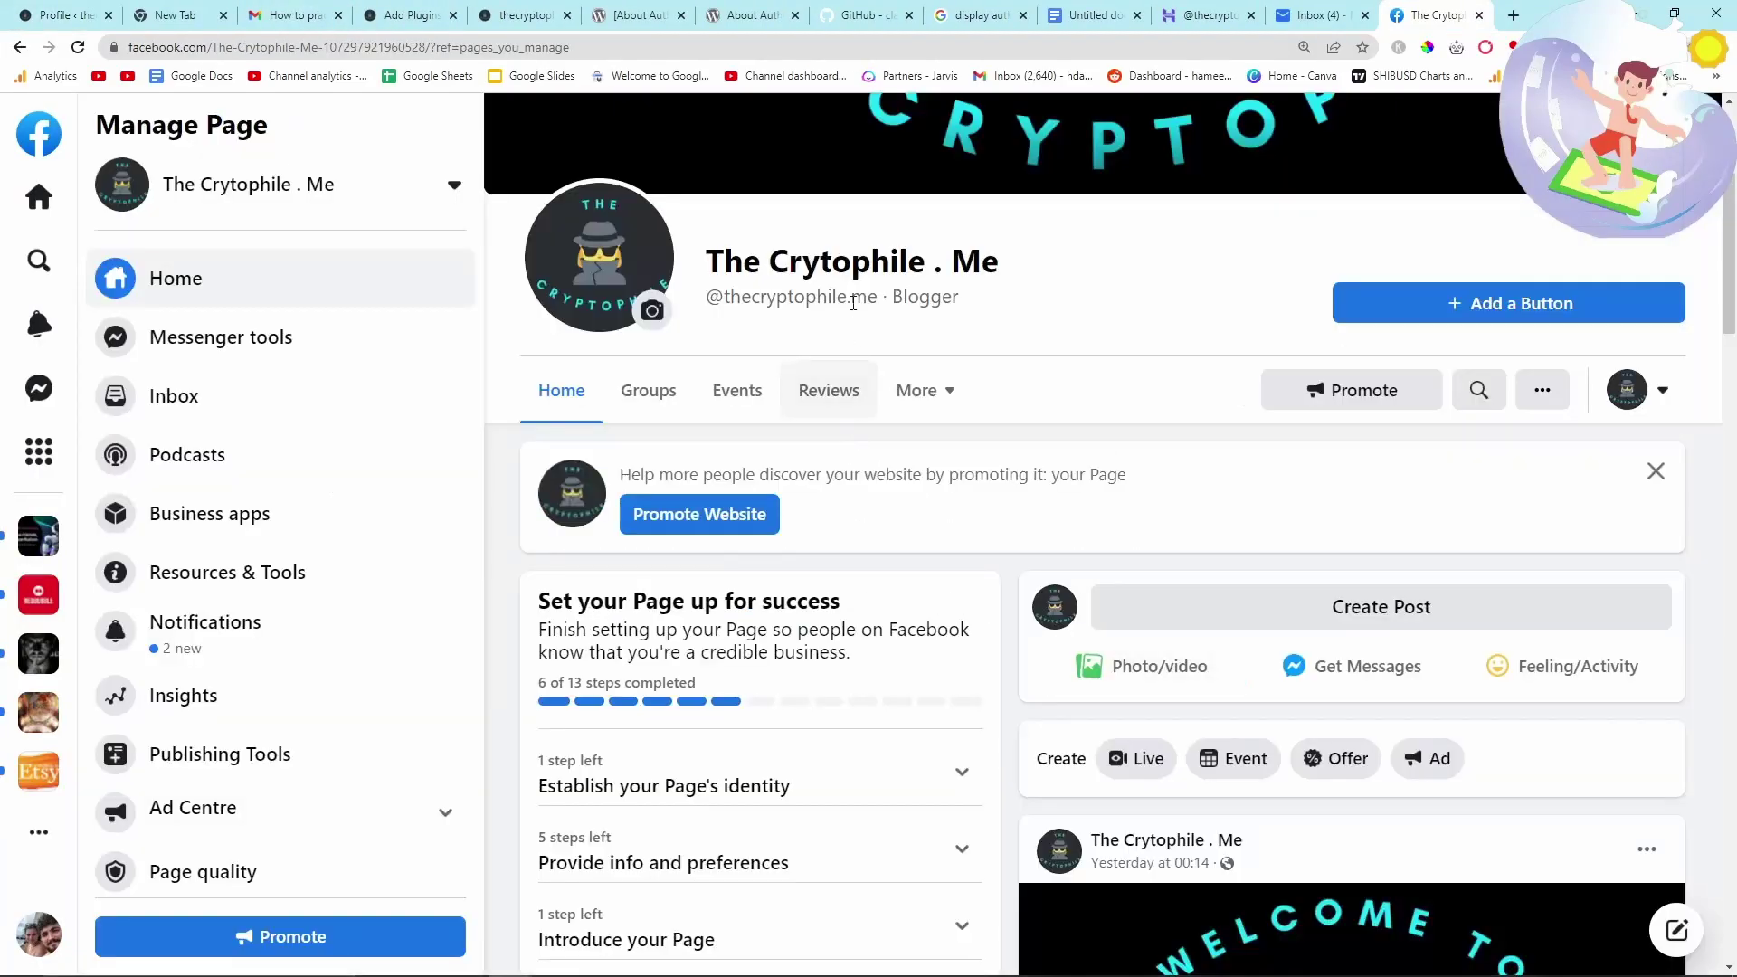
left_click_drag(1013, 299, 695, 310)
left_click(694, 310)
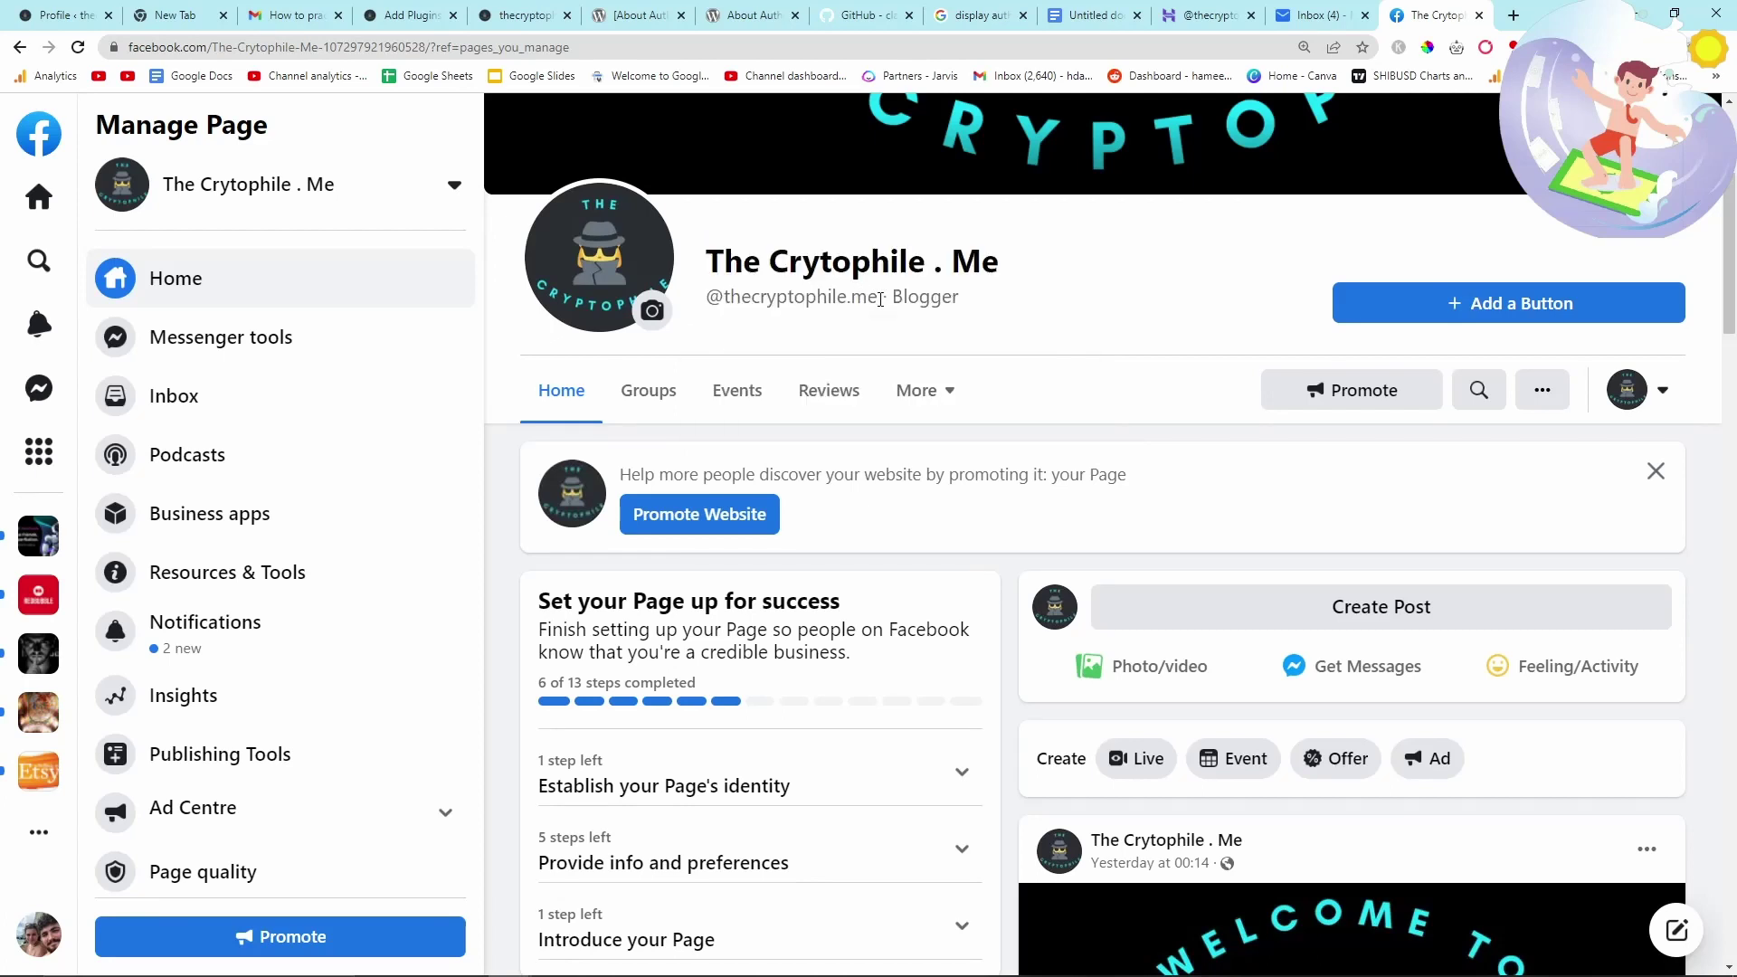
left_click_drag(876, 296, 724, 297)
left_click(71, 12)
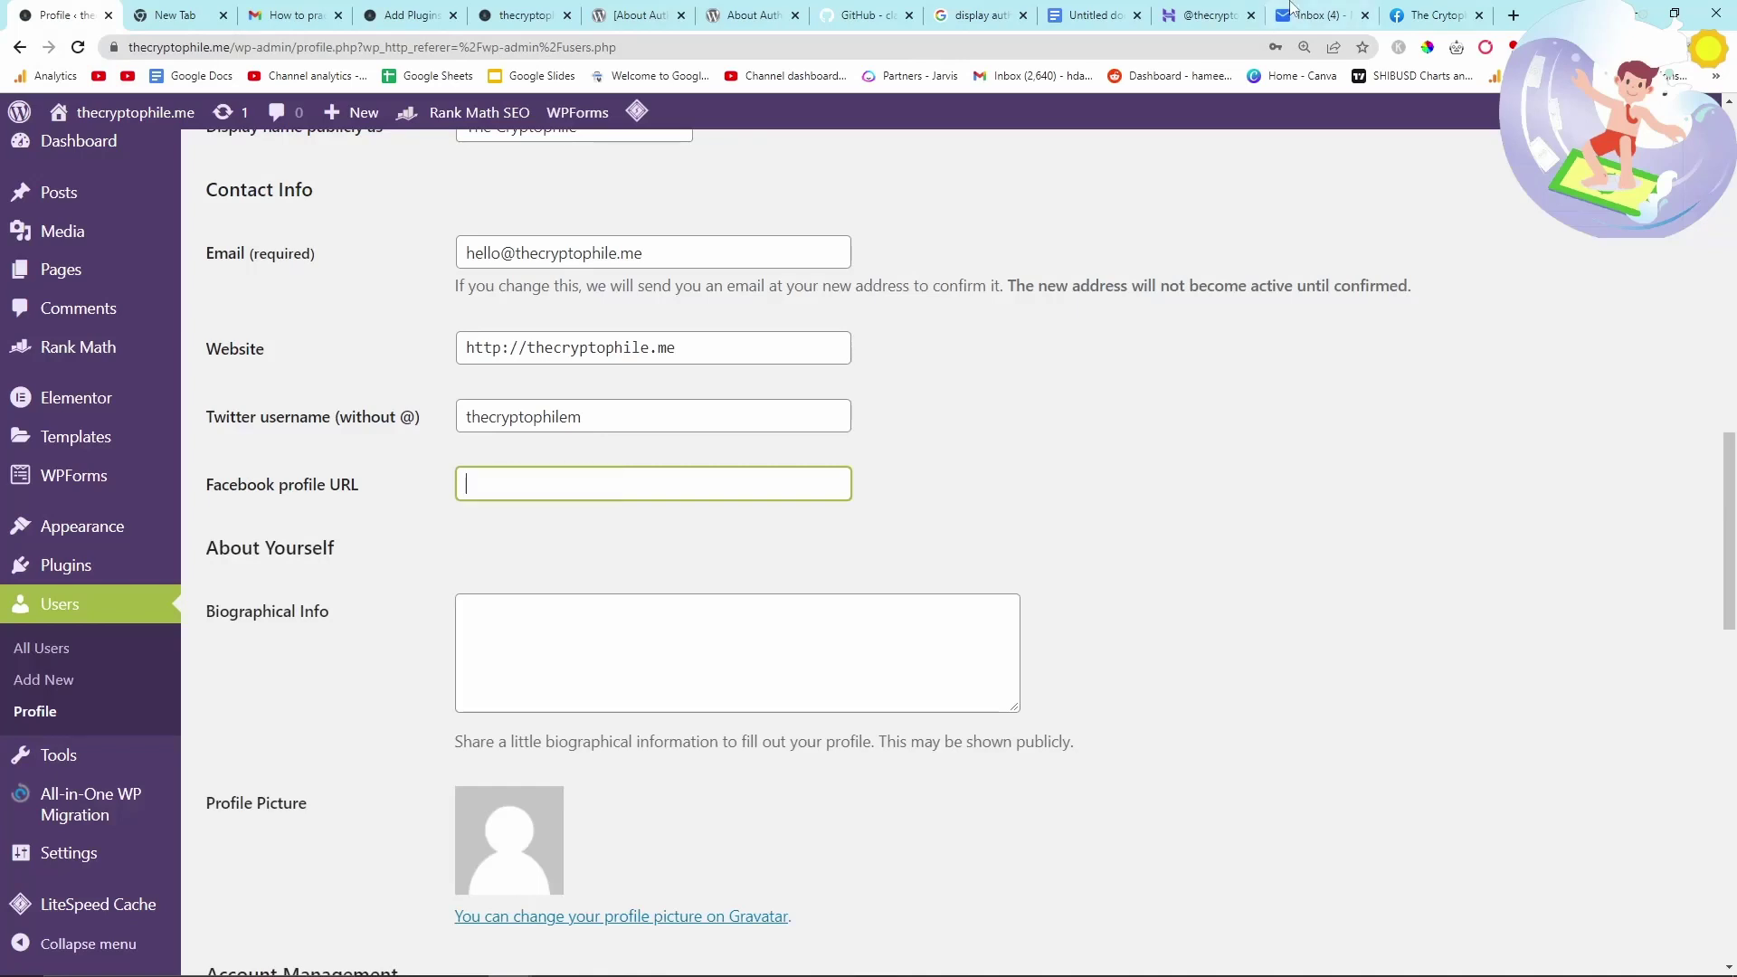
left_click_drag(1439, 14, 186, 14)
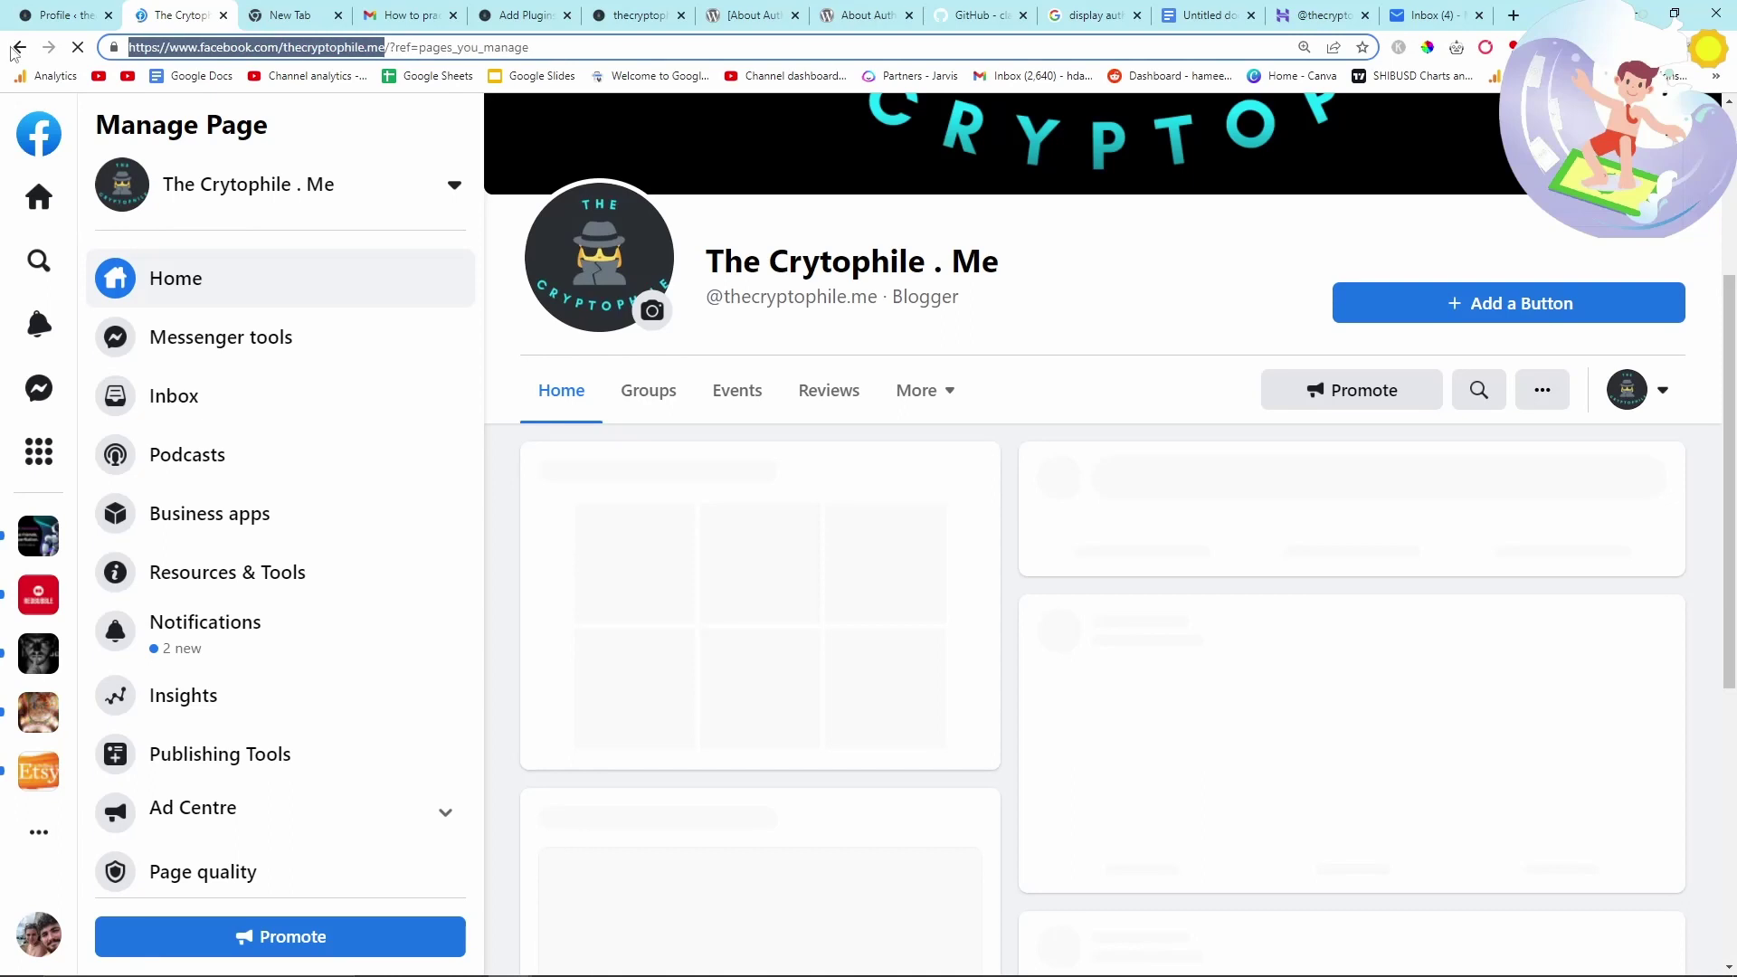
left_click(74, 14)
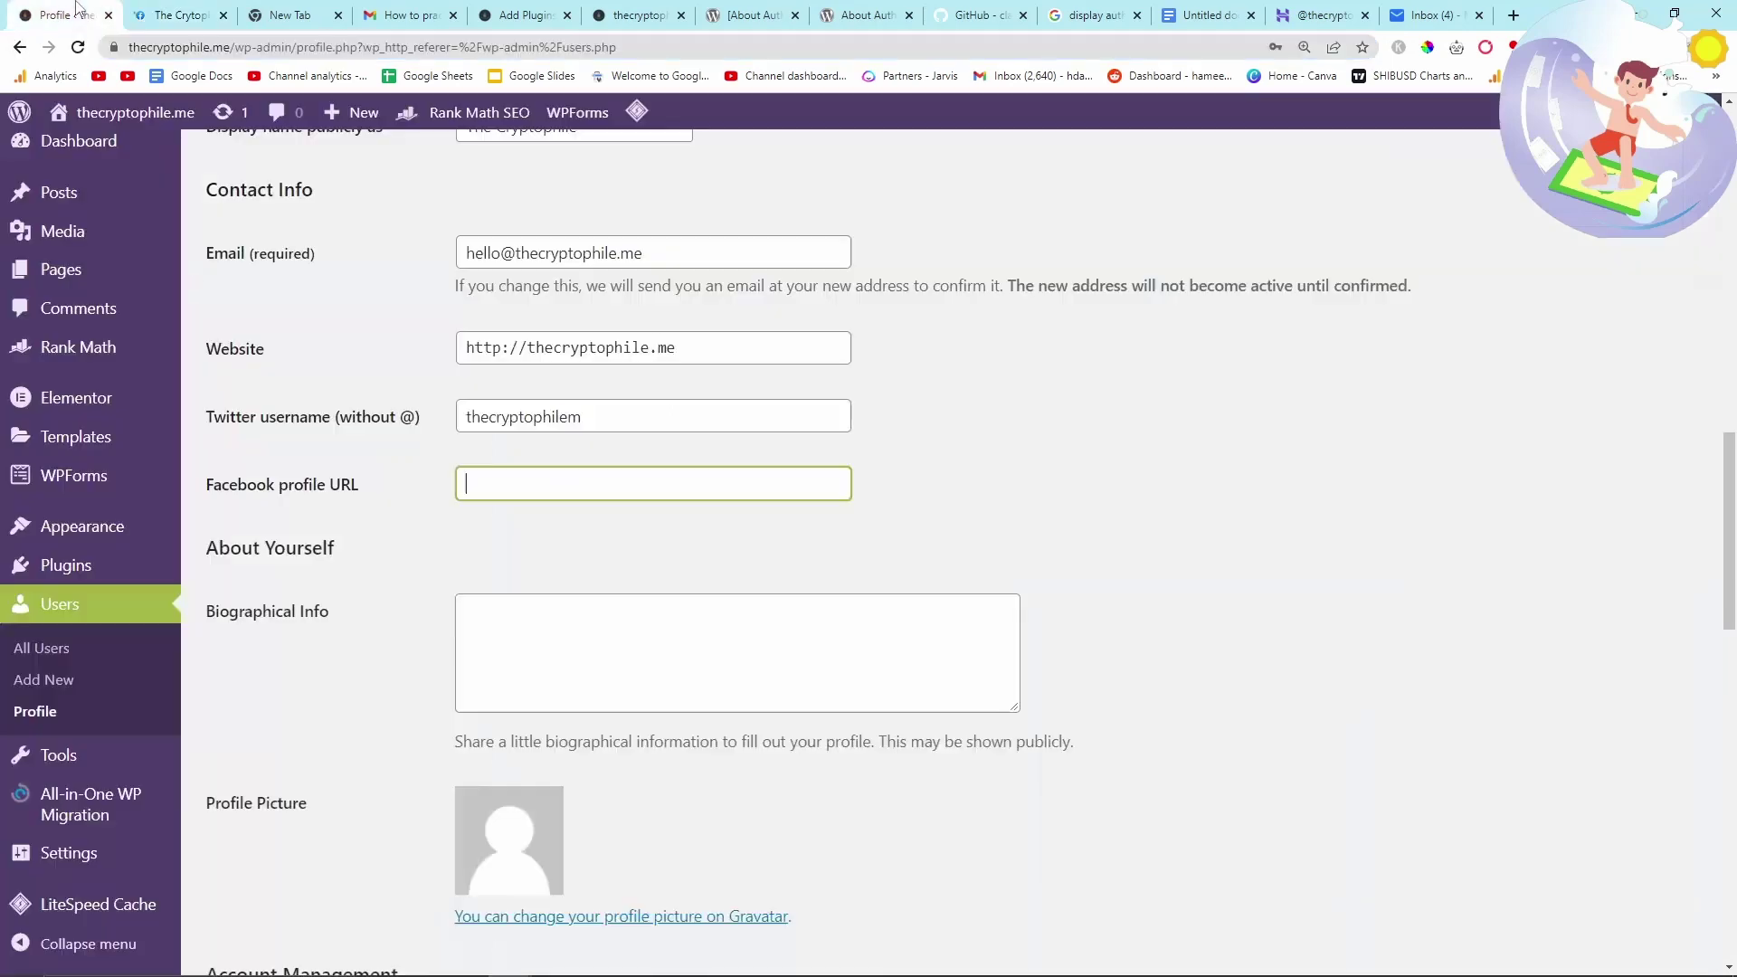
- Start writing the biography in the Biographical Info field
left_click(900, 540)
scroll(900, 540, "down", 1)
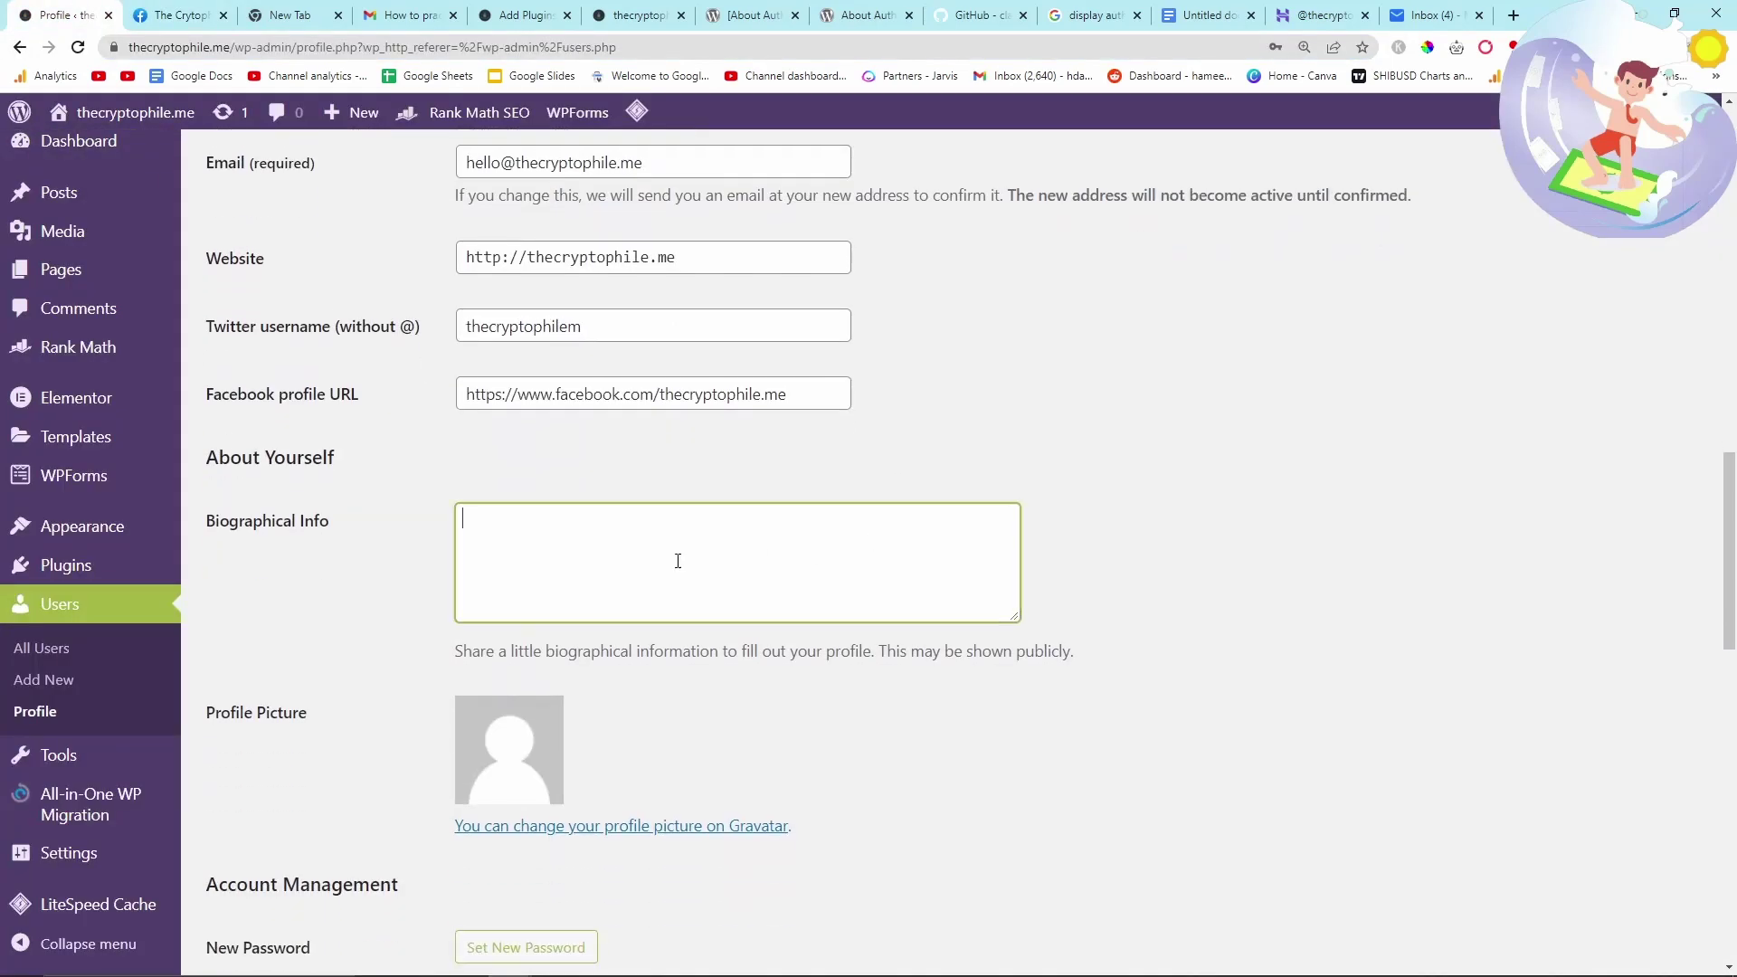
type("name is Hamish. I am a budding crypto developer. I am trying to dumb")
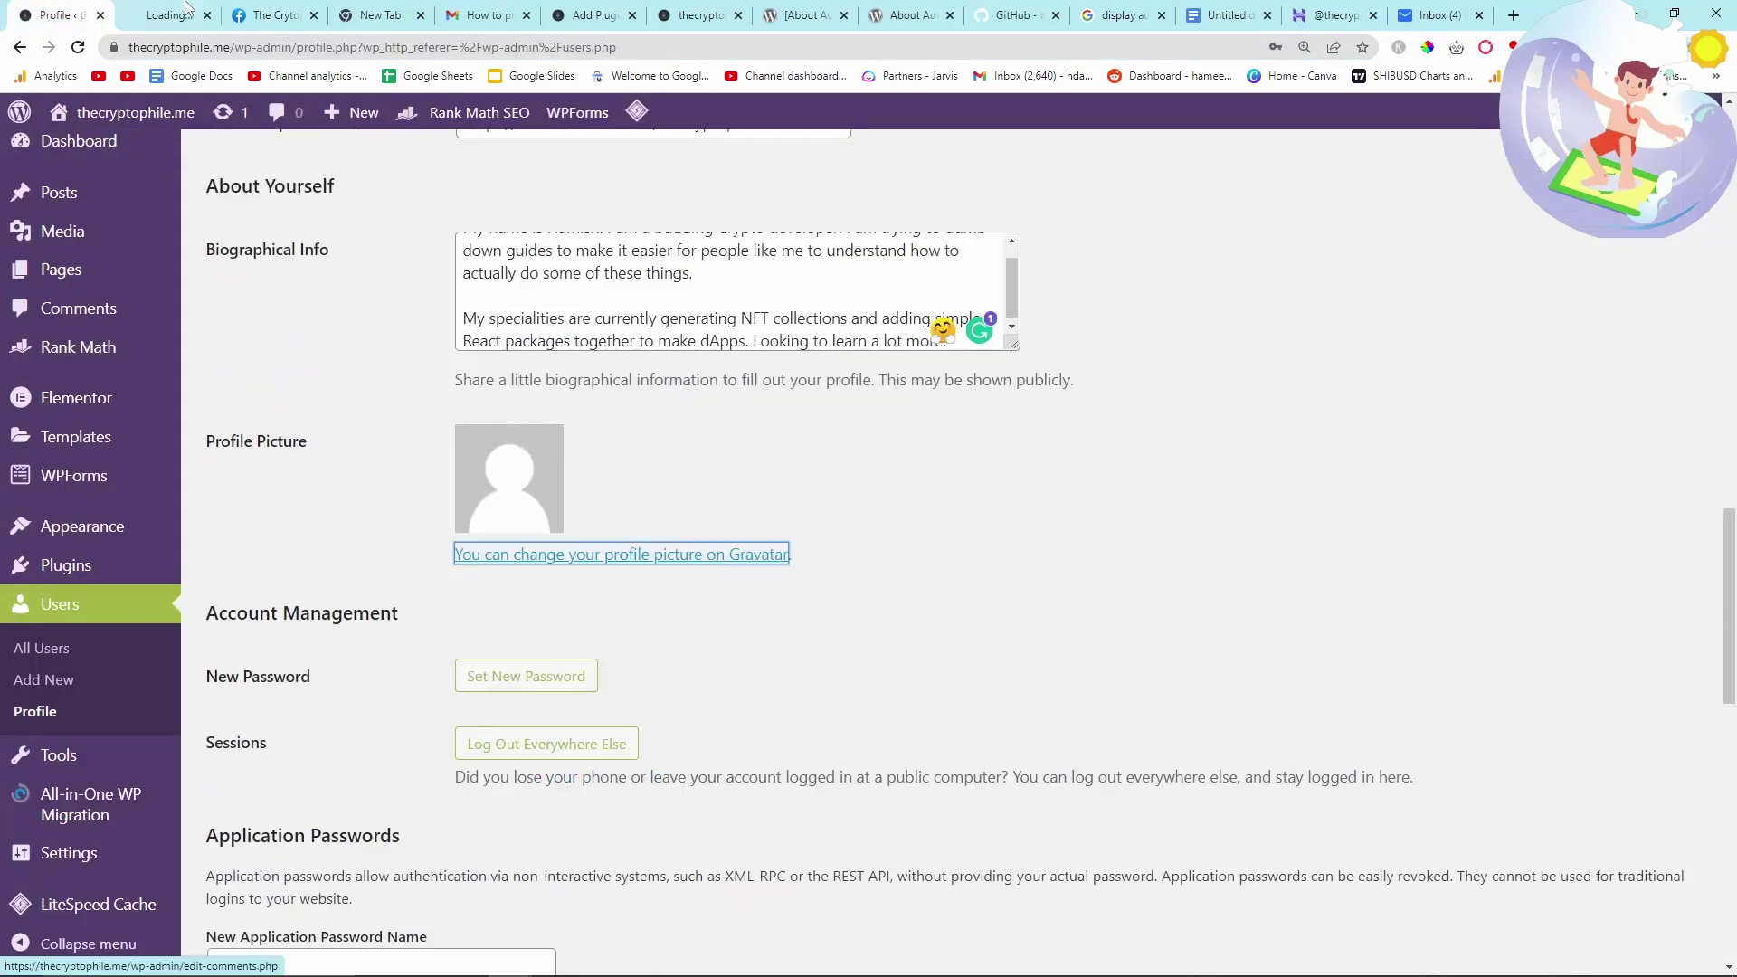
- Open the Gravatar link in a new tab, then return and scroll down to the Rank Math panel
left_click(565, 438)
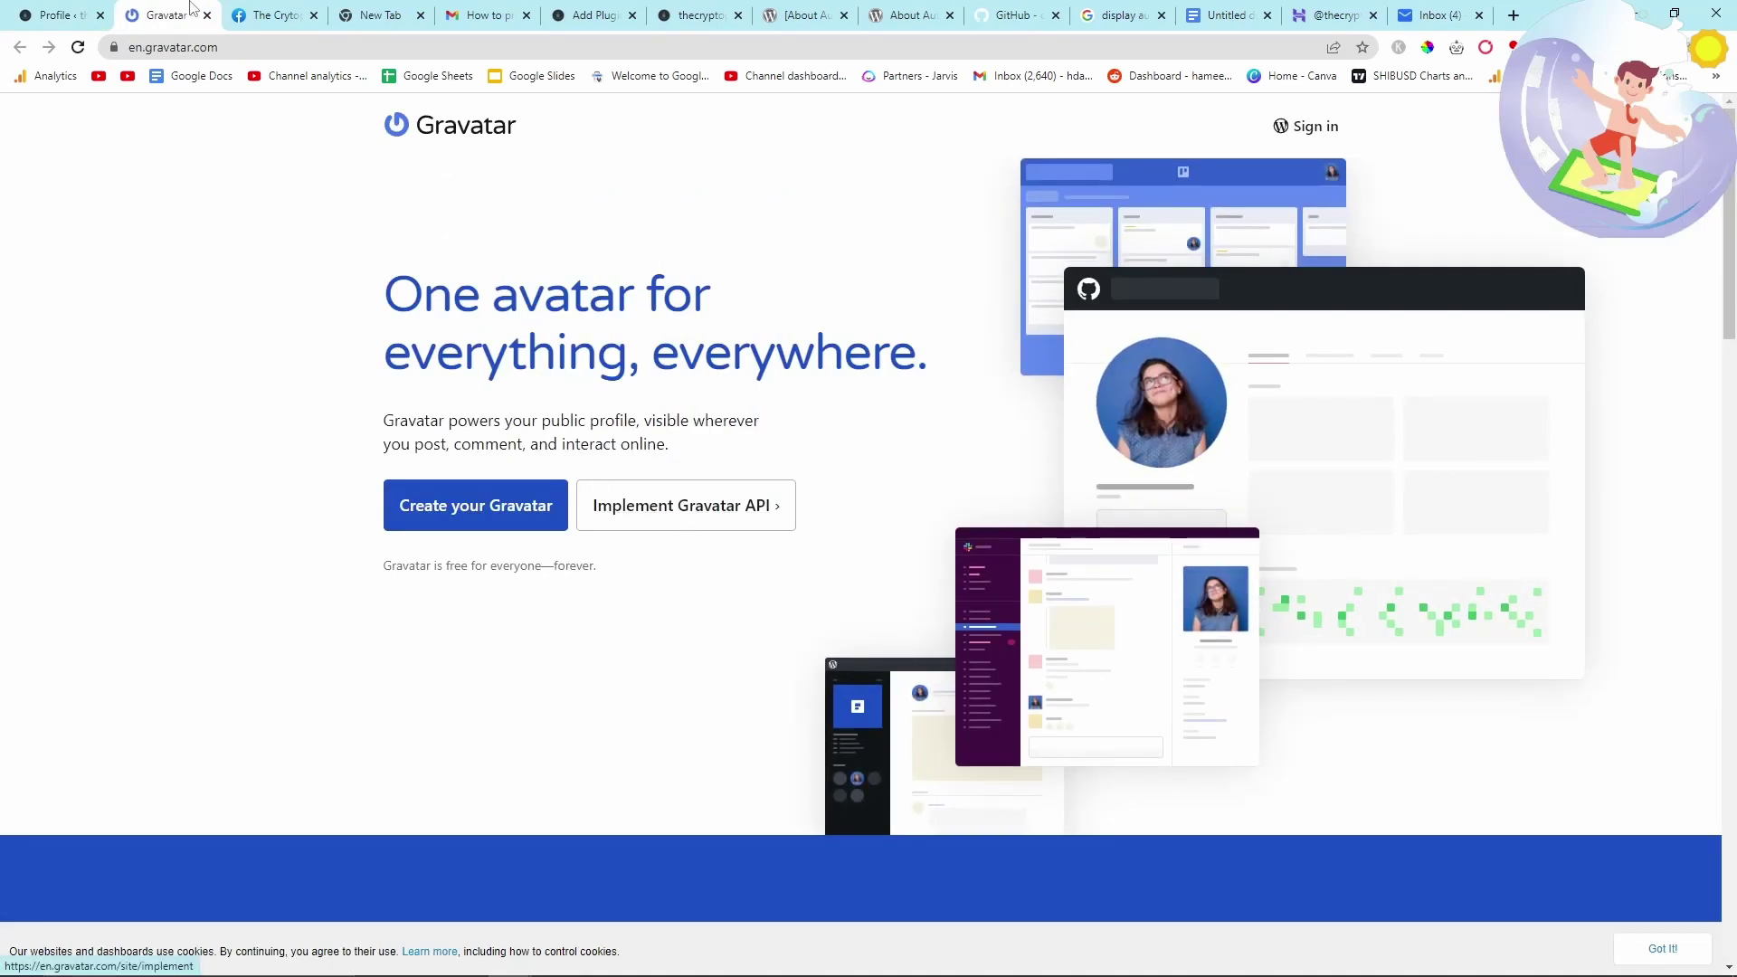
key("ctrl+shift+Tab")
scroll(624, 452, "down", 2)
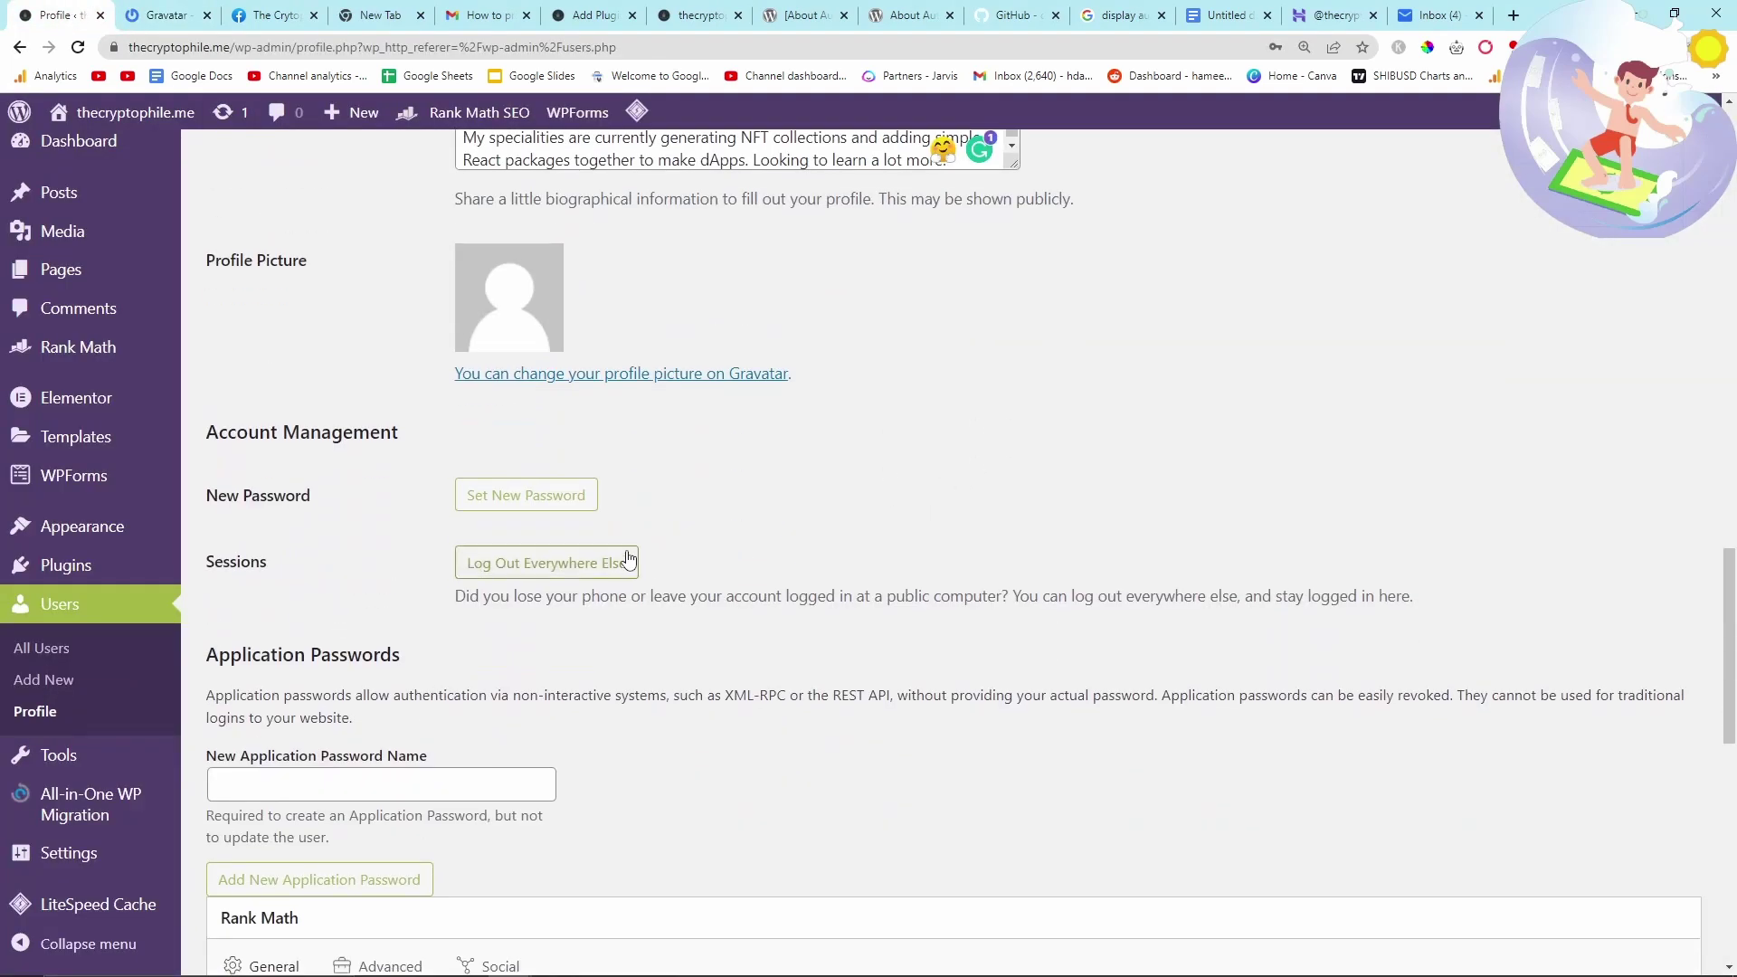
scroll(629, 570, "down", 1)
scroll(616, 691, "down", 3)
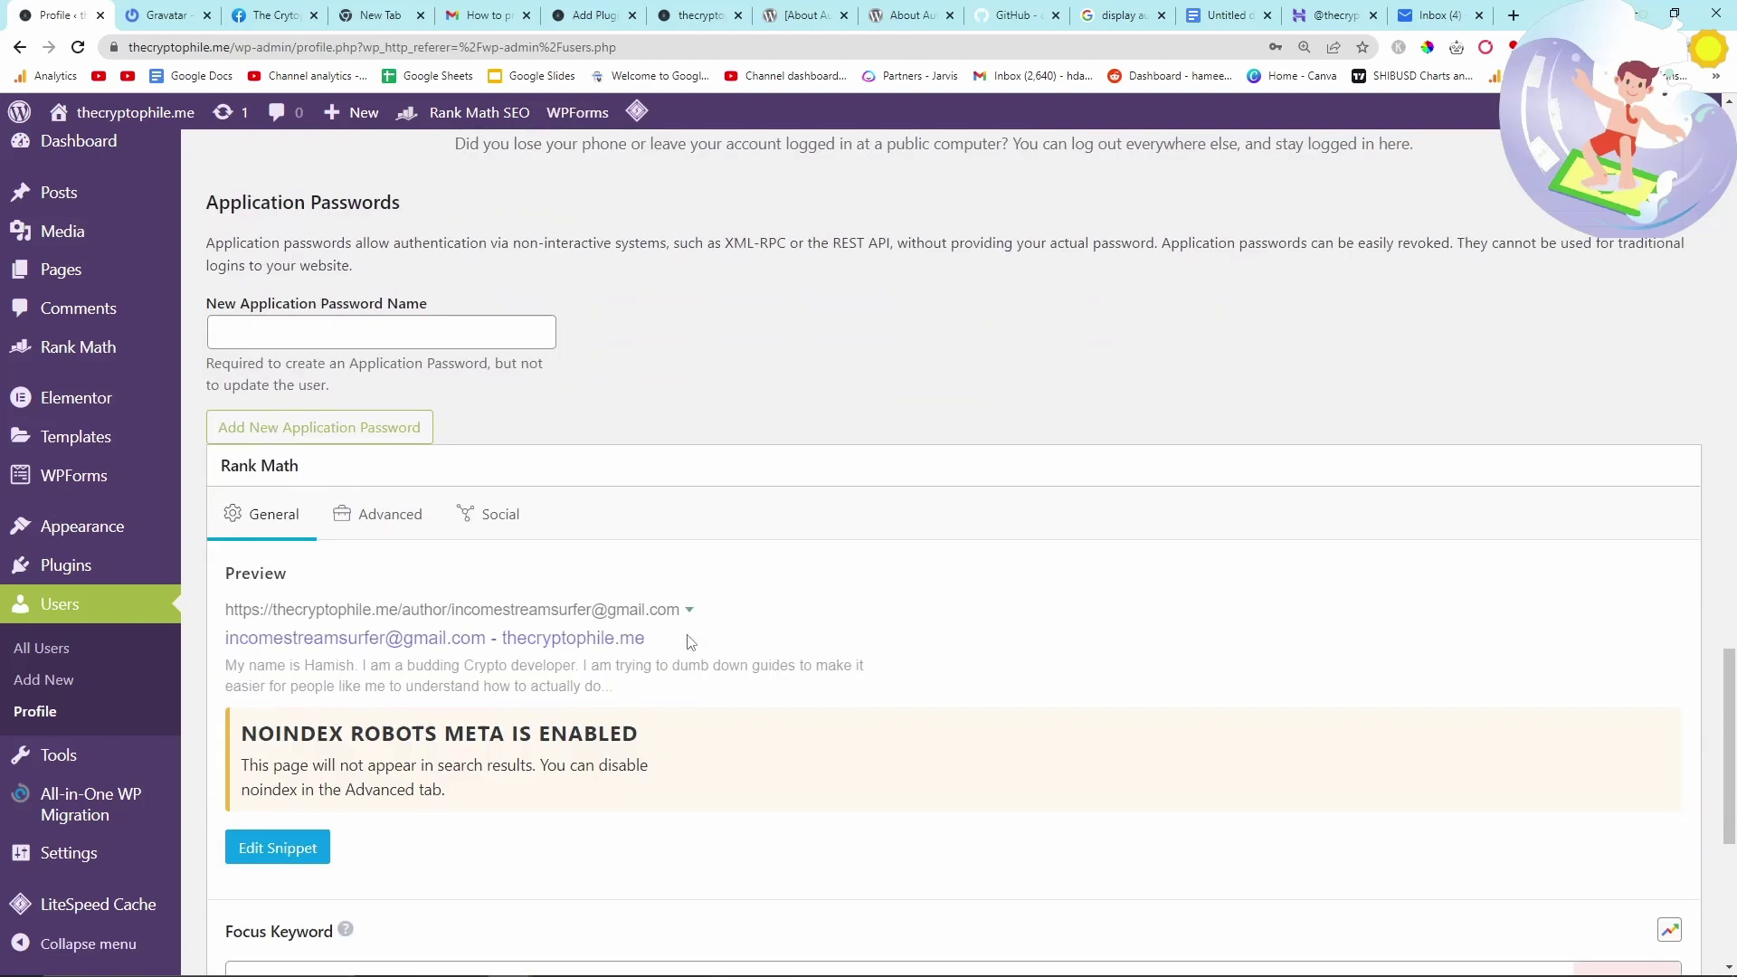
scroll(768, 614, "up", 3)
scroll(948, 533, "down", 2)
scroll(948, 540, "down", 2)
scroll(948, 540, "down", 2)
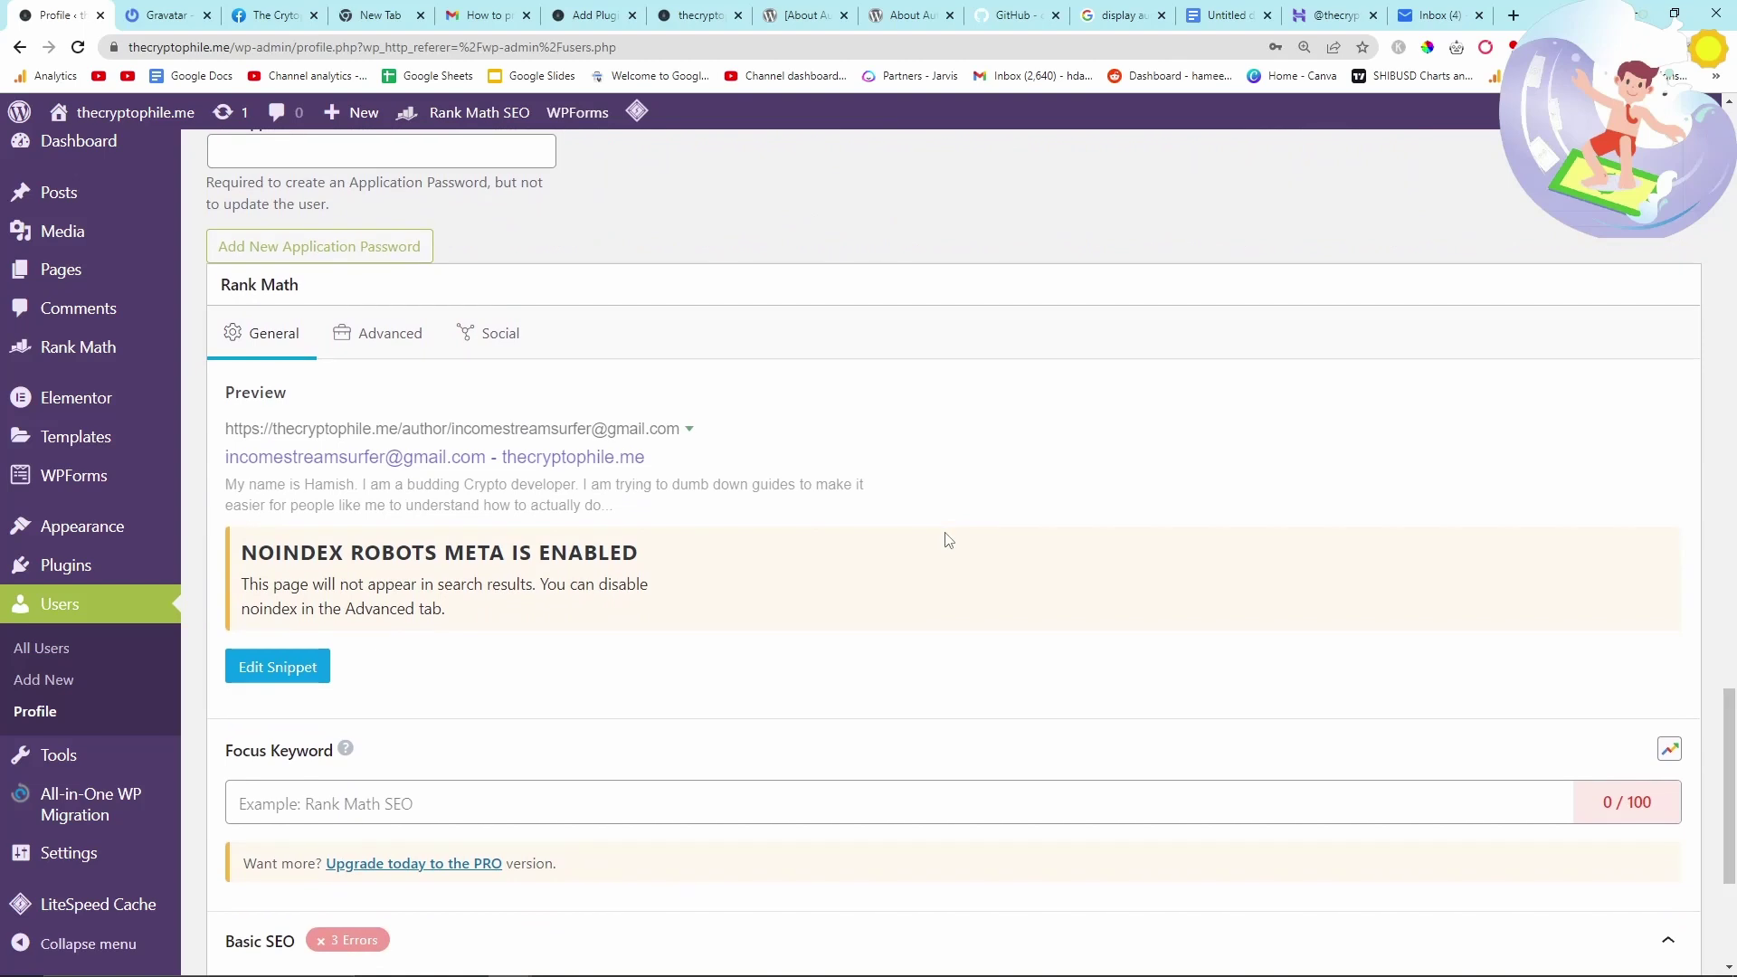
- Change the Rank Math snippet permalink to thecryptophile and close the snippet editor
left_click(280, 667)
scroll(796, 497, "down", 2)
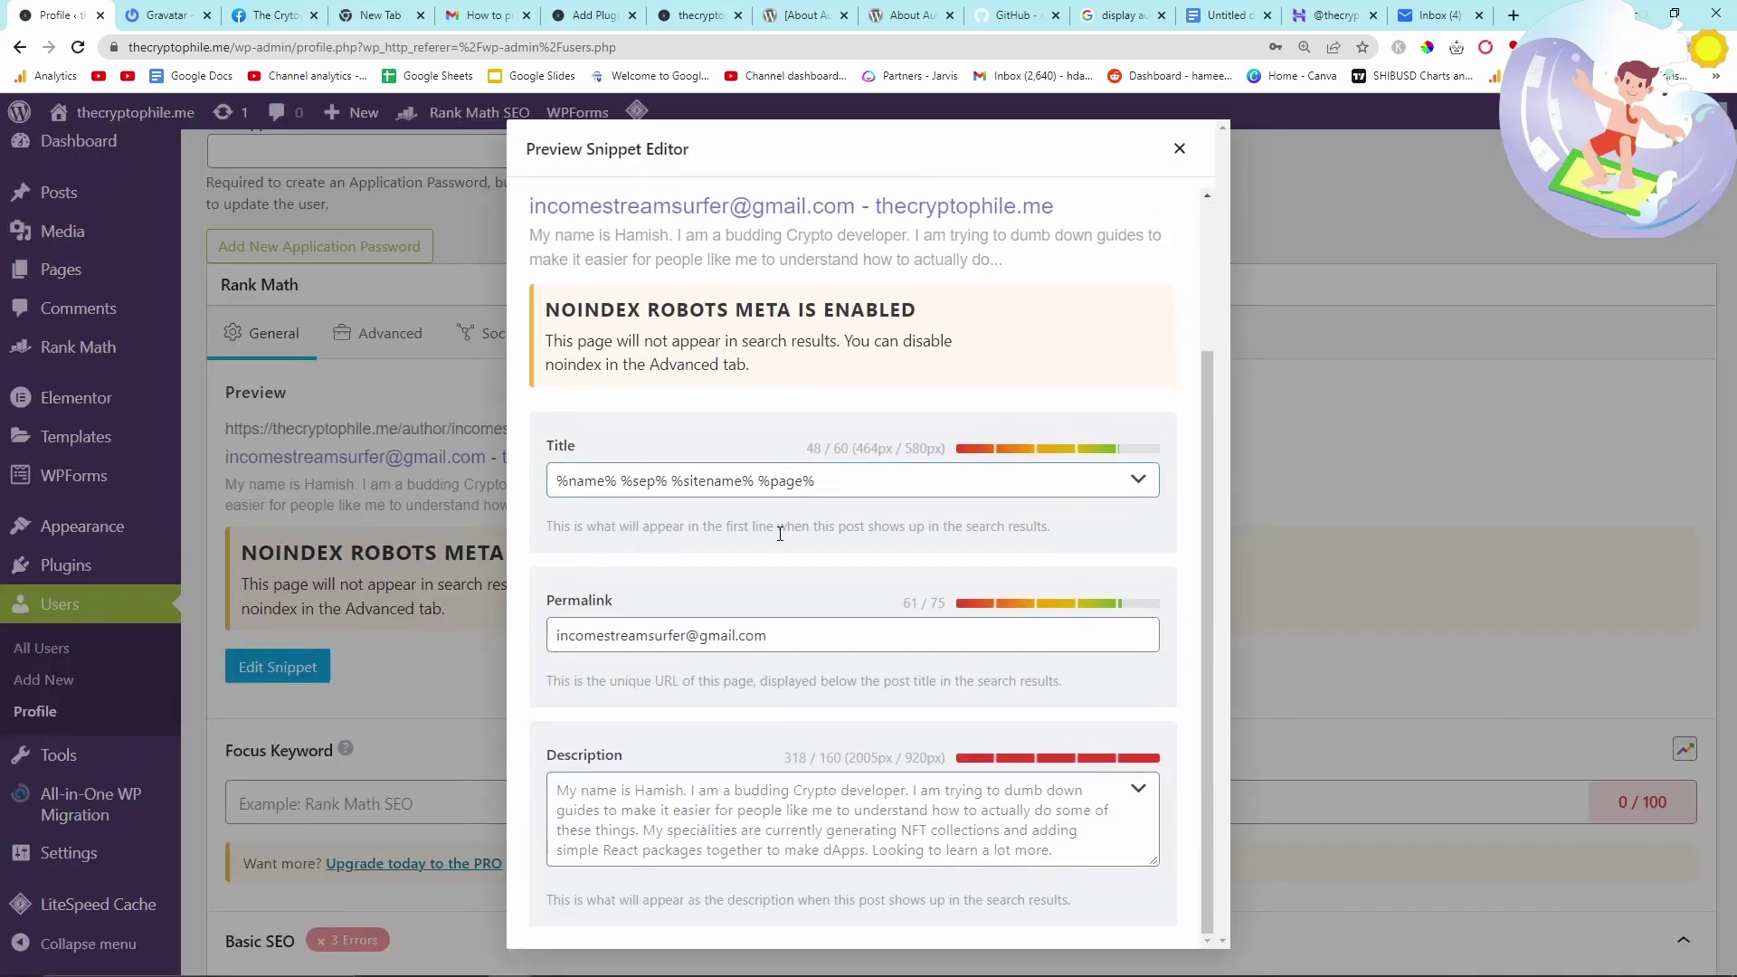
triple_click(642, 640)
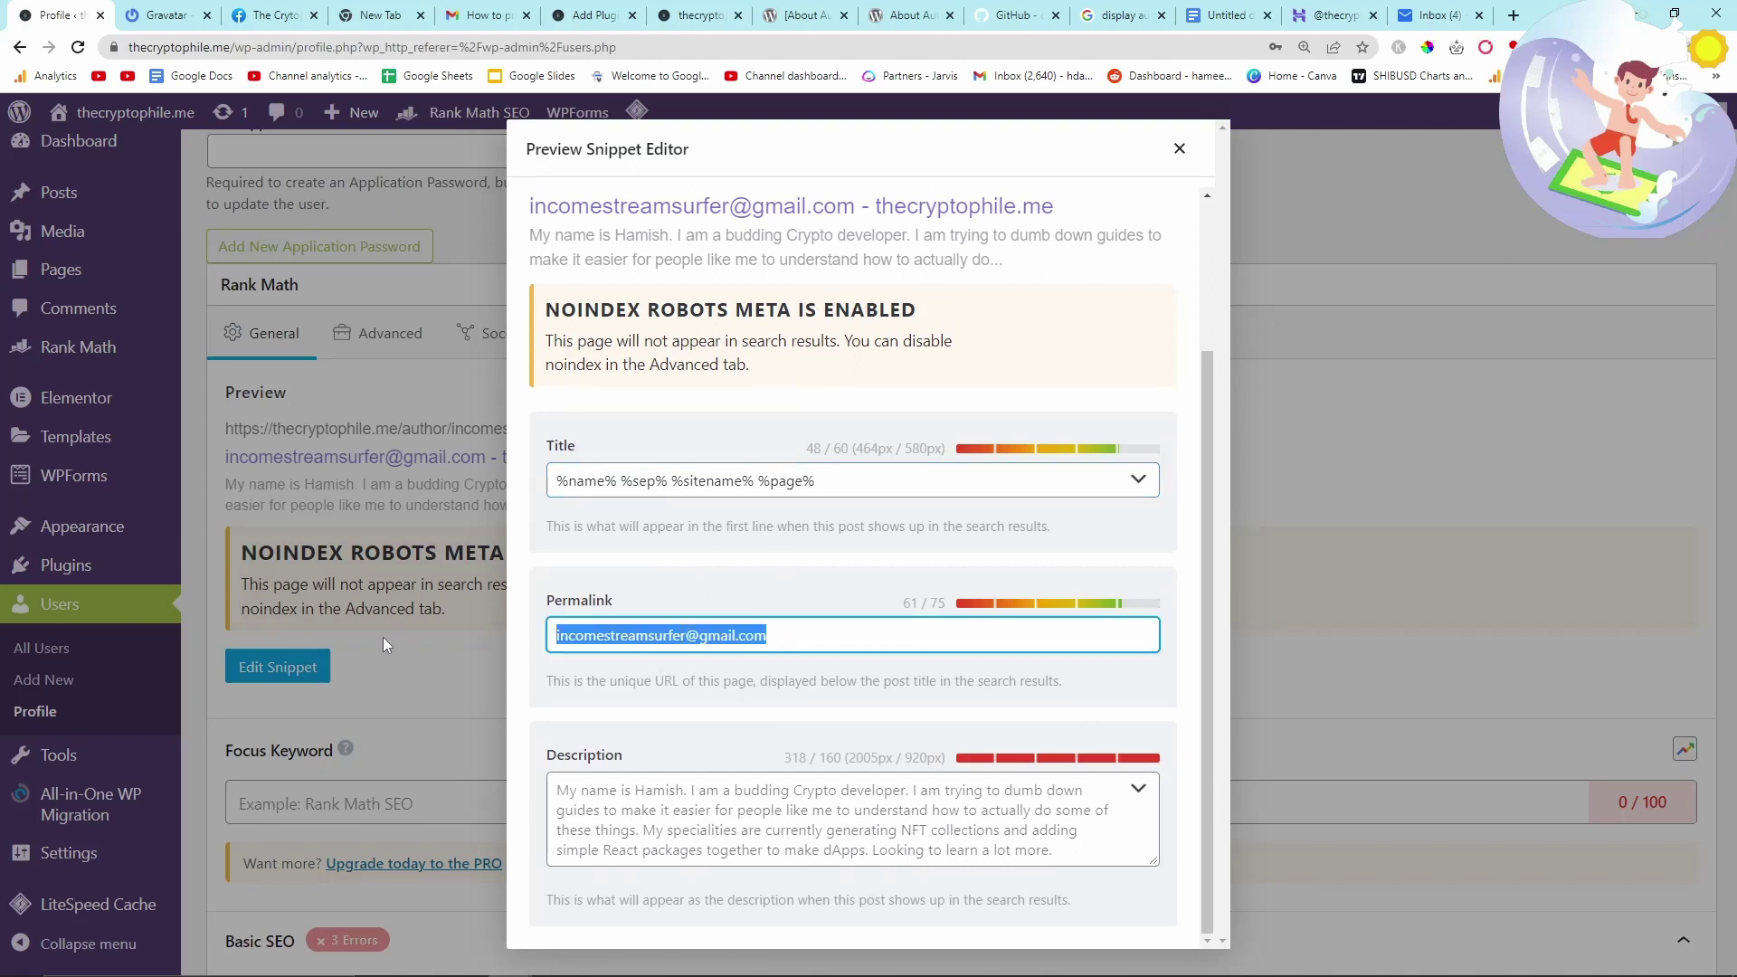
type("hello@")
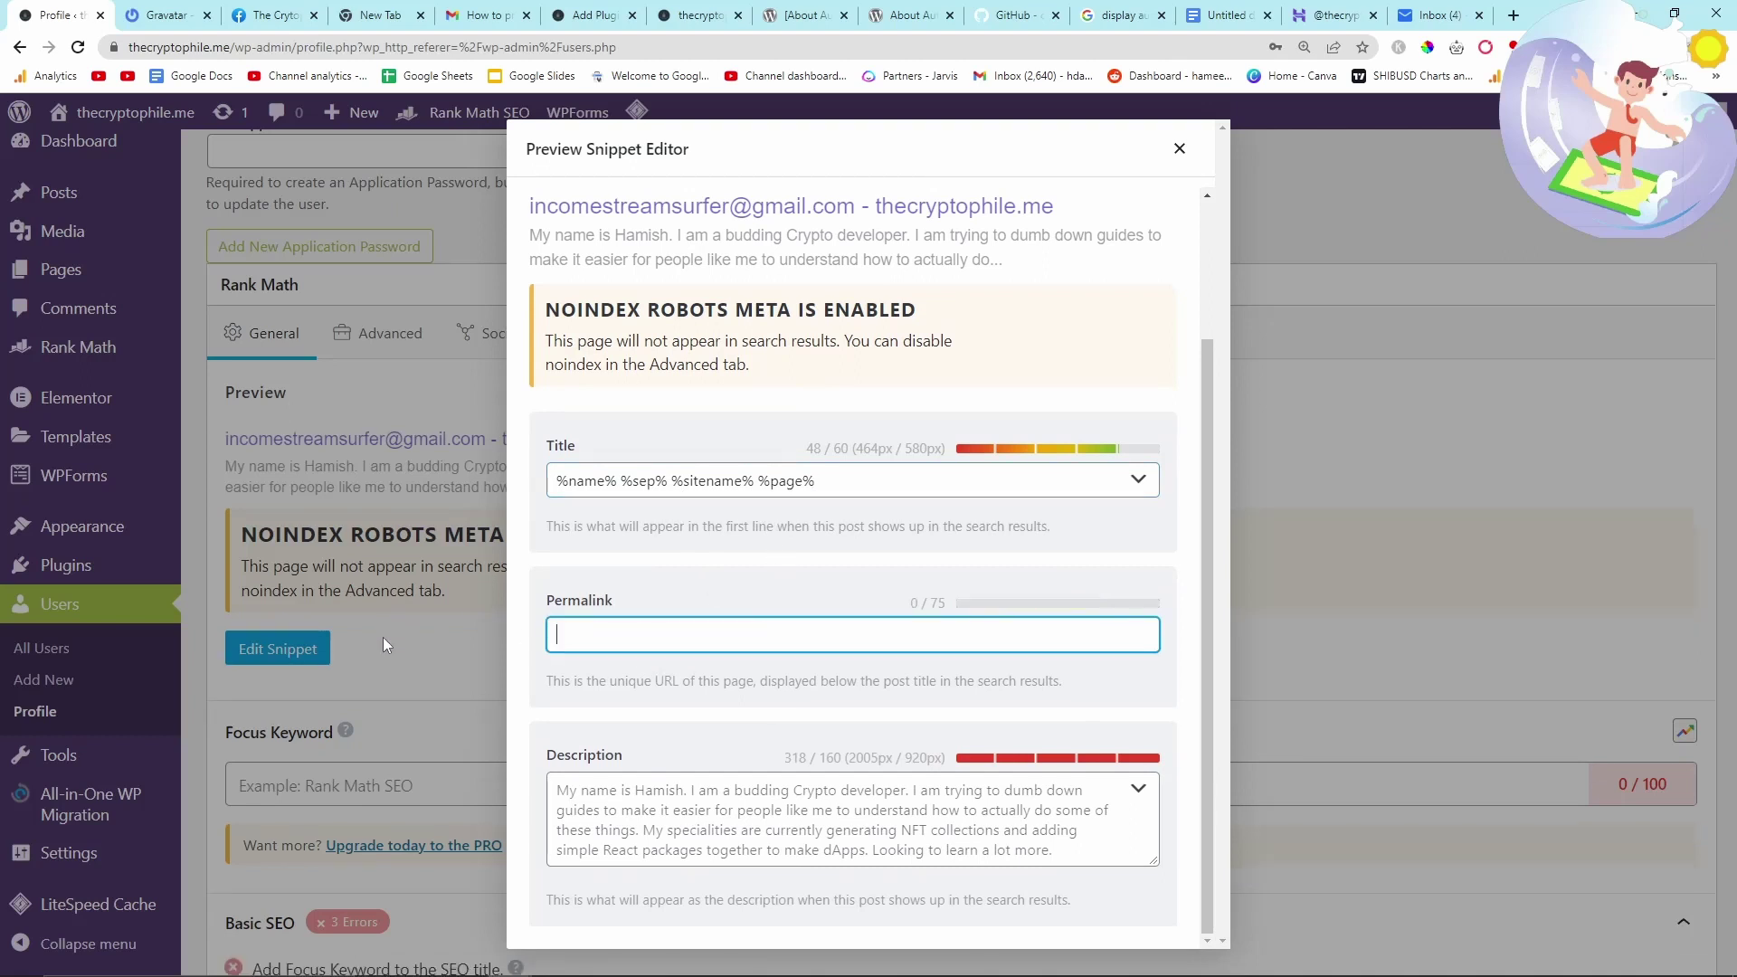
key("BackSpace")
key("BackSpace")
key("BackSpace")
key("BackSpace")
key("BackSpace")
key("BackSpace")
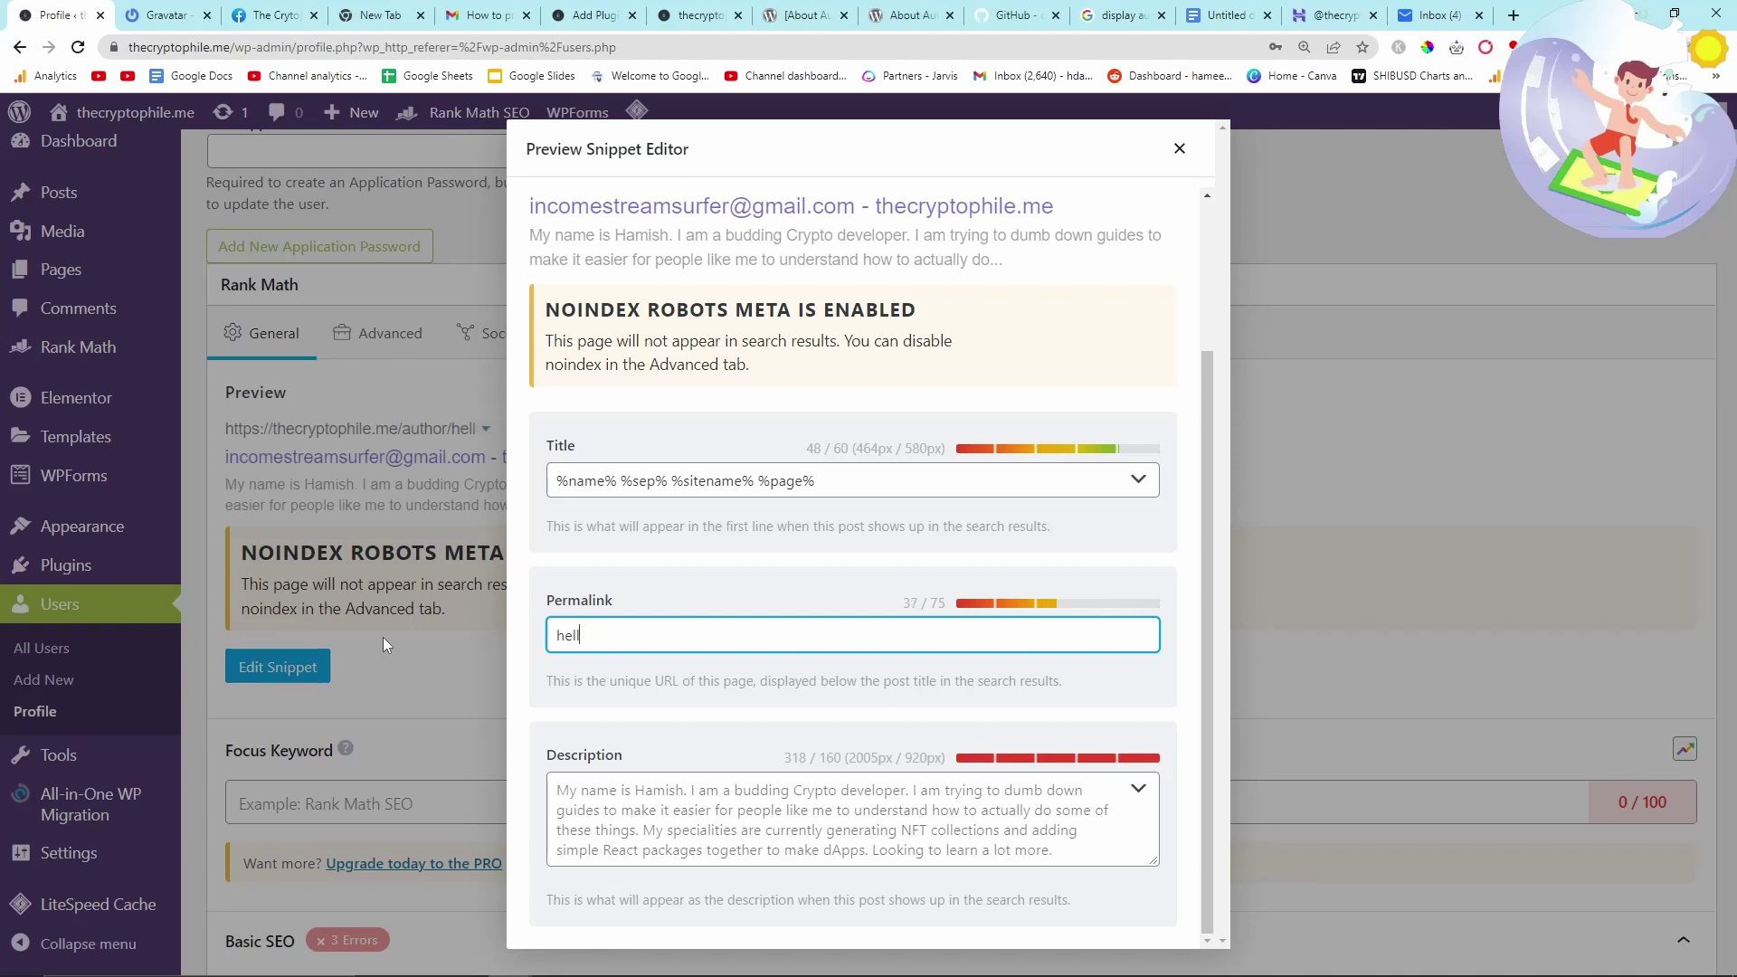
type("thecryptophile")
key("Tab")
left_click_drag(1206, 399, 1226, 515)
left_click(1179, 148)
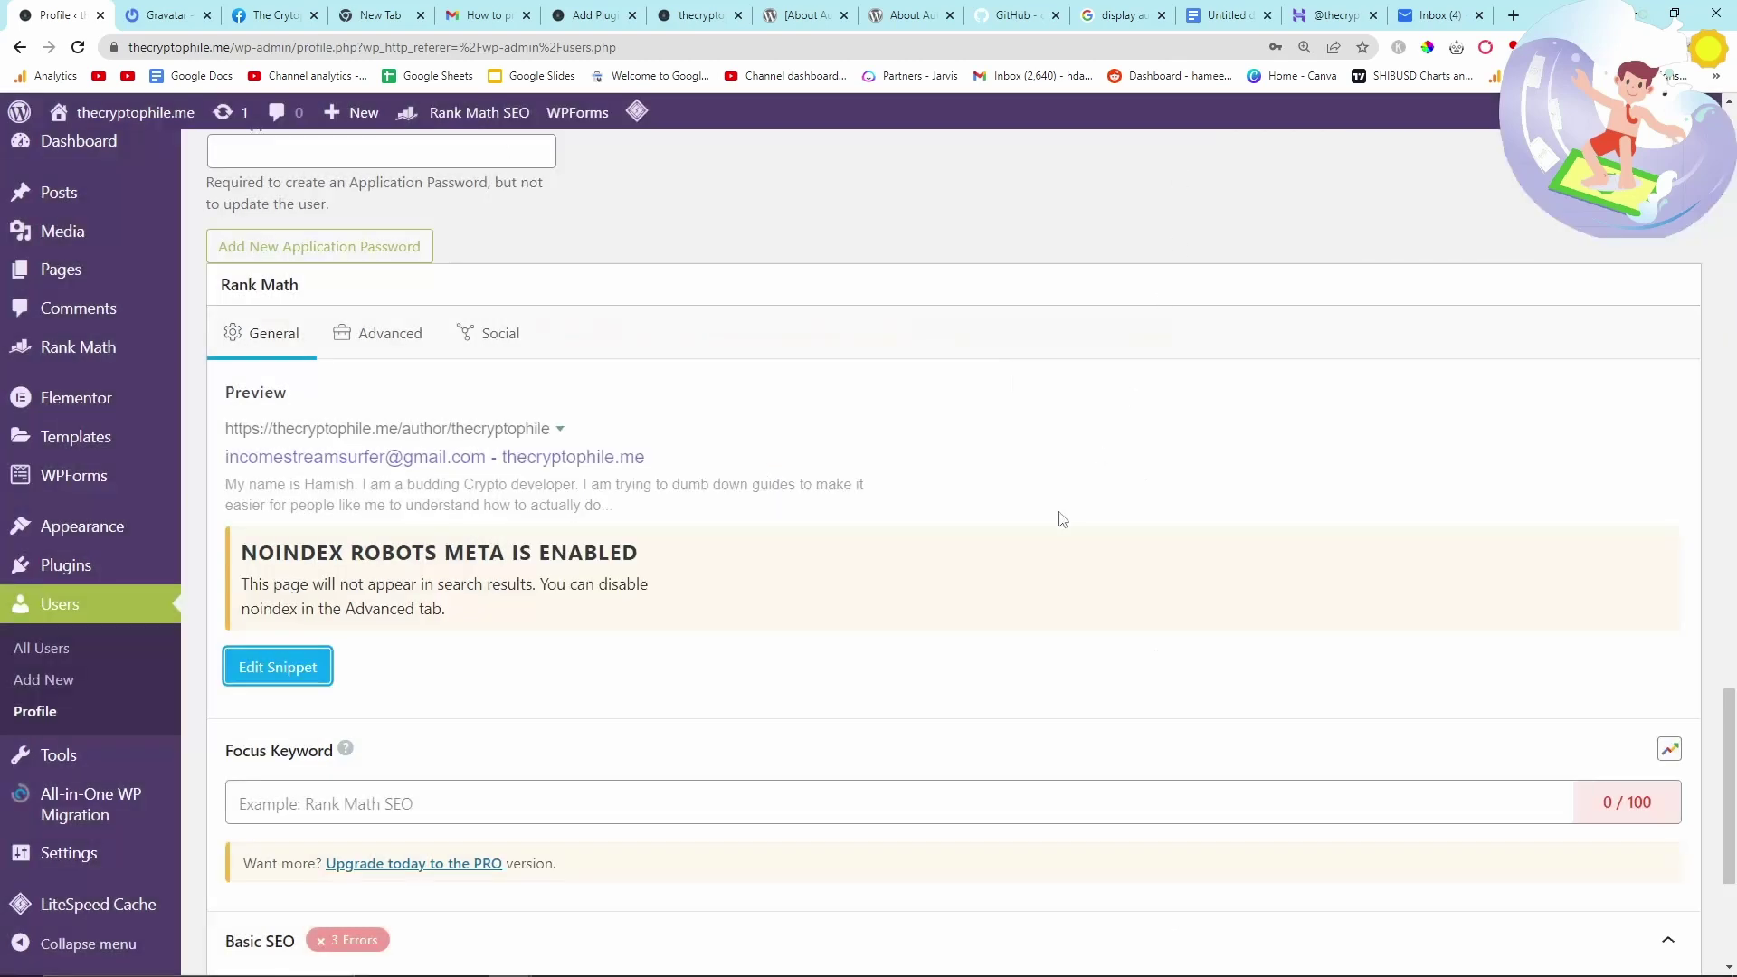
- Save the profile with Update Profile and scroll through the confirmed changes
scroll(1047, 539, "down", 4)
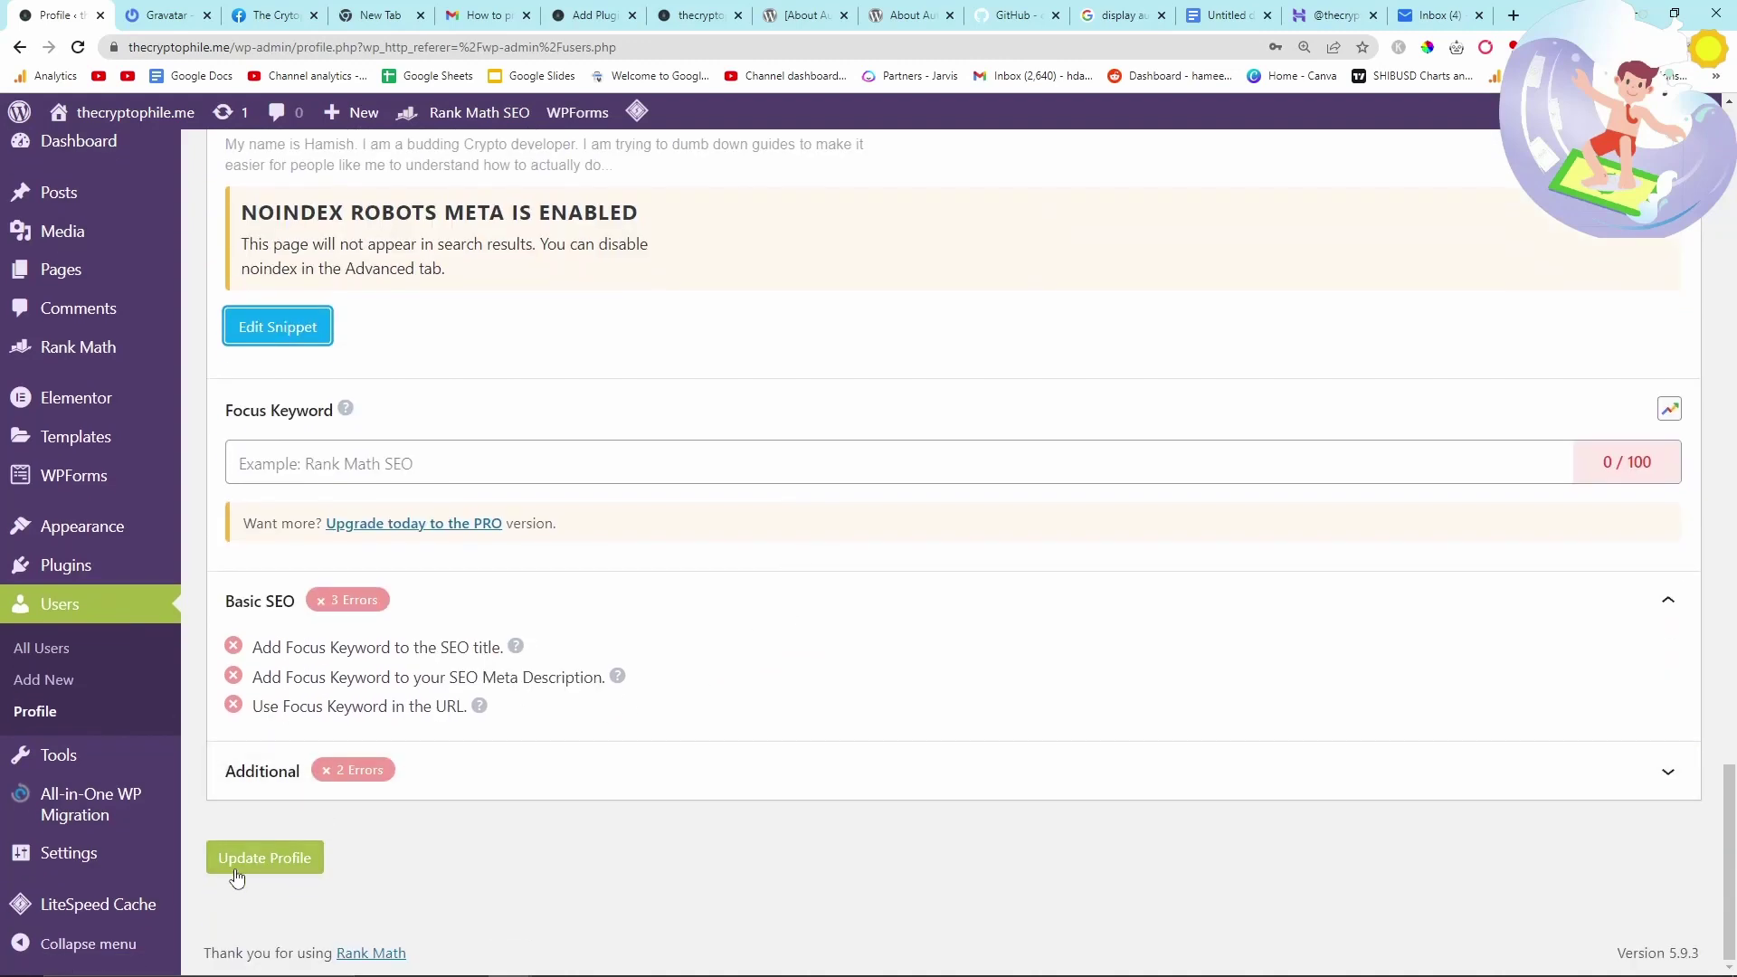
left_click(240, 858)
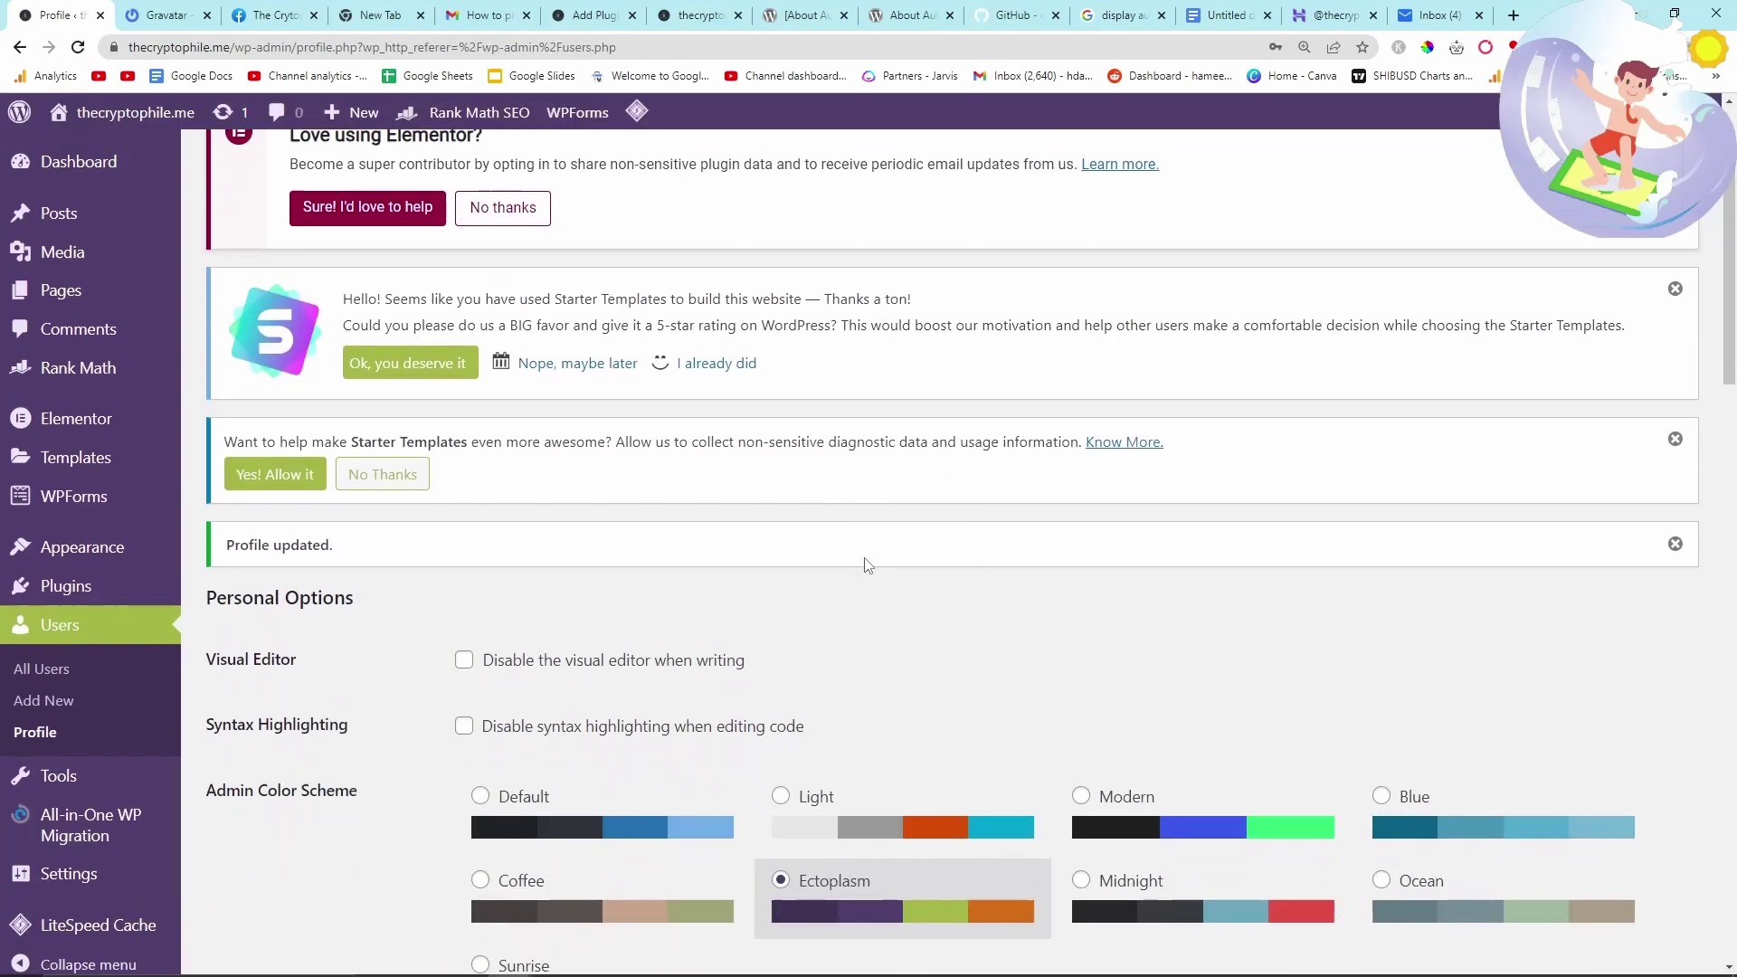
scroll(865, 565, "down", 2)
scroll(866, 565, "down", 5)
scroll(866, 565, "down", 9)
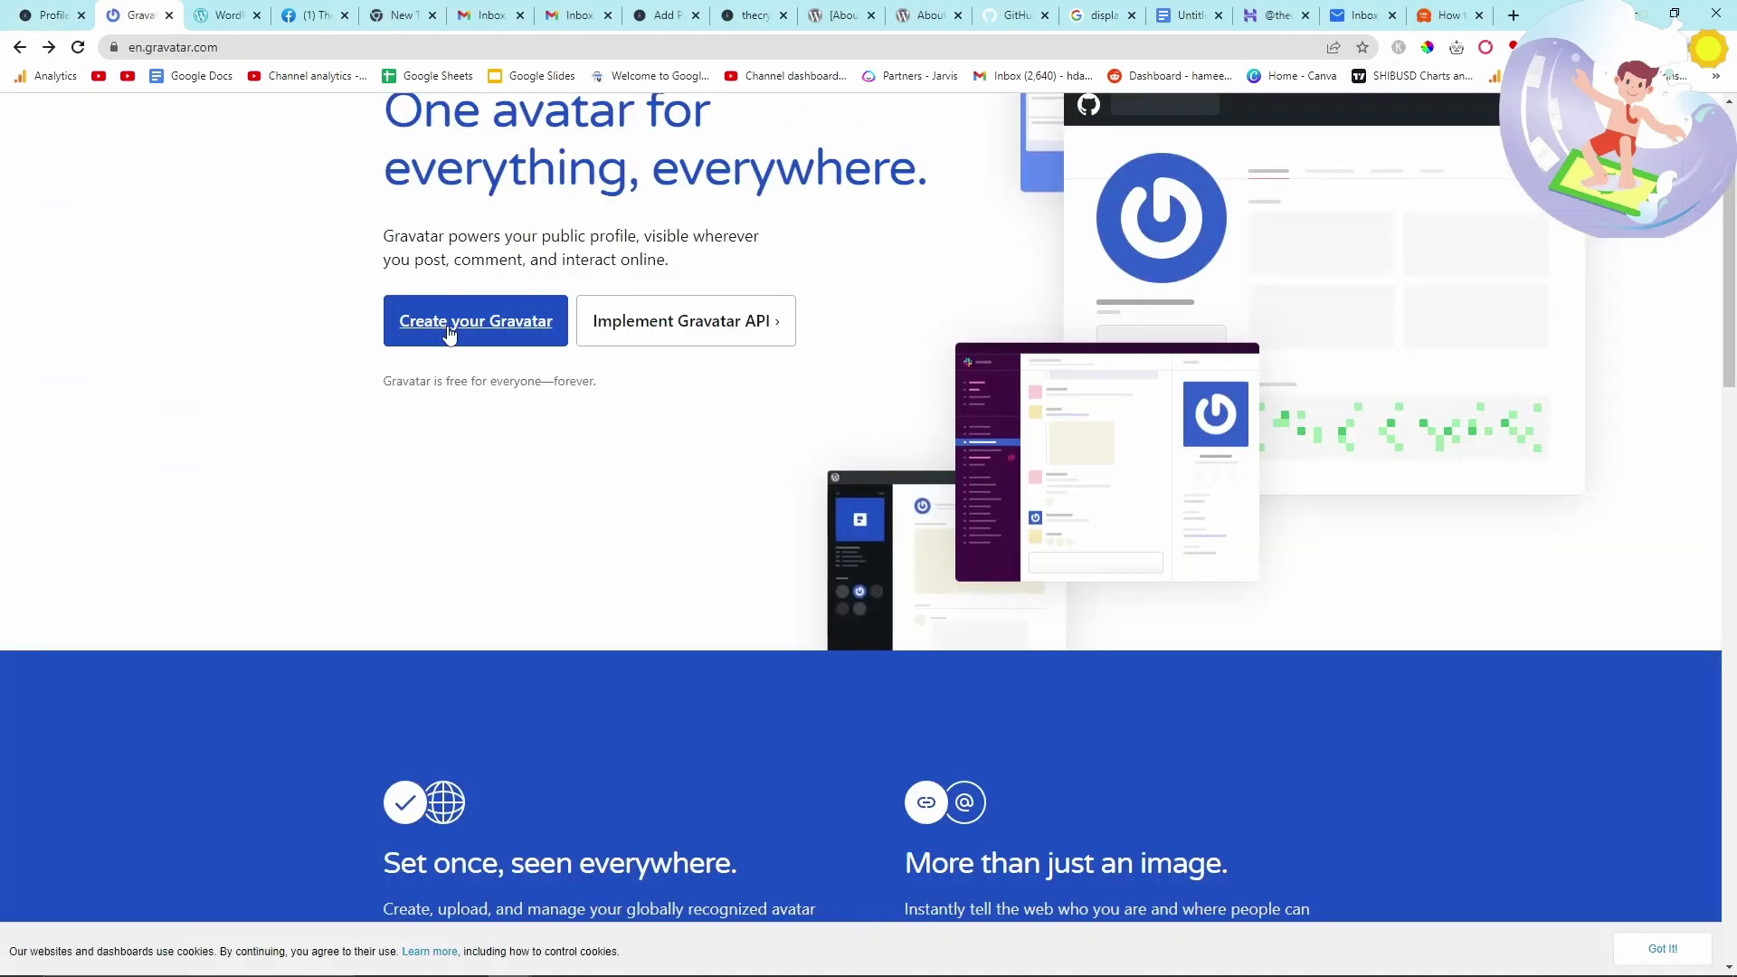
- Fill the Gravatar sign-up with the site's e-mail, username thecryptophile and a password
left_click(473, 318)
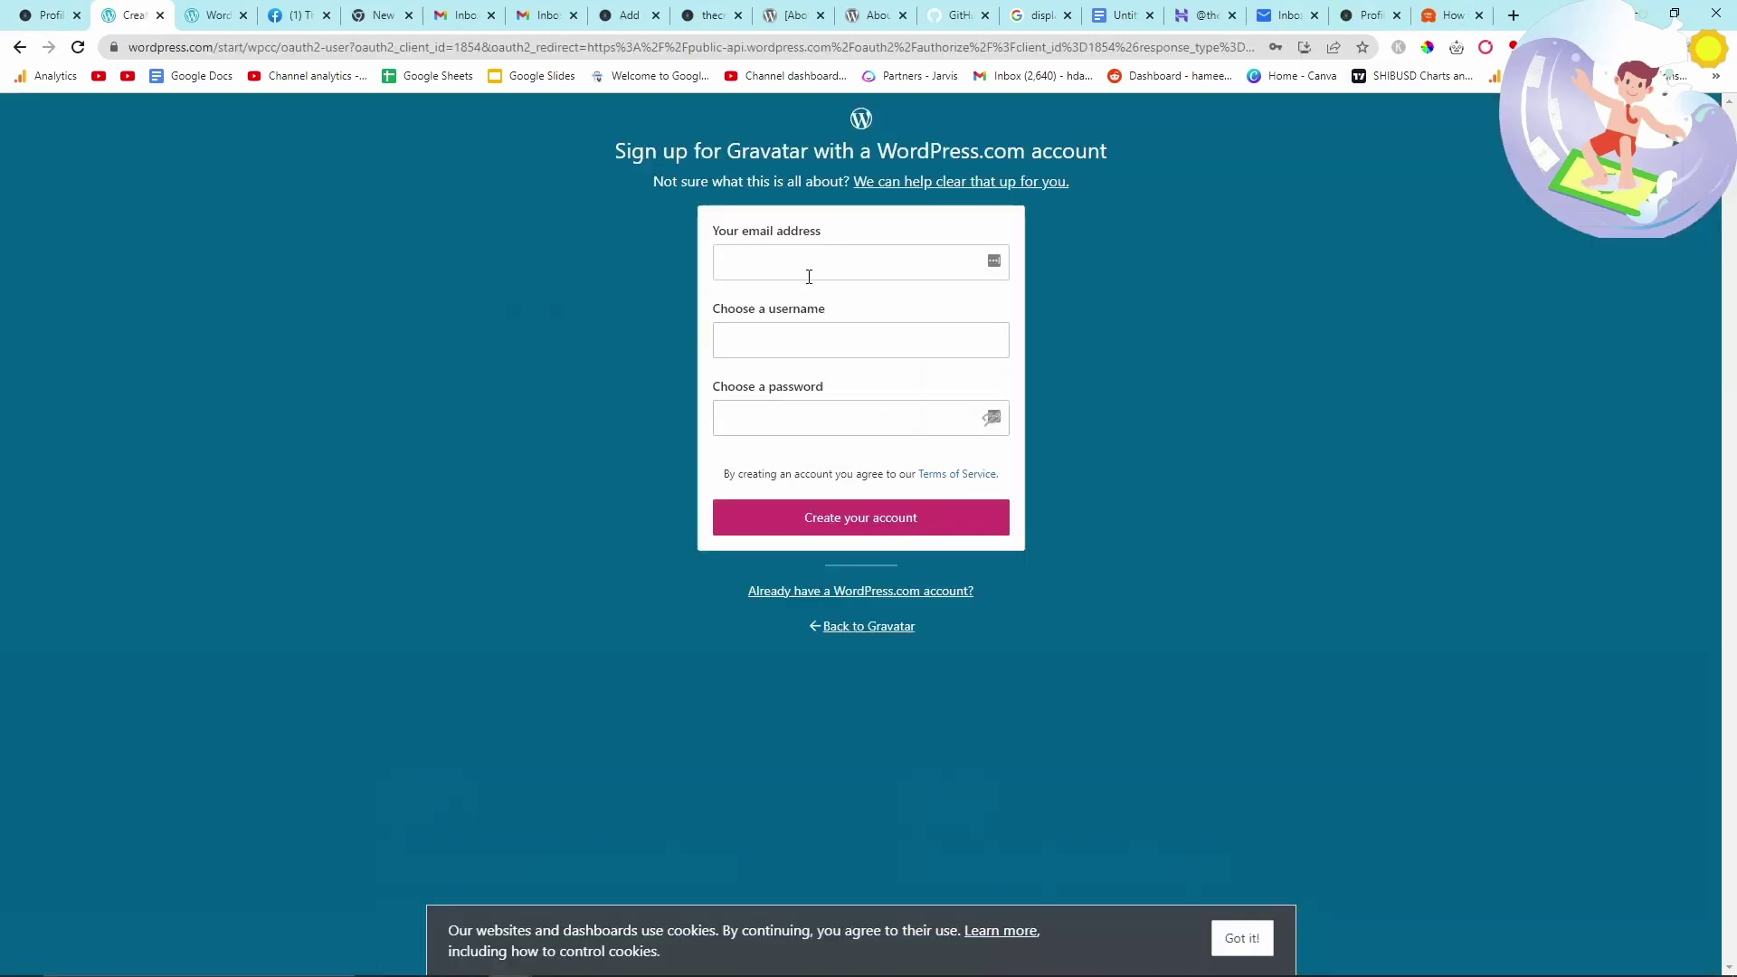
left_click(797, 261)
type("hello")
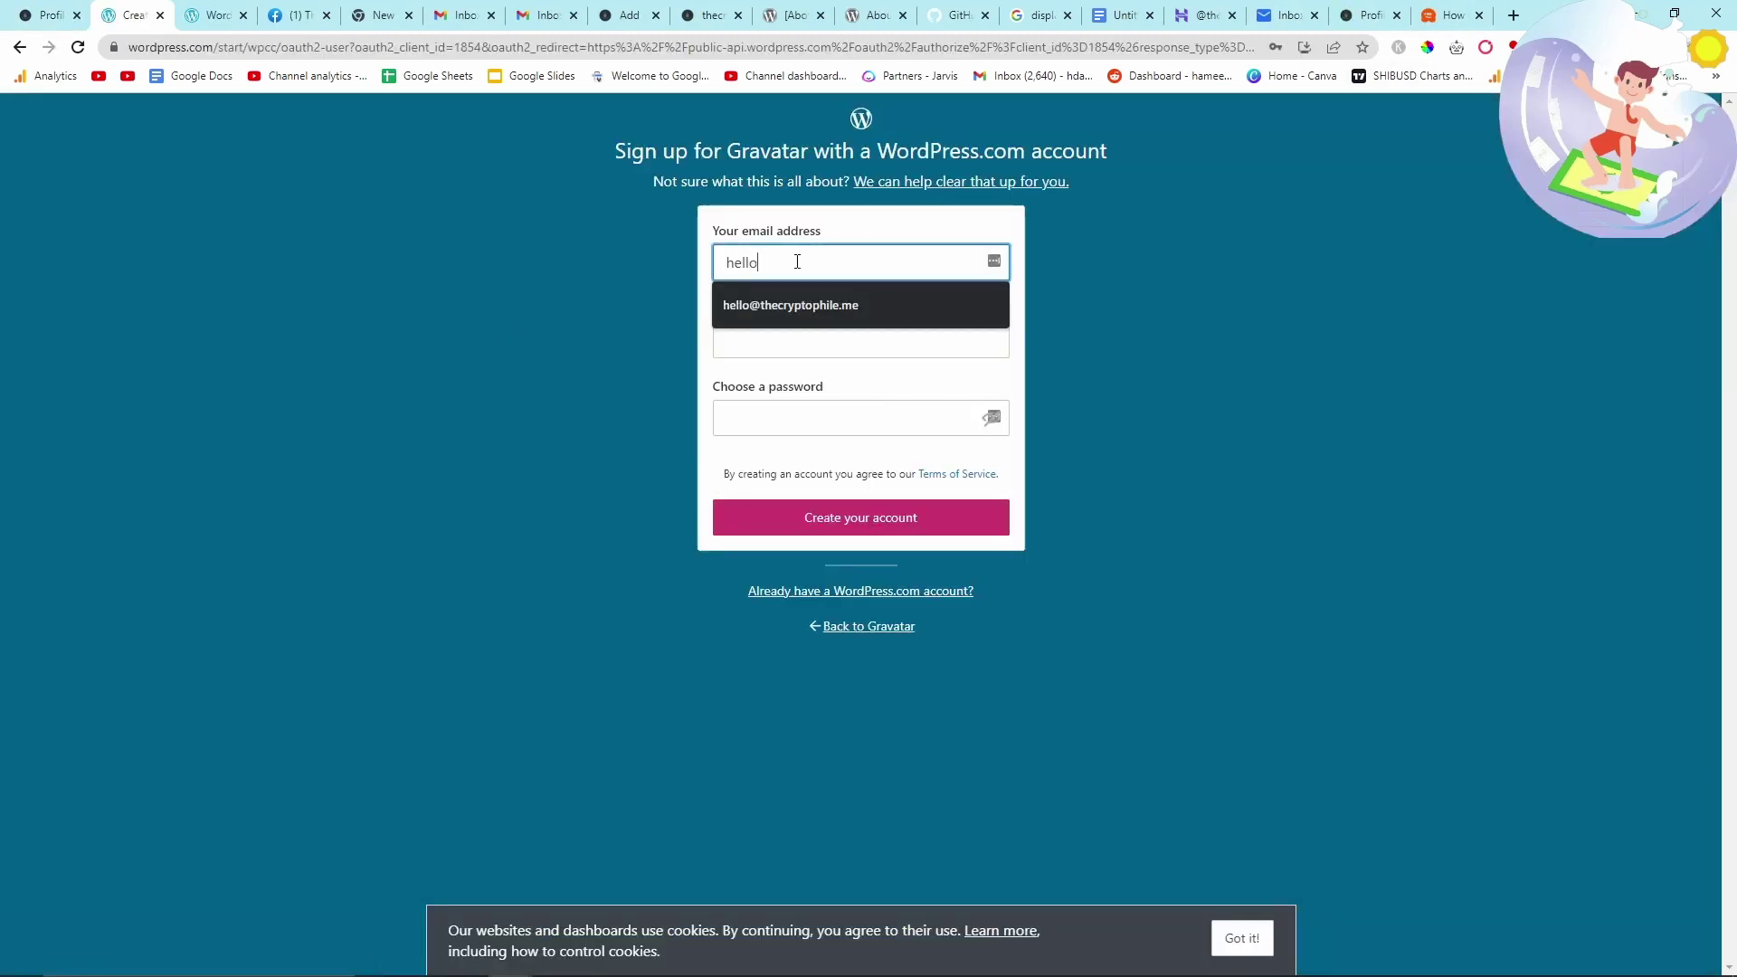
key("Down")
key("Return")
key("Tab")
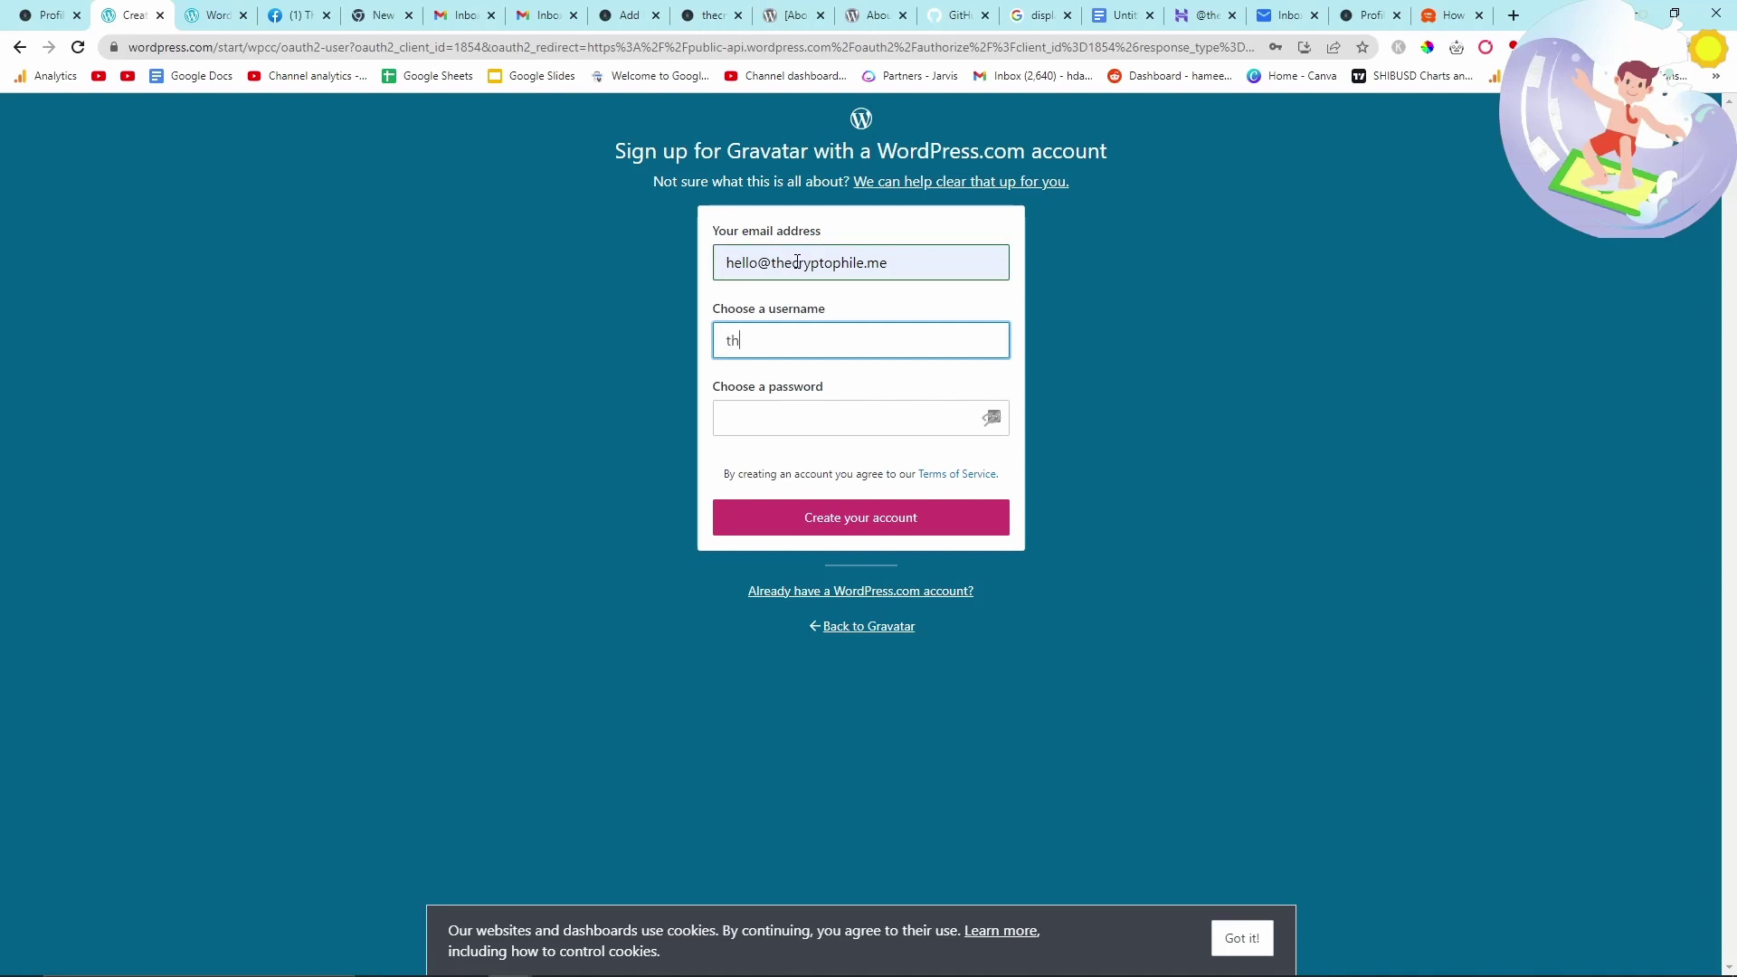
type("thecryptophile")
key("Tab")
type("***")
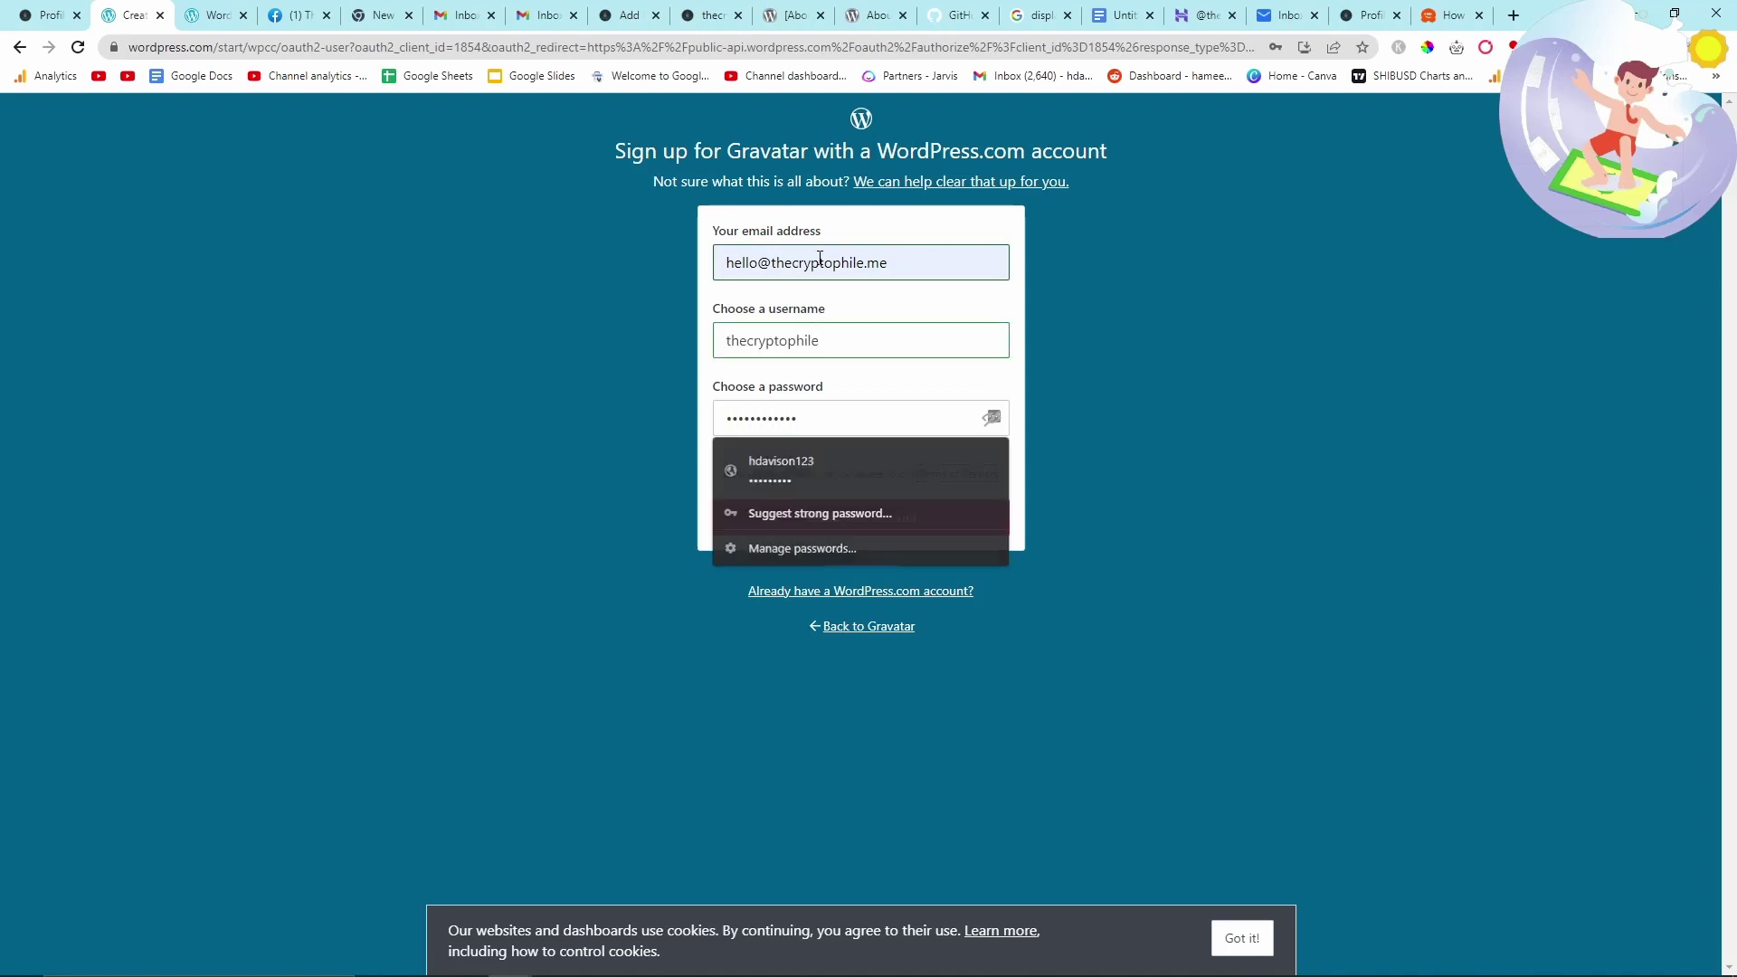
- Create the account, dismiss the save-password prompt and sign in with WordPress.com
left_click(846, 518)
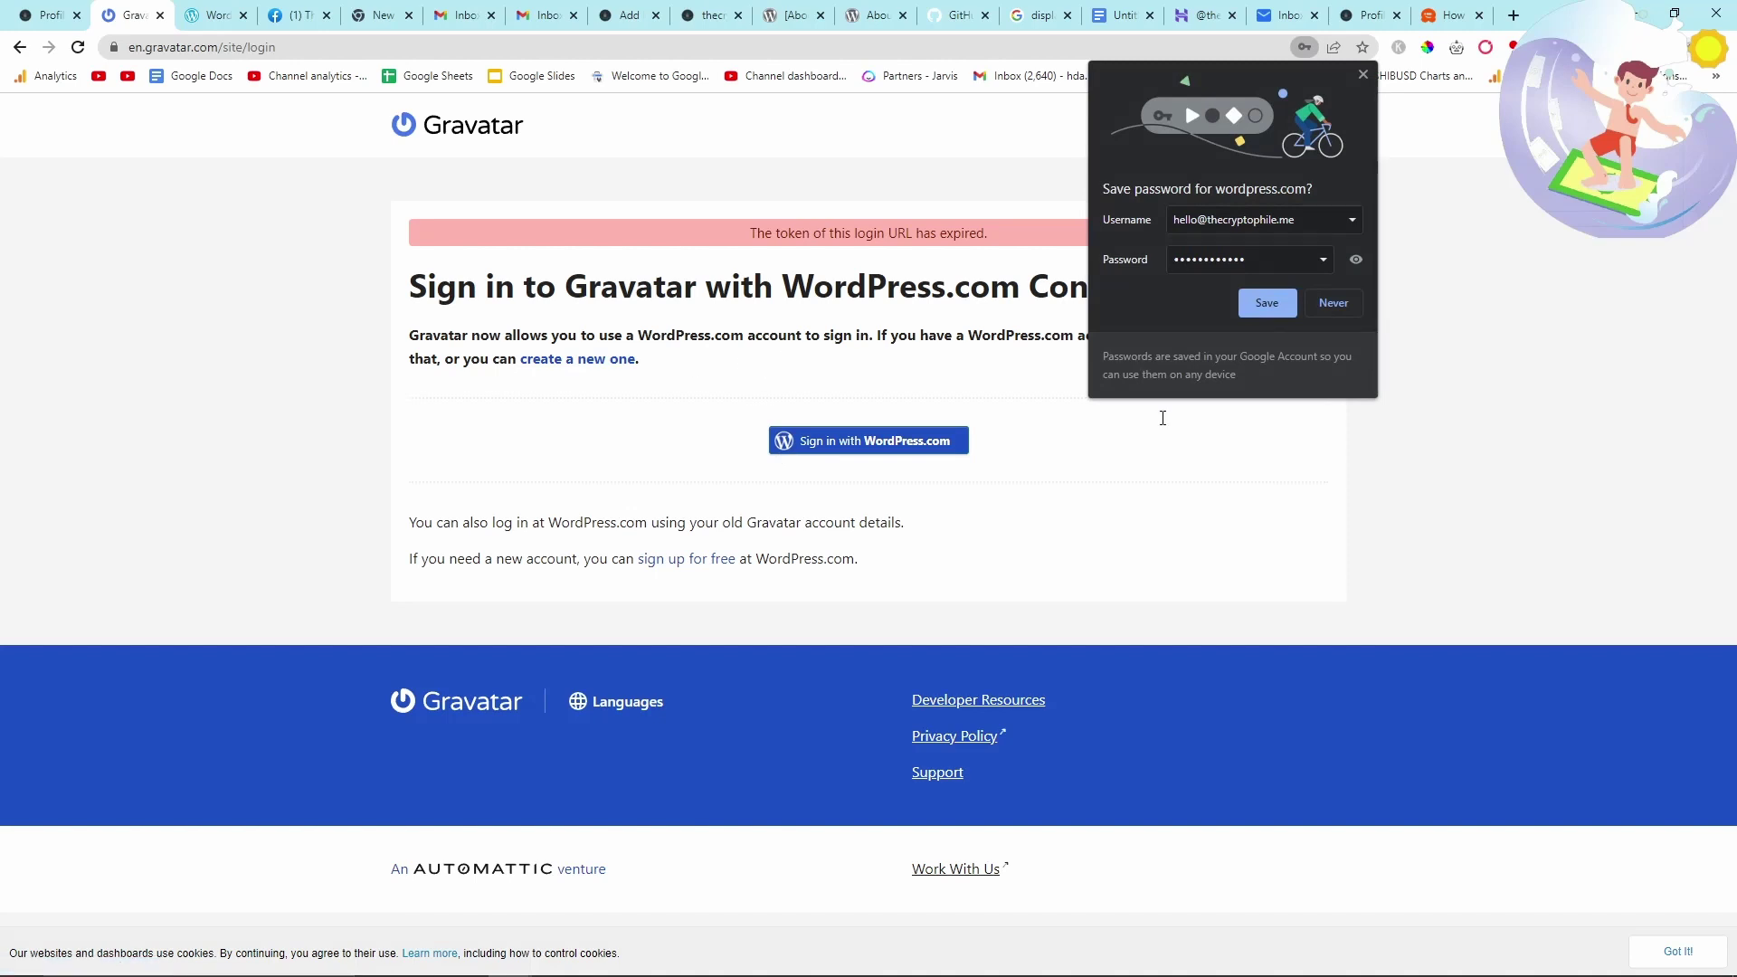
left_click(1363, 75)
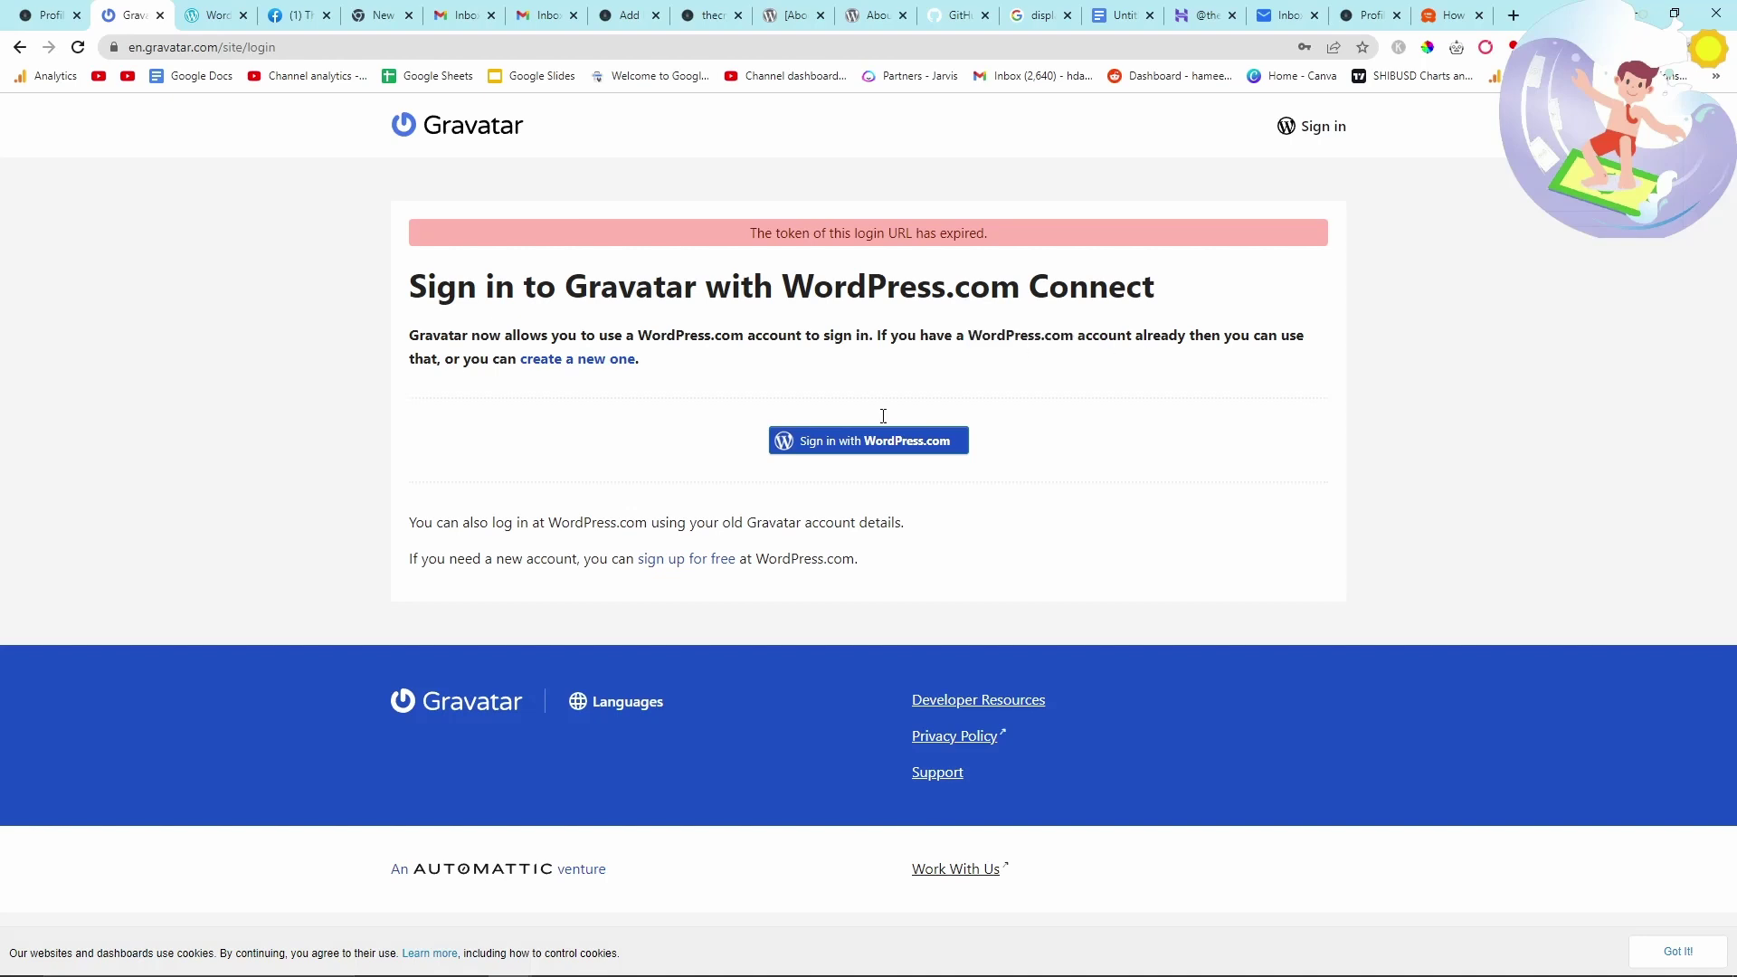
left_click(841, 440)
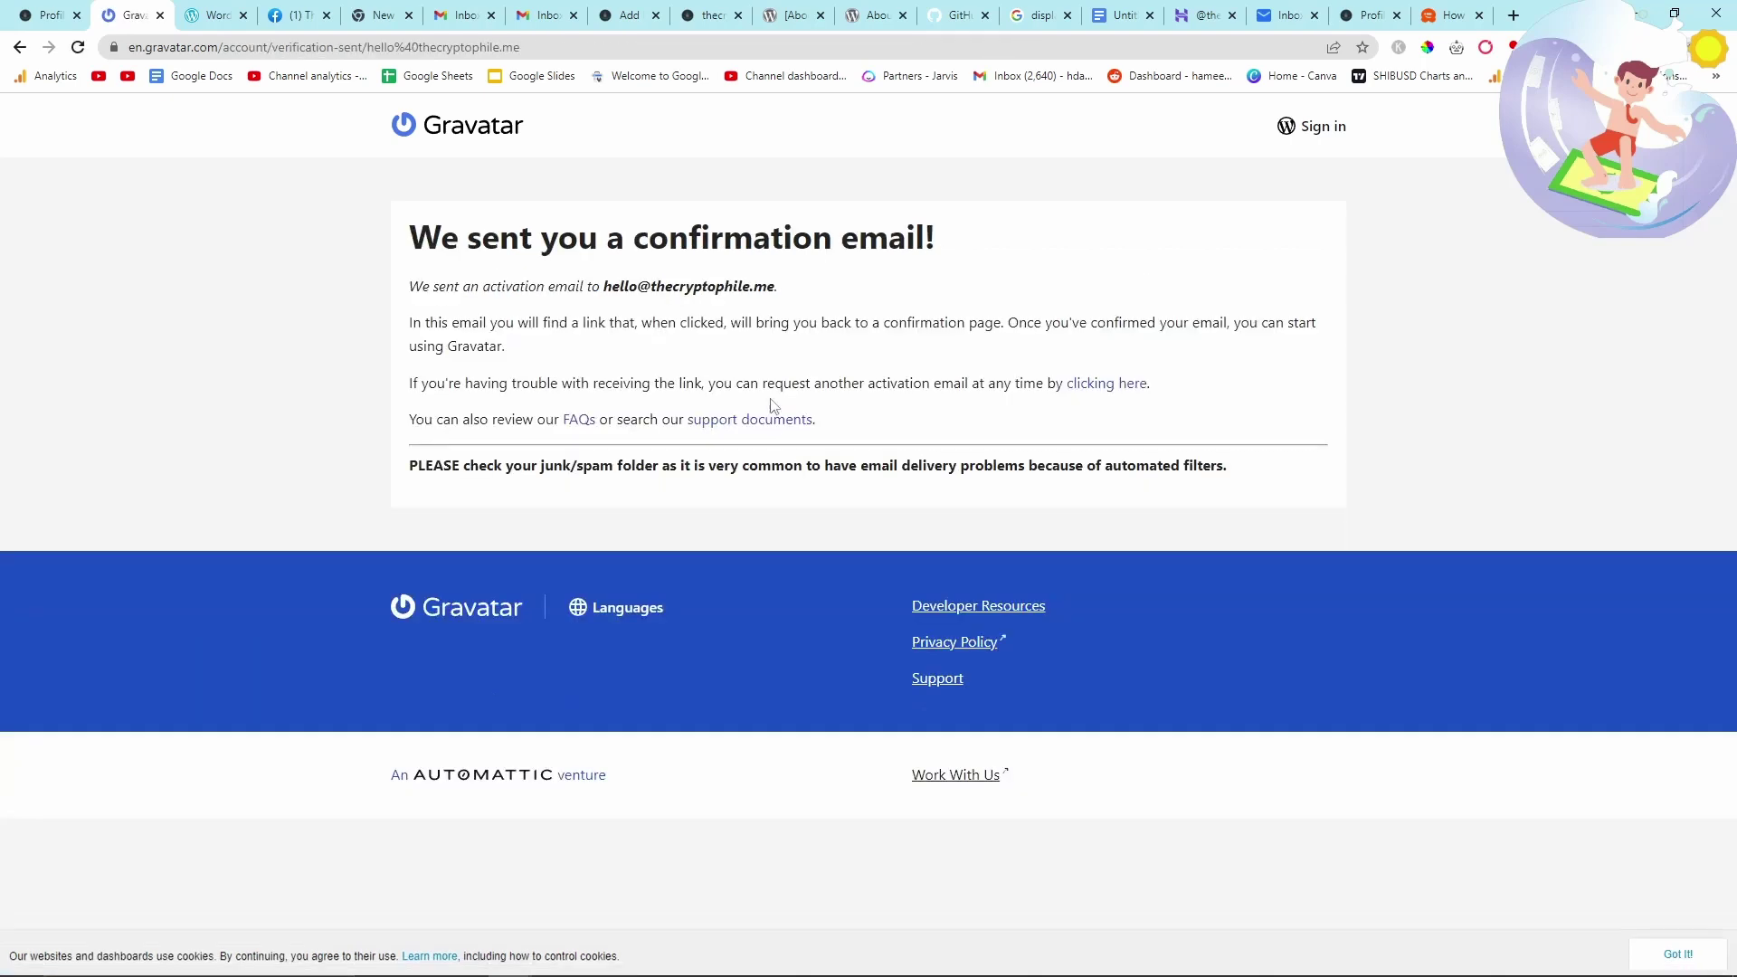
- Activate the new WordPress.com account from its confirmation email
left_click(1282, 16)
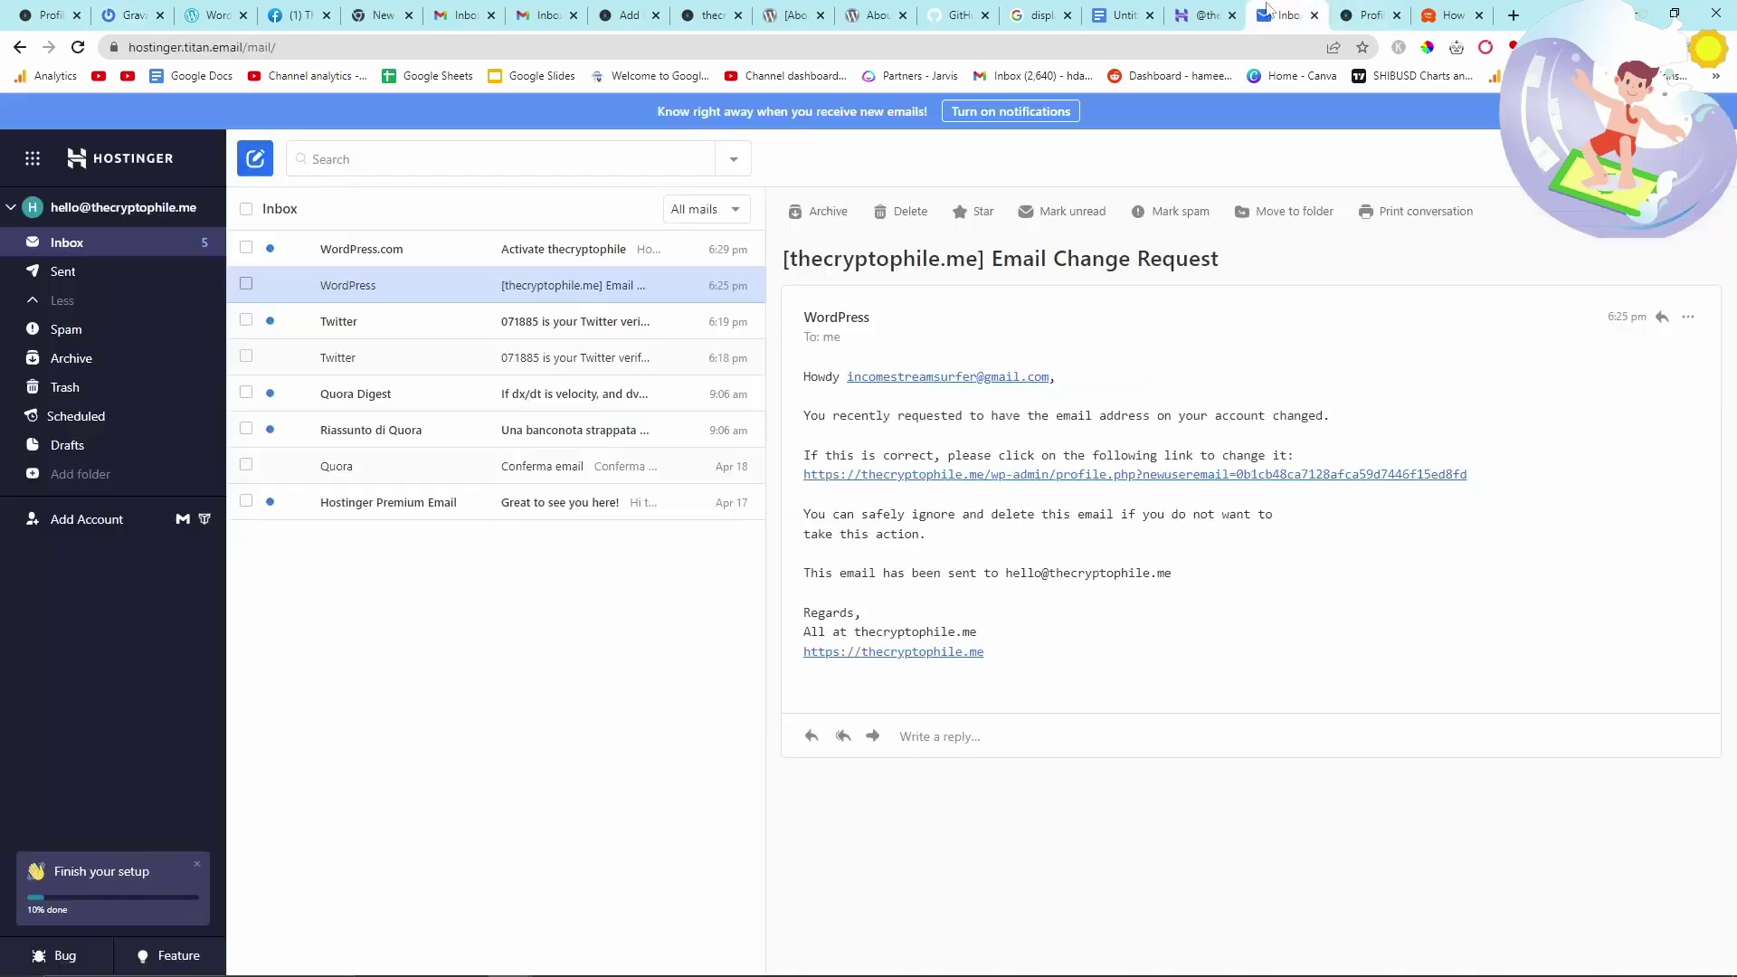
left_click(496, 257)
left_click(1179, 708)
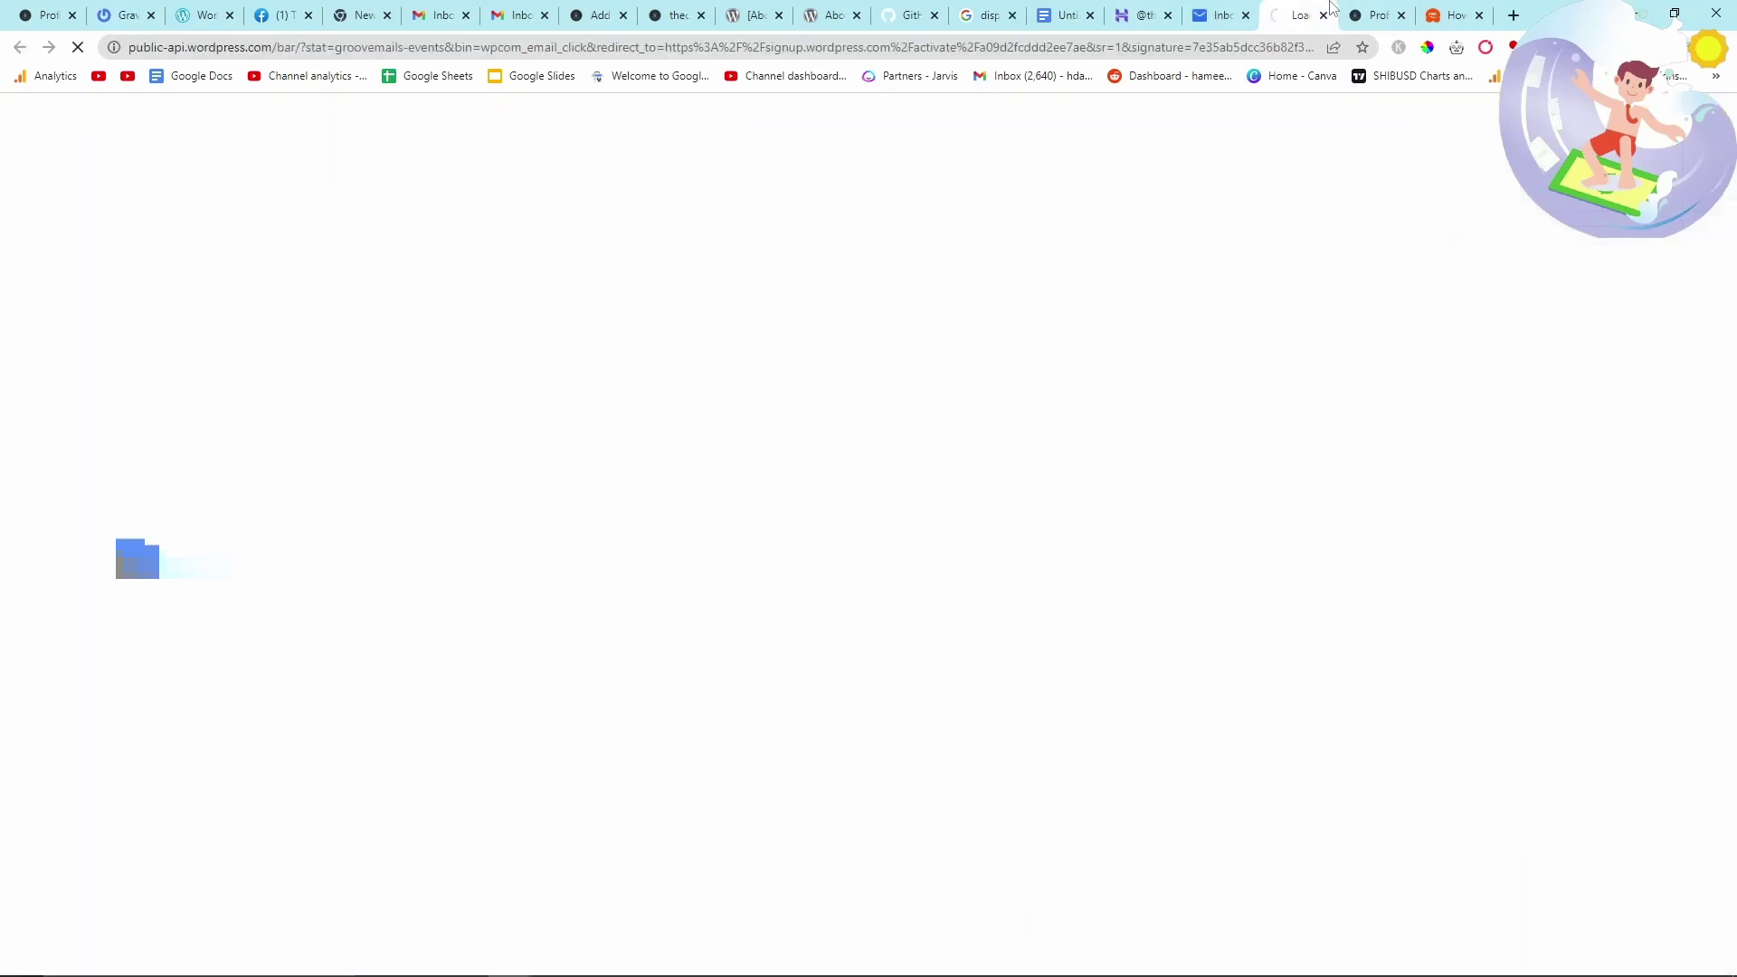
left_click_drag(1330, 5, 159, 9)
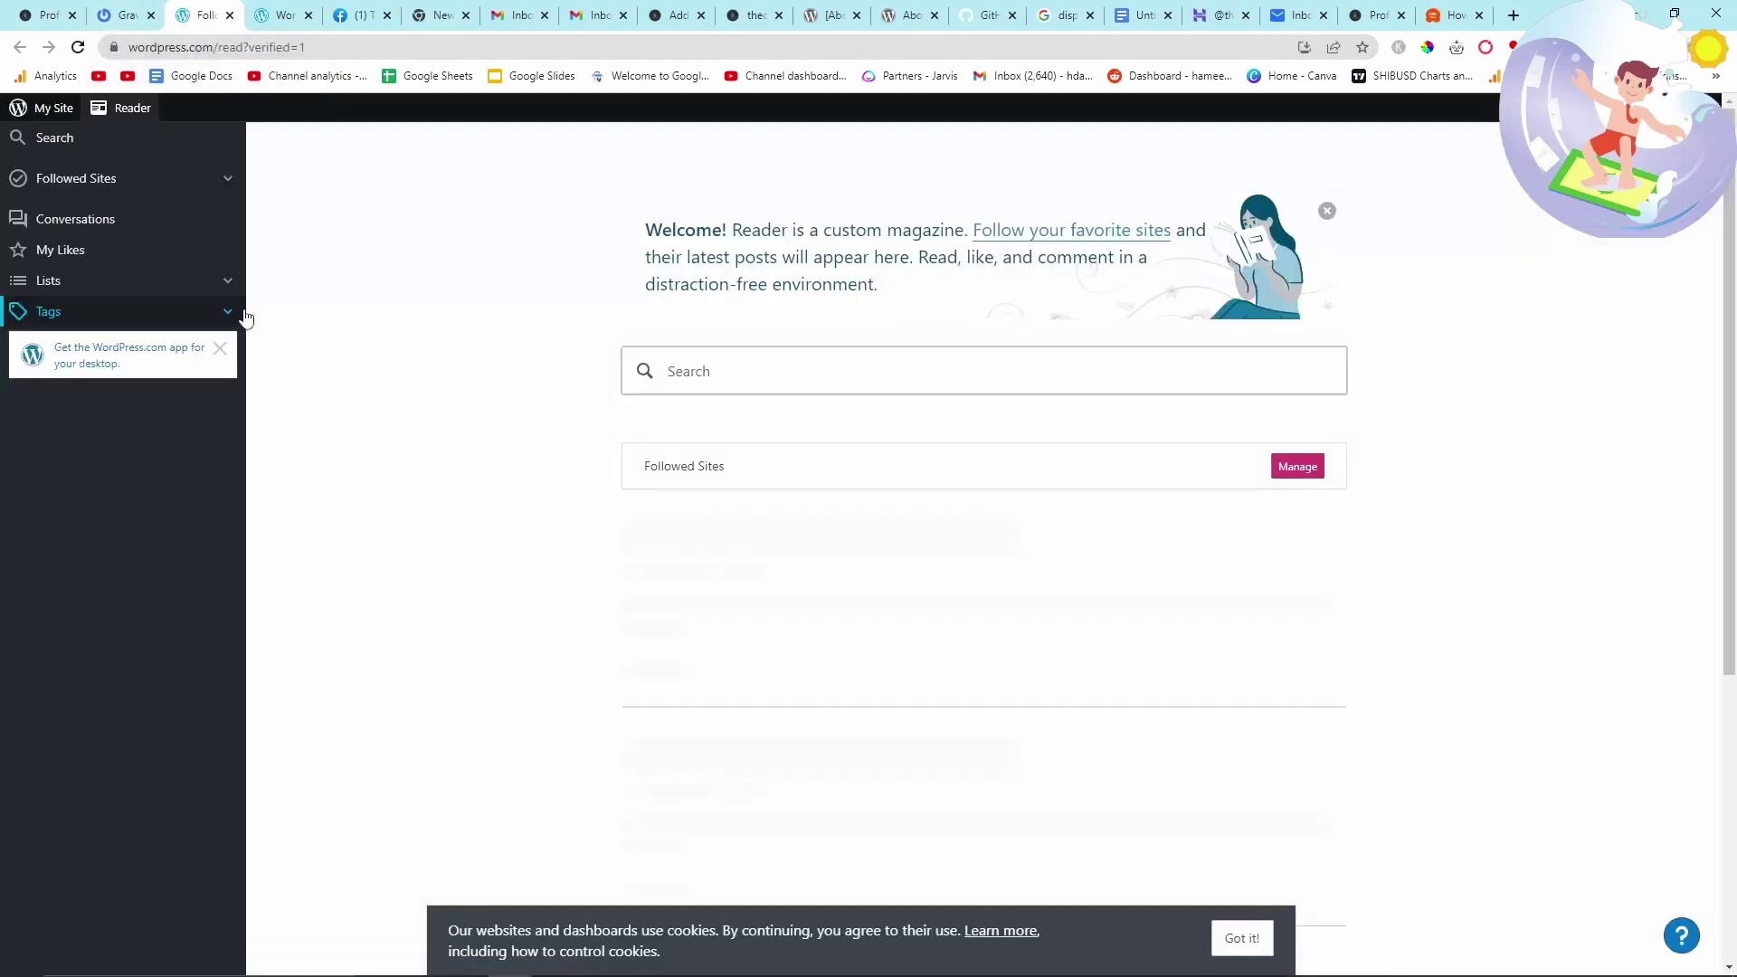
- Sign in to Gravatar with the WordPress.com account to reach Manage Gravatars
left_click(145, 7)
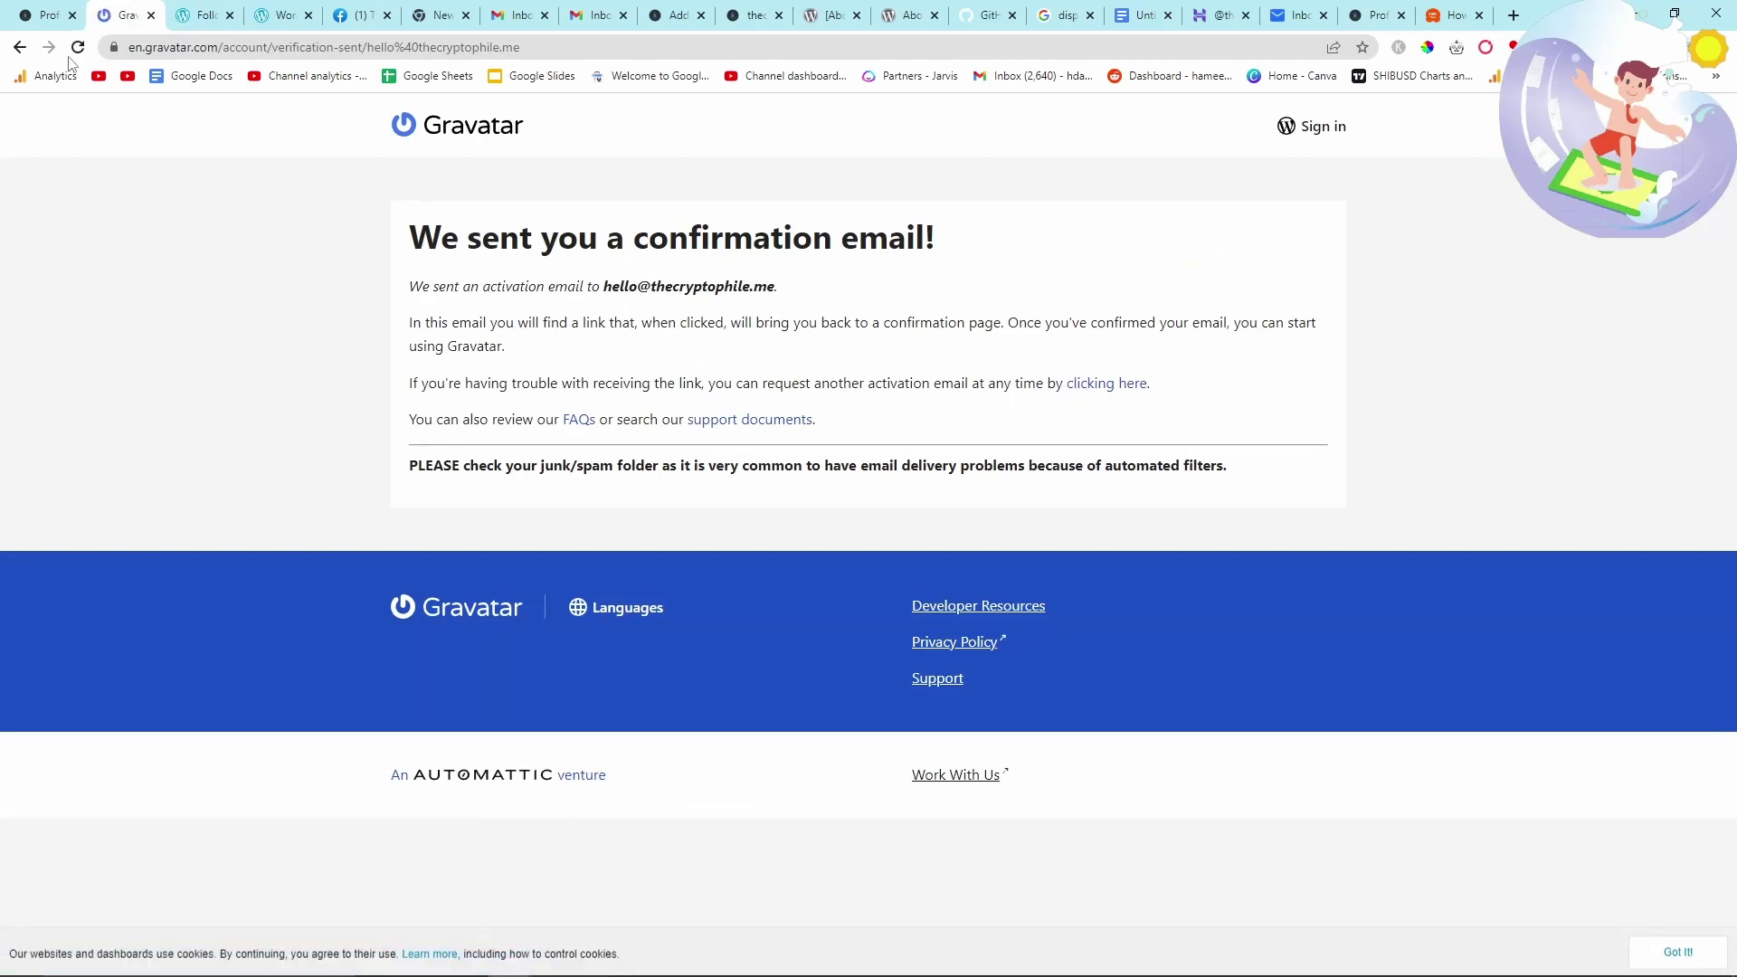
left_click(22, 48)
left_click(849, 450)
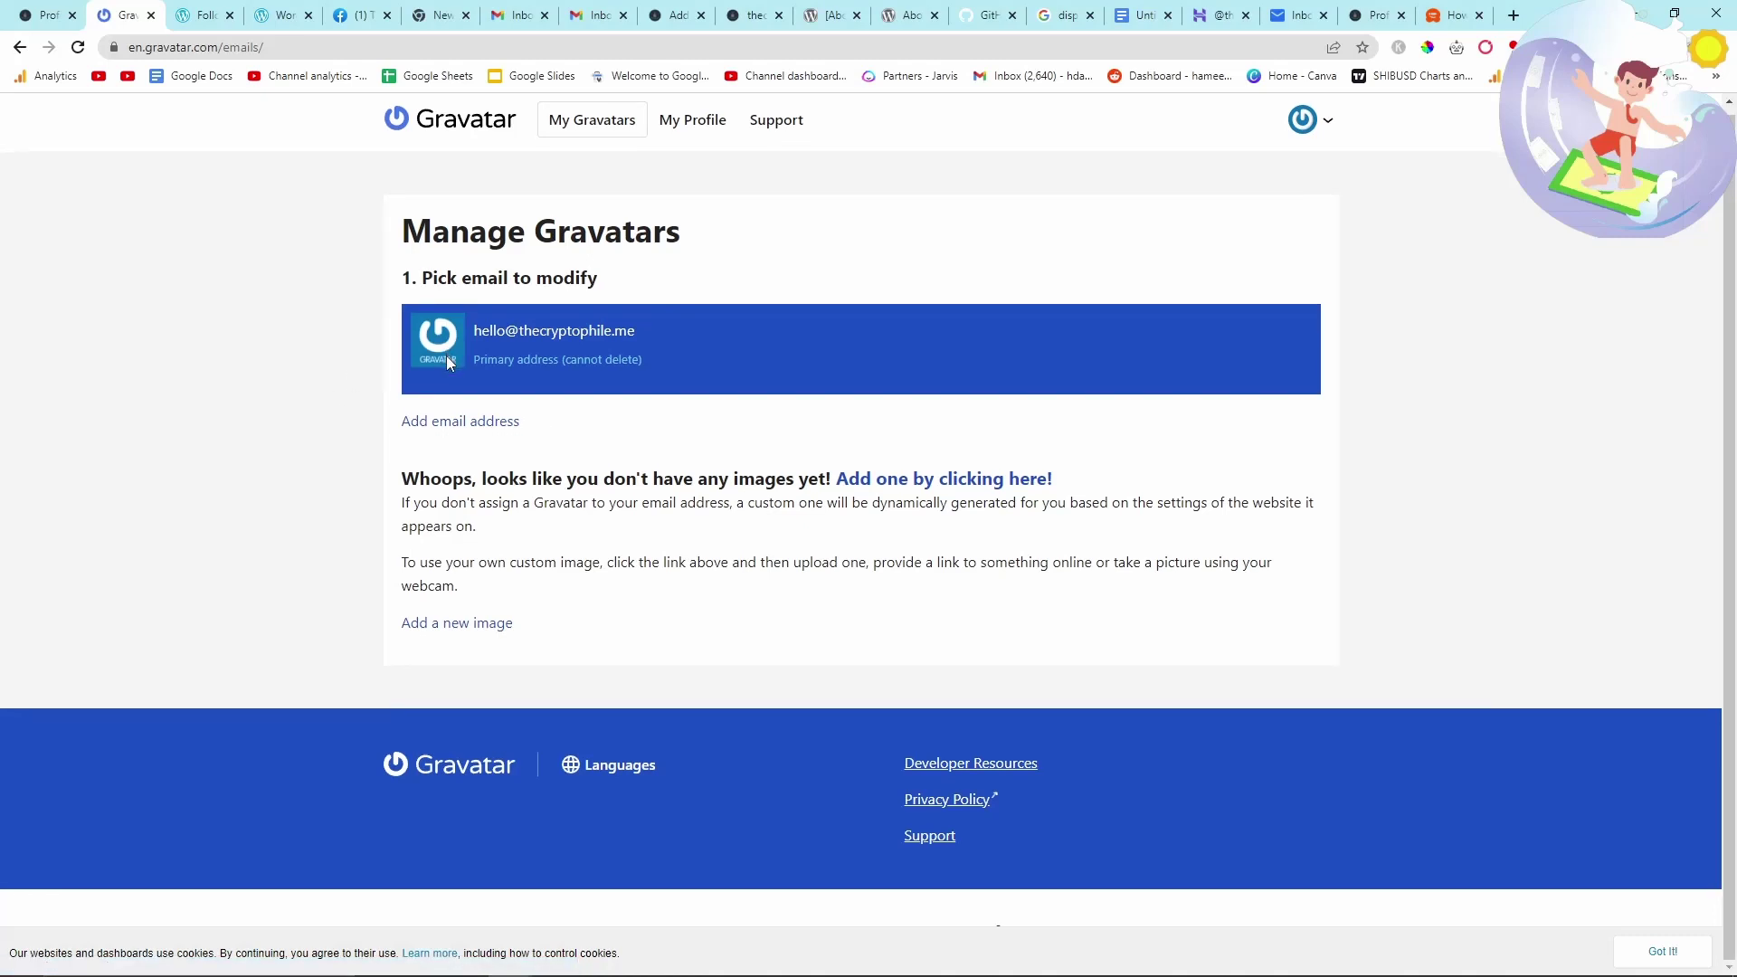
left_click(888, 487)
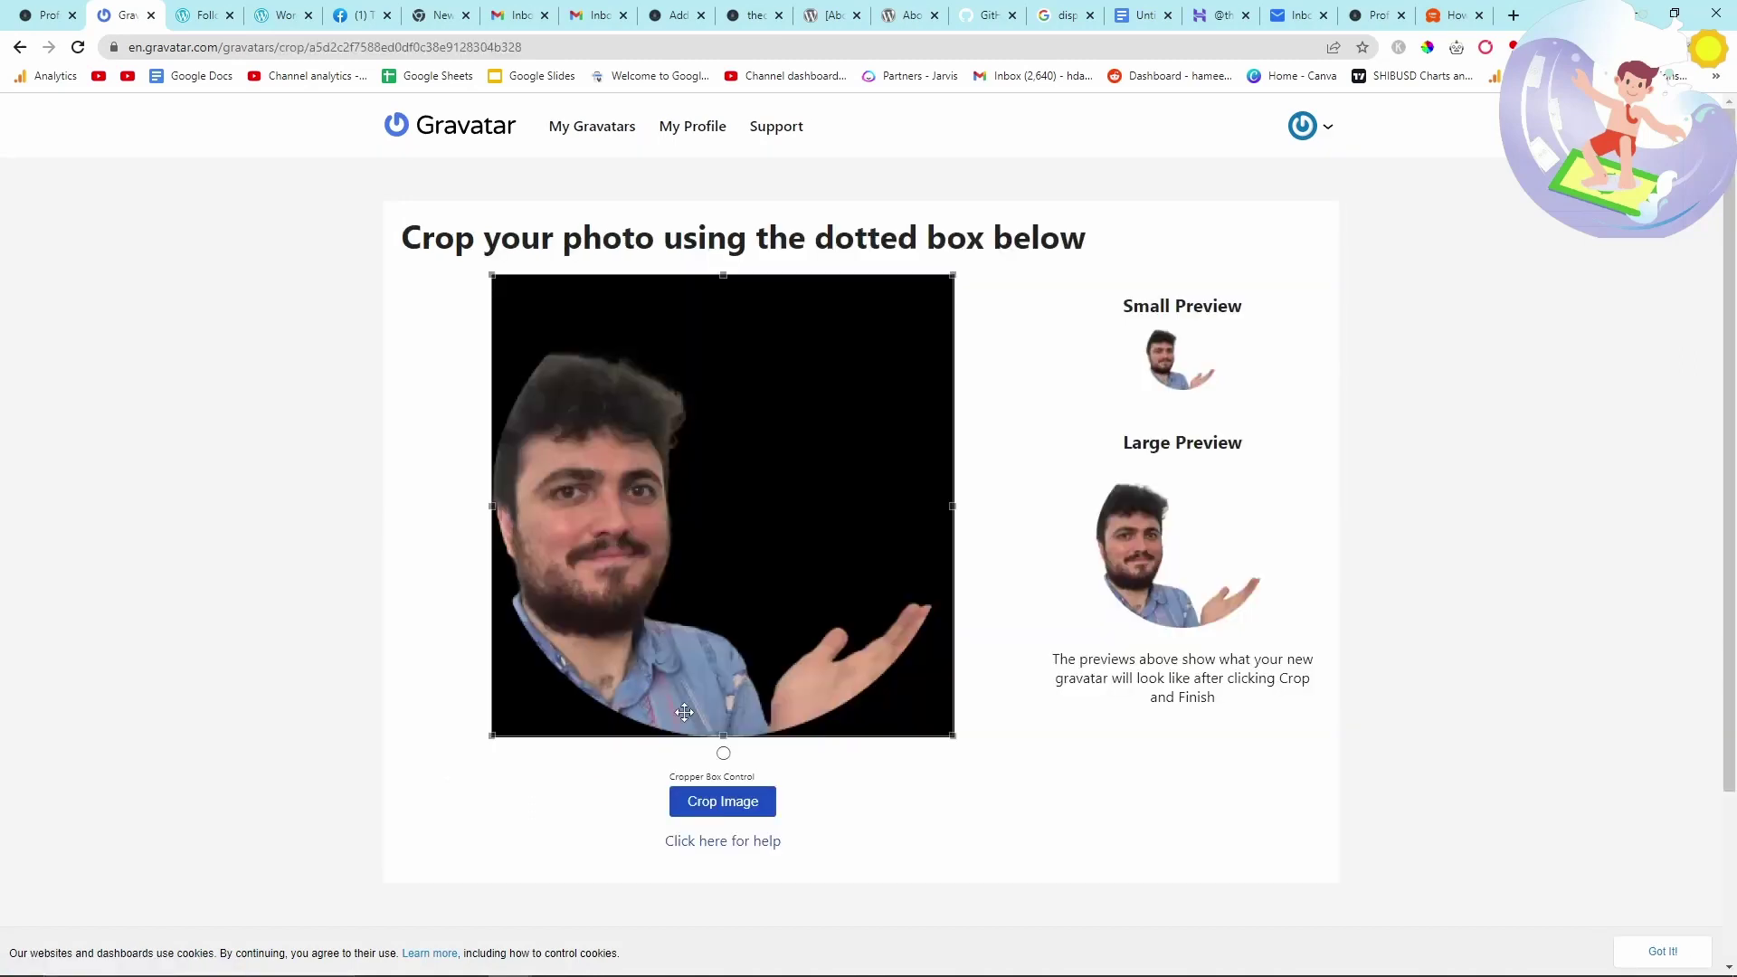
left_click(724, 801)
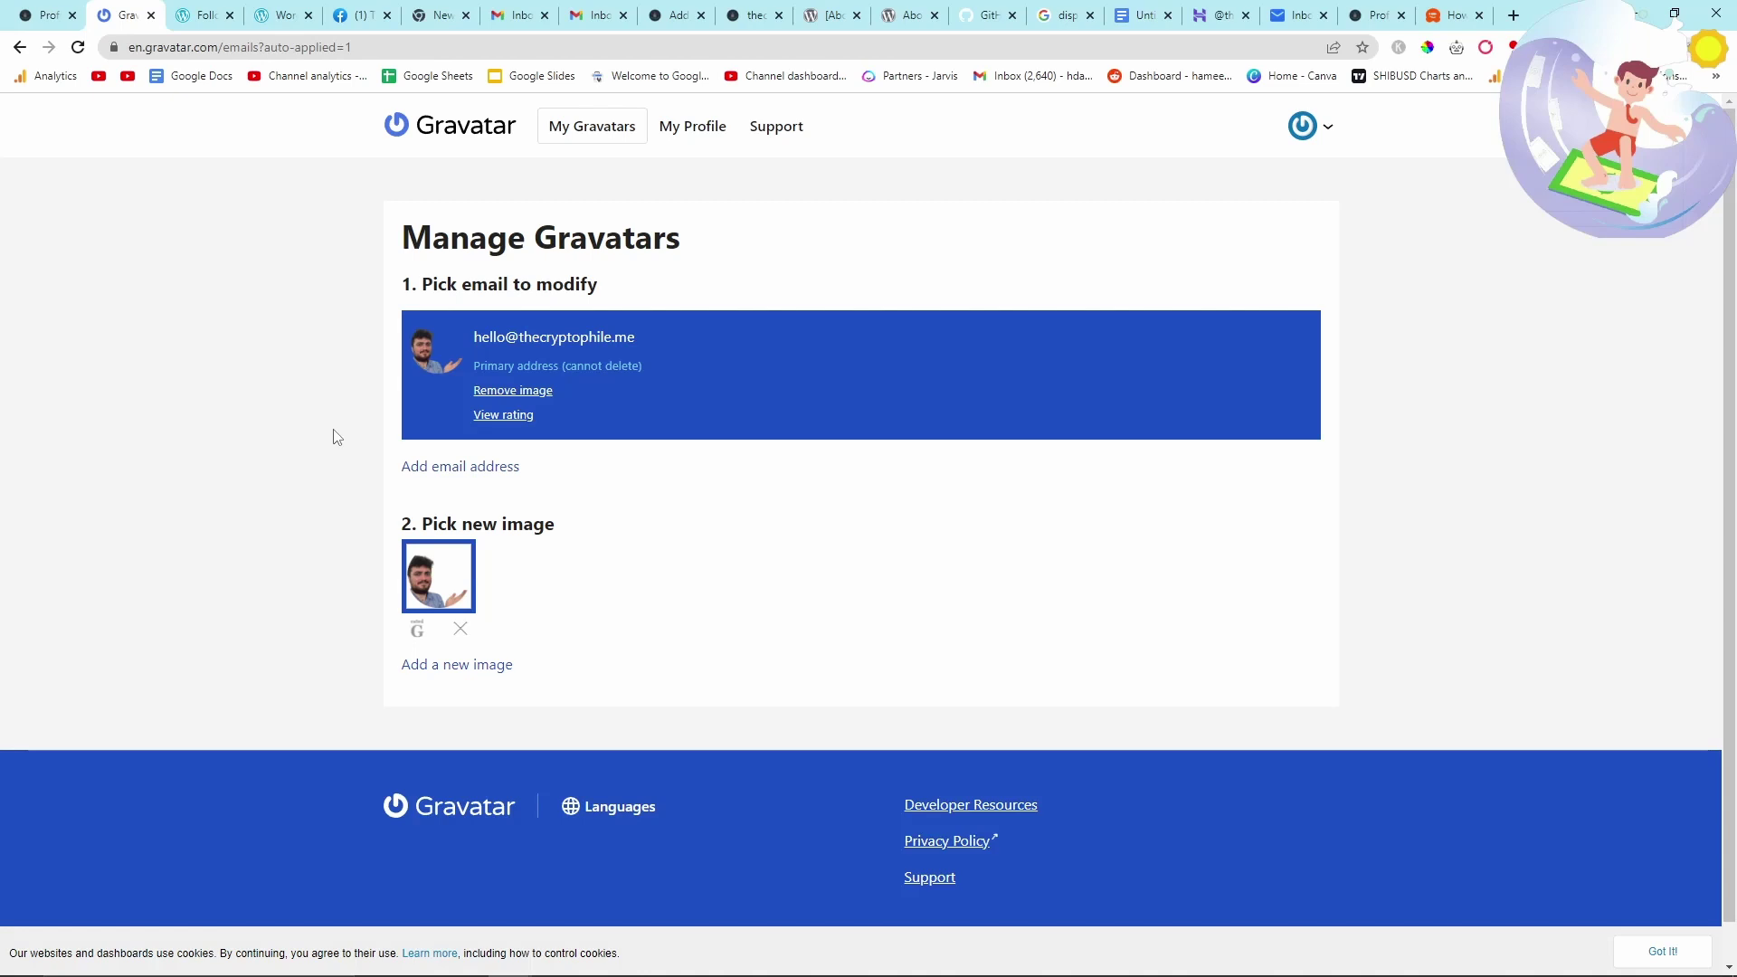
left_click(70, 11)
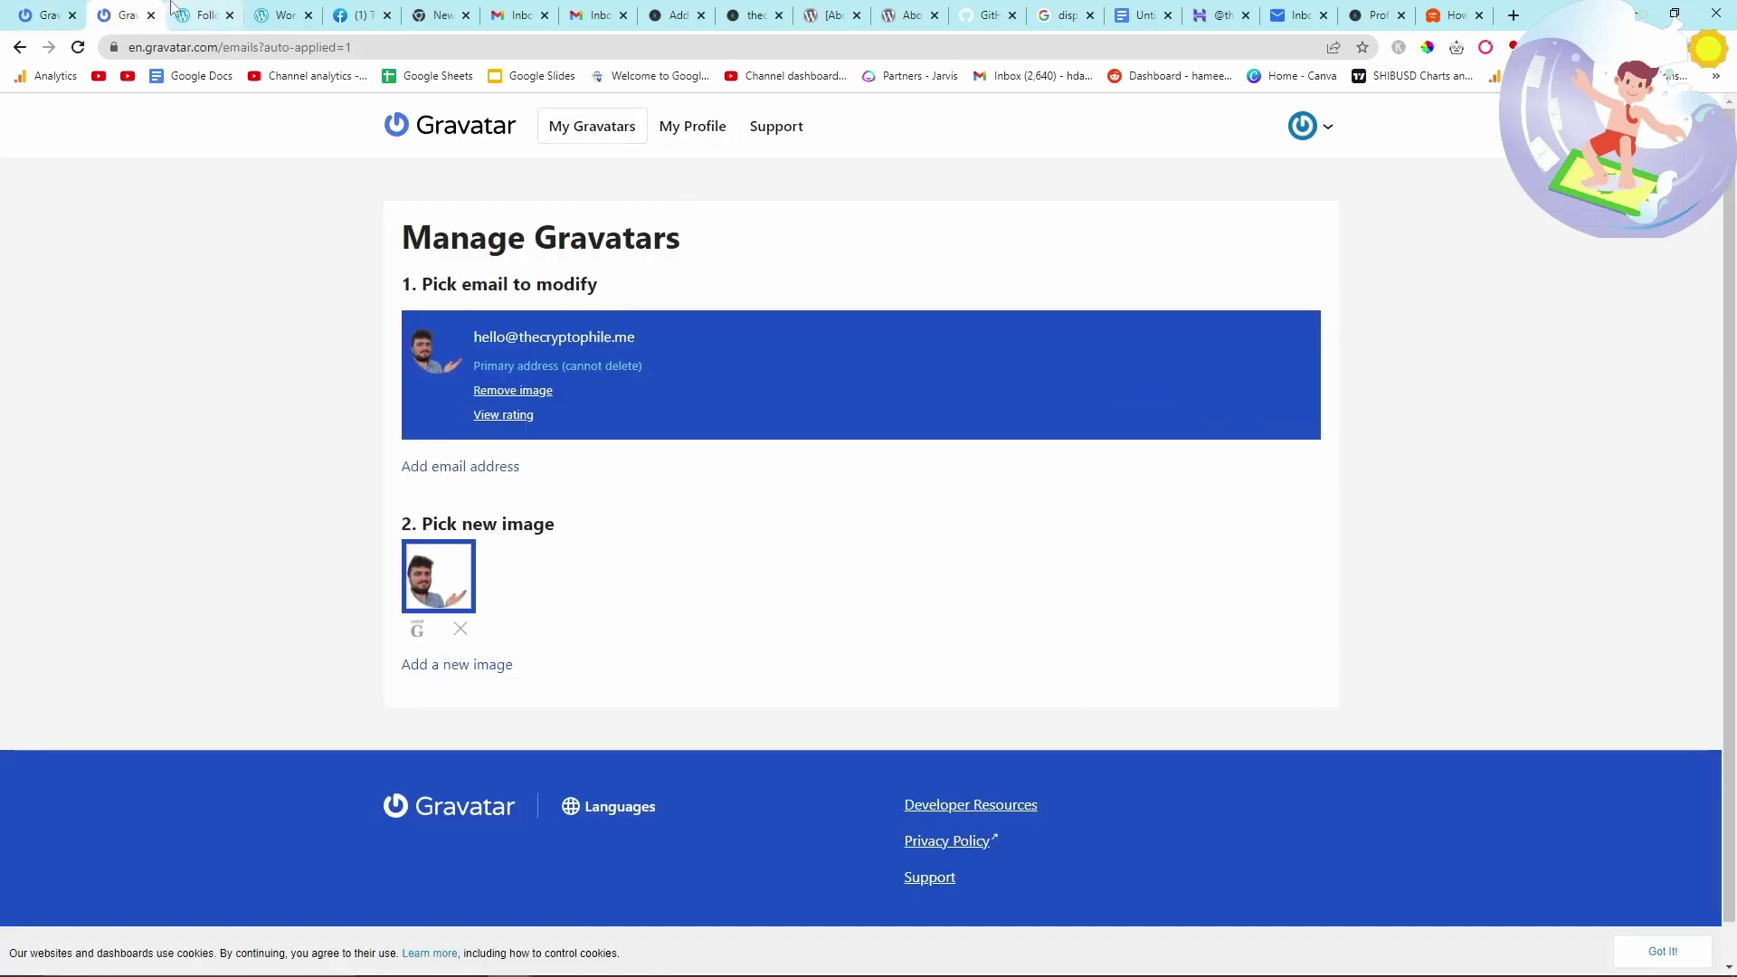
type("https://thecryptophile.me")
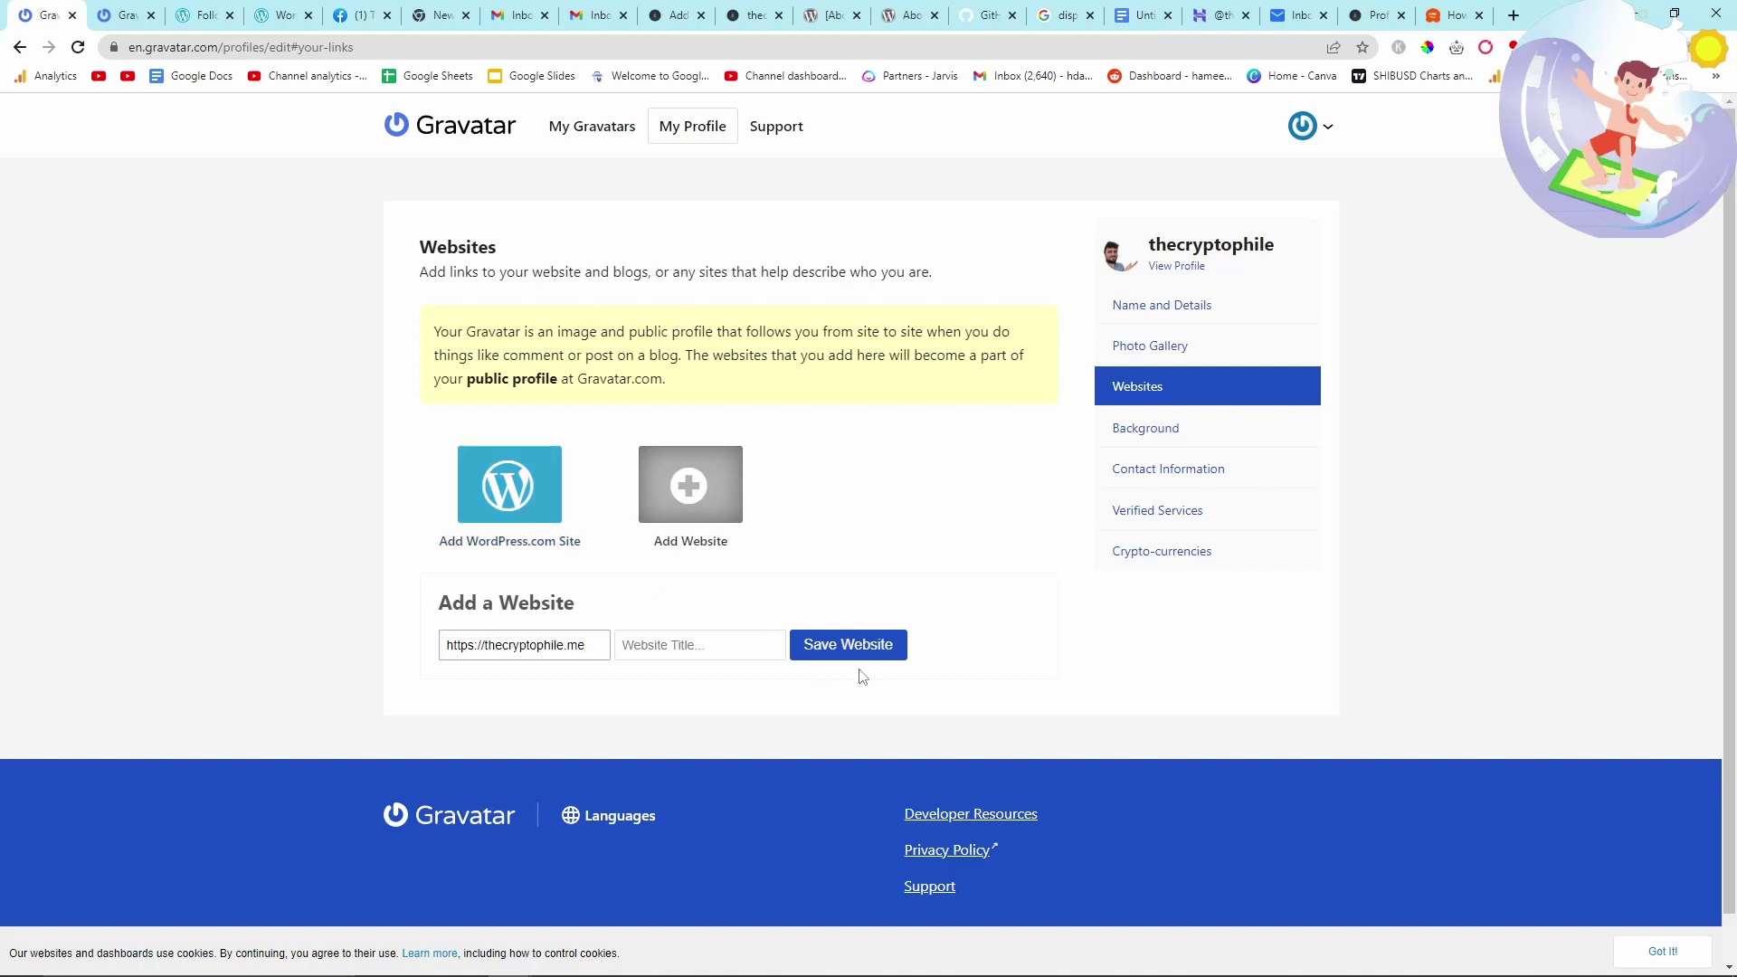
left_click(851, 646)
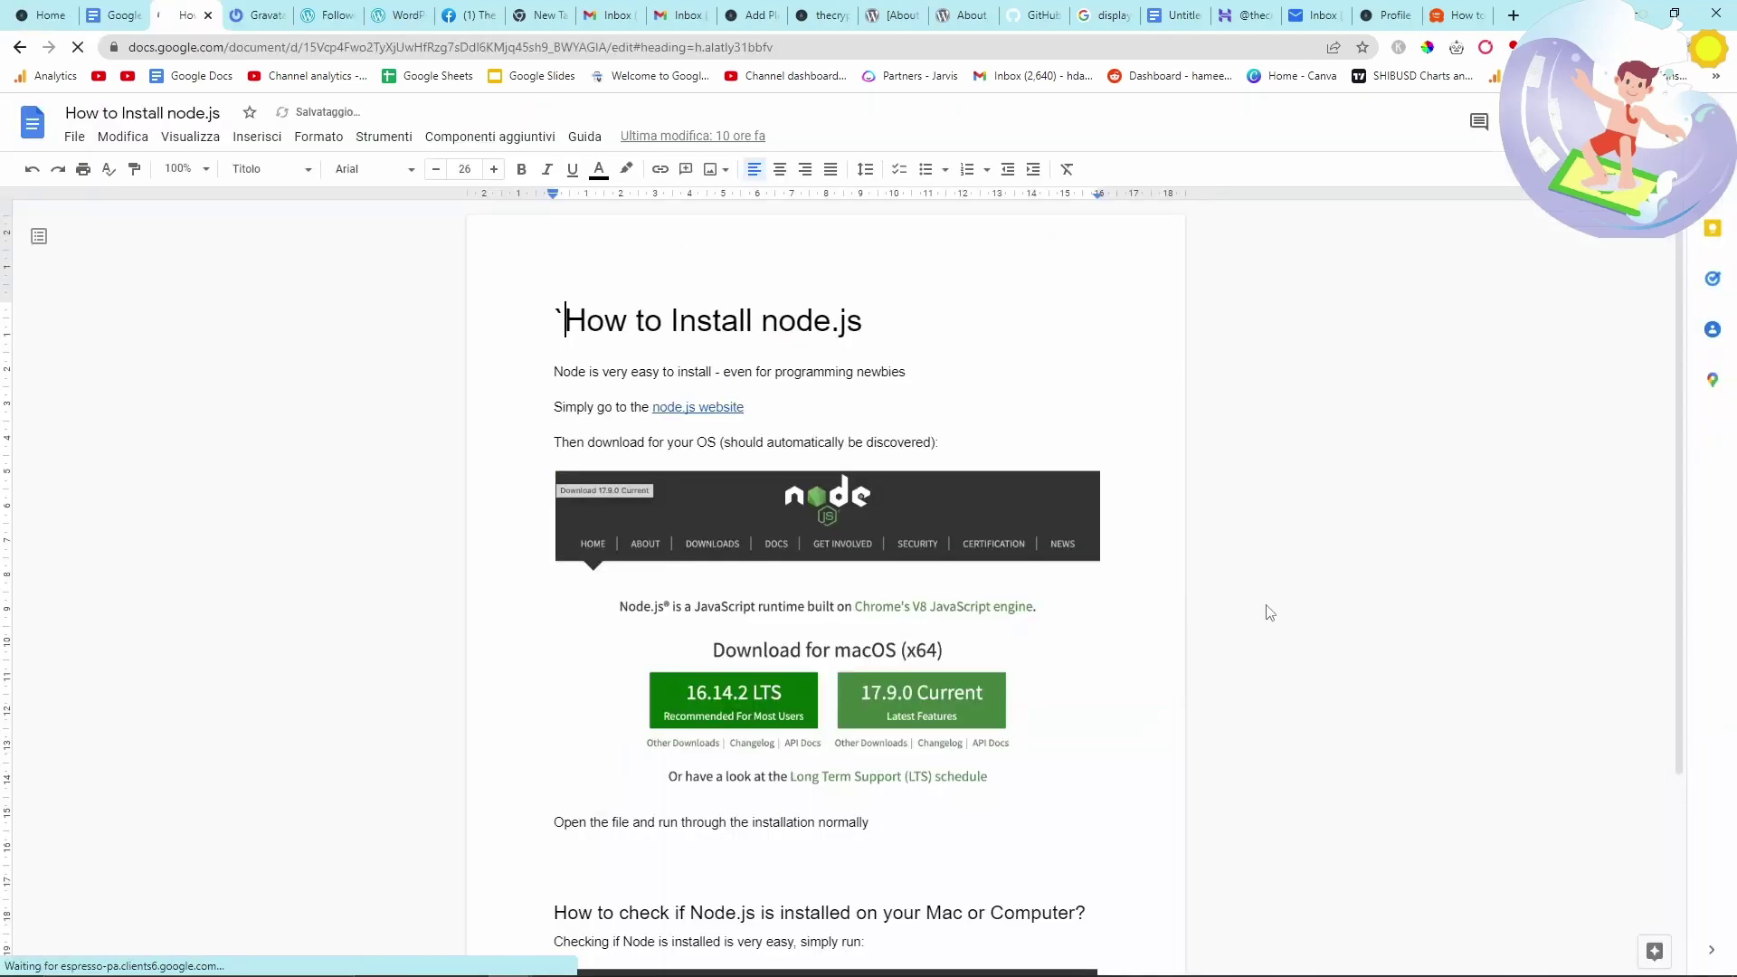
- Select and copy the whole How to Install node.js article in Google Docs
key("BackSpace")
key("ctrl+a")
scroll(1269, 613, "down", 1)
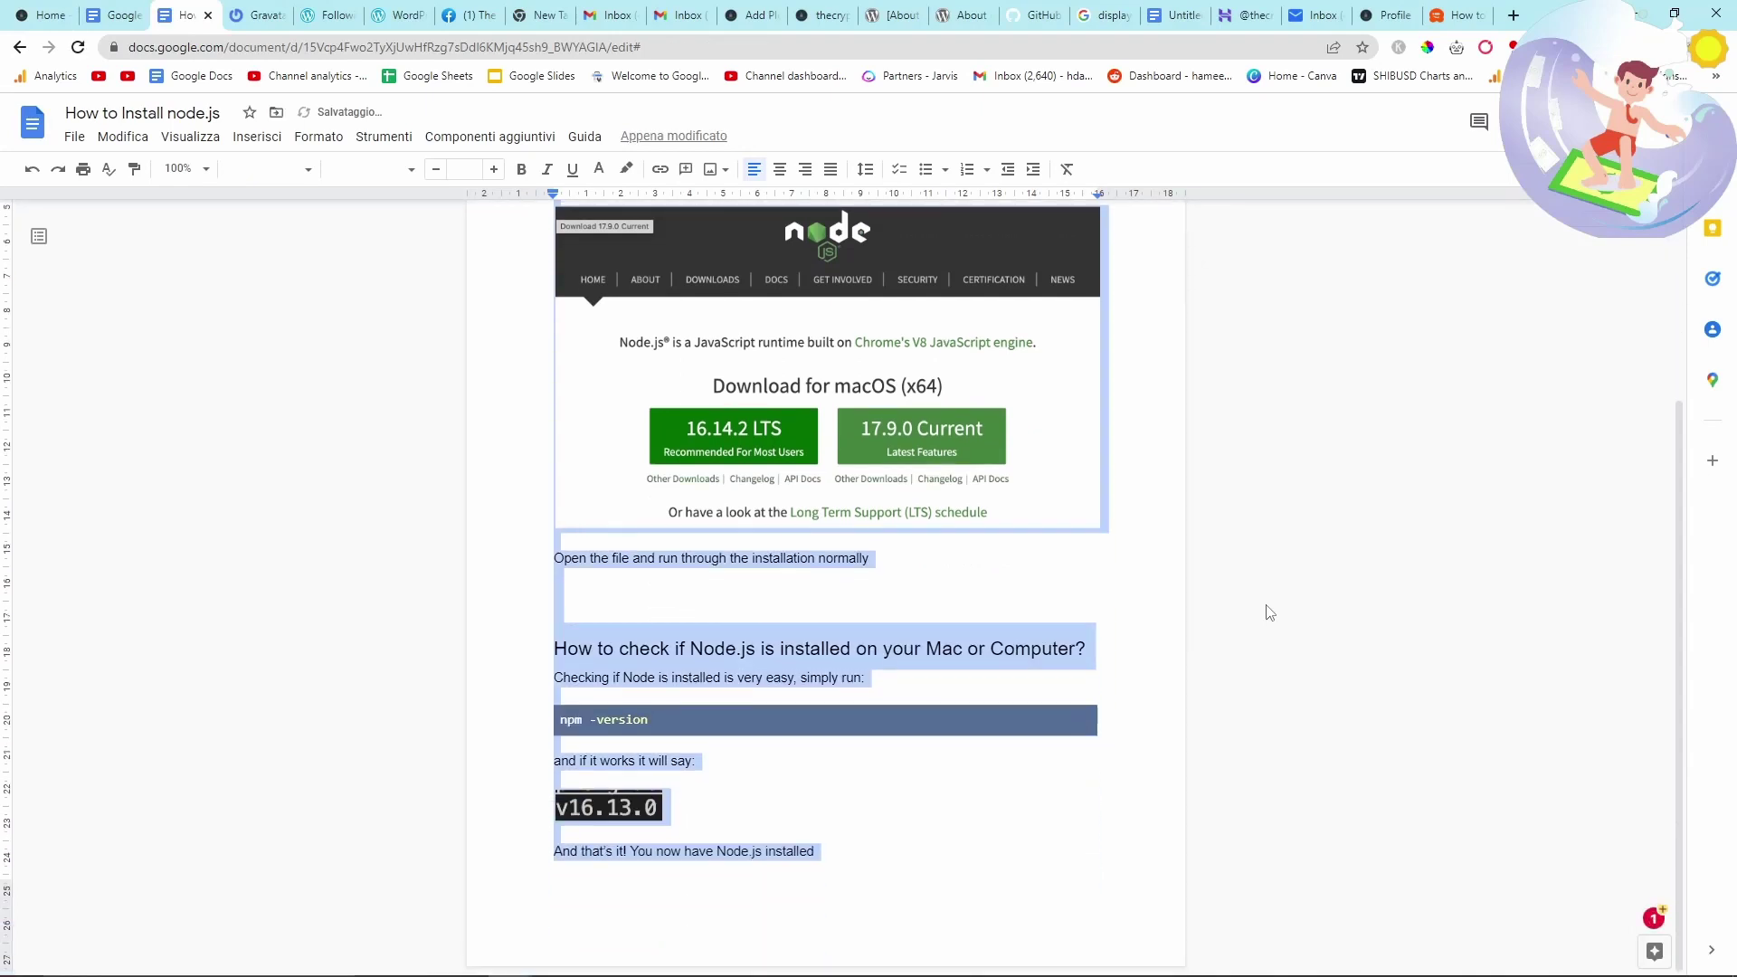
scroll(1269, 612, "up", 3)
left_click(1185, 312)
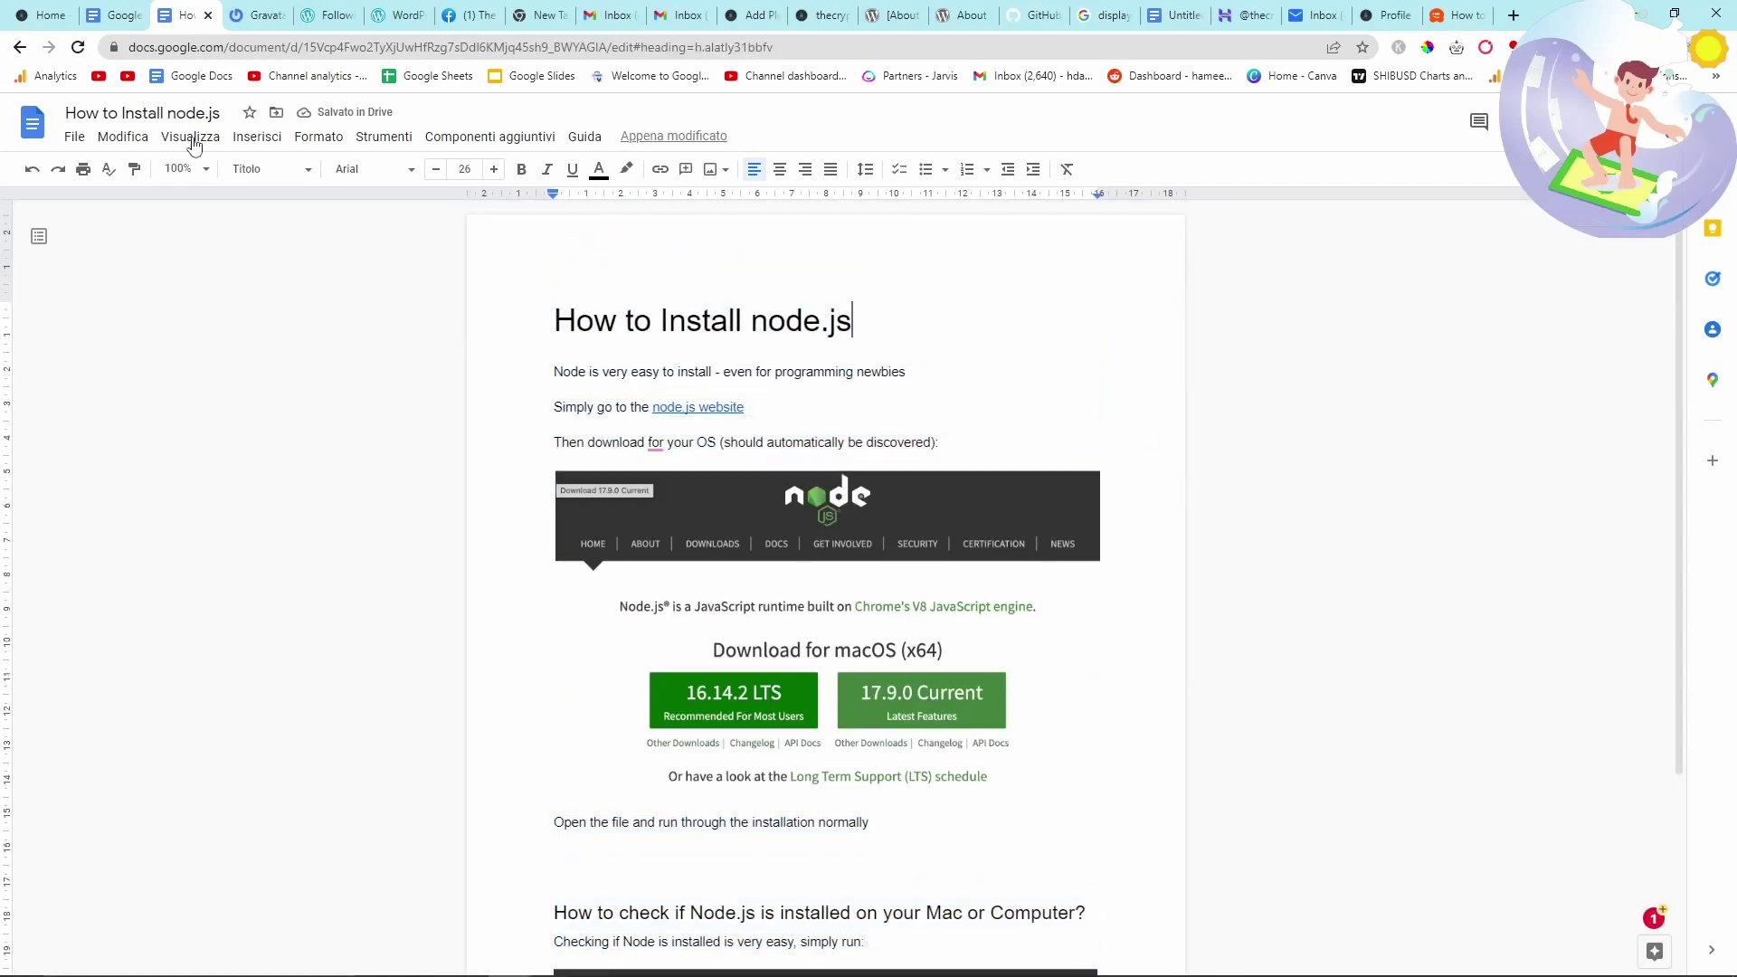
- Open thecryptophile.me/wp-admin and start a new page
left_click(33, 11)
left_click(293, 51)
left_click(293, 52)
type("/wp-admin")
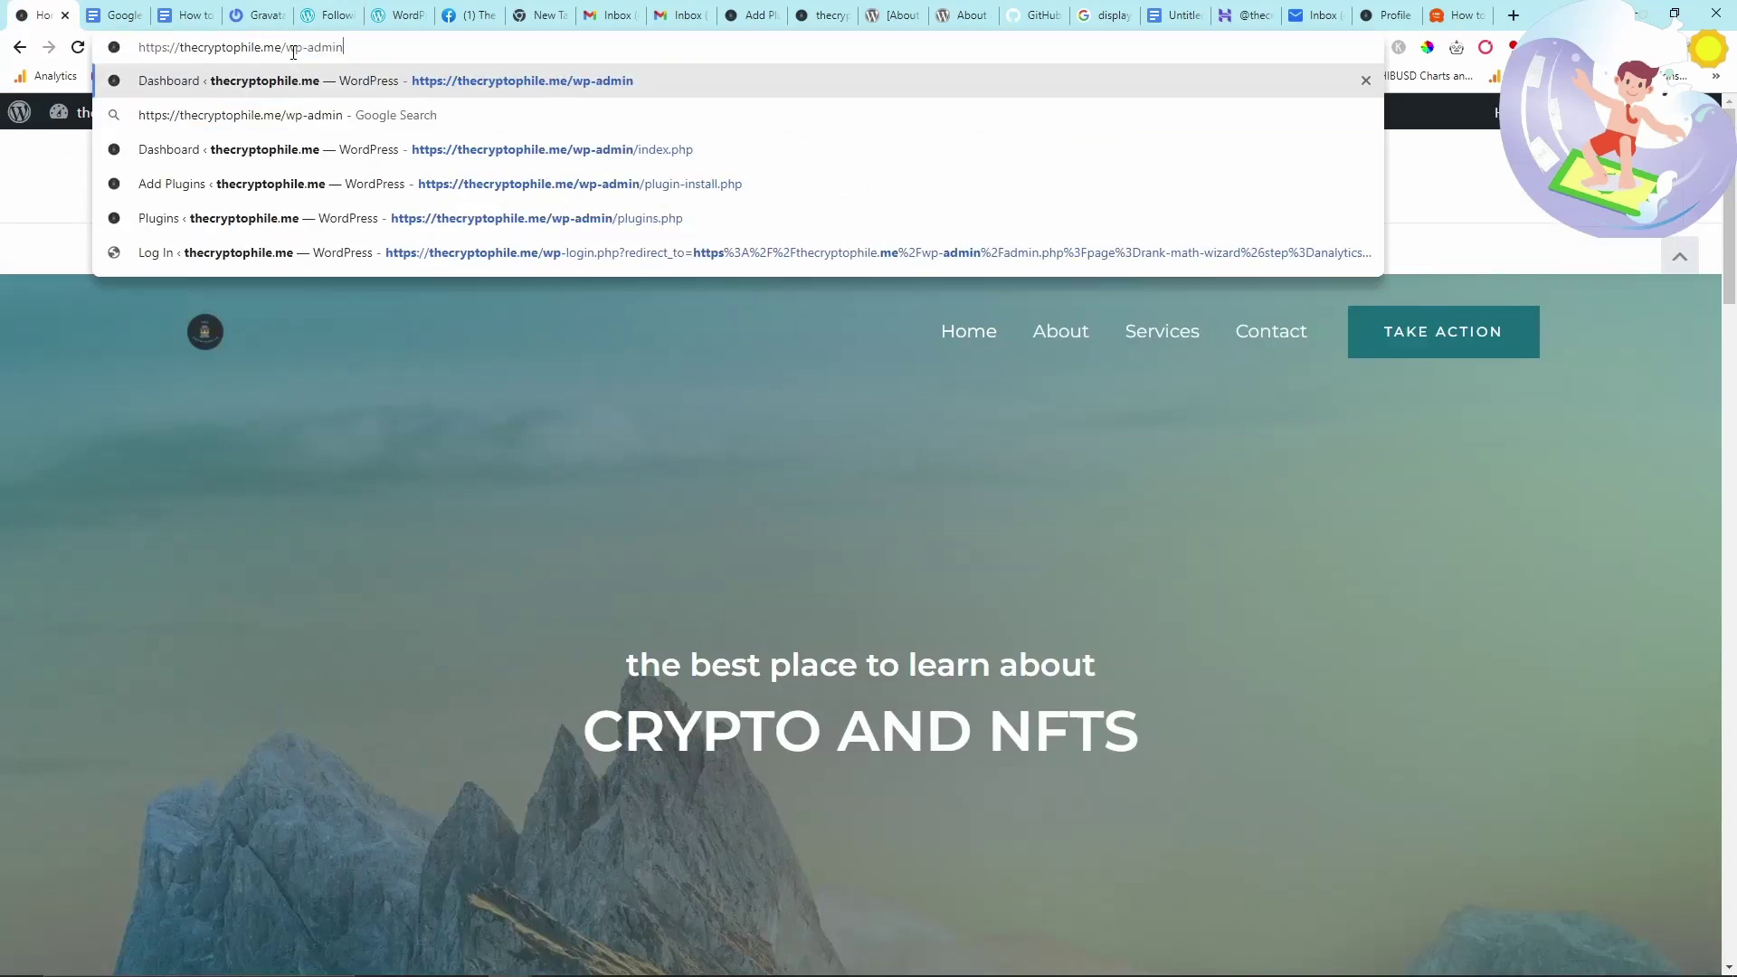
key("Return")
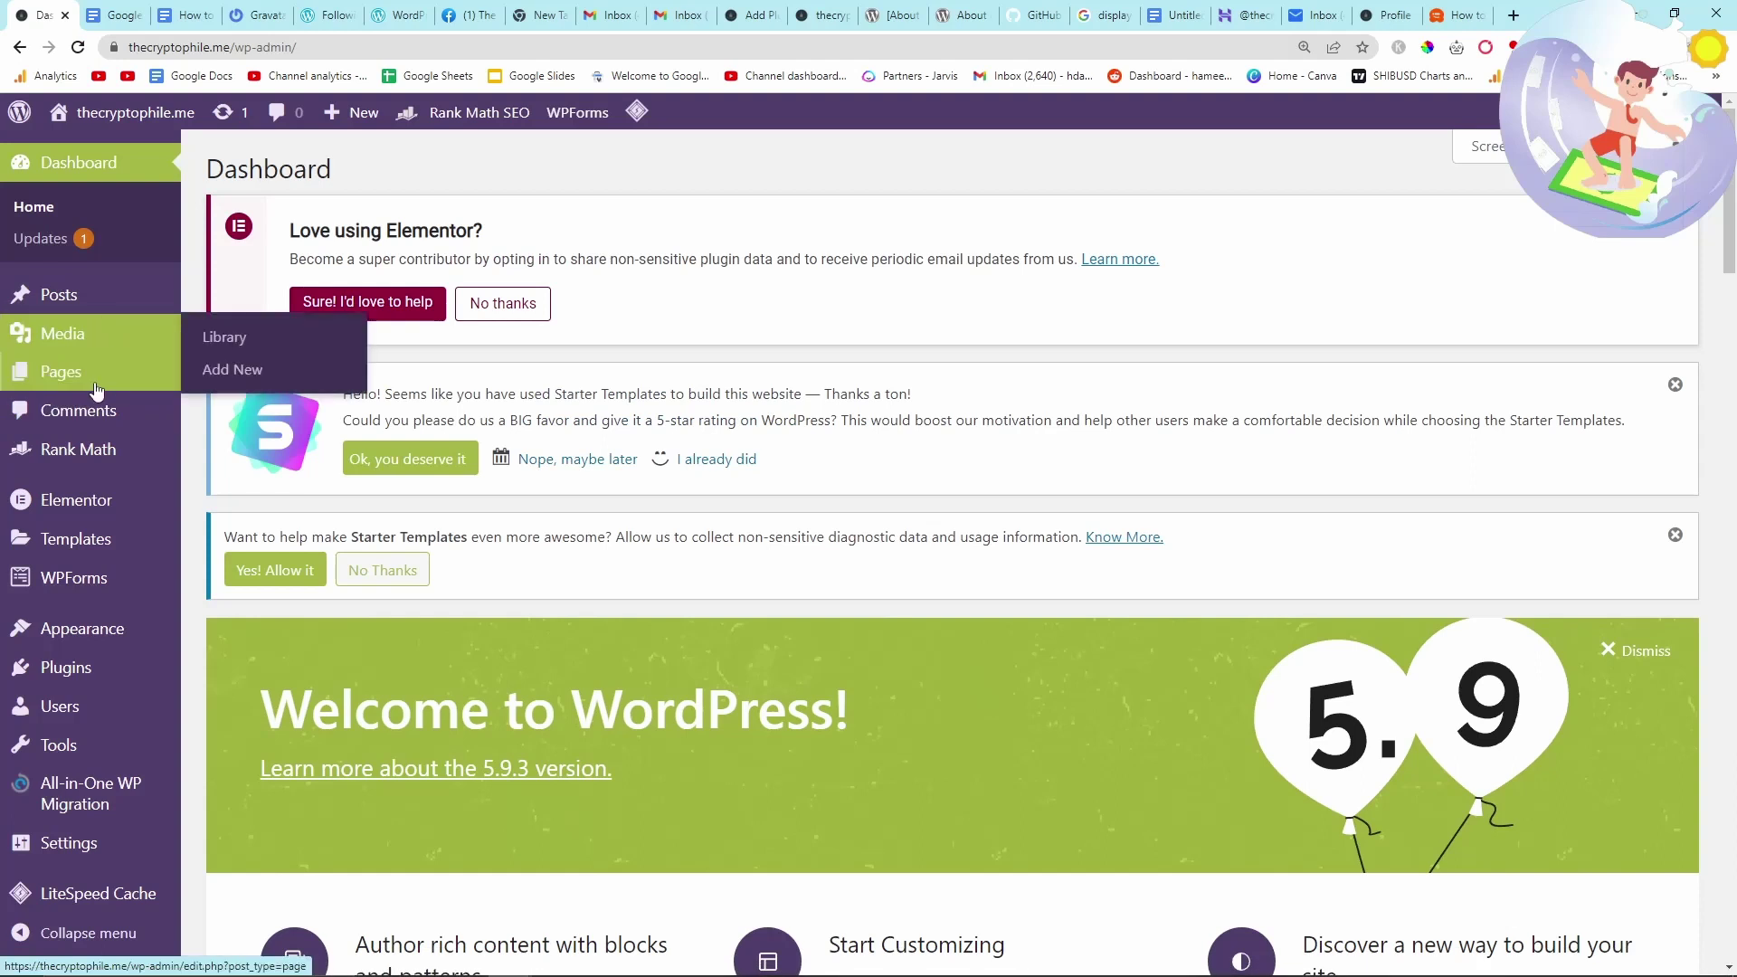
left_click(226, 404)
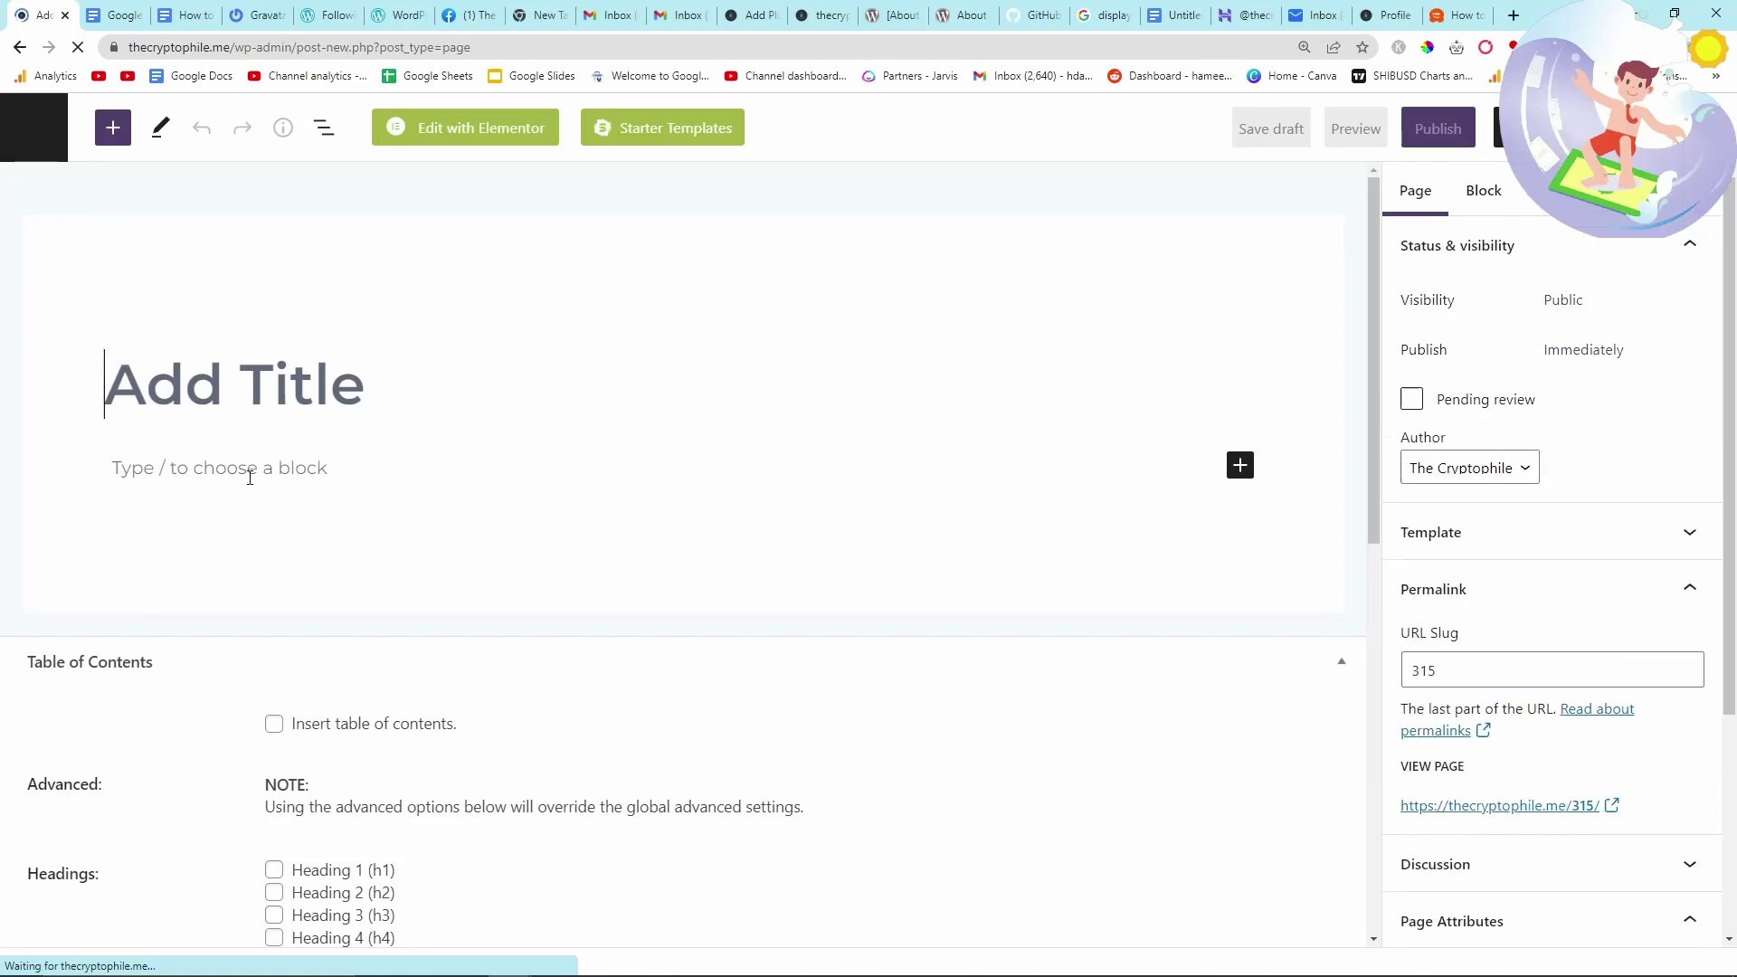
- Paste the node.js article and caption the npm command 'This code will check if Node is installed properly'
key("ctrl+v")
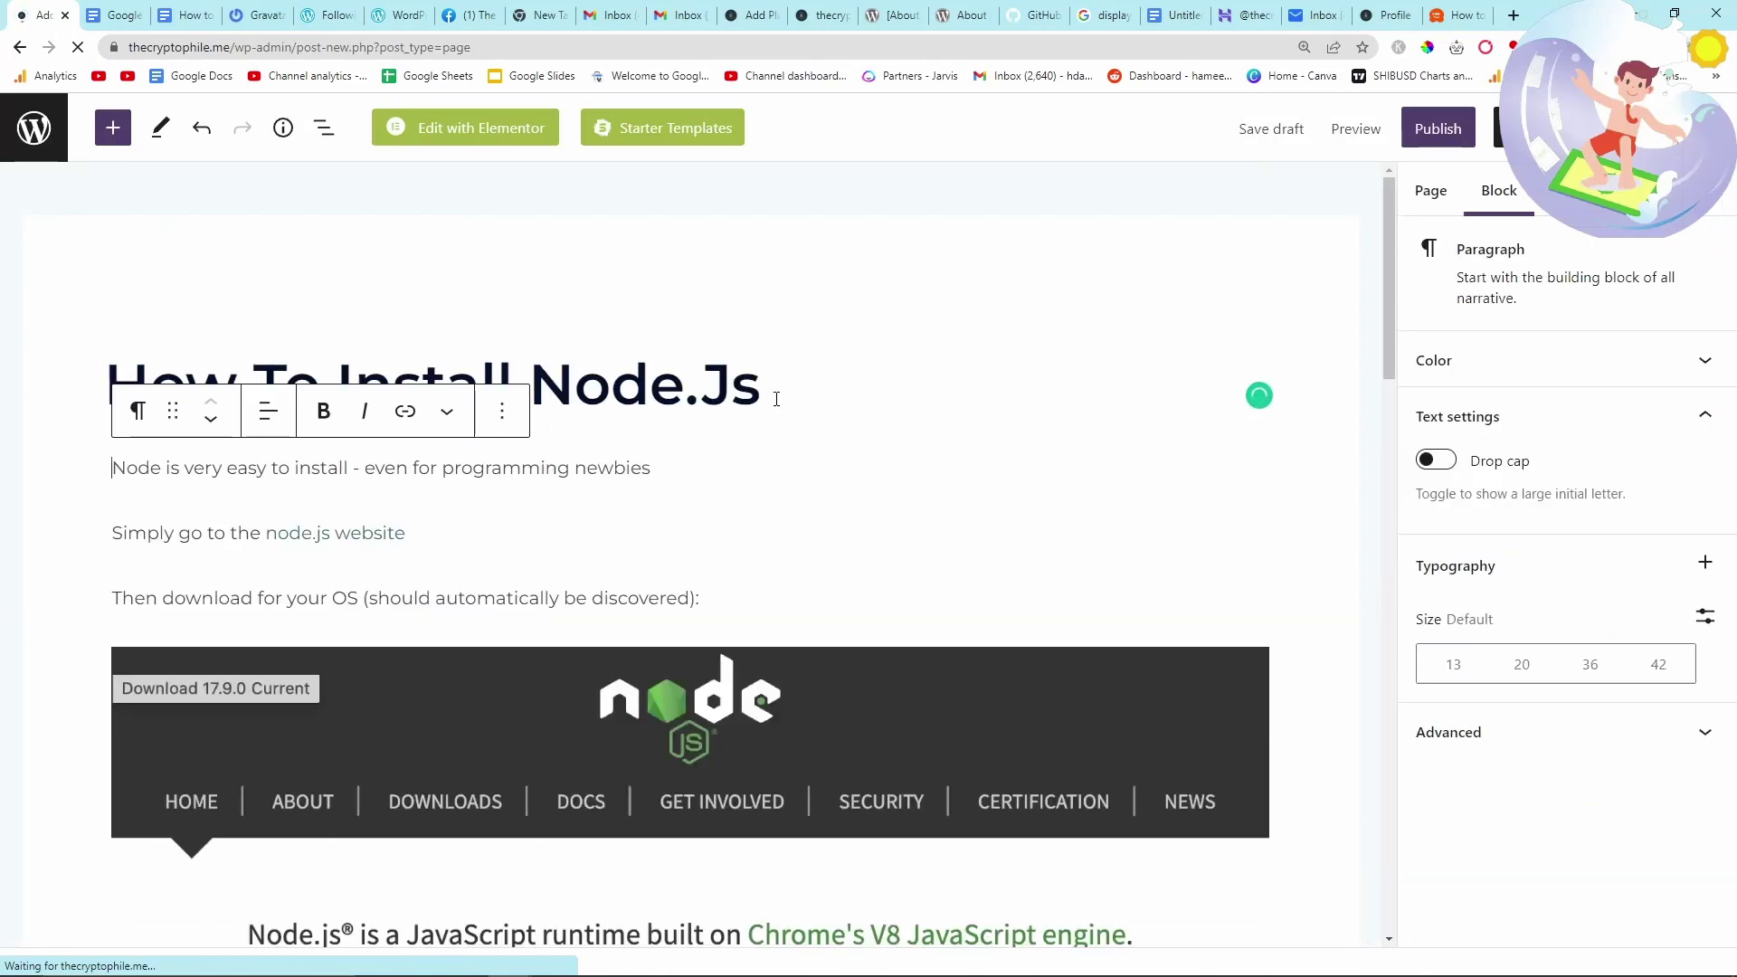
scroll(708, 512, "down", 7)
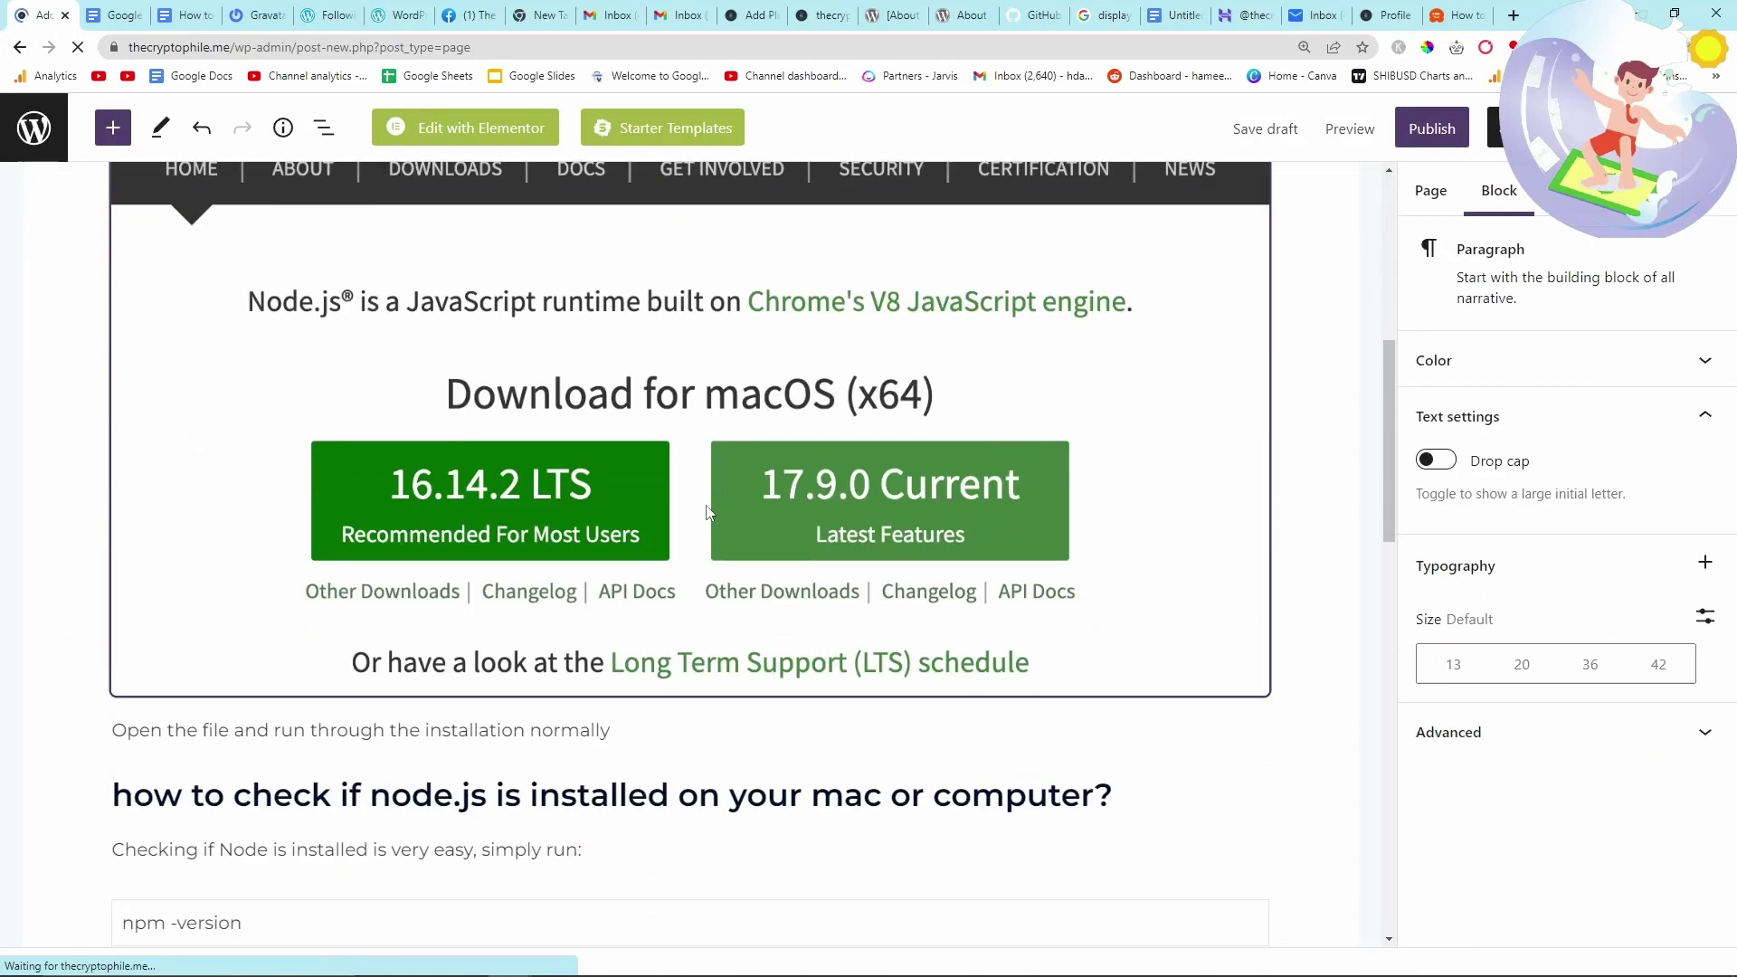
scroll(709, 508, "down", 9)
scroll(710, 508, "up", 4)
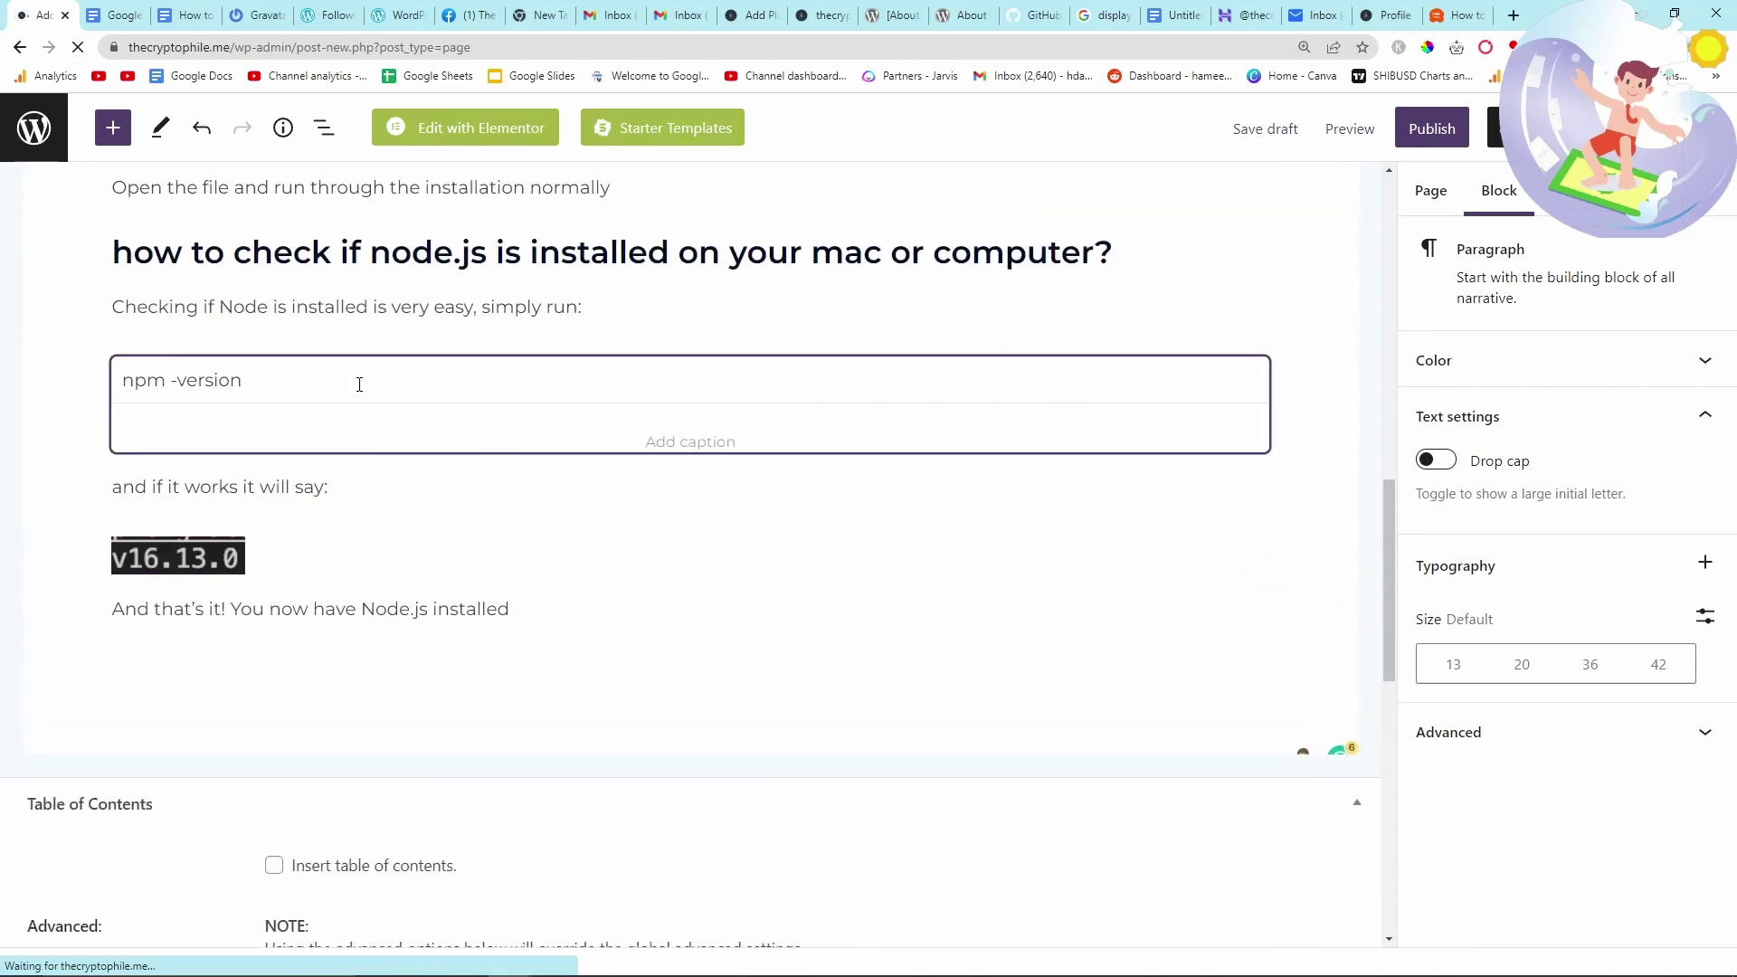
left_click(688, 444)
type("This code will check if N")
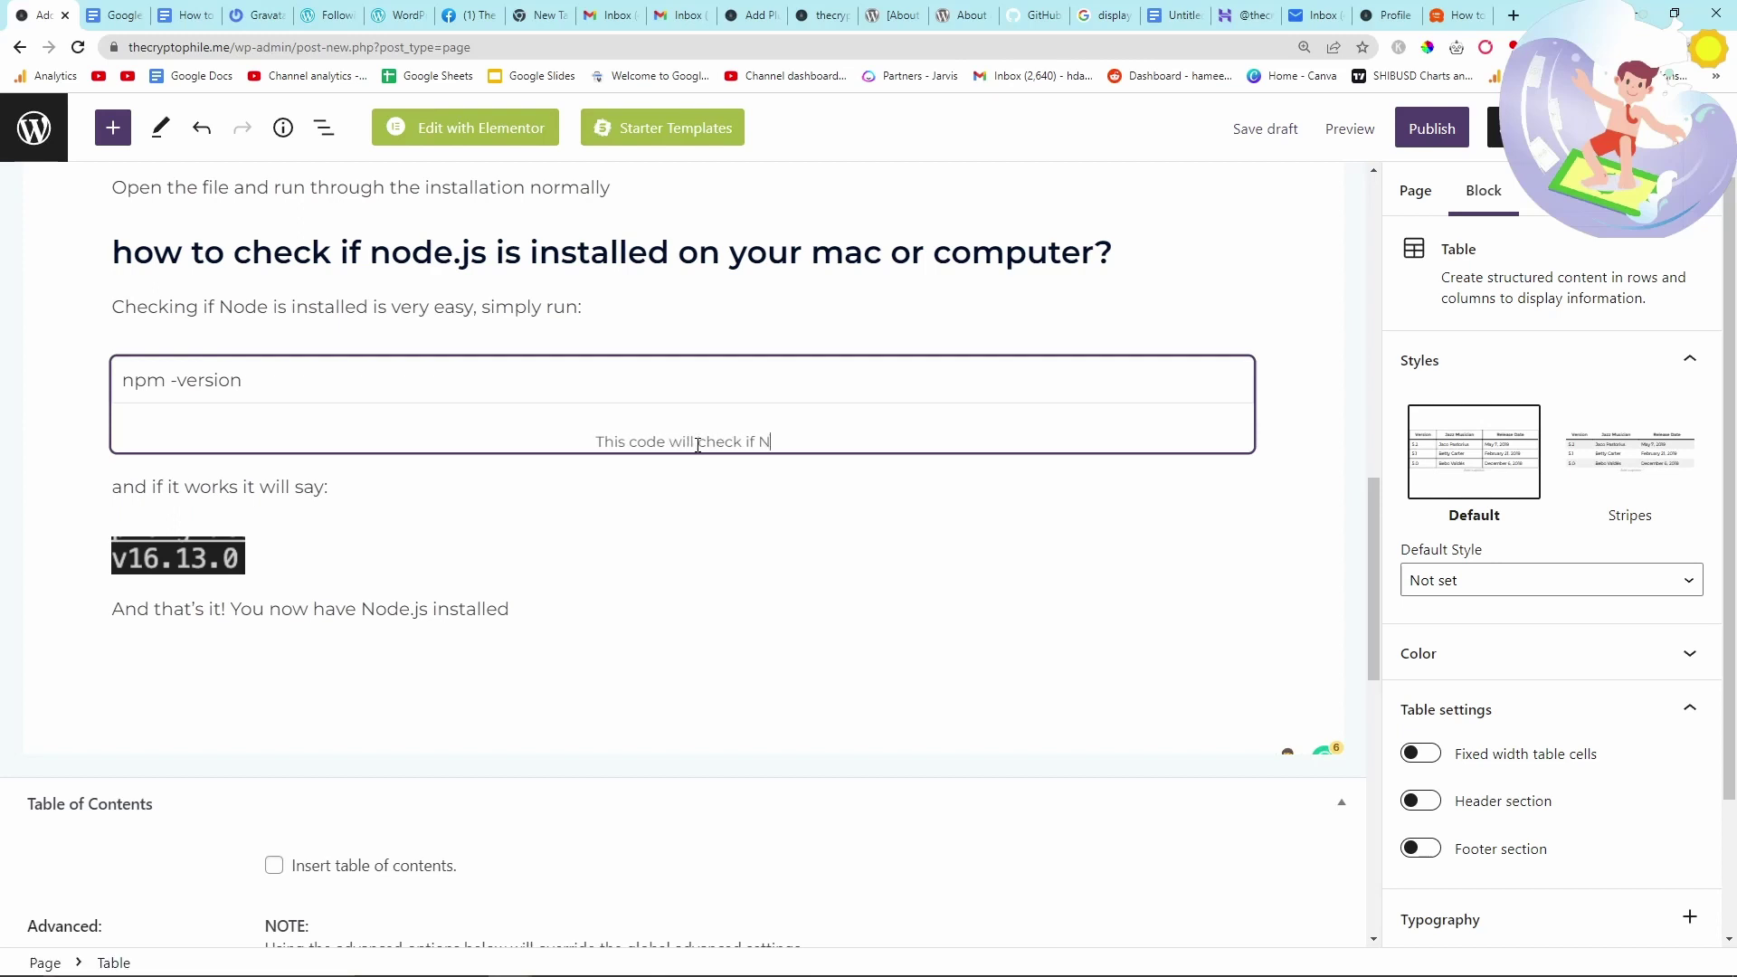
type("ode is installed pr")
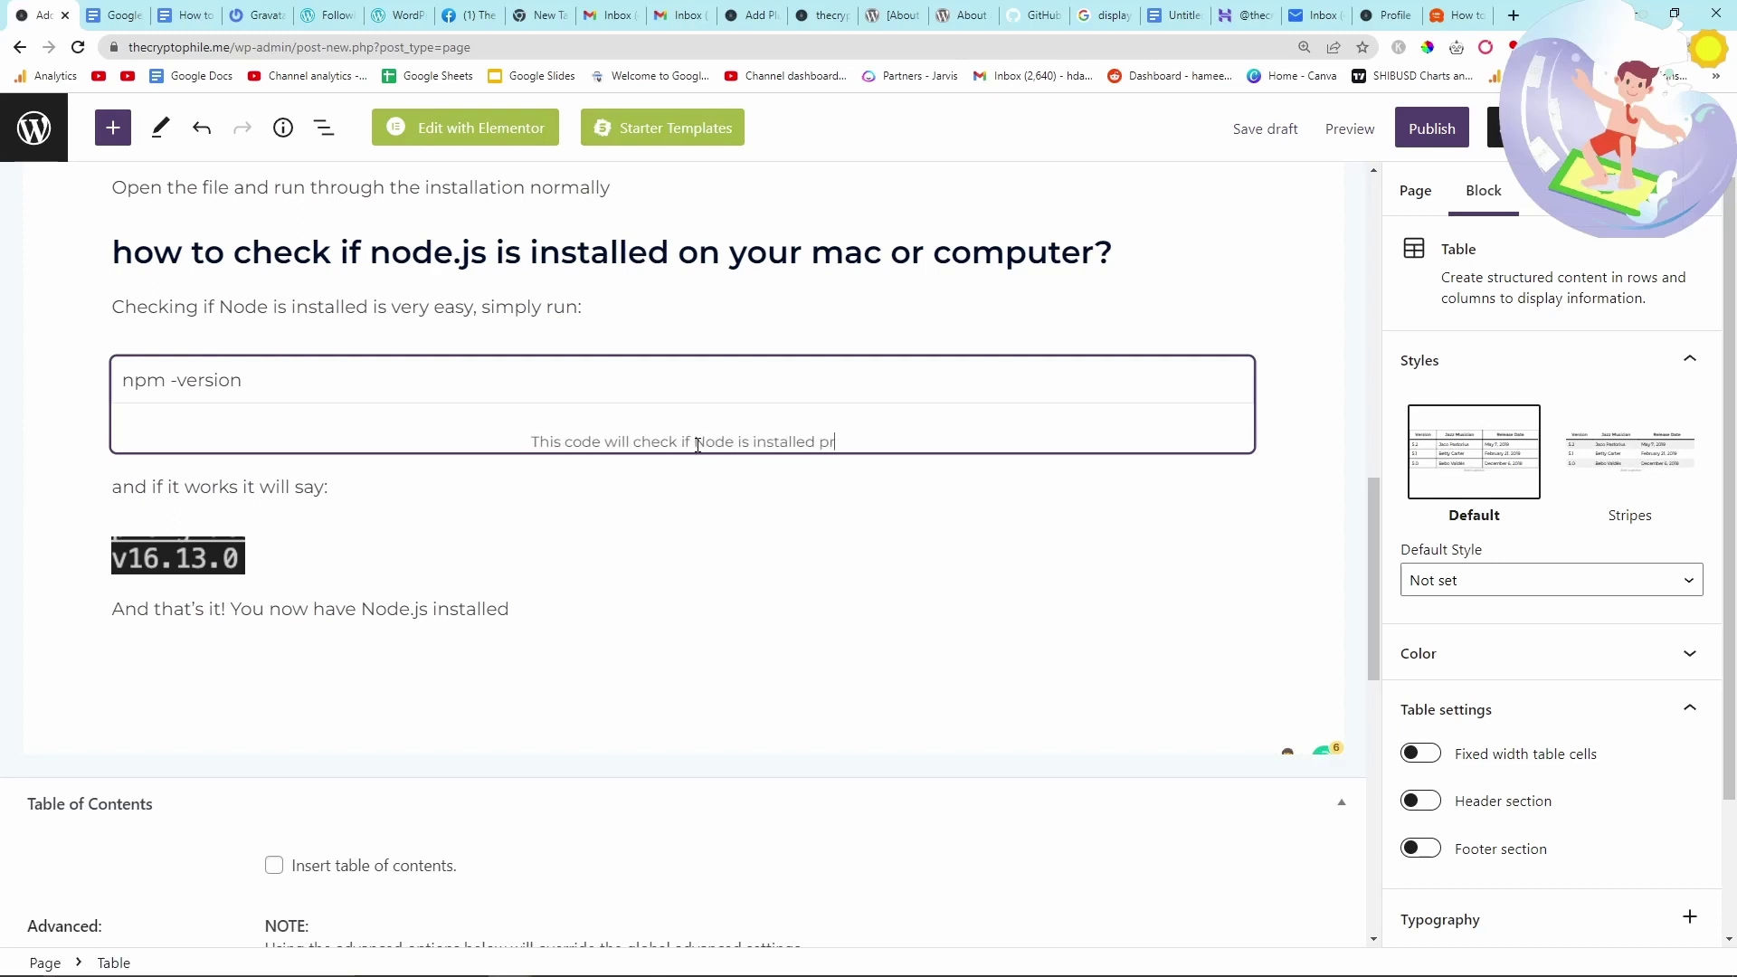
type("operly")
scroll(697, 445, "up", 5)
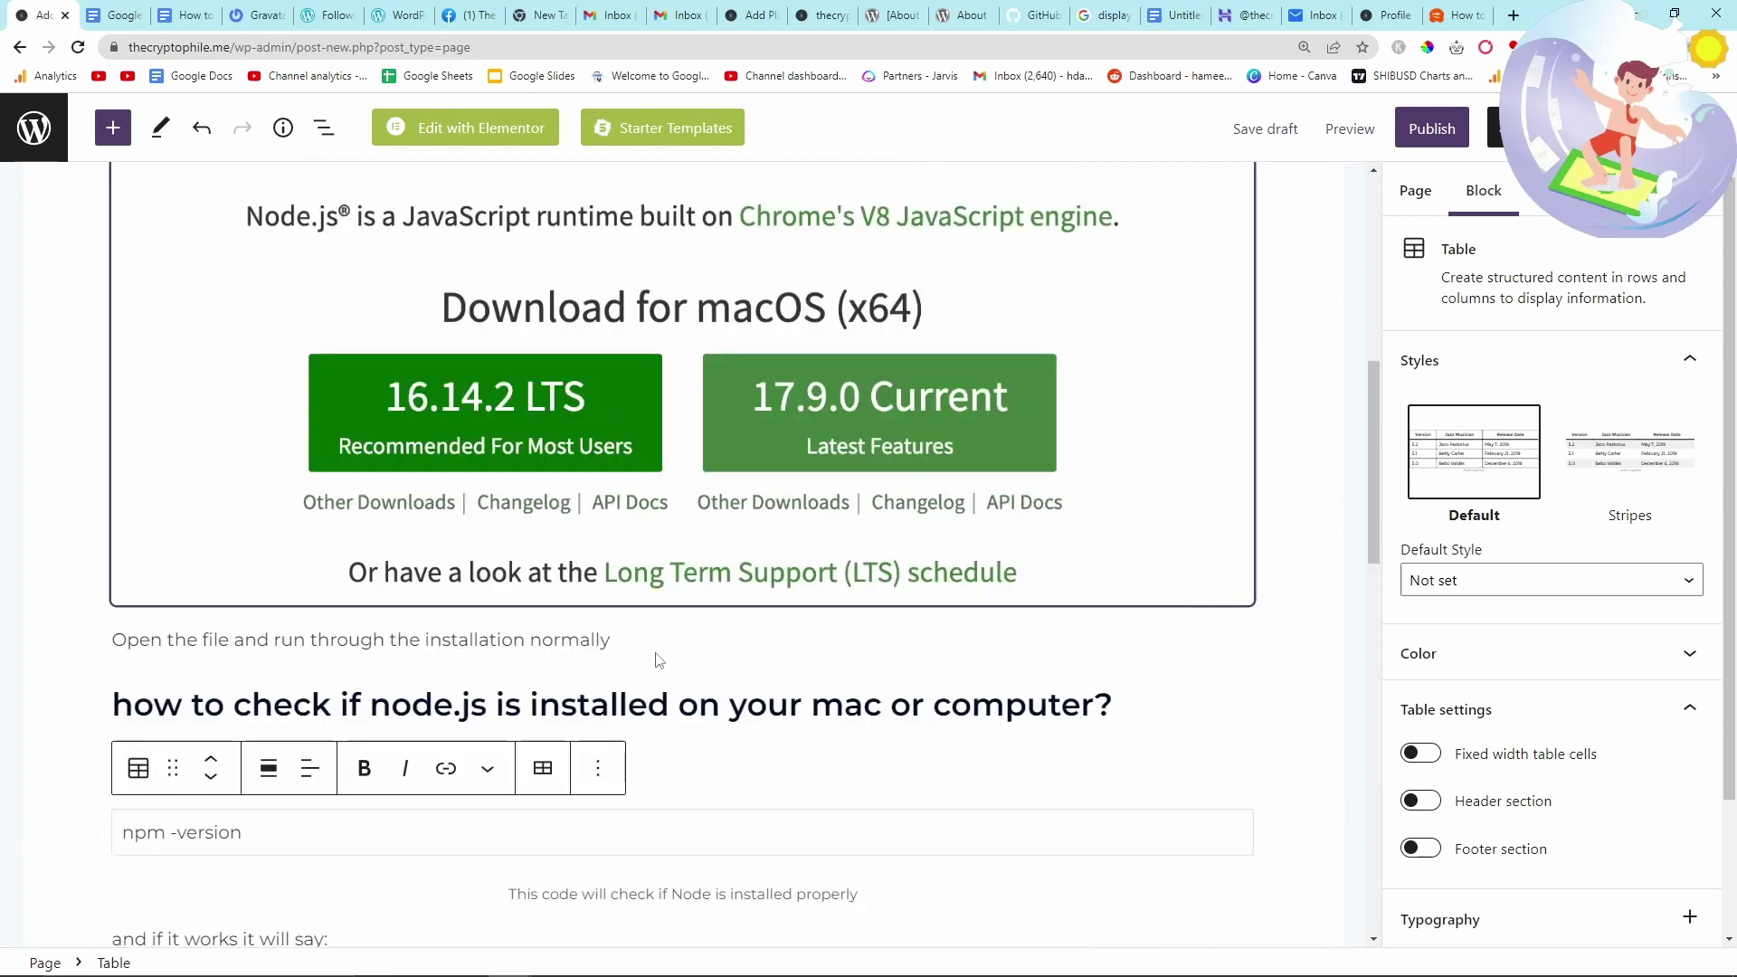
- Include Heading 2 (h2) levels in the Table of Contents block
left_click(702, 601)
scroll(714, 609, "up", 5)
scroll(755, 485, "up", 3)
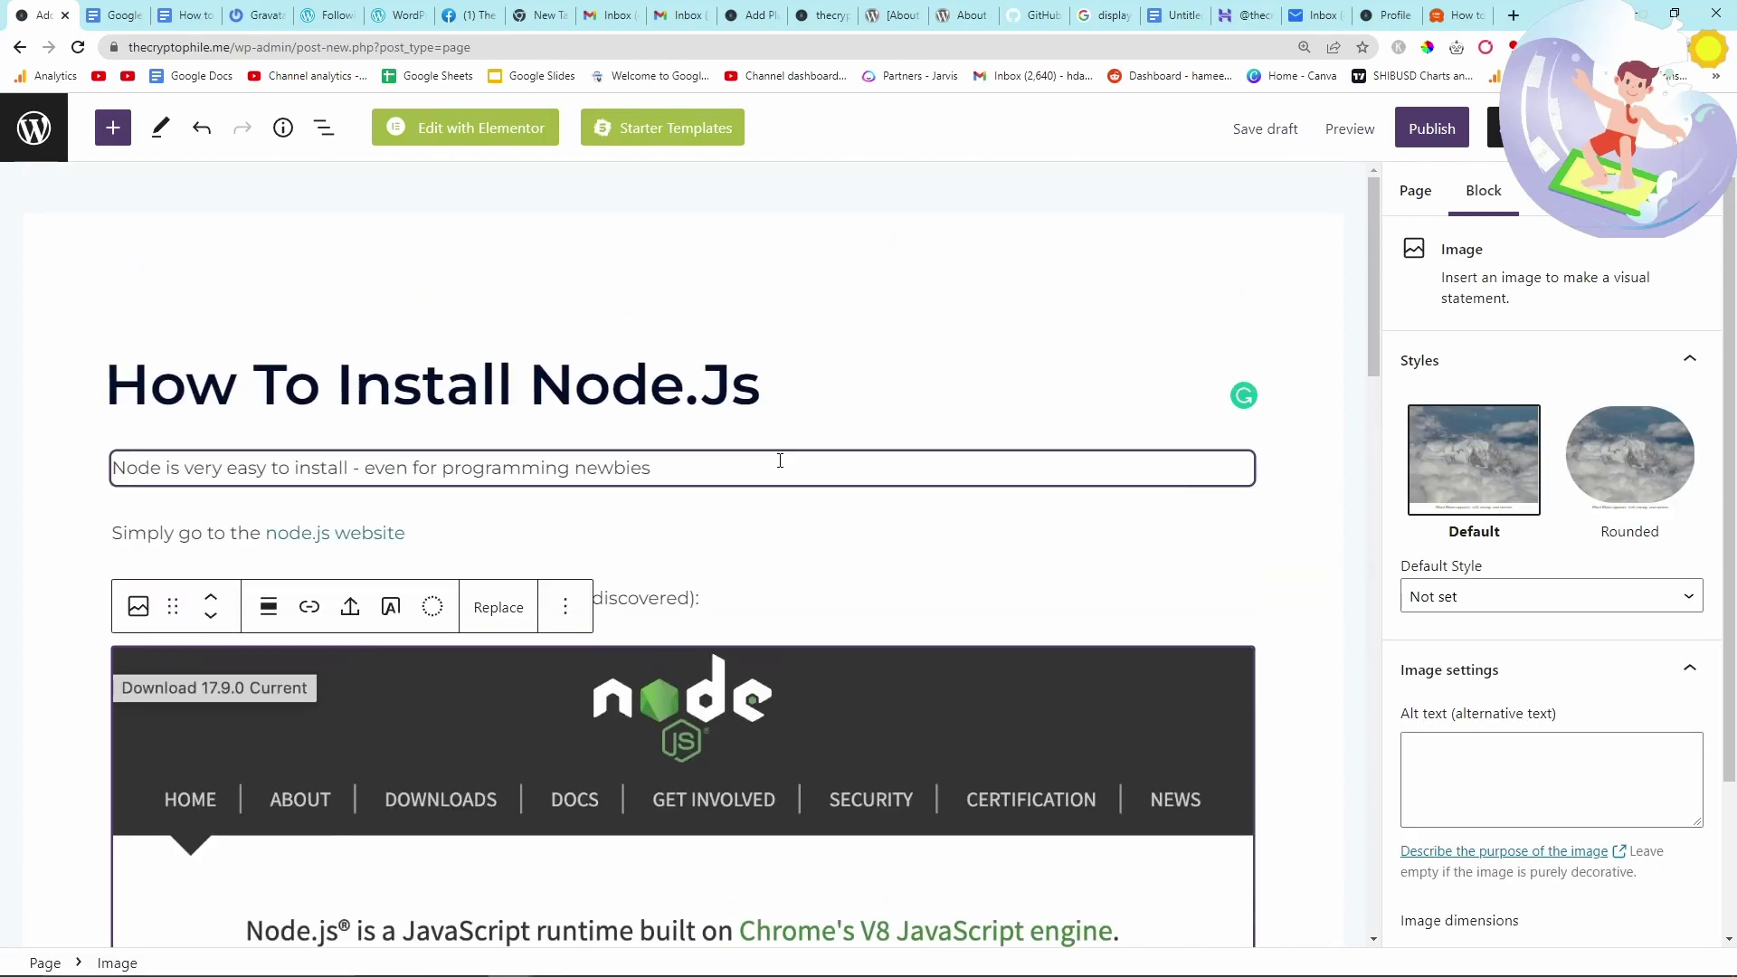
scroll(780, 461, "down", 20)
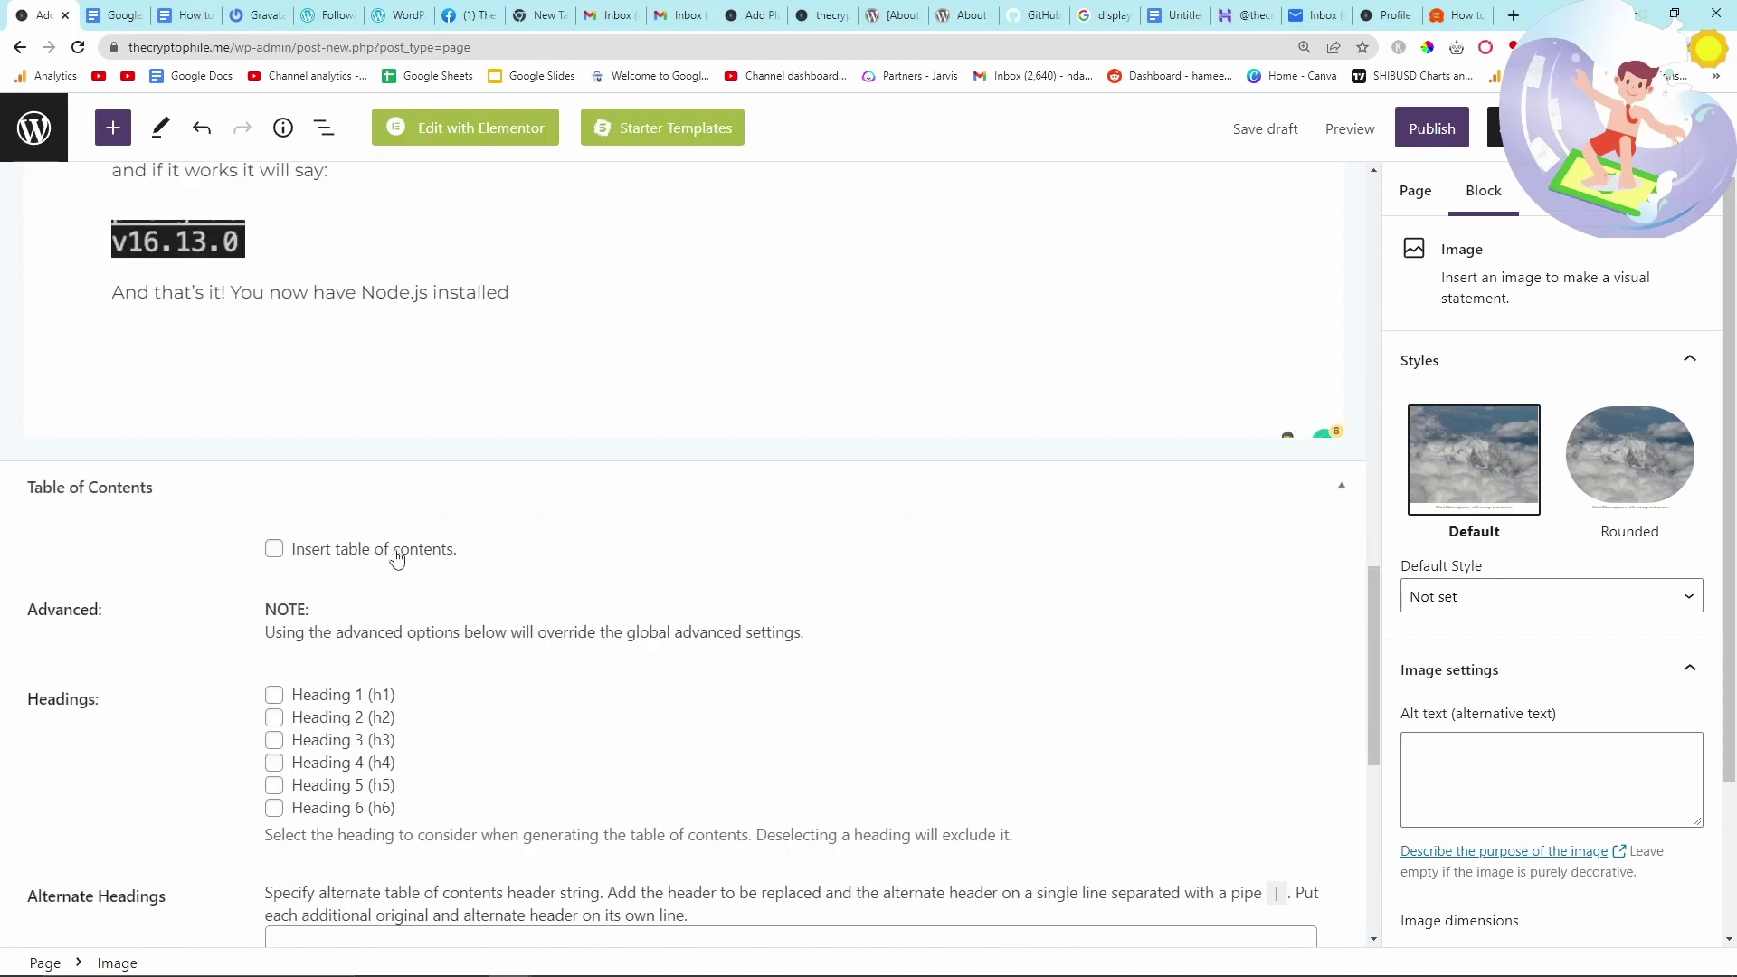
left_click(273, 721)
scroll(500, 744, "up", 7)
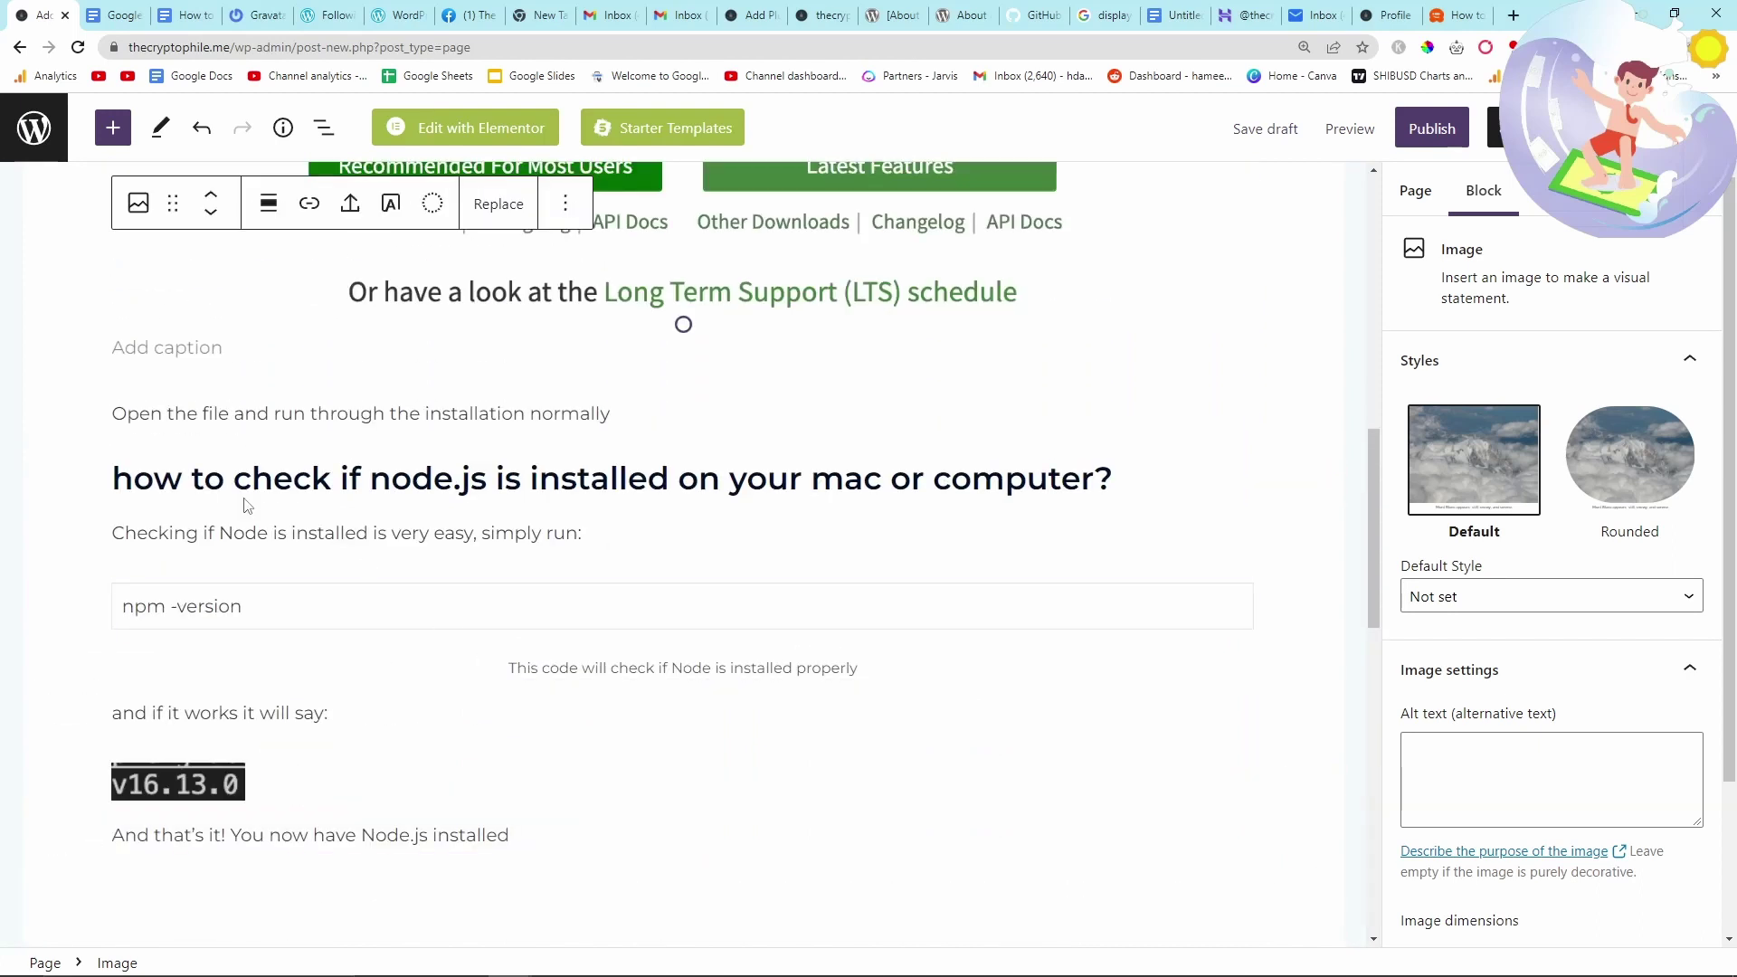
- Retype the first letter of the 'how to check' heading as 'h'
left_click(130, 477)
key("BackSpace")
type("h")
key("BackSpace")
type("h")
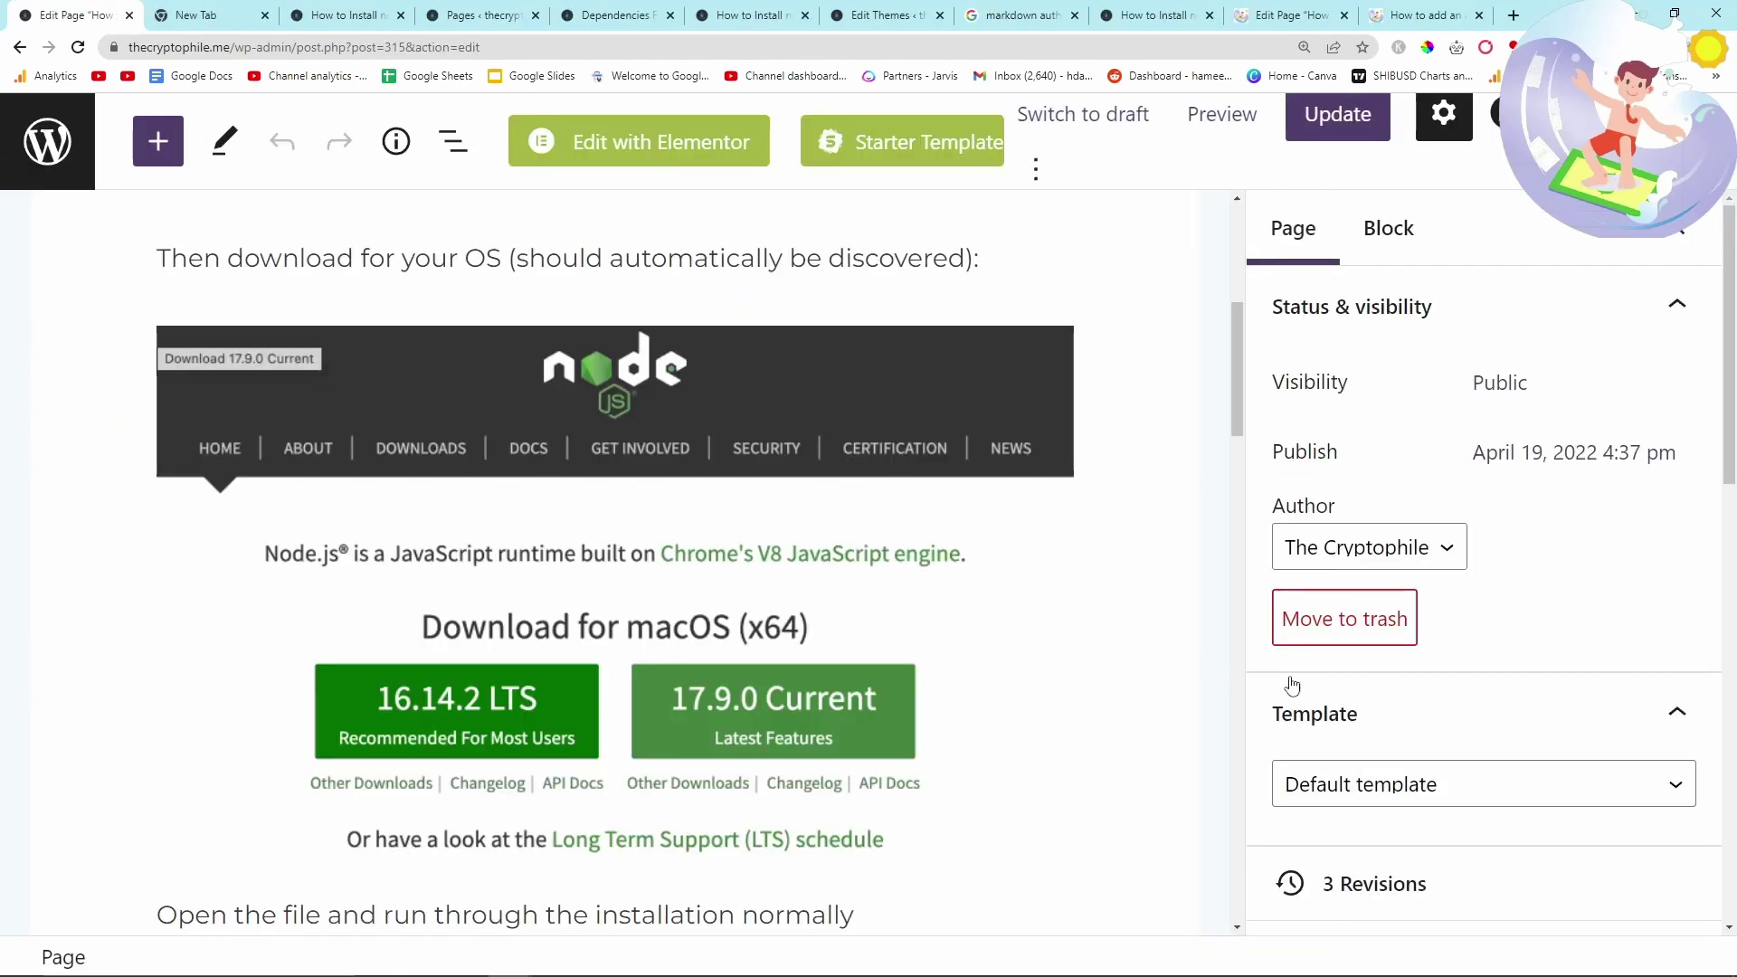
- Check the page's Author dropdown, leaving it set to The Cryptophile
scroll(1531, 679, "down", 5)
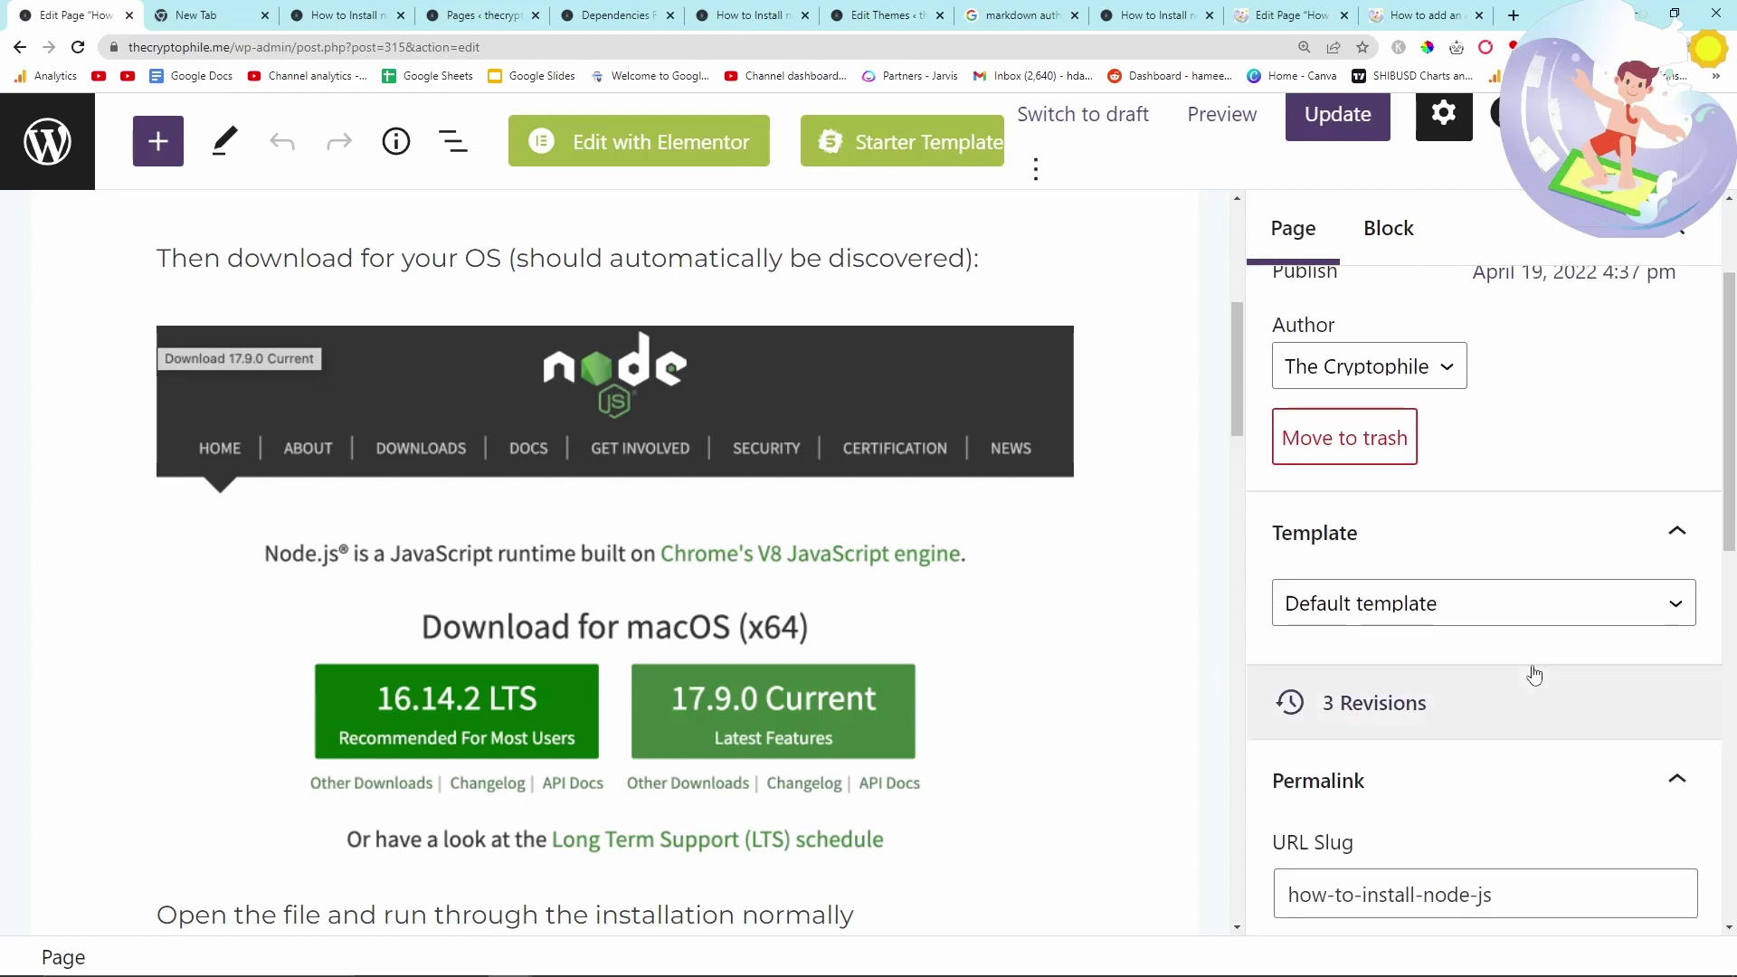
scroll(1532, 670, "up", 5)
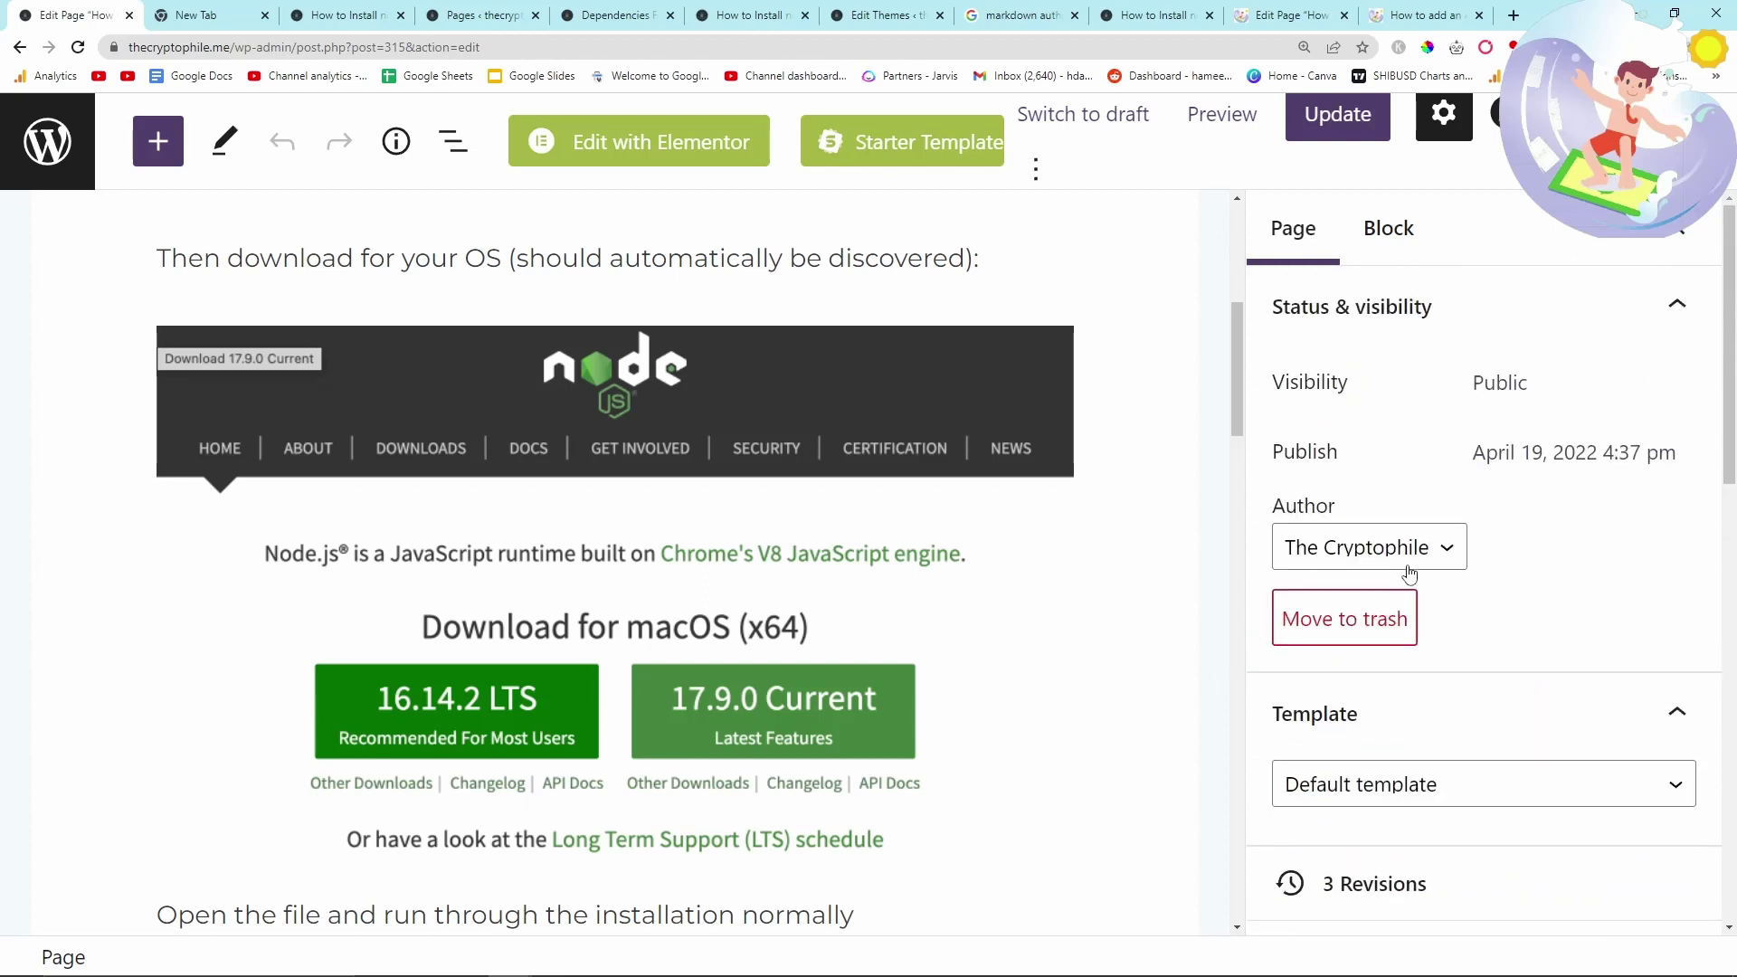
left_click_drag(1271, 506, 1372, 527)
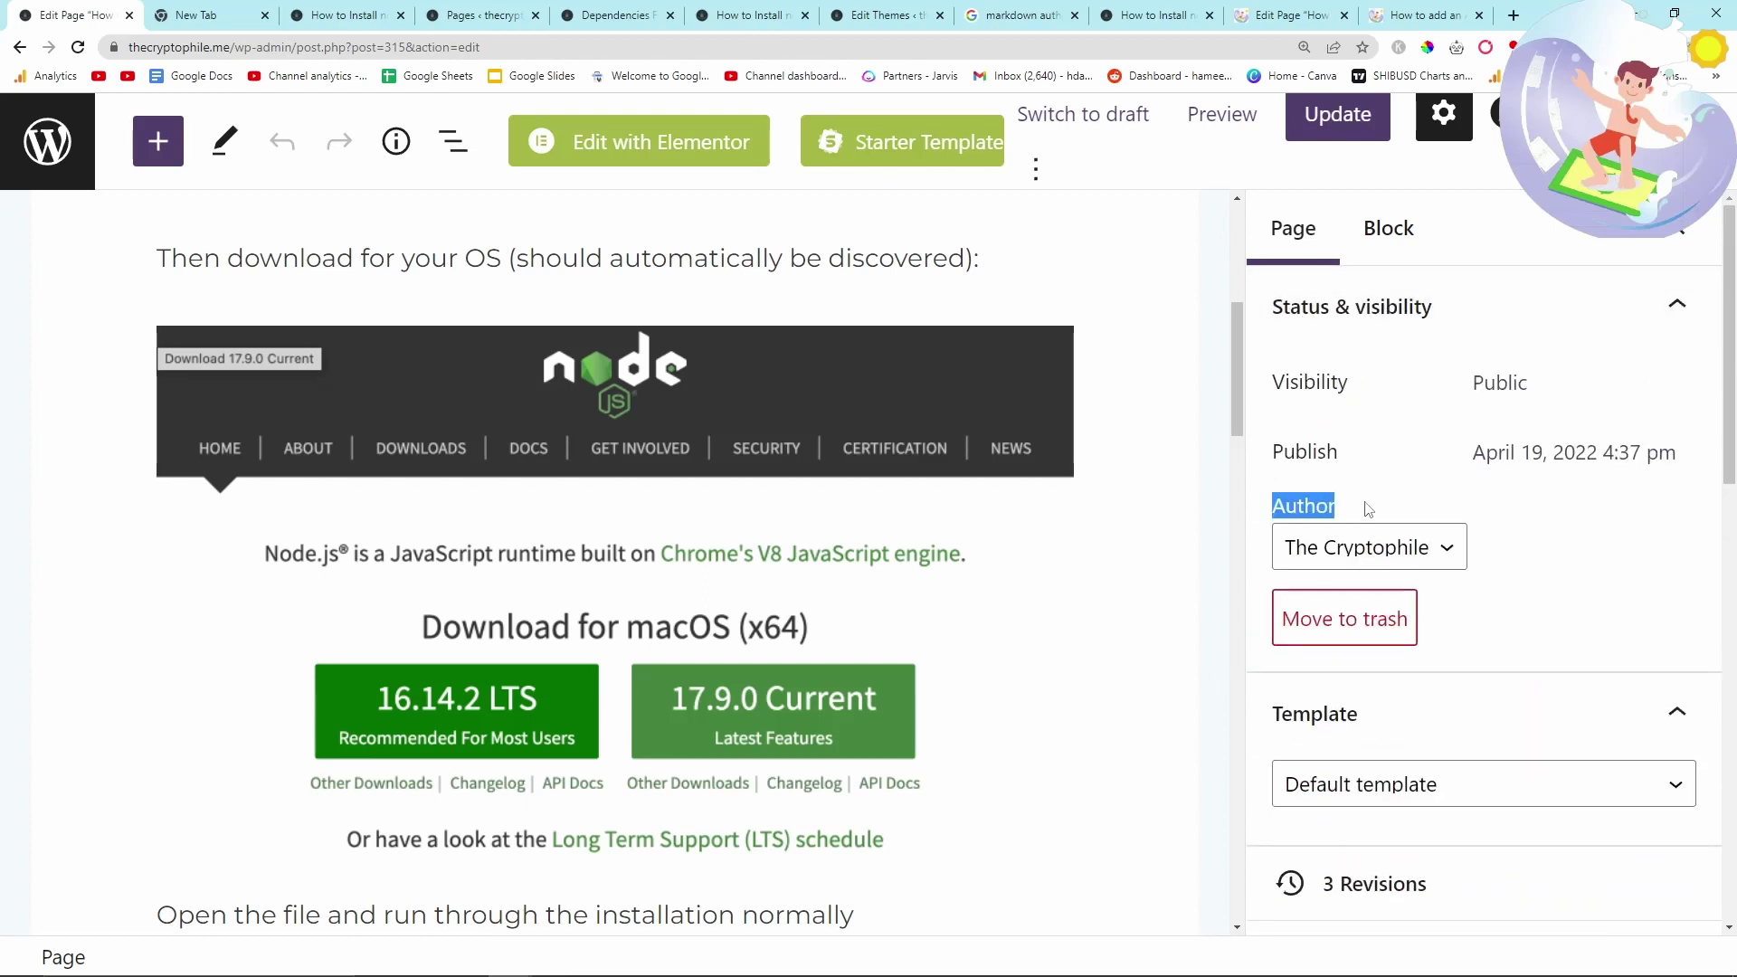
left_click(1371, 556)
left_click(1549, 540)
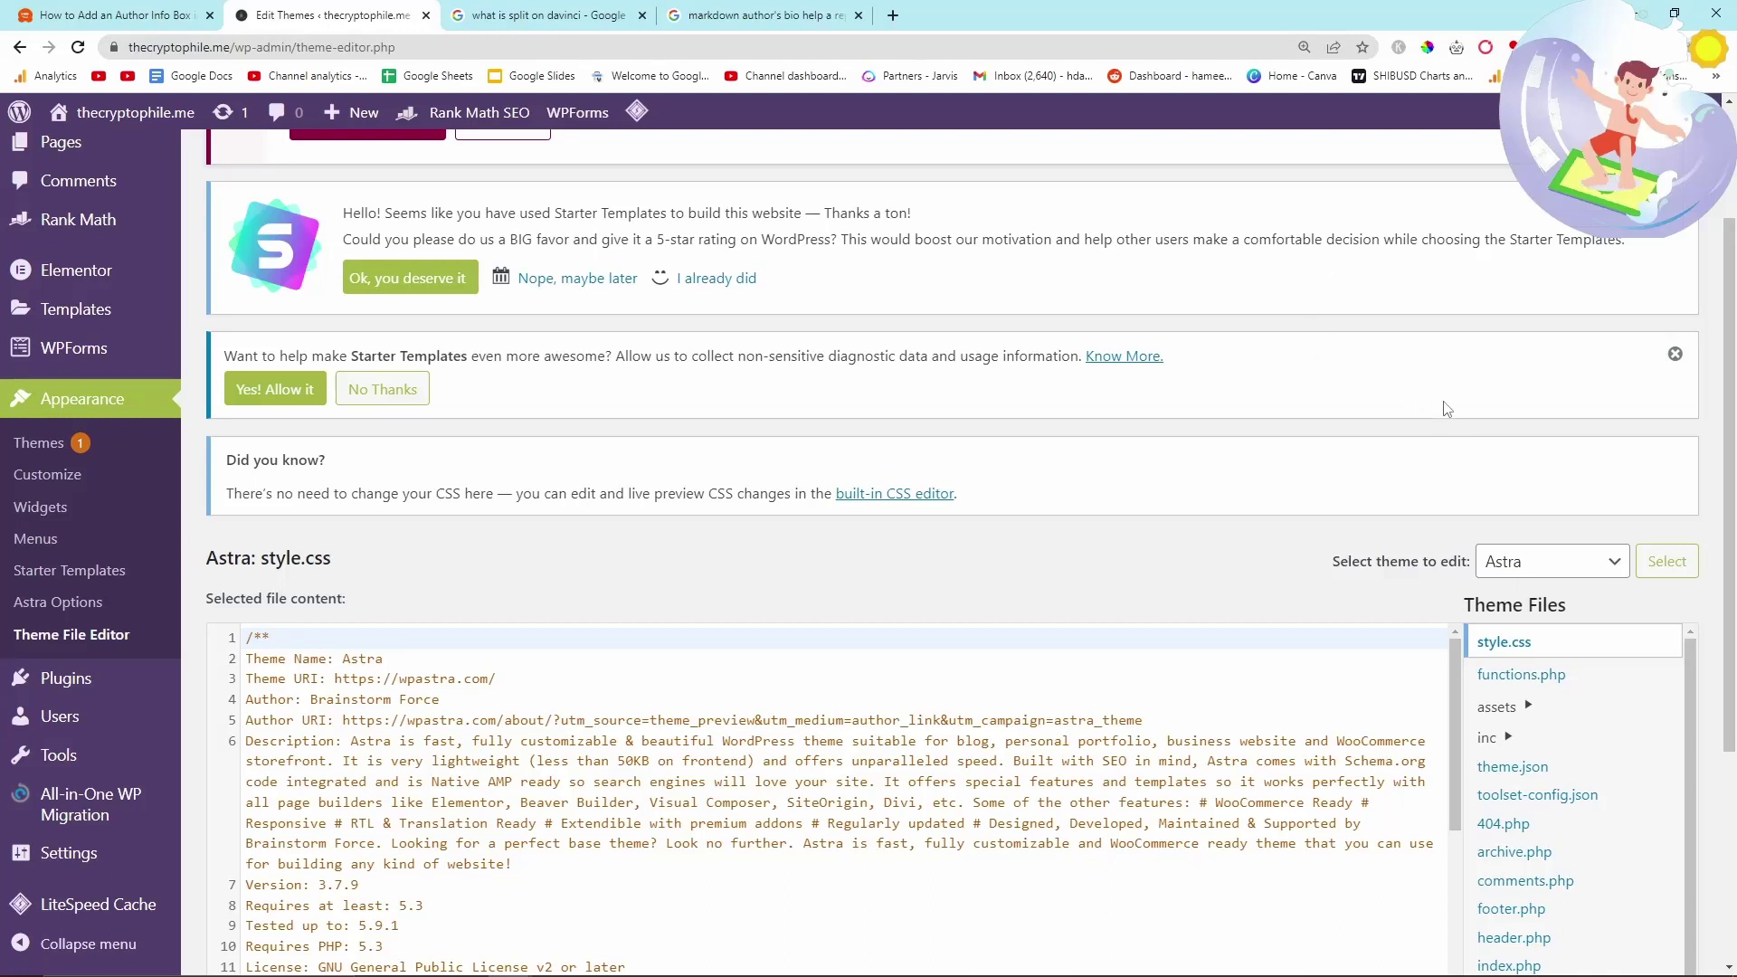
- Open Astra's page.php and cut the author-info code block (lines 38–46)
scroll(1323, 418, "down", 5)
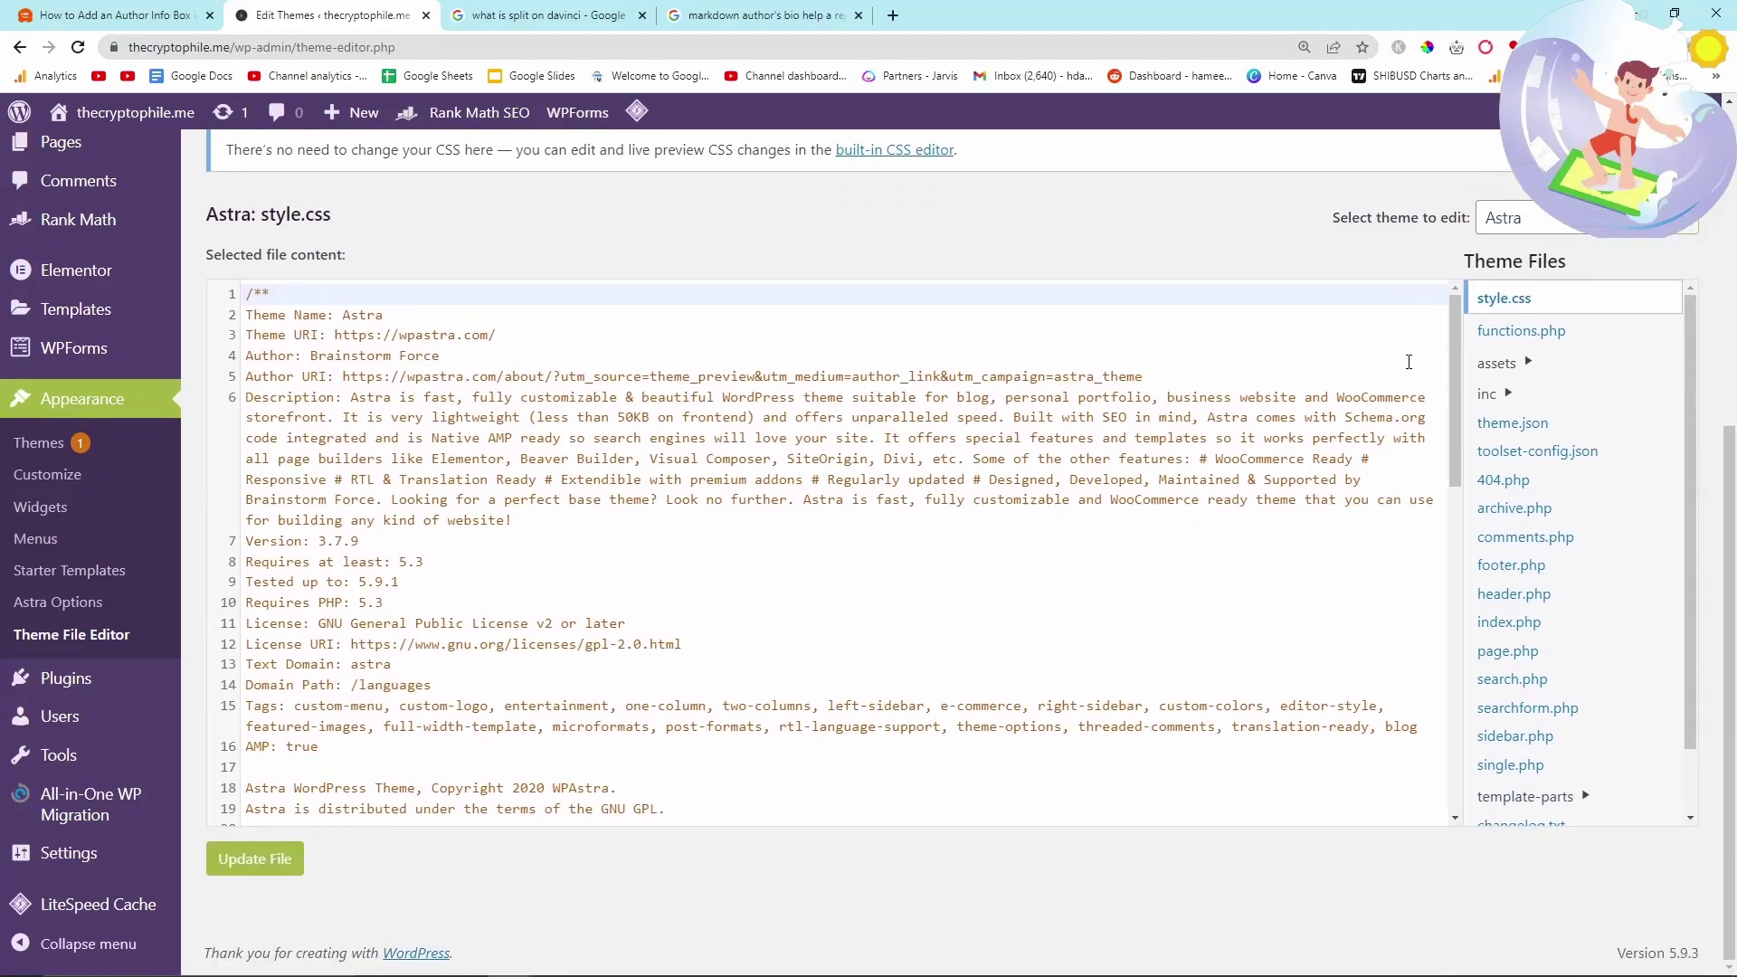
scroll(1252, 296, "up", 3)
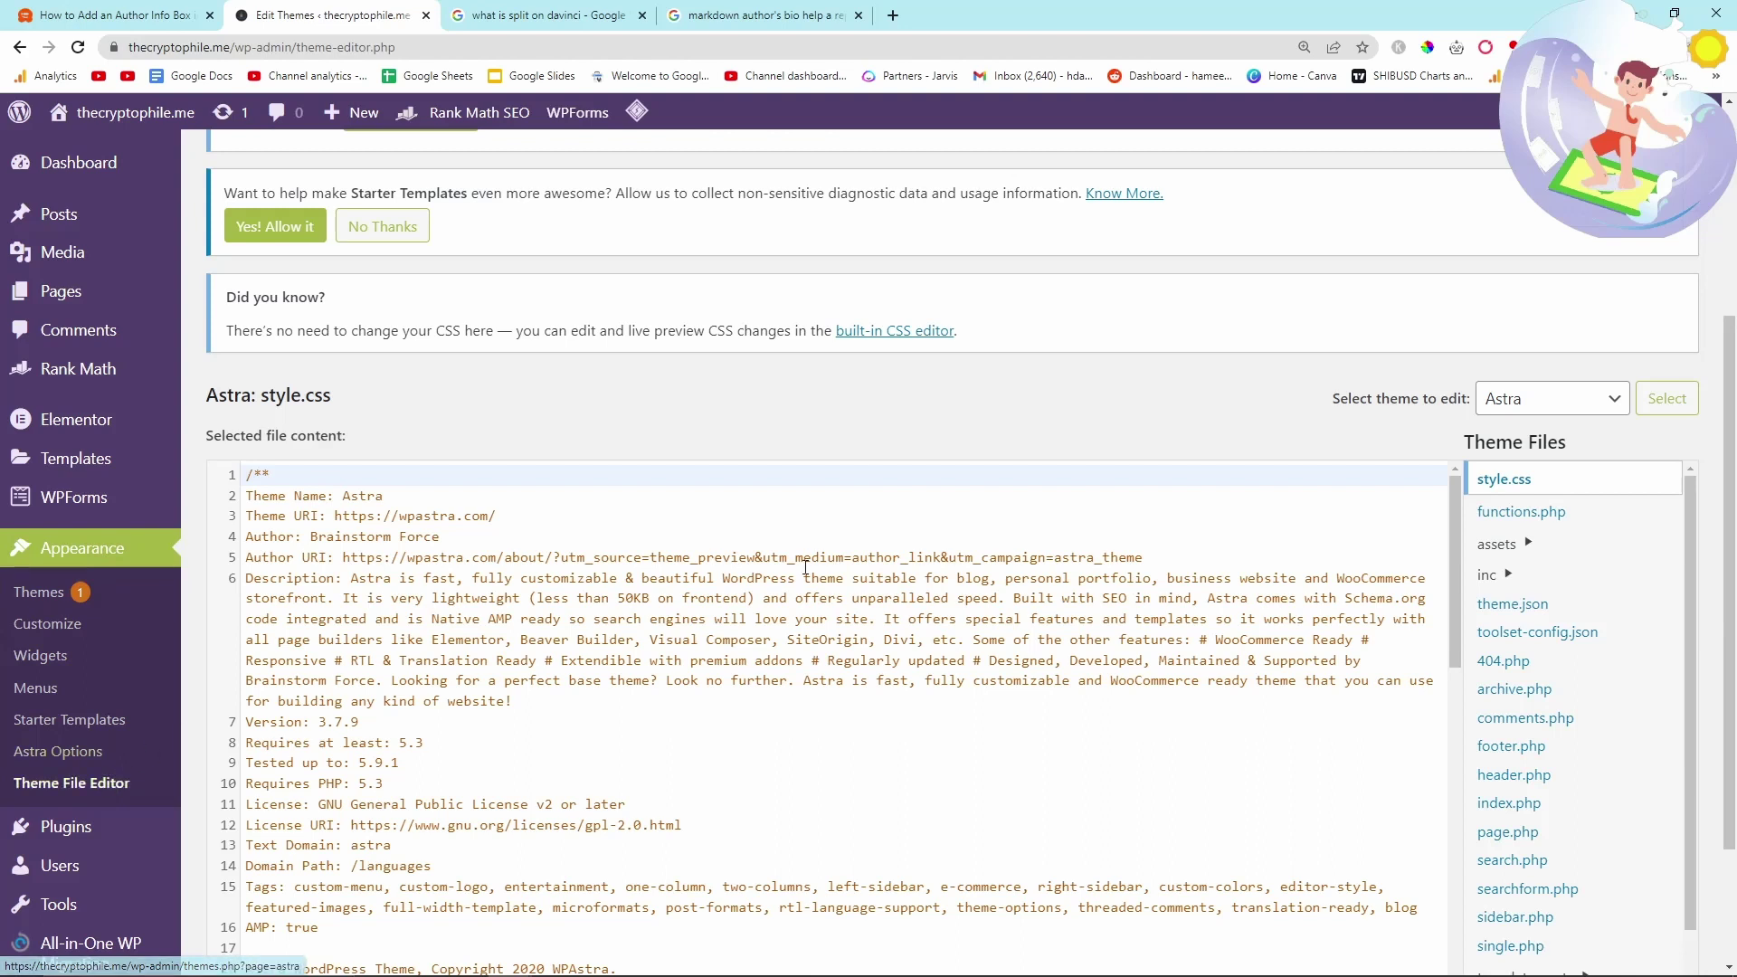
scroll(1327, 334, "down", 2)
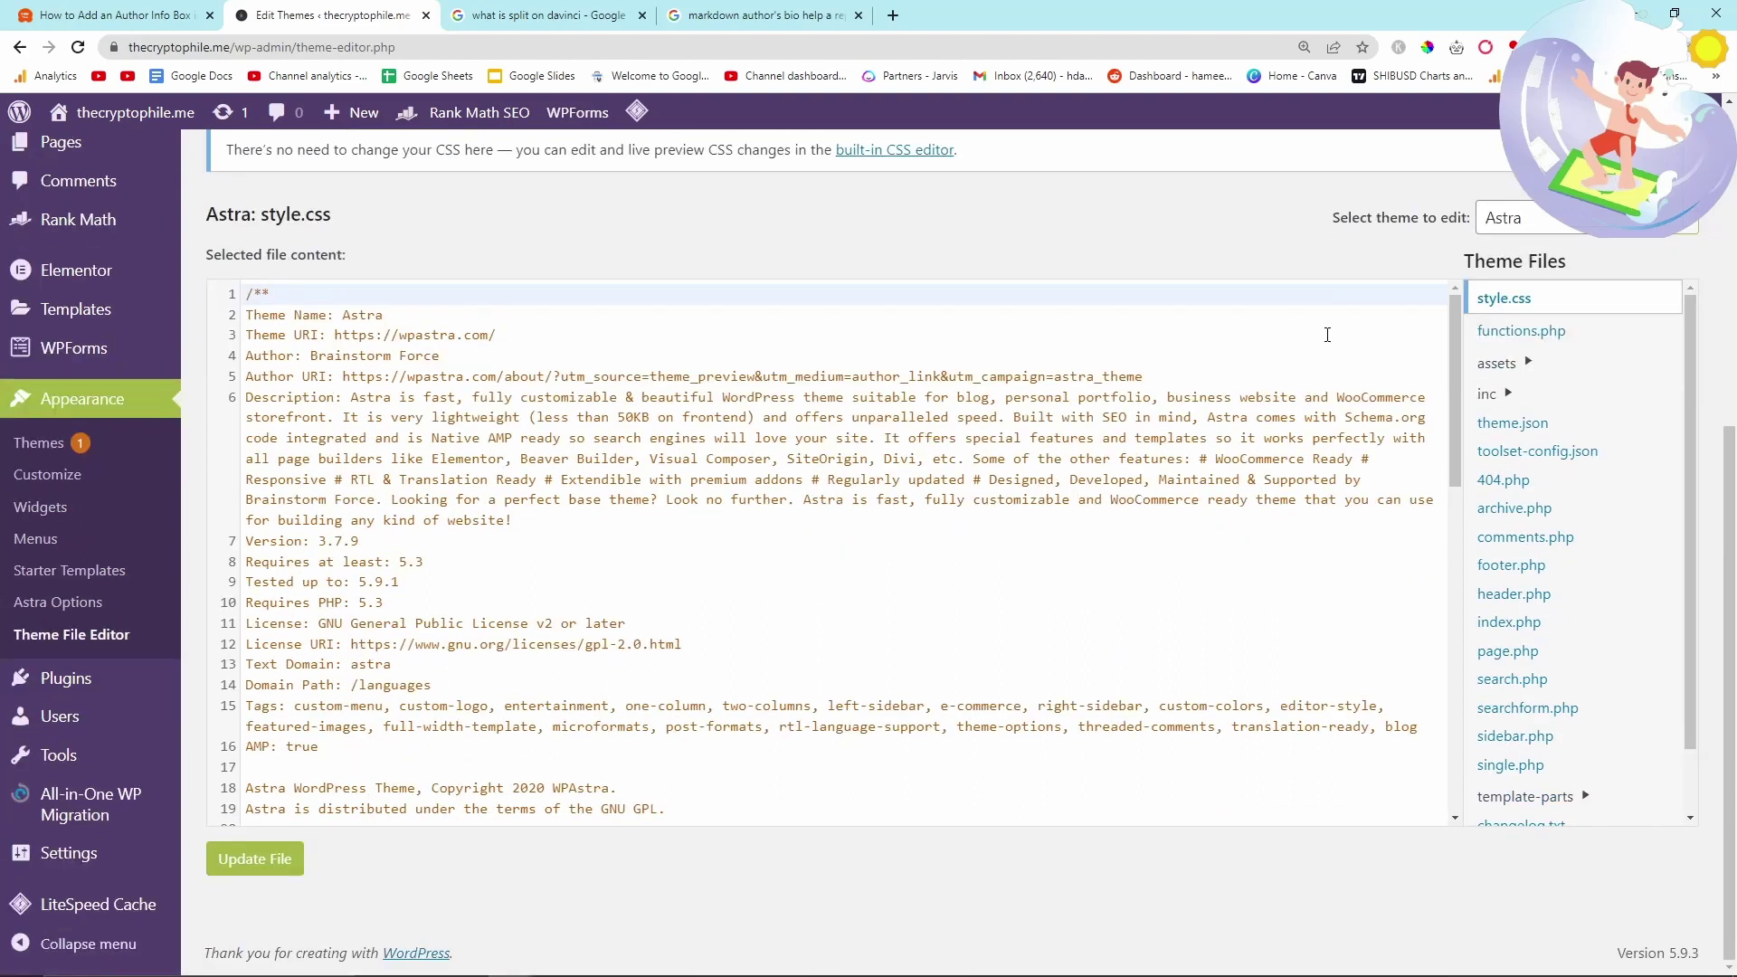
left_click(1508, 651)
key("ctrl+plus")
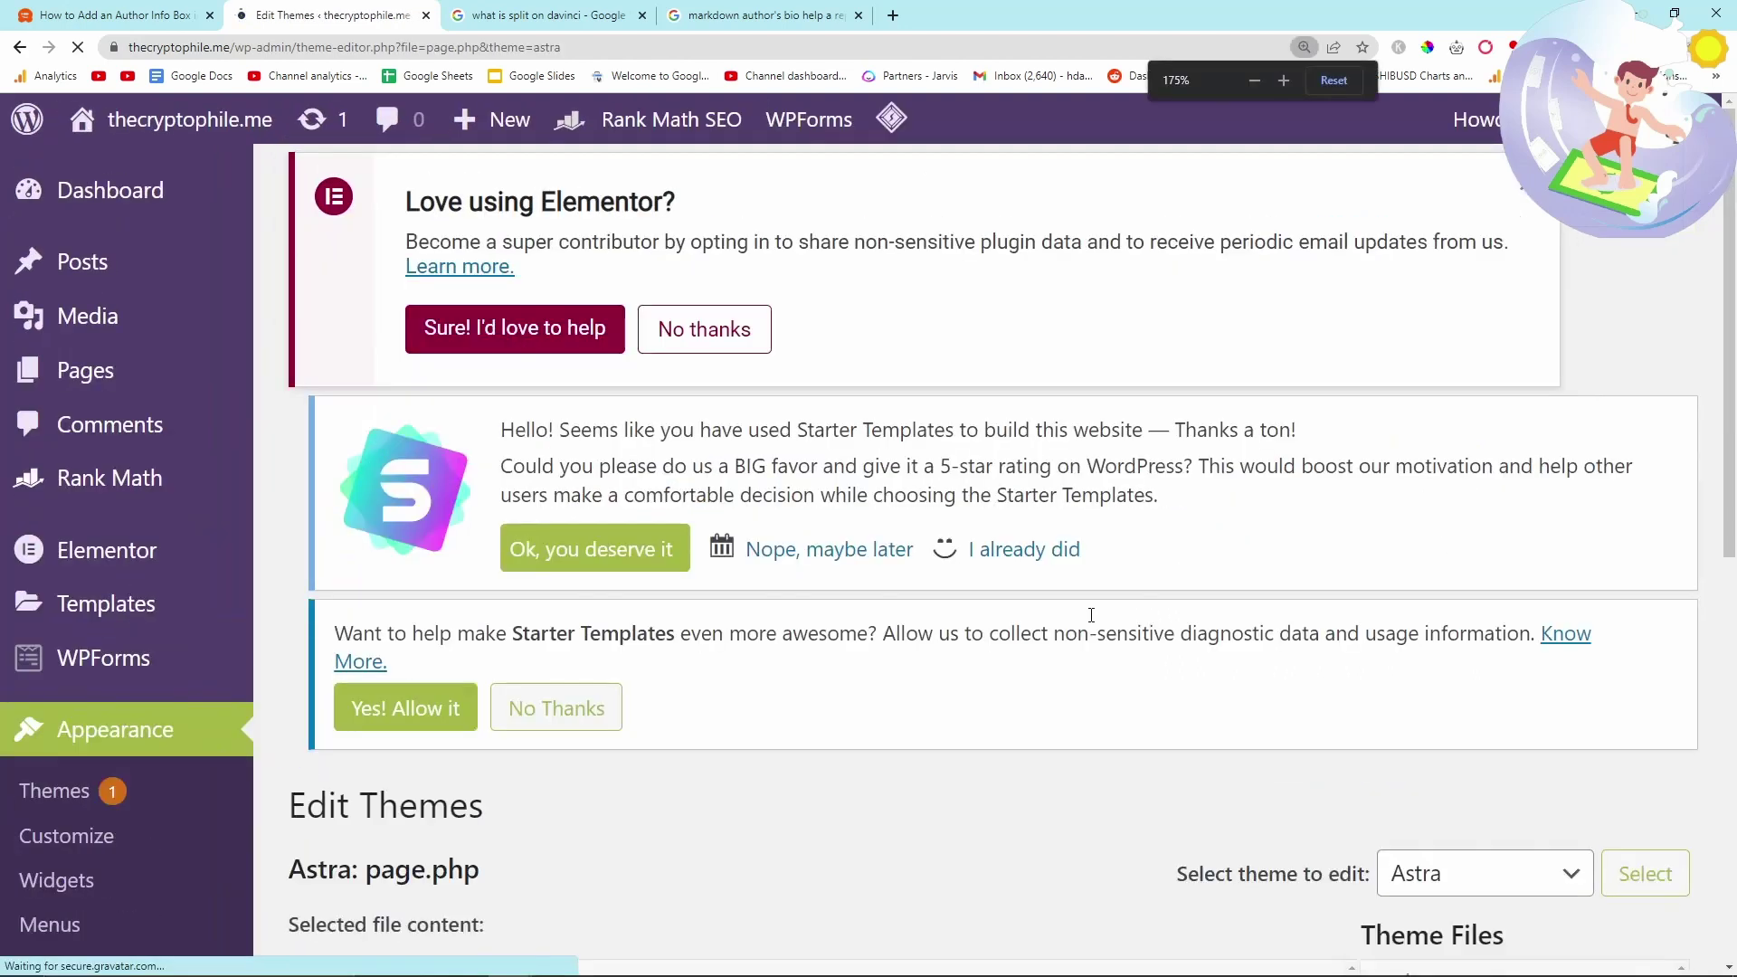
scroll(1091, 615, "up", 2)
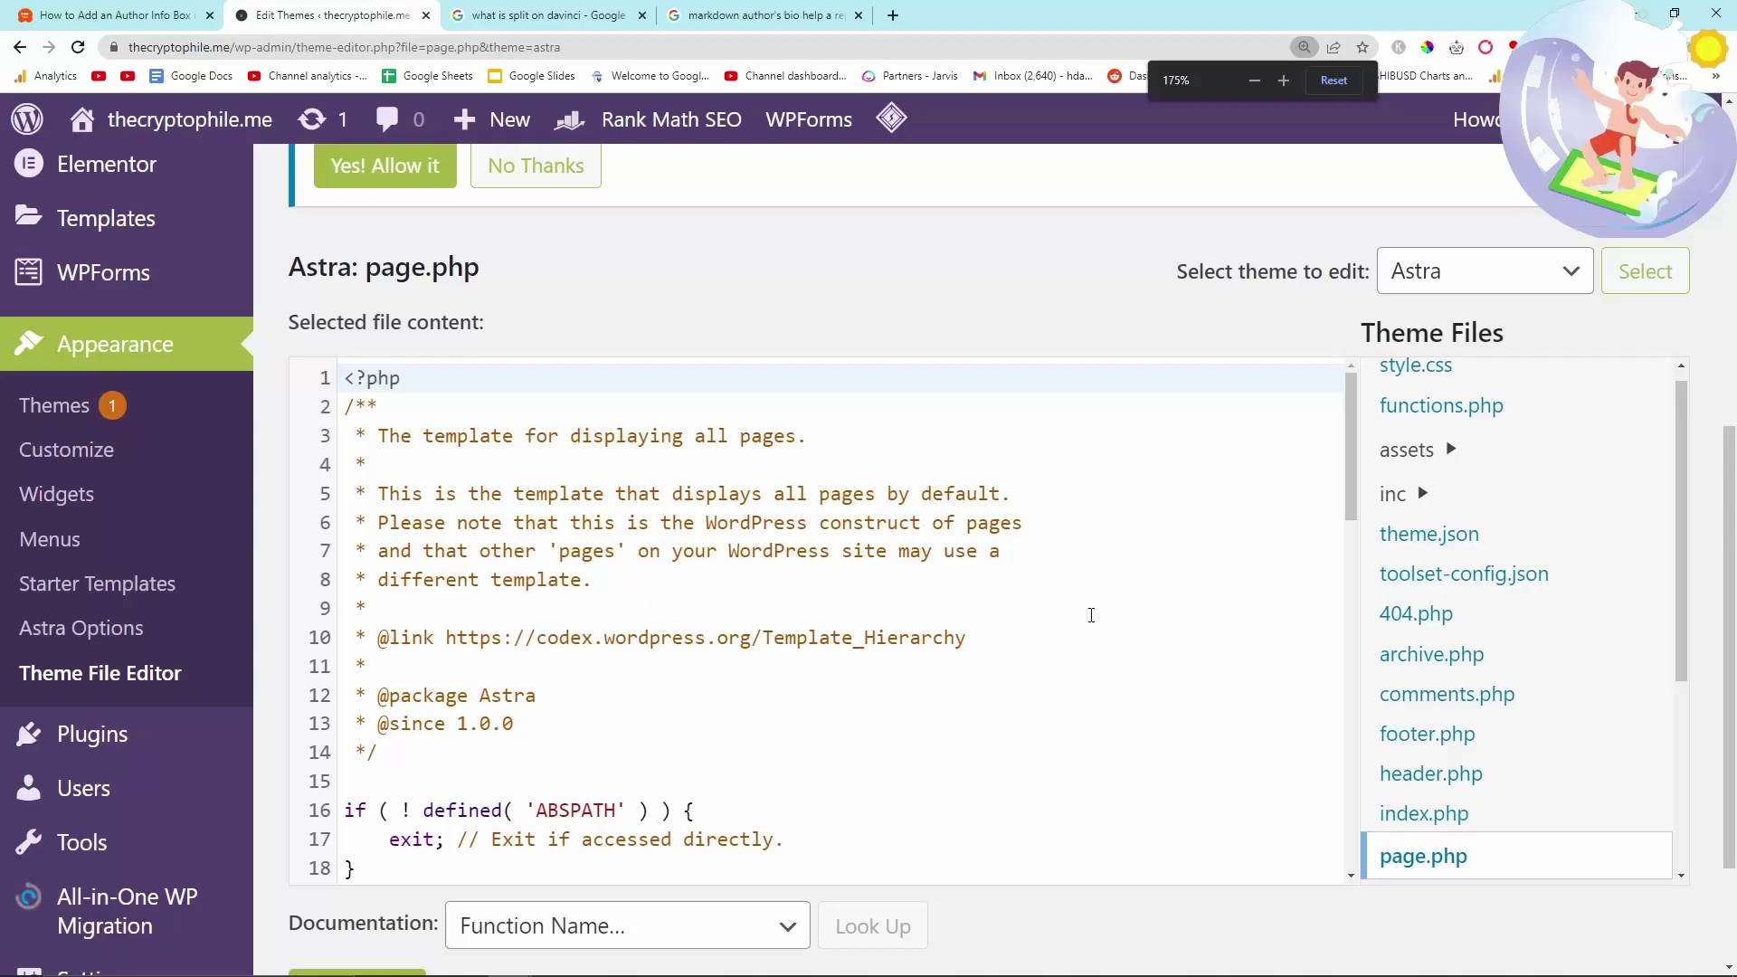
scroll(1085, 588, "down", 7)
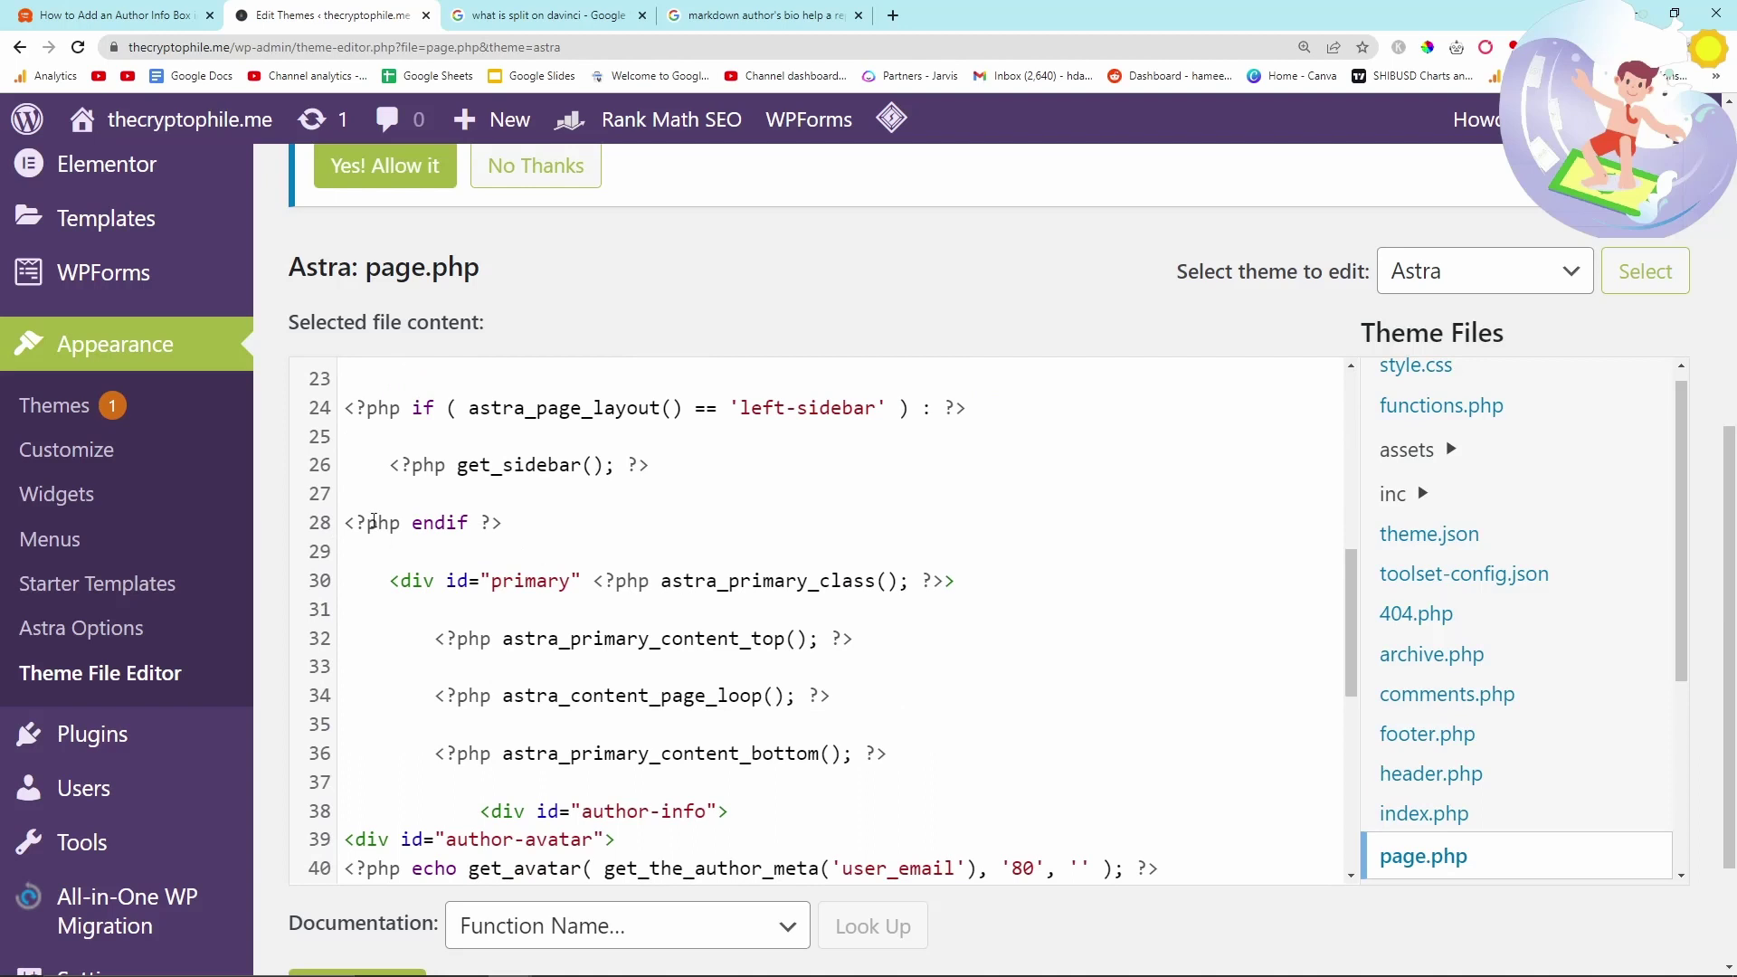
scroll(472, 541, "up", 1)
scroll(570, 561, "down", 3)
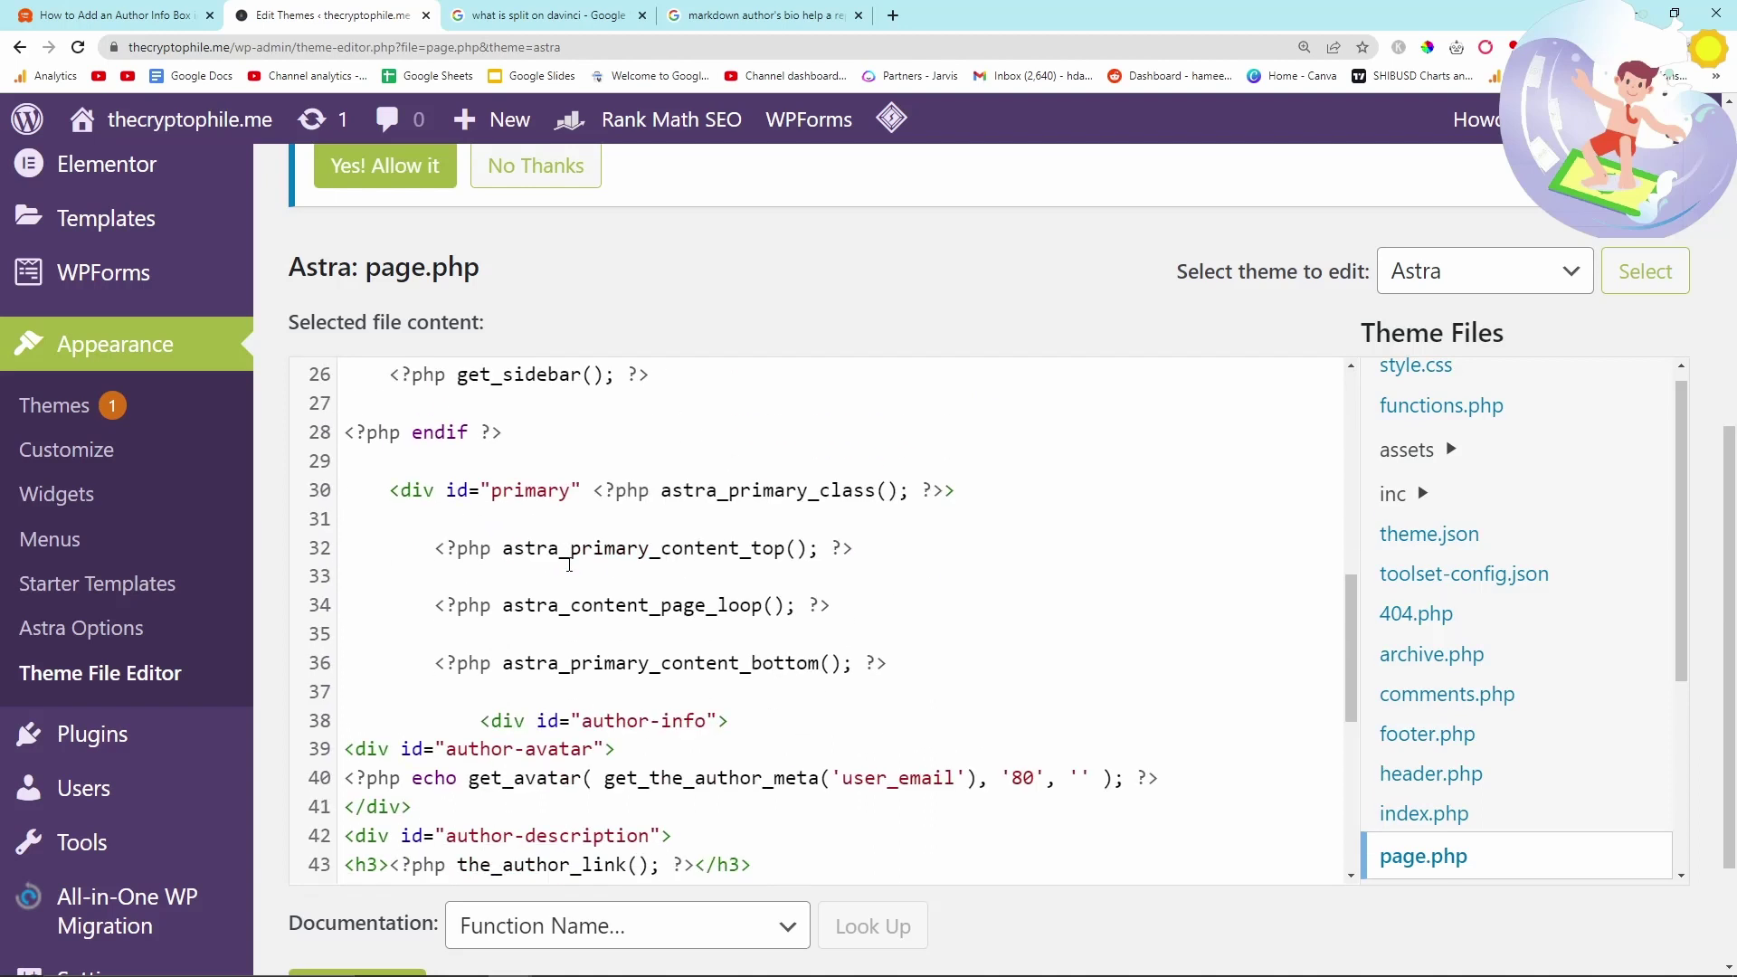
scroll(536, 742, "down", 1)
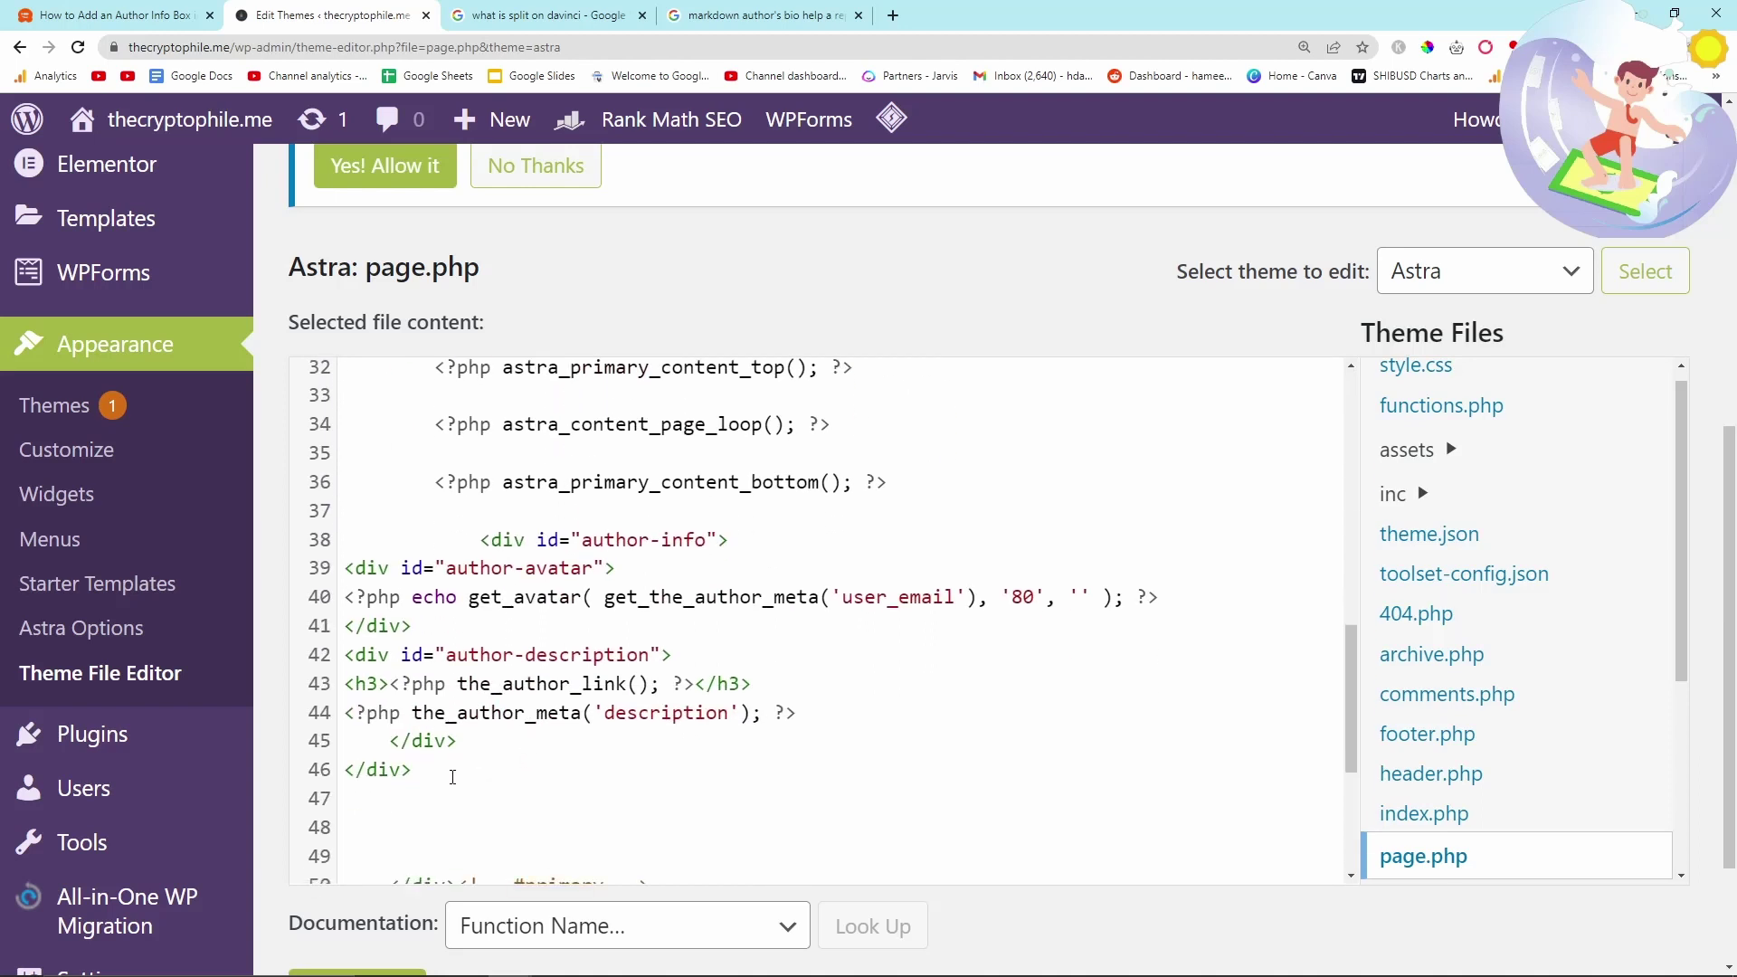
left_click_drag(448, 776, 441, 527)
key("ctrl+c")
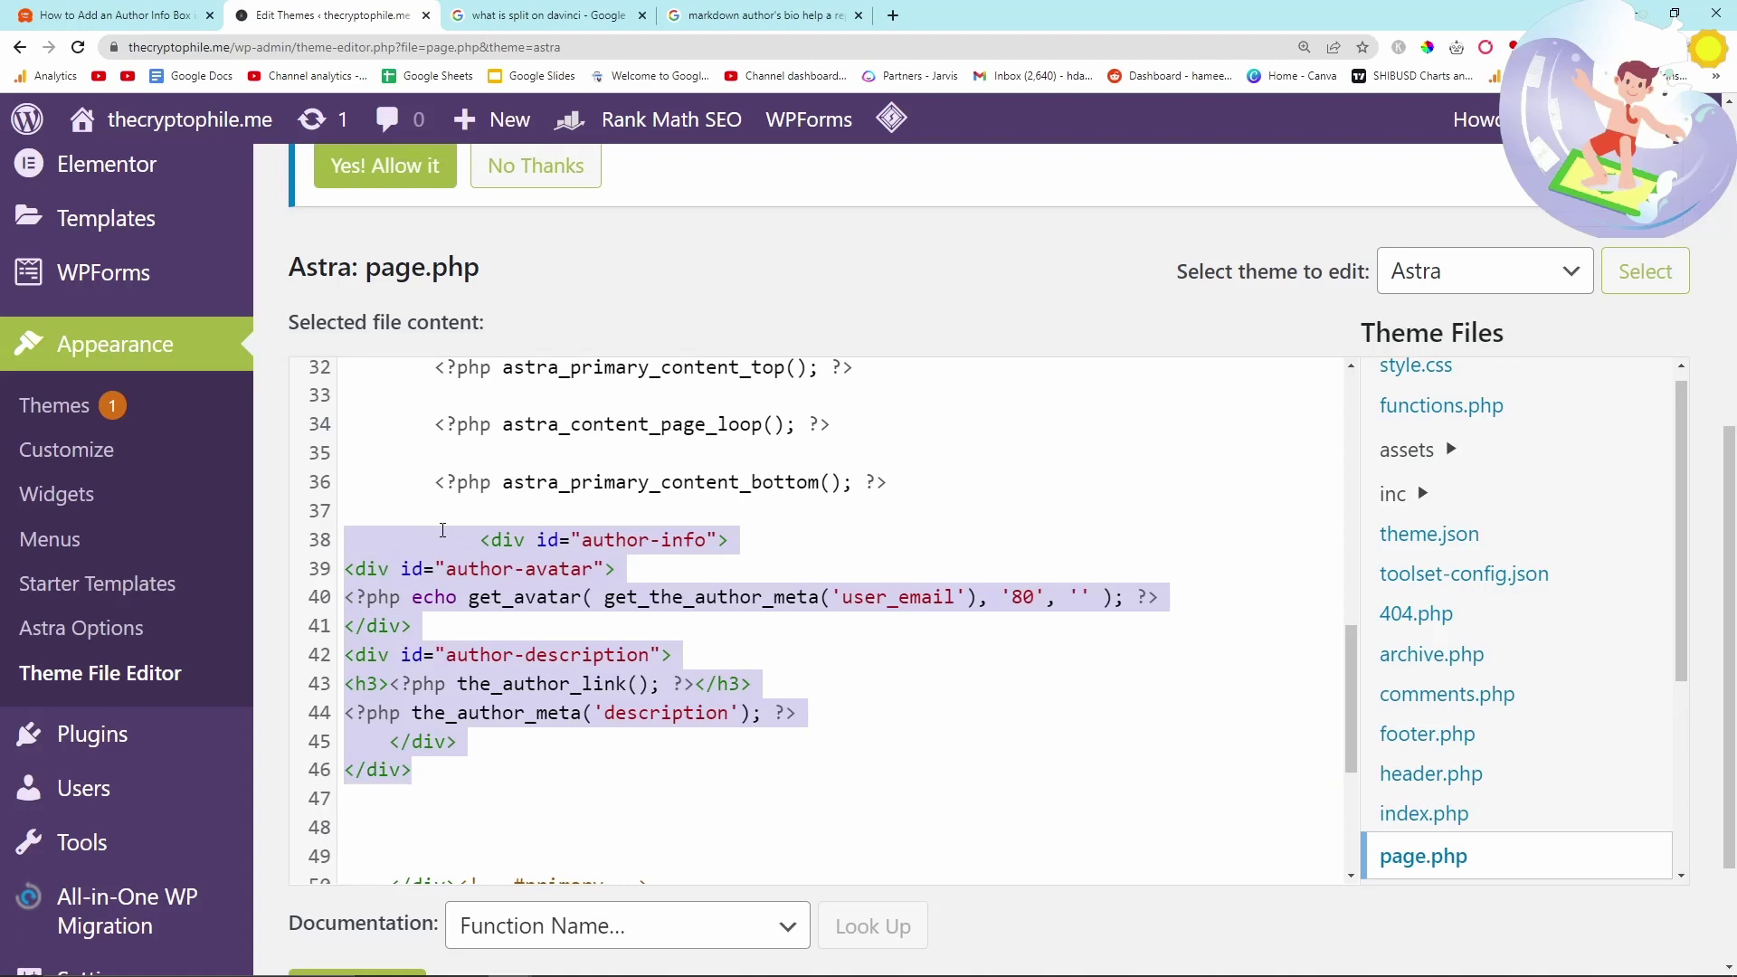
key("BackSpace")
key("BackSpace")
key("BackSpace")
- Paste the author-info block after astra_primary_content_bottom() on line 36, removing the extra blank line
scroll(598, 597, "up", 1)
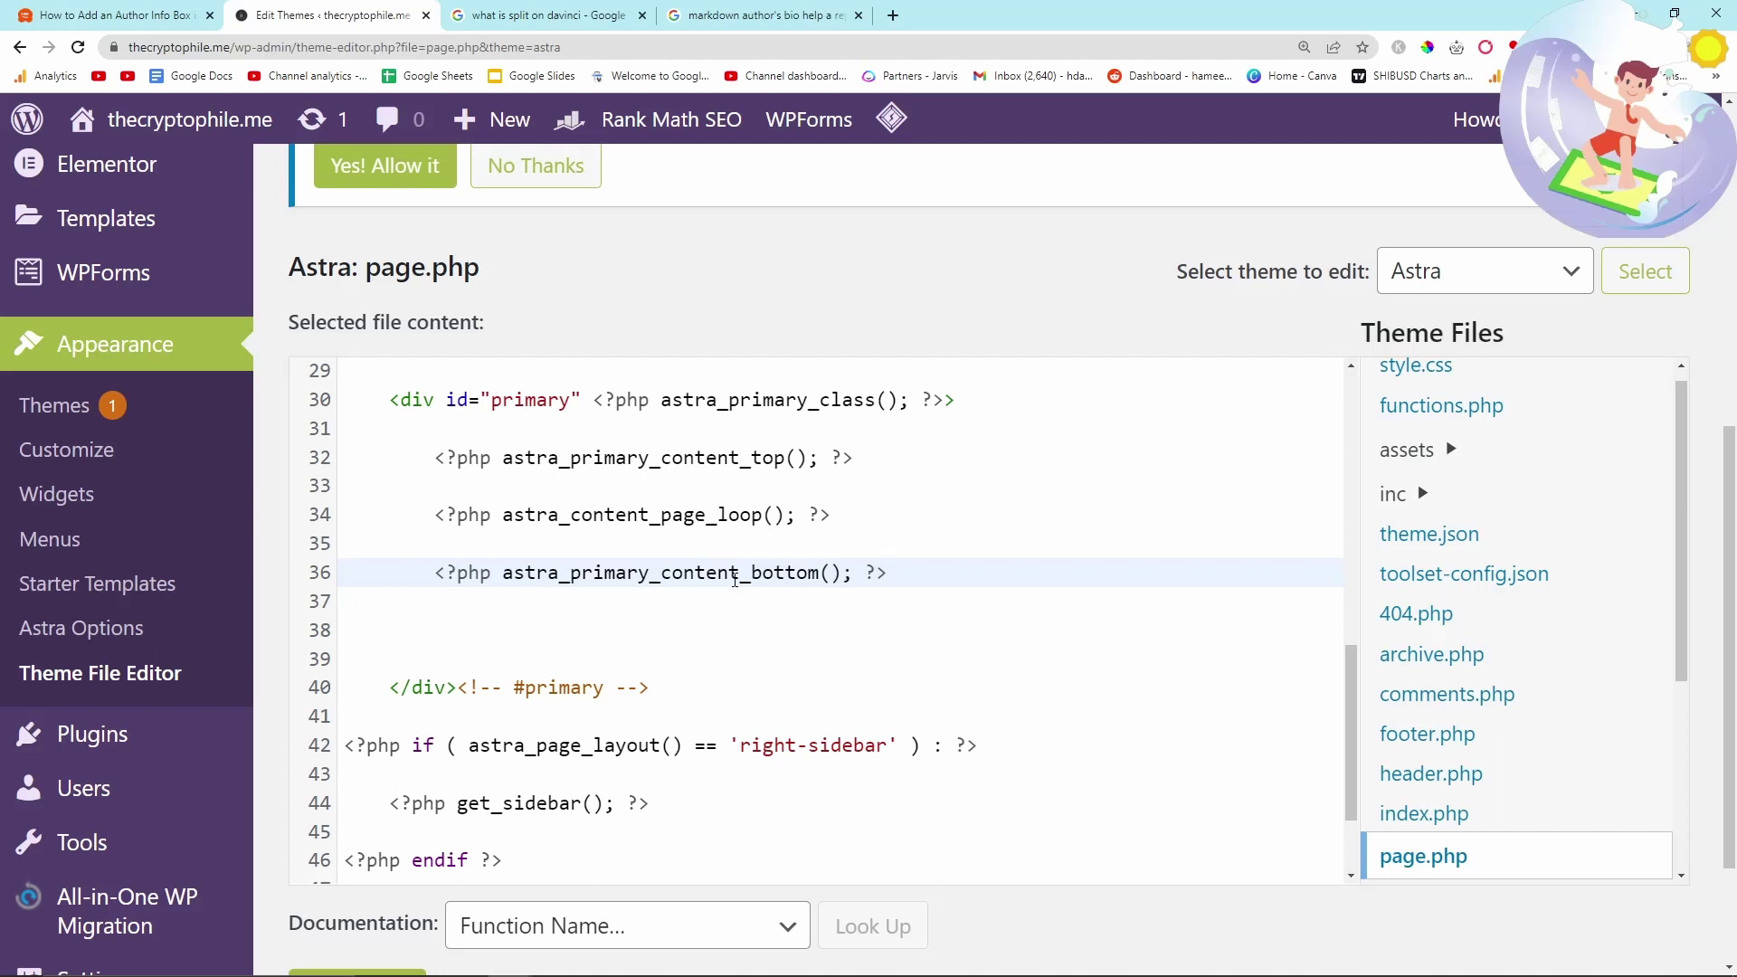
left_click_drag(436, 573, 891, 573)
left_click(902, 576)
left_click_drag(820, 574, 661, 573)
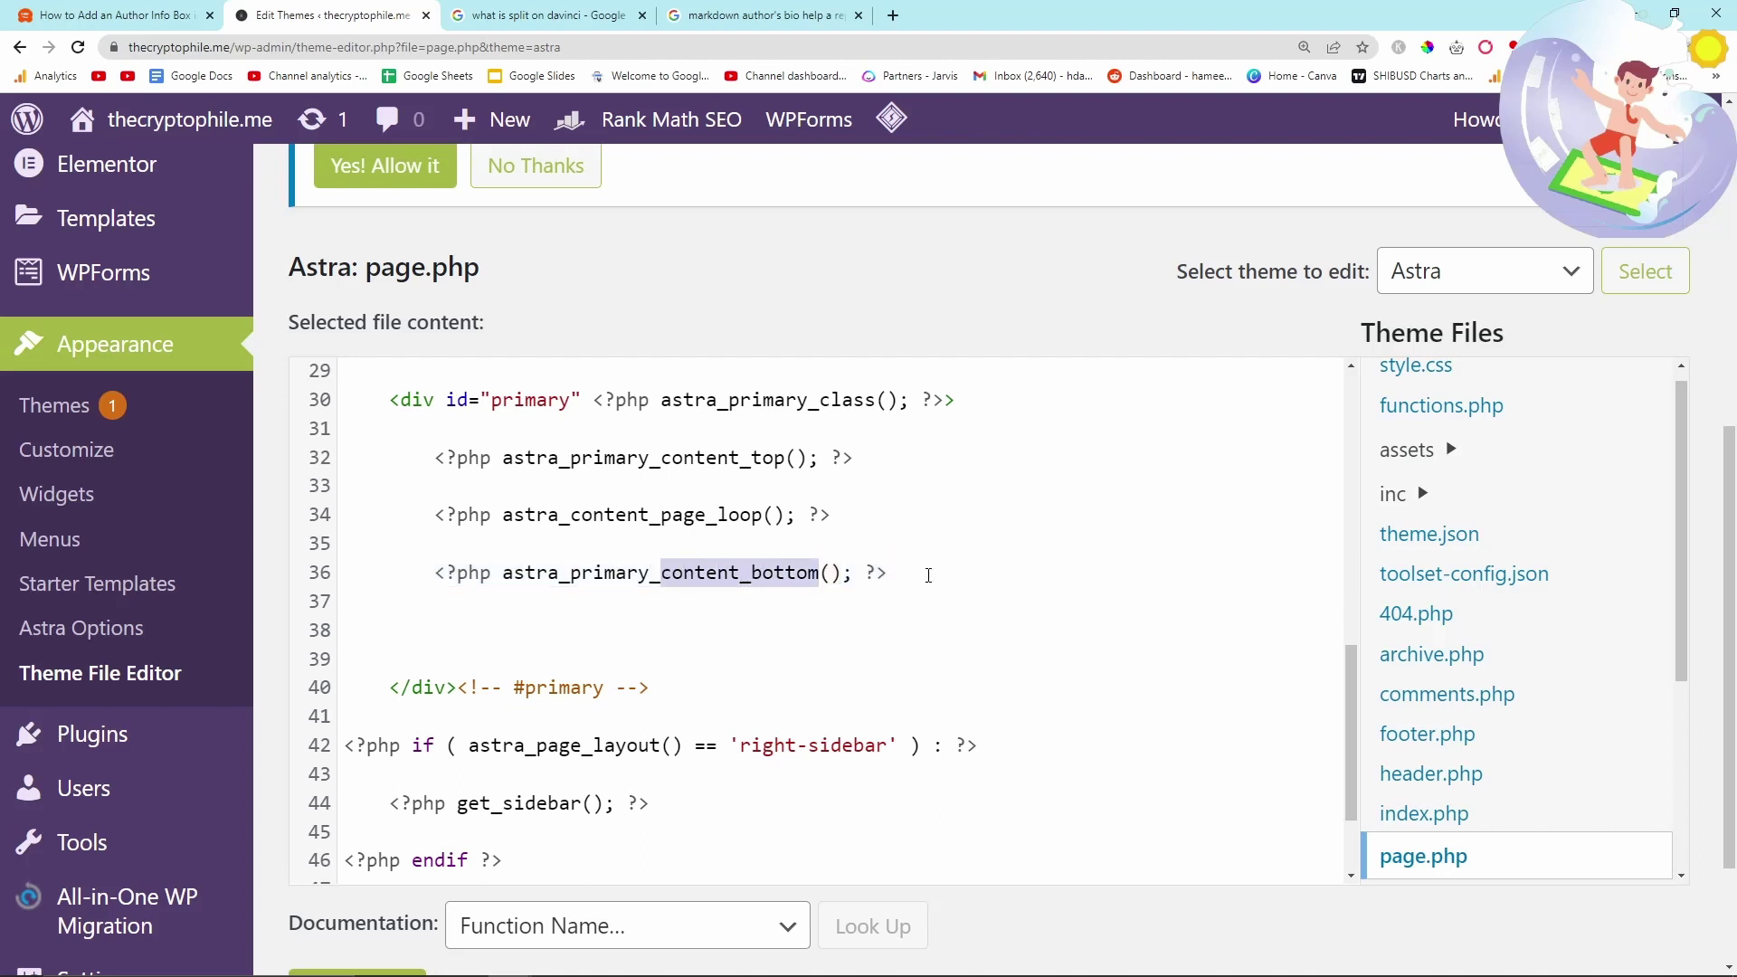
left_click(928, 576)
key("Return")
key("Return")
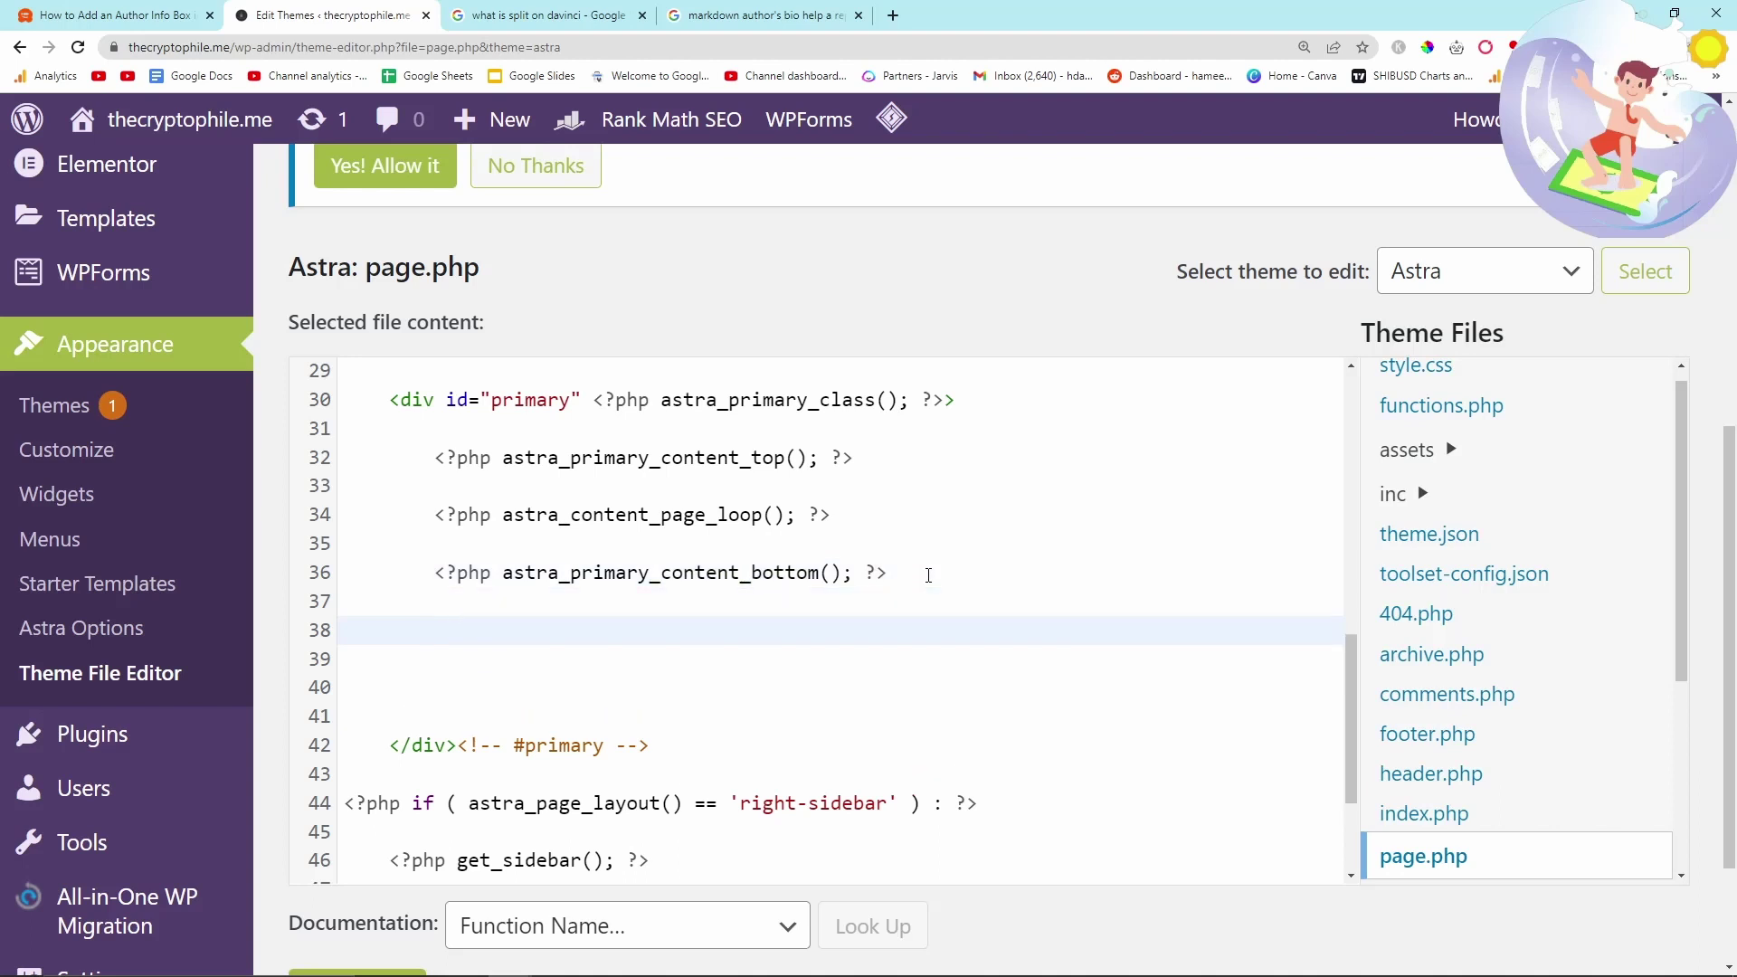
key("ctrl+v")
scroll(671, 650, "down", 1)
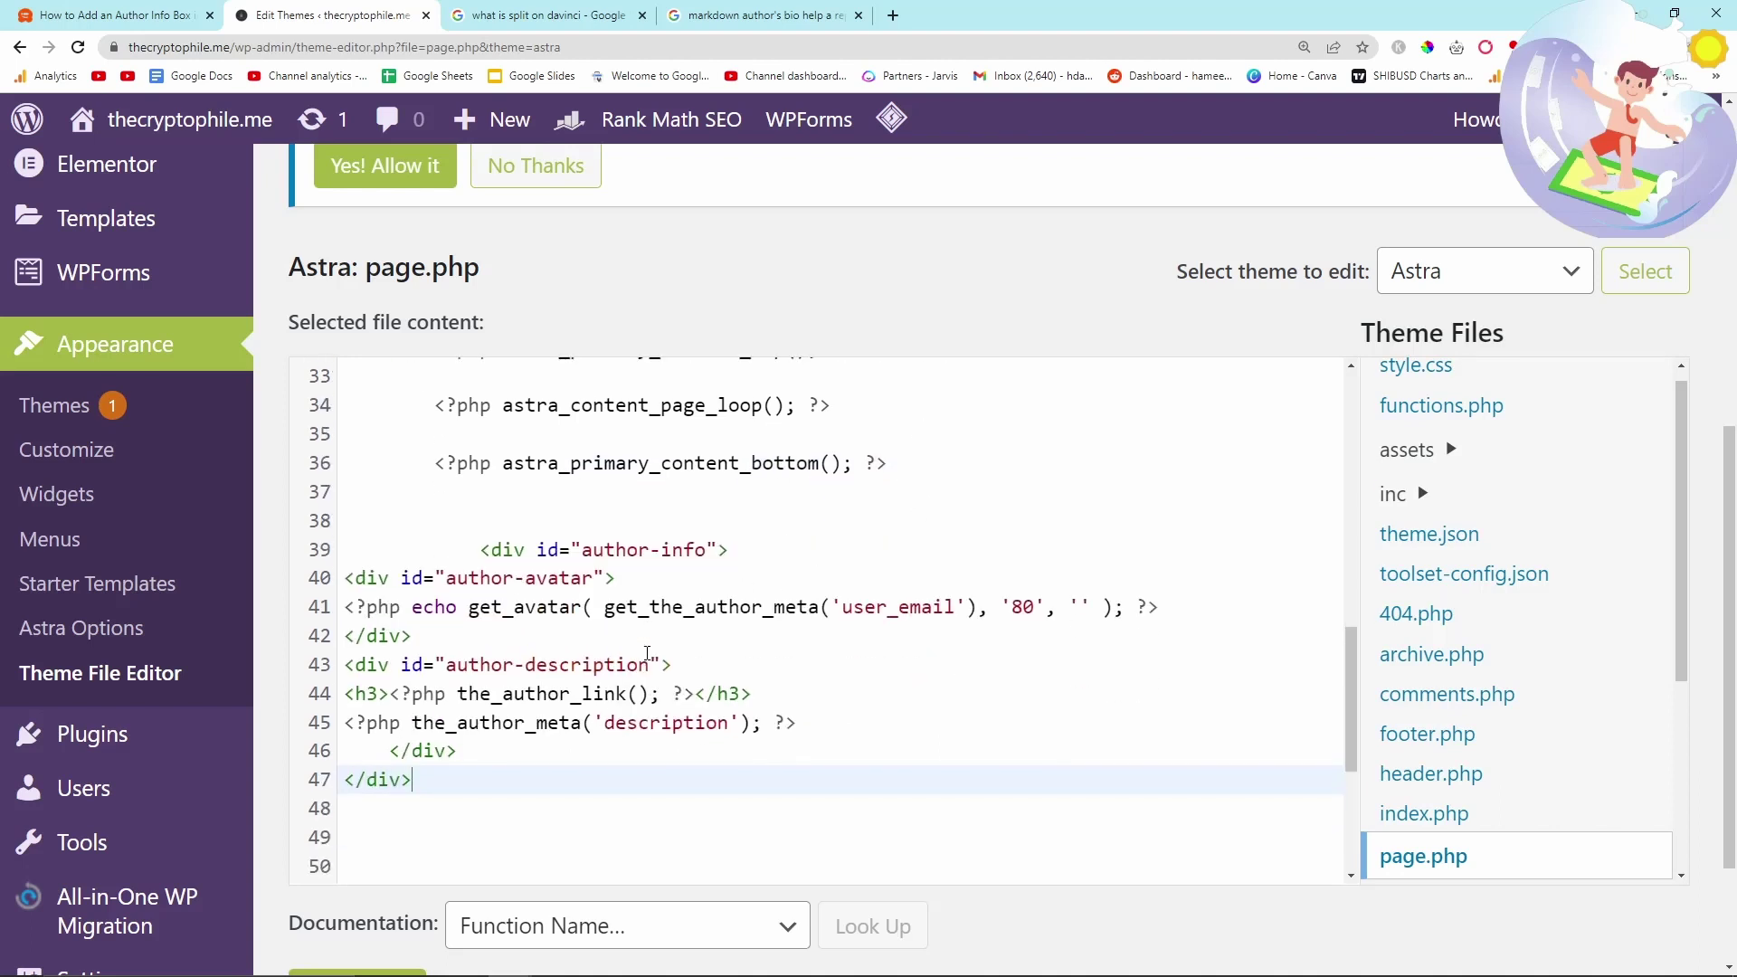
left_click(494, 517)
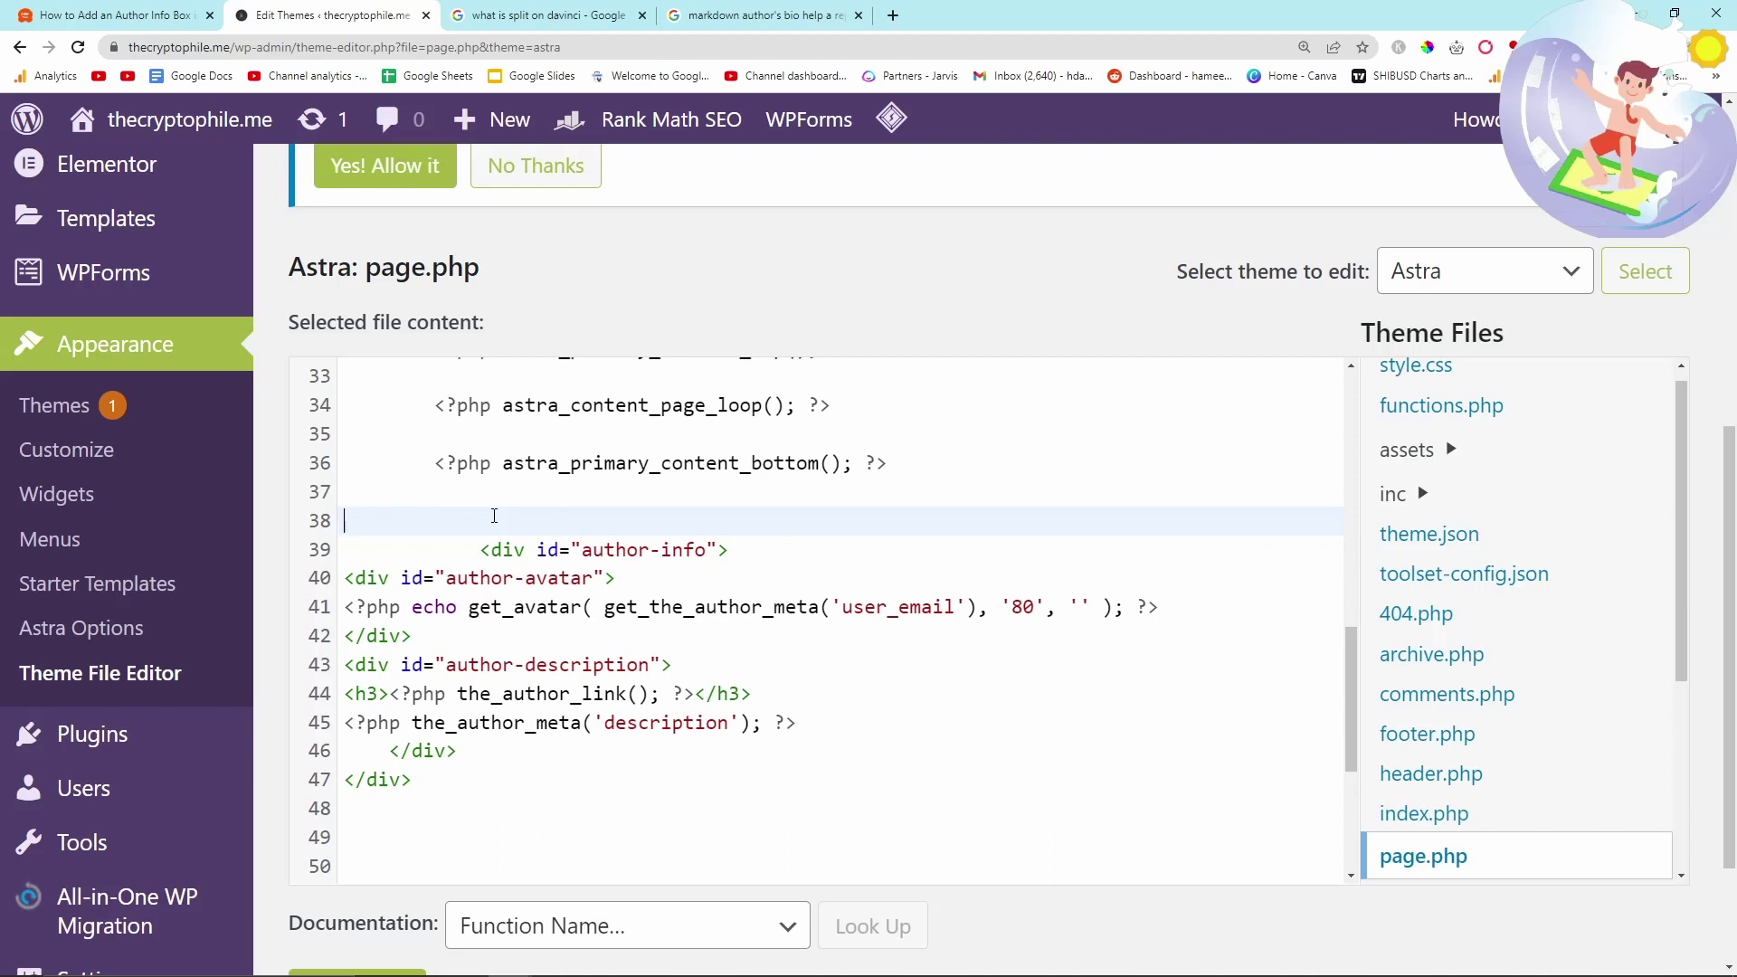
key("BackSpace")
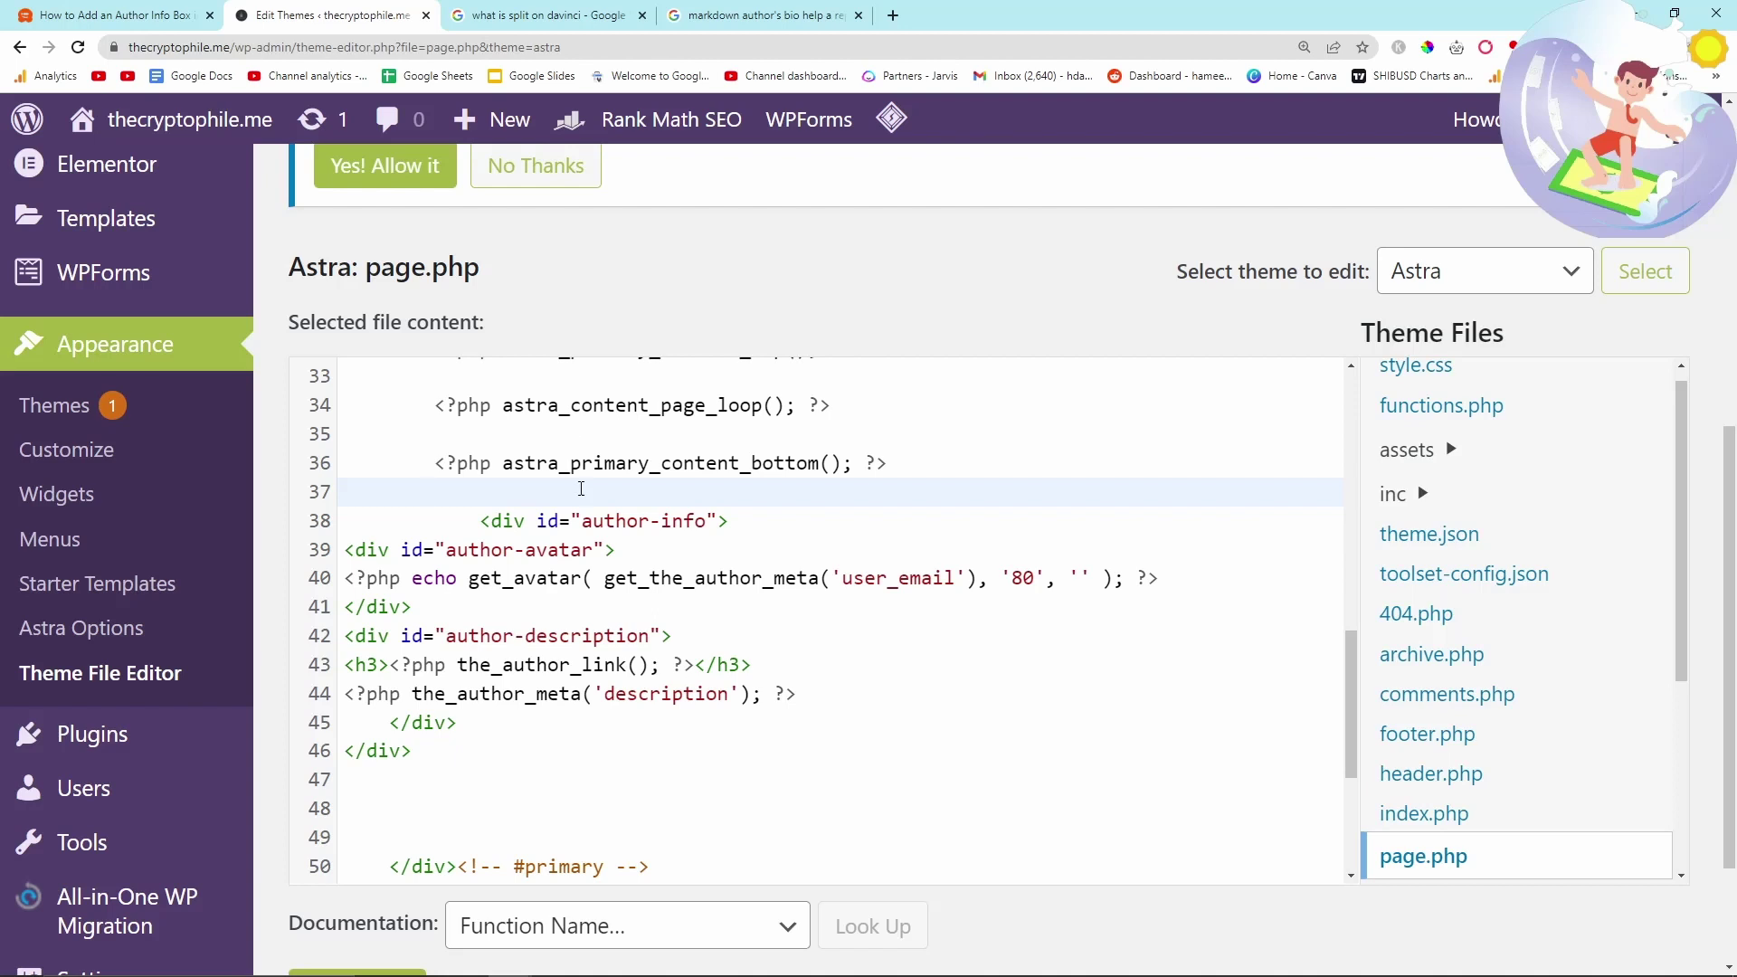
- Review the moved author-info block and save page.php with Update File
scroll(581, 488, "down", 1)
scroll(419, 730, "up", 1)
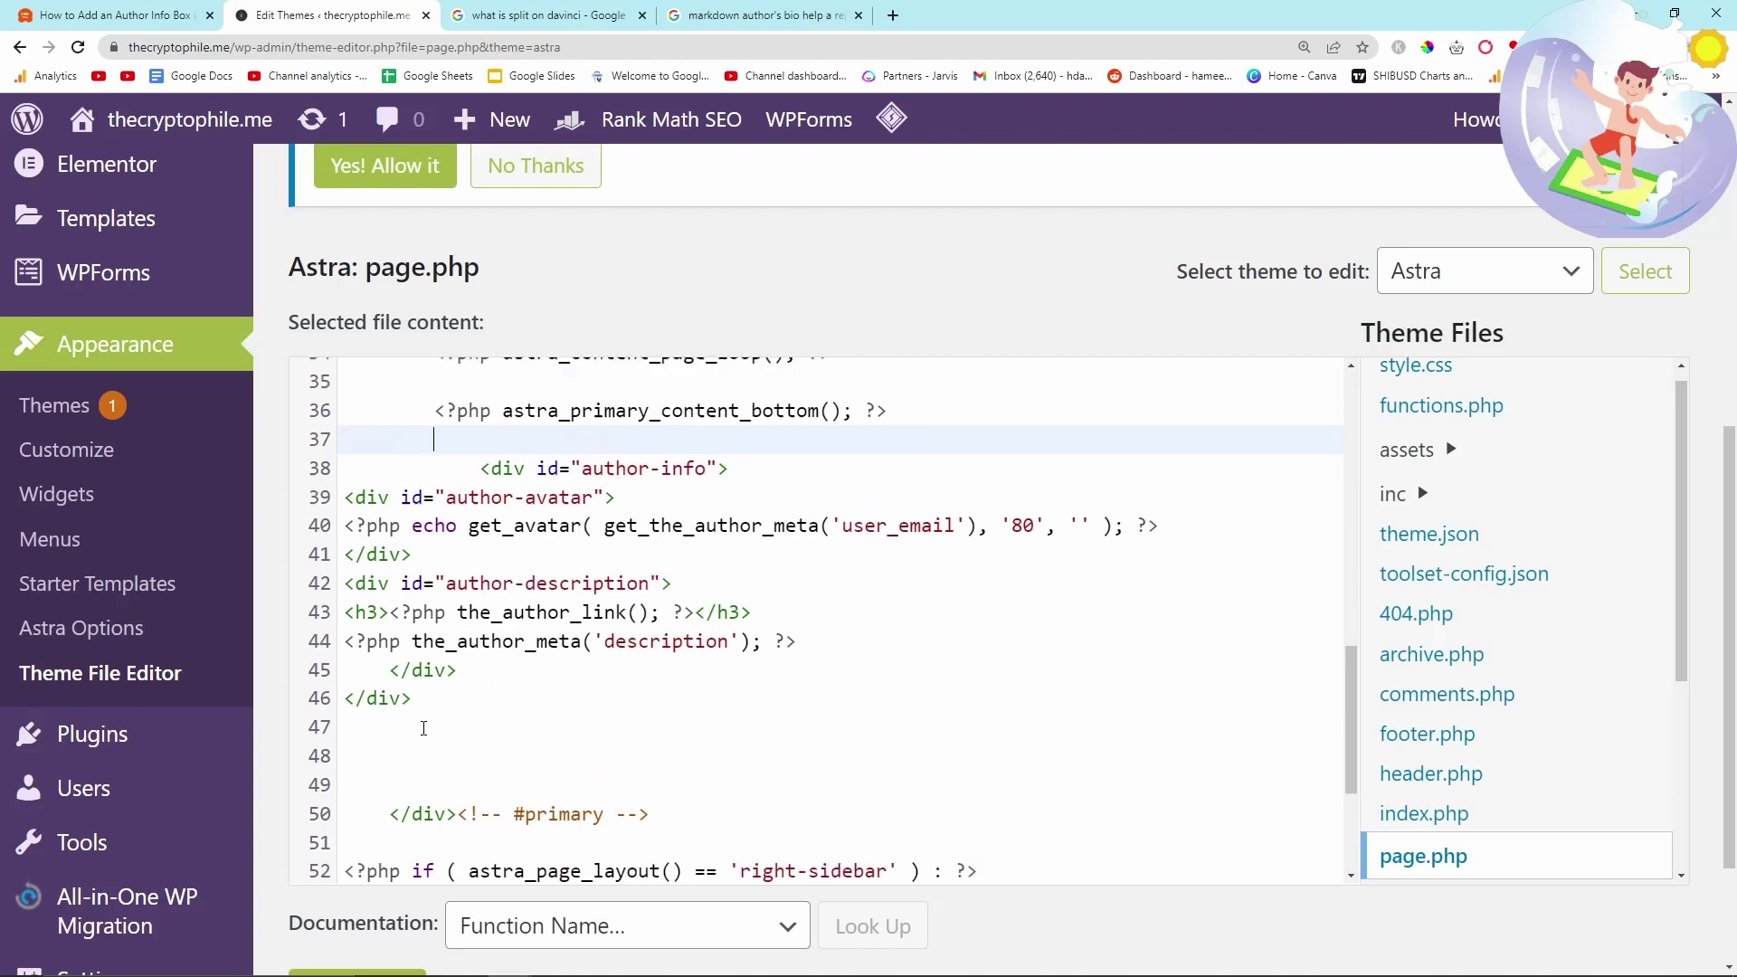
left_click_drag(418, 751, 447, 536)
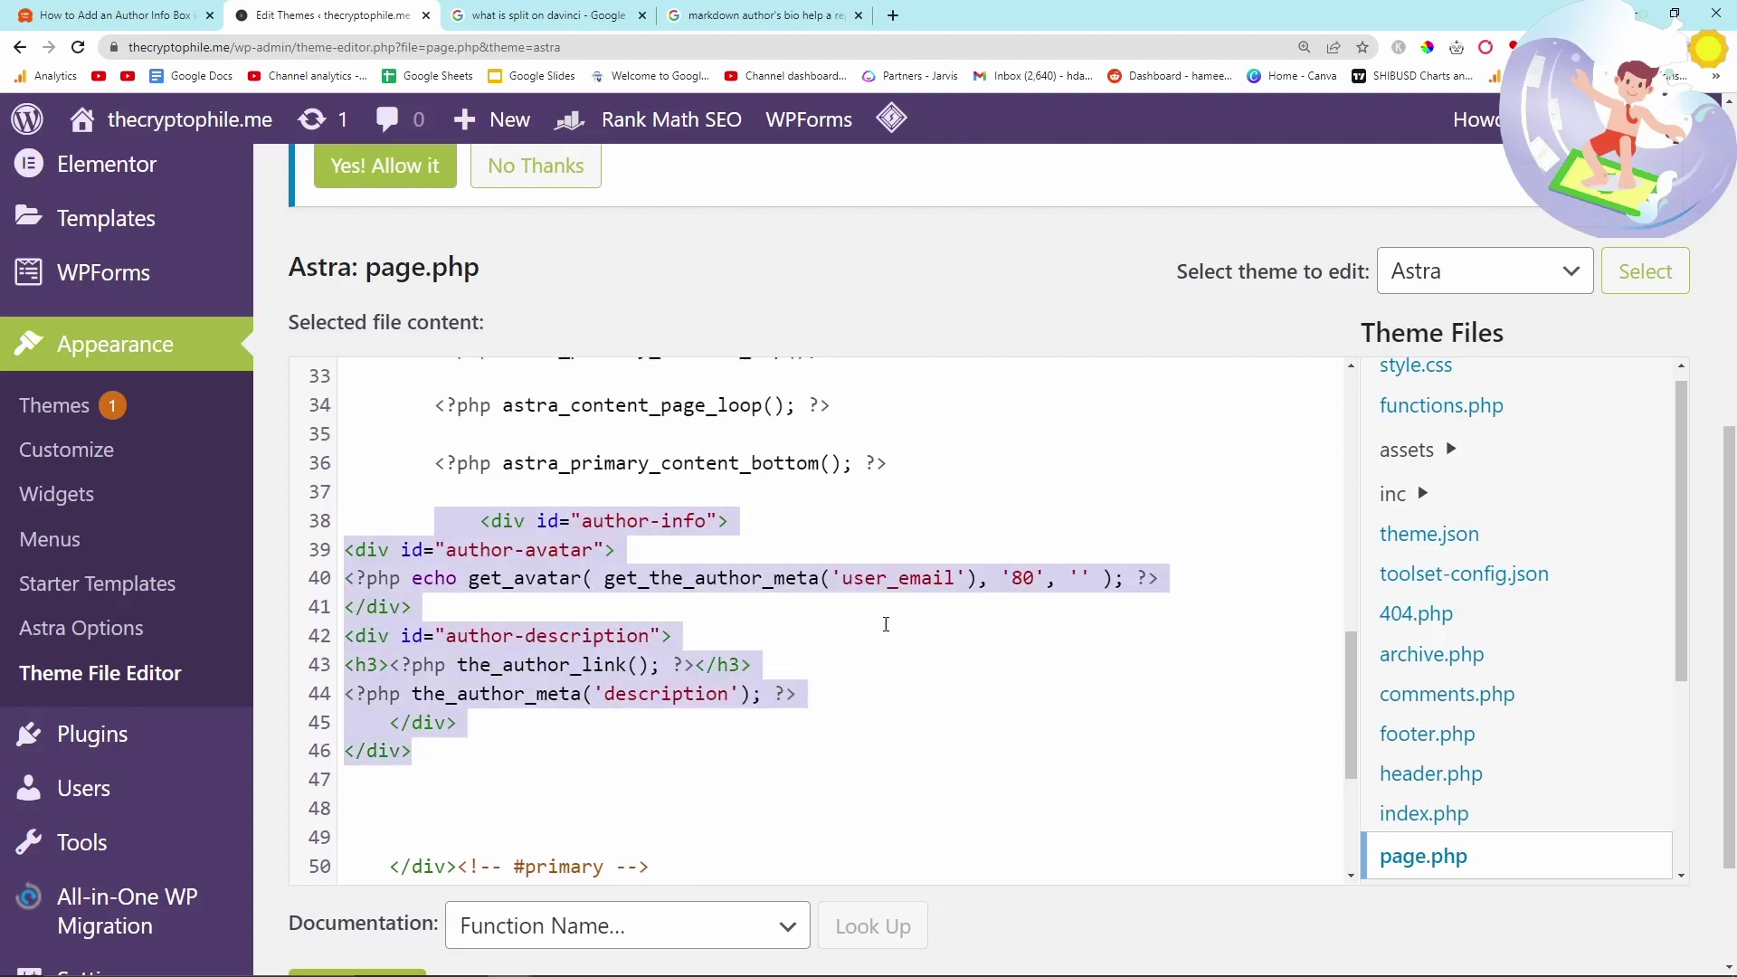
left_click(872, 634)
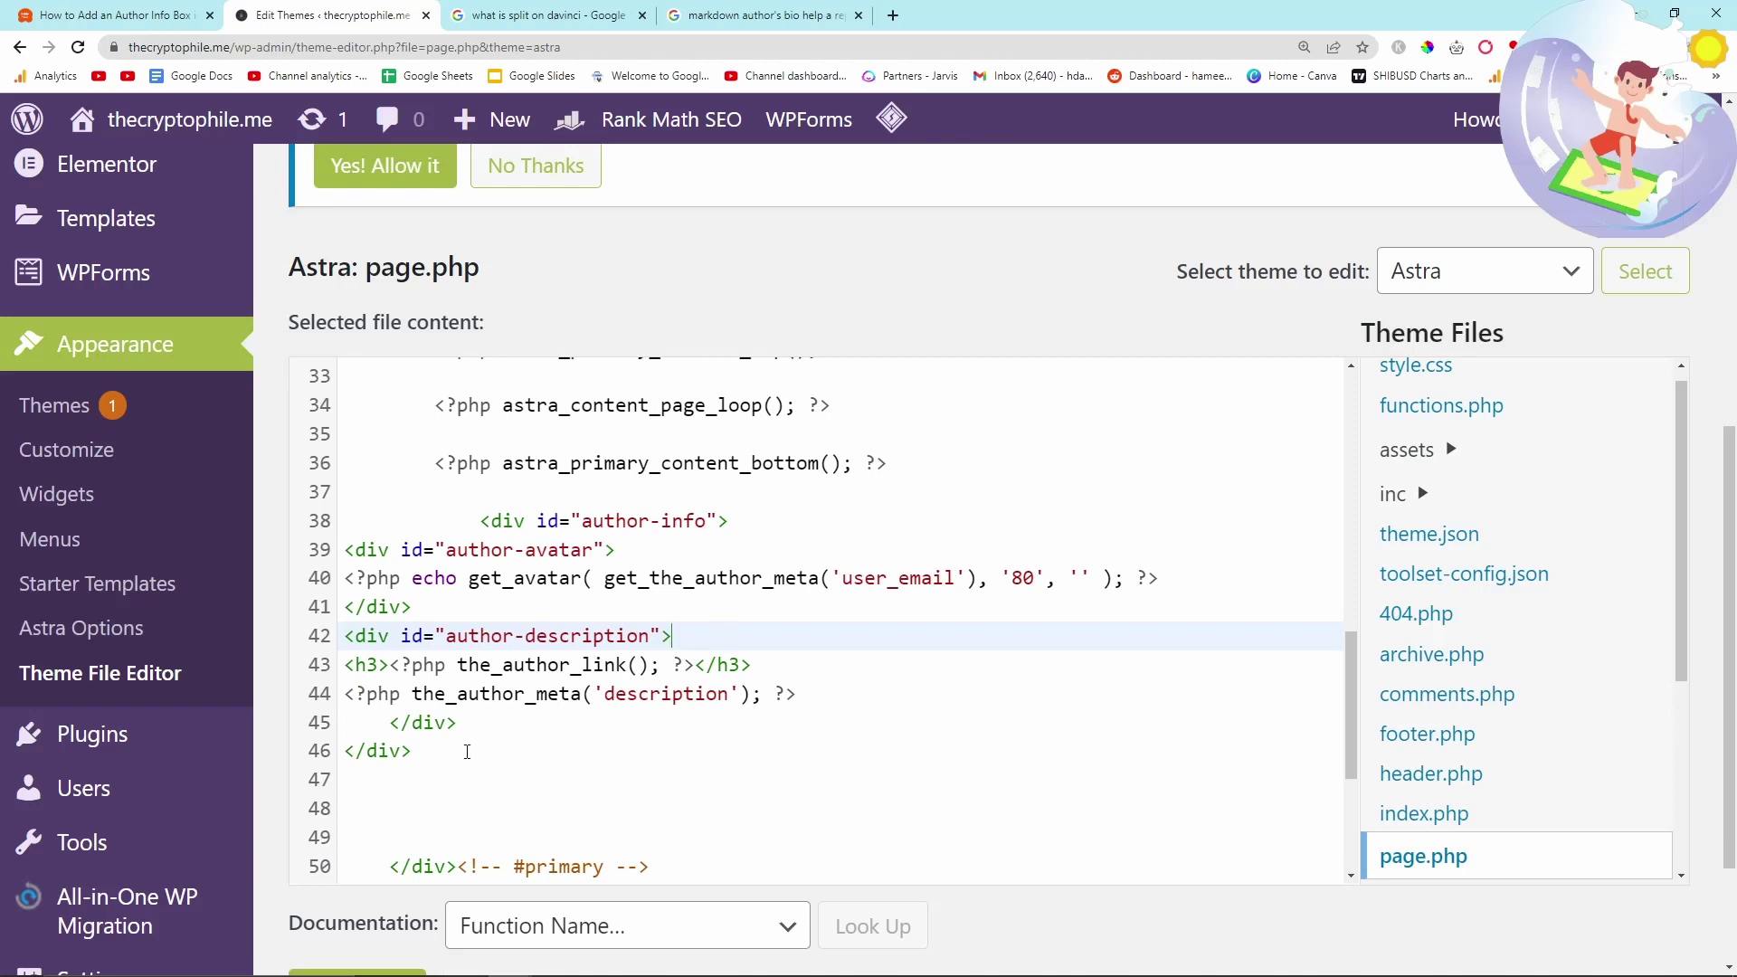
left_click_drag(466, 751, 470, 534)
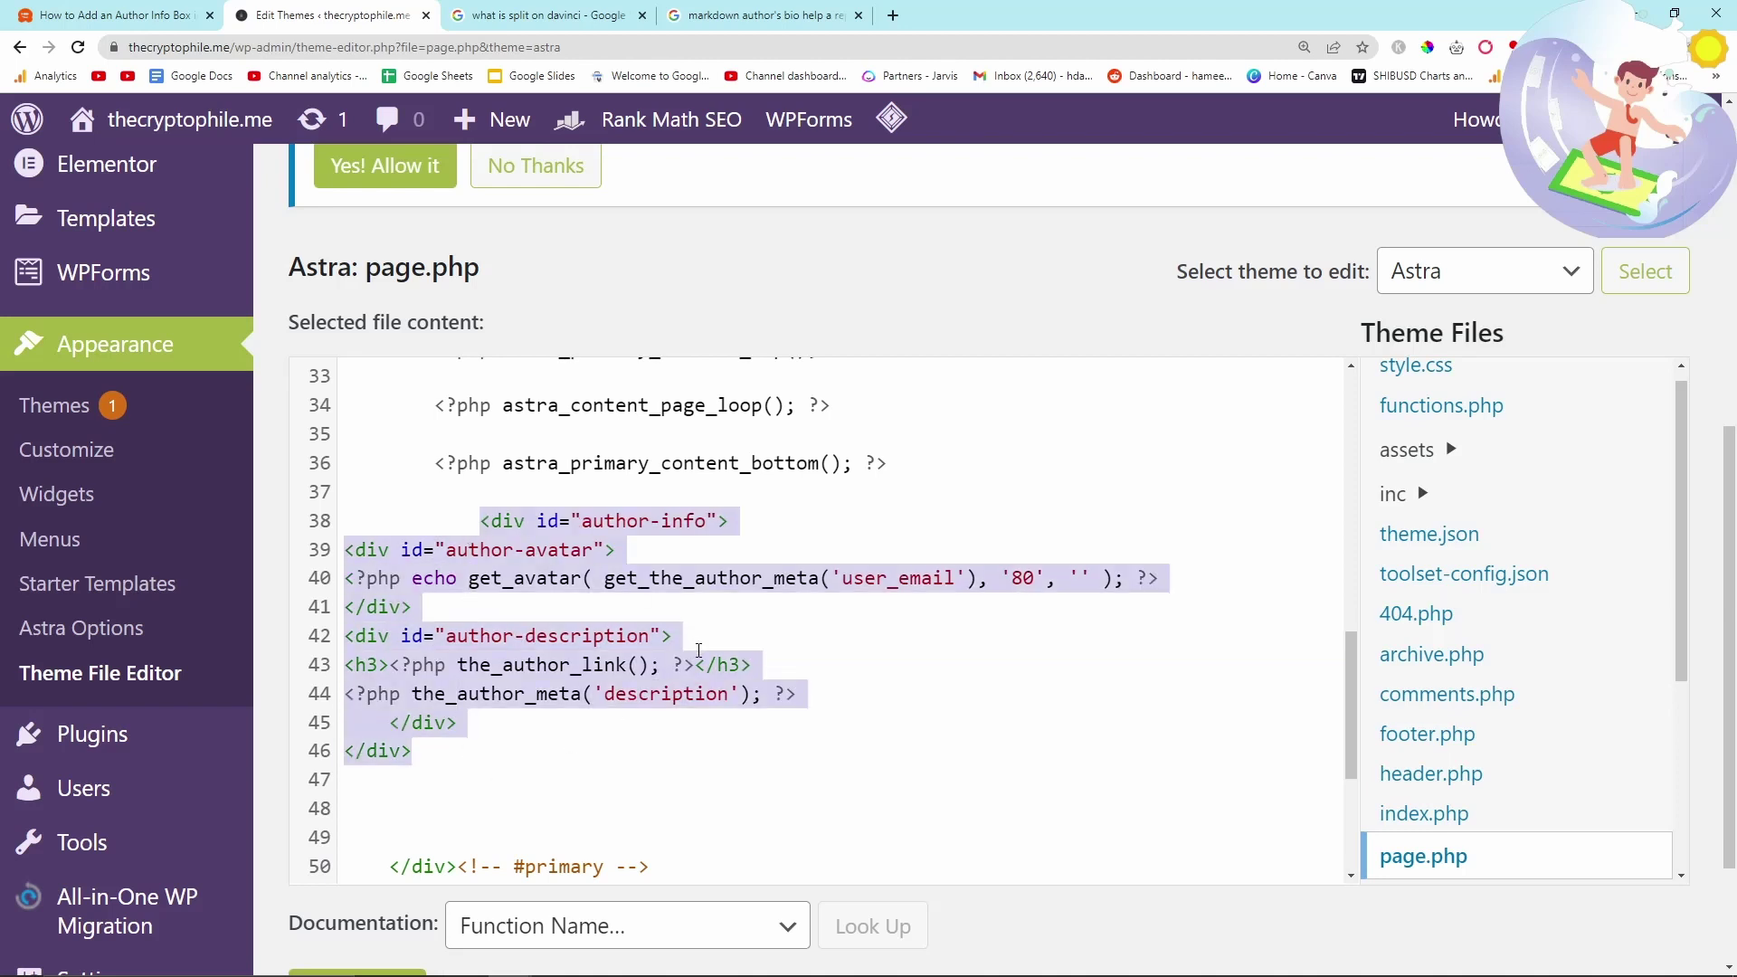
scroll(699, 650, "down", 1)
scroll(699, 650, "down", 5)
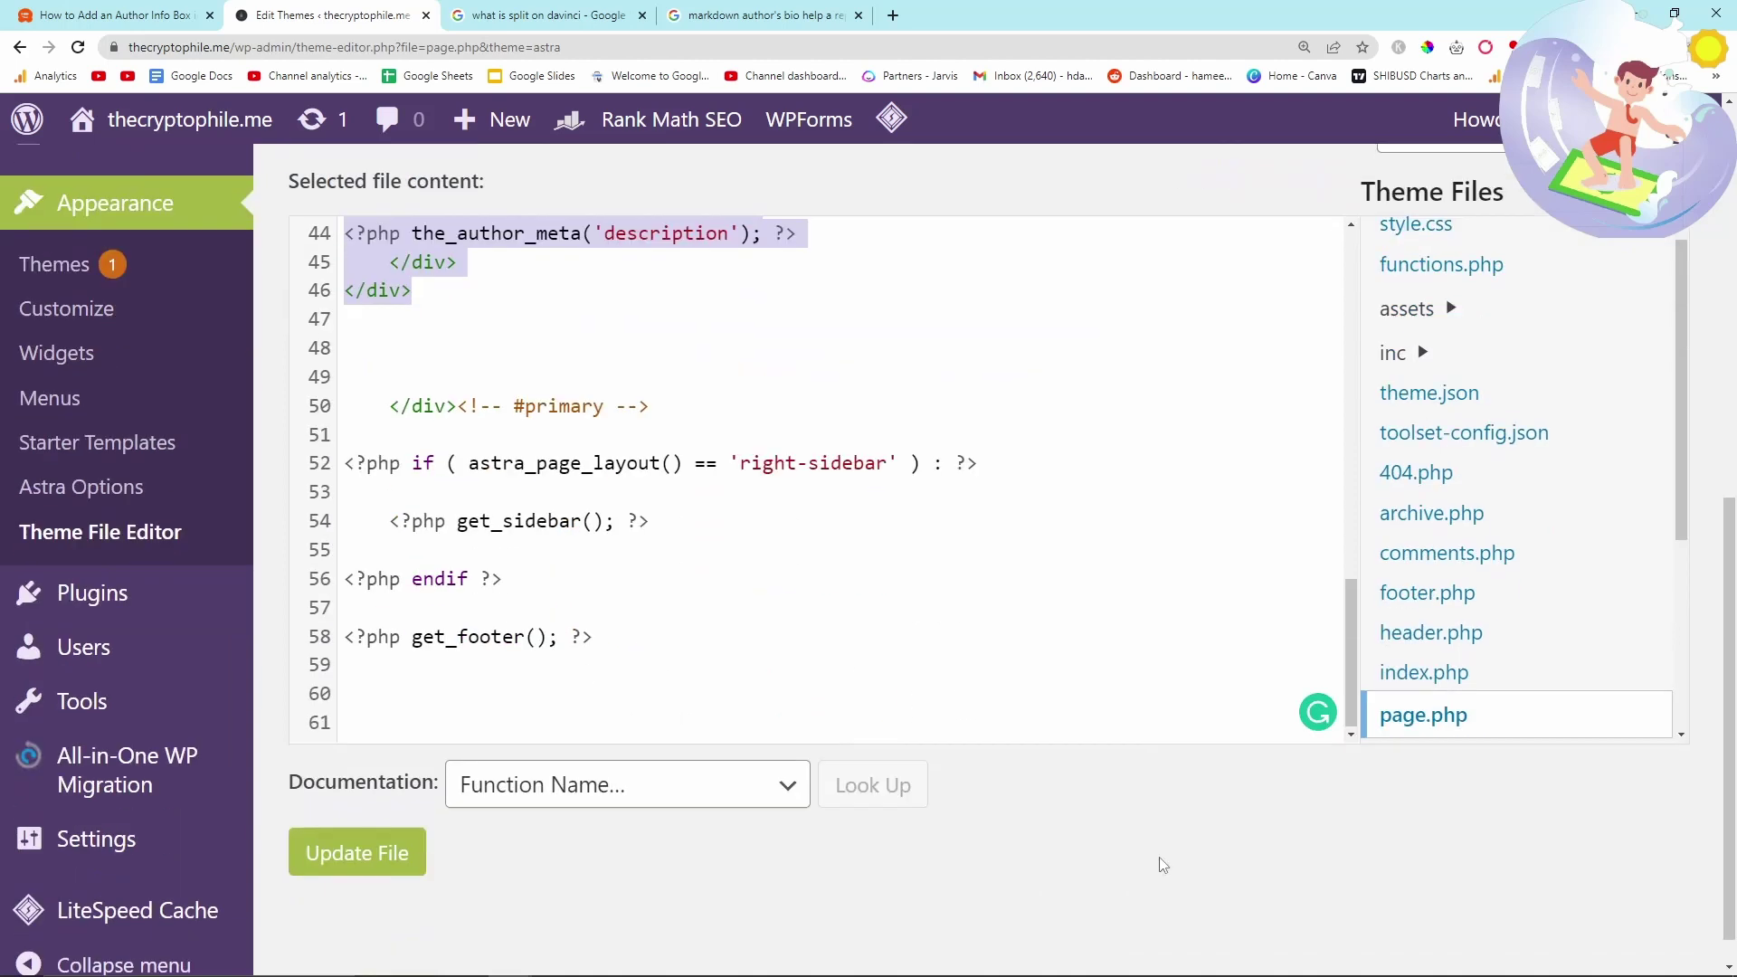
left_click(394, 817)
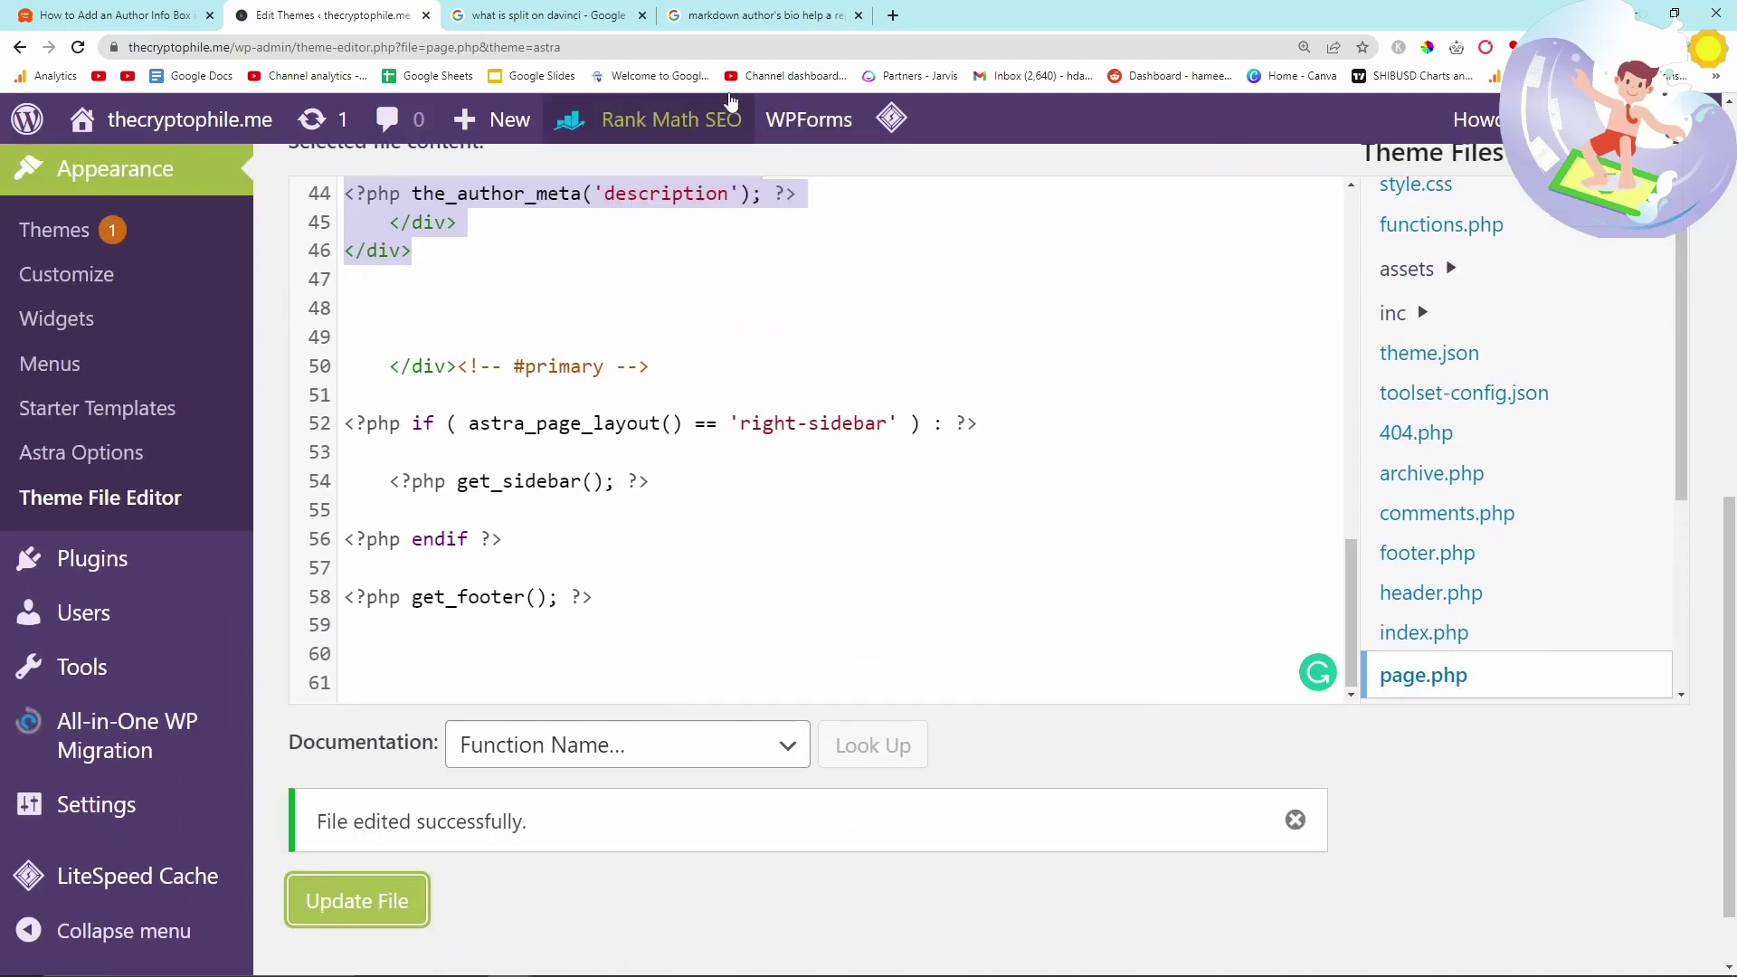
- Open the live How to Install node.js article via thecryptophile.me/dap
left_click(499, 49)
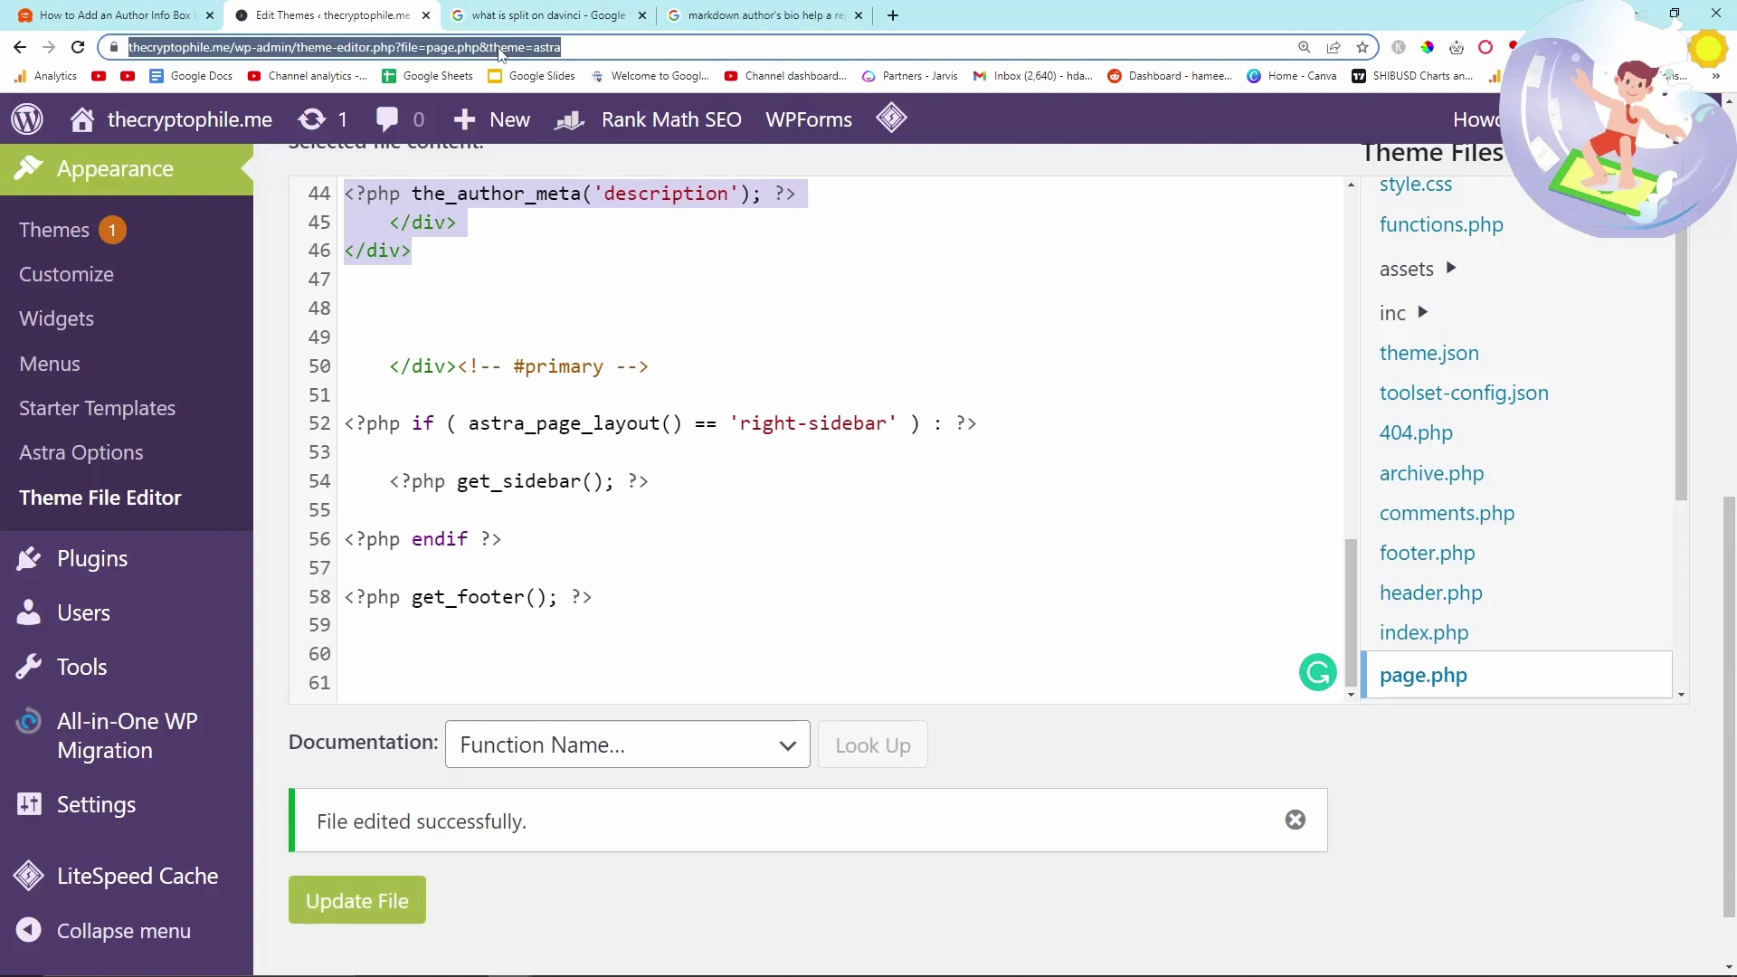
type("thecryptophile.me/")
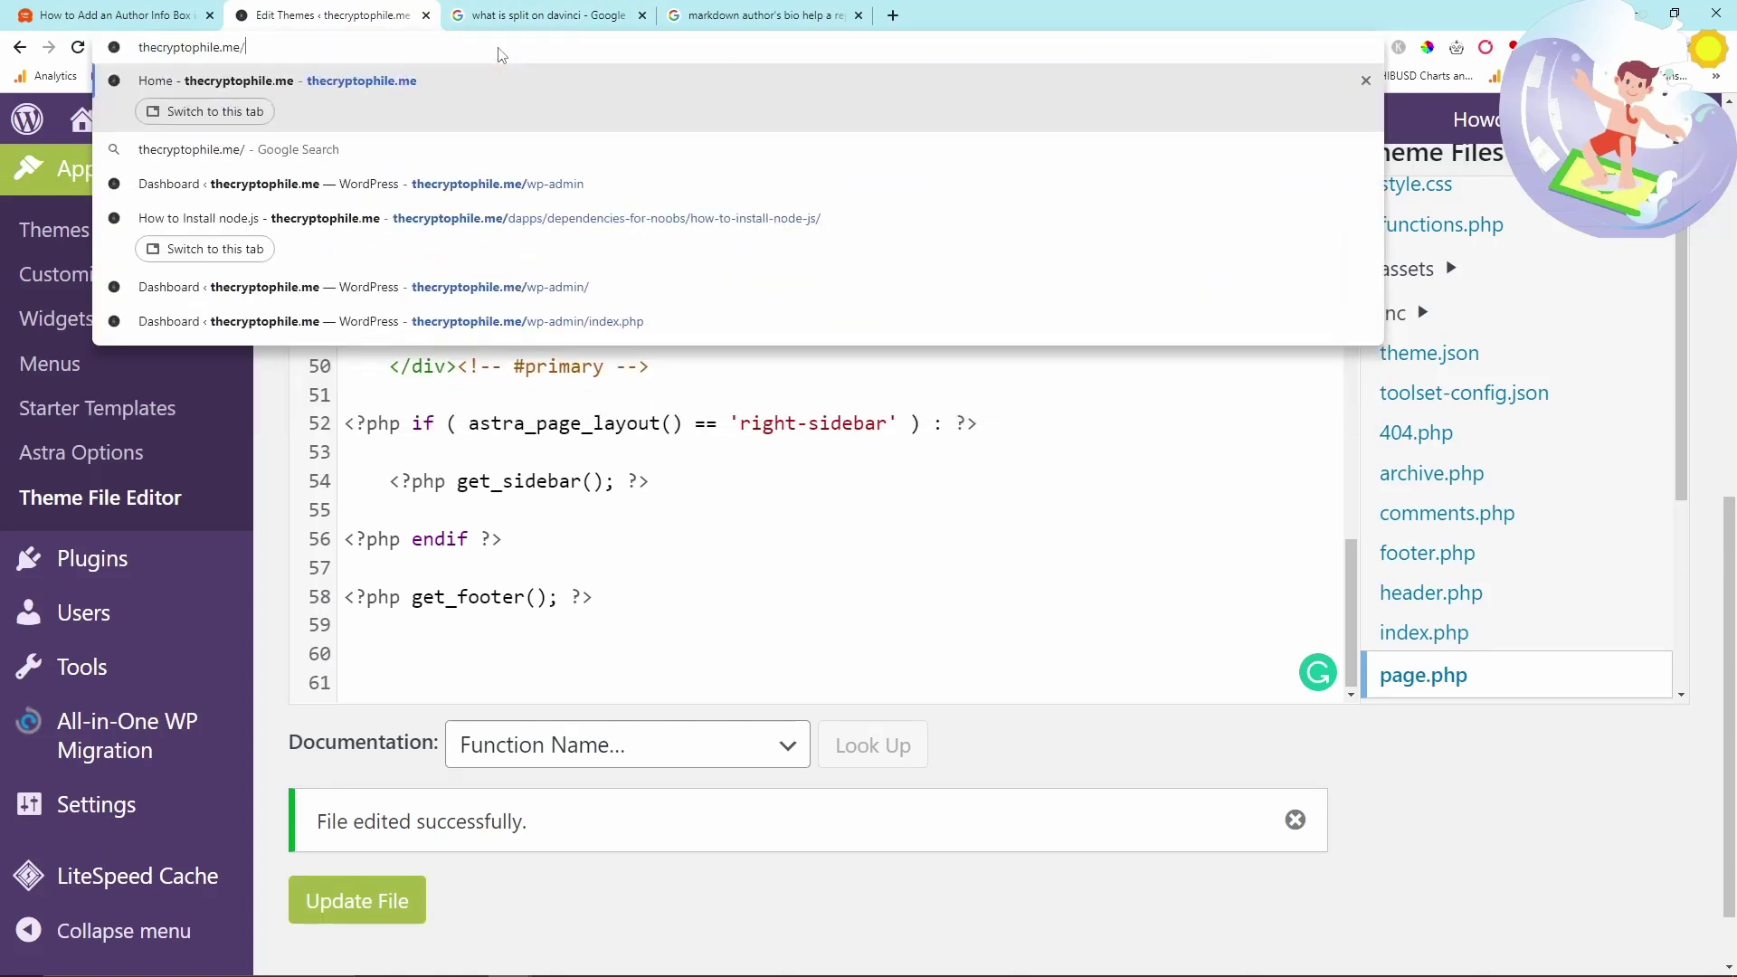
type("dap")
key("Return")
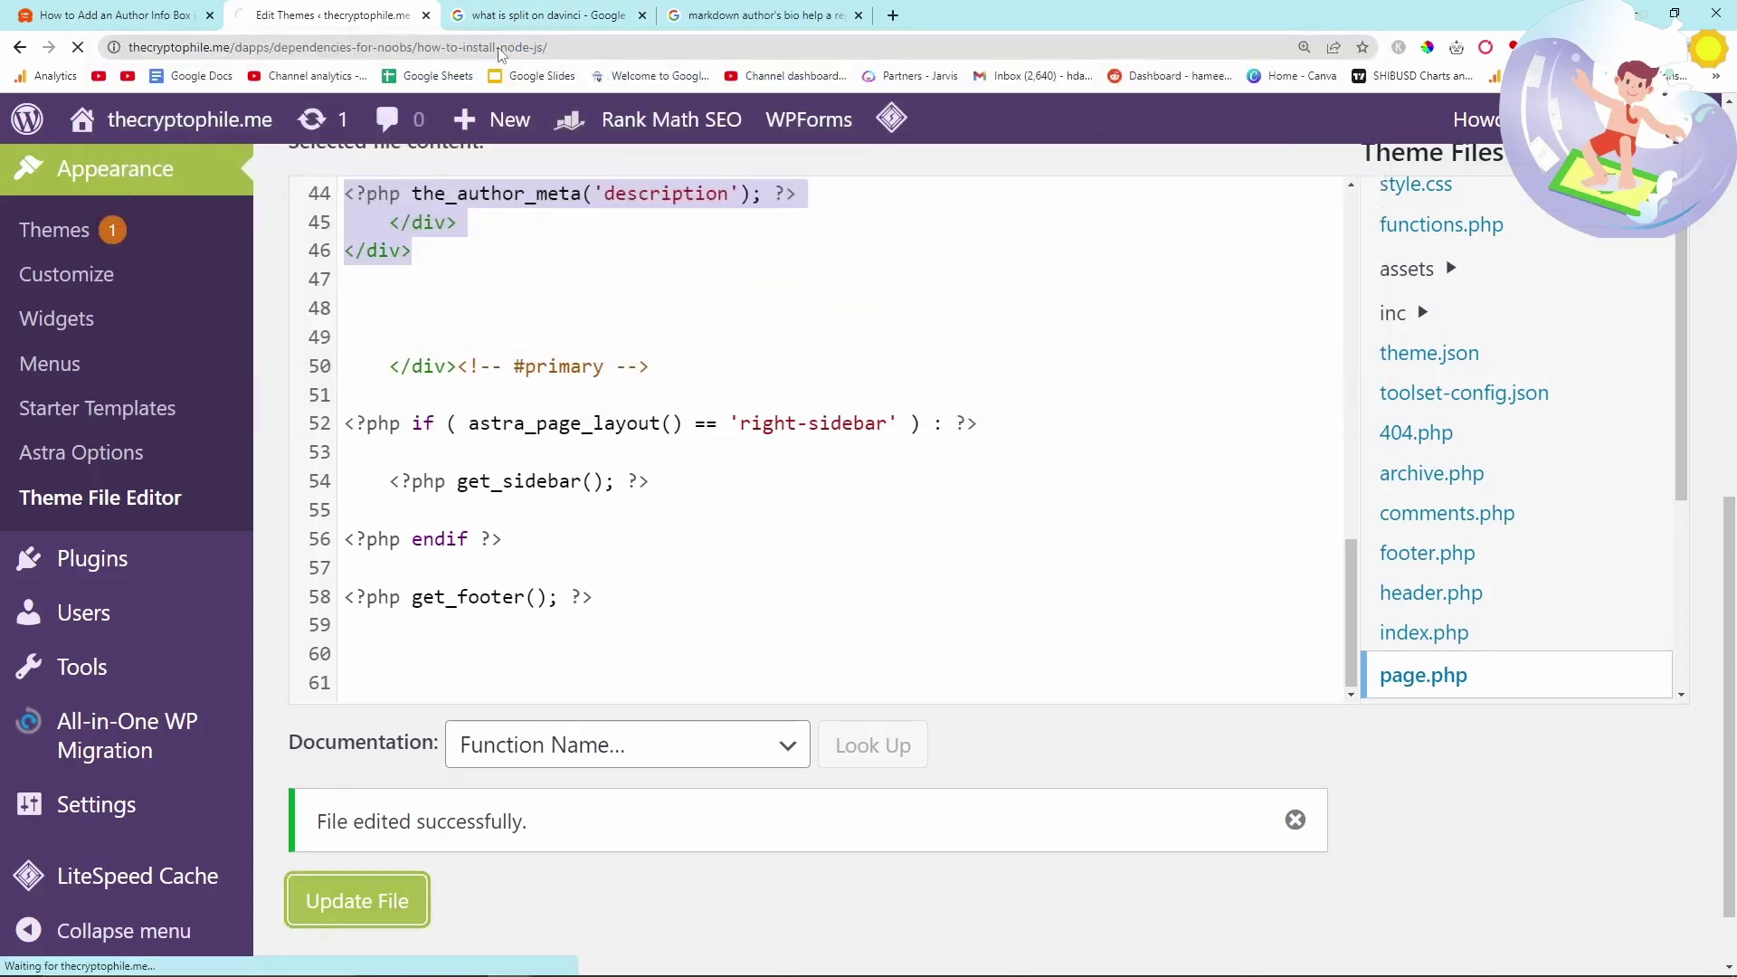
scroll(630, 275, "down", 1)
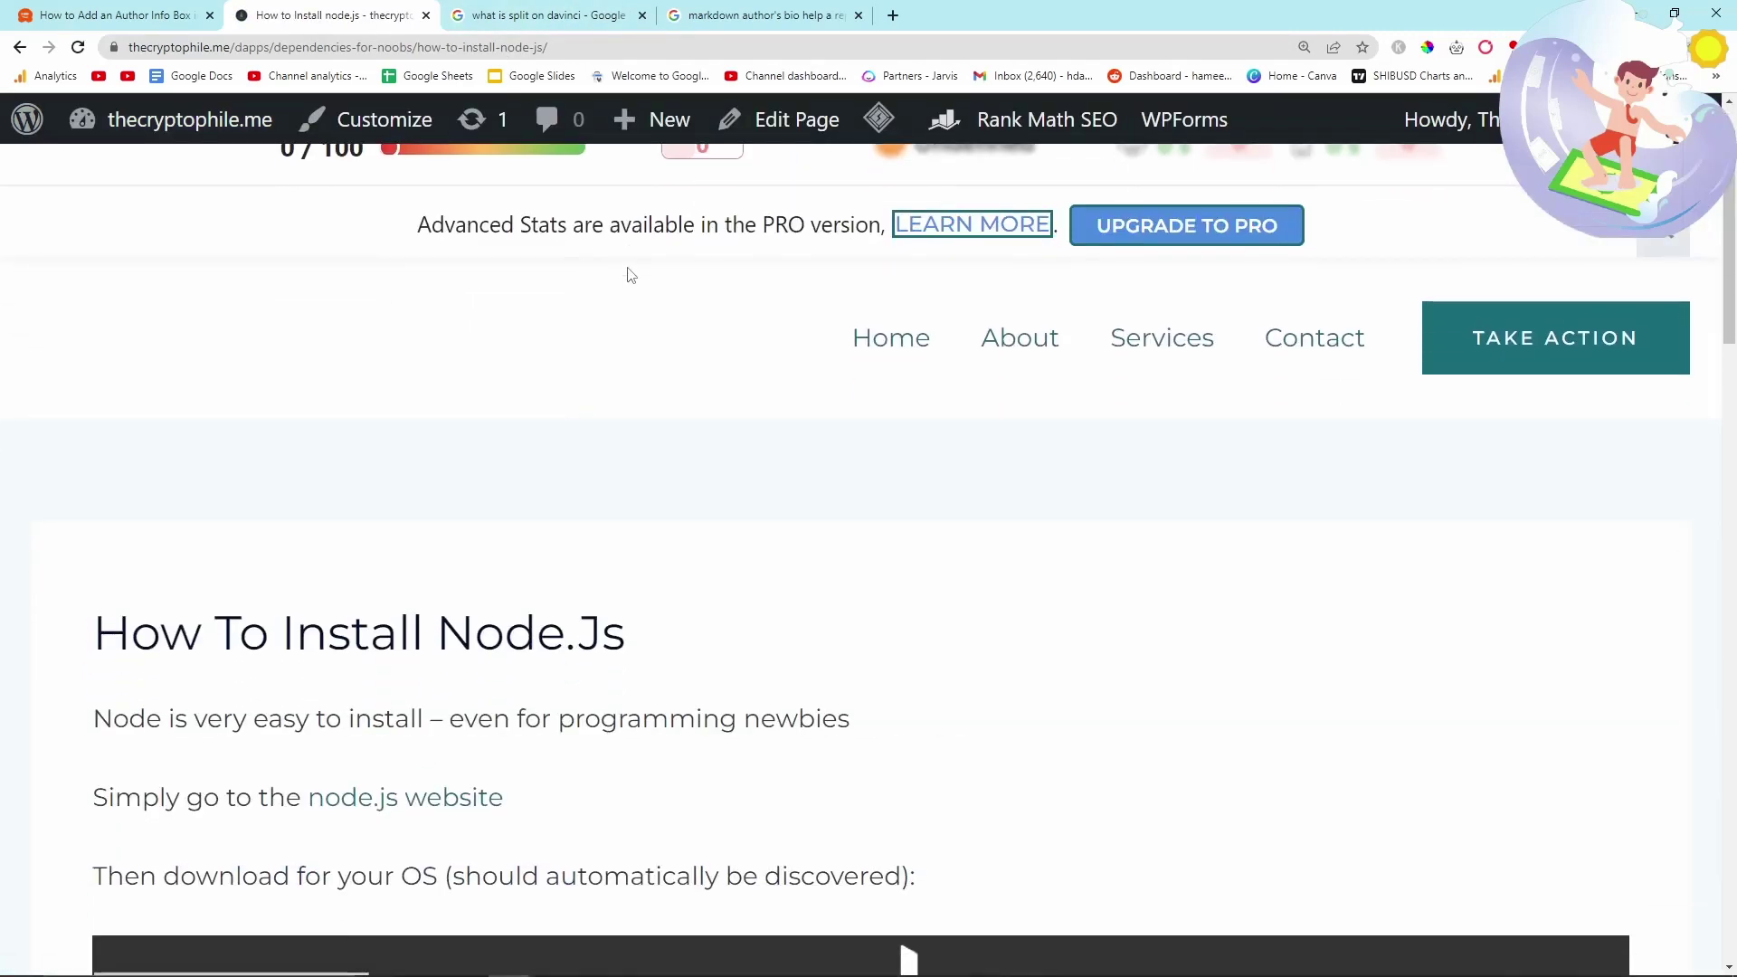
scroll(667, 353, "down", 20)
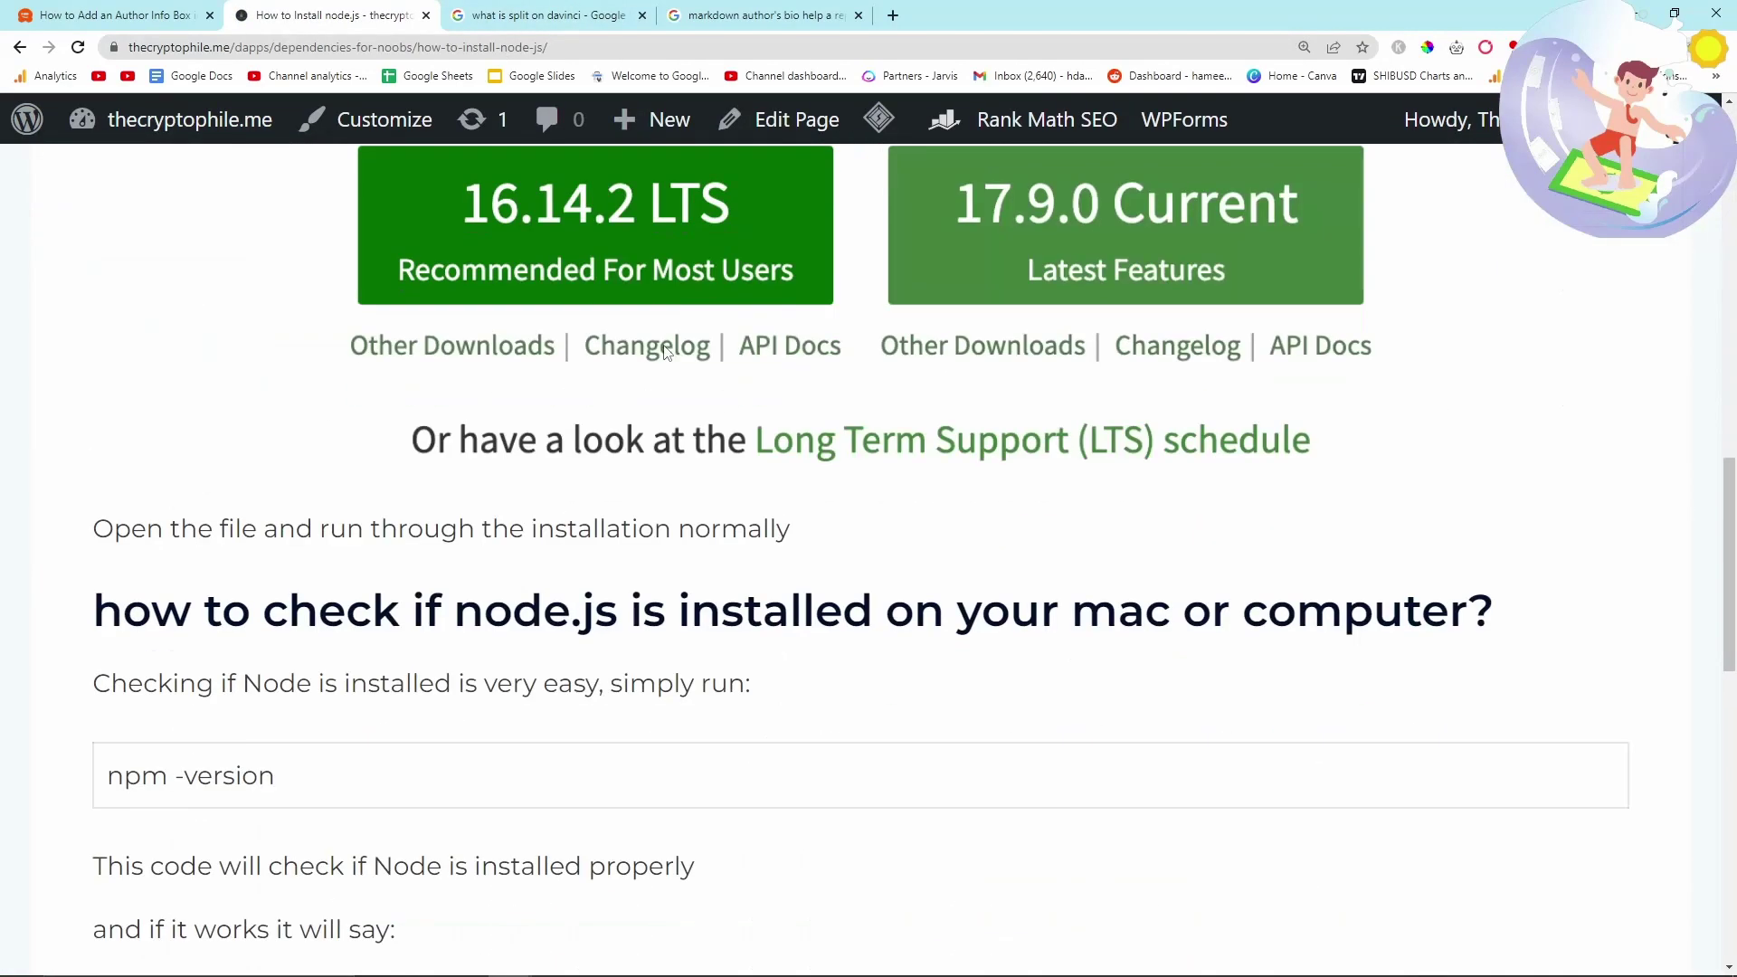
scroll(667, 353, "down", 2)
scroll(422, 360, "down", 2)
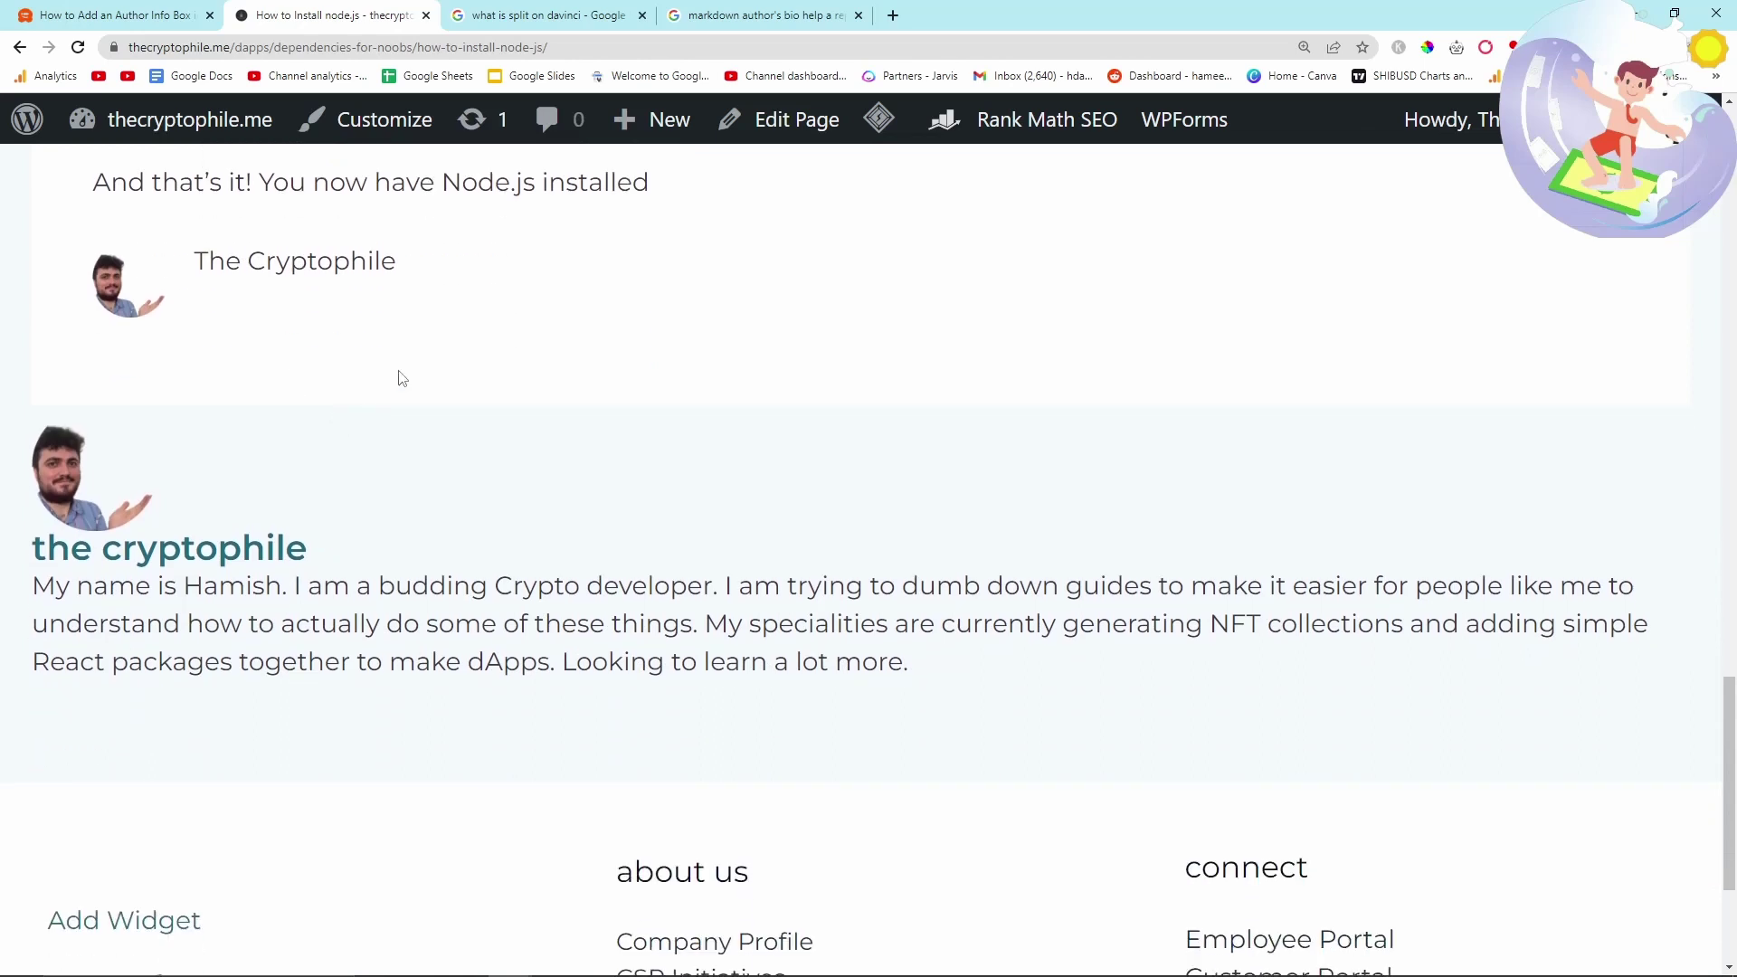
- Inspect the author bio box's avatar, name and bio below the article
left_click_drag(433, 276, 93, 265)
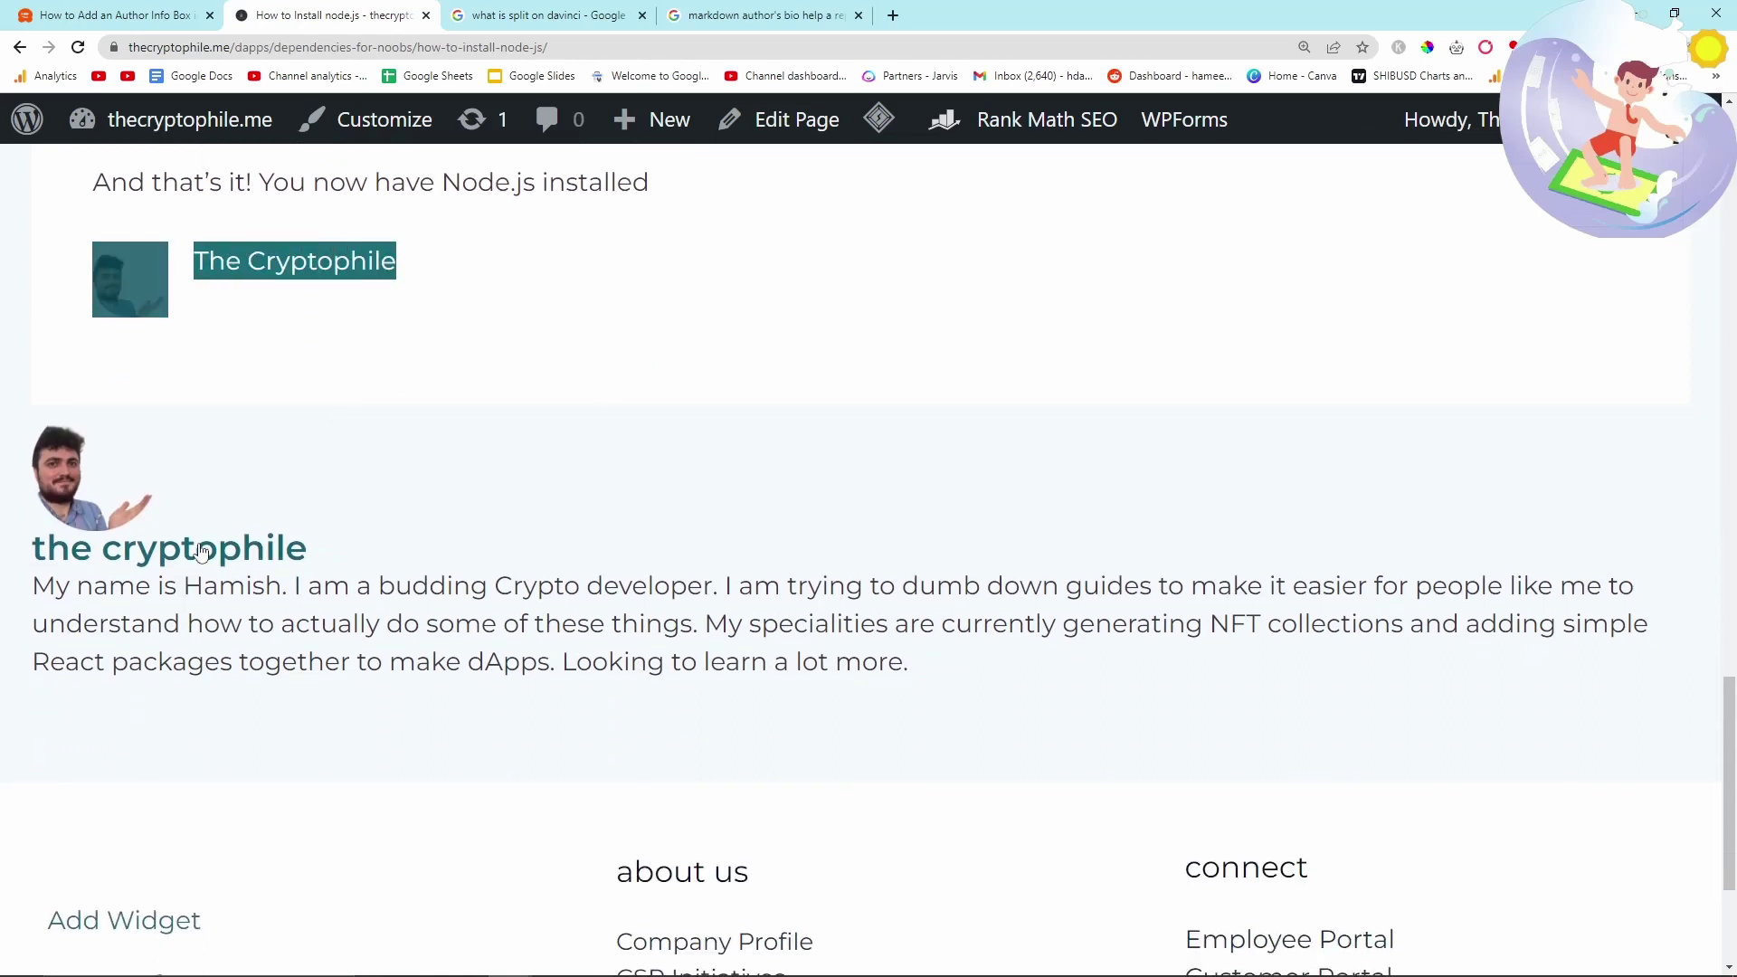
left_click_drag(22, 416, 1025, 709)
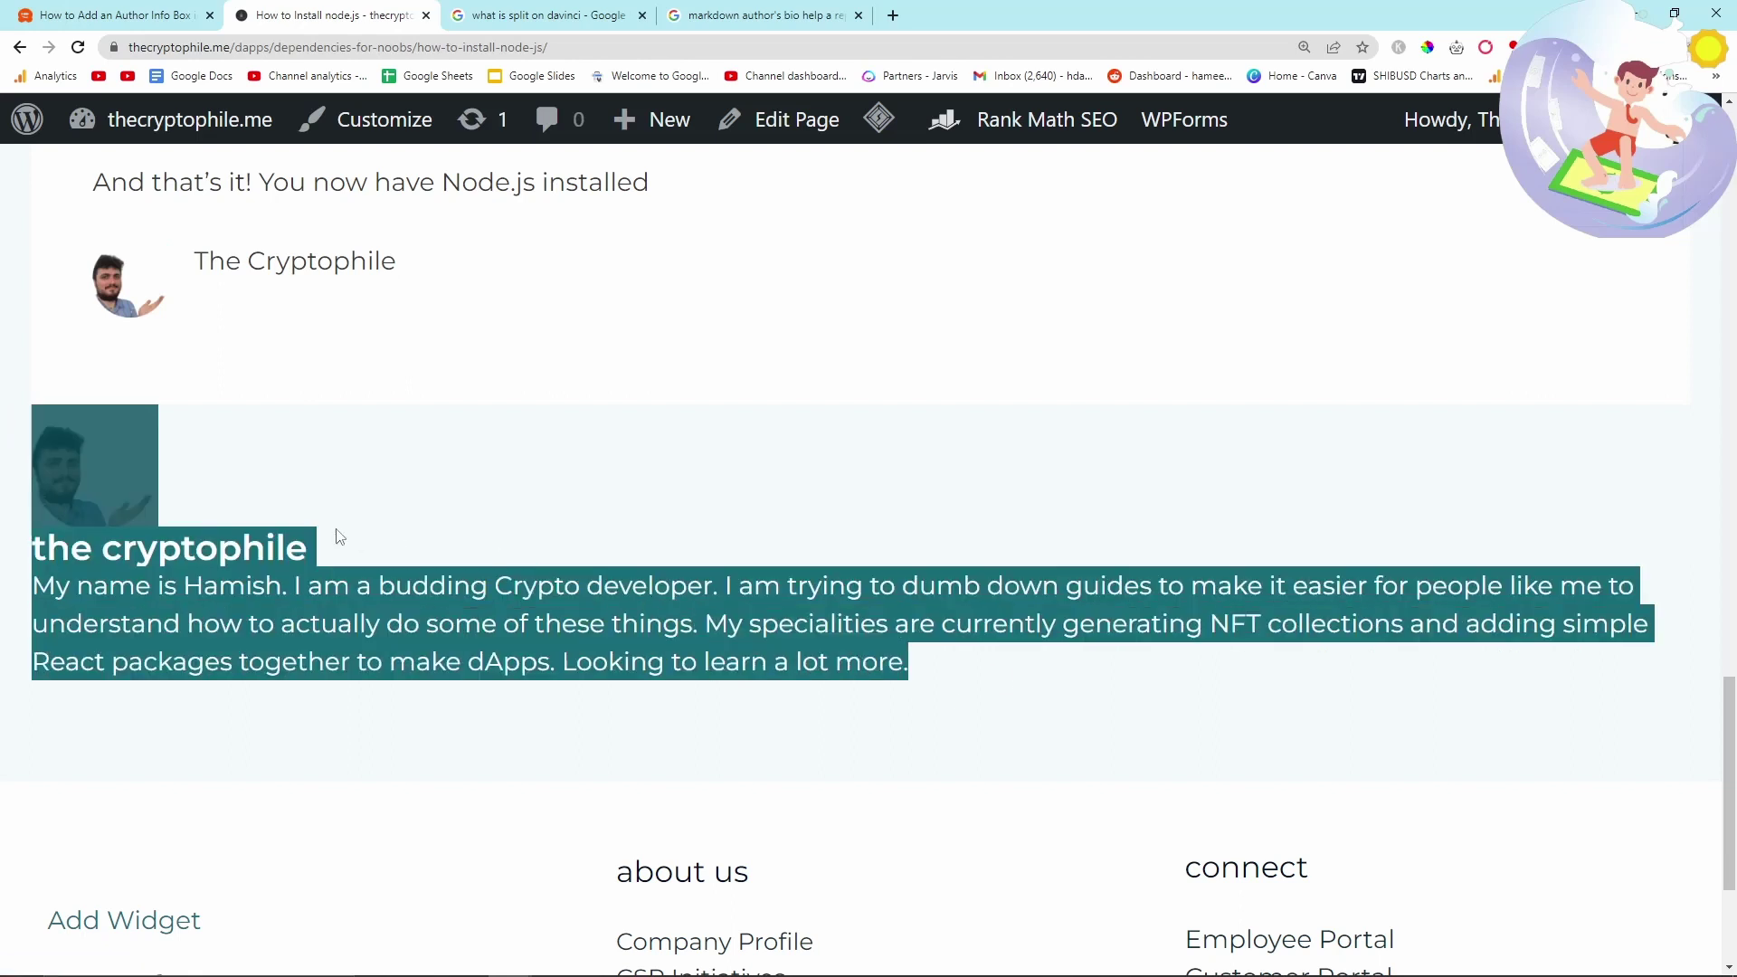
left_click(497, 515)
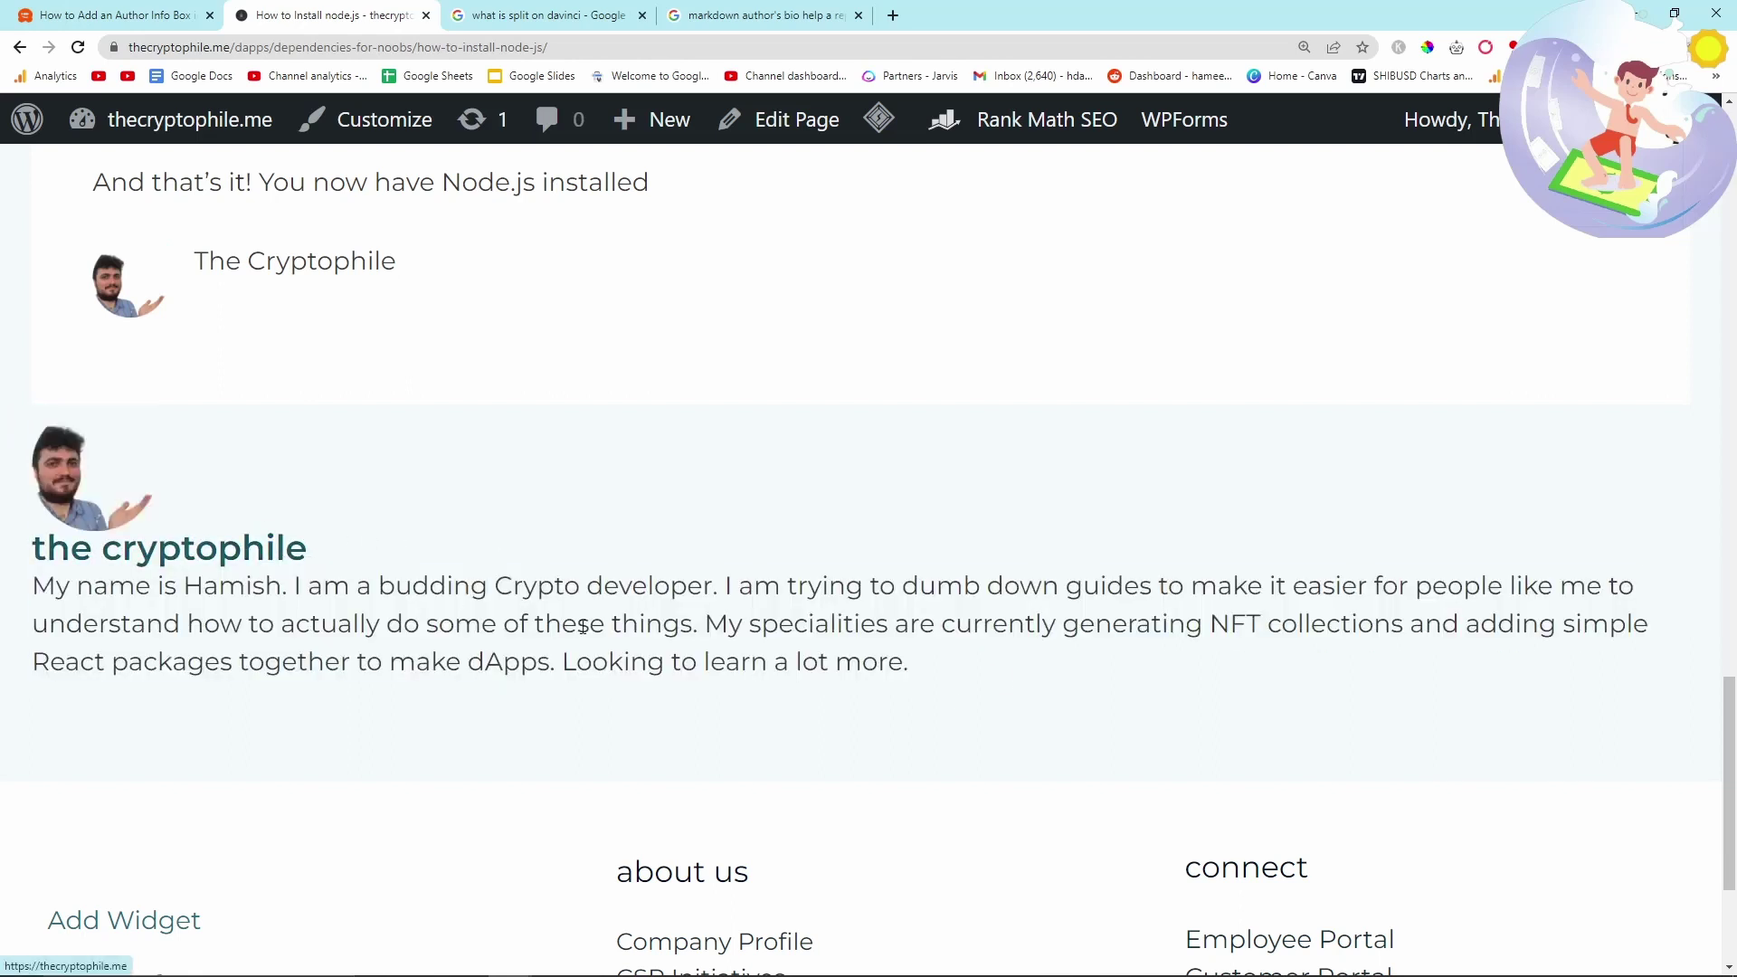
scroll(902, 616, "down", 1)
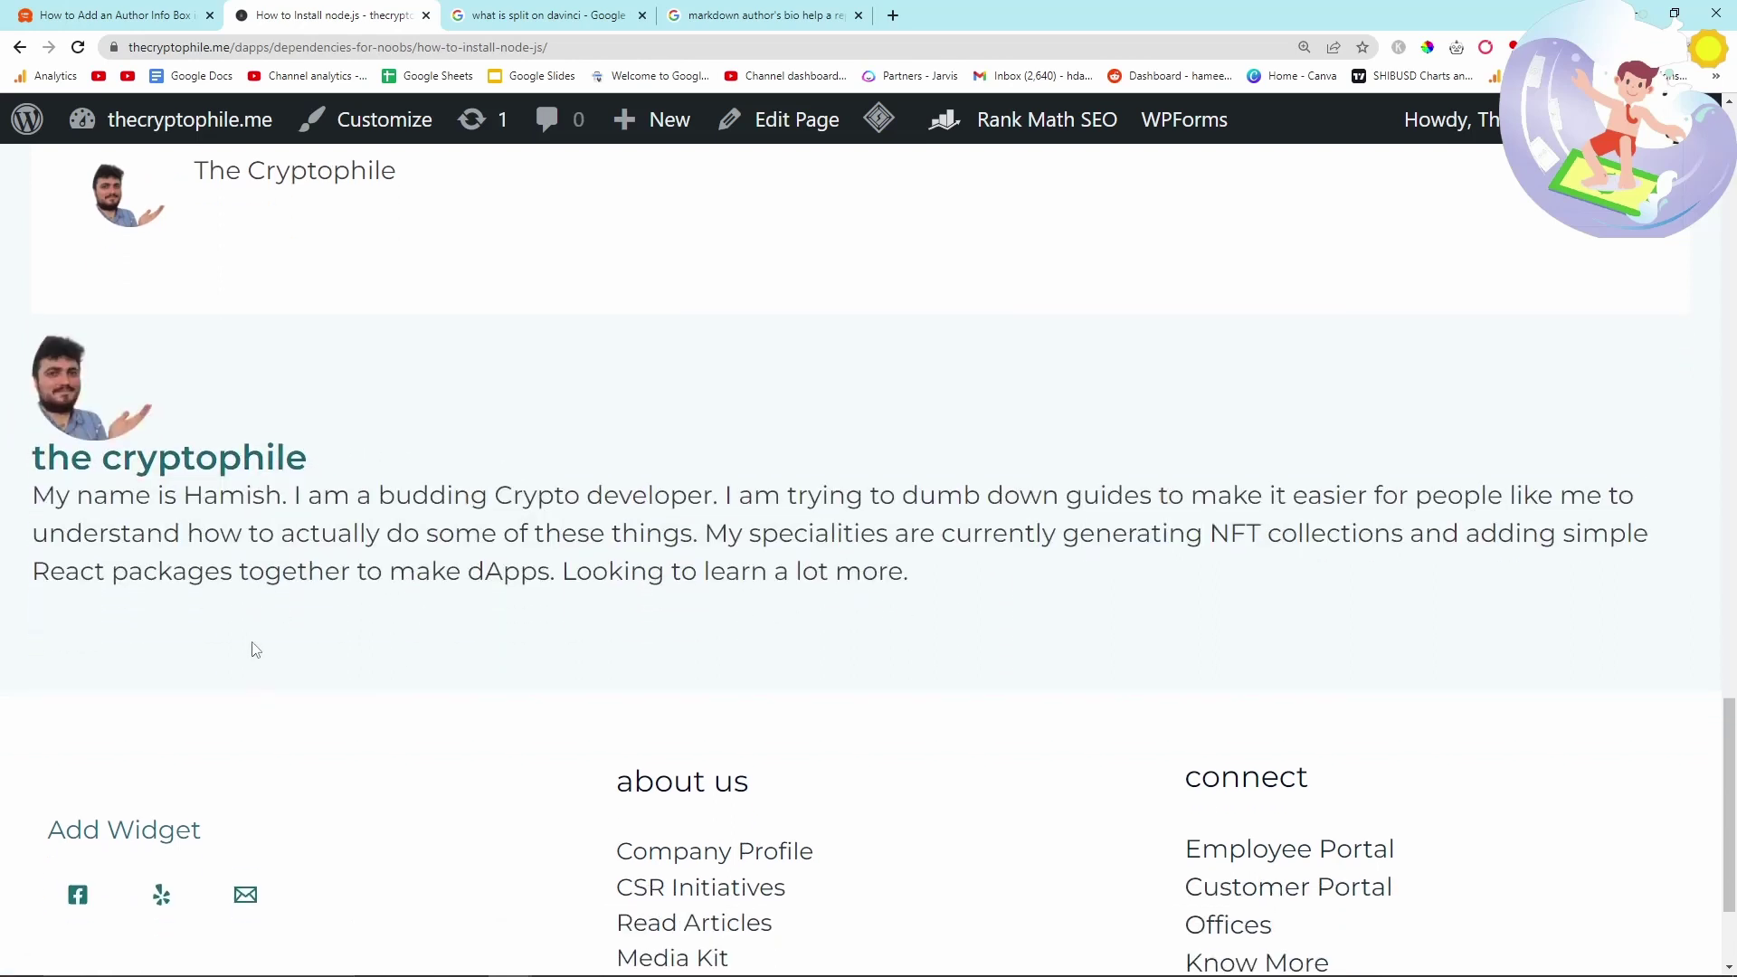
scroll(452, 668, "down", 2)
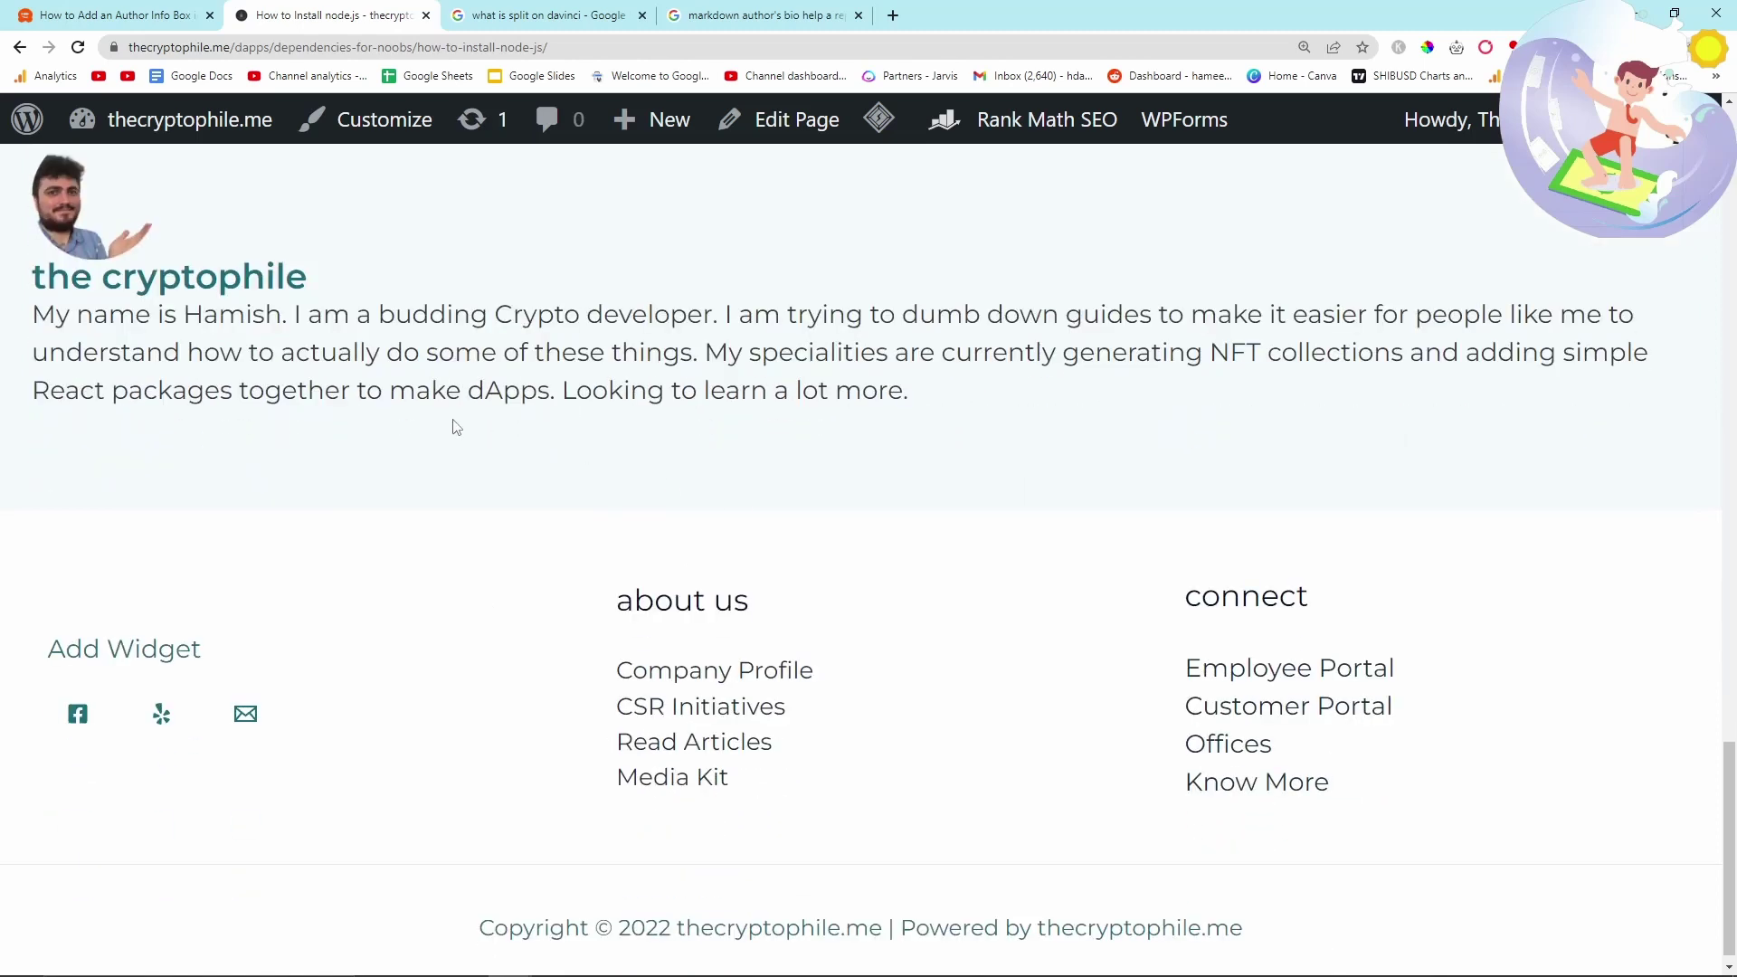
scroll(511, 514, "up", 5)
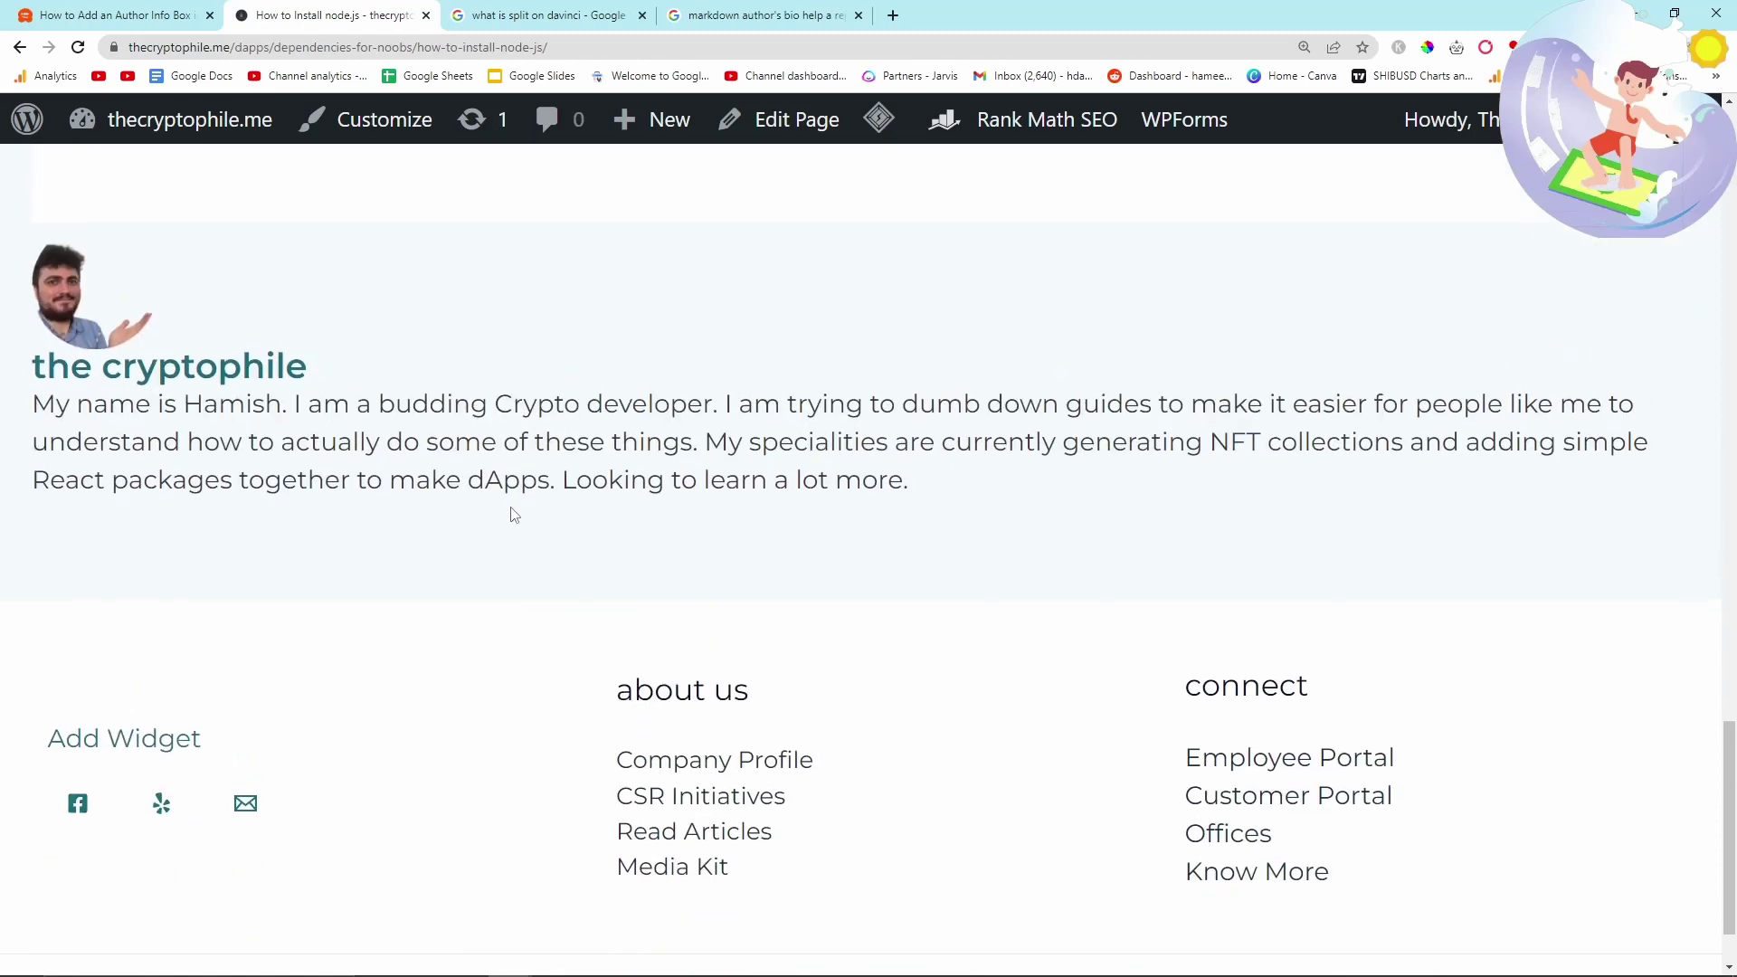
scroll(504, 521, "down", 2)
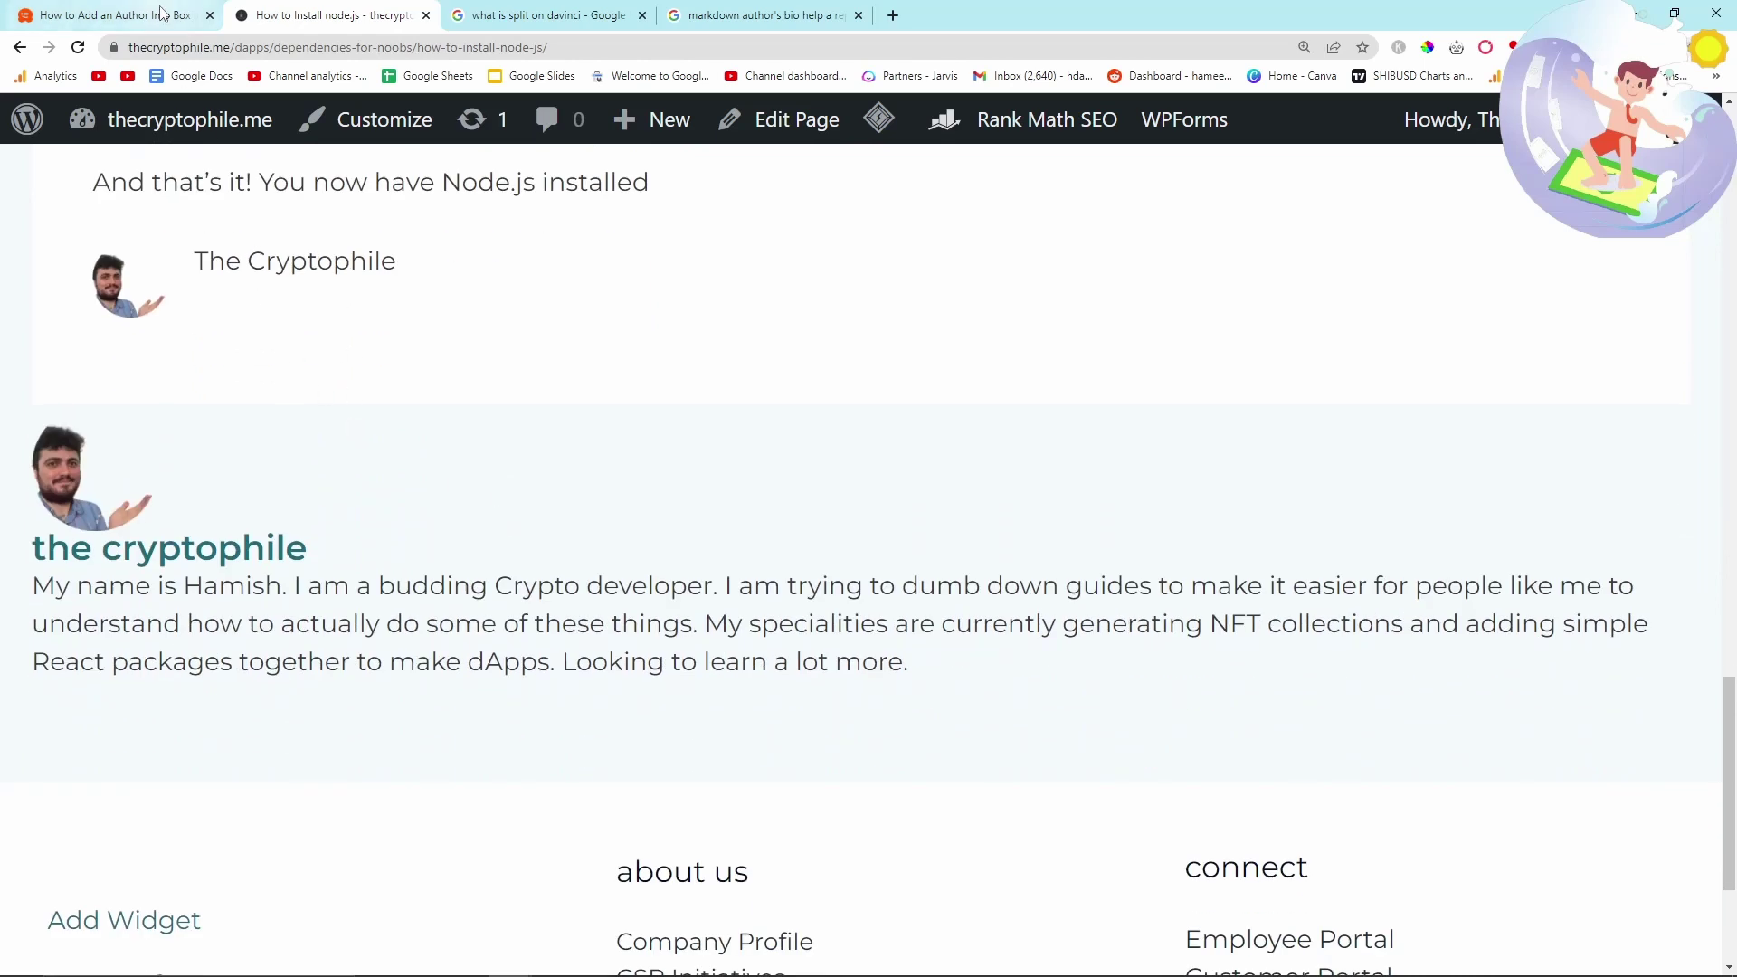
triple_click(450, 285)
left_click(378, 332)
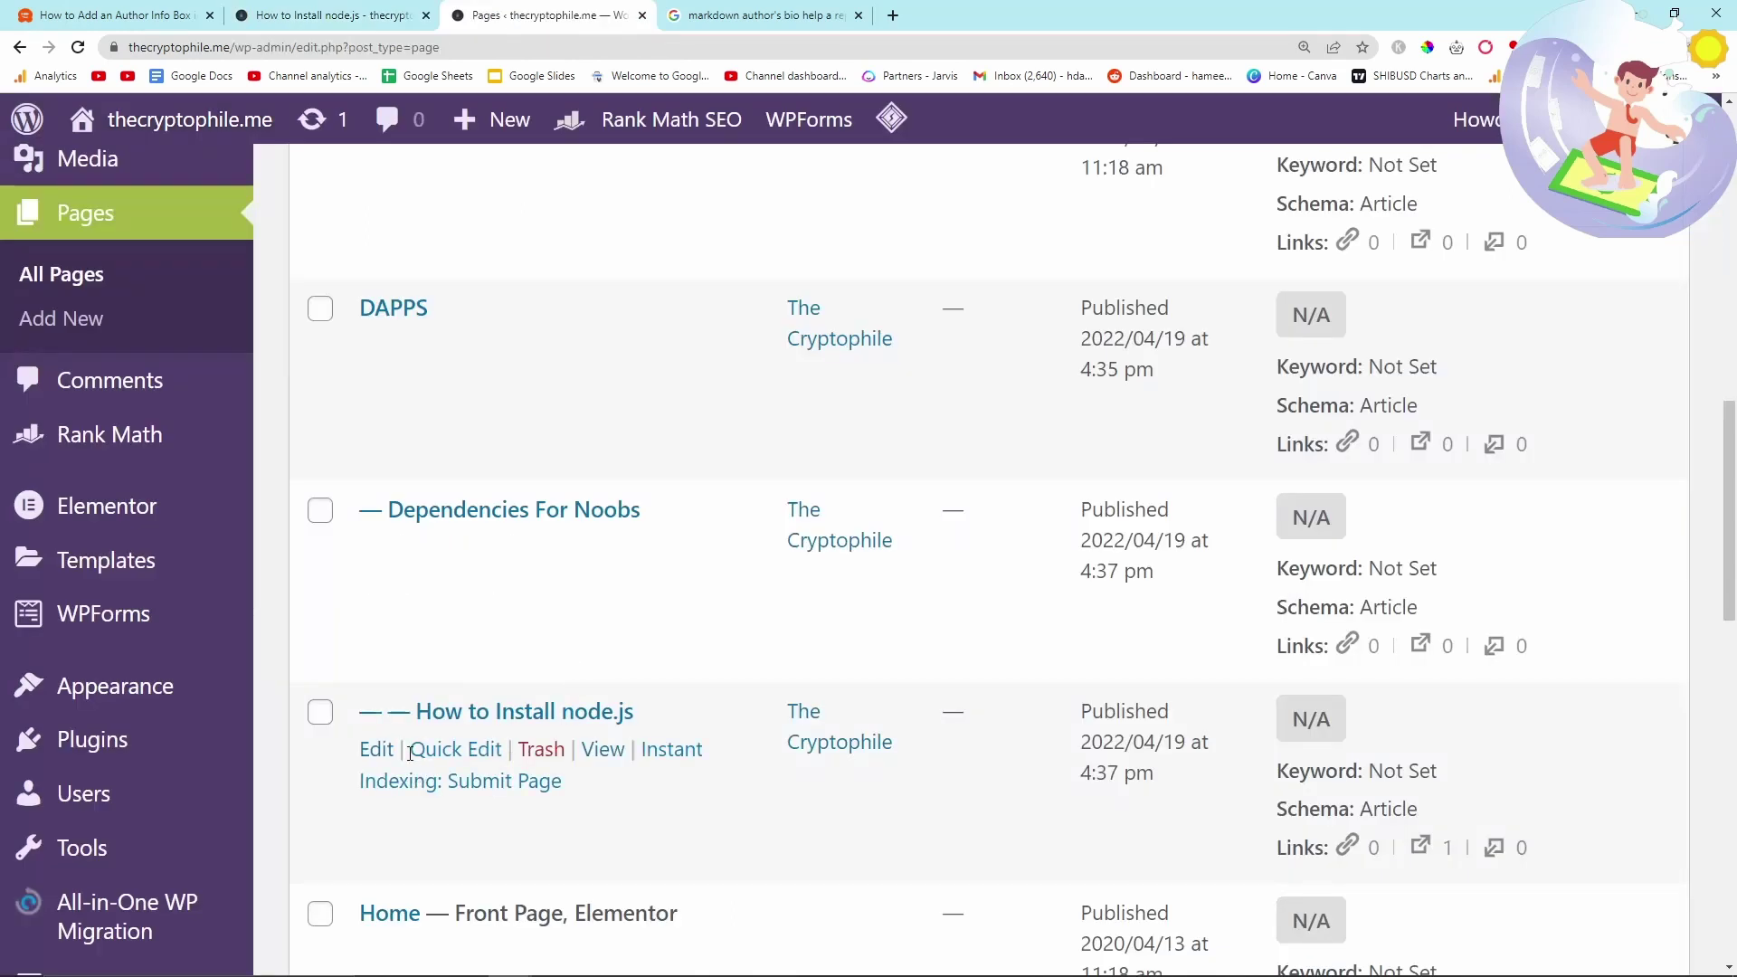
- Delete the Post Author block from the node.js page's end, save, and return to All Pages
left_click(378, 750)
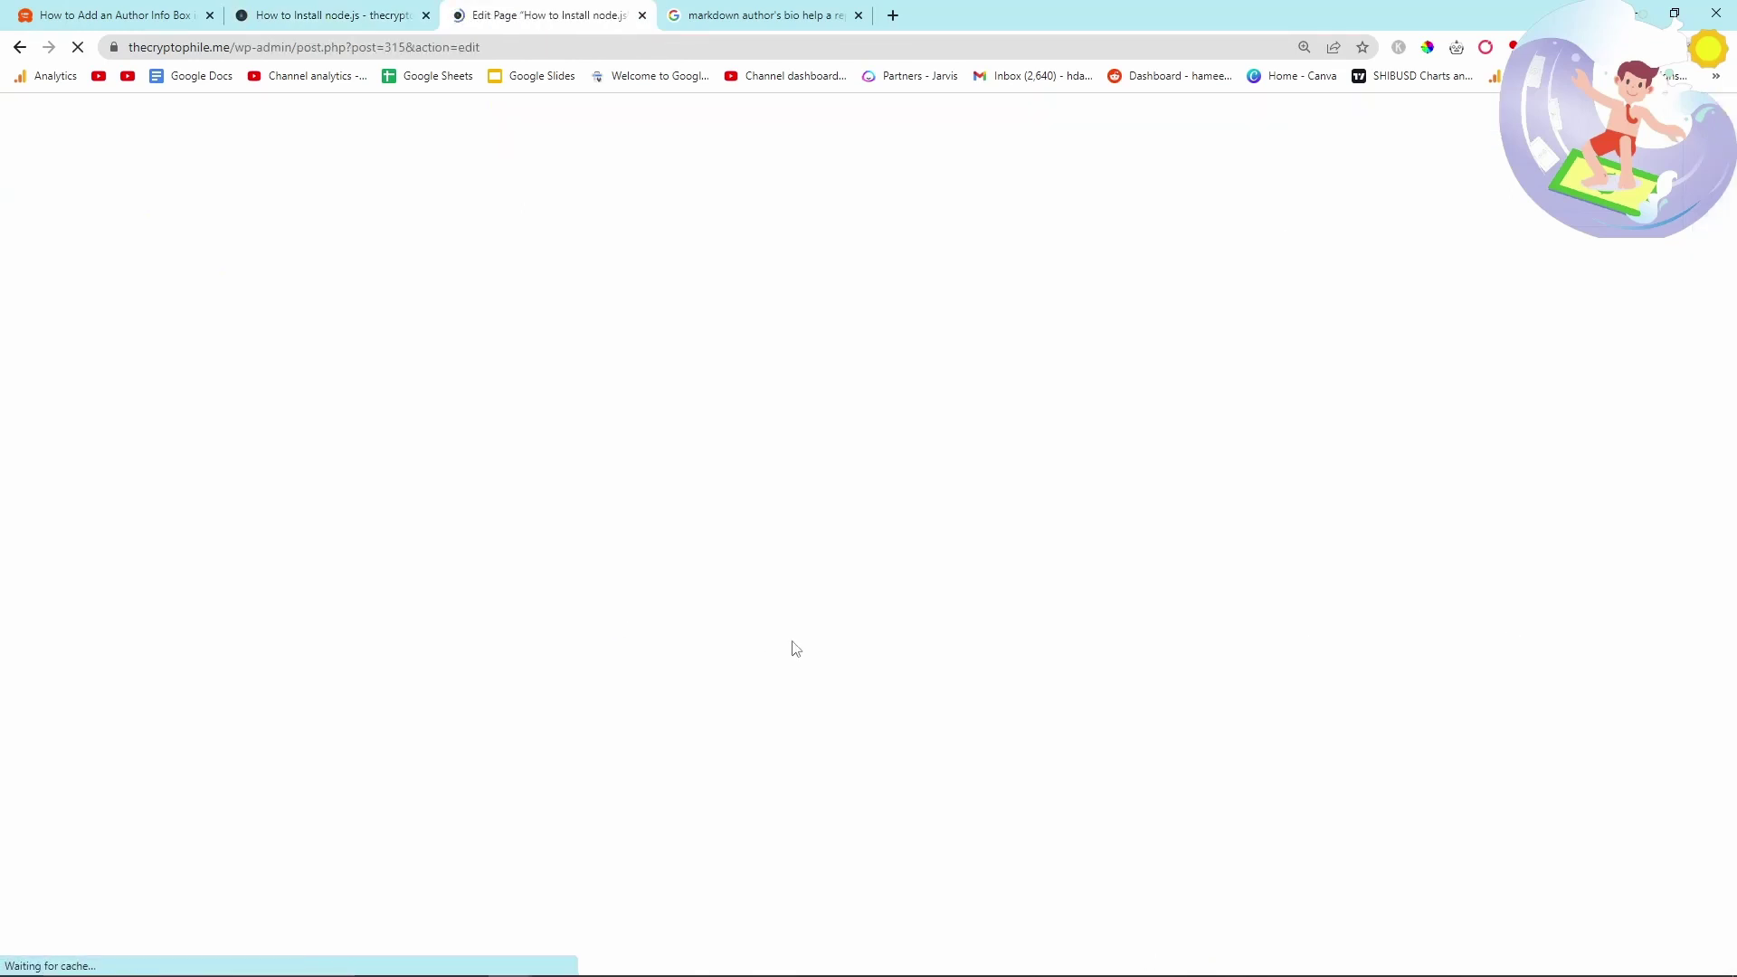
scroll(836, 638, "down", 15)
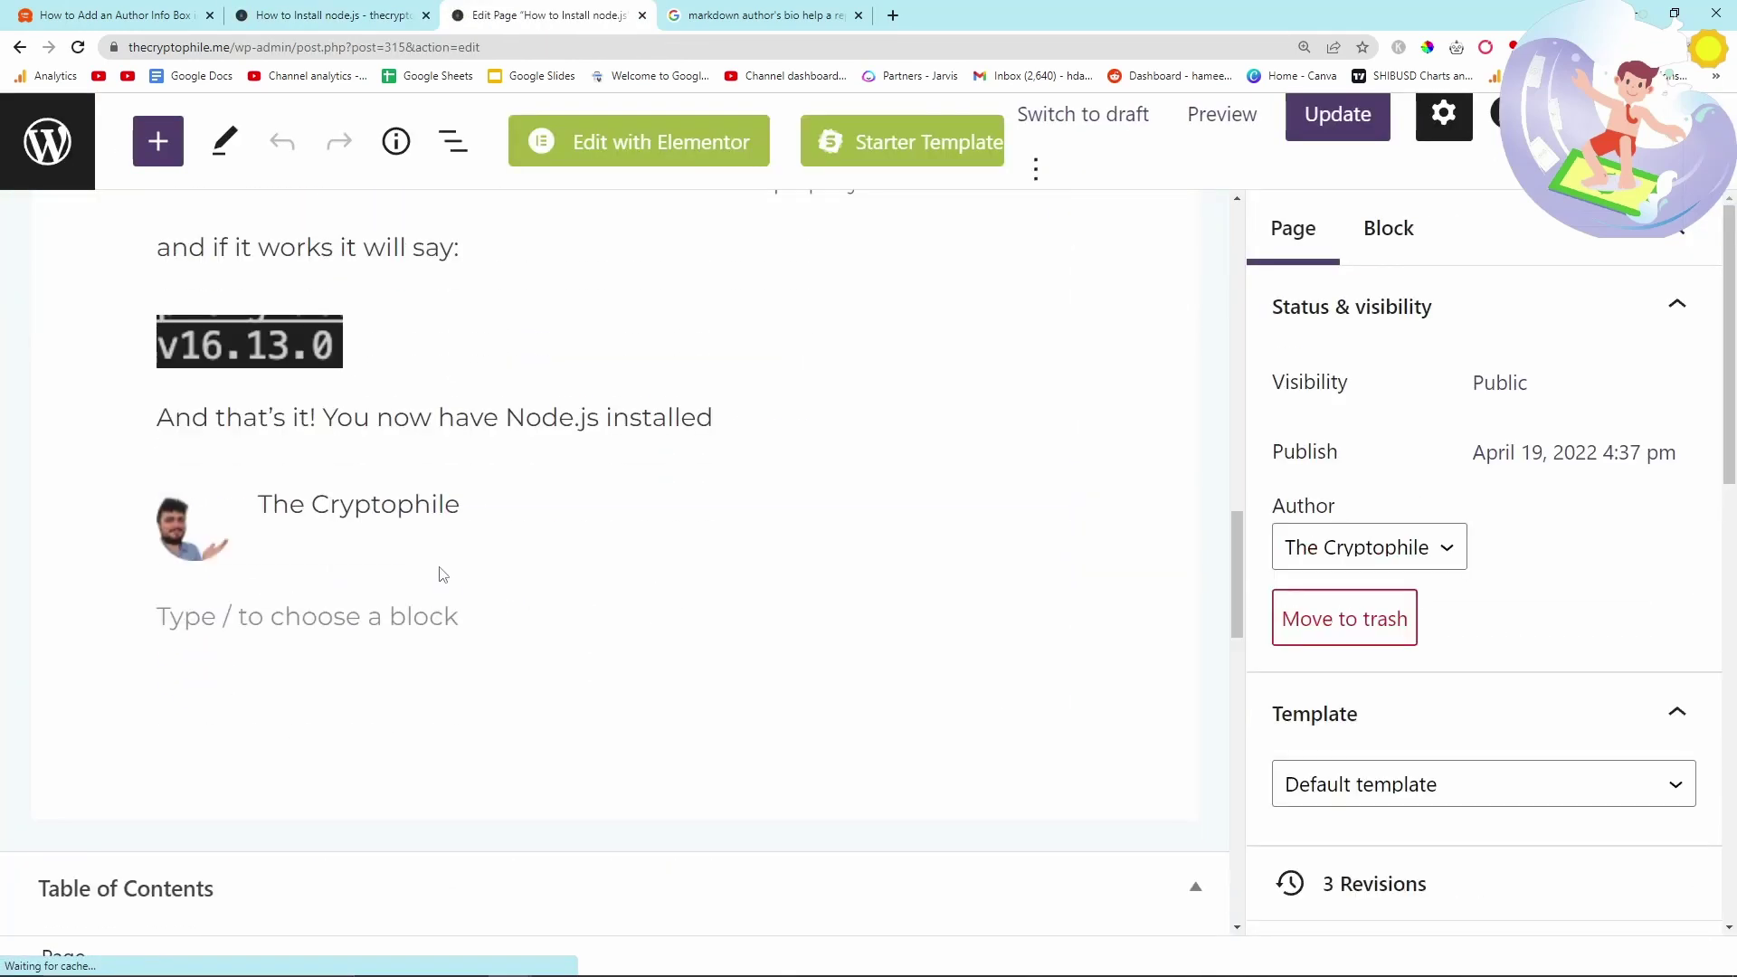
left_click(590, 513)
key("Delete")
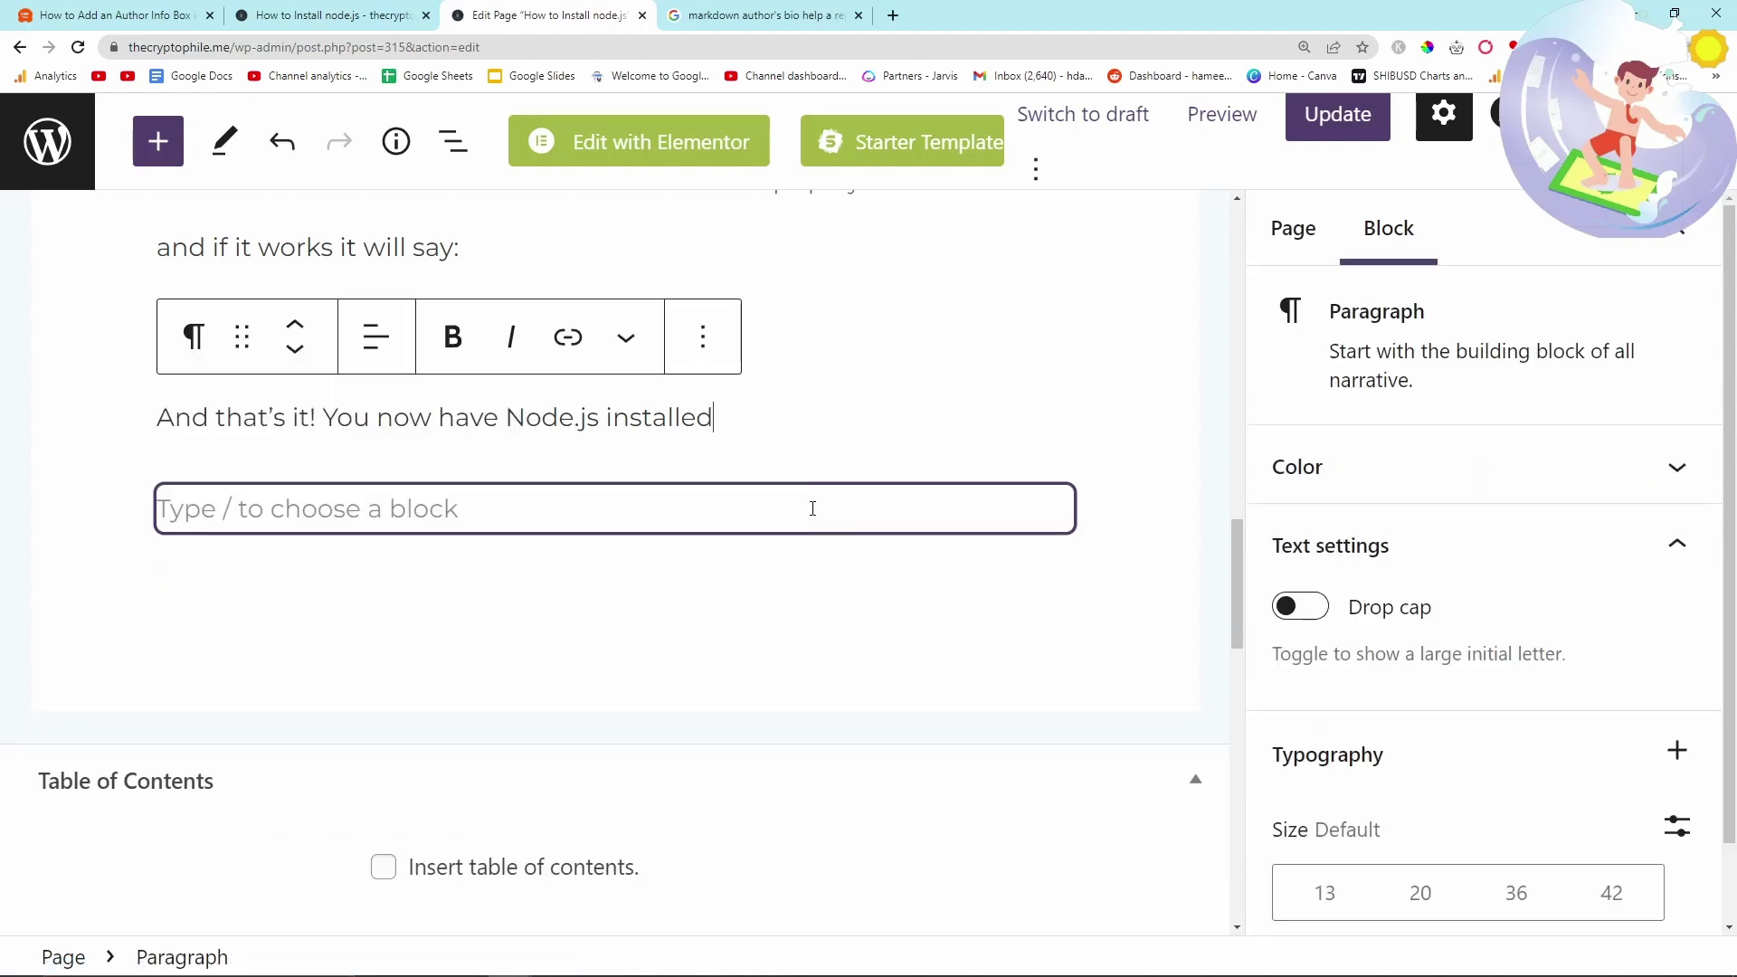
key("ctrl+s")
left_click(588, 488)
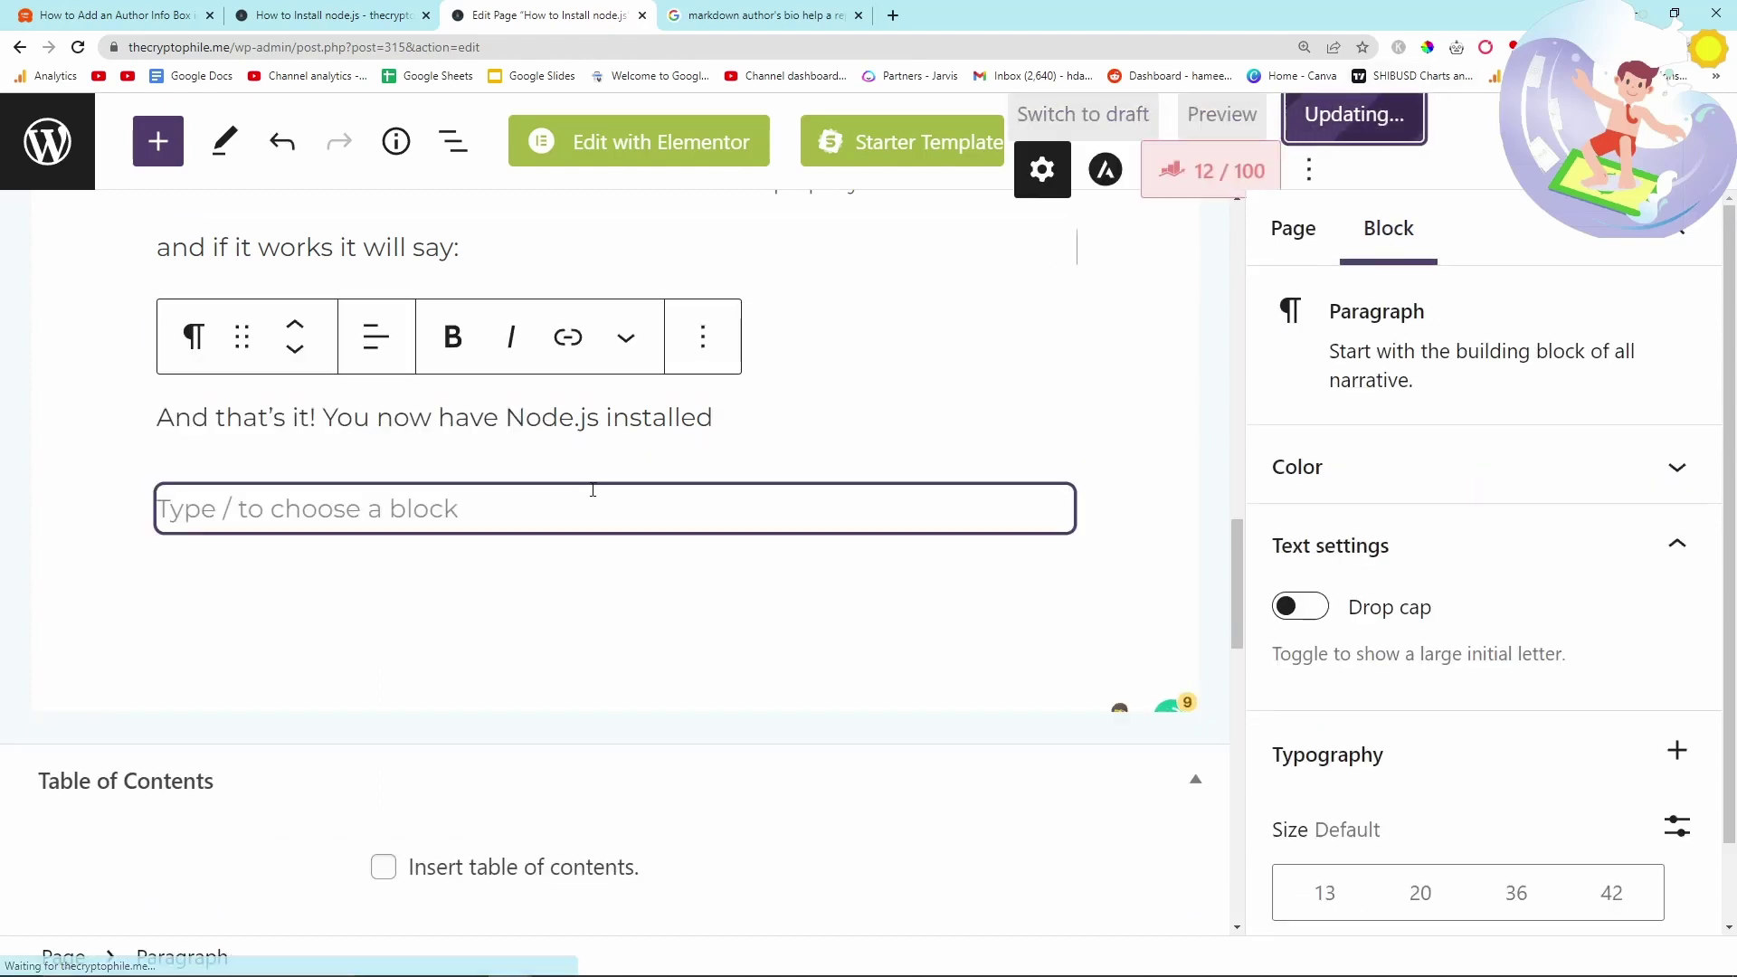
scroll(380, 458, "up", 6)
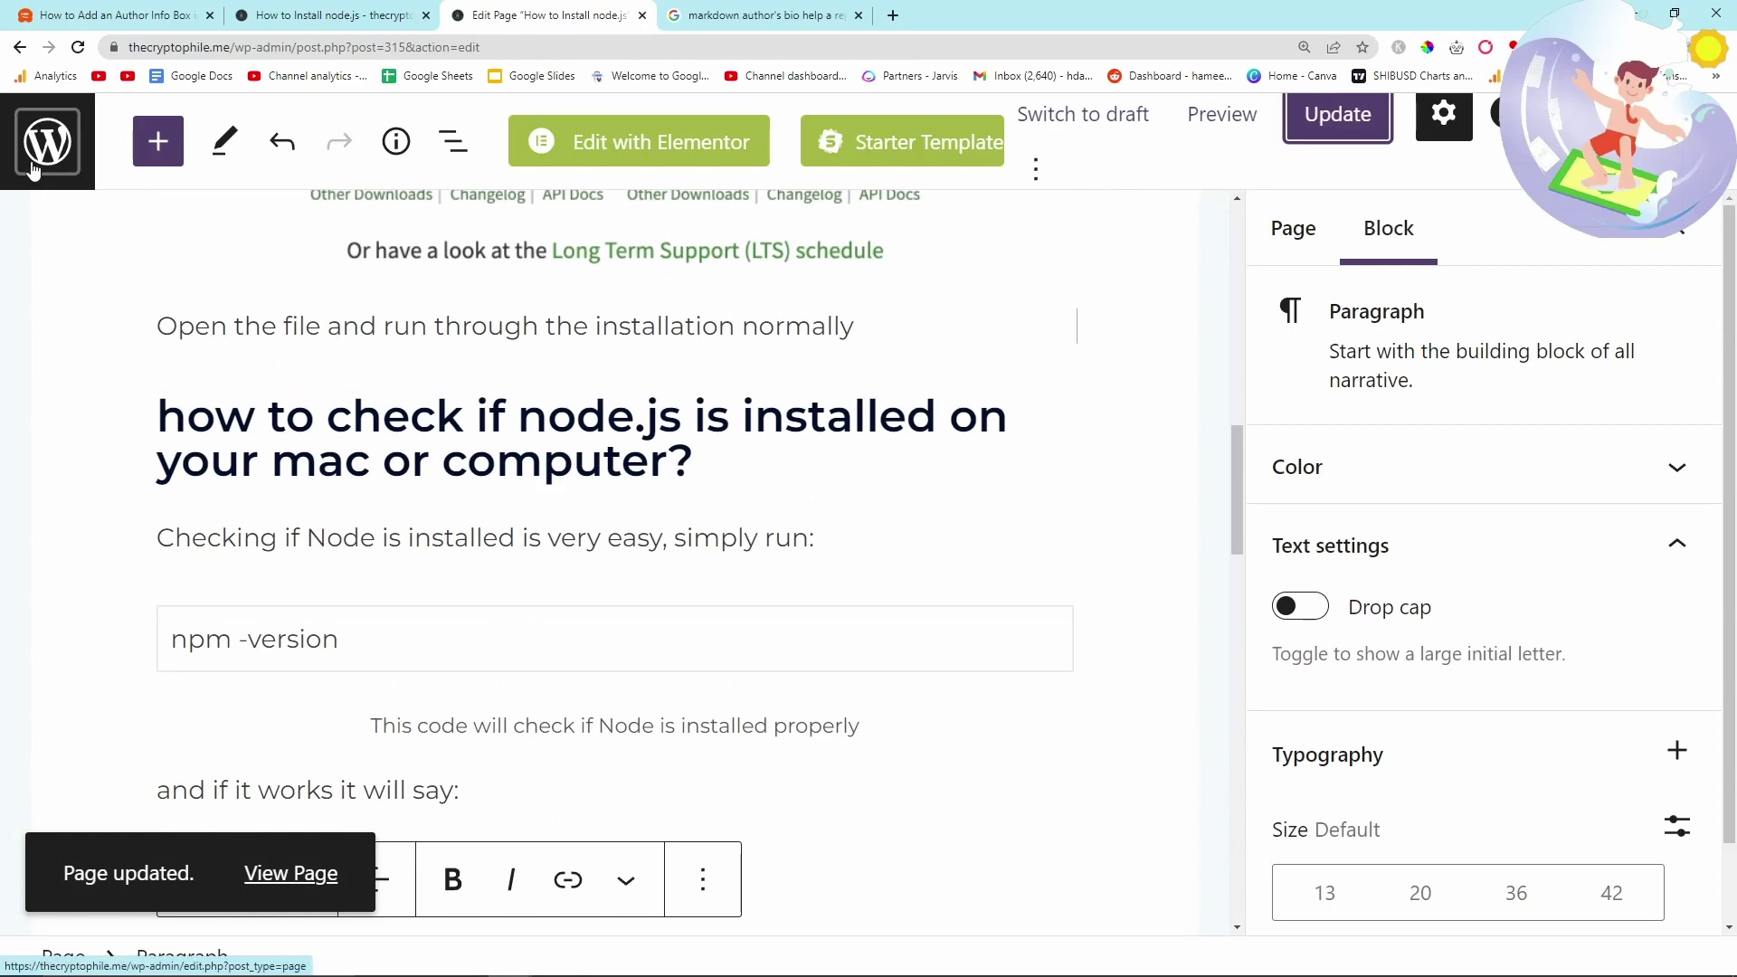
left_click(47, 141)
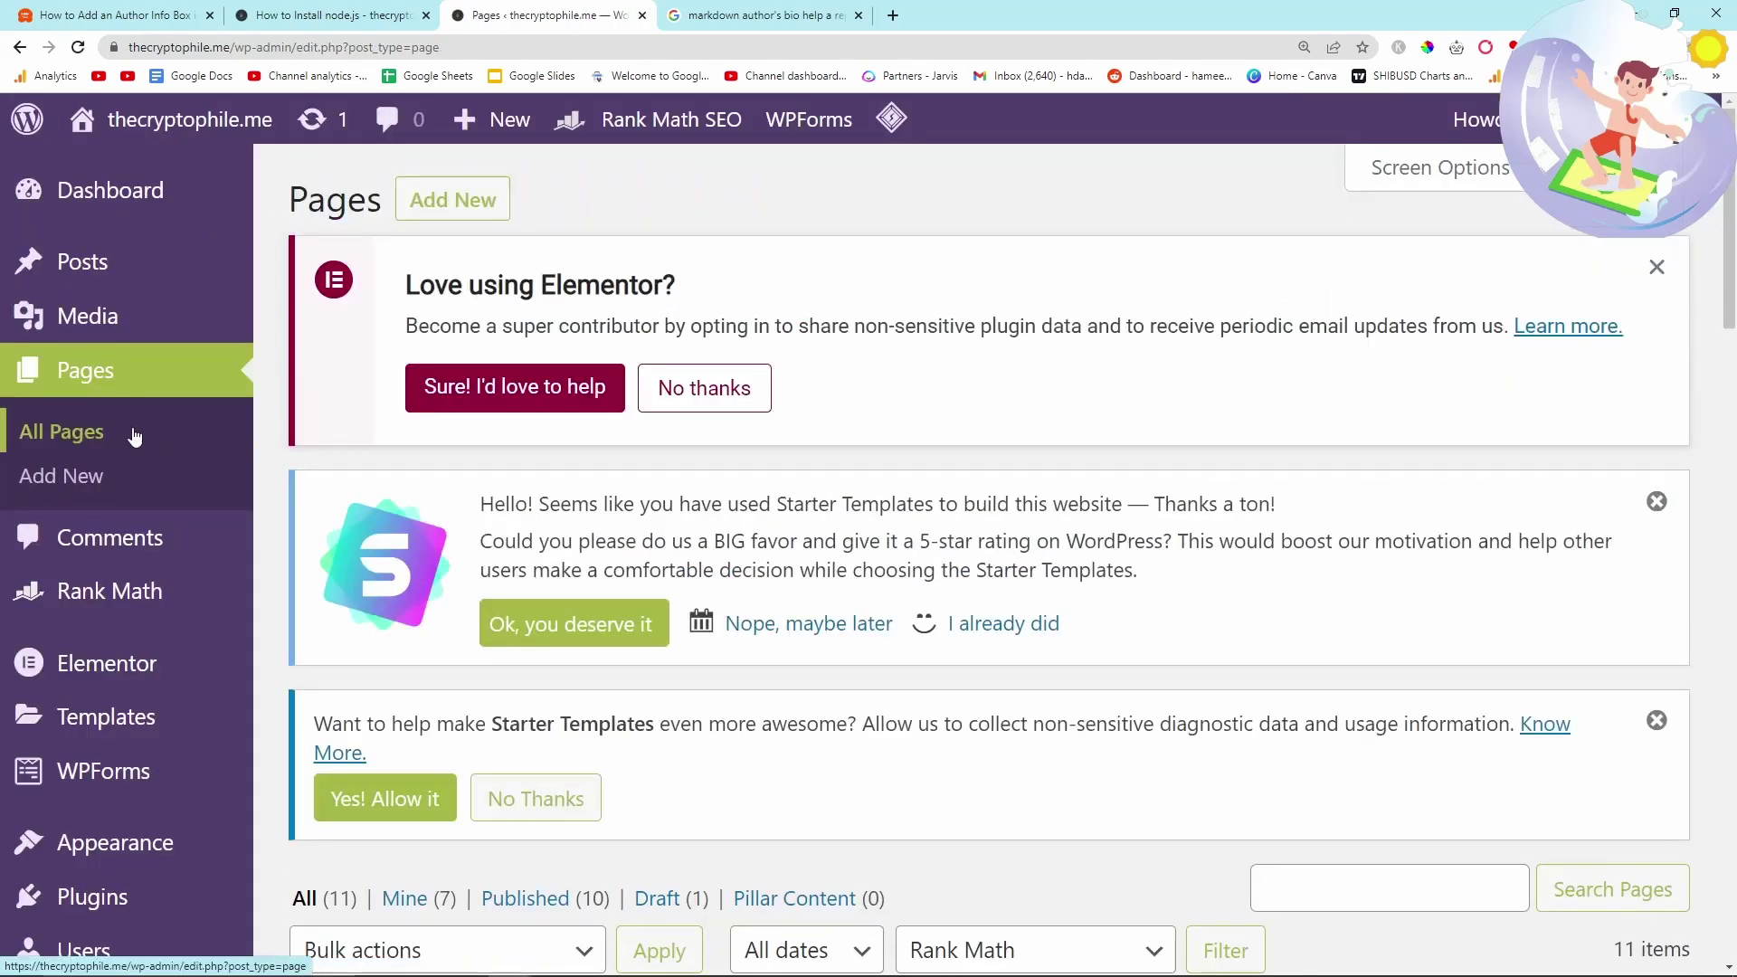
- Open Dependencies For Noobs and DAPPS editors in new tabs, ending on Dependencies For Noobs
scroll(543, 633, "down", 10)
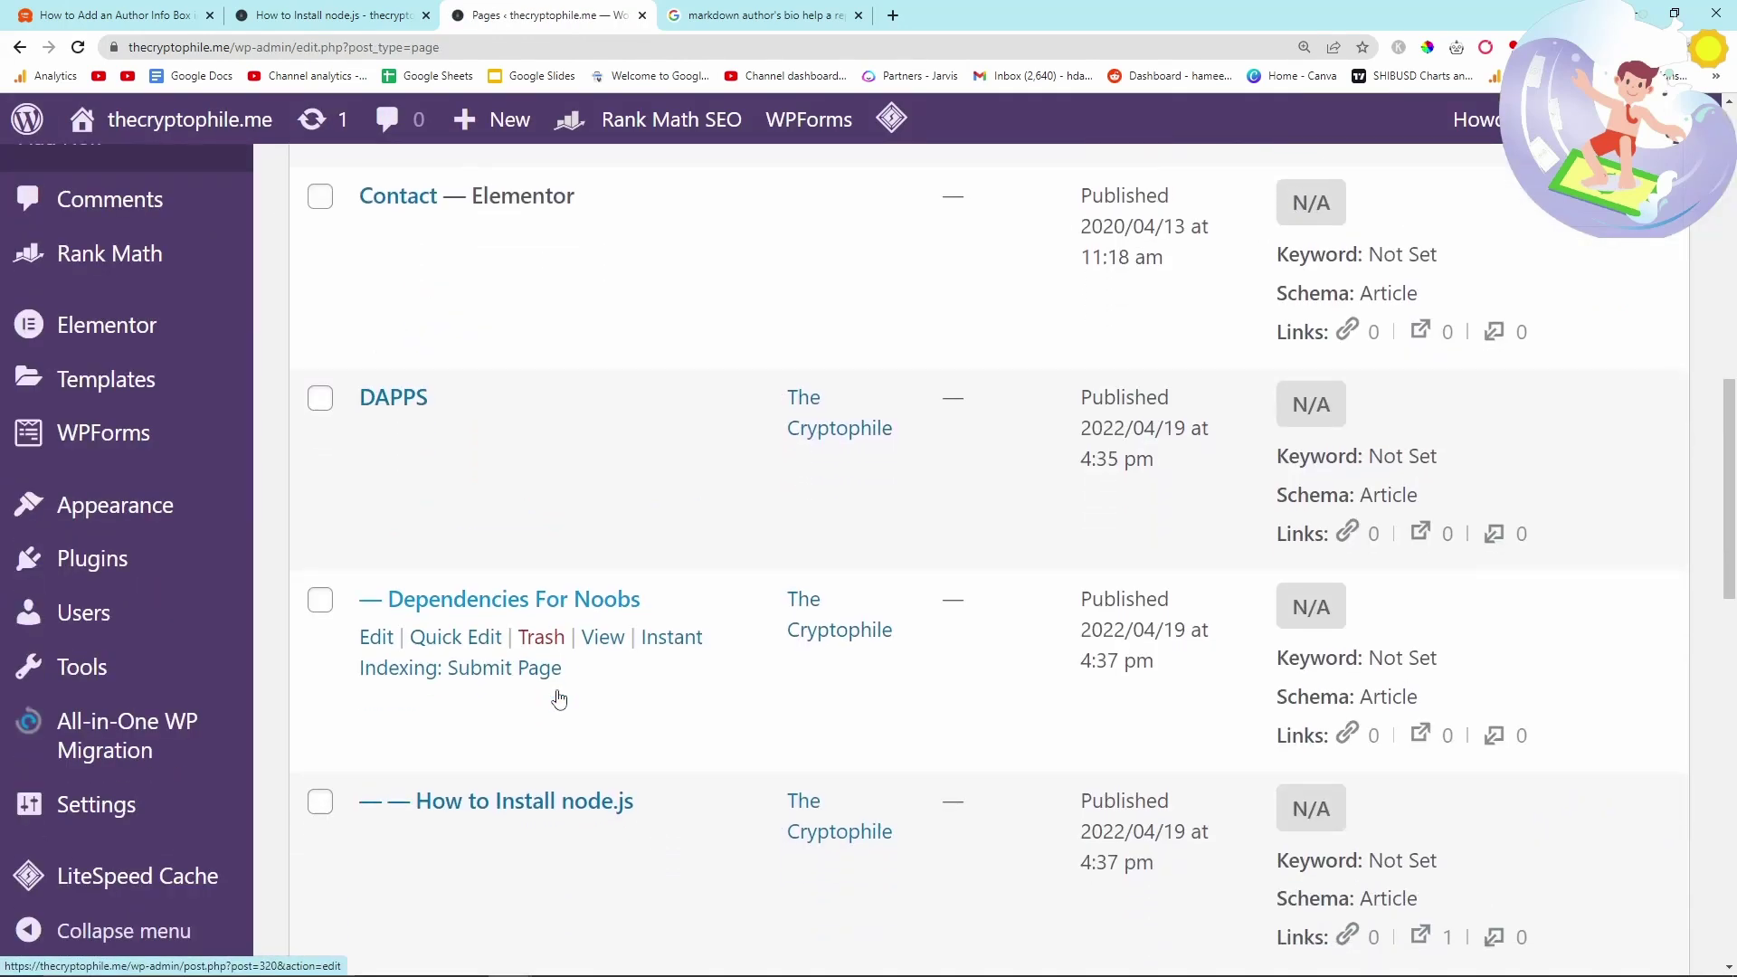
middle_click(376, 547)
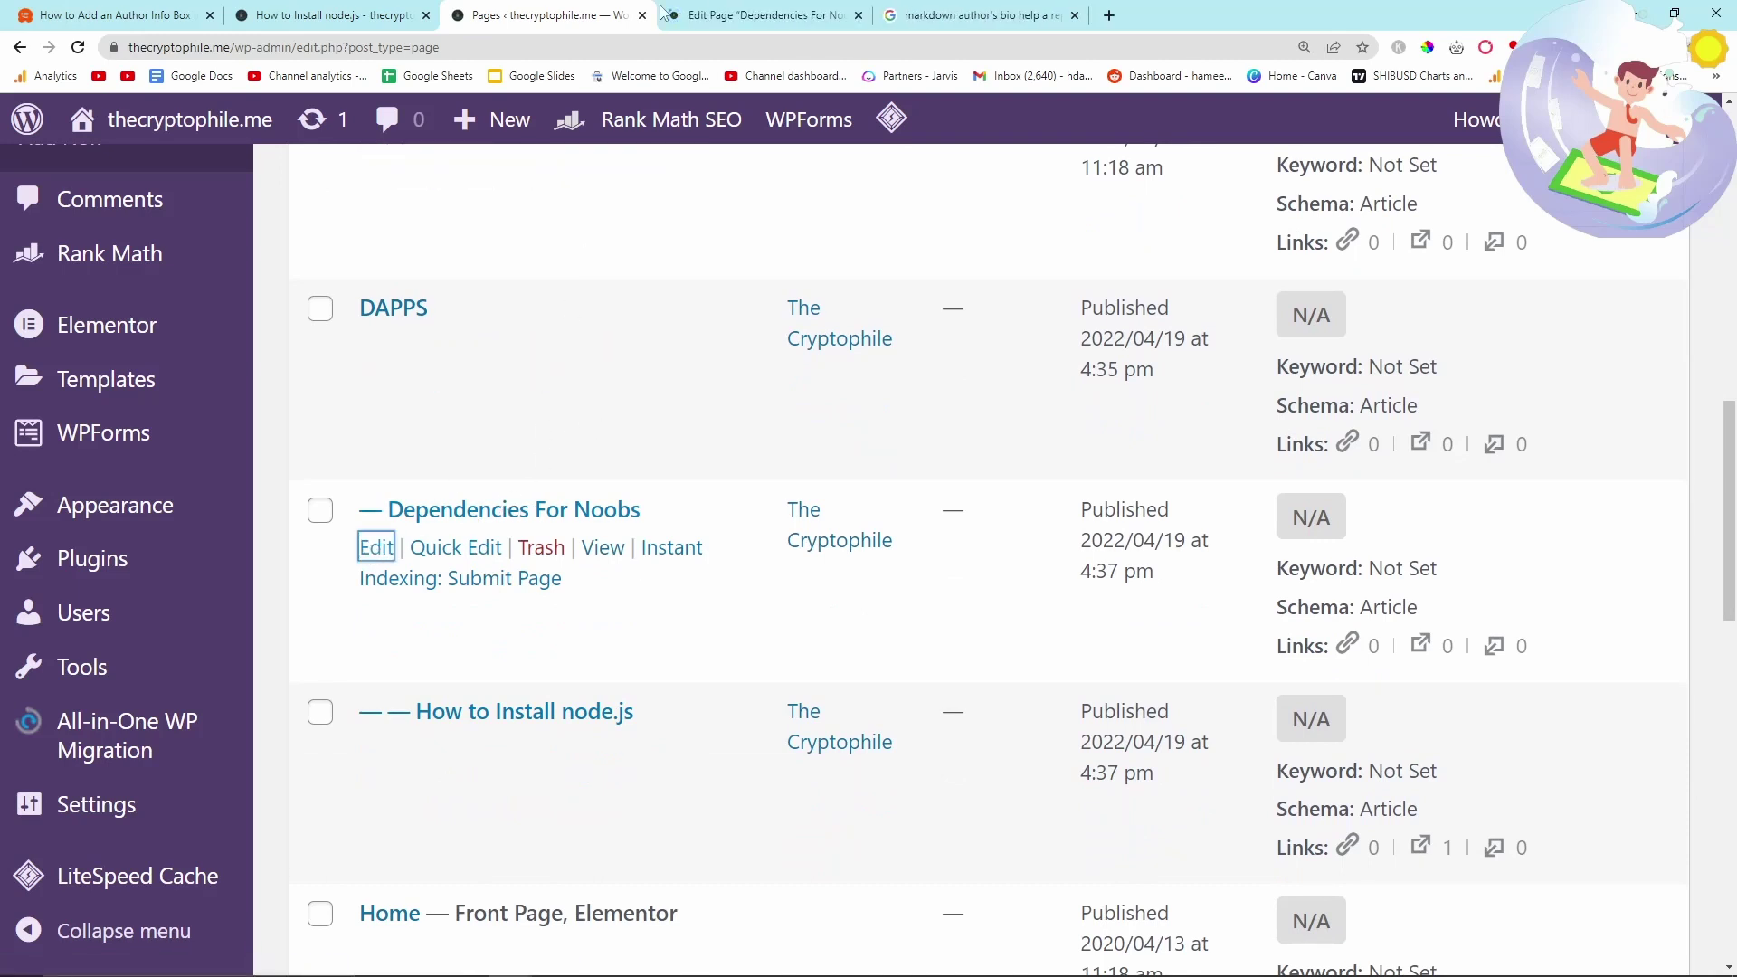
left_click(715, 14)
left_click(590, 9)
middle_click(377, 345)
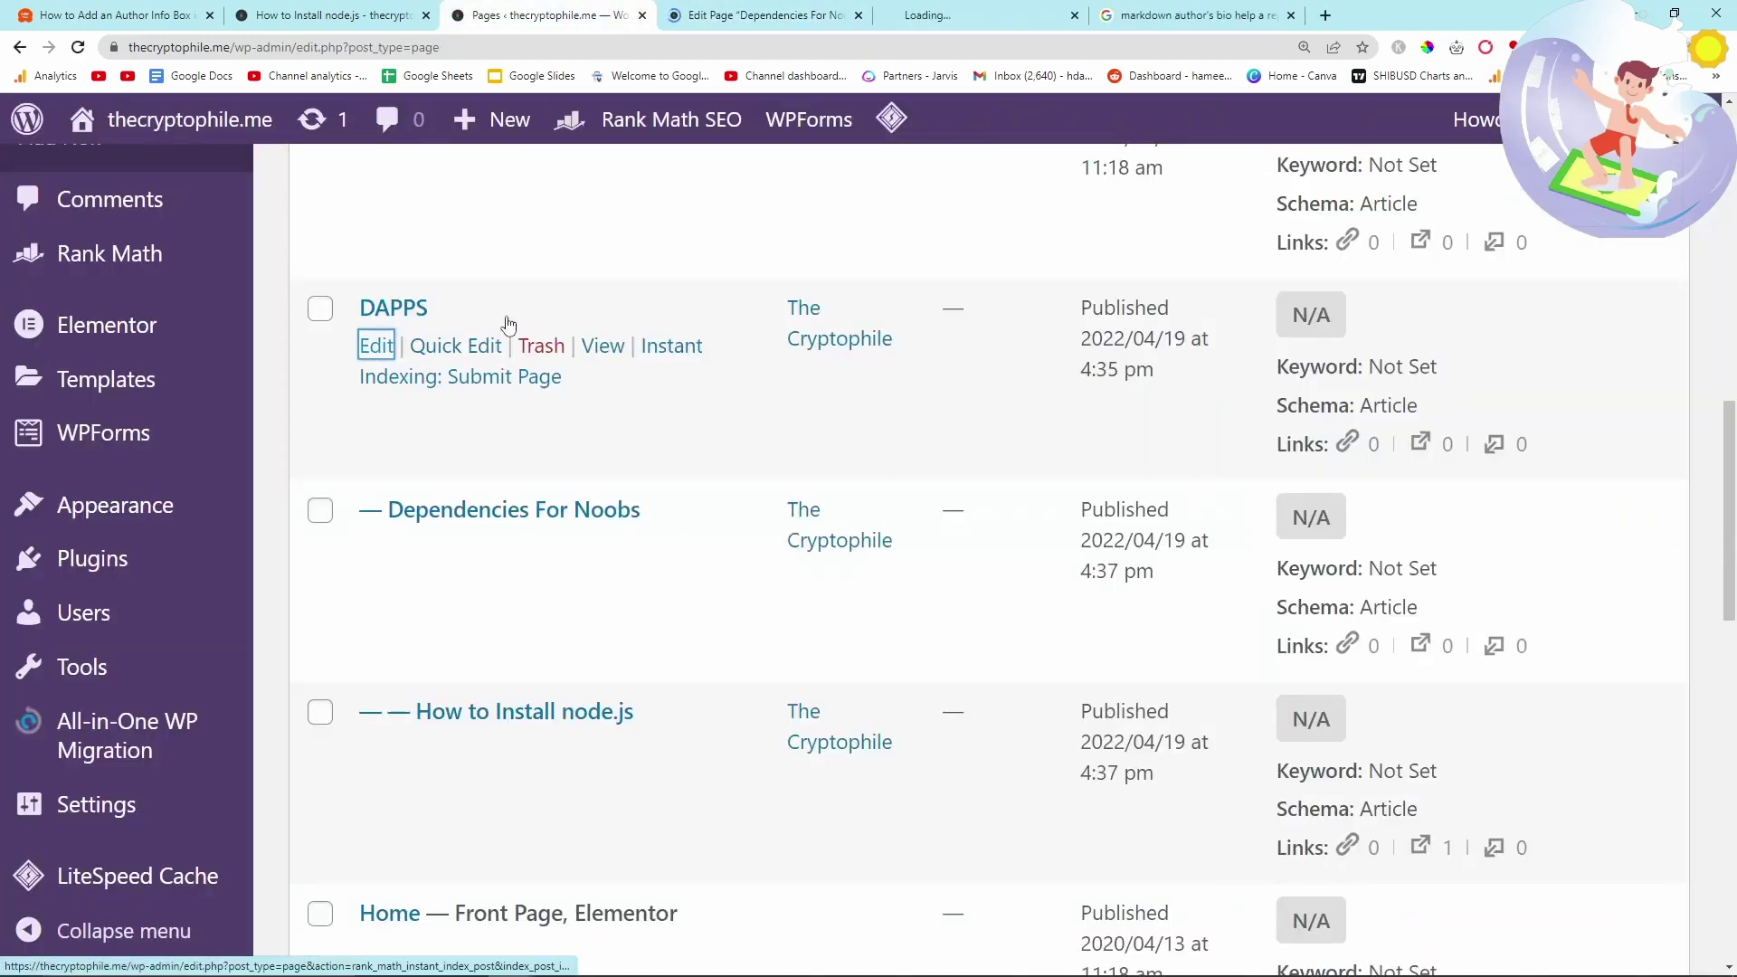
left_click(916, 9)
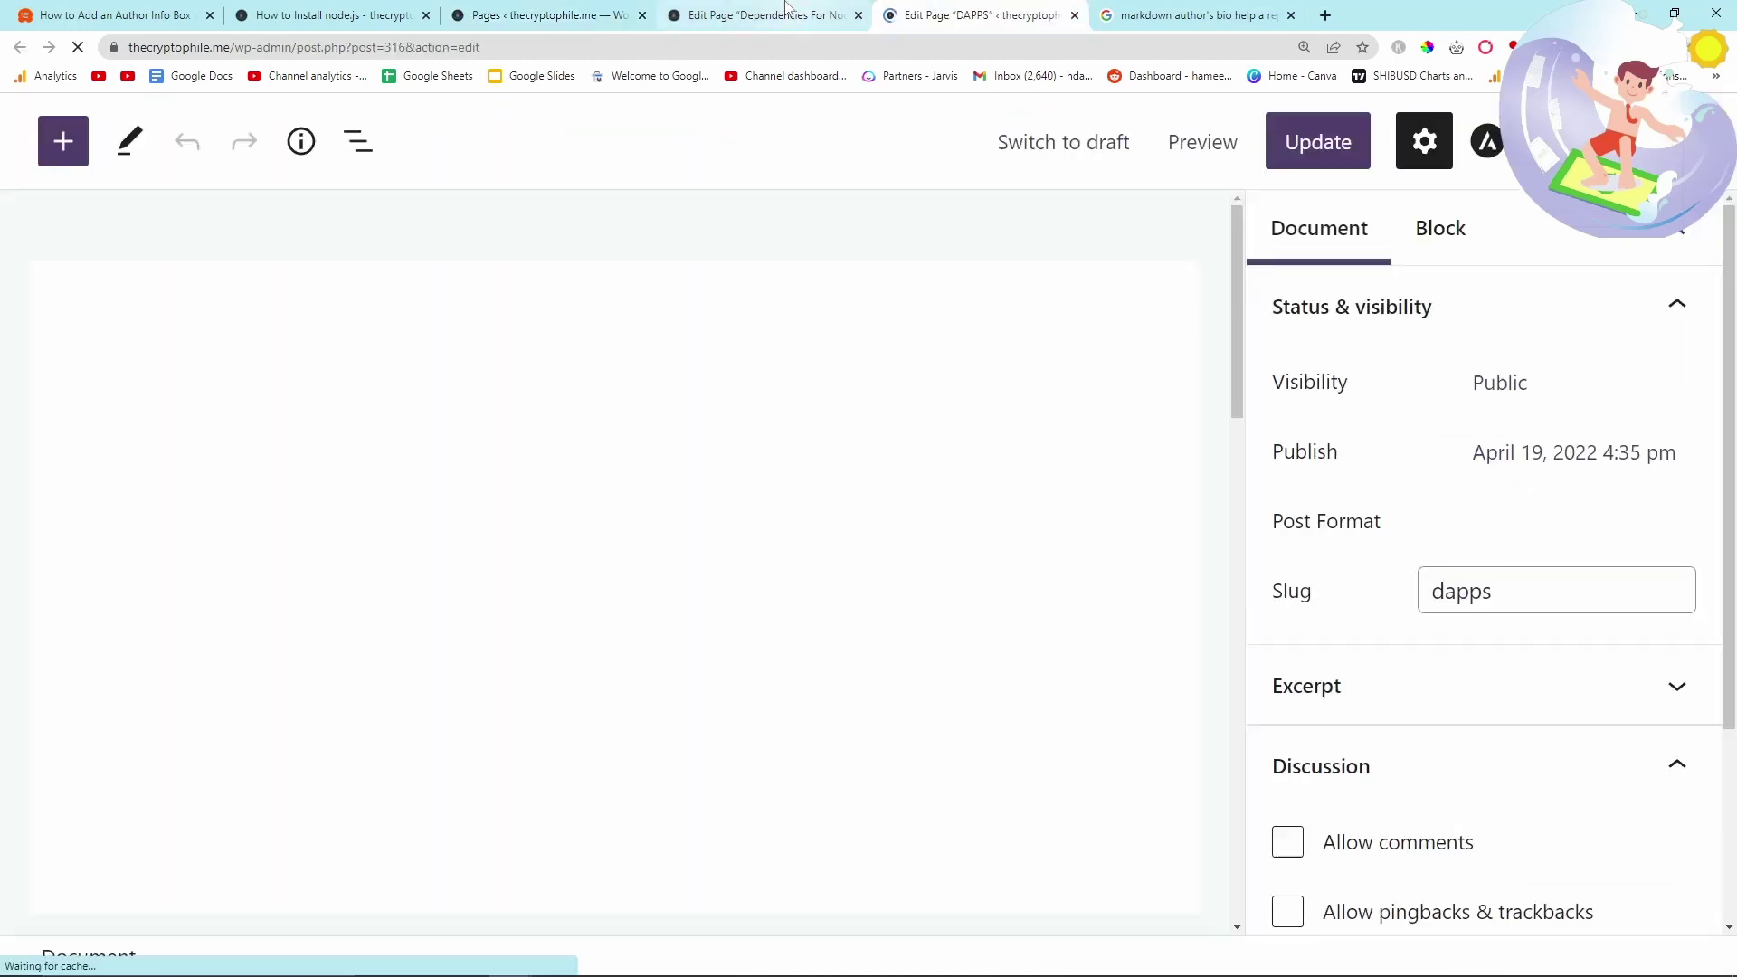
left_click(785, 11)
- Insert a WordPress post embed block below the Dependencies For Noobs intro paragraph
scroll(449, 609, "down", 3)
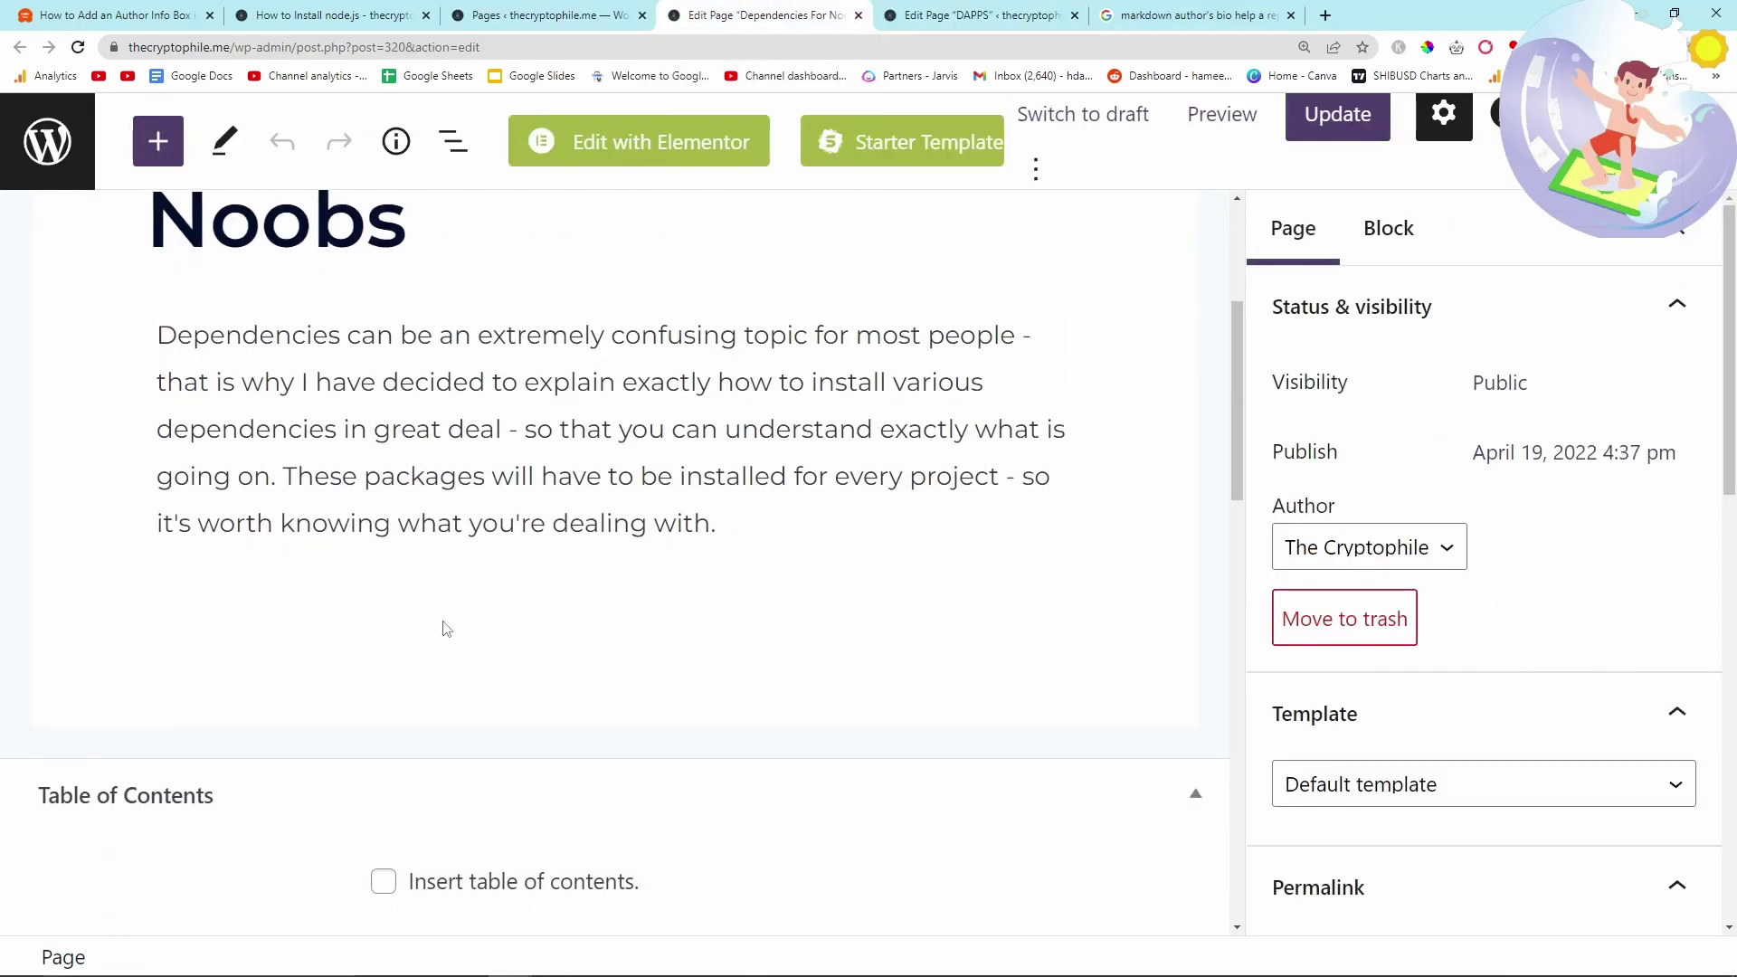
scroll(315, 618, "up", 1)
scroll(806, 640, "down", 1)
left_click(748, 531)
key("Return")
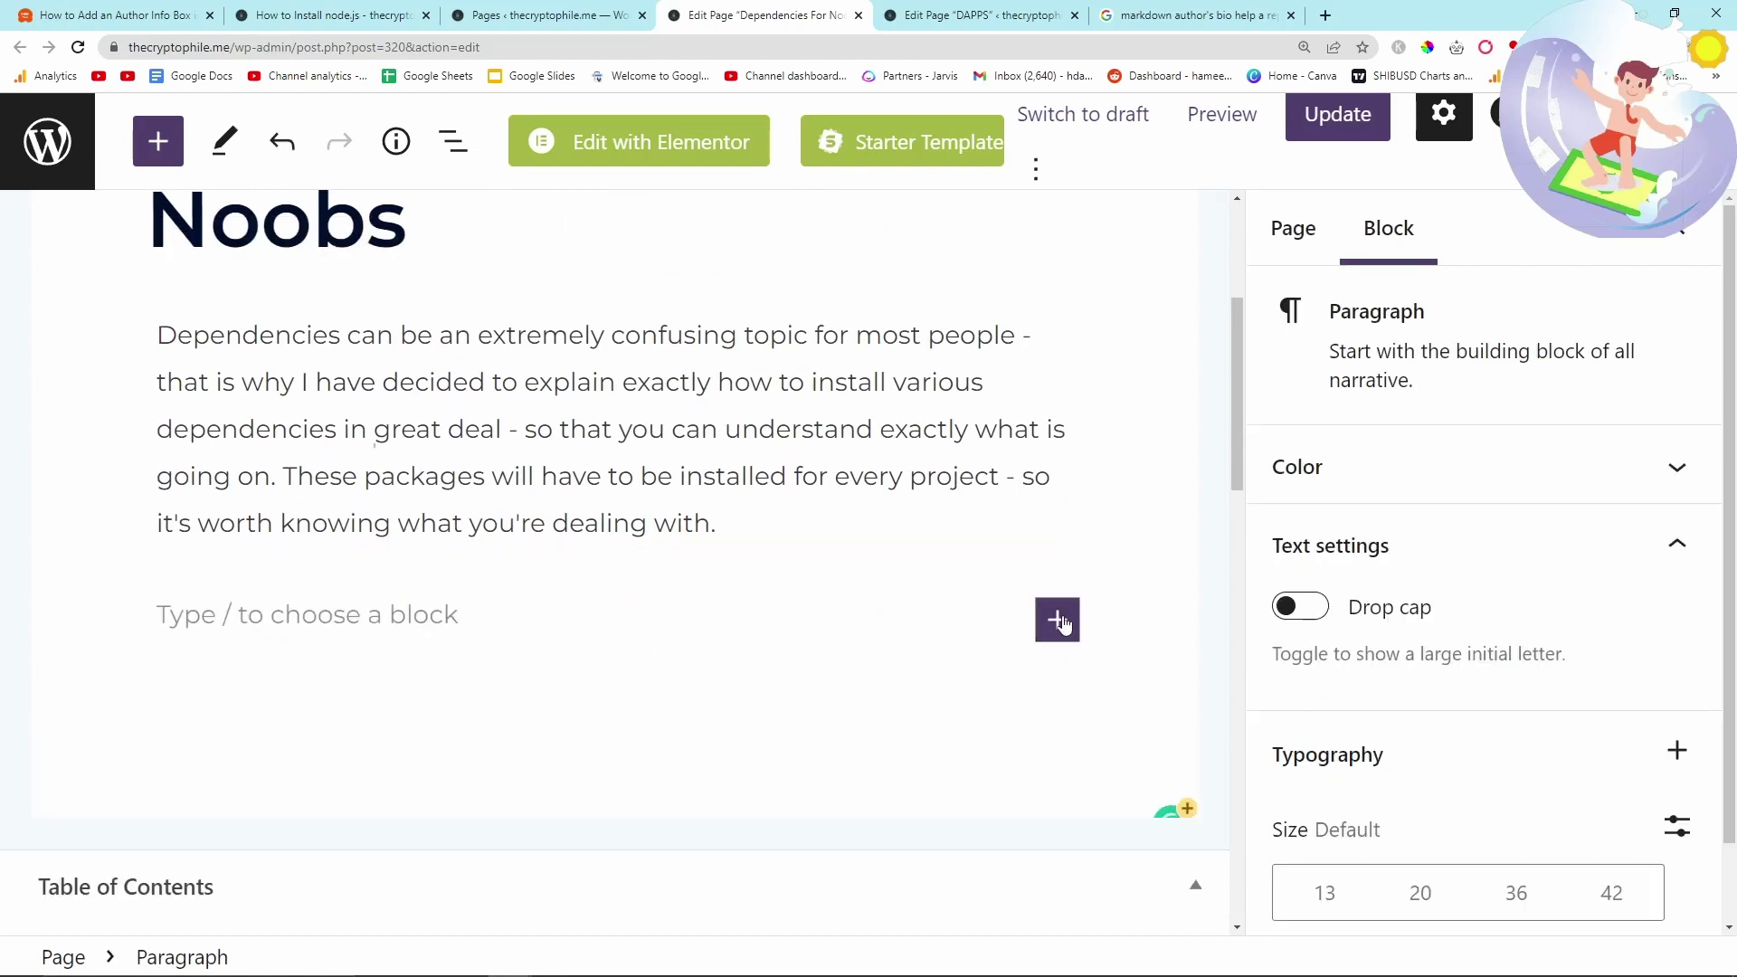
left_click(1056, 620)
type("wp")
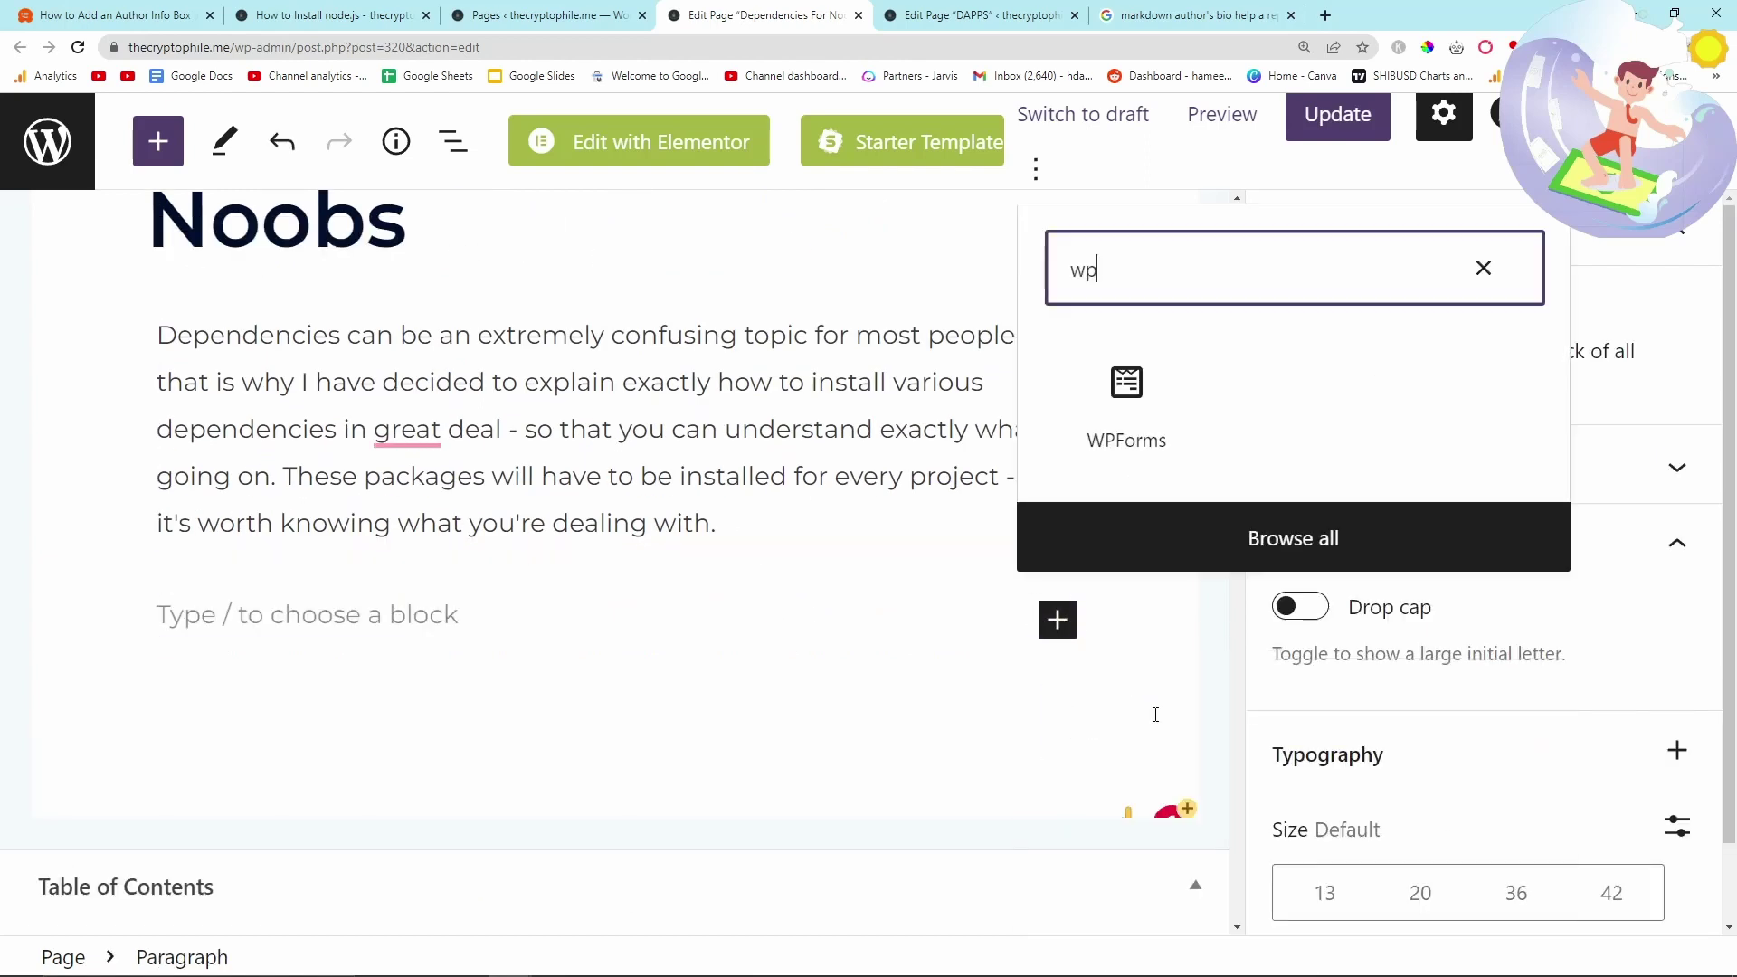
key("ctrl+a")
type("blog")
left_click(1140, 402)
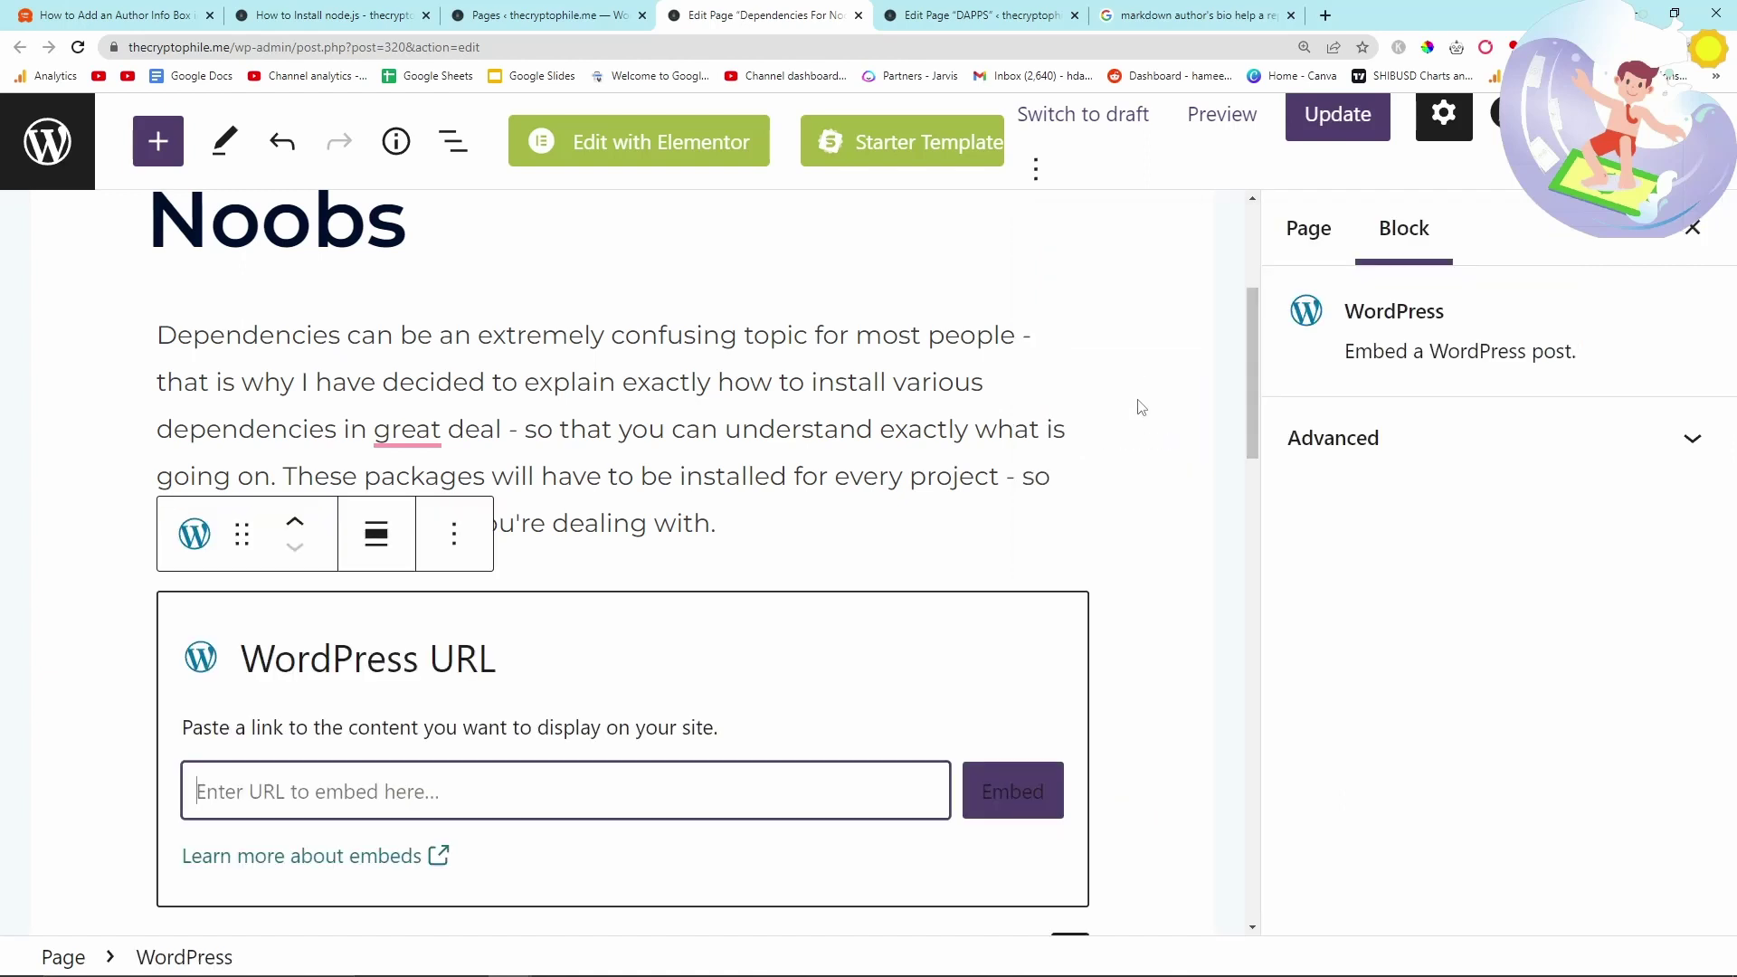
- Update the page with the embedded How to Install node.js card
scroll(569, 620, "down", 2)
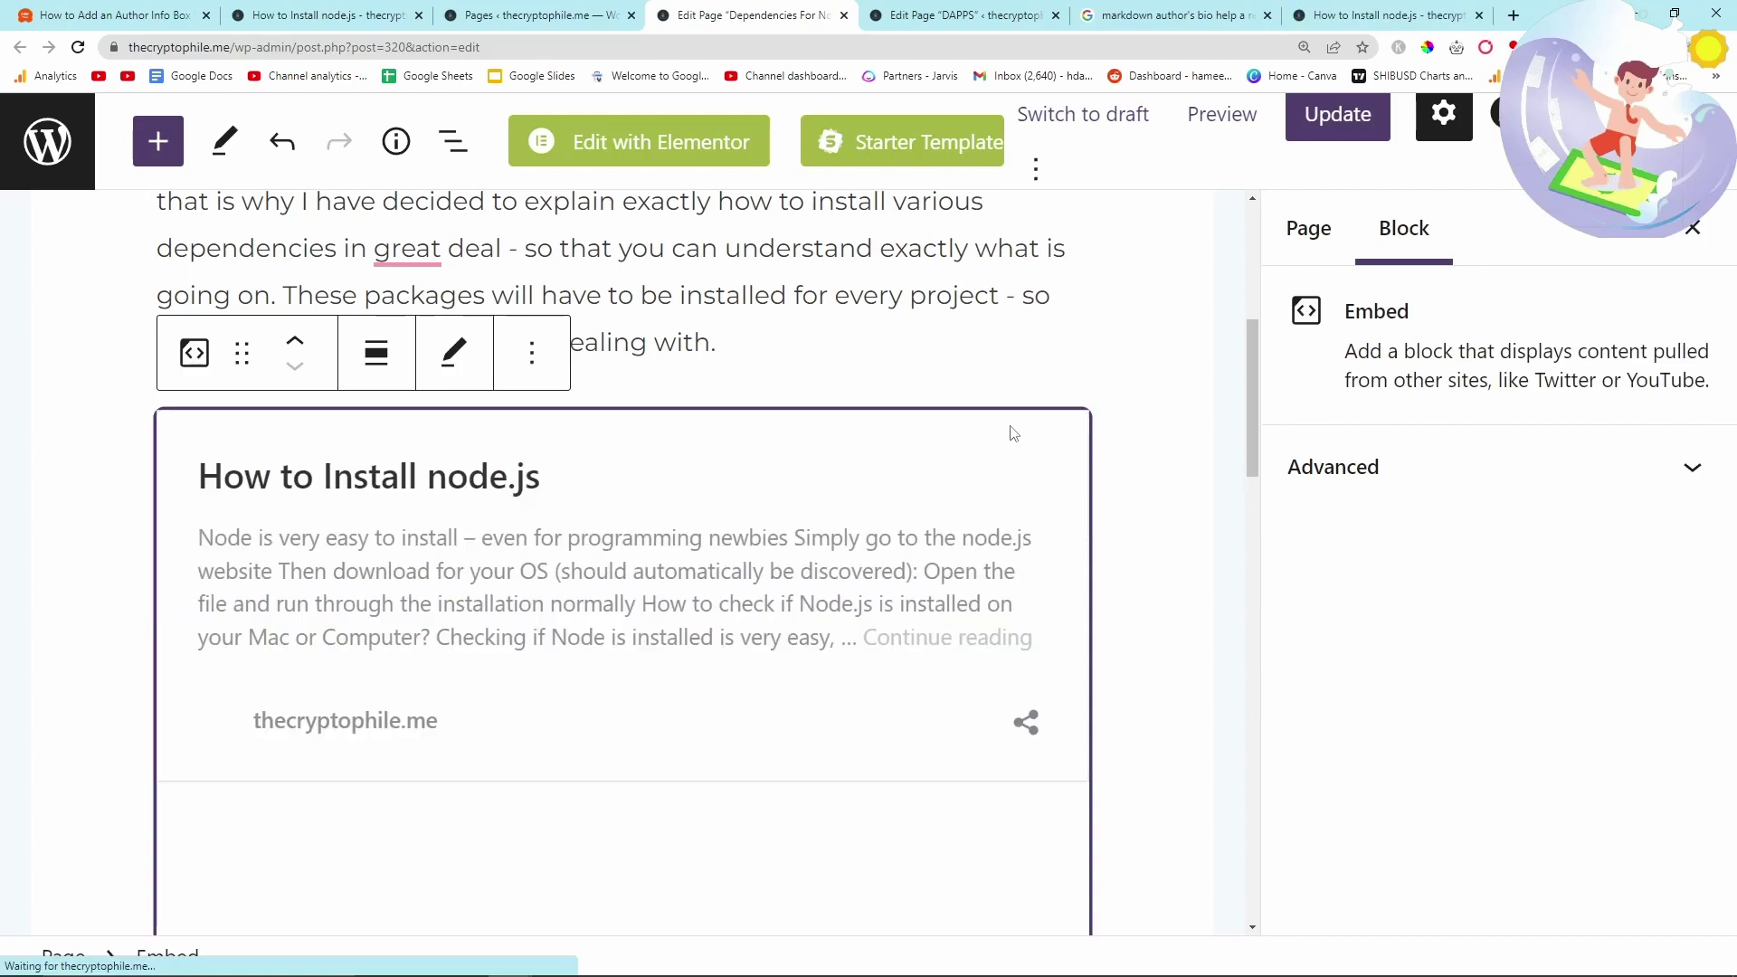
scroll(498, 507, "down", 1)
scroll(282, 503, "up", 1)
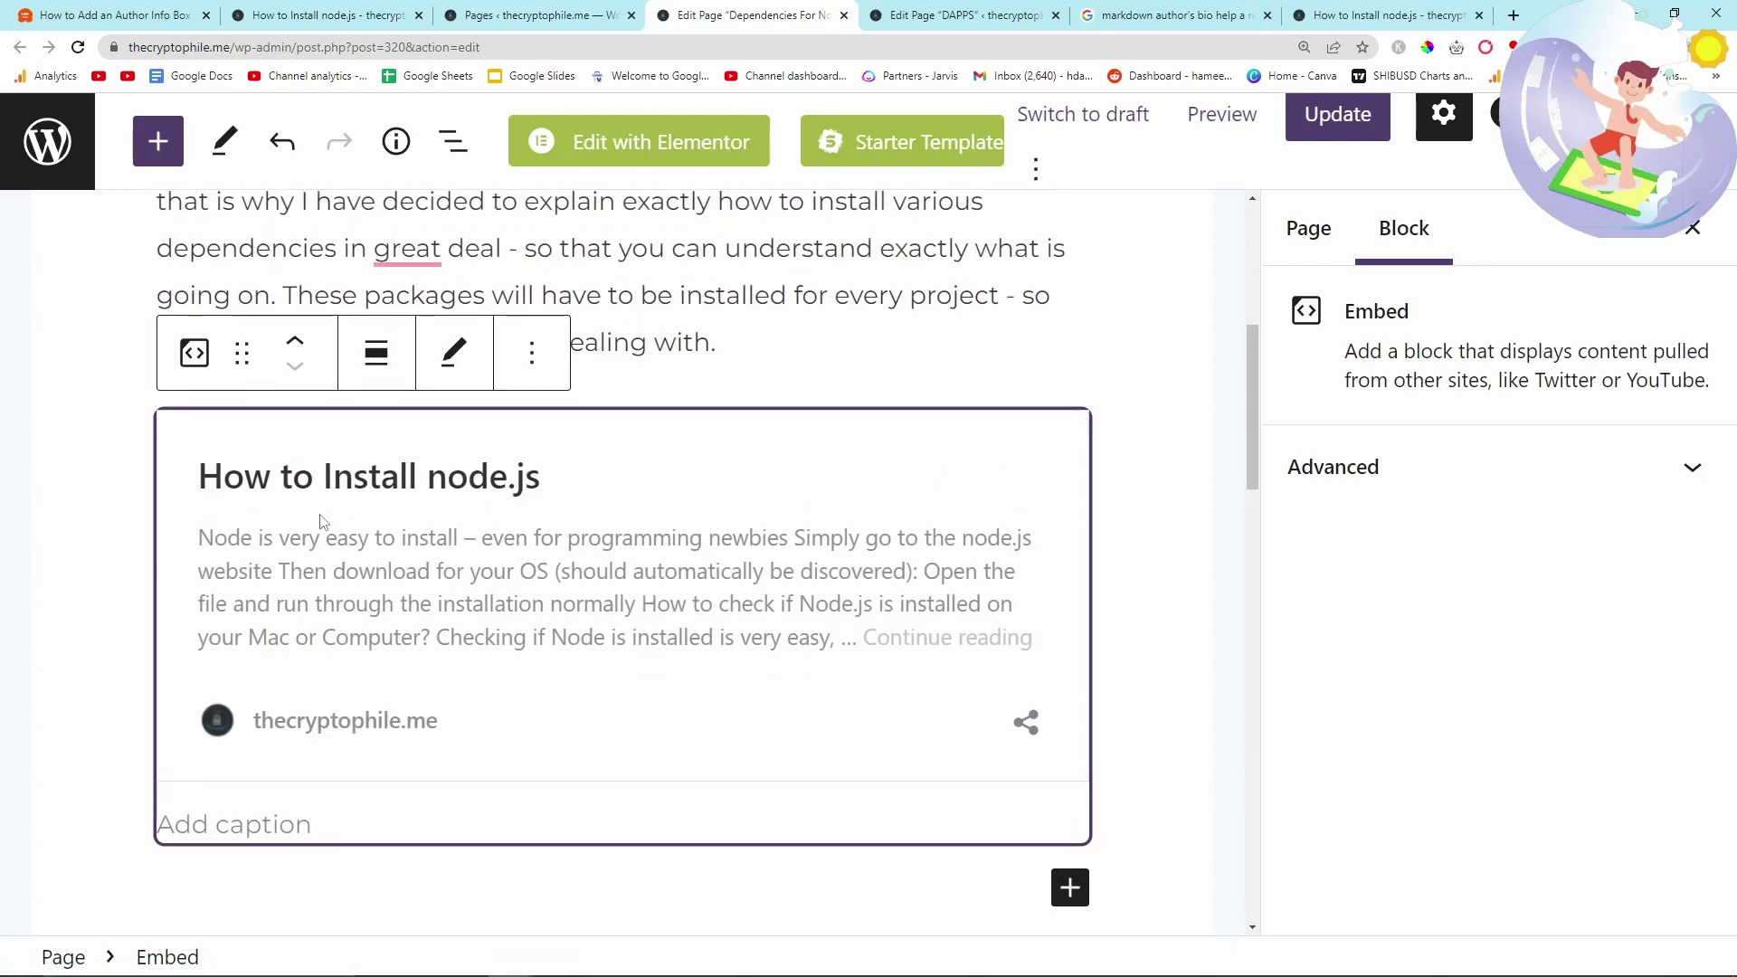
scroll(385, 613, "down", 2)
scroll(915, 504, "up", 6)
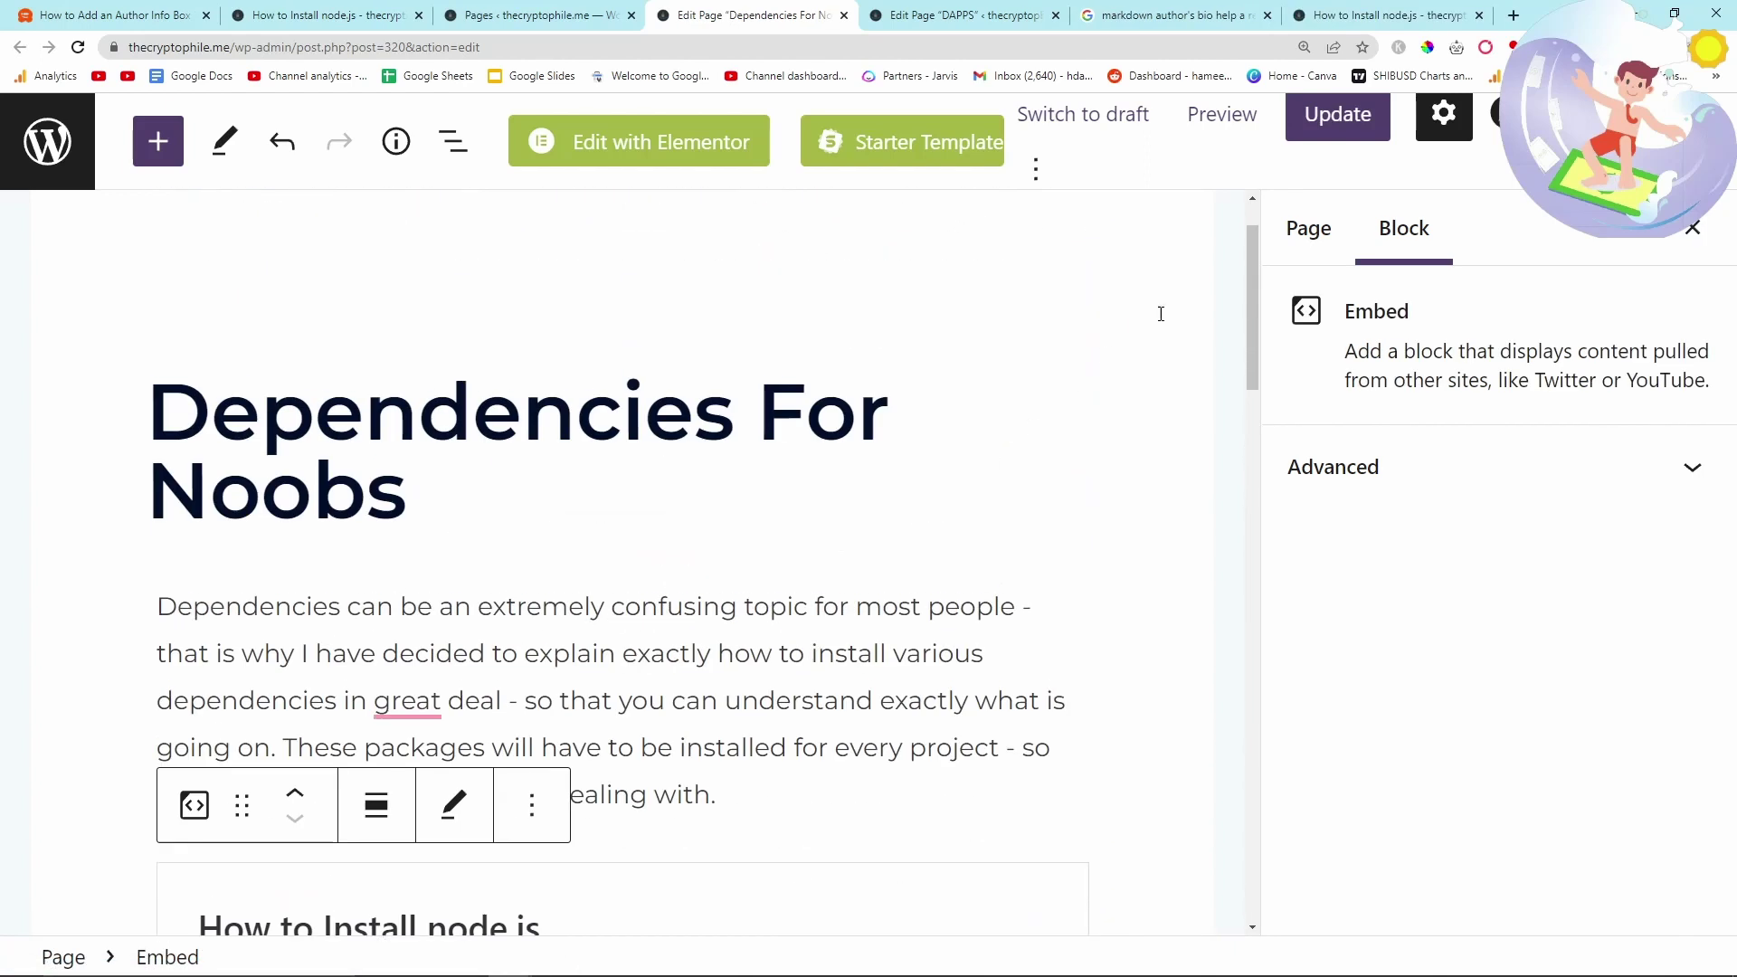
left_click(1338, 115)
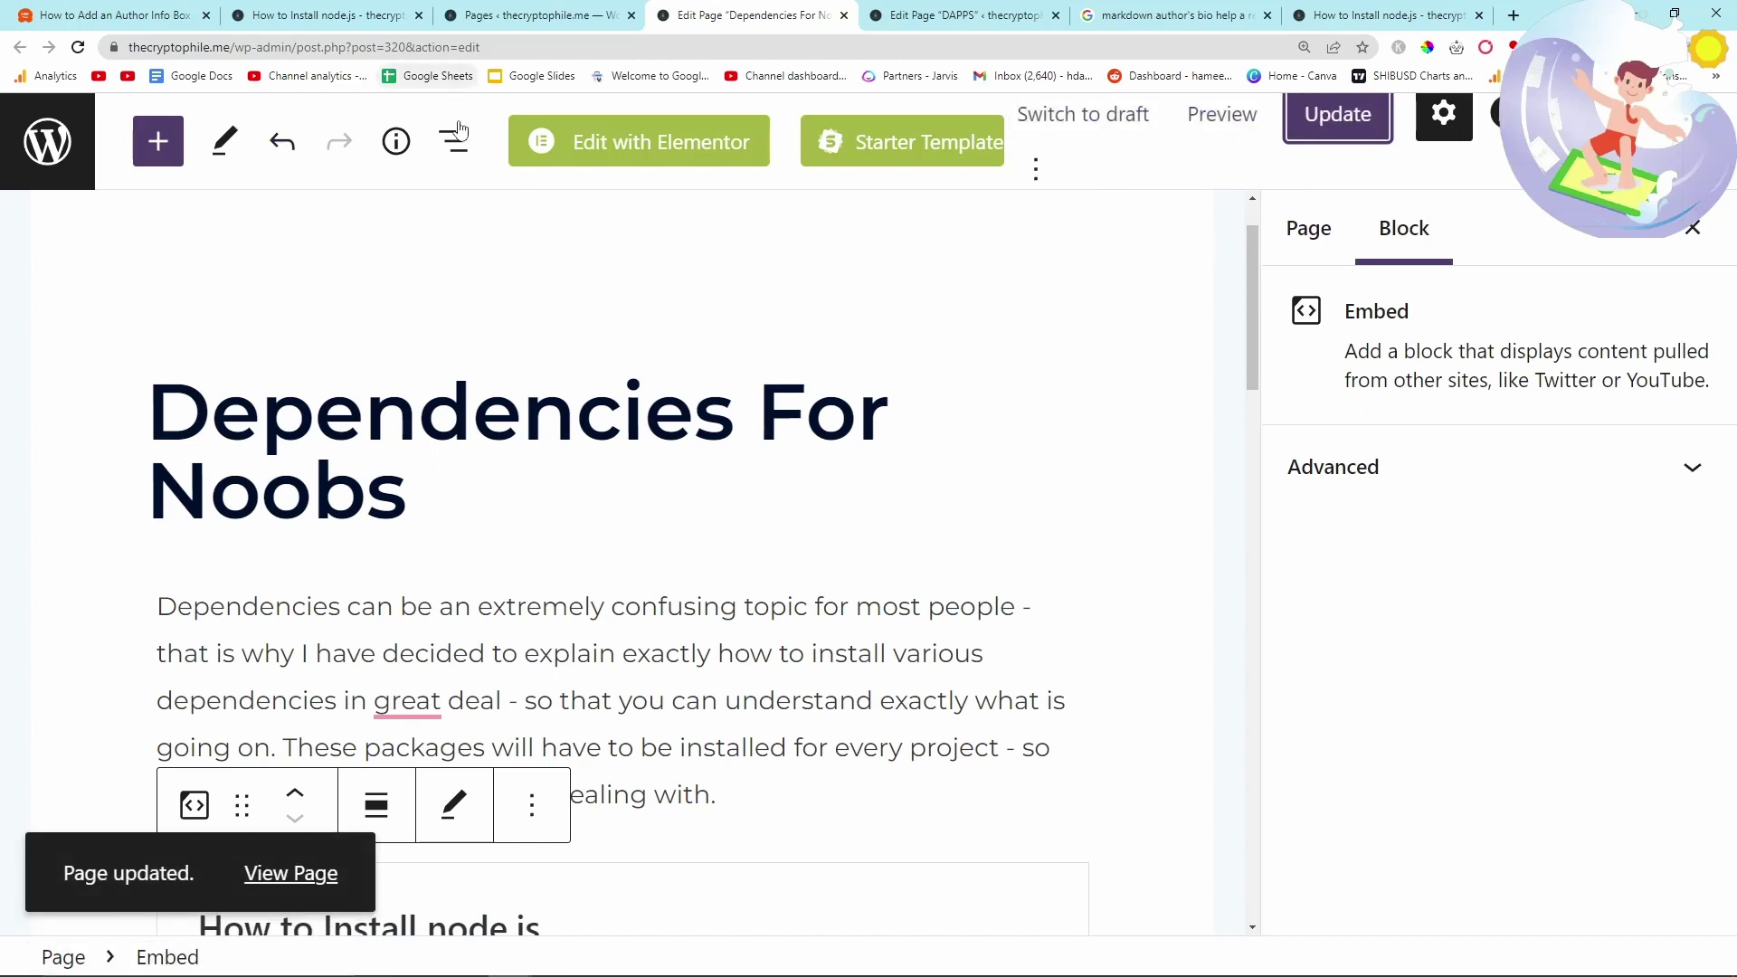
- View the live page and test that the node.js card opens the post
scroll(527, 196, "up", 1)
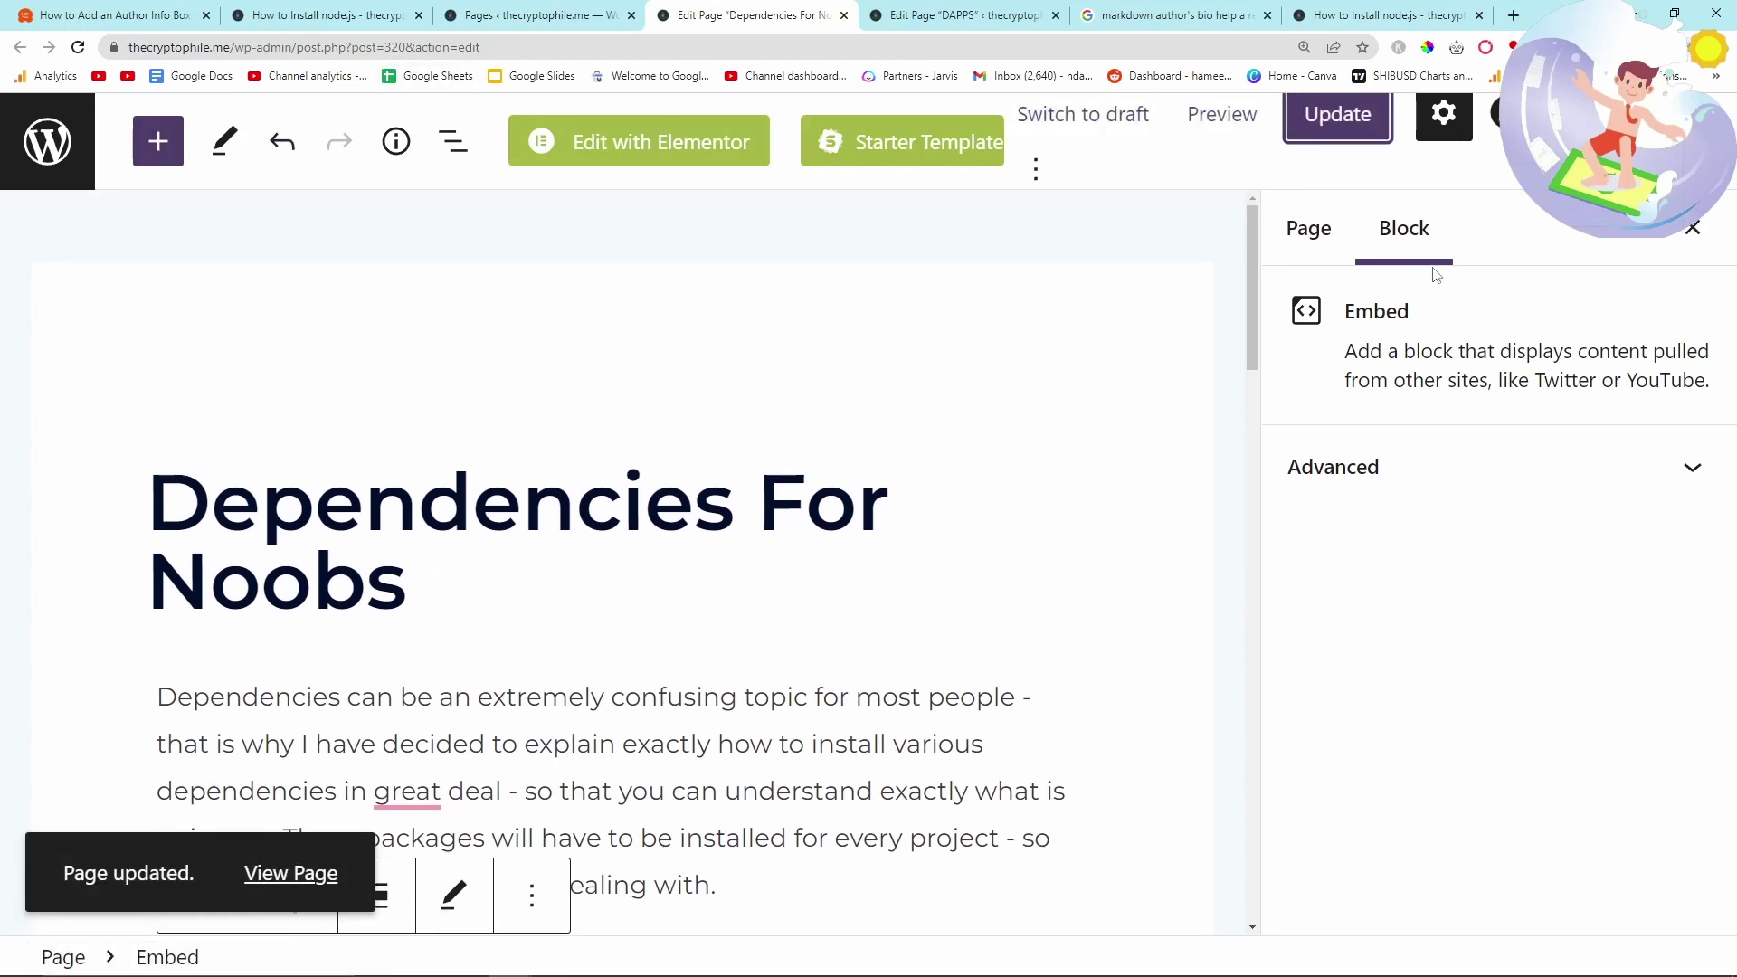
left_click(290, 874)
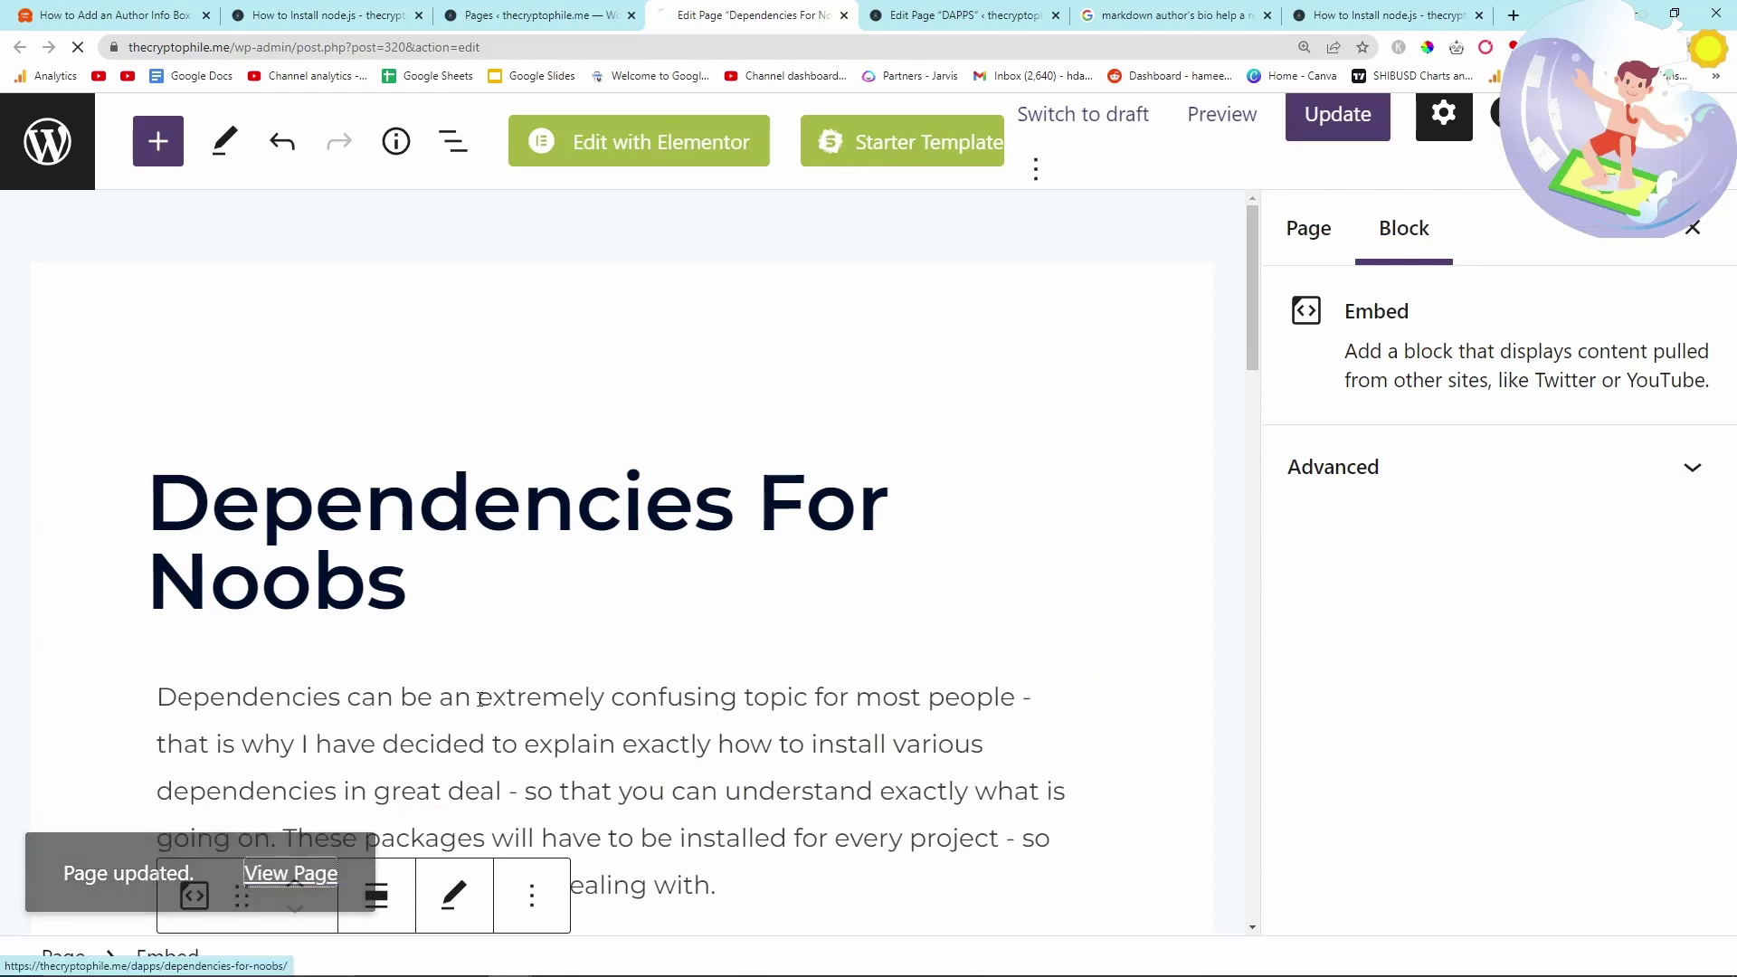
scroll(640, 634, "down", 5)
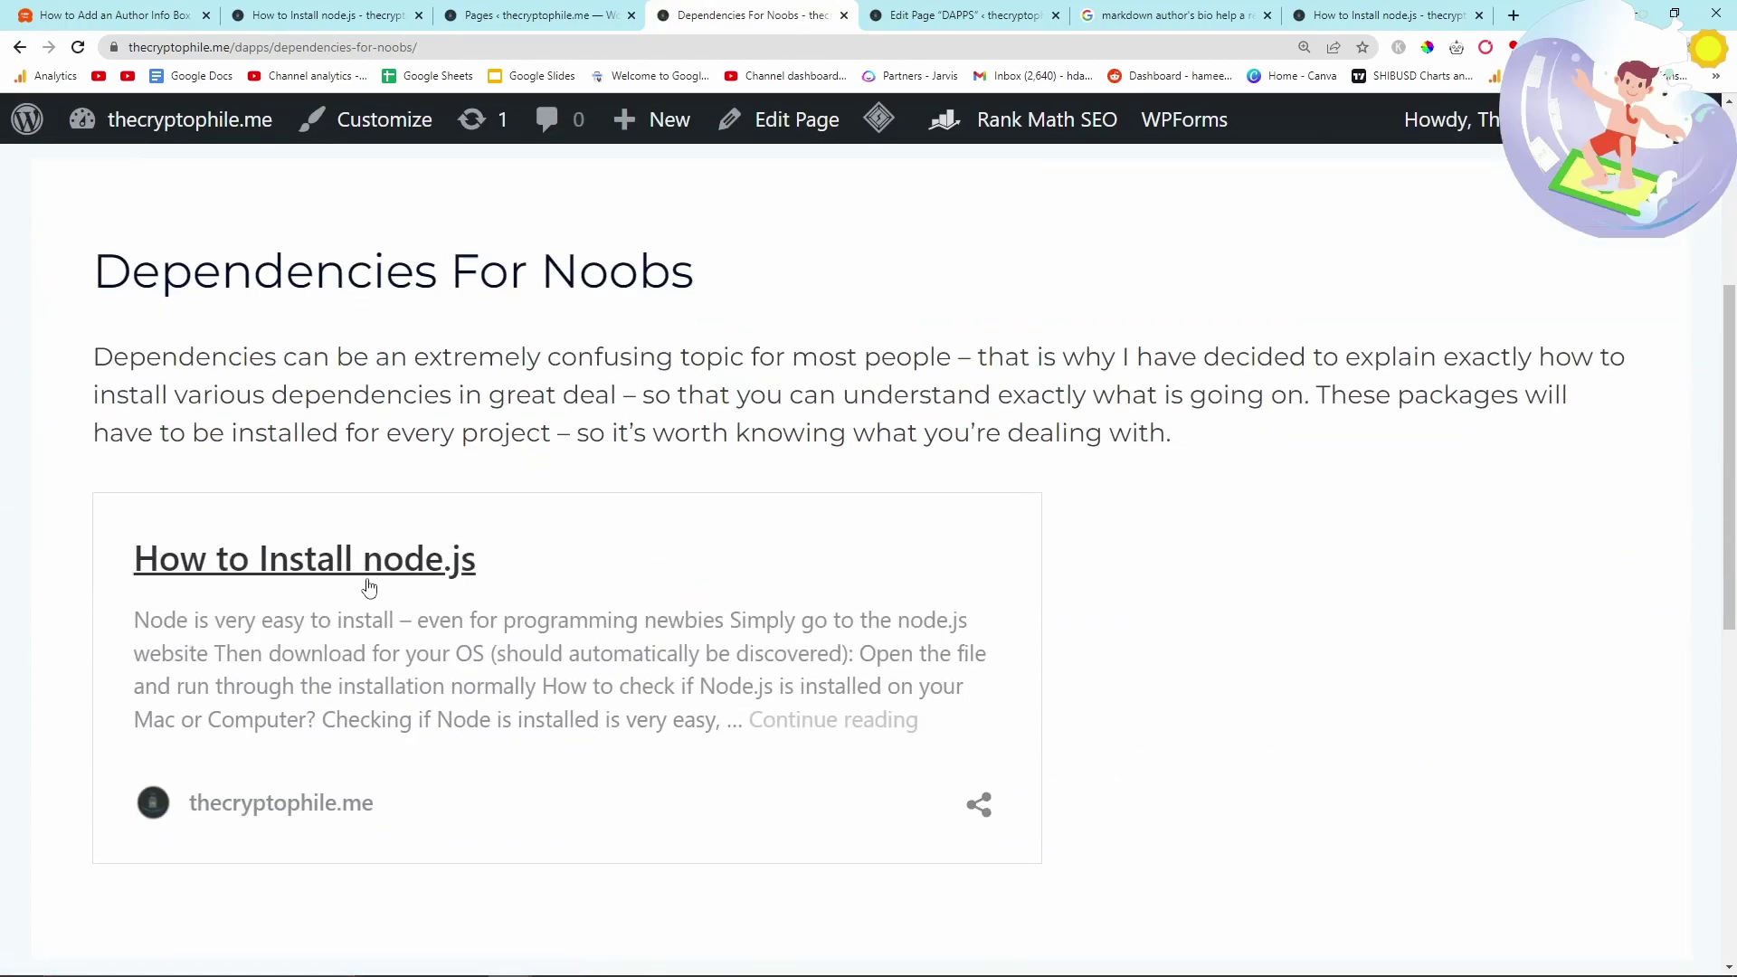
middle_click(344, 568)
scroll(333, 341, "up", 3)
left_click(837, 16)
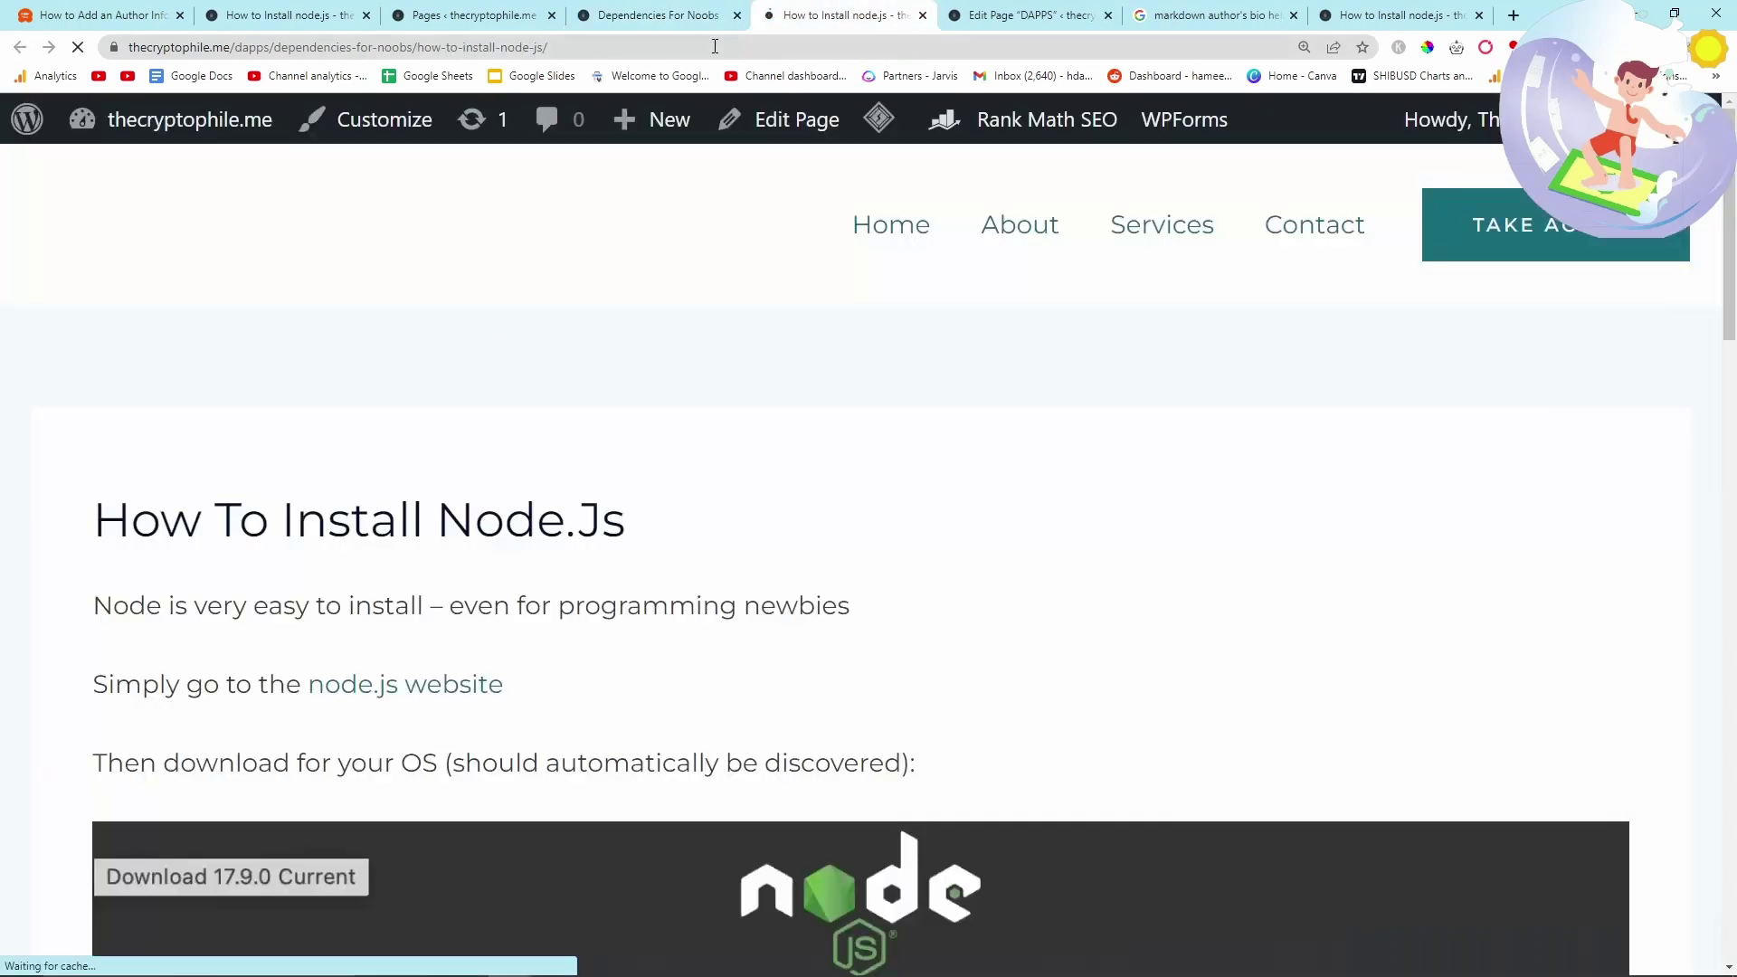
left_click(706, 47)
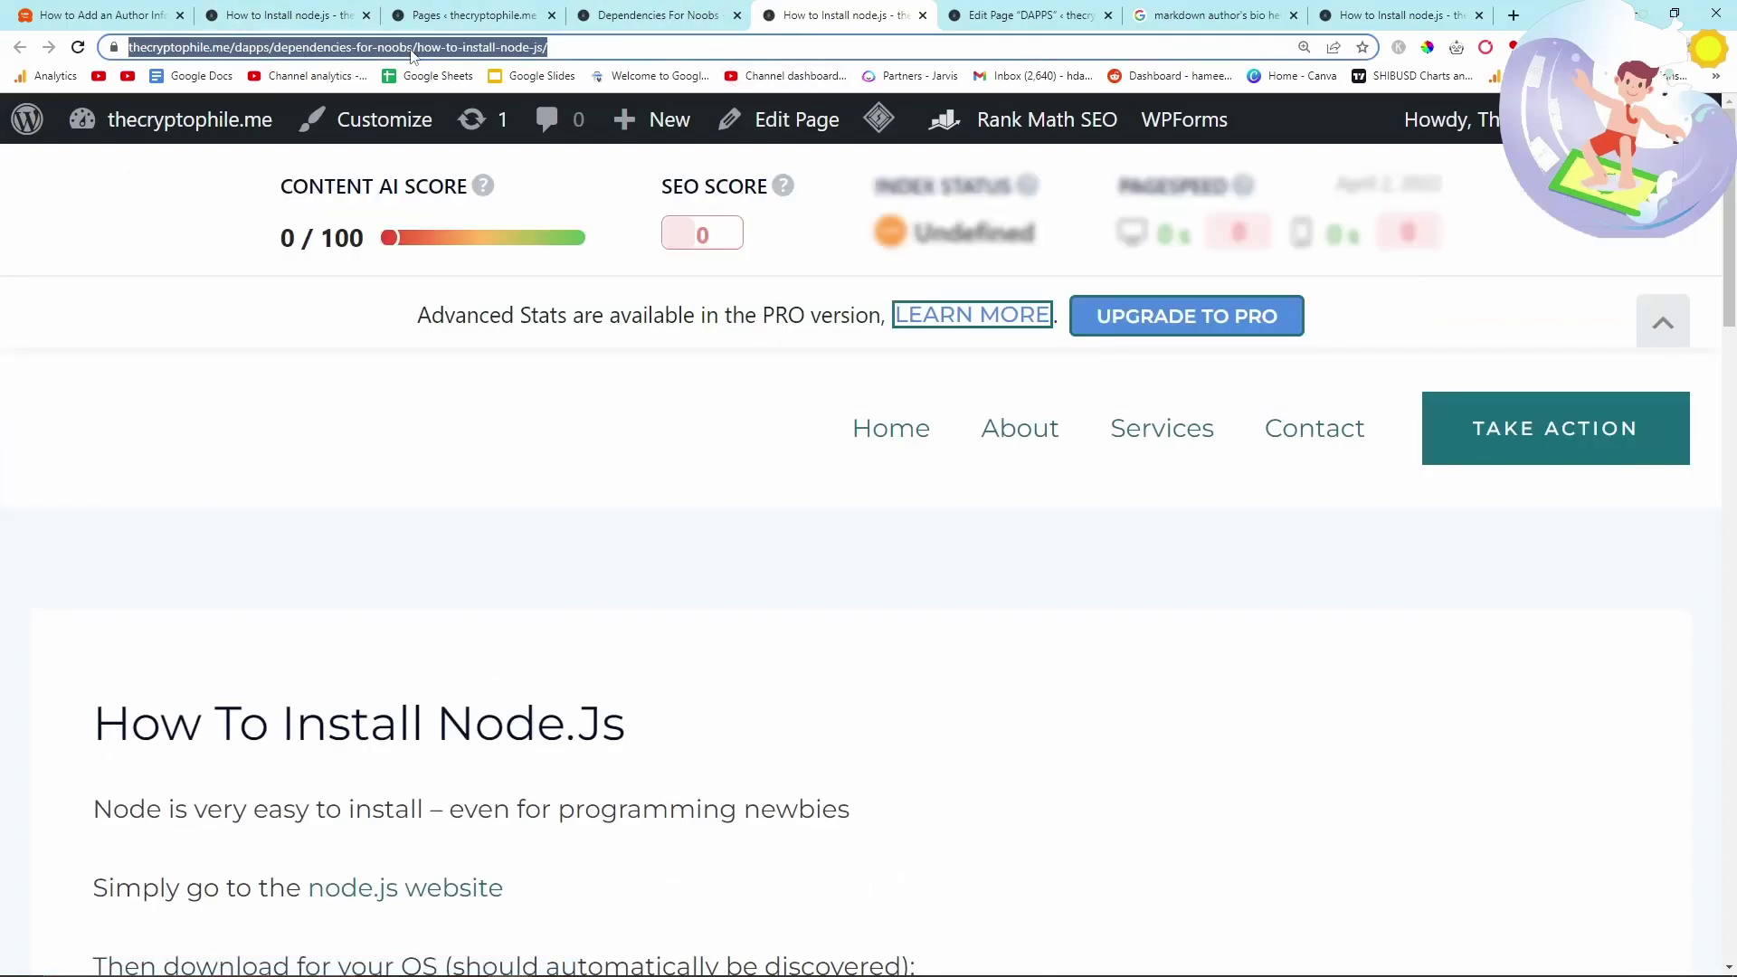
key("ctrl+shift+Tab")
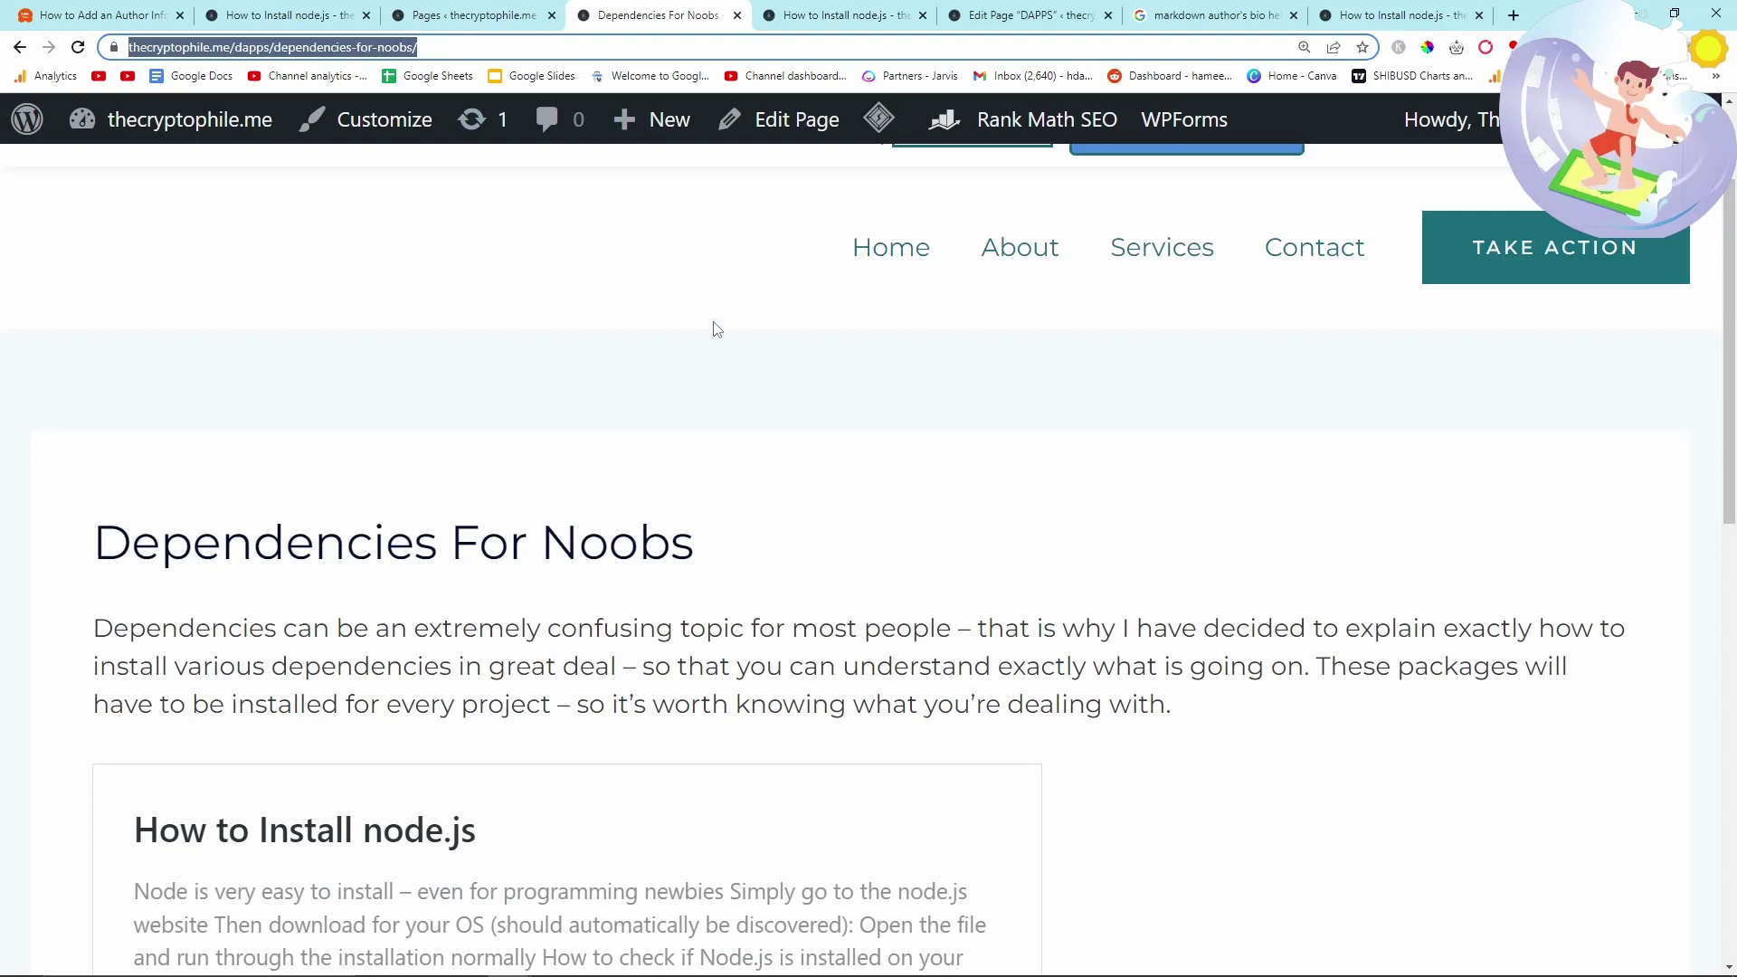
- Embed the Dependencies For Noobs post link in a WordPress embed block below the DAPPS intro
left_click(996, 25)
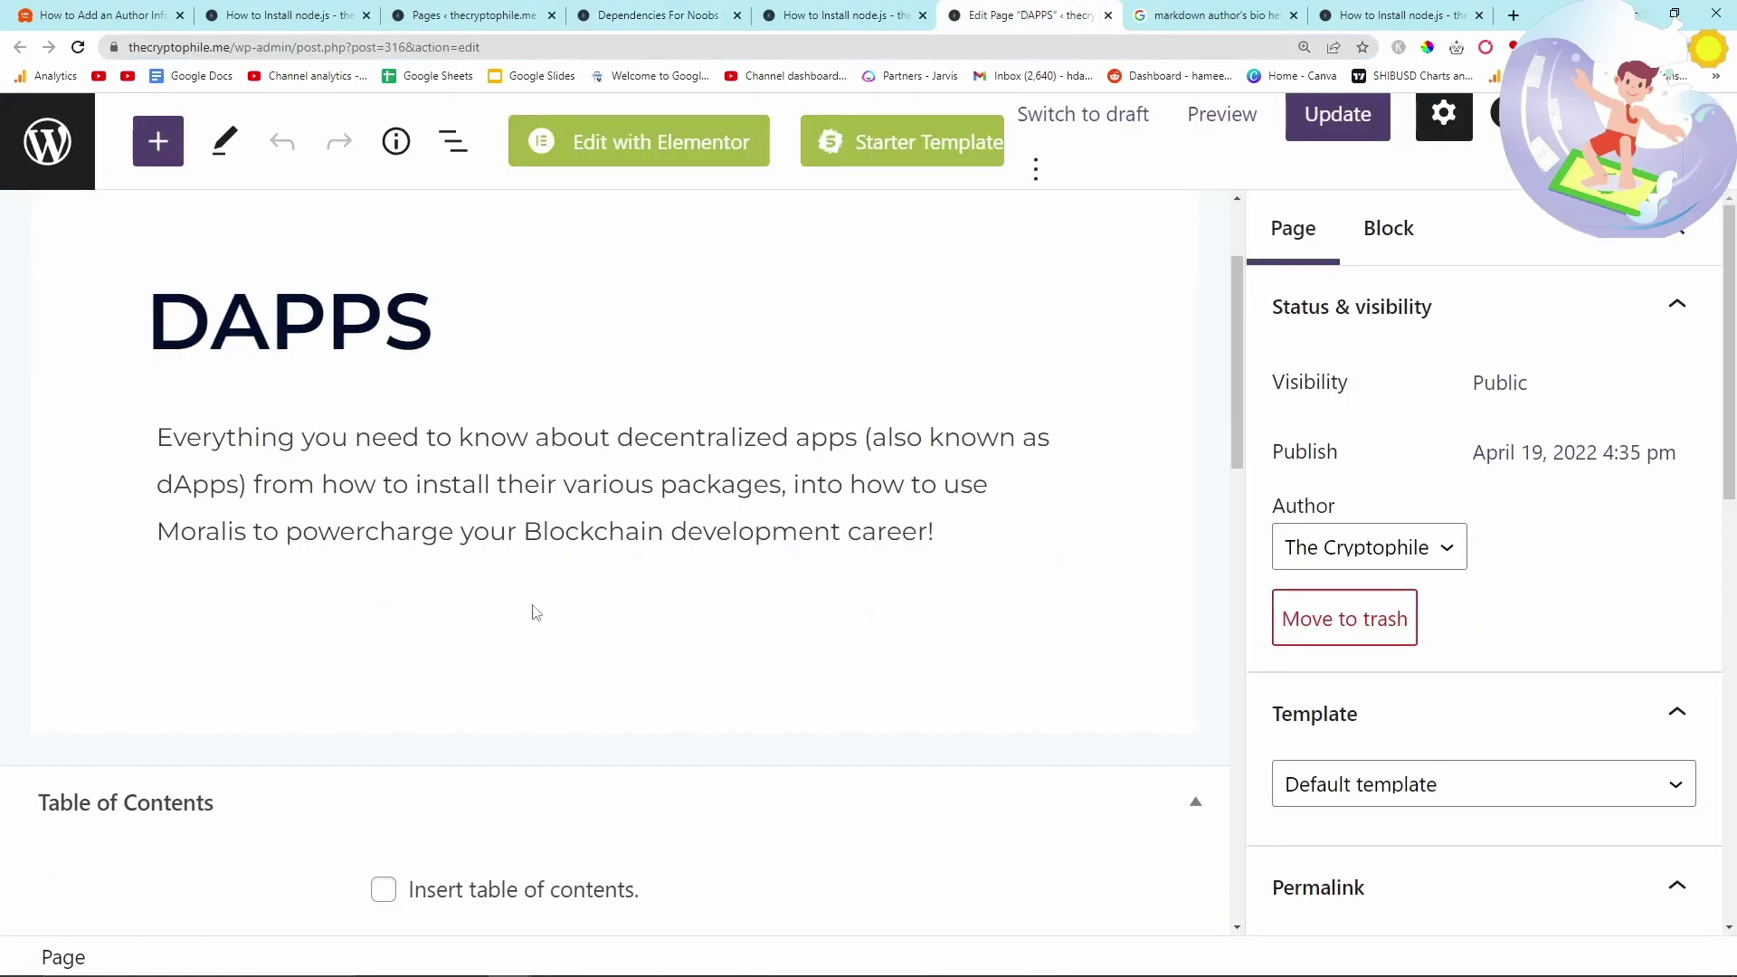
left_click(951, 532)
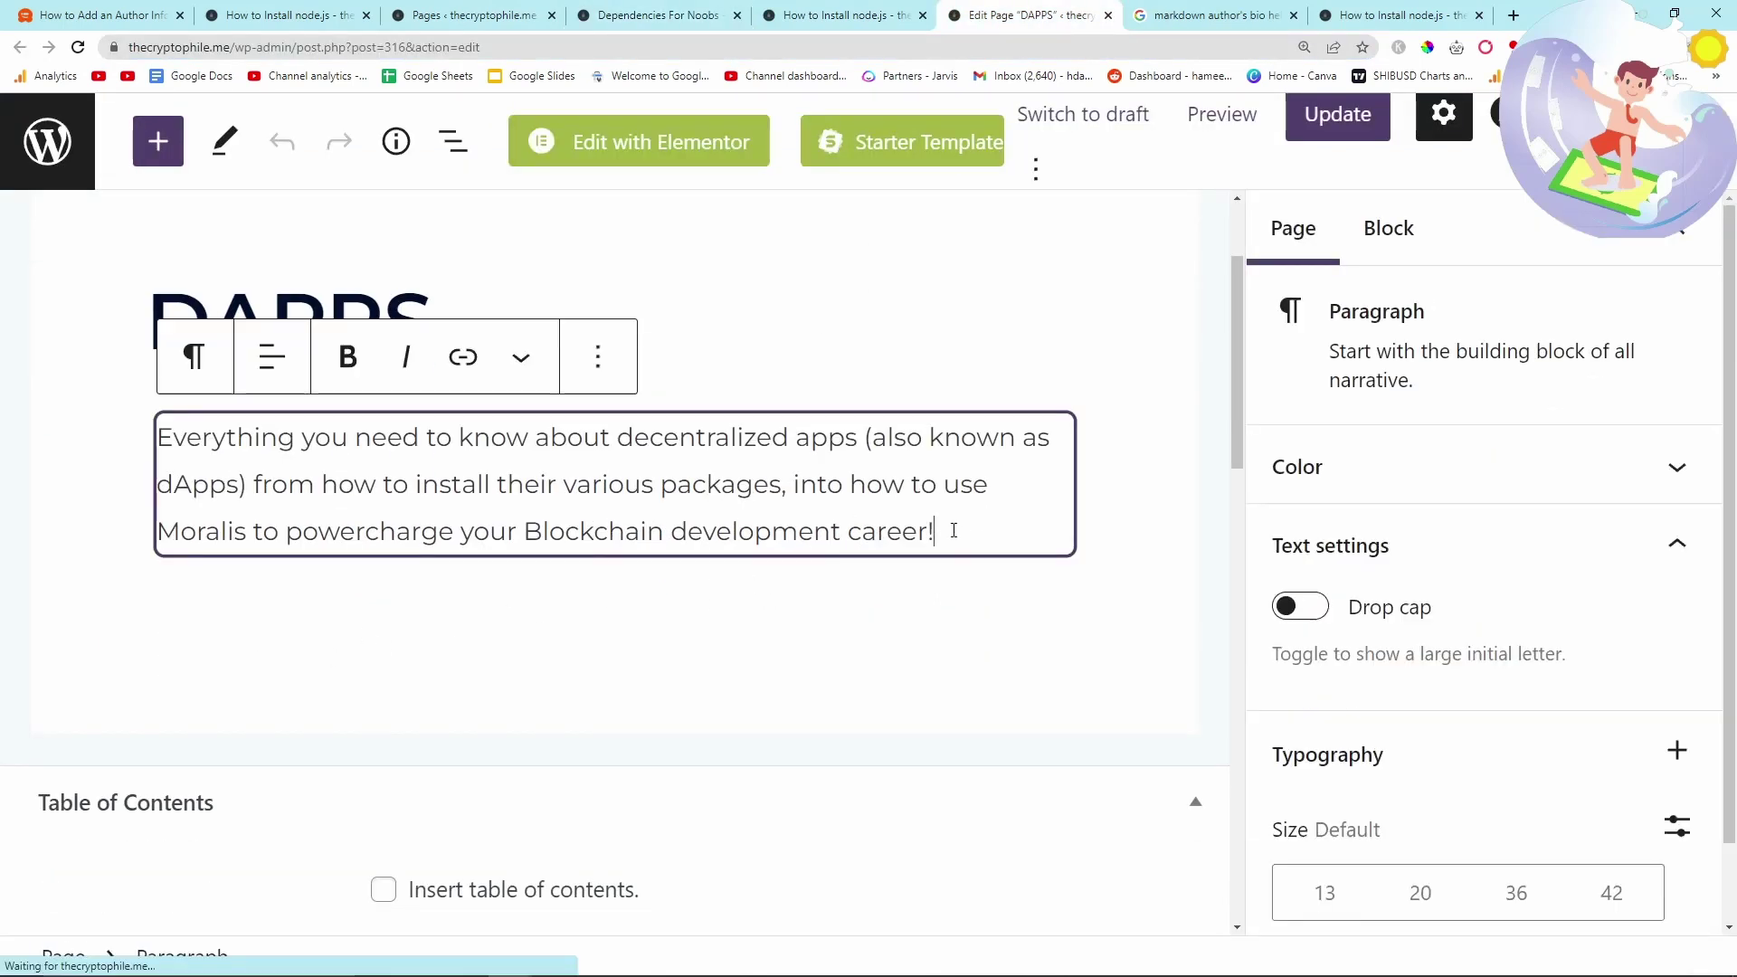
key("Return")
left_click(1057, 627)
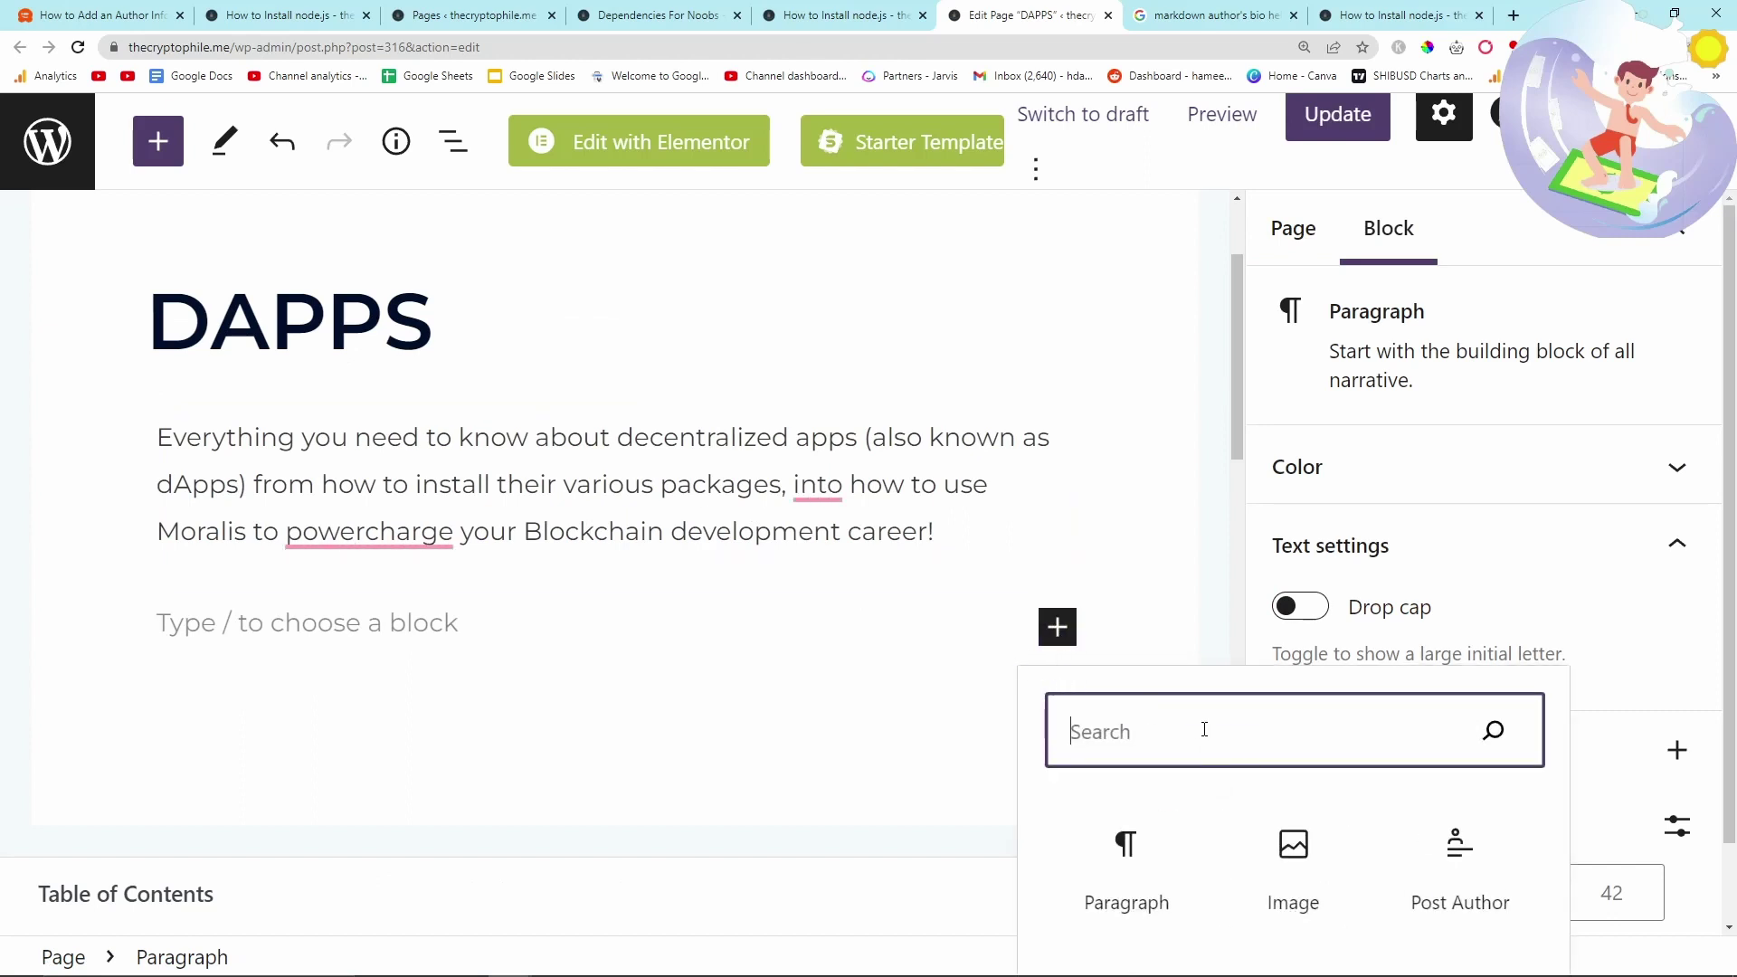
type("word")
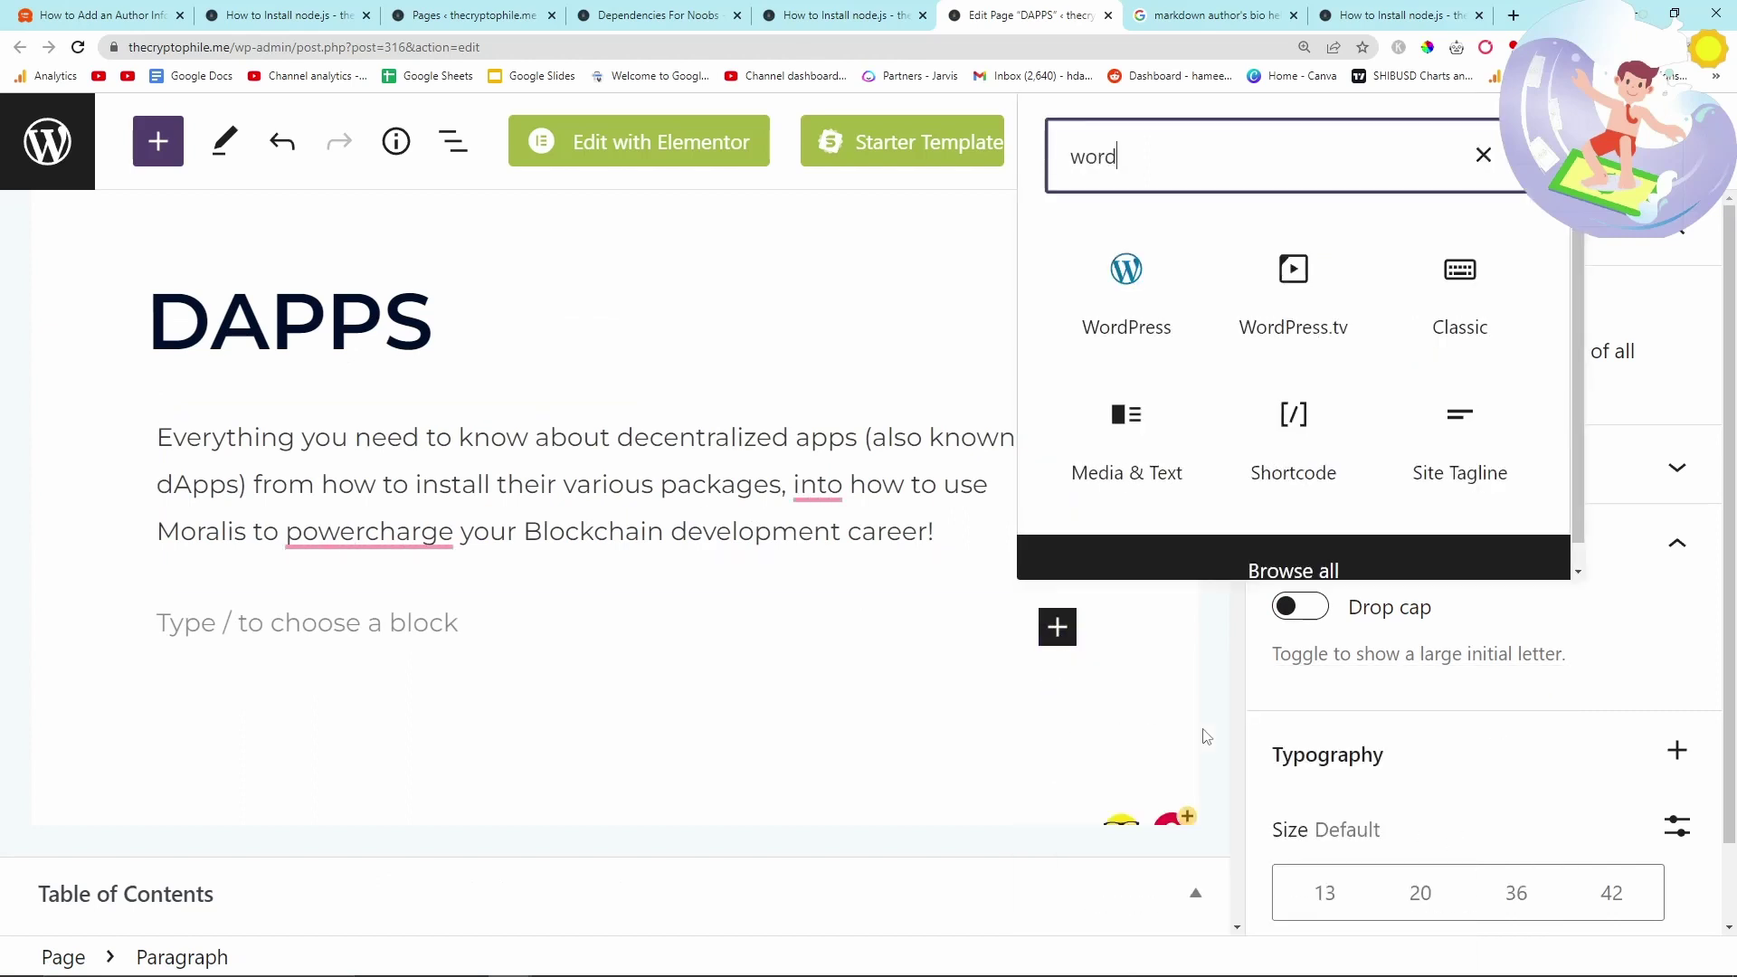
left_click(1125, 328)
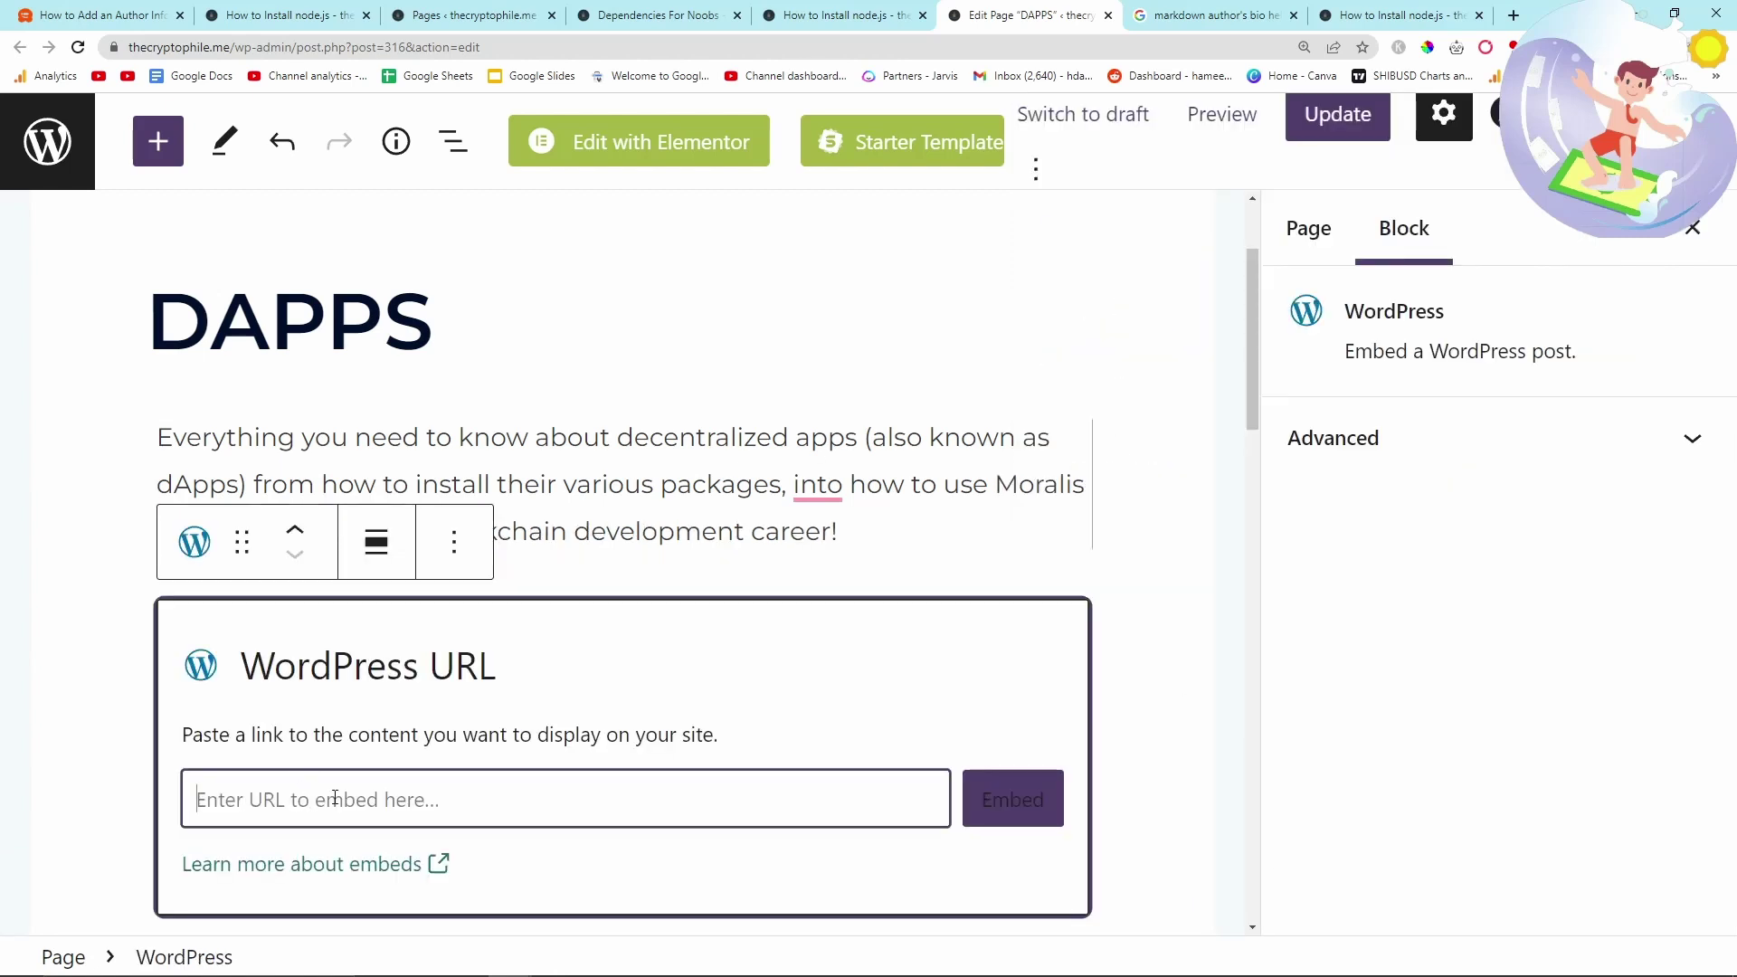
type("https://thecryptophile.me/dapps/dependencies-for-noobs/")
left_click(1012, 800)
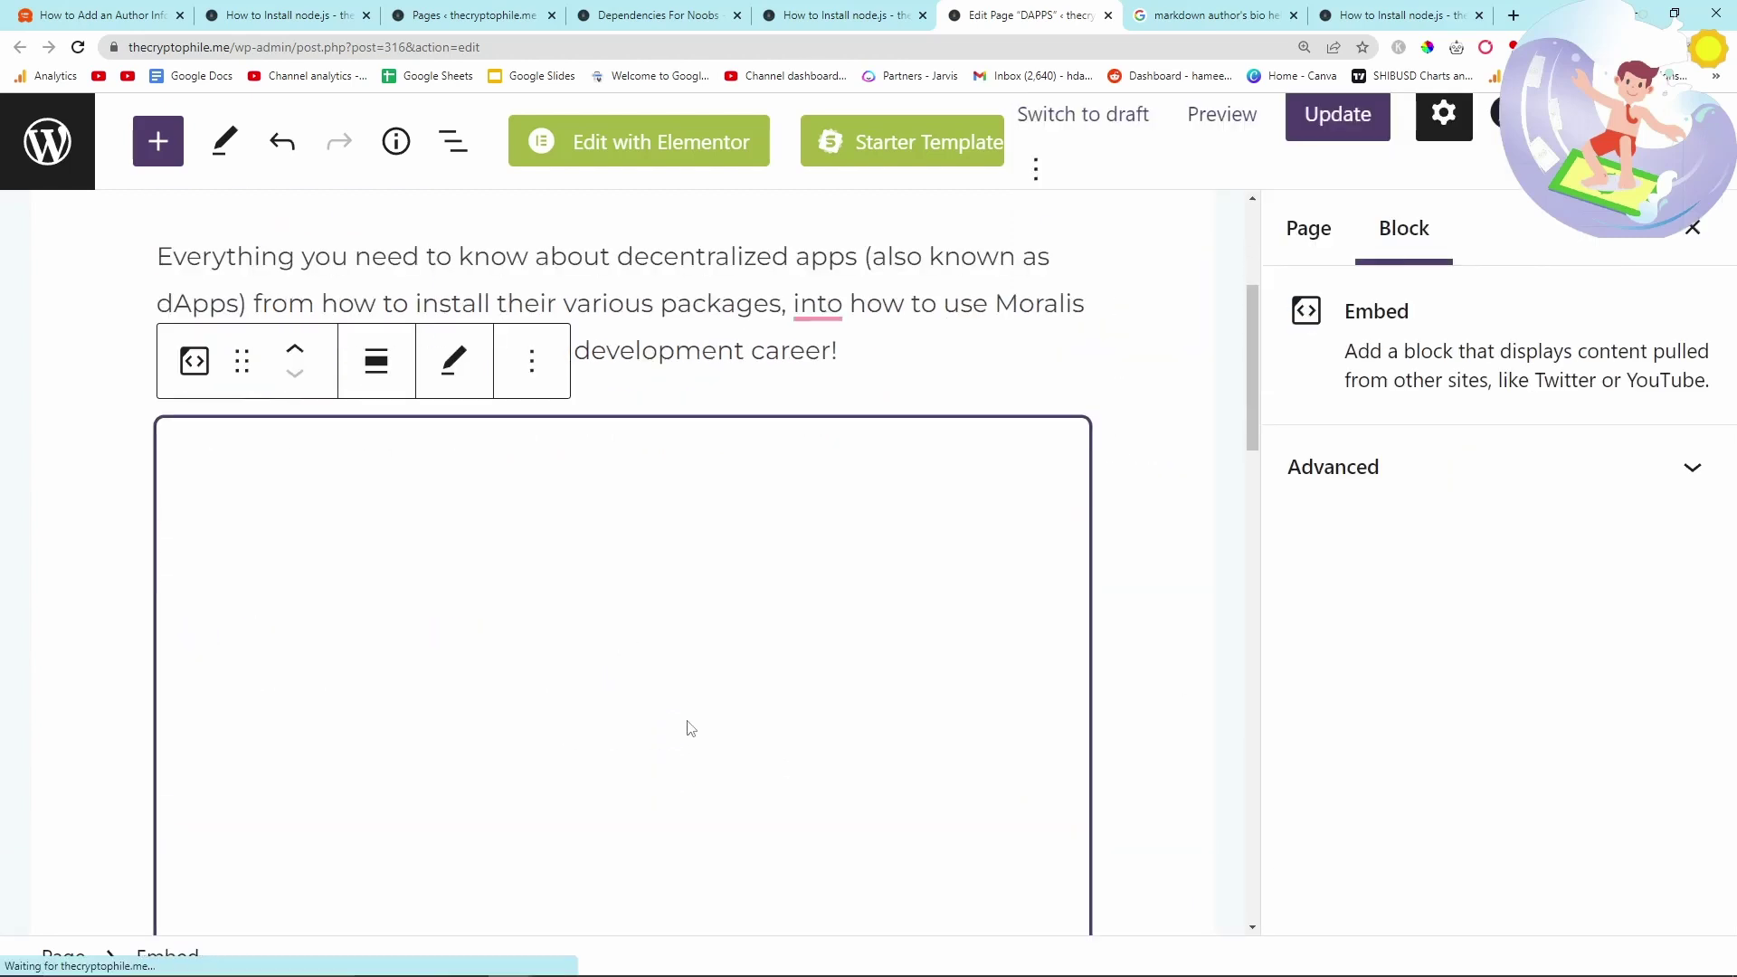
- Update the DAPPS page and check the 'Page updated' notice
scroll(690, 728, "up", 2)
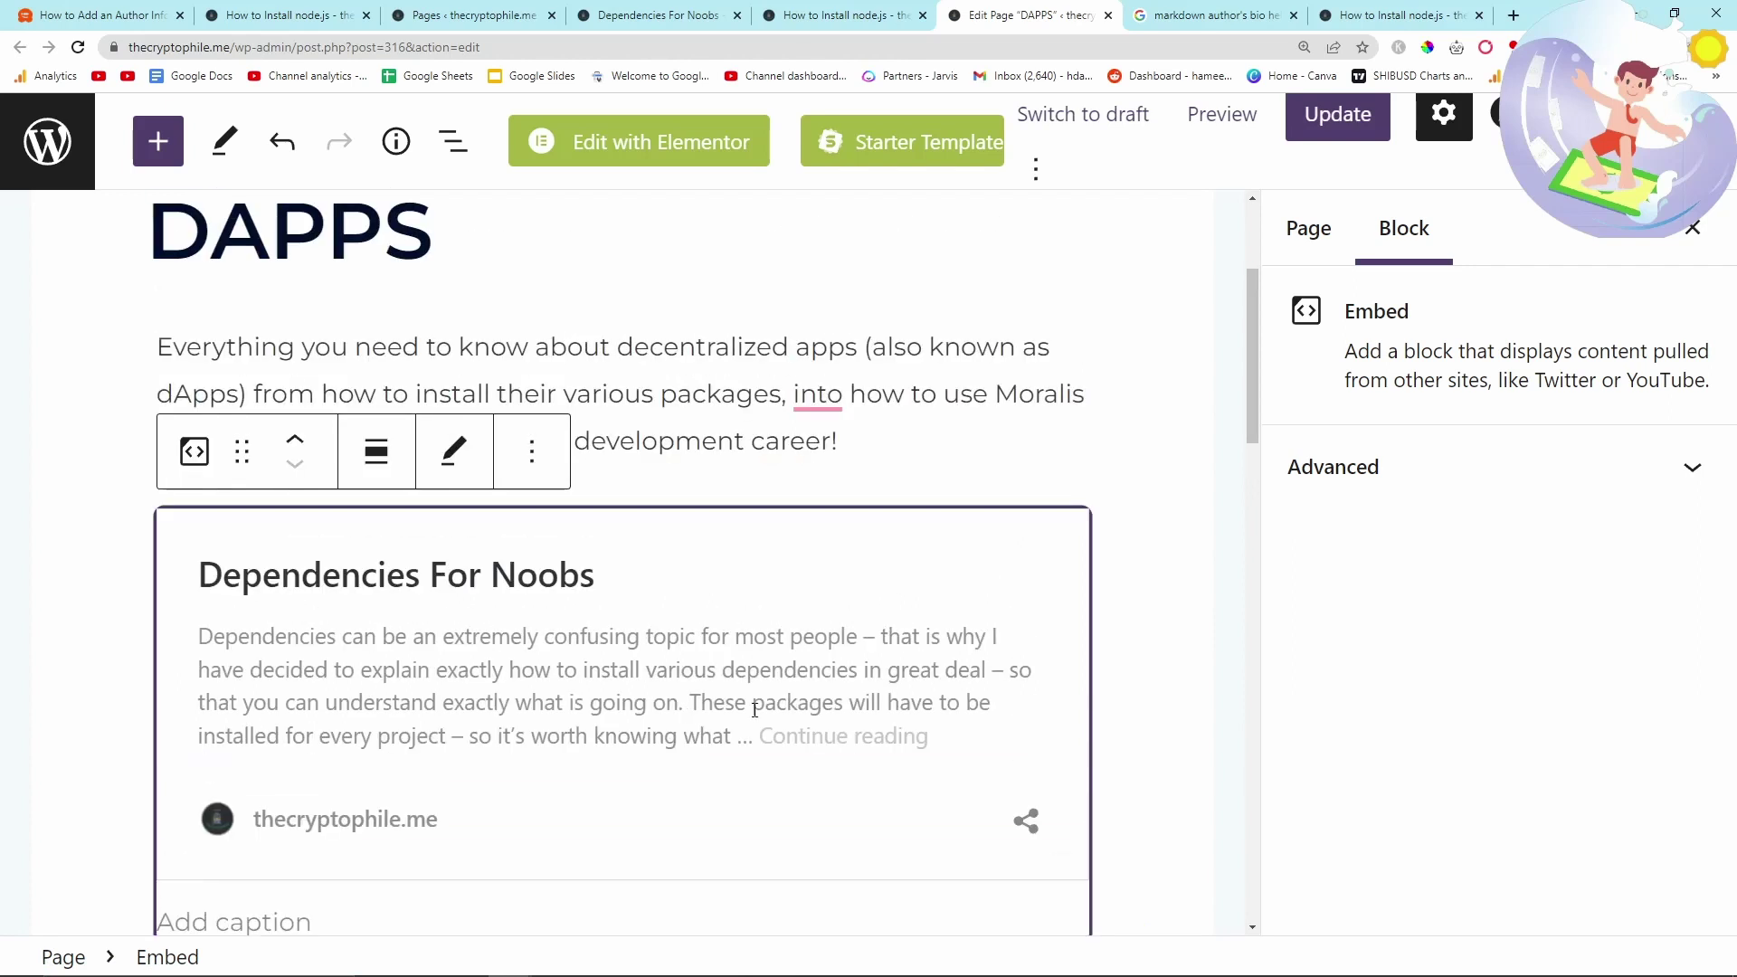
scroll(755, 710, "up", 2)
scroll(742, 715, "down", 3)
scroll(724, 724, "up", 1)
scroll(724, 724, "up", 1)
left_click(1333, 114)
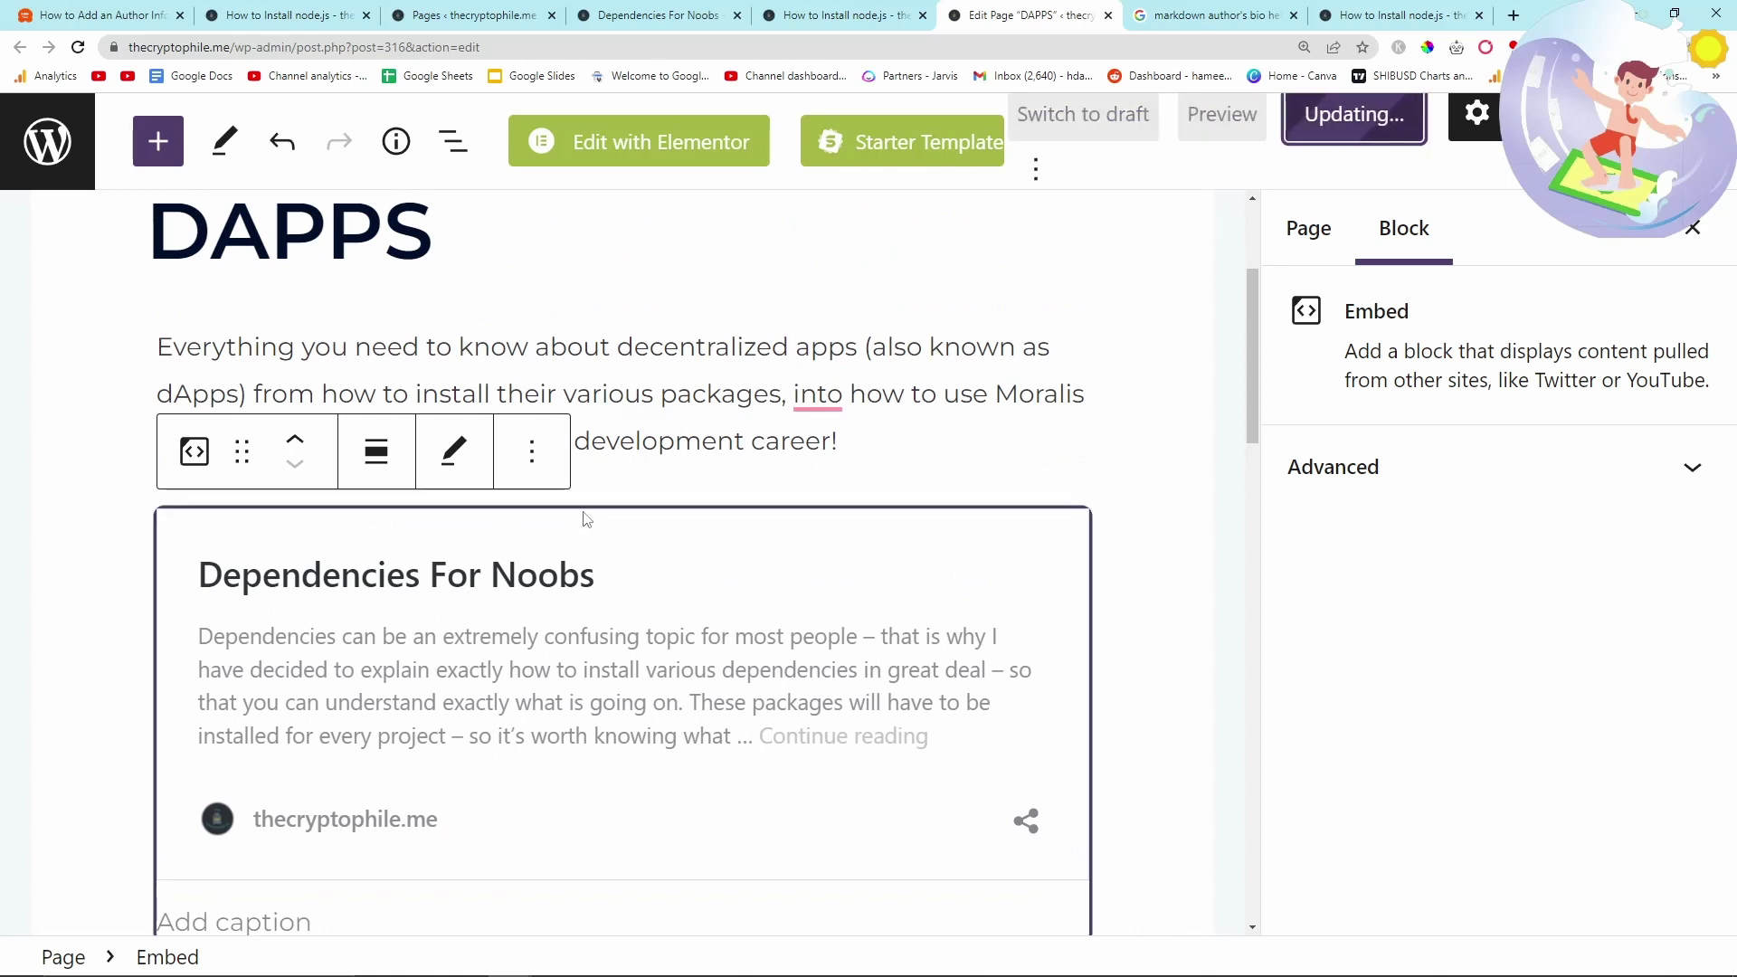
scroll(586, 518, "down", 3)
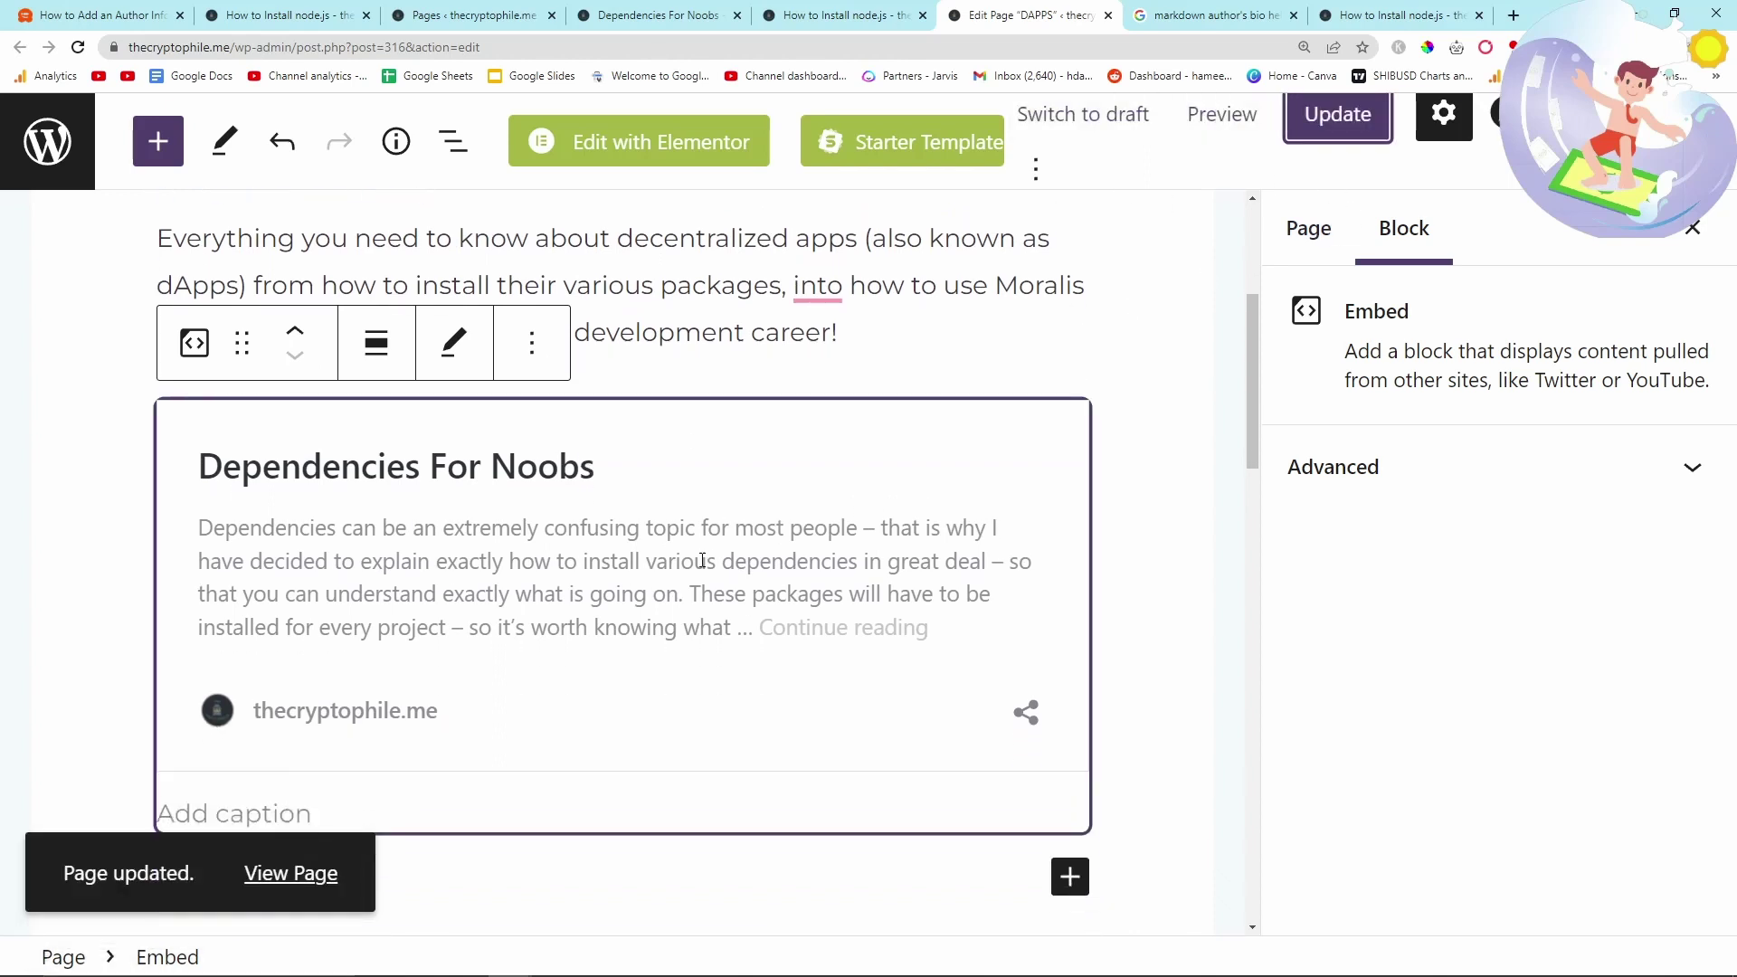
scroll(703, 559, "down", 2)
scroll(703, 560, "up", 10)
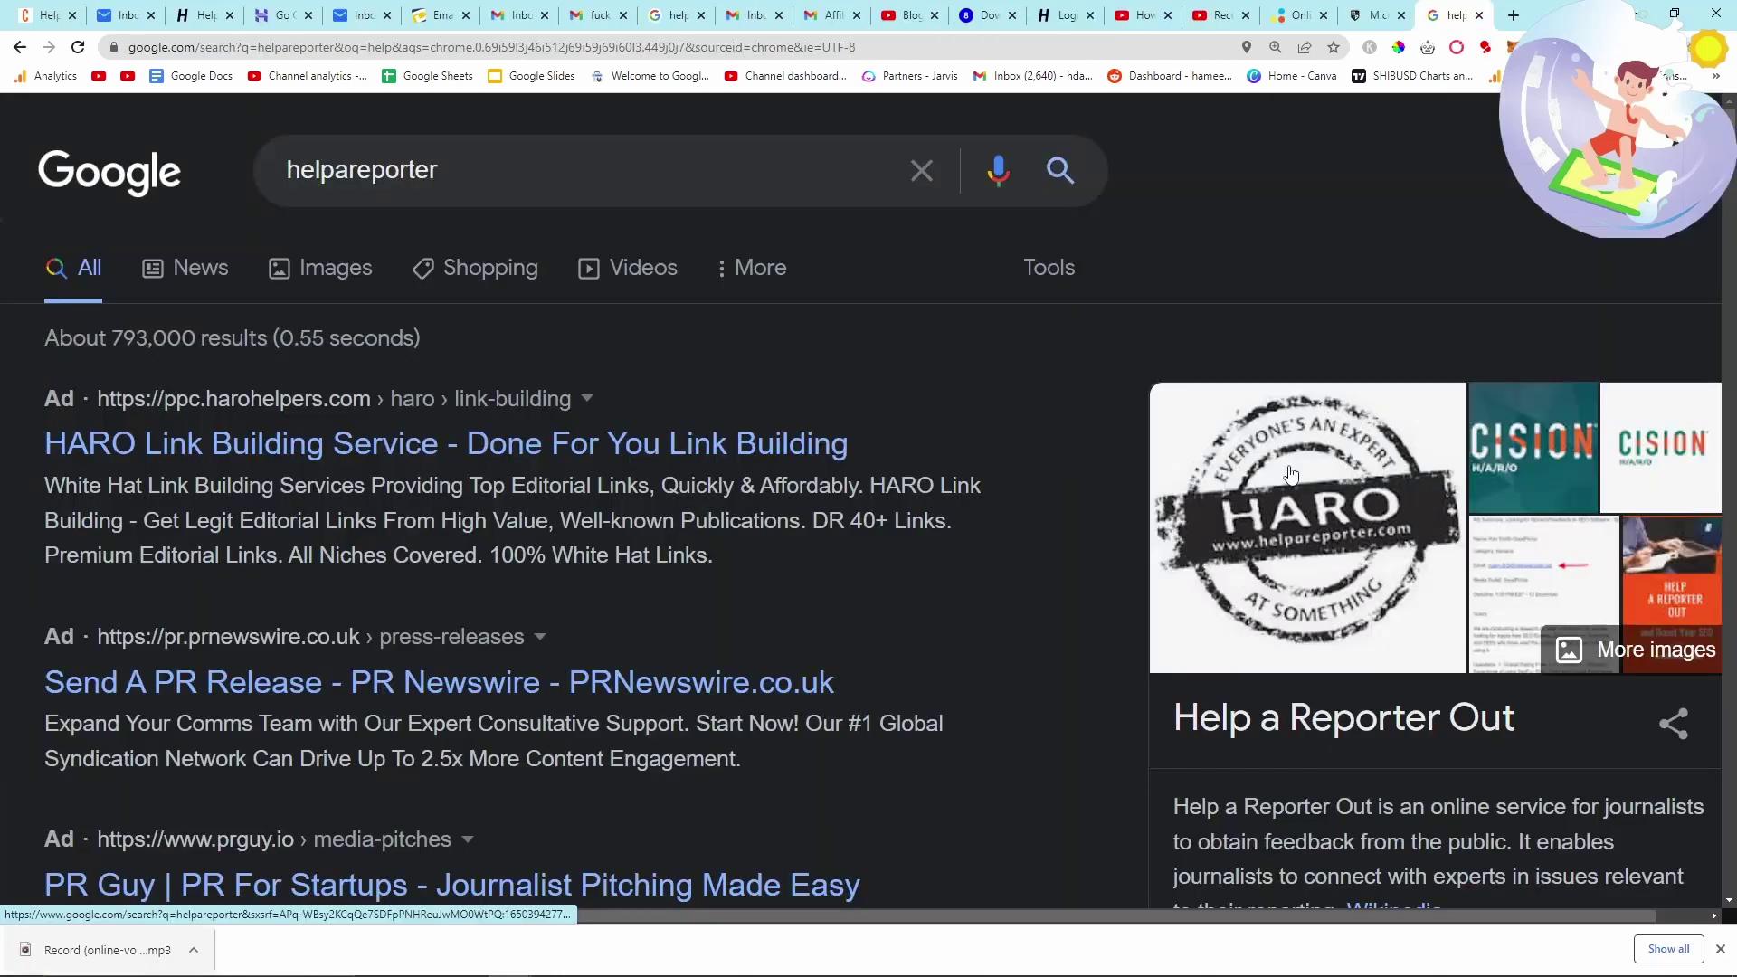
- Go from the helpareporter.com search result through I'M A SOURCE to the SIGN UP Basic Subscription form
scroll(818, 649, "down", 3)
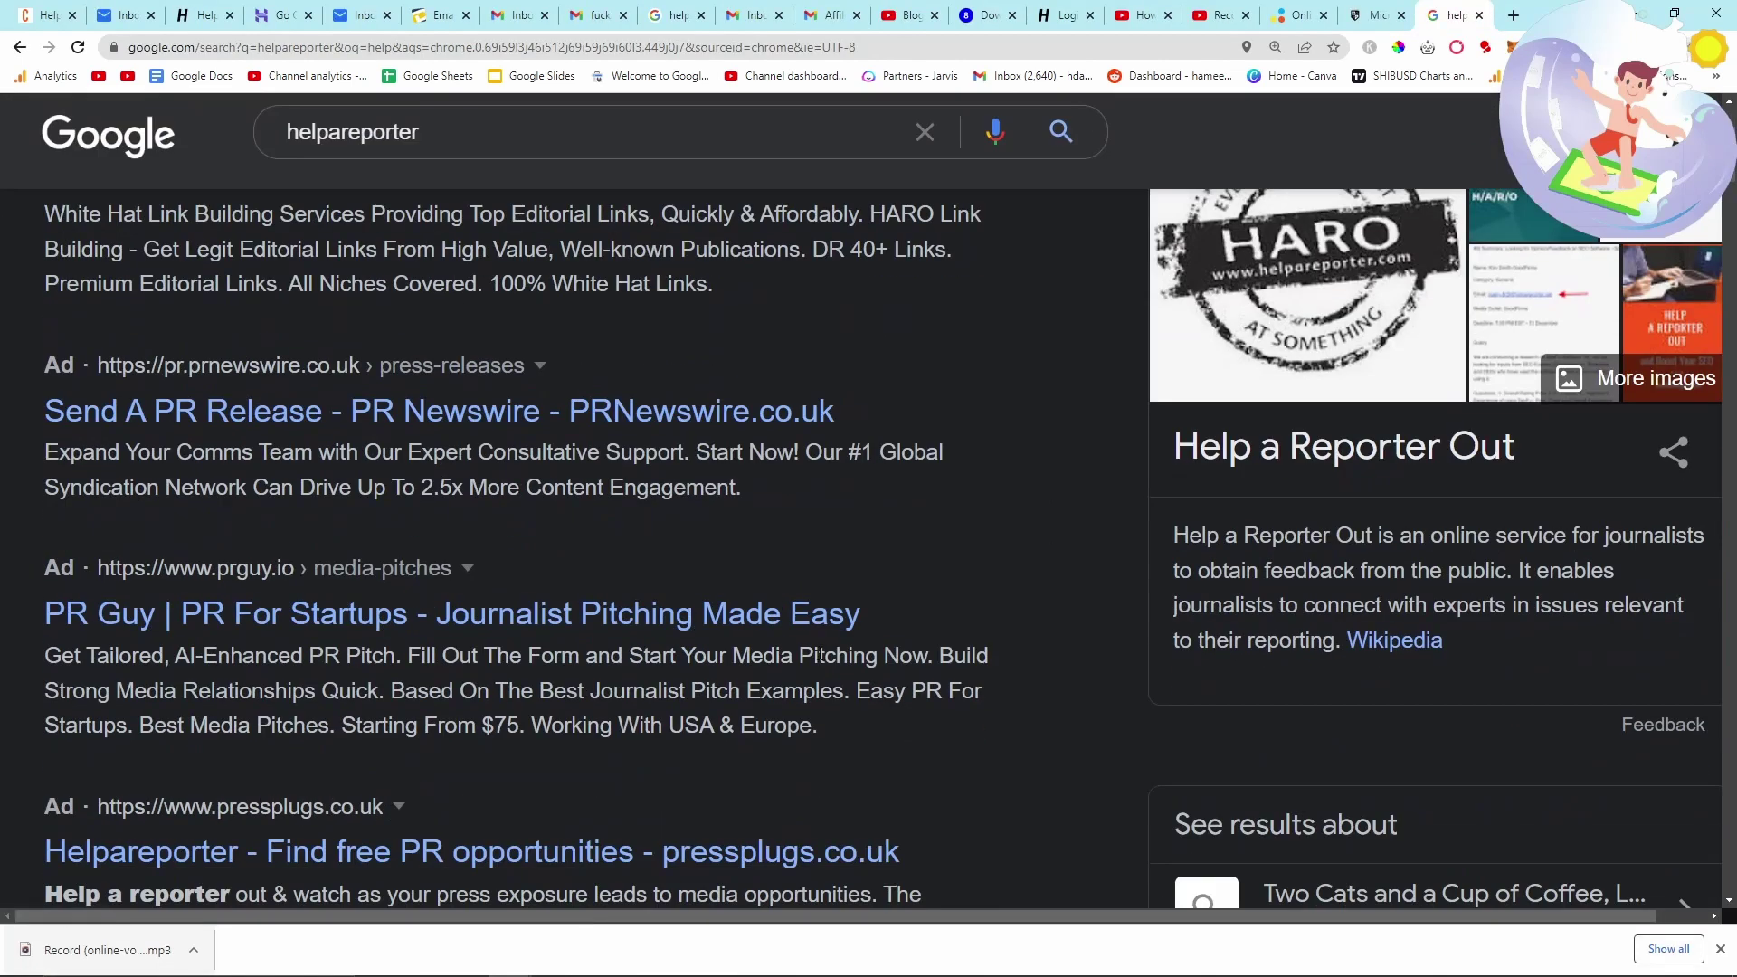
scroll(820, 651, "down", 6)
left_click(237, 553)
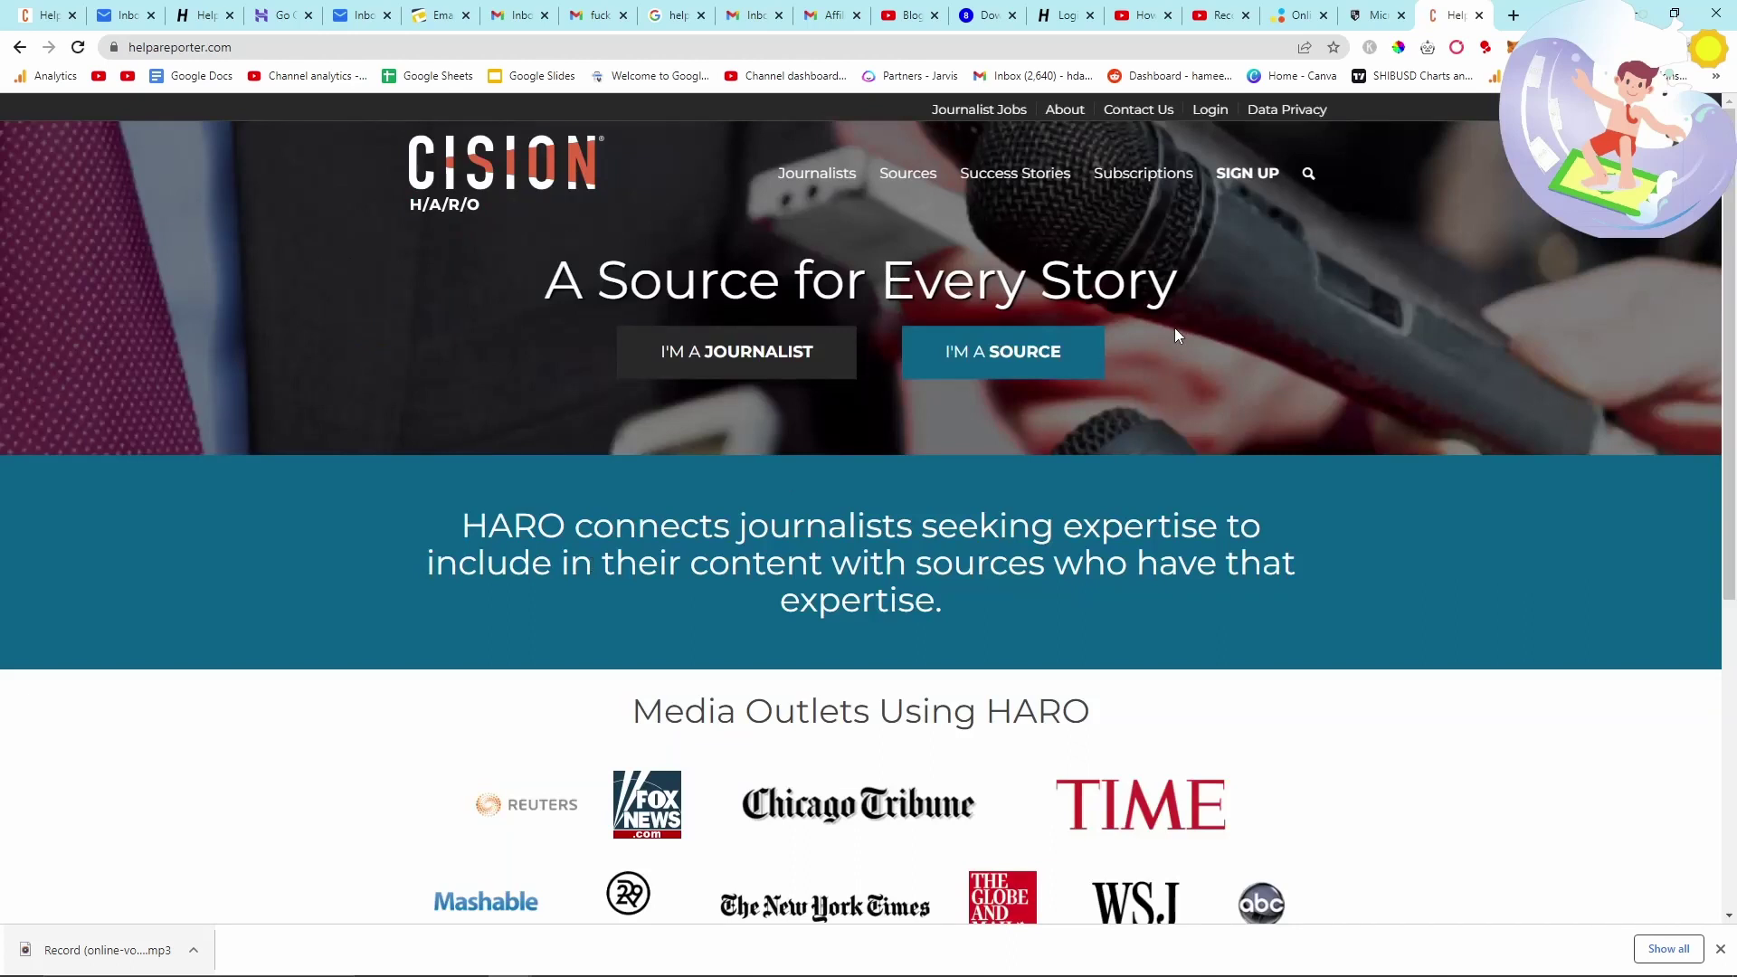
left_click(976, 366)
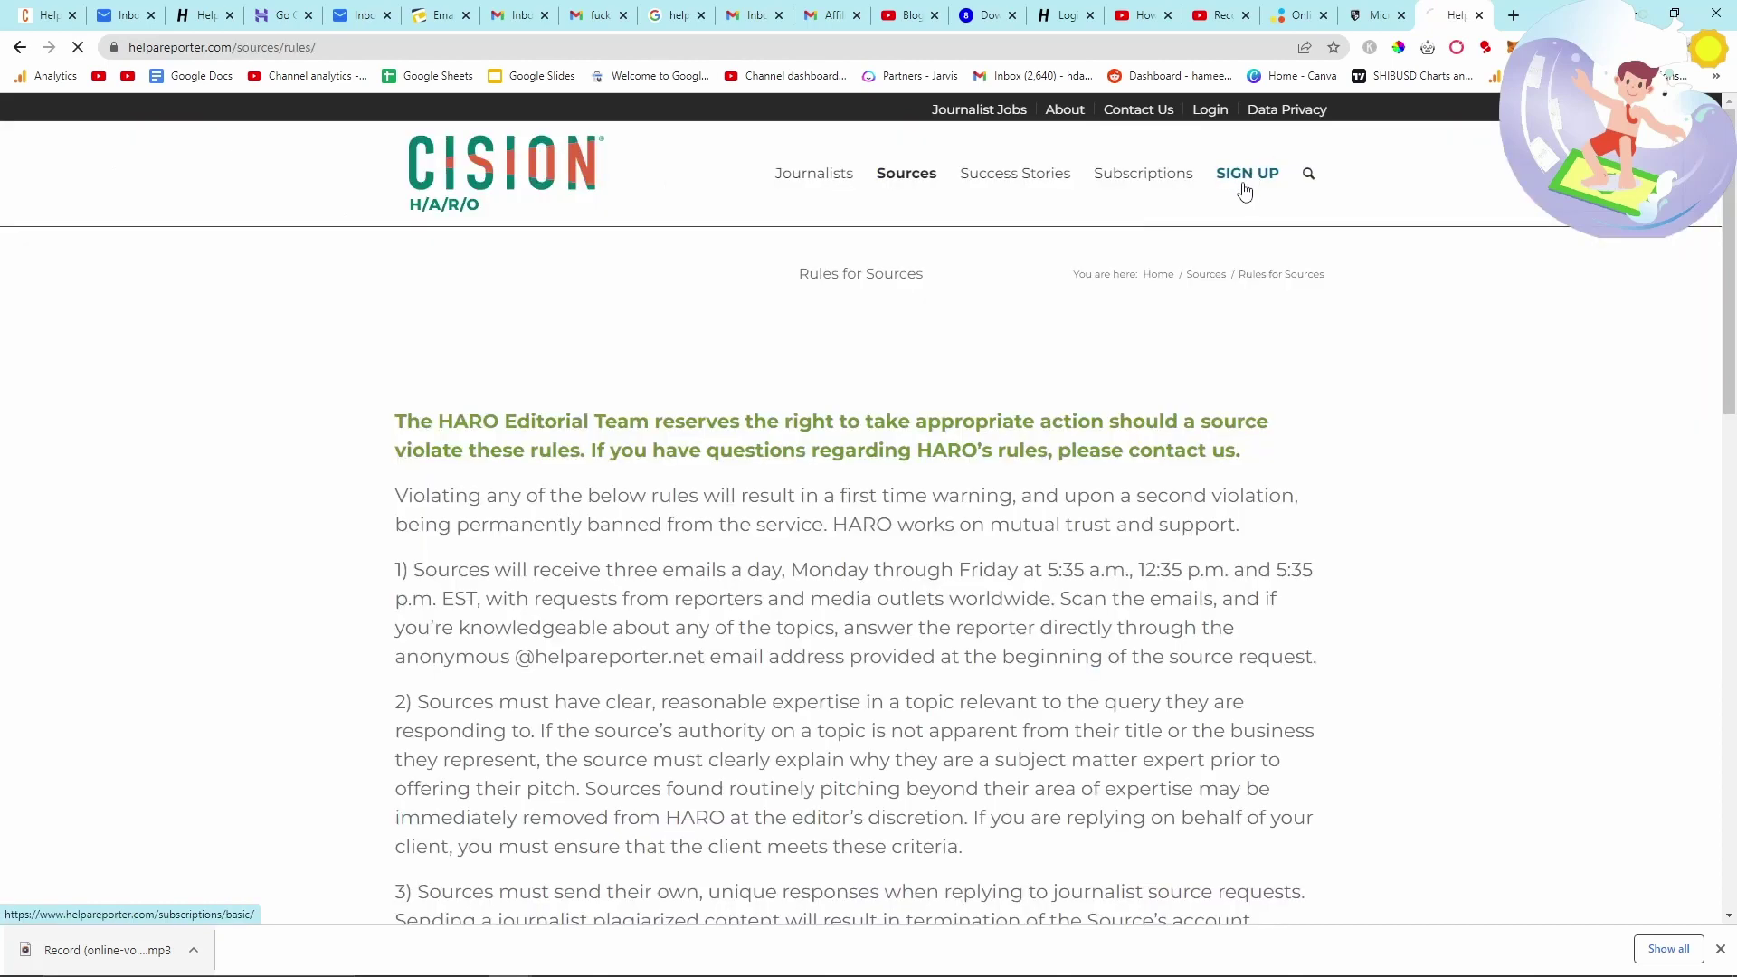
left_click(1245, 191)
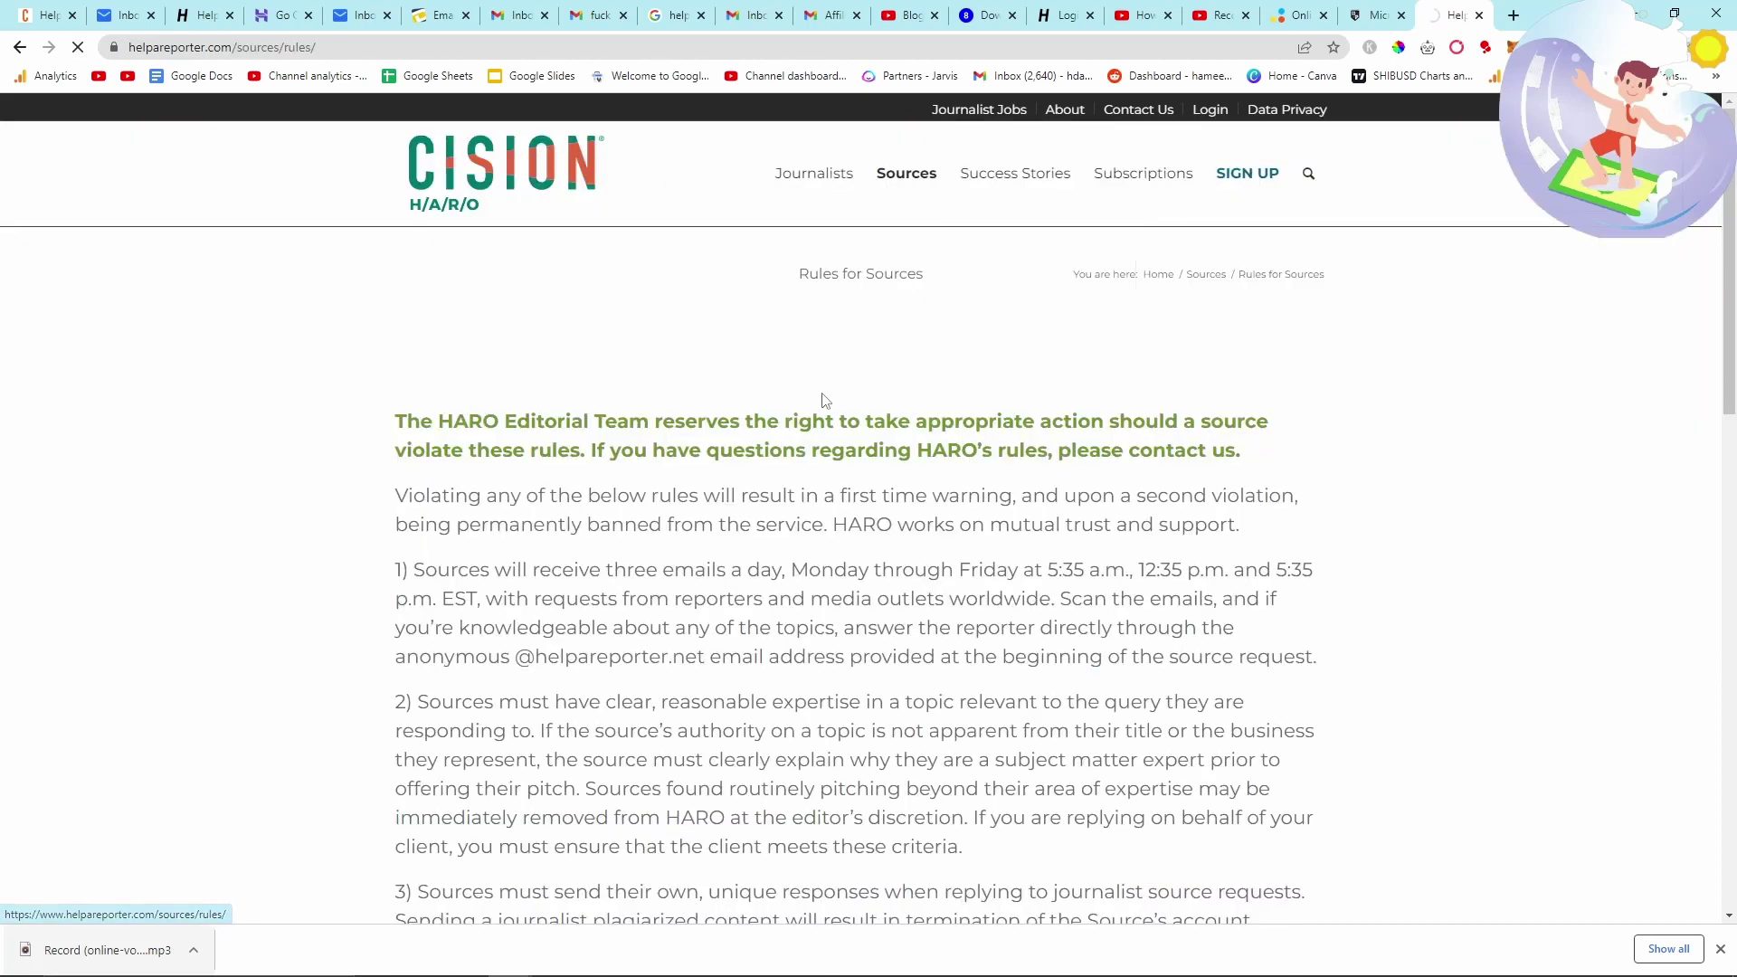
scroll(829, 411, "down", 5)
scroll(829, 410, "up", 3)
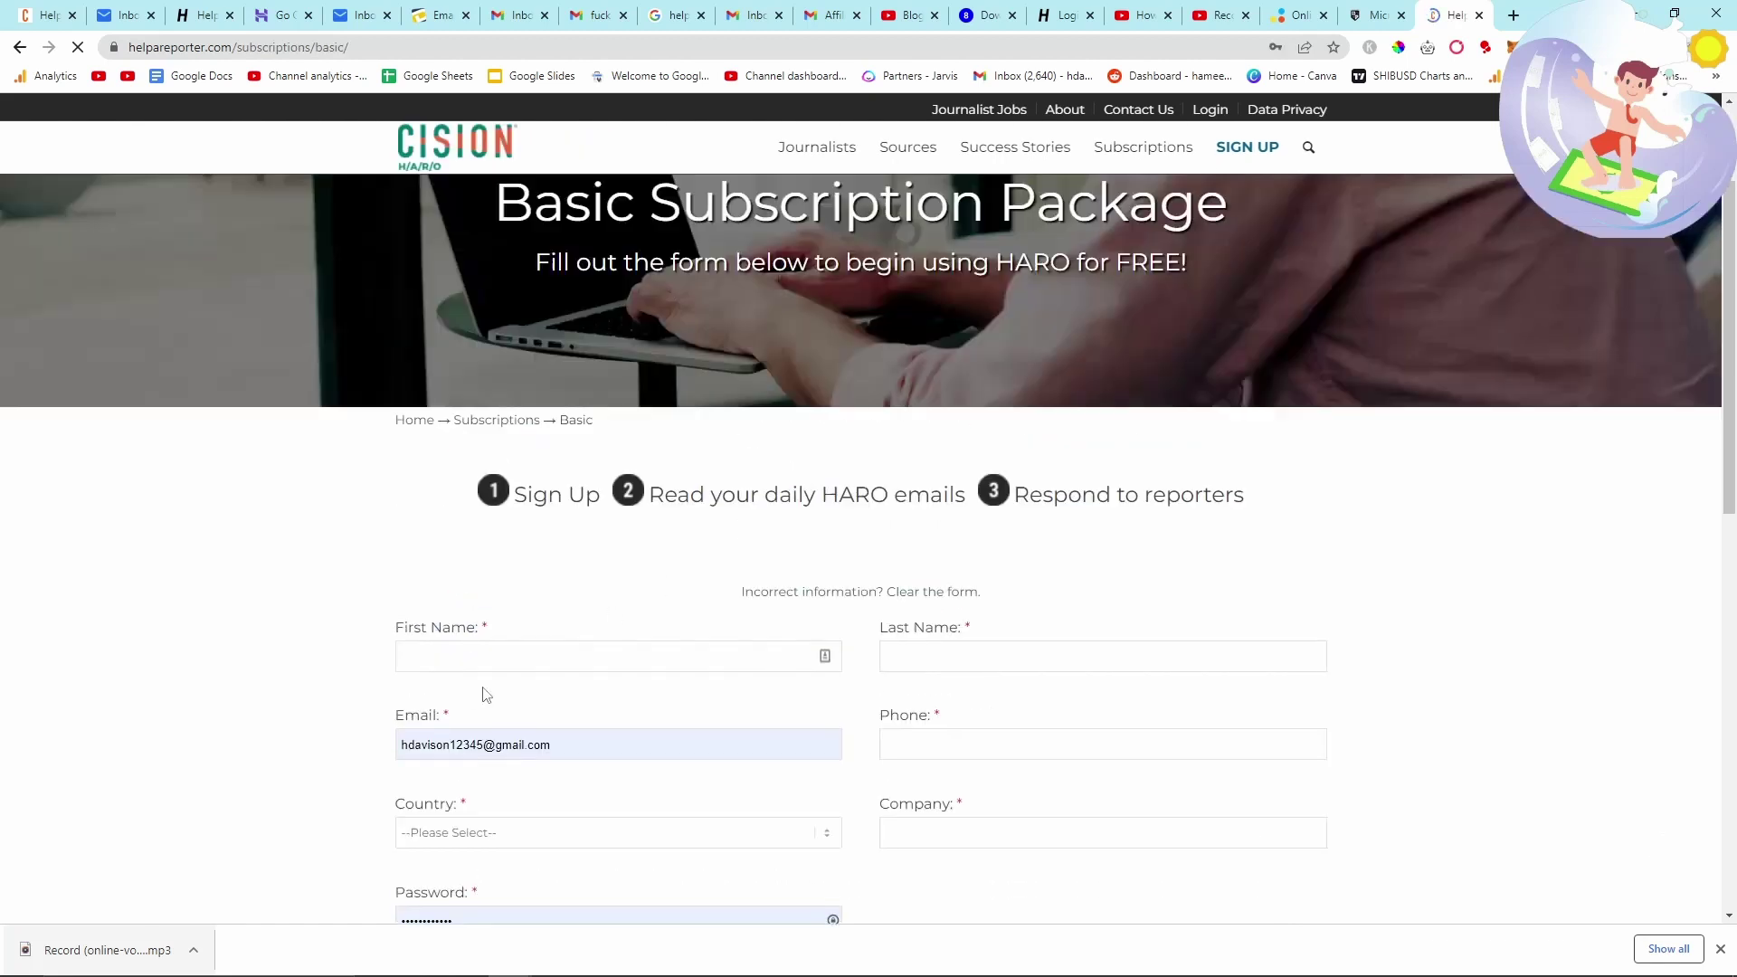
scroll(480, 724, "down", 2)
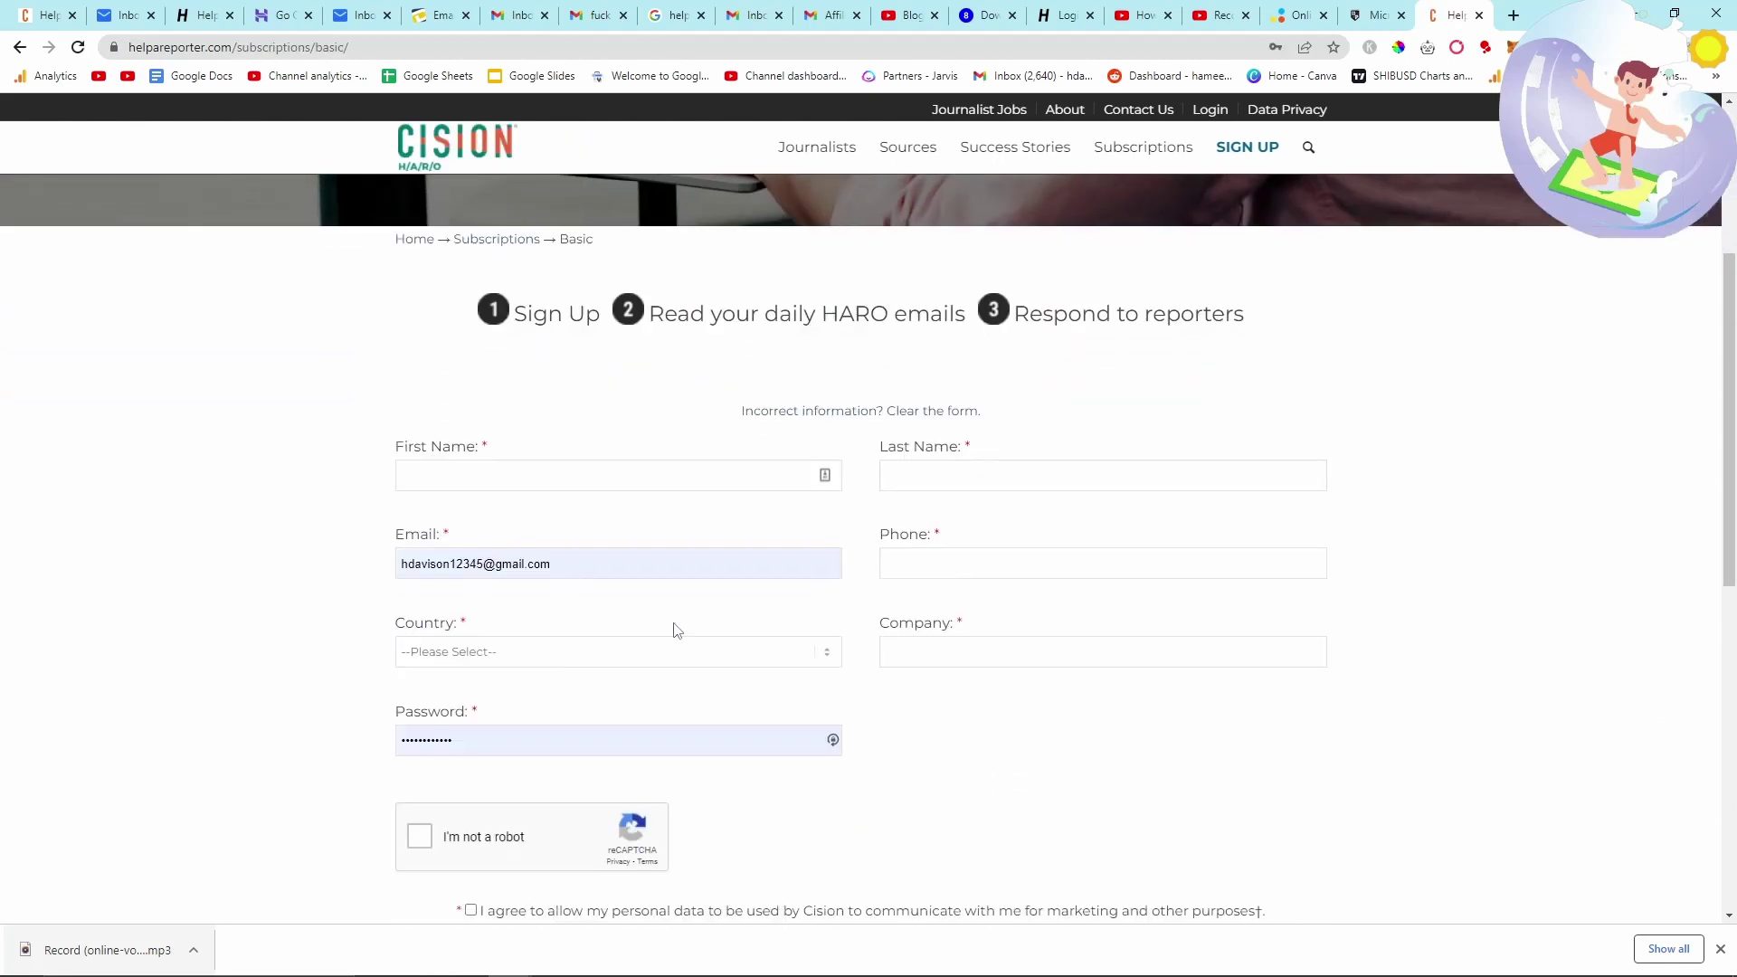
scroll(487, 537, "down", 3)
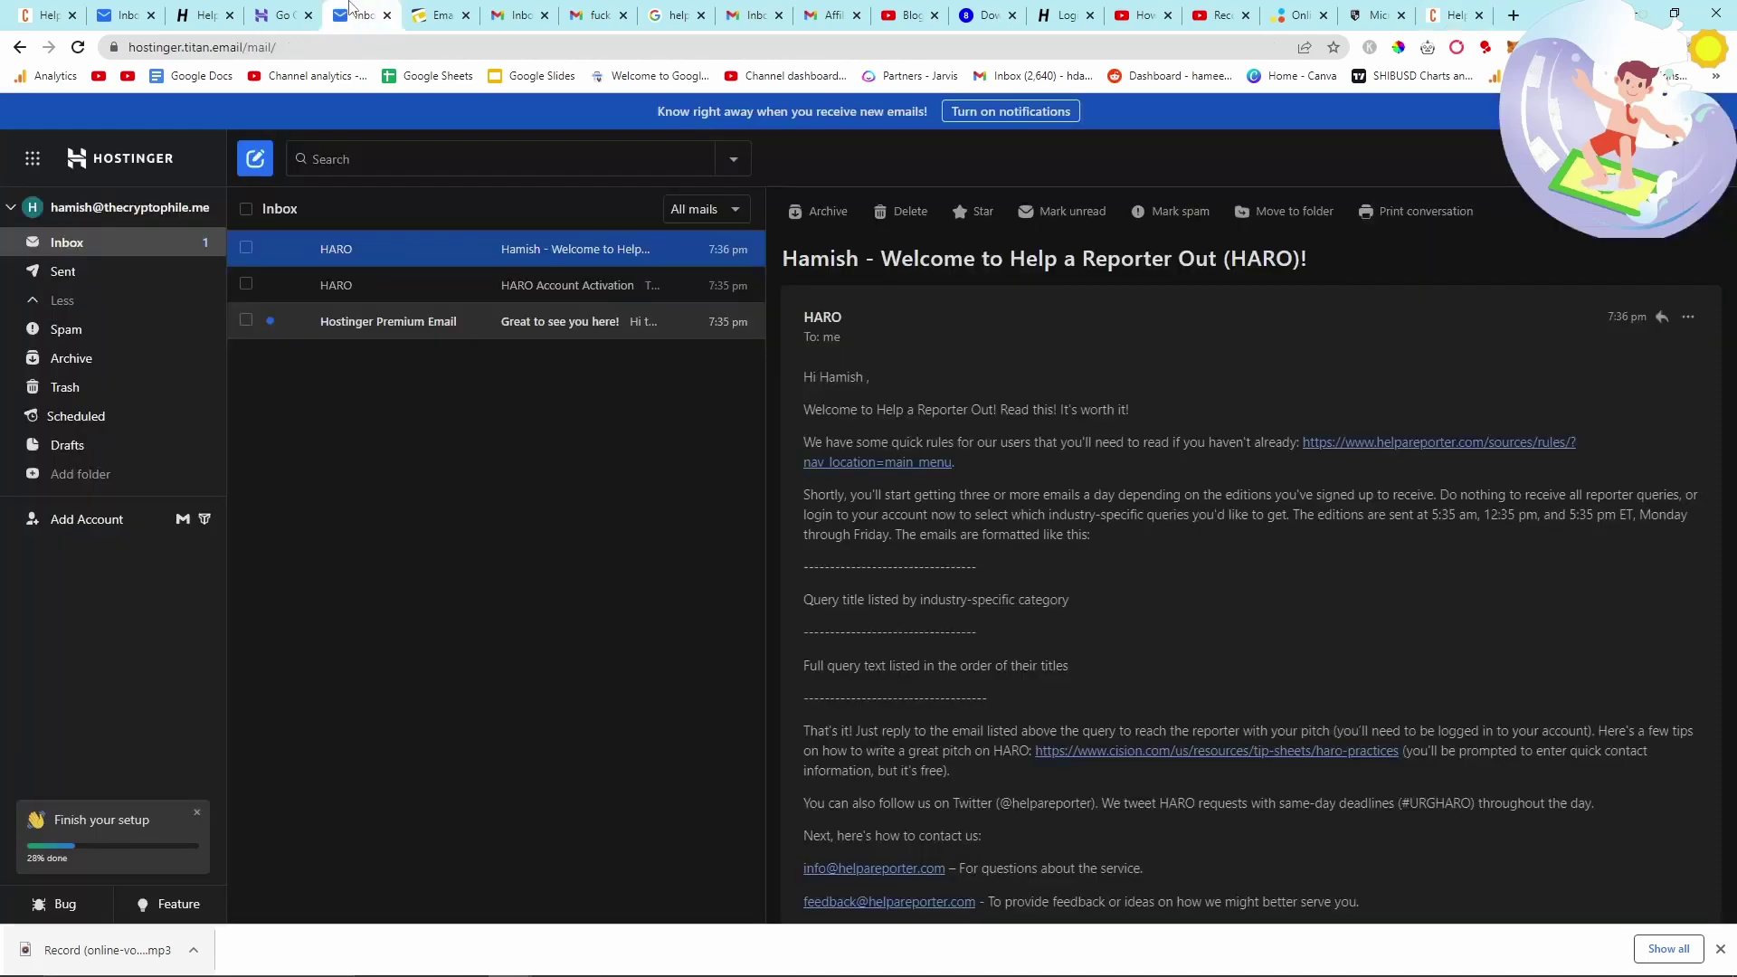
- Try the HARO activation email's link, then open Rules for Sources from the welcome email
left_click(543, 285)
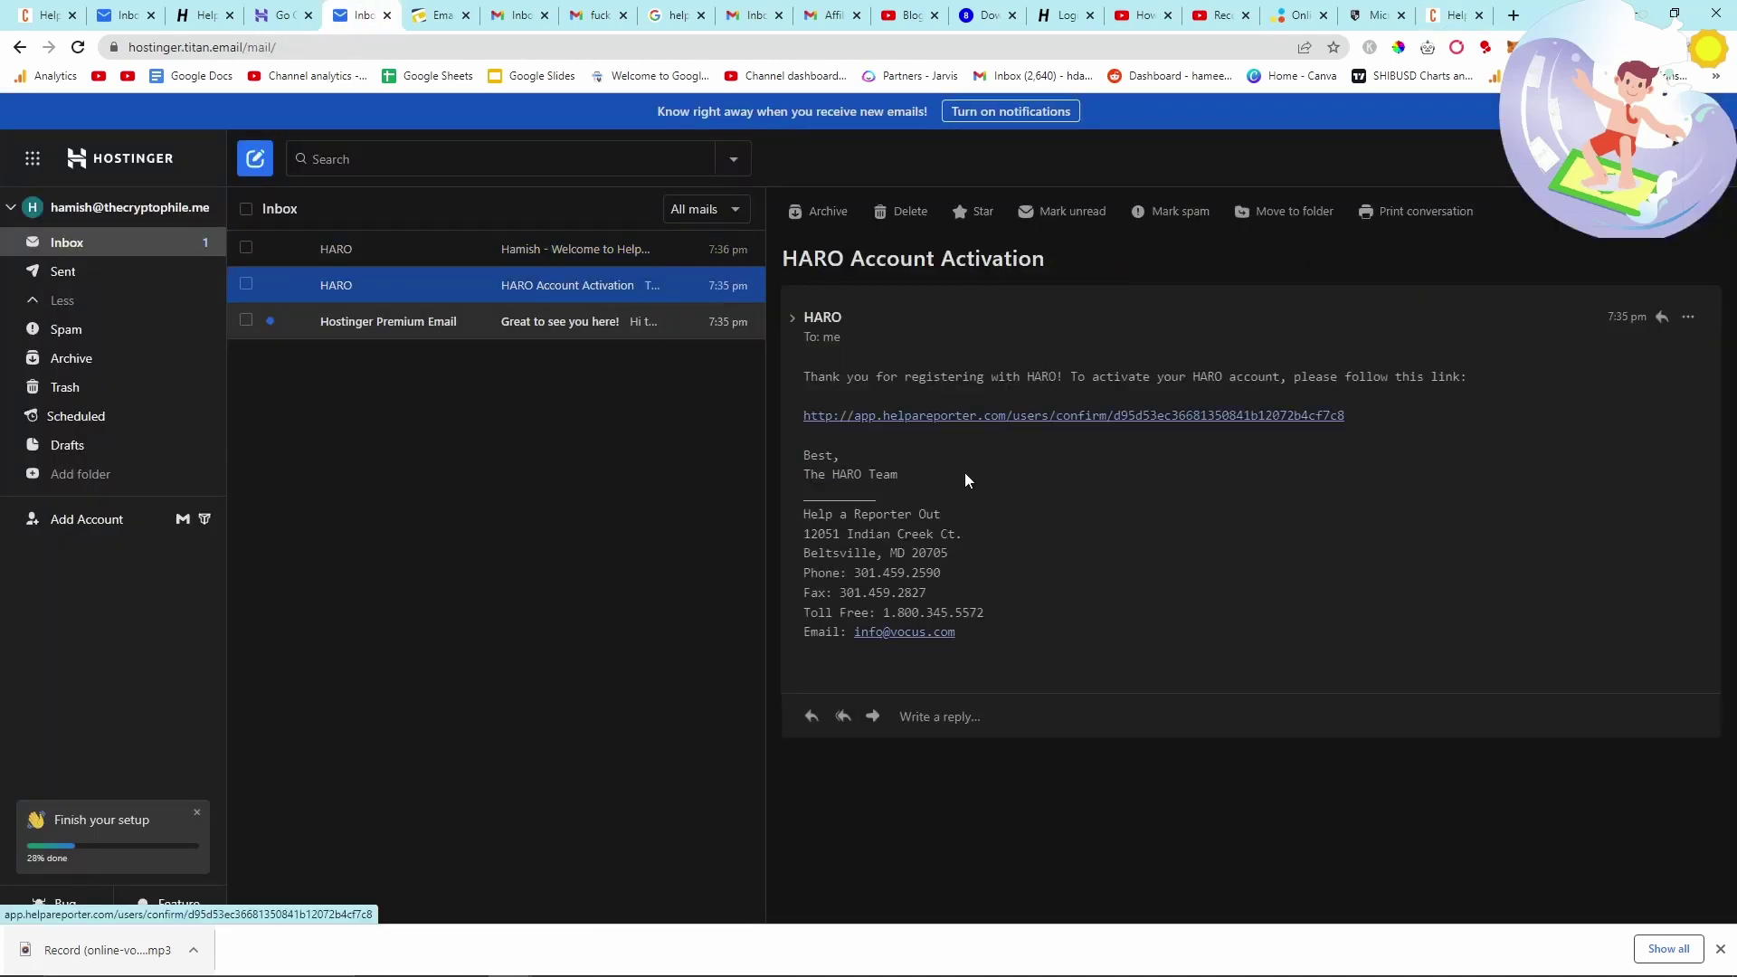
left_click(1011, 418)
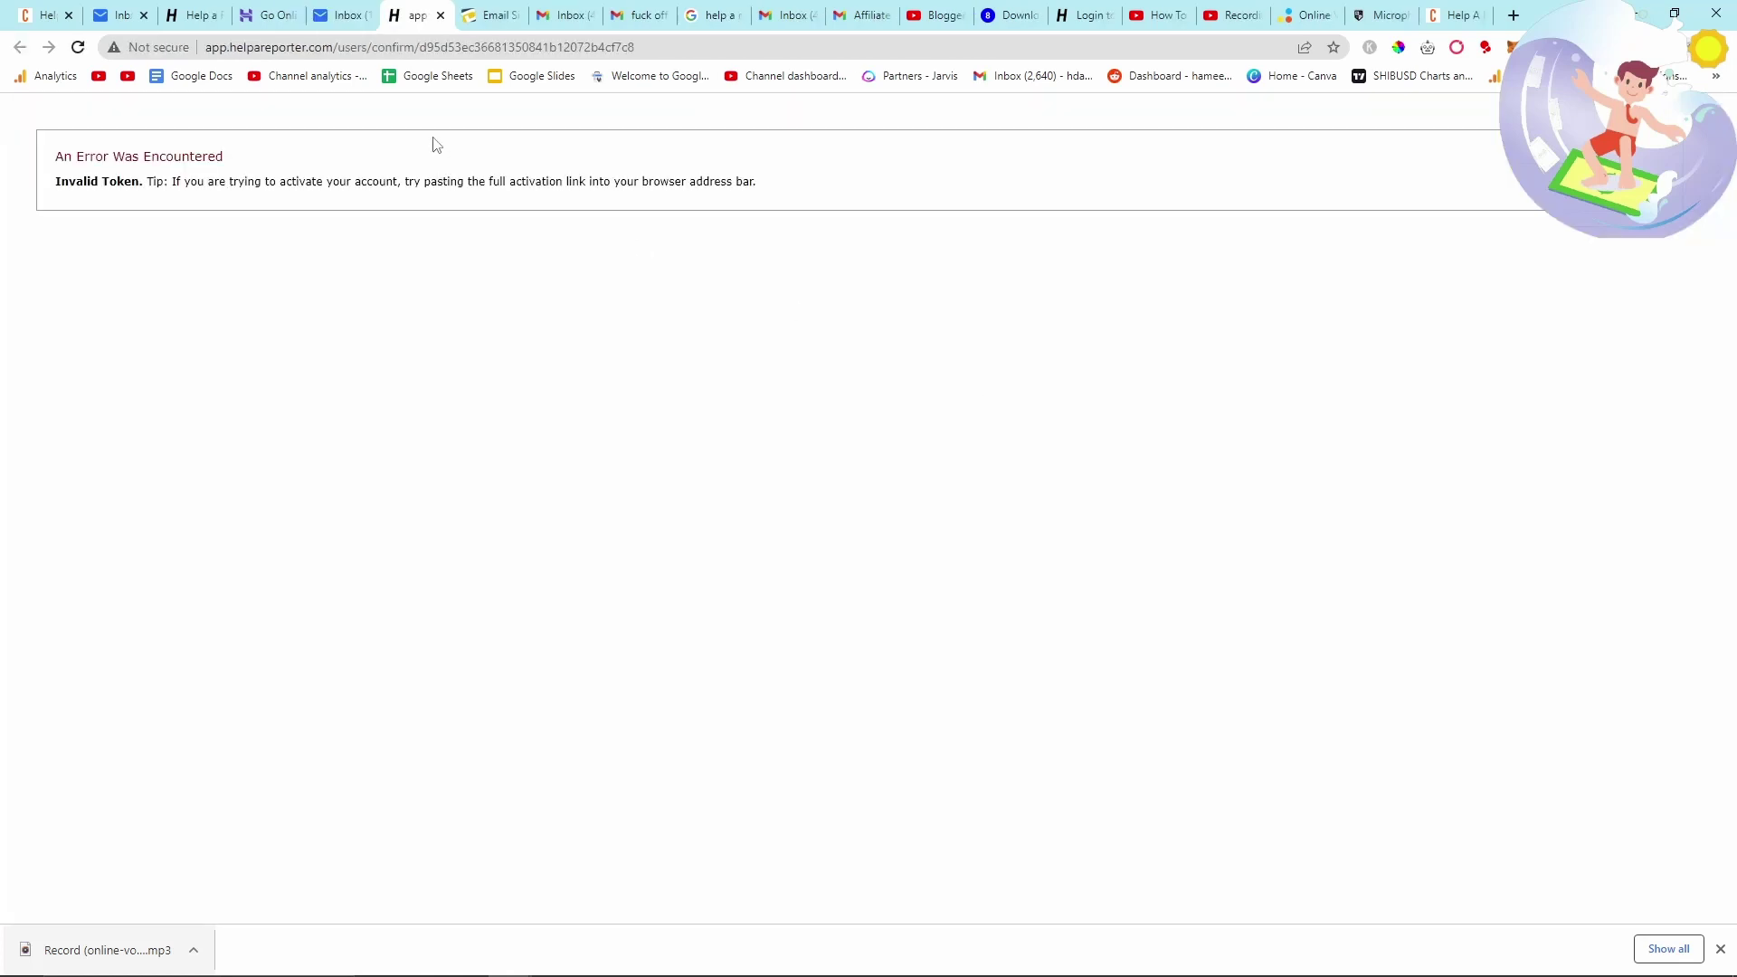
left_click(356, 7)
left_click(337, 250)
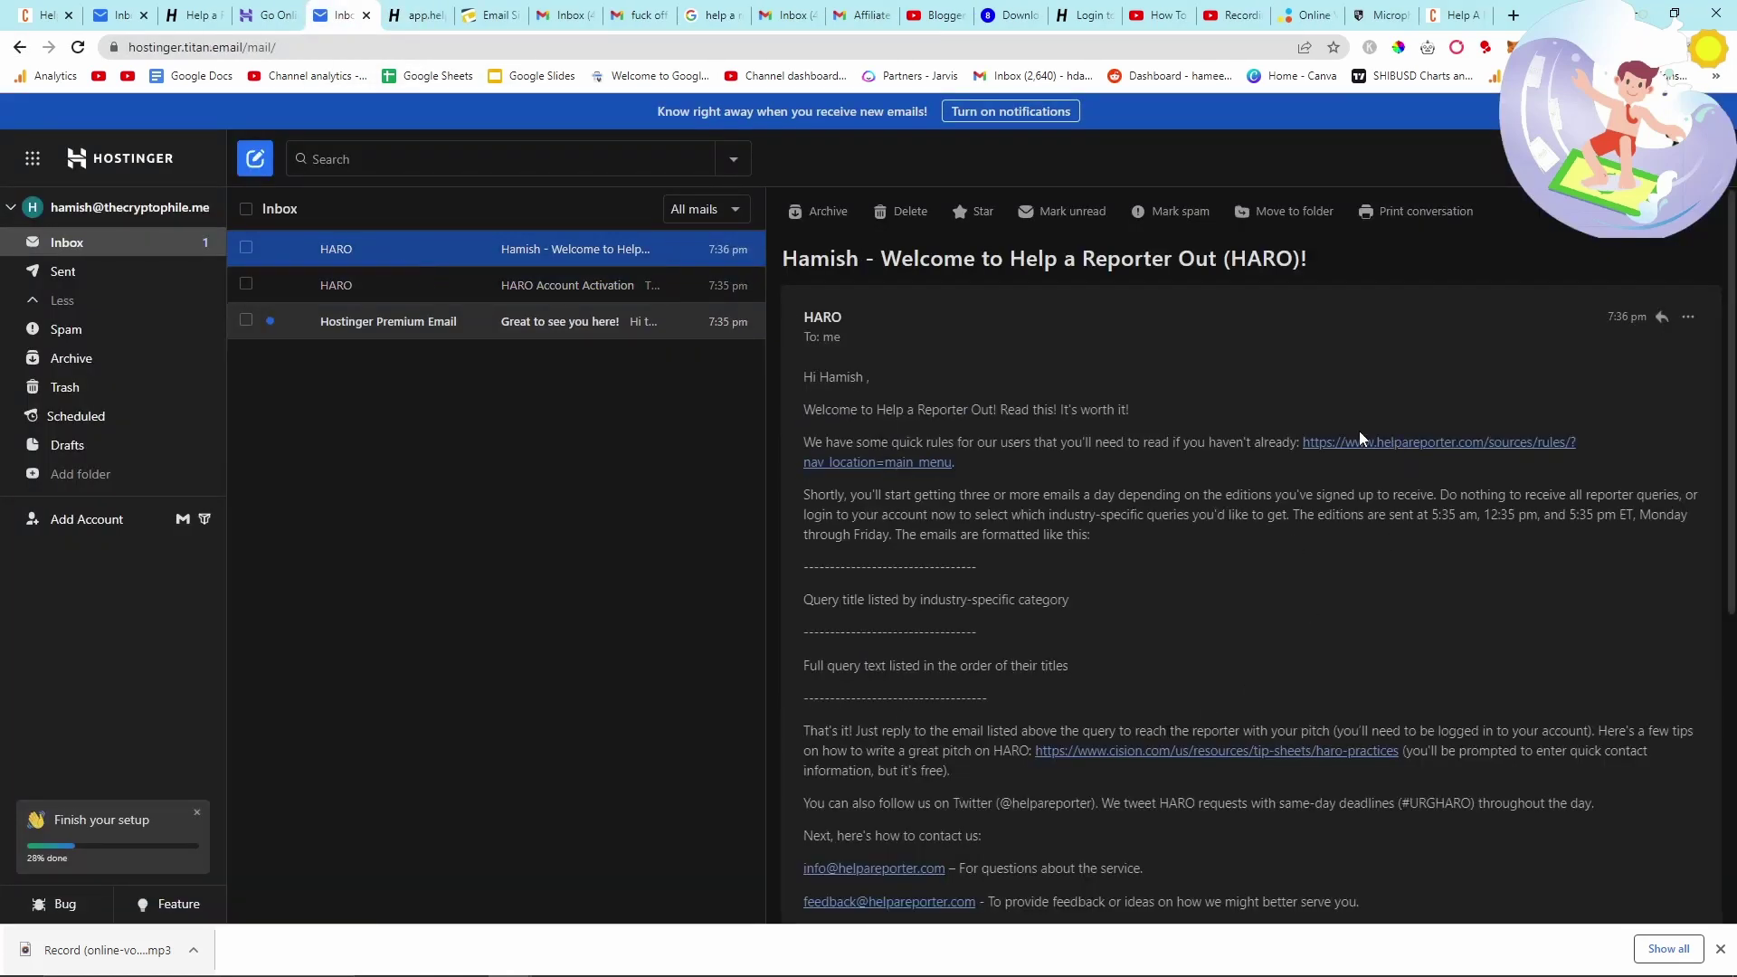
left_click(1398, 443)
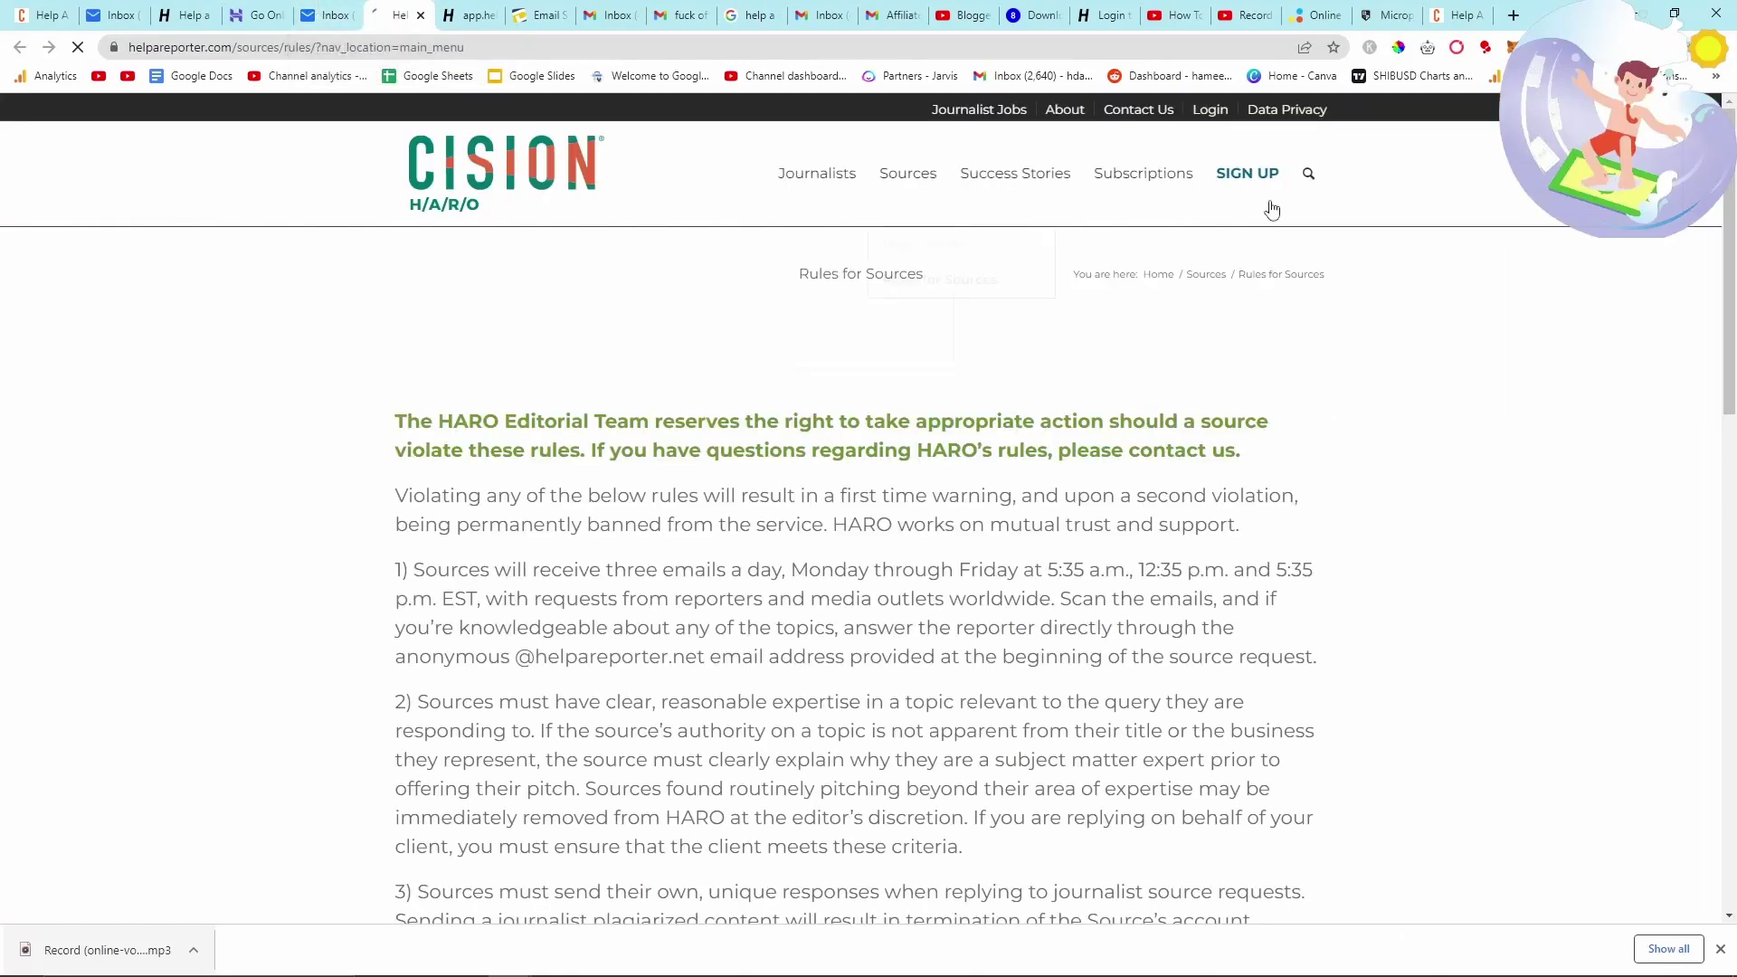
- Reopen the source sign-up form, enter the phone number and choose United Kingdom as country
left_click(1210, 110)
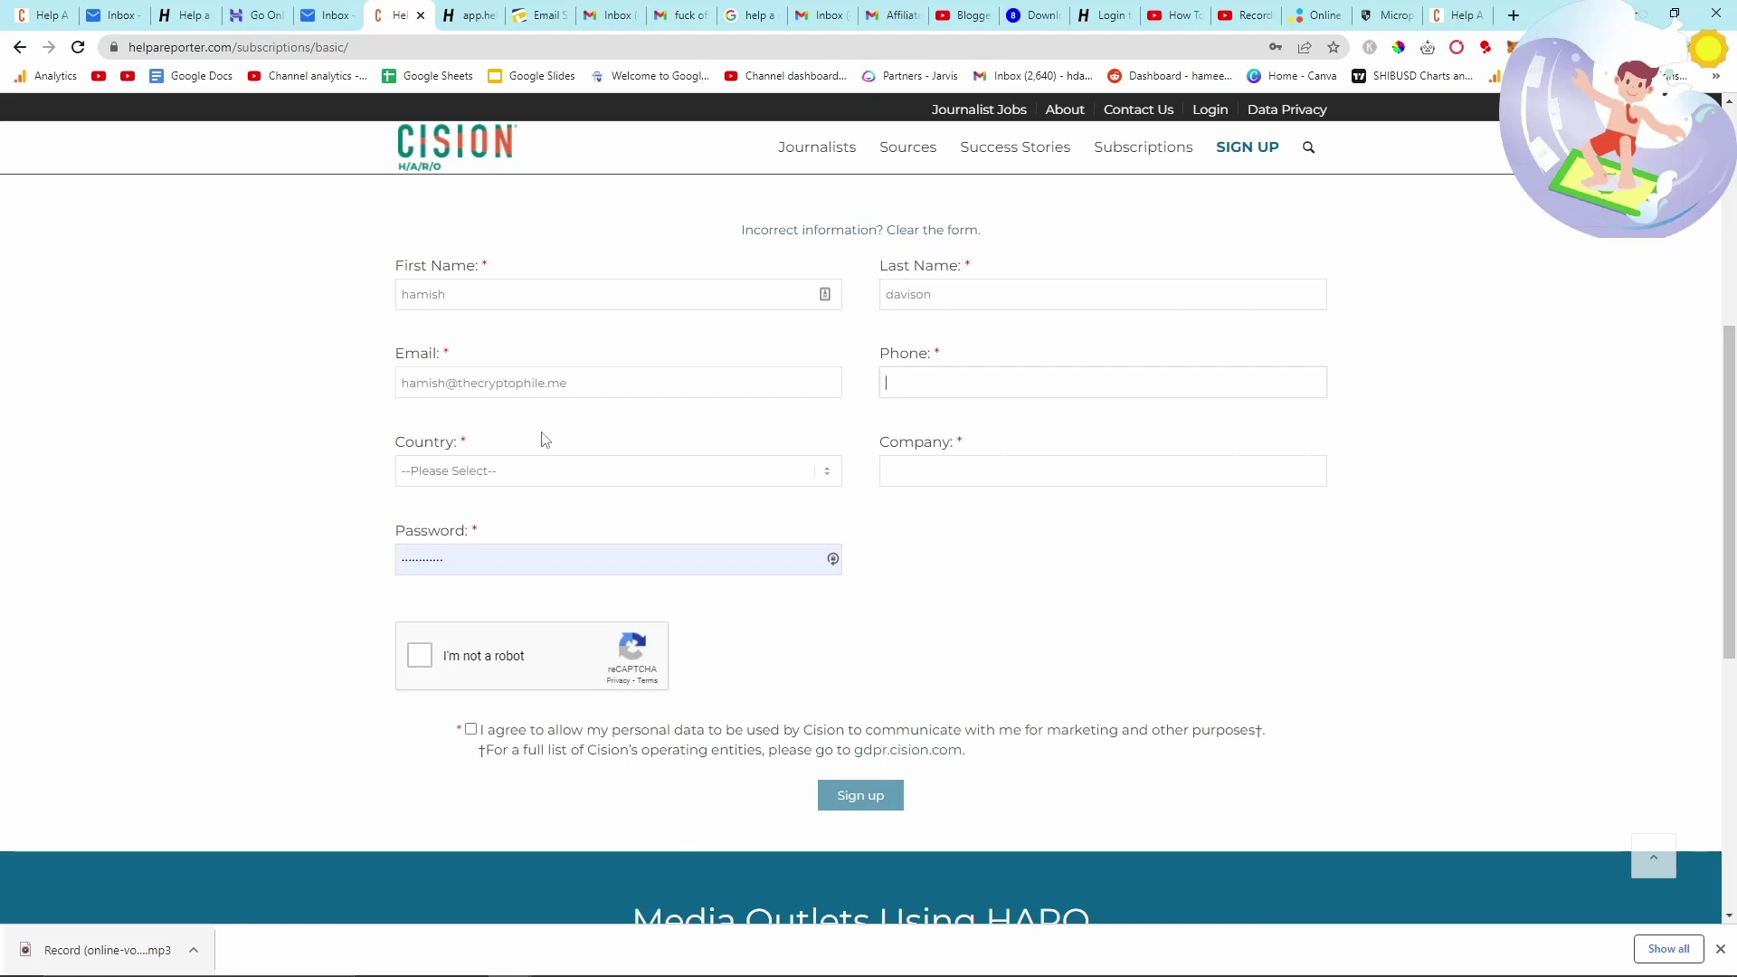
type("+39")
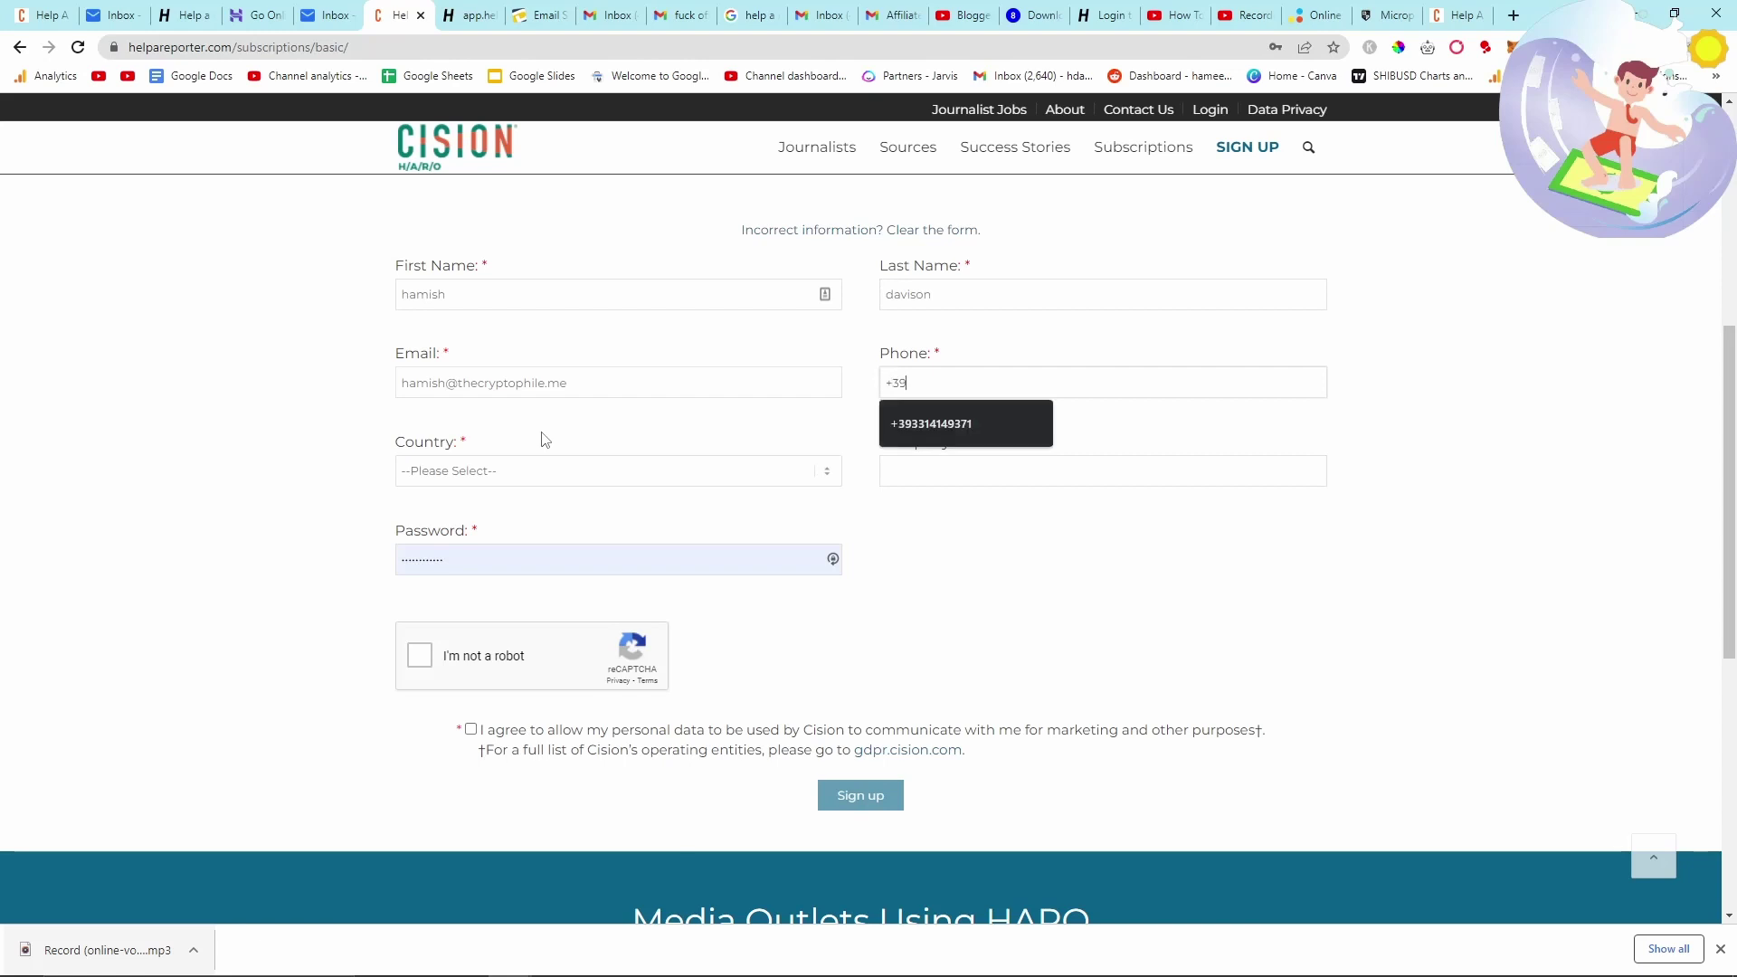
type("3")
key("Down")
key("Return")
left_click(466, 477)
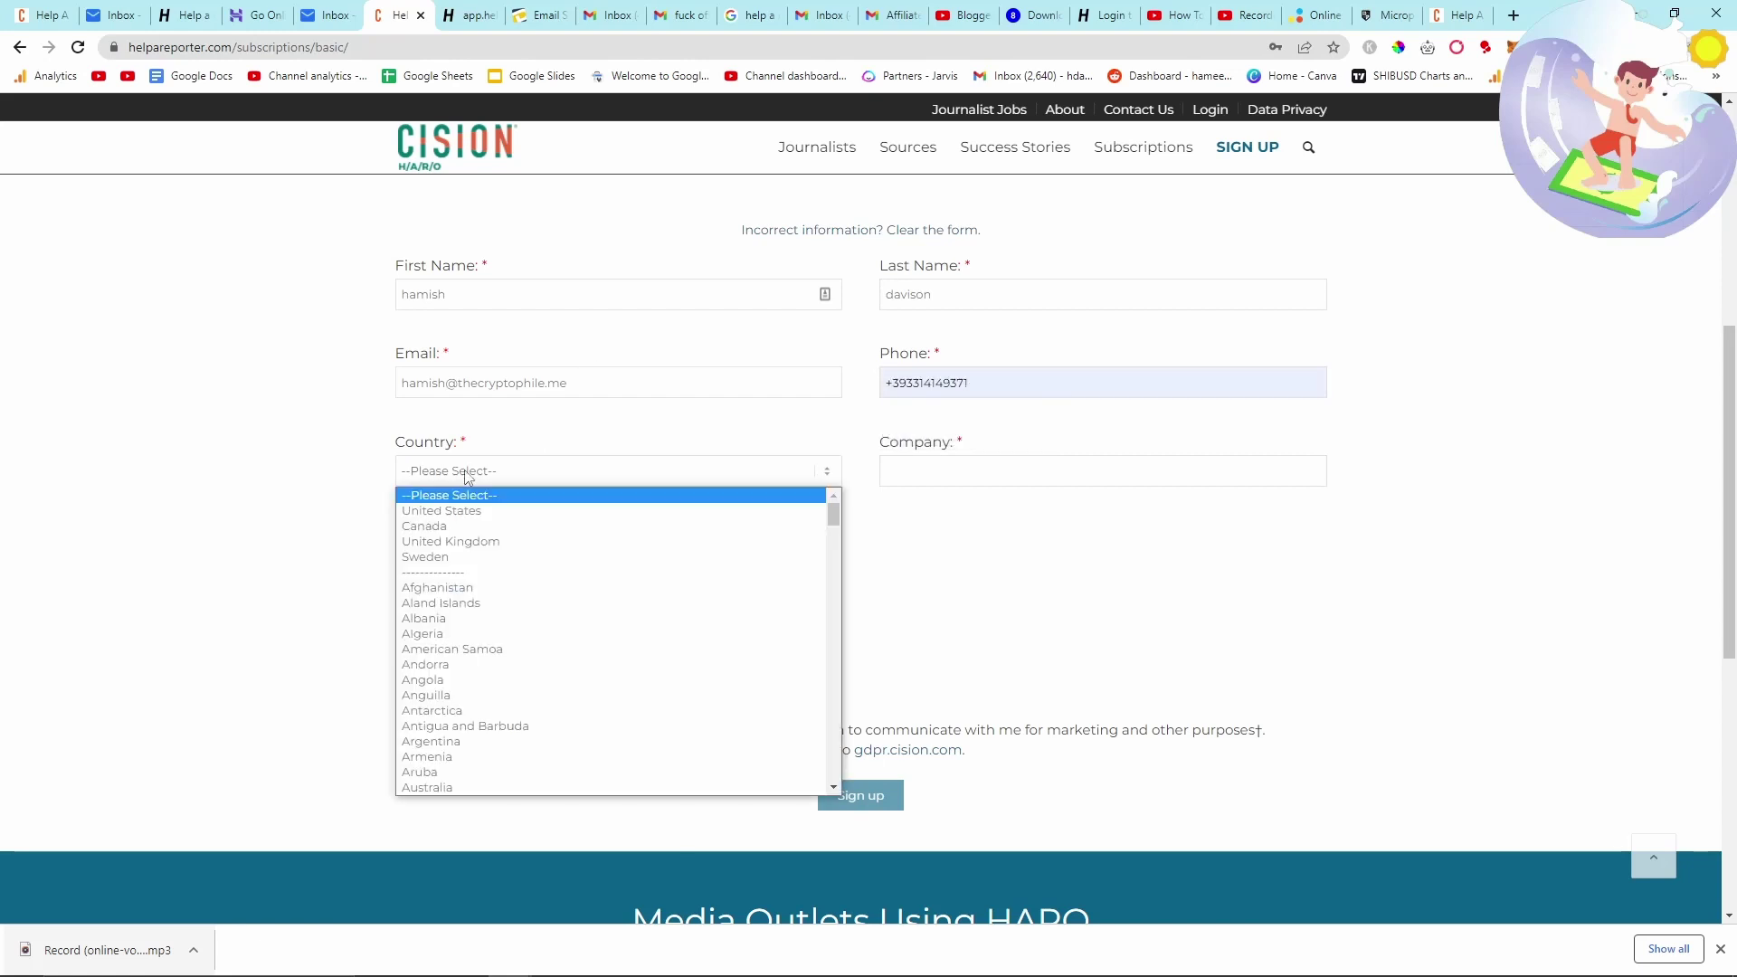
key("Down")
key("Down")
key("Down")
key("Return")
left_click(961, 463)
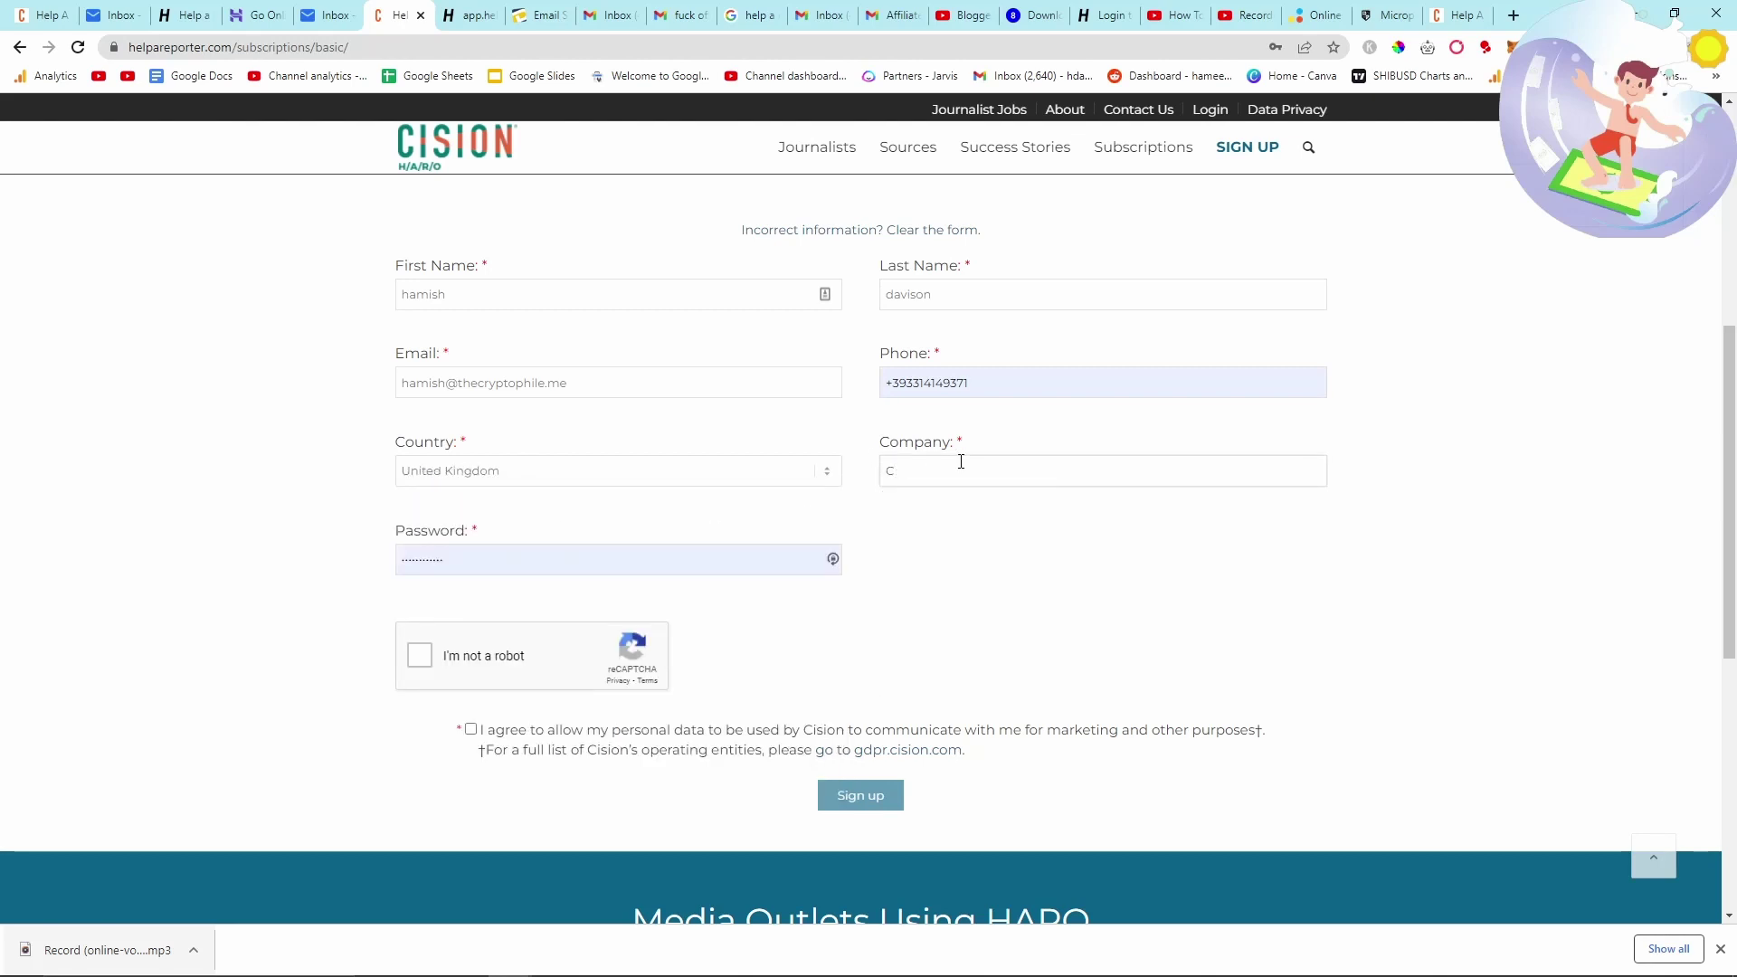
- Enter company The Cryptophile and the account password, pass reCAPTCHA and consent, sign up, and save the password
type("The Cryp")
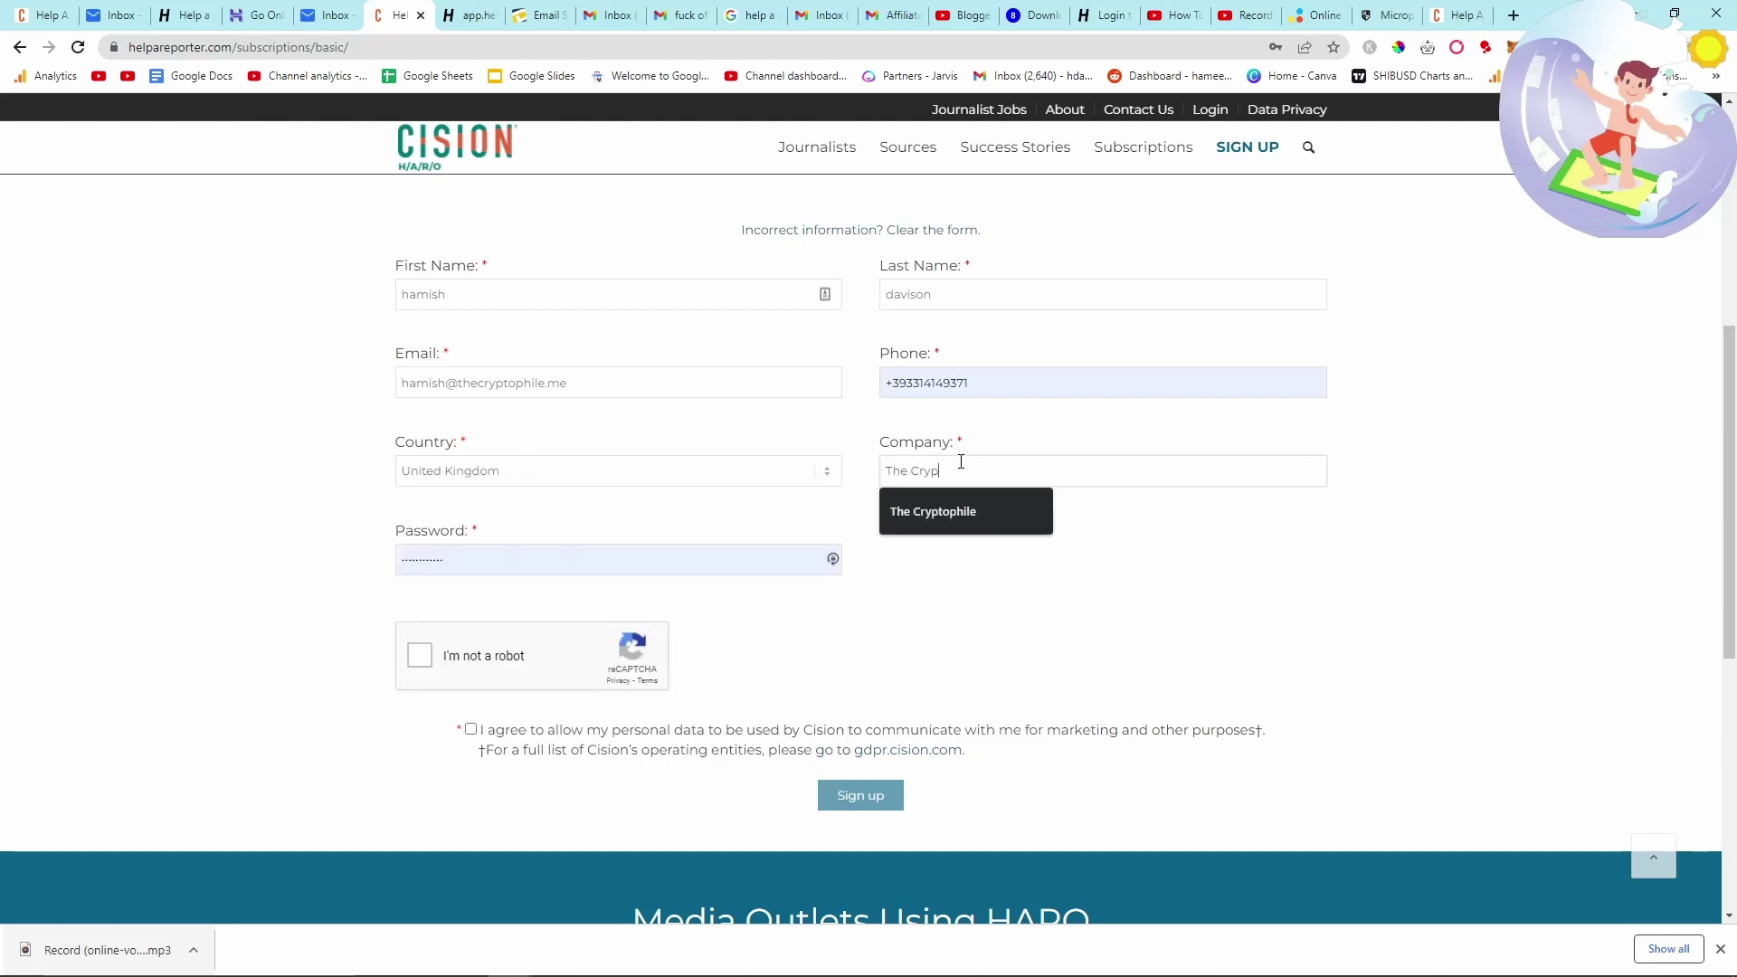
type("tophile")
key("Tab")
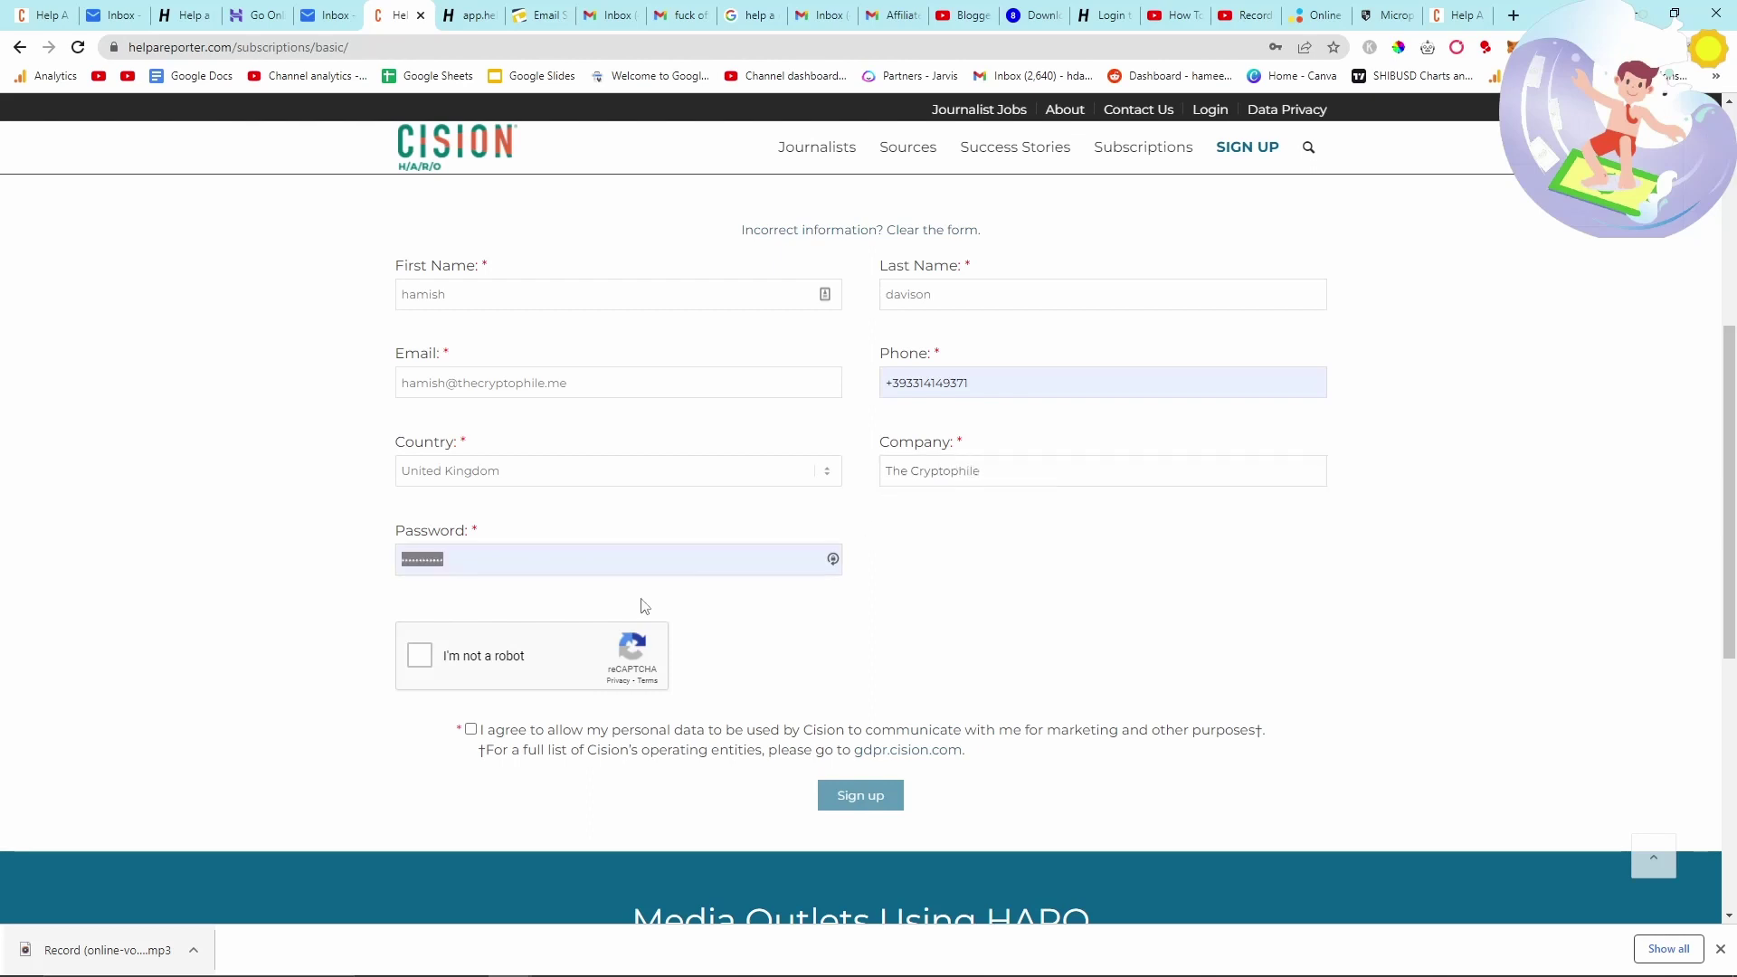
type("***********")
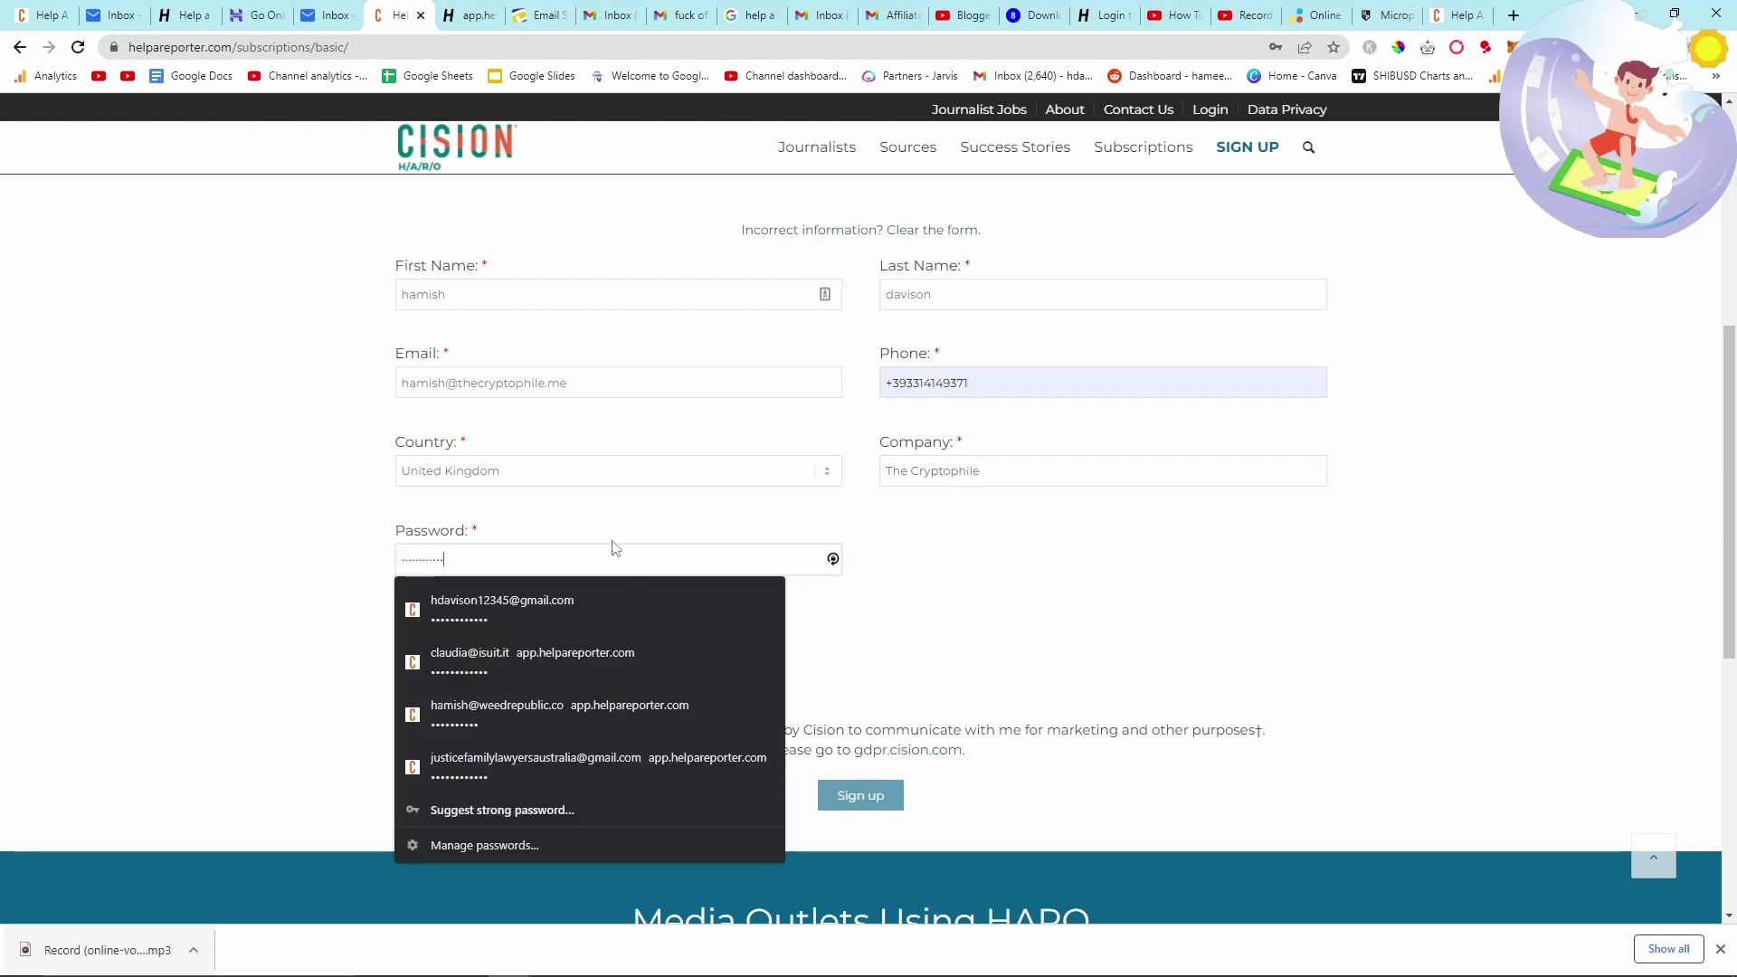
scroll(408, 613, "down", 2)
left_click(420, 474)
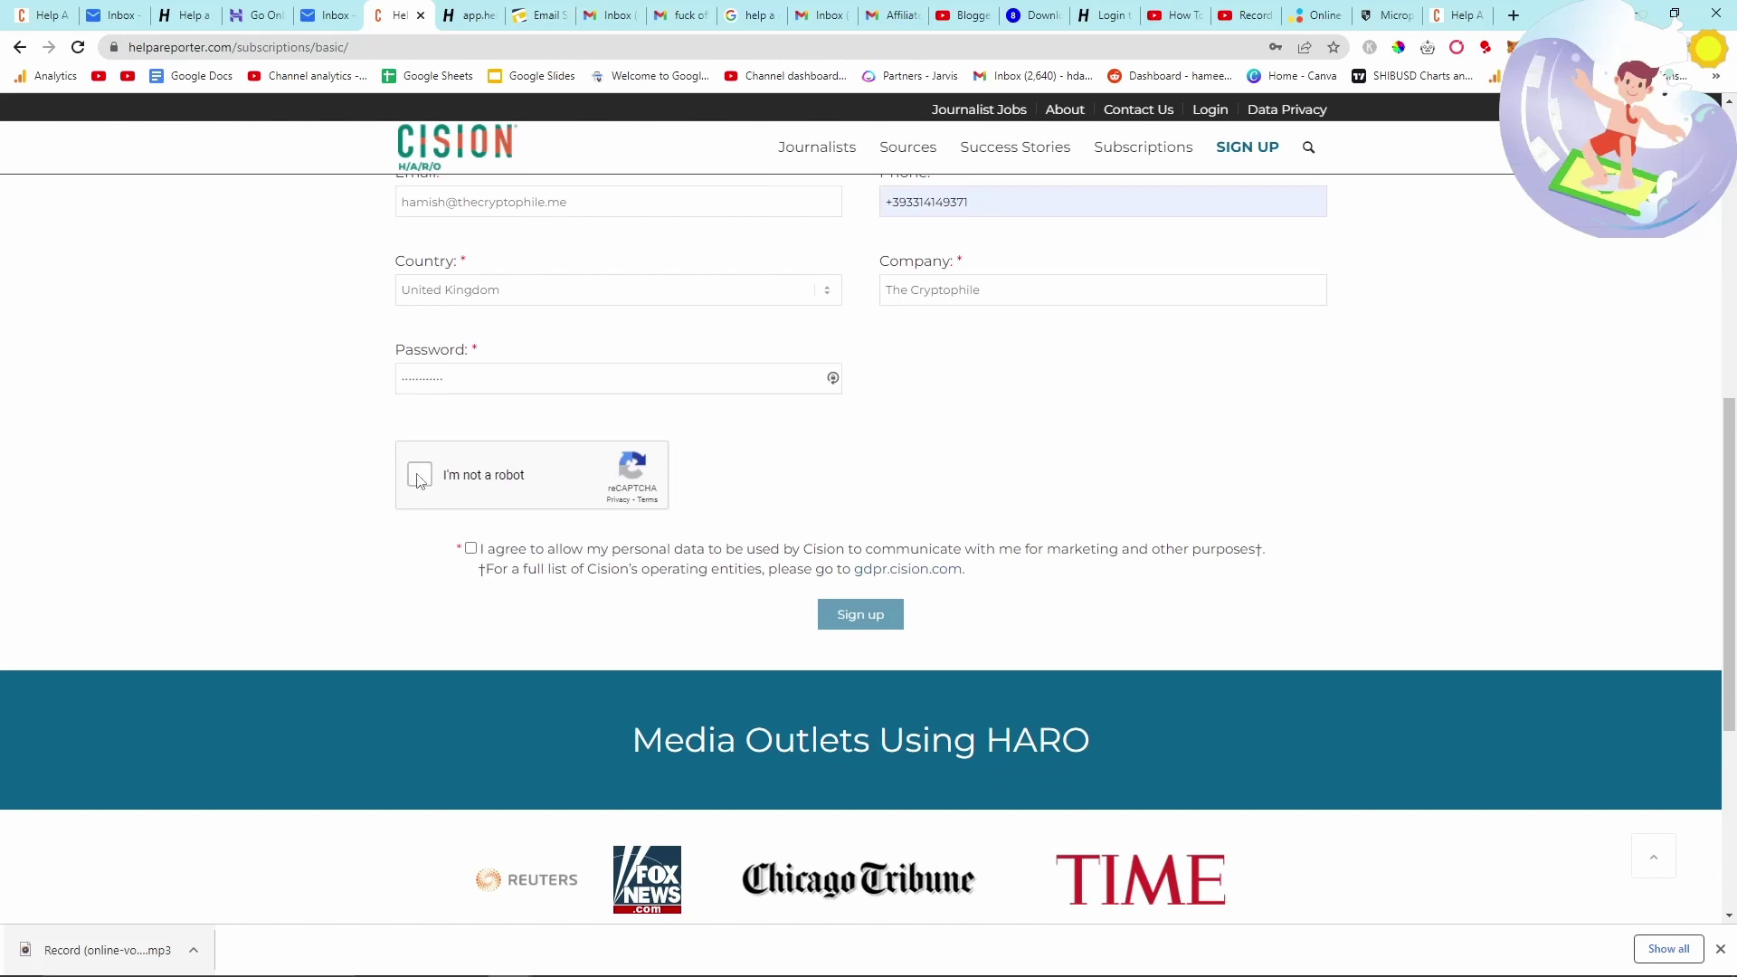
left_click(471, 548)
left_click(894, 621)
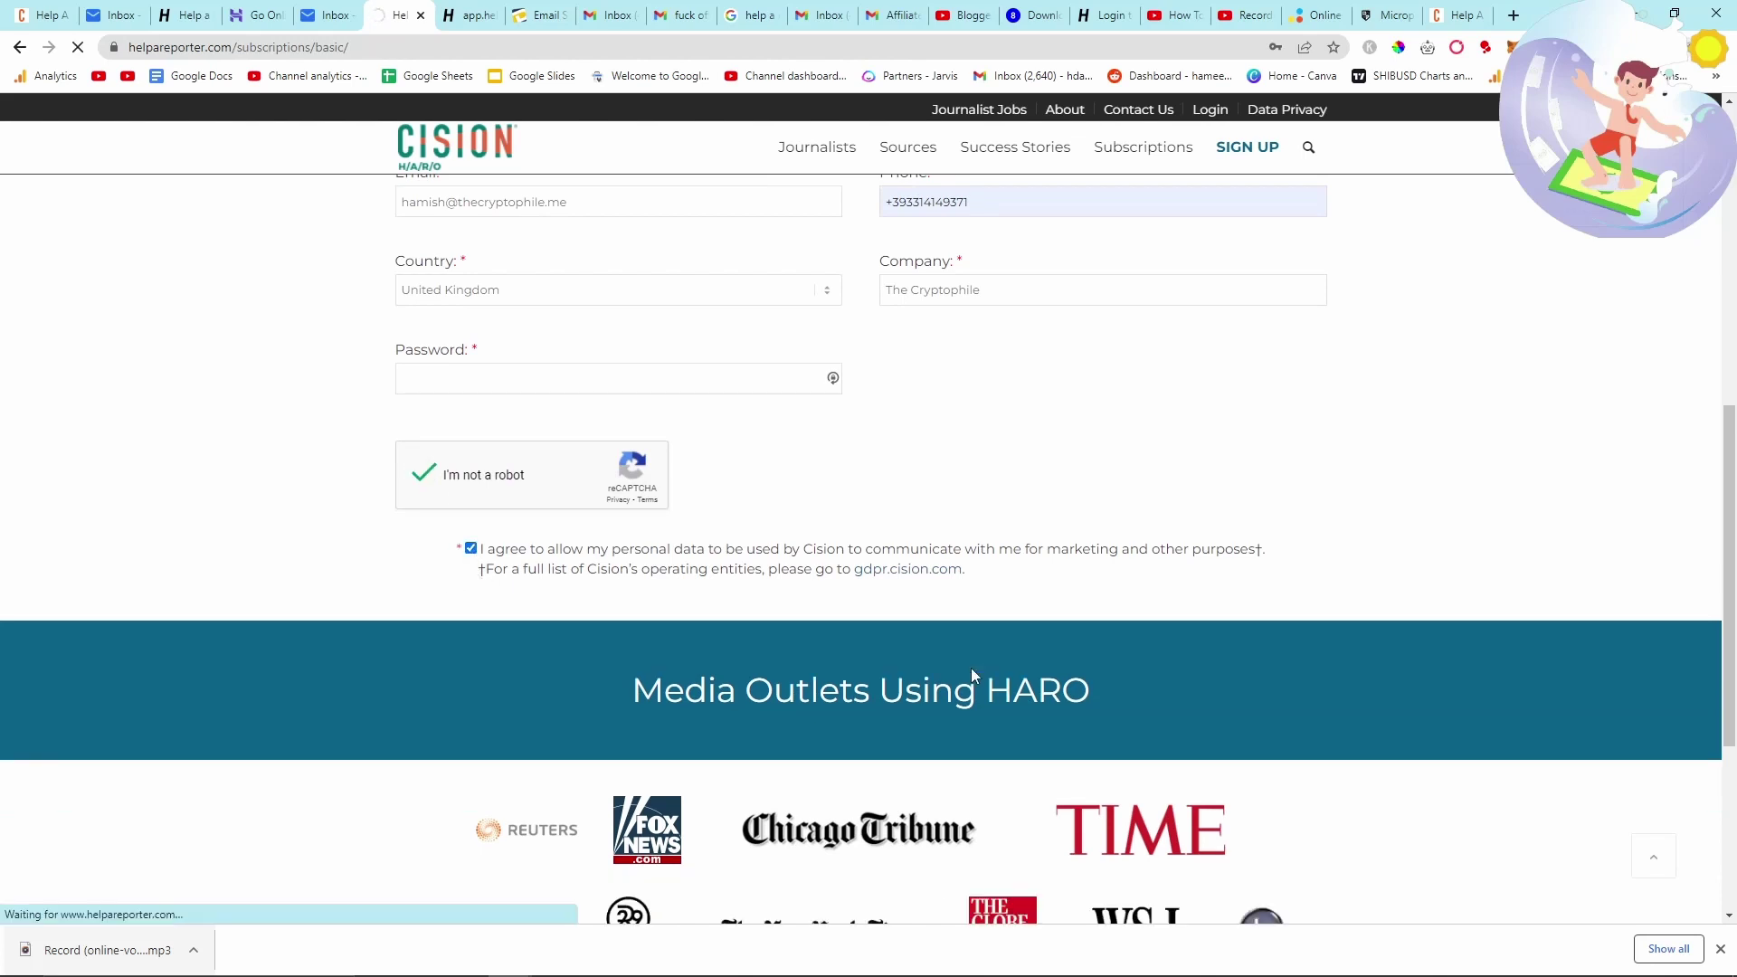
scroll(968, 669, "up", 4)
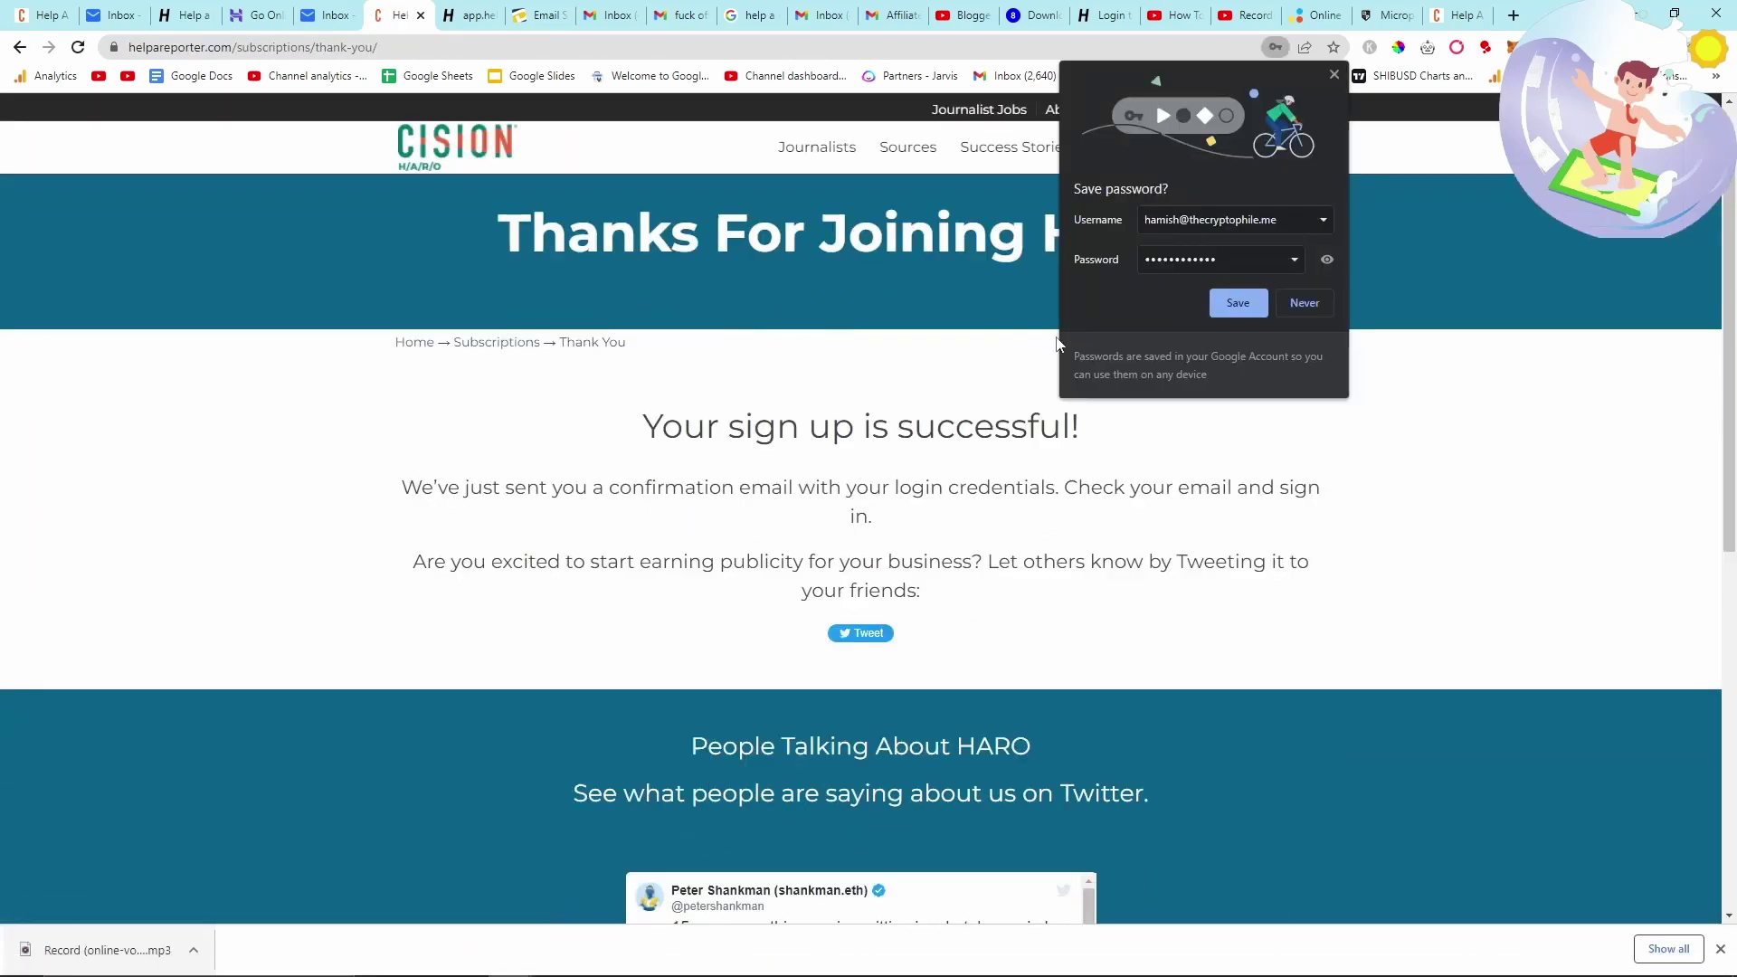
left_click(1223, 312)
left_click(329, 15)
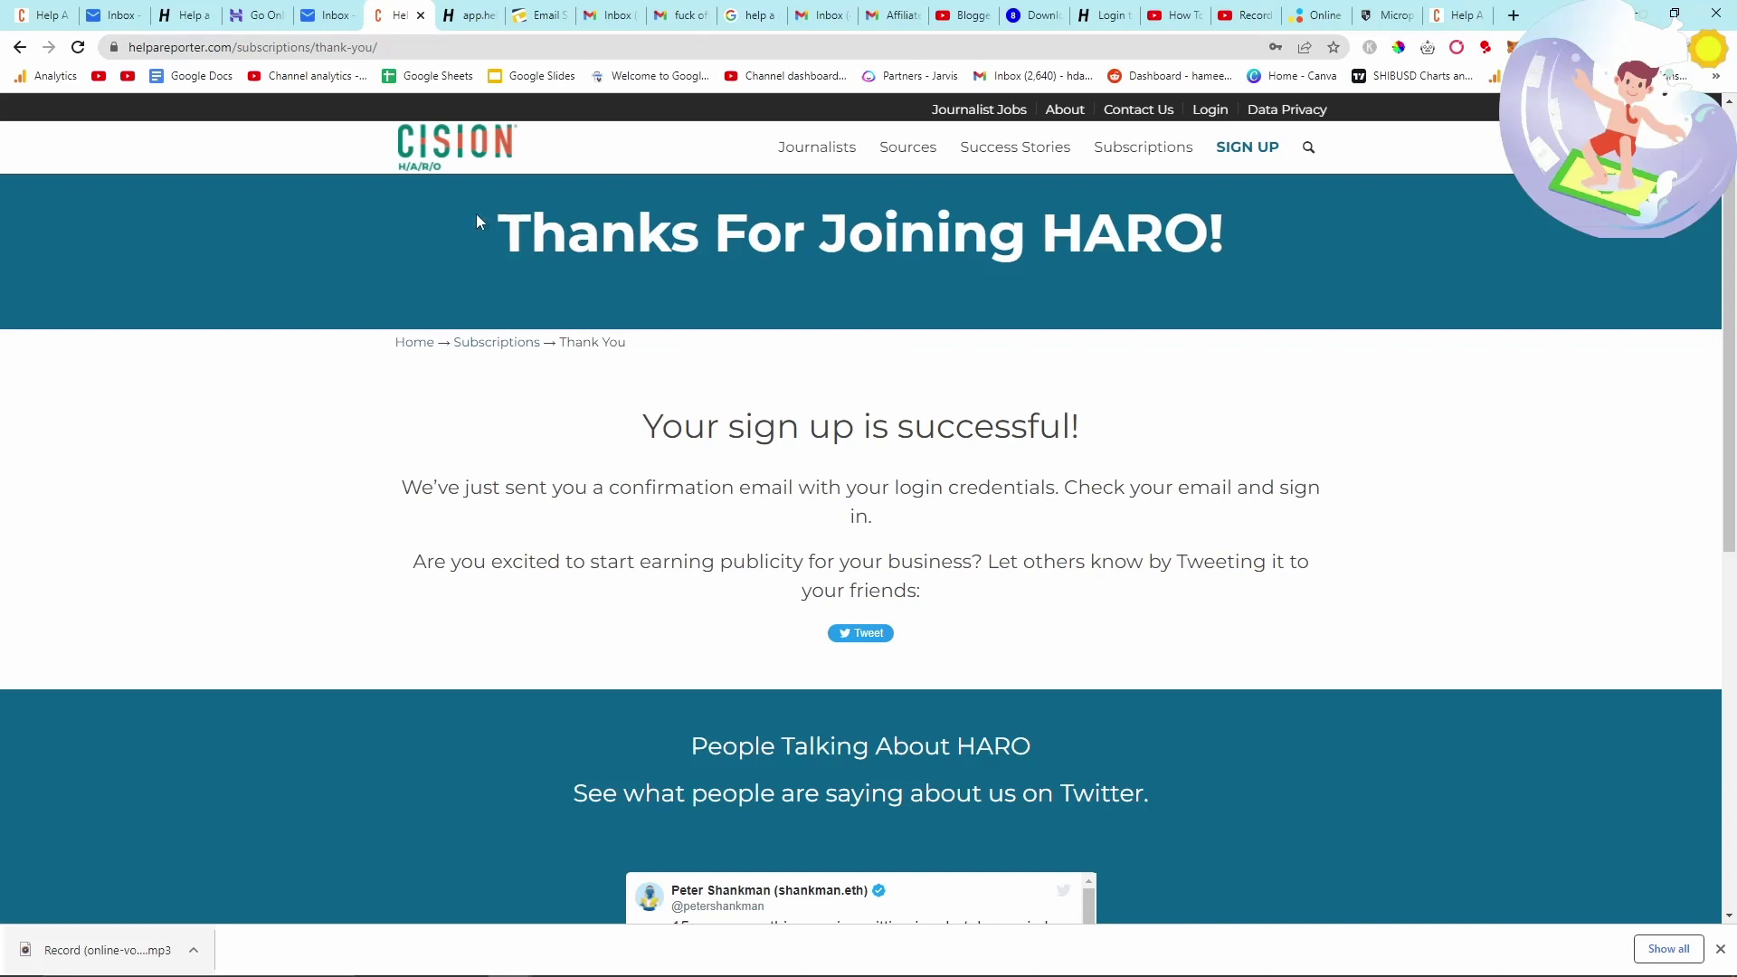
- Open the newest HARO Account Activation email and follow its confirmation link
key("ctrl+shift+Tab")
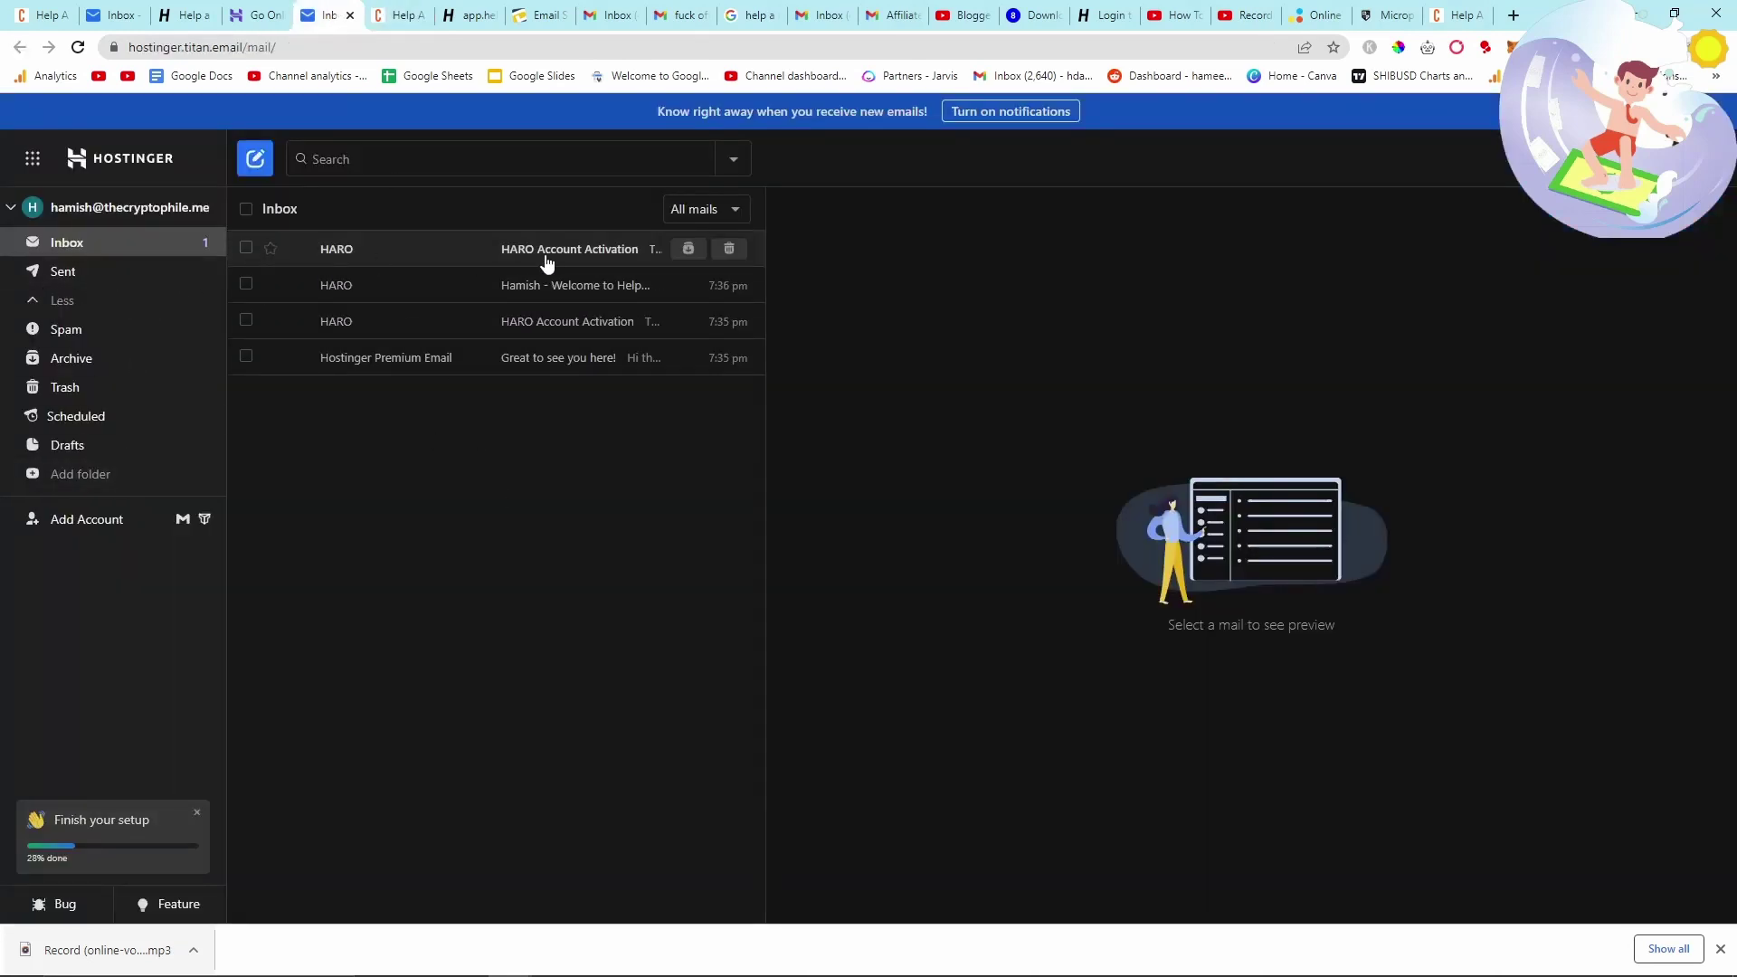
left_click(546, 262)
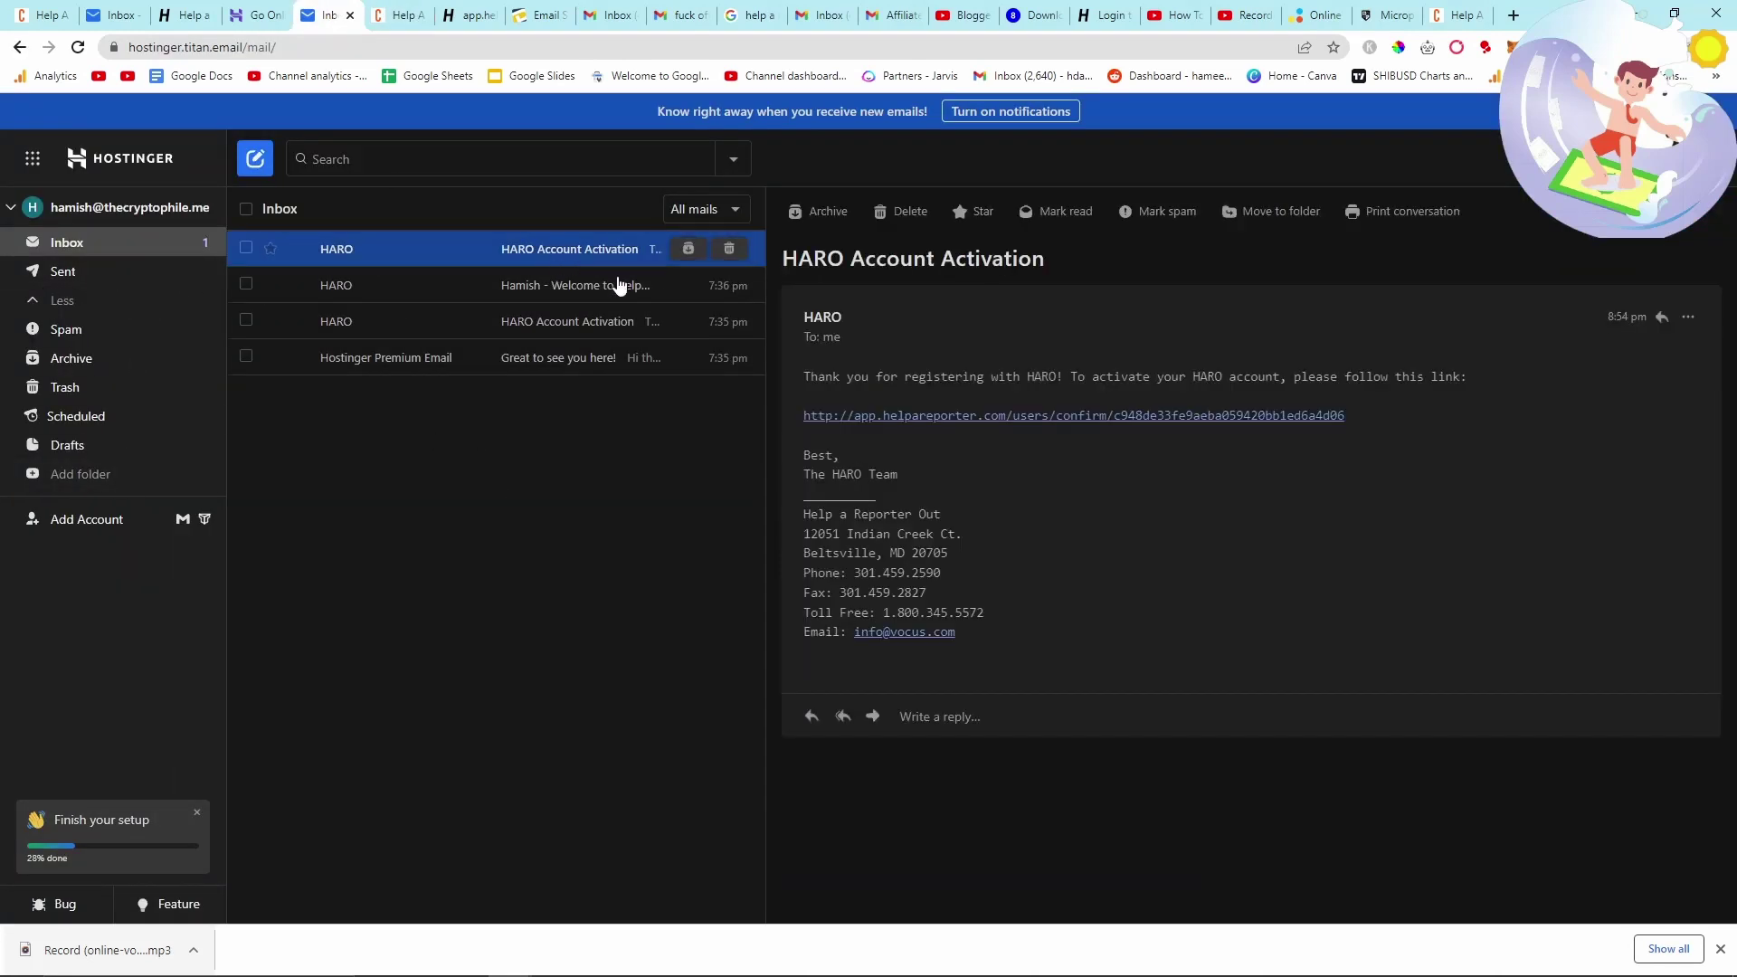
left_click(1049, 416)
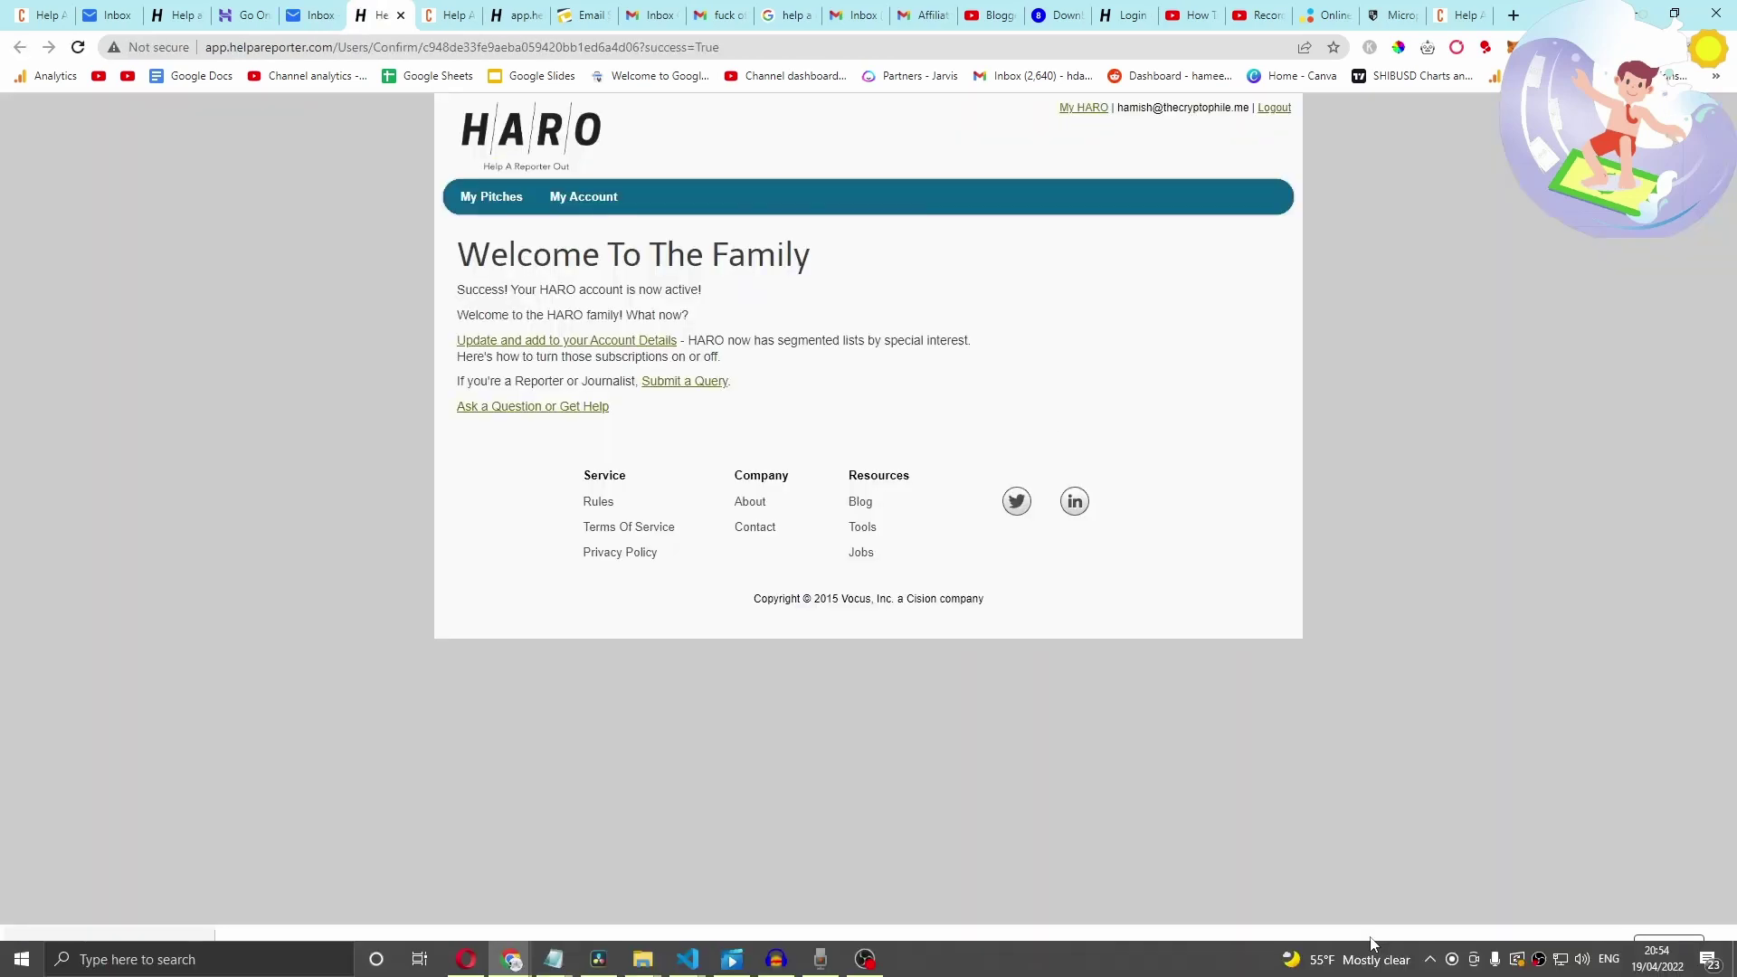
- Subscribe the profile to the High Tech, General, Business and Finance, Lifestyle and Fitness, and UK lists
left_click(625, 347)
scroll(512, 384, "down", 1)
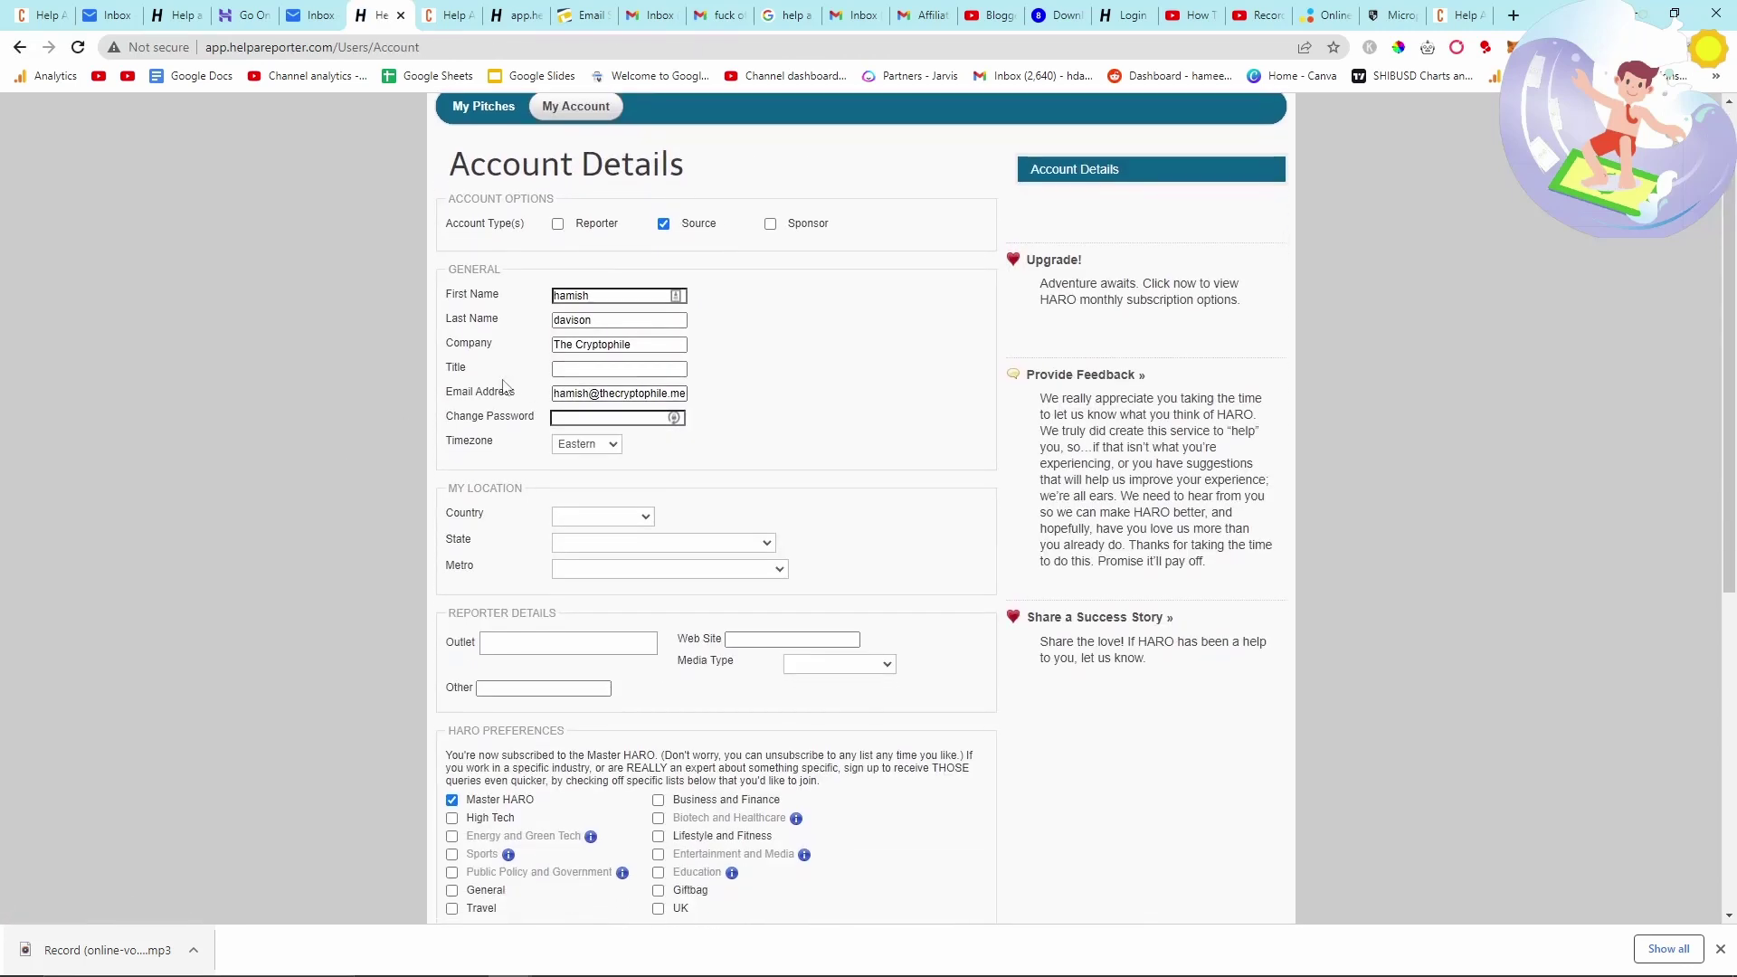
scroll(298, 375, "down", 3)
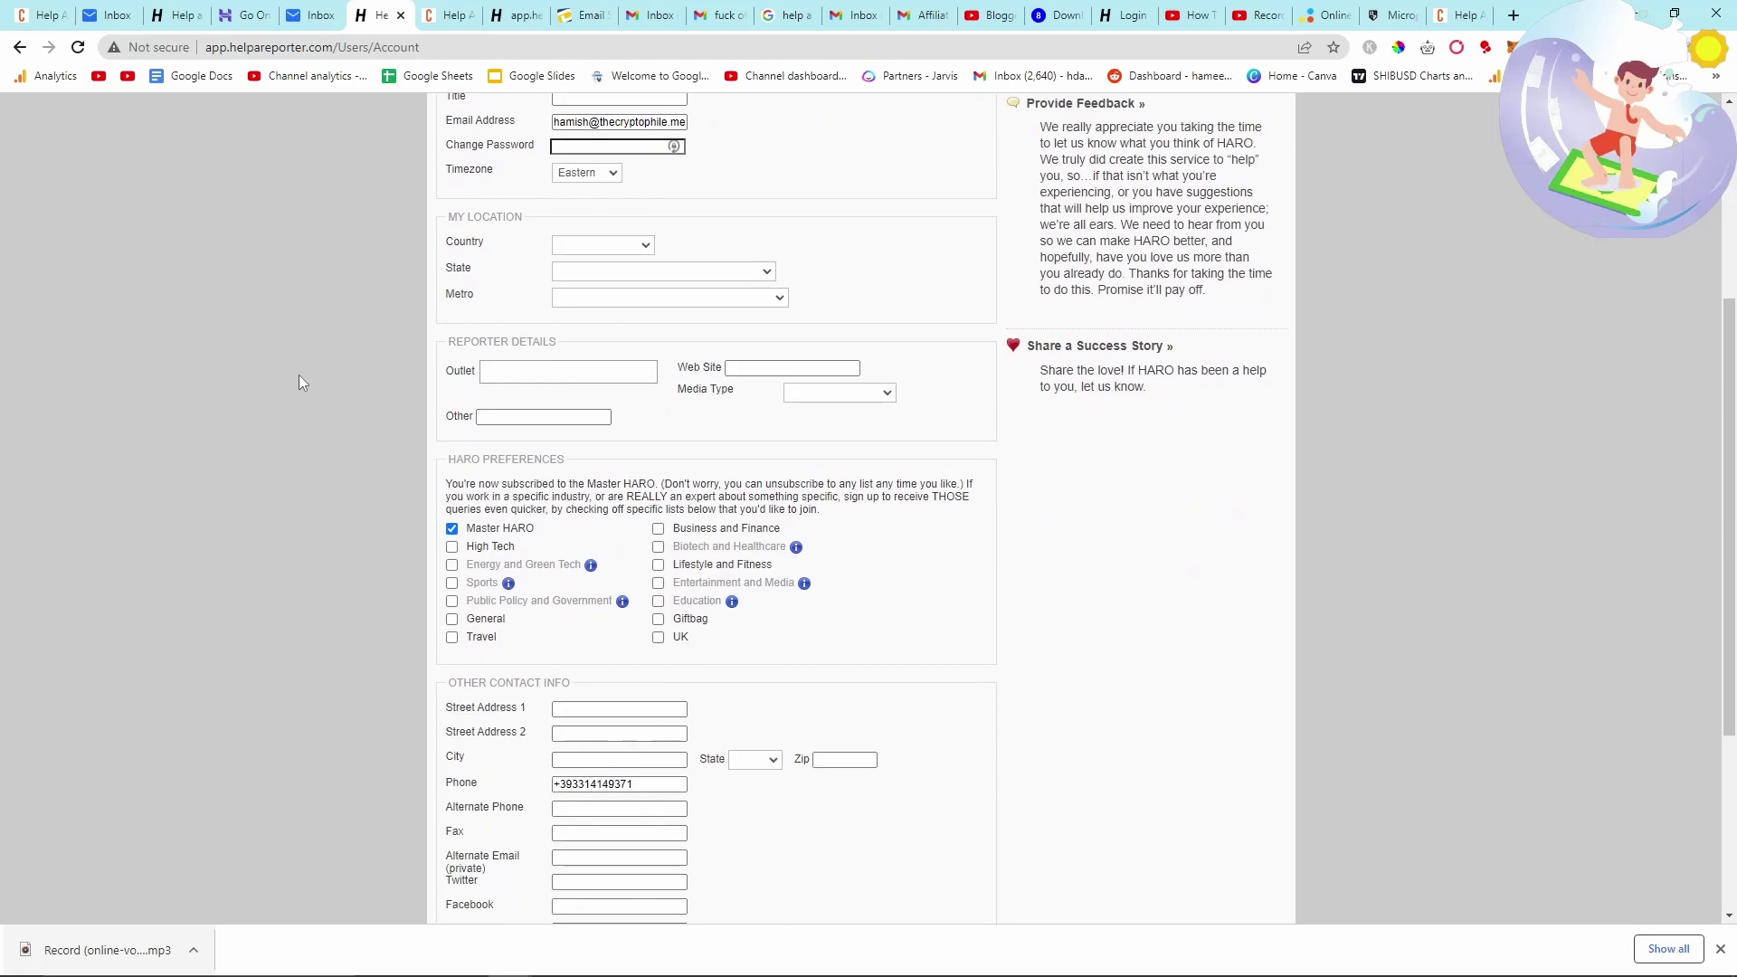
scroll(298, 374, "up", 2)
scroll(452, 625, "down", 2)
key("ctrl+equal")
key("ctrl+equal")
left_click(350, 653)
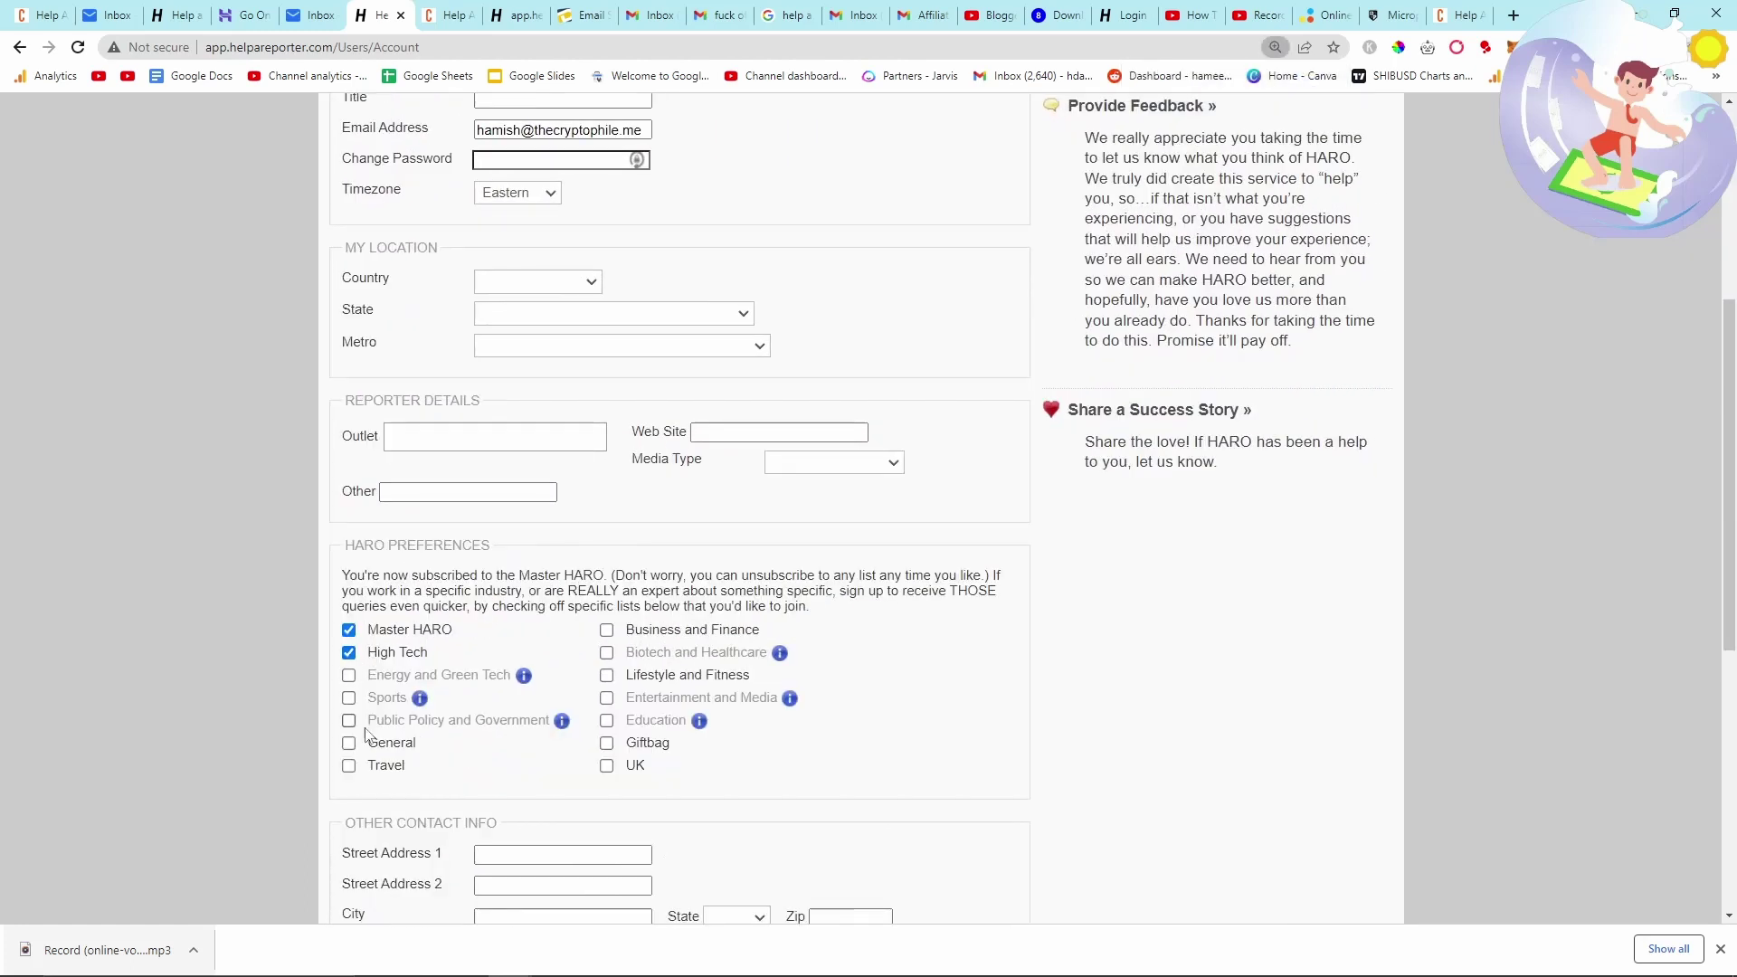
left_click(350, 743)
left_click(606, 630)
left_click(608, 678)
left_click(606, 766)
- Fill title Founder, outlet The Cryptophile, Blog media type, and the Blog, Facebook and Twitter links
scroll(838, 786, "up", 2)
scroll(839, 786, "down", 2)
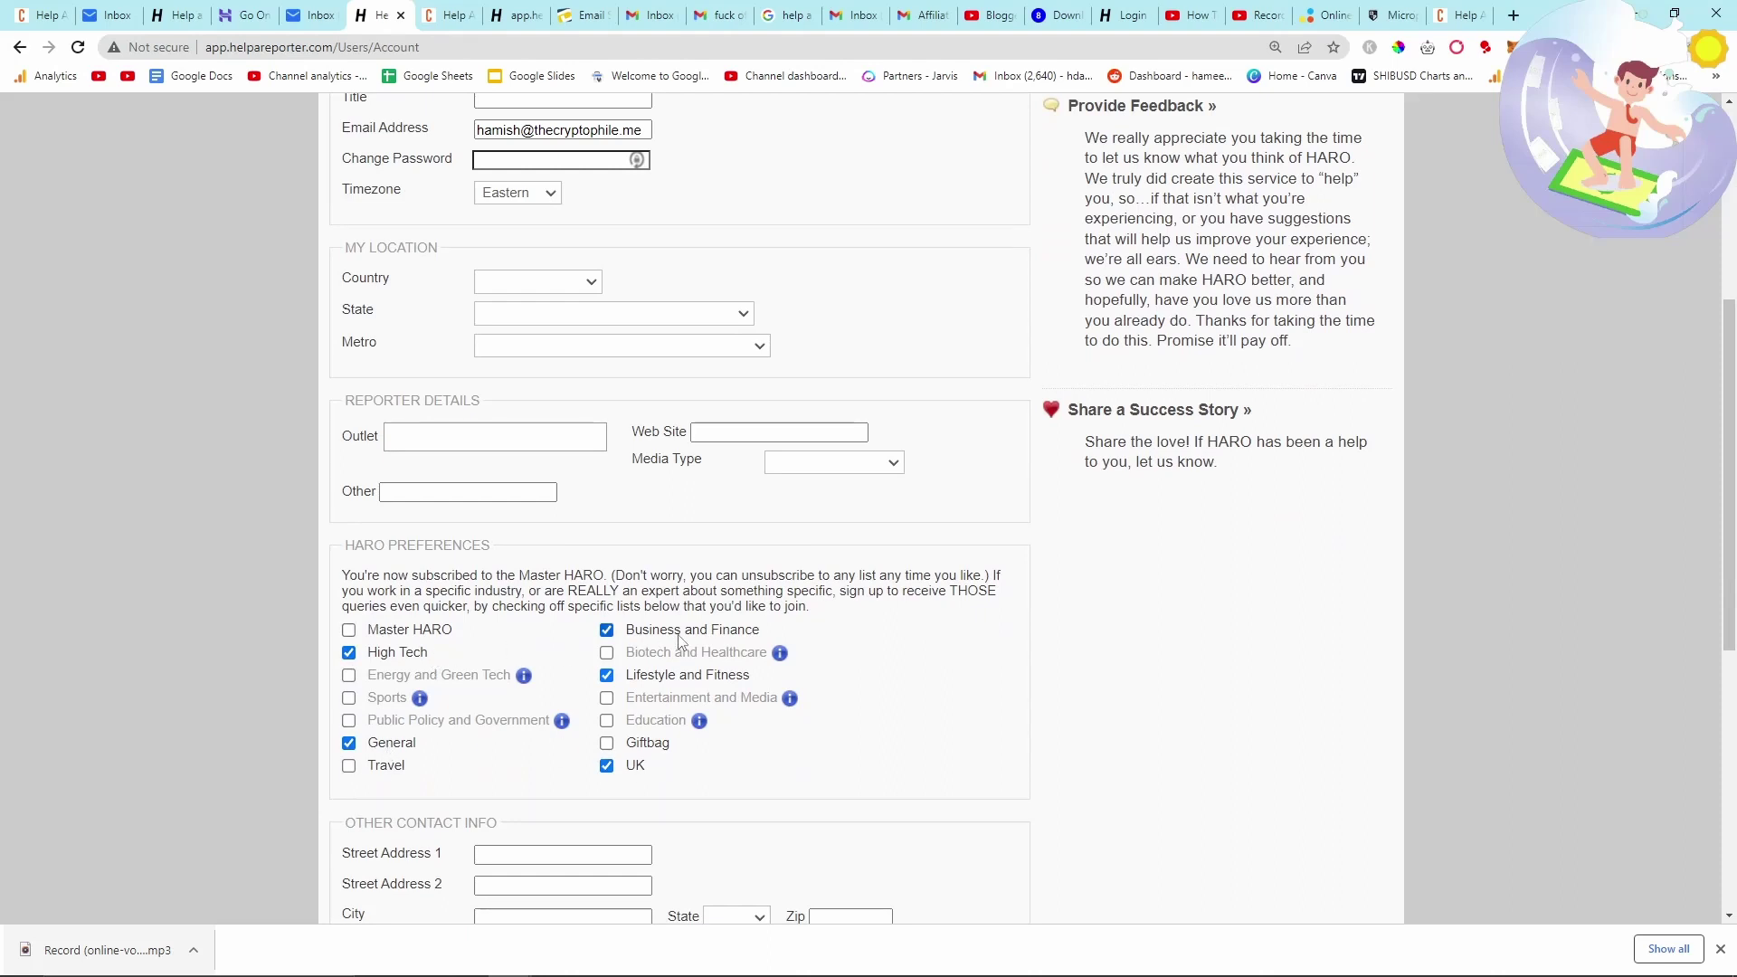
scroll(691, 697, "up", 2)
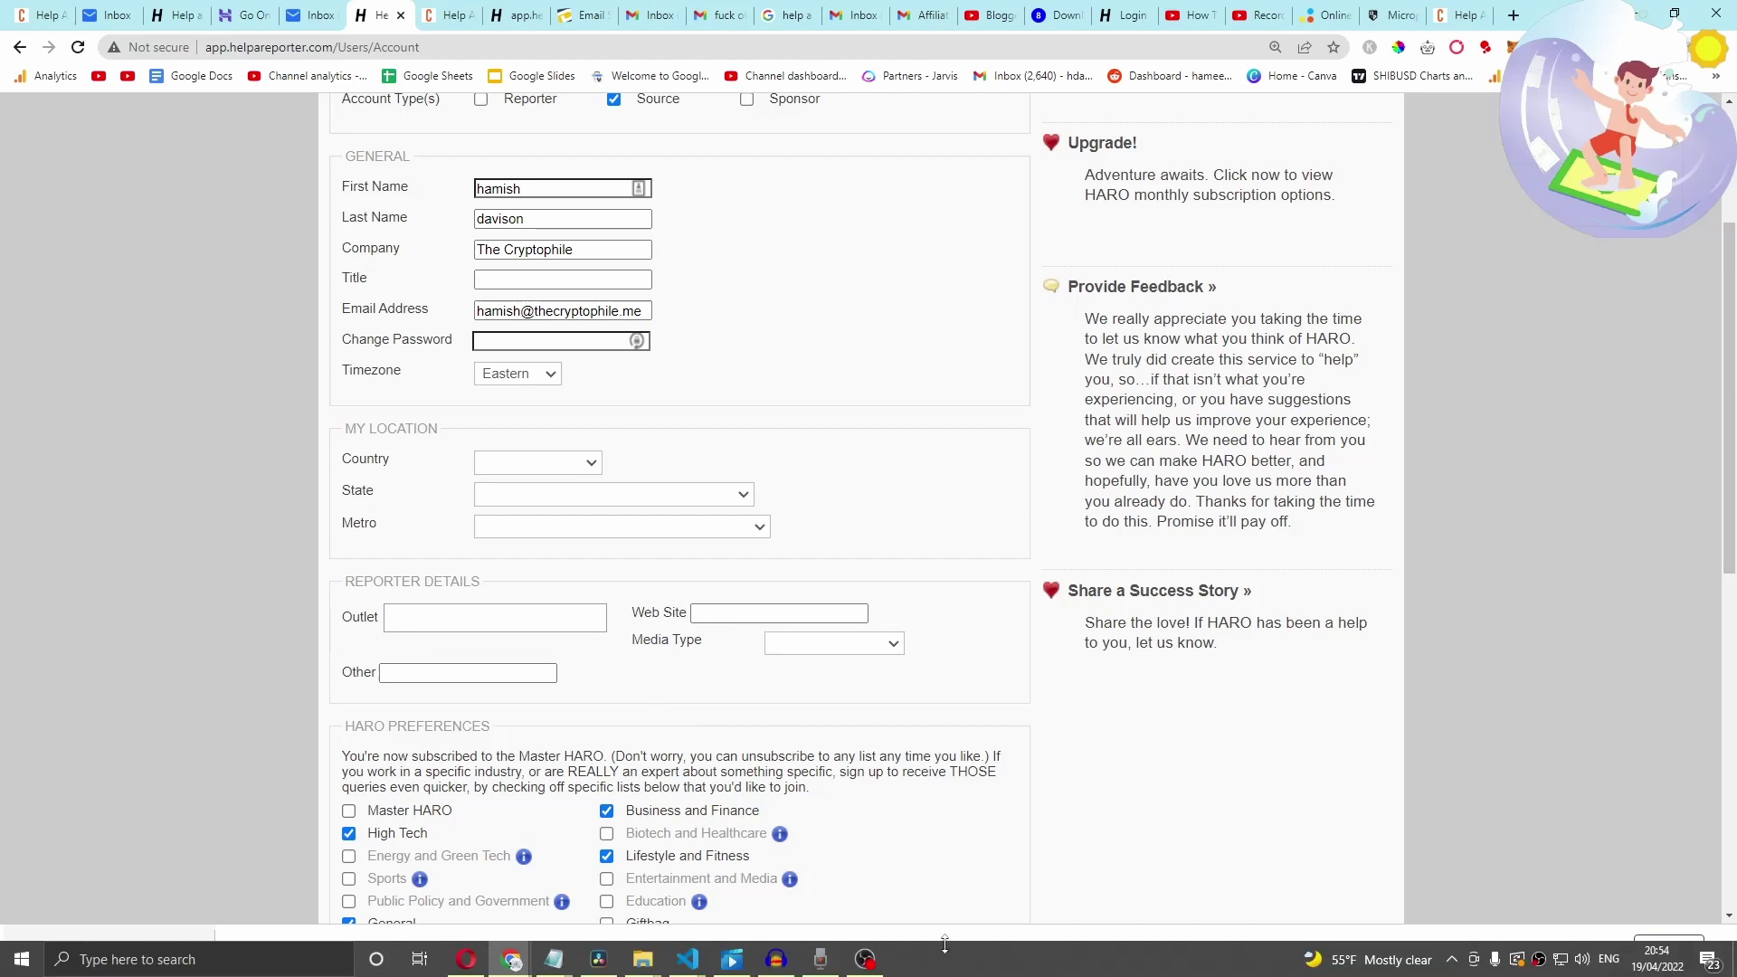
scroll(147, 467, "up", 2)
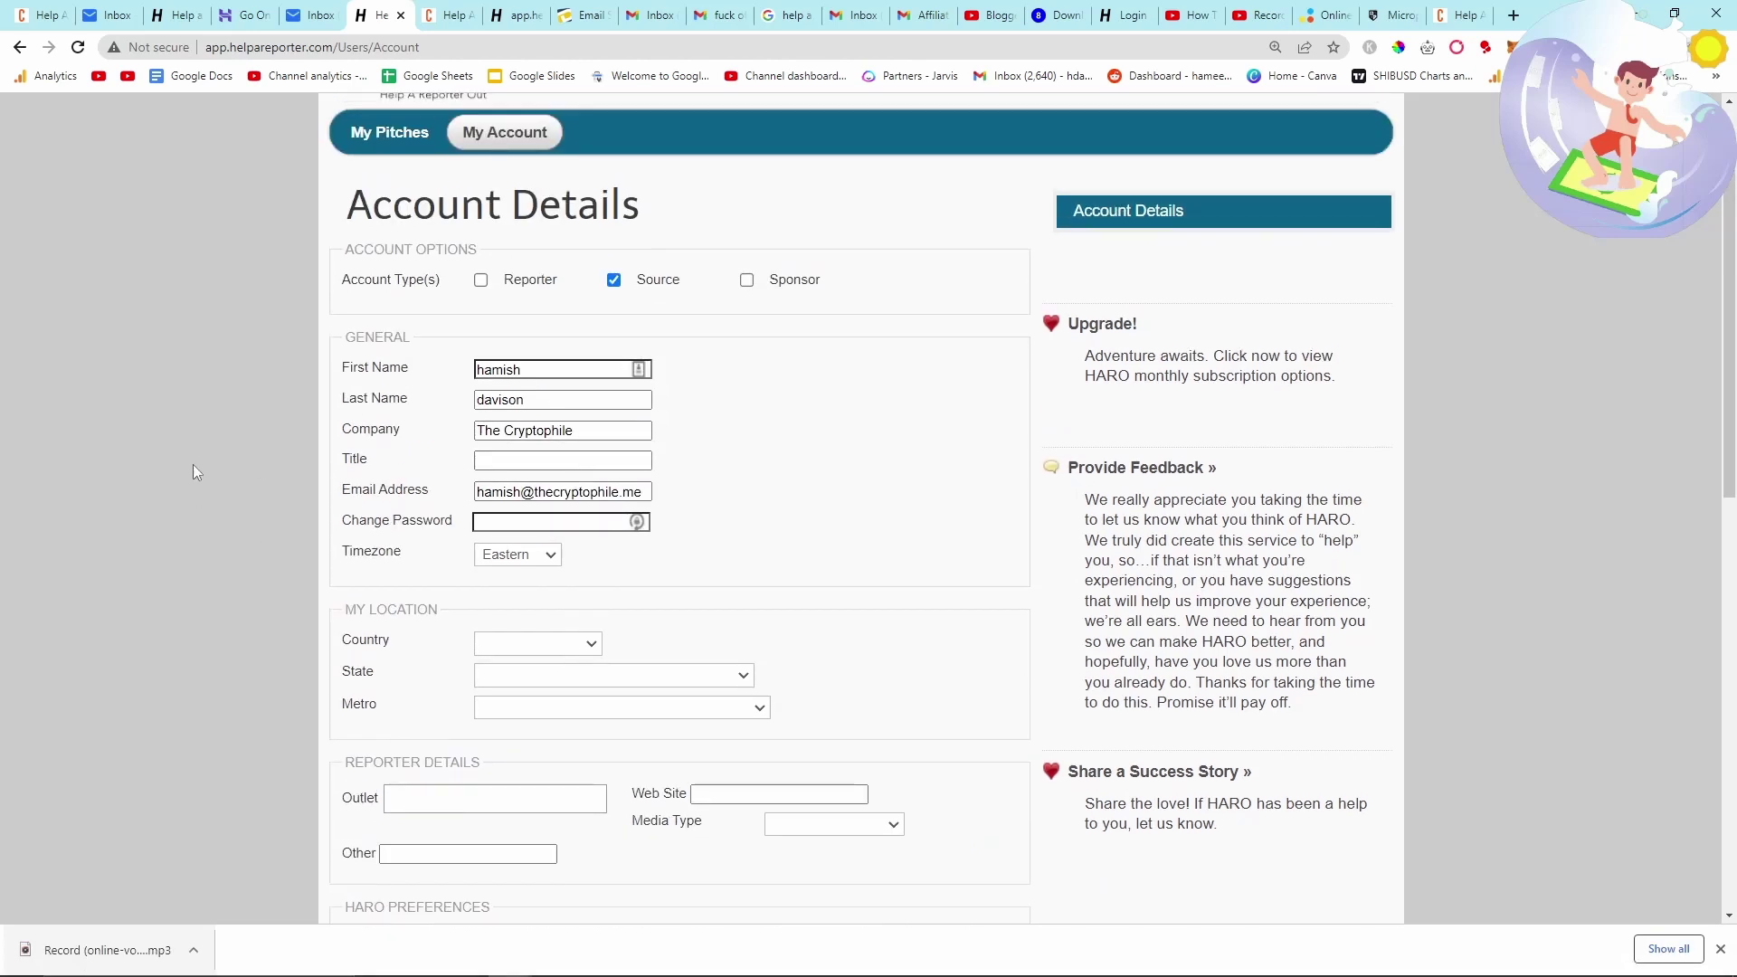
scroll(273, 474, "down", 1)
left_click(509, 373)
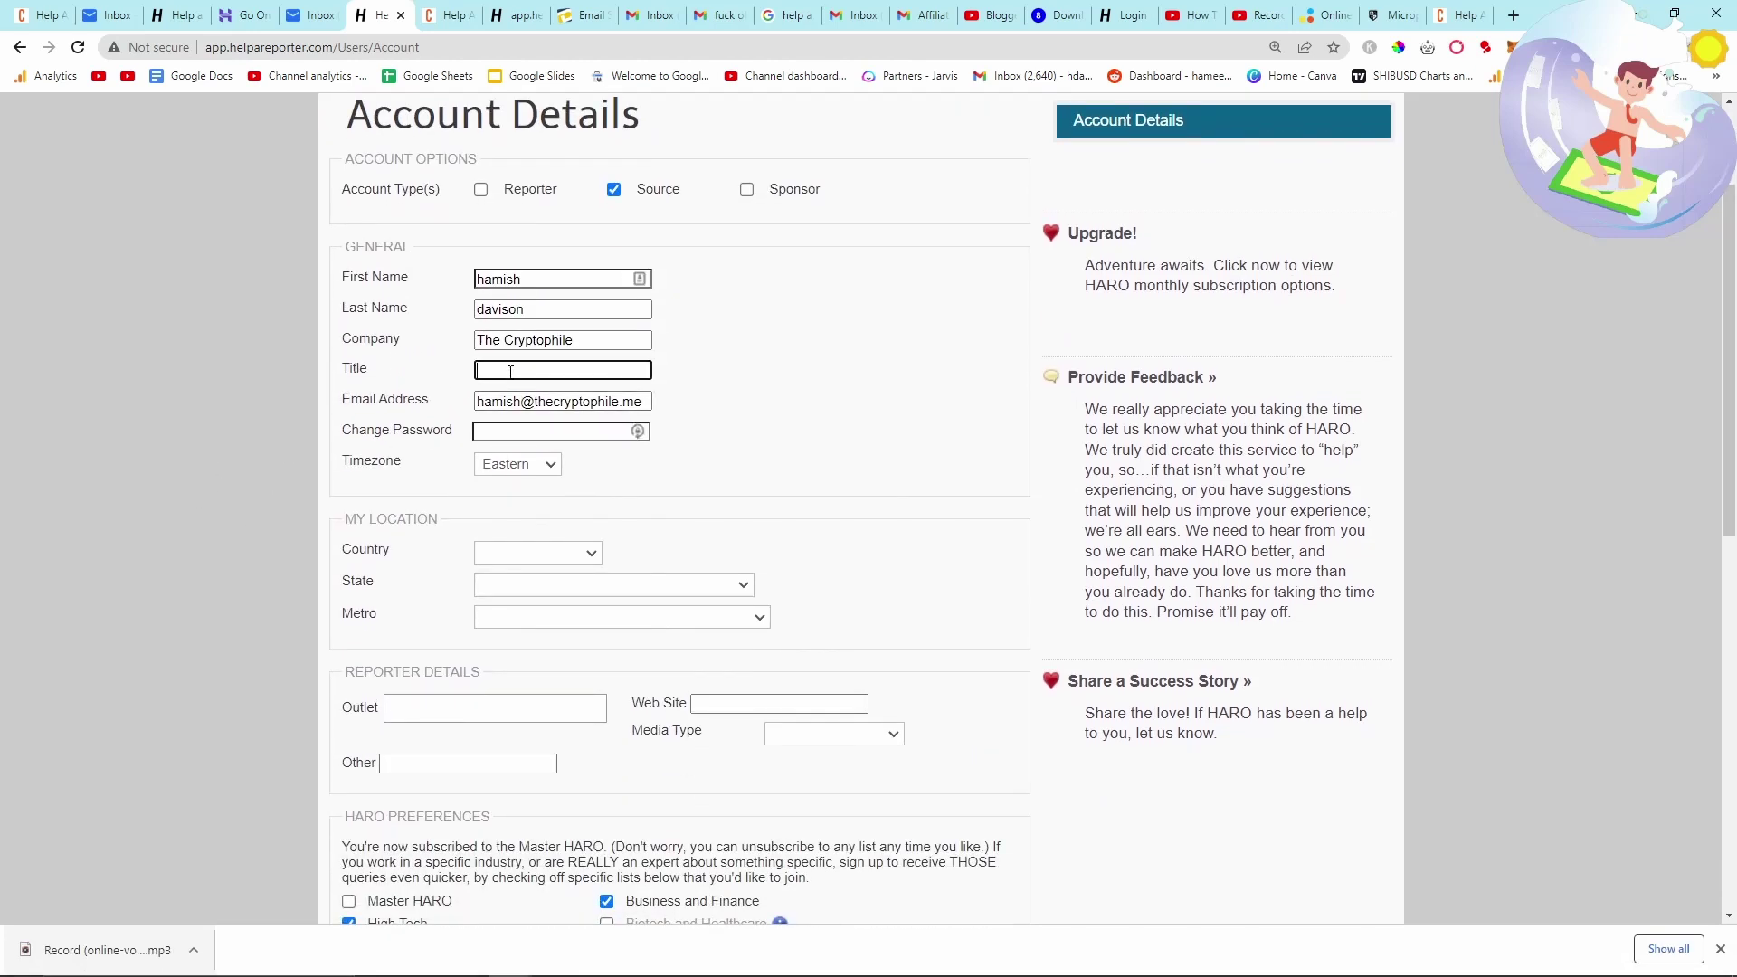
type("Founder")
key("Tab")
key("Tab")
scroll(225, 441, "down", 1)
scroll(224, 442, "down", 2)
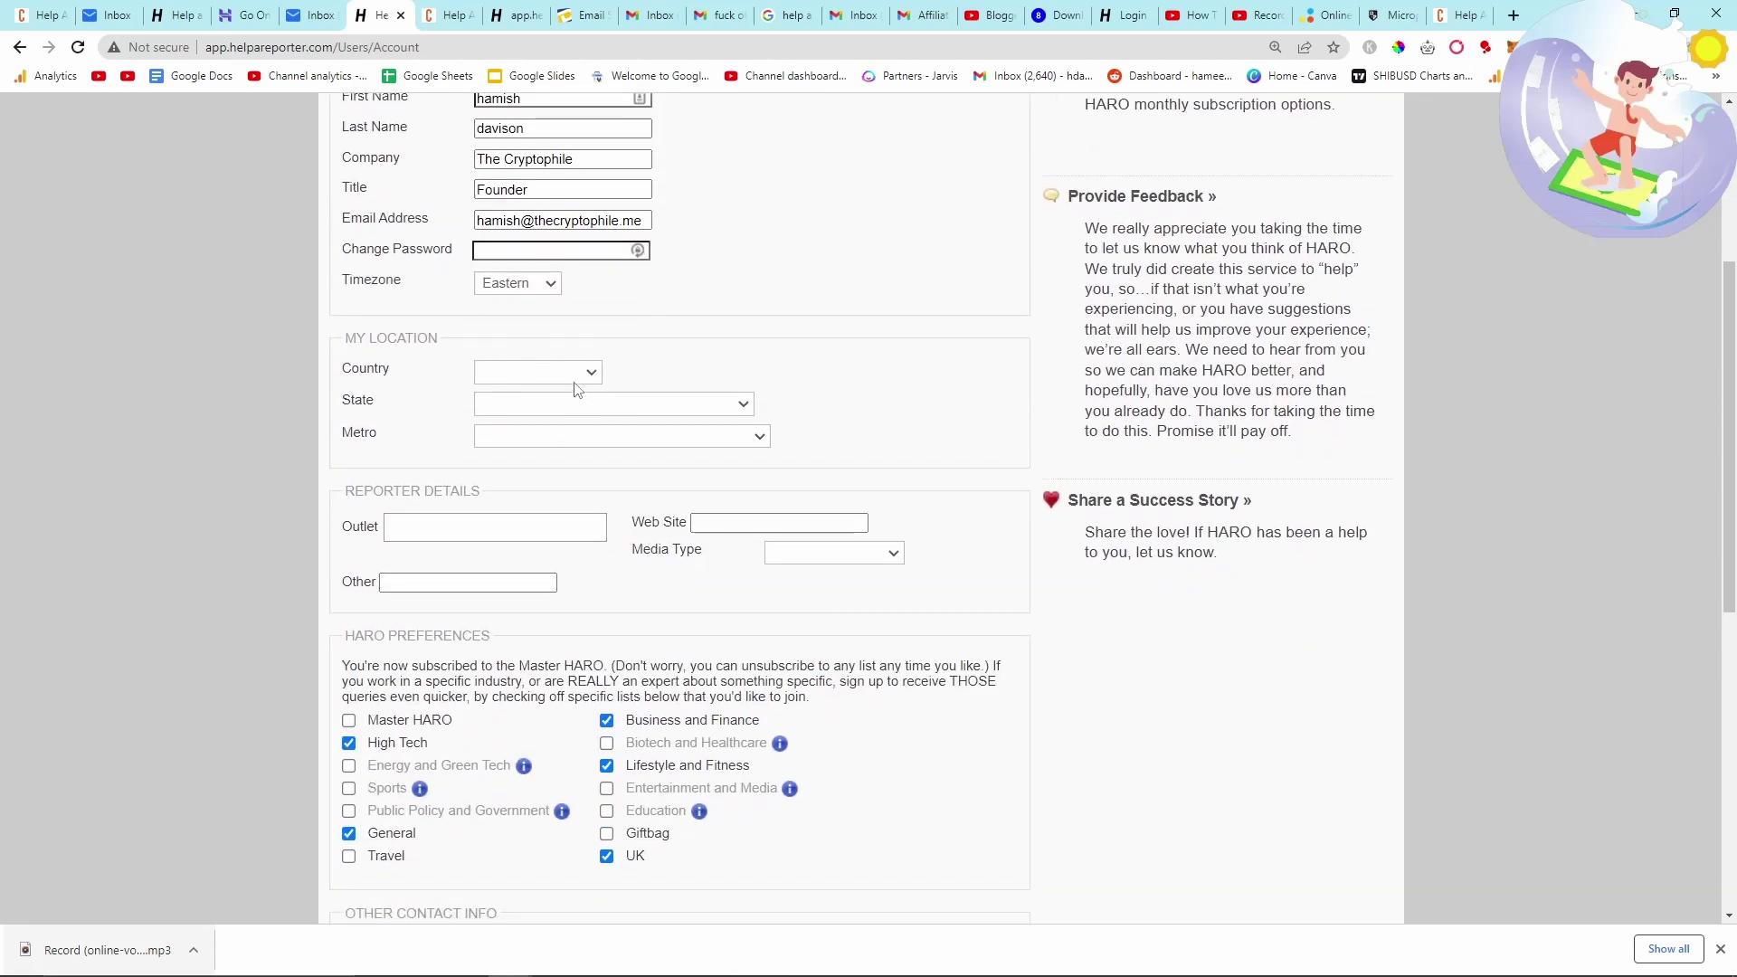
left_click(516, 541)
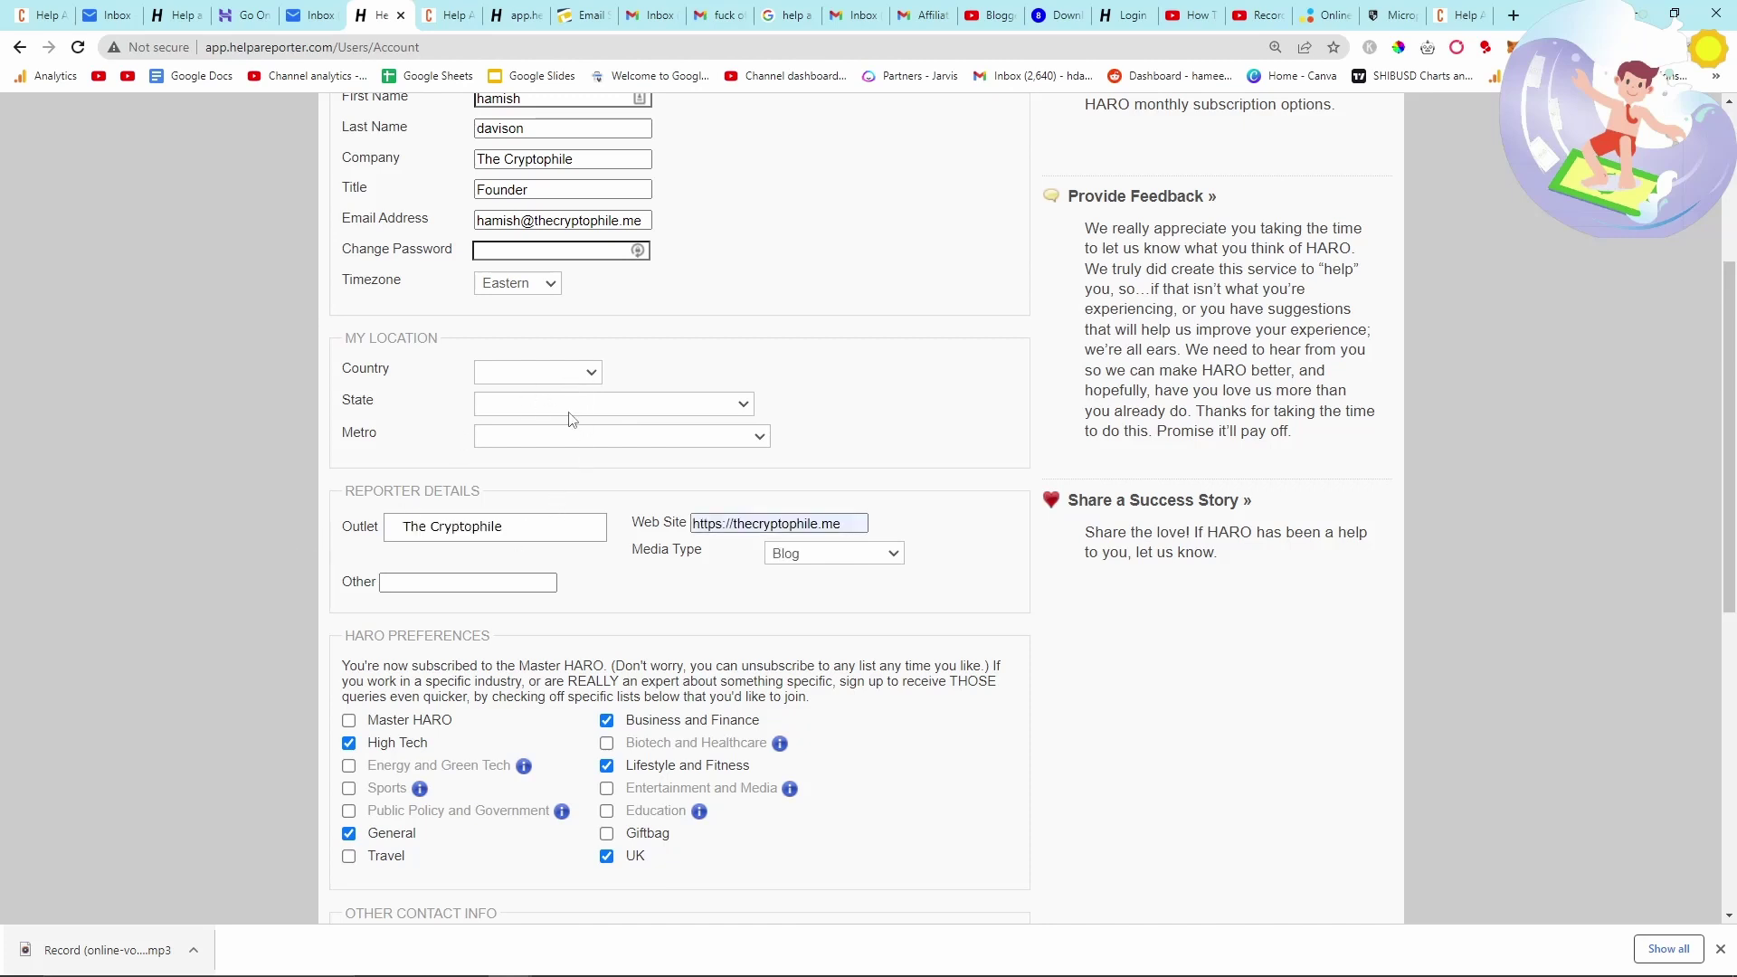
scroll(511, 411, "down", 7)
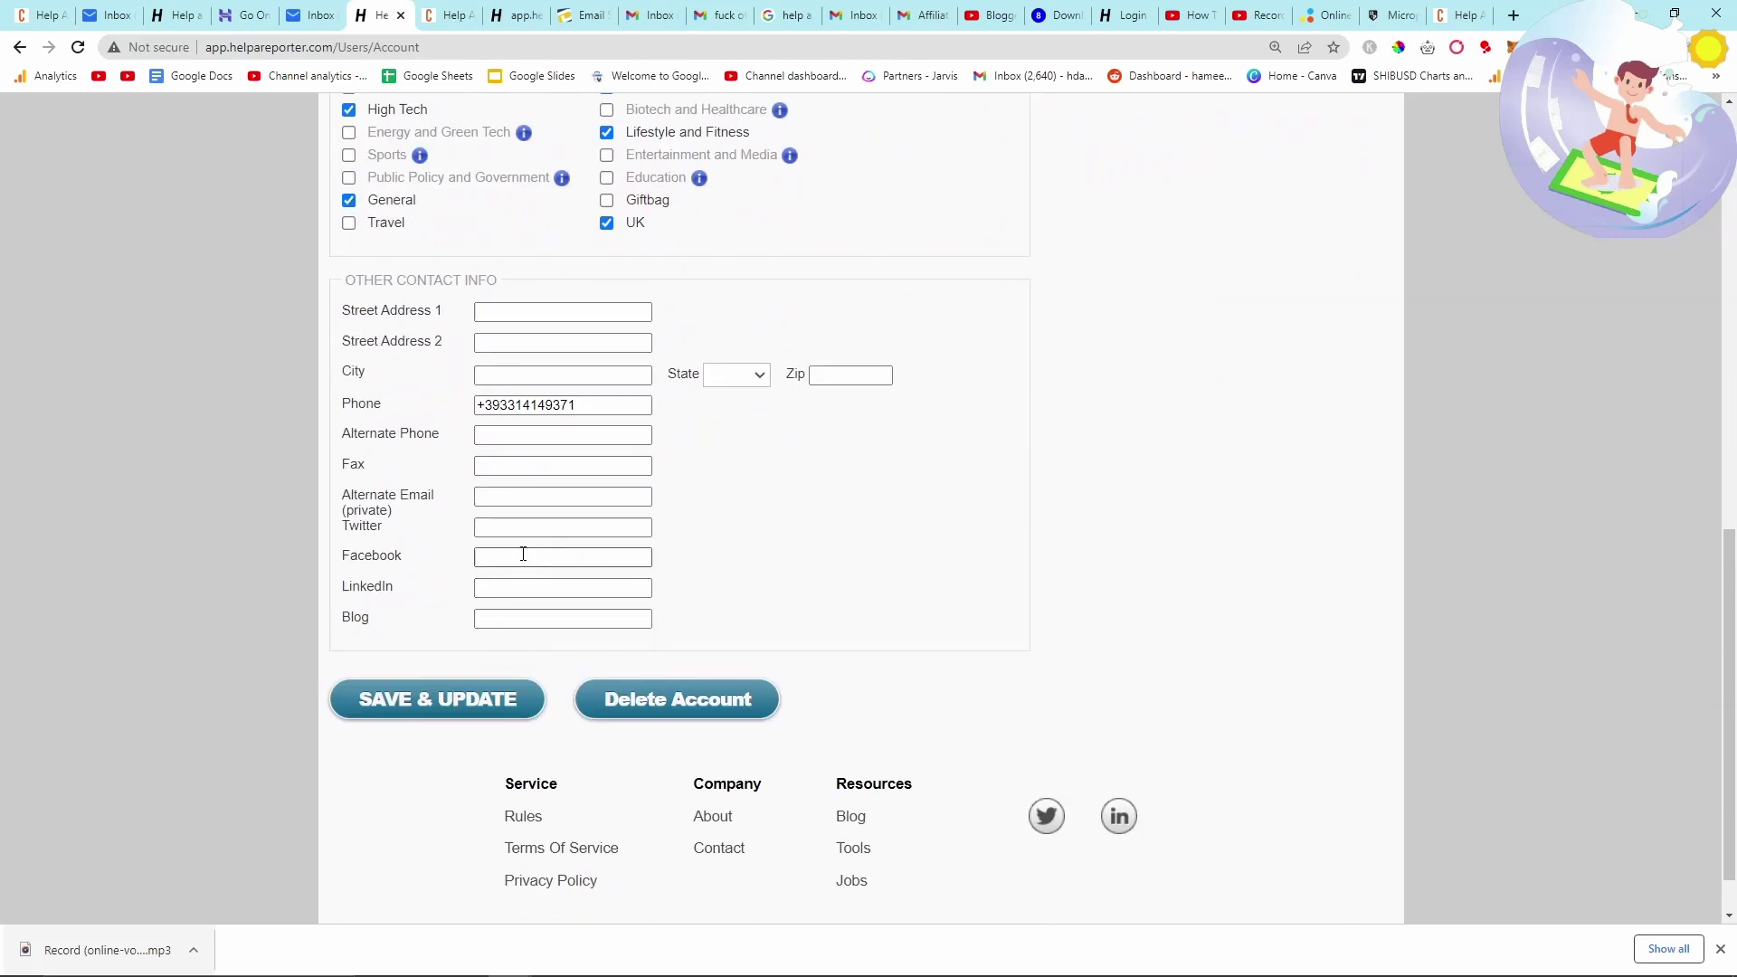
left_click(514, 619)
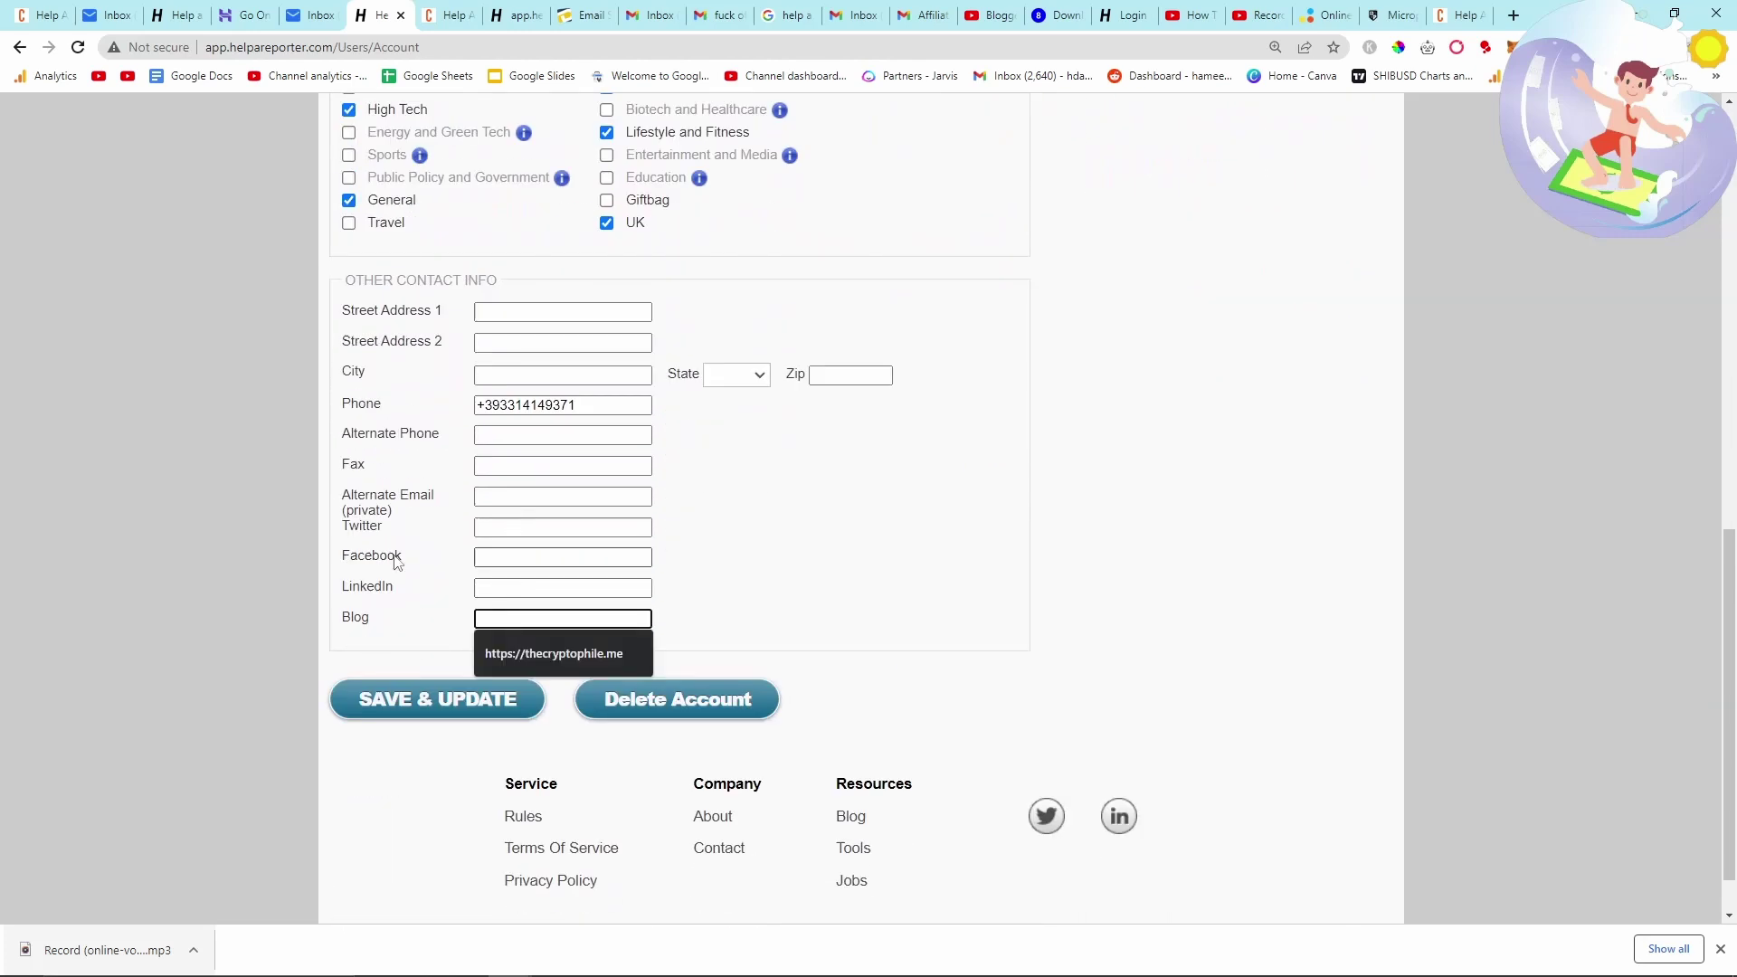
left_click(542, 654)
left_click(523, 559)
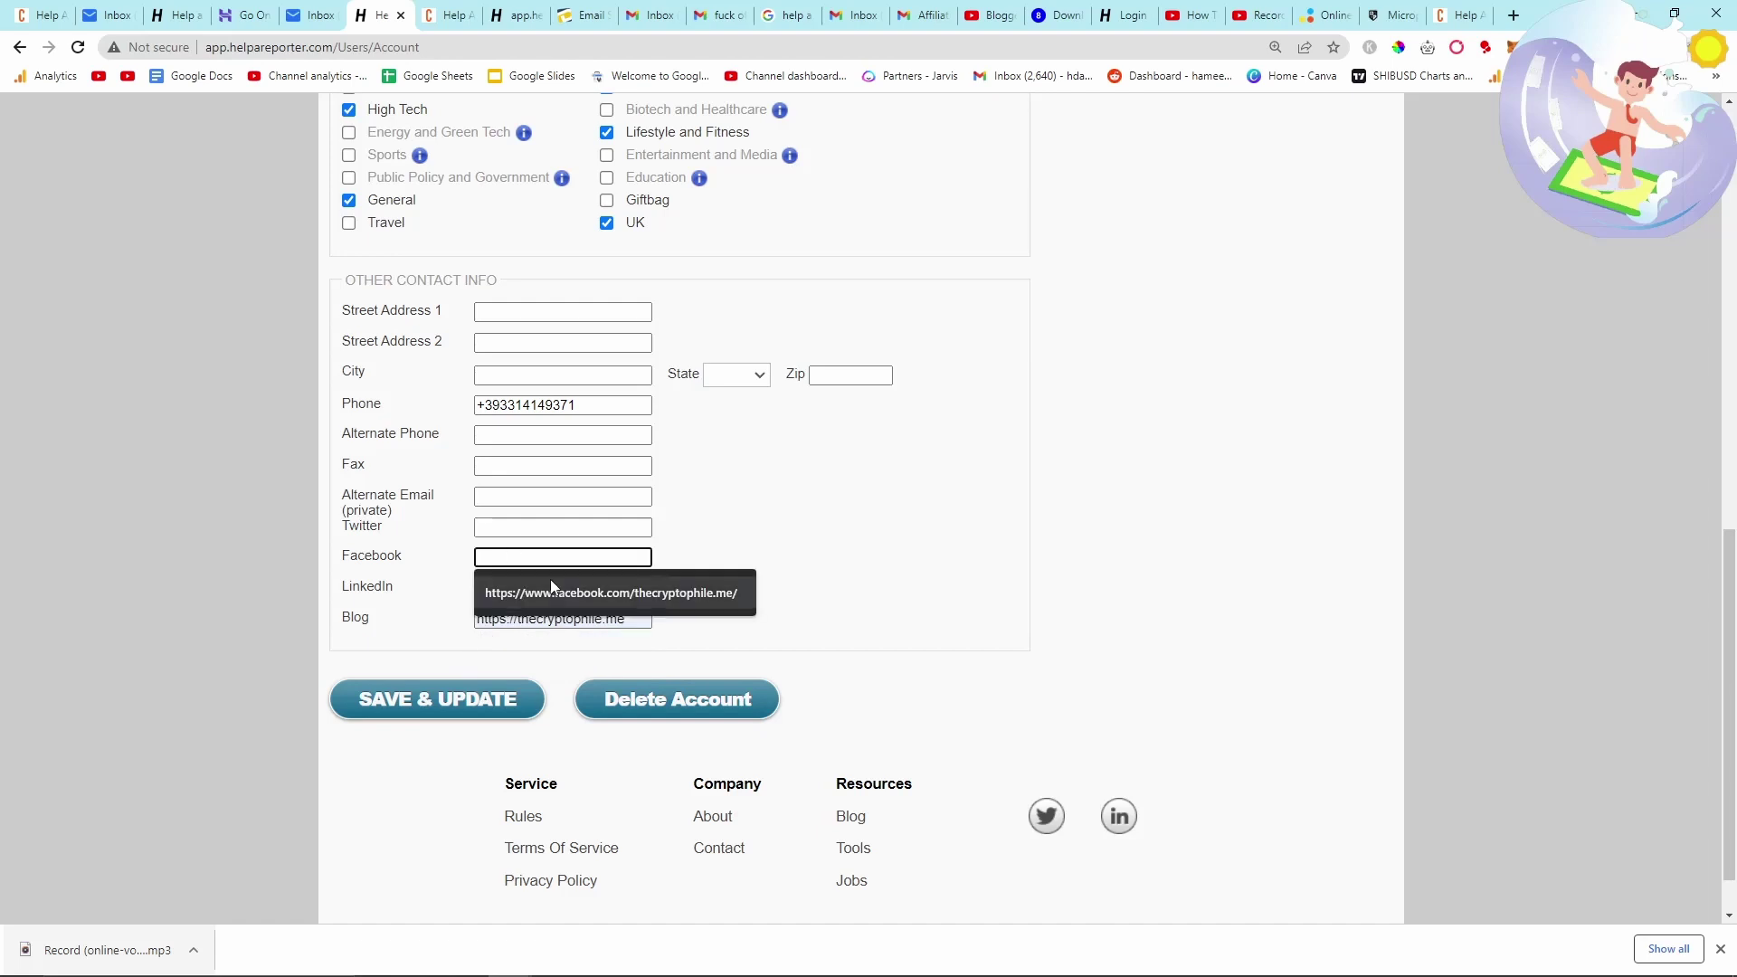
left_click(550, 592)
left_click(492, 527)
left_click(554, 556)
- Save & Update the account details and view the My Pitches list
left_click(476, 693)
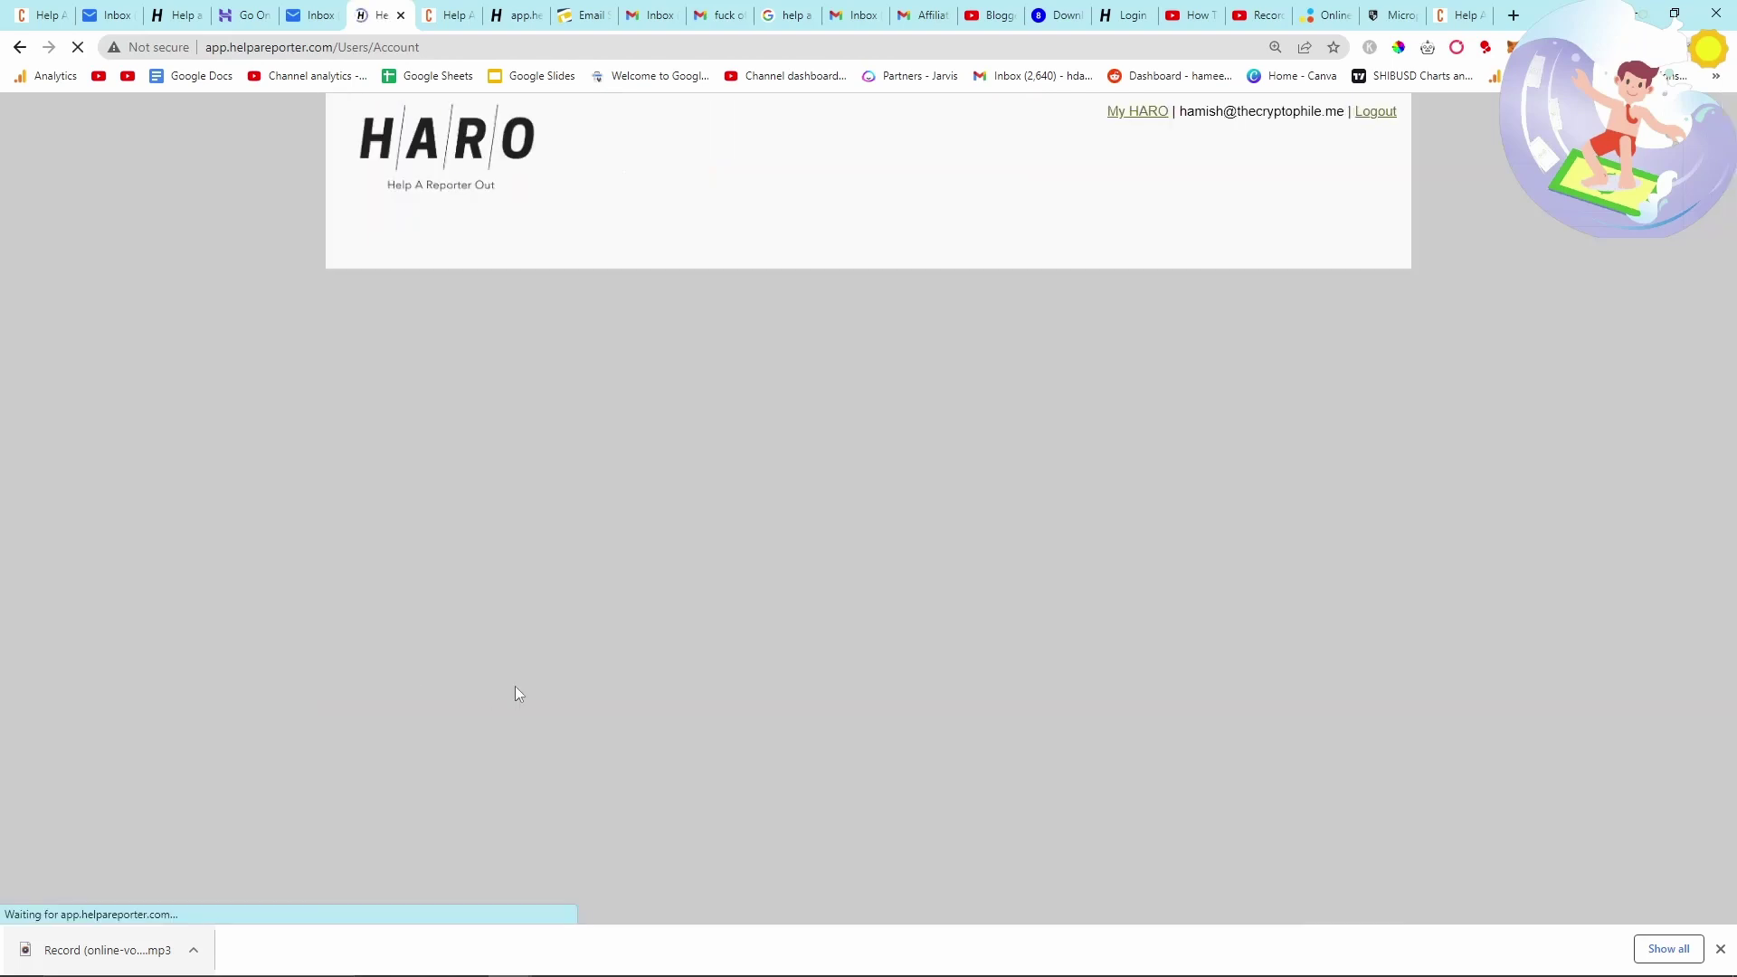
scroll(655, 663, "down", 8)
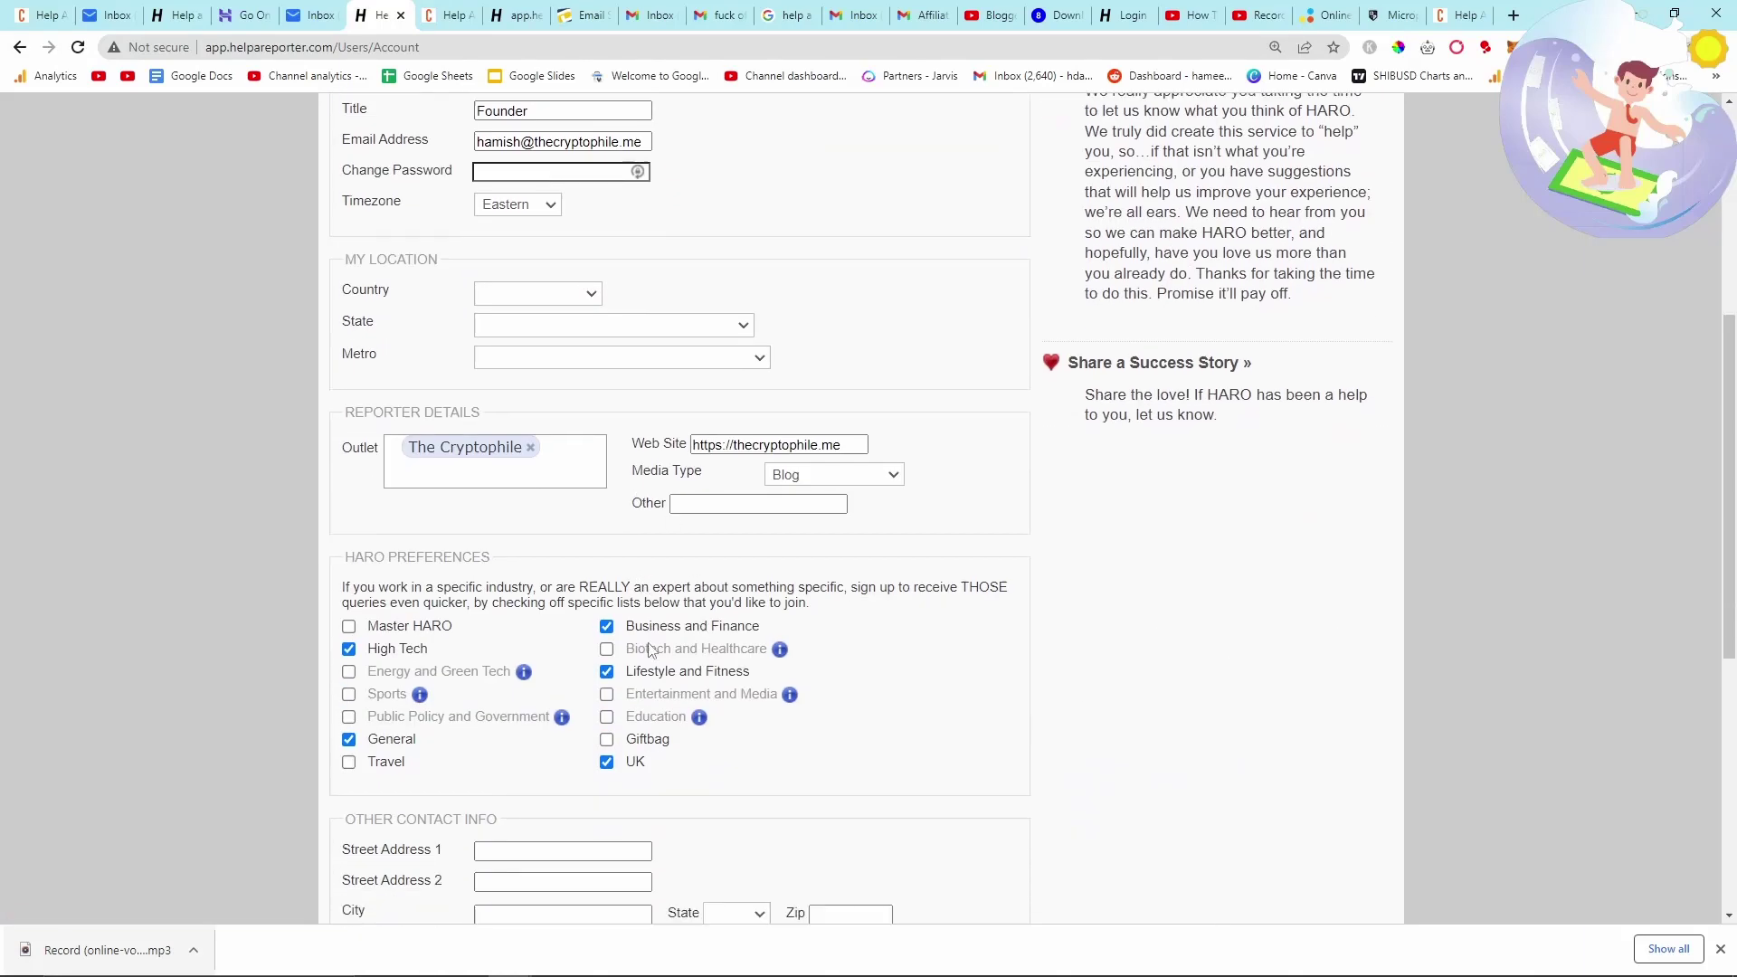
scroll(656, 663, "down", 5)
scroll(756, 660, "up", 13)
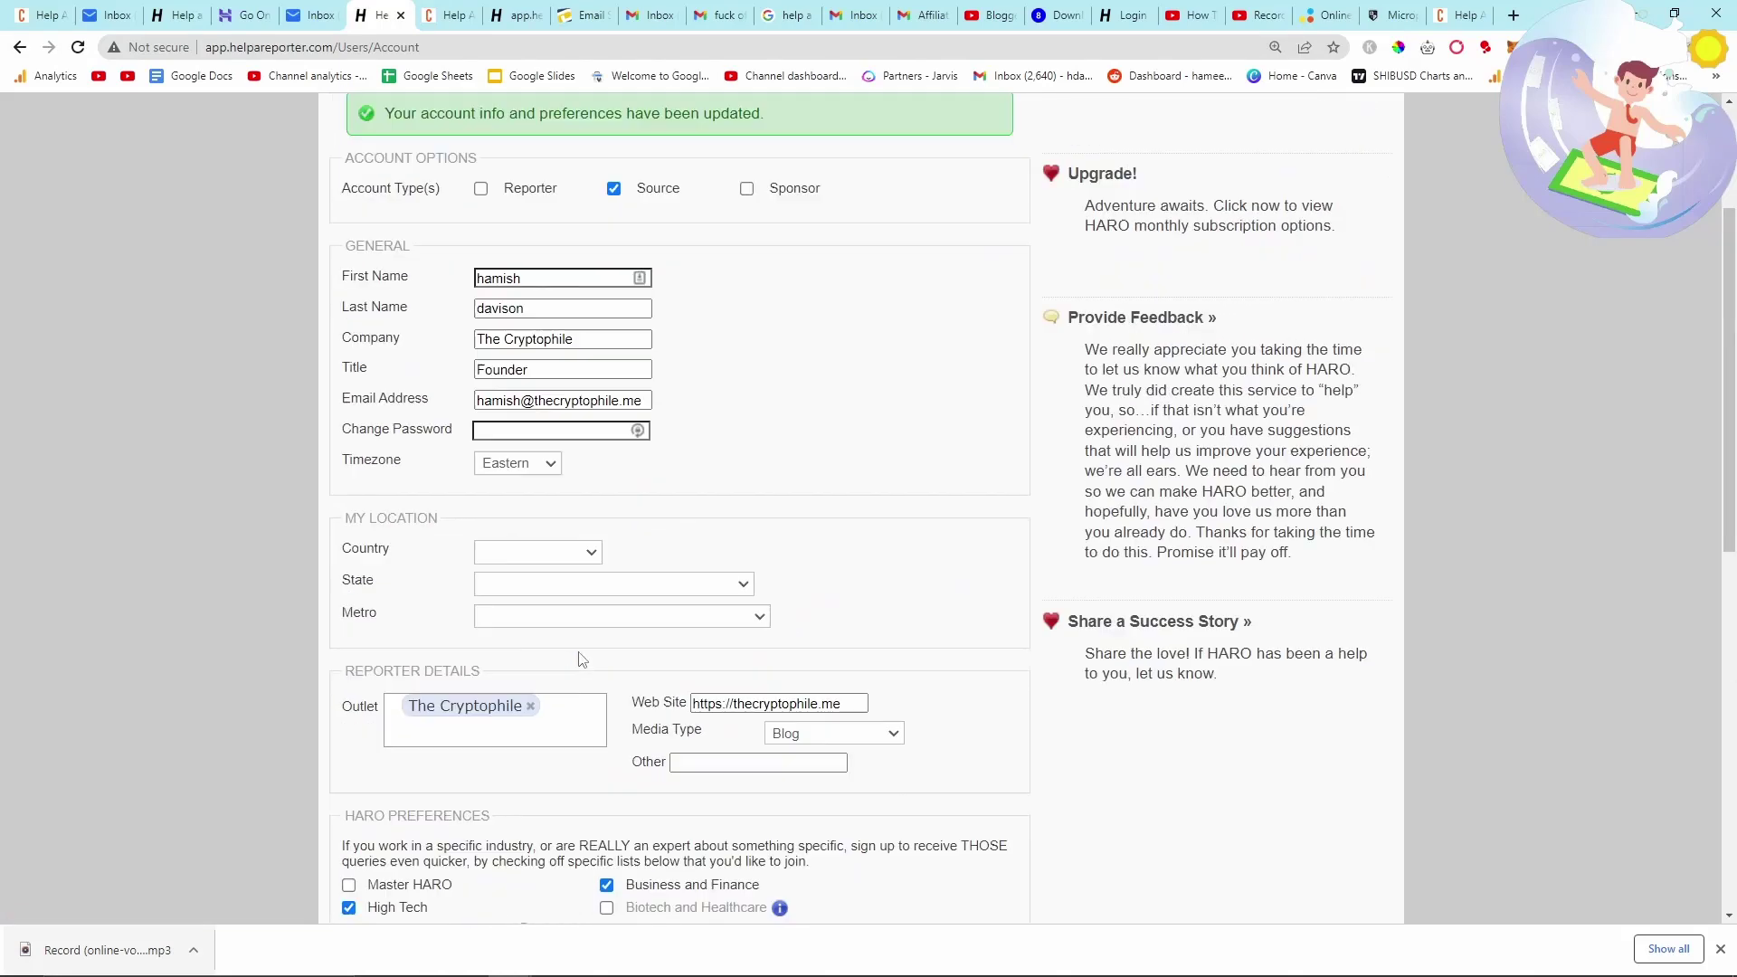
scroll(582, 659, "up", 1)
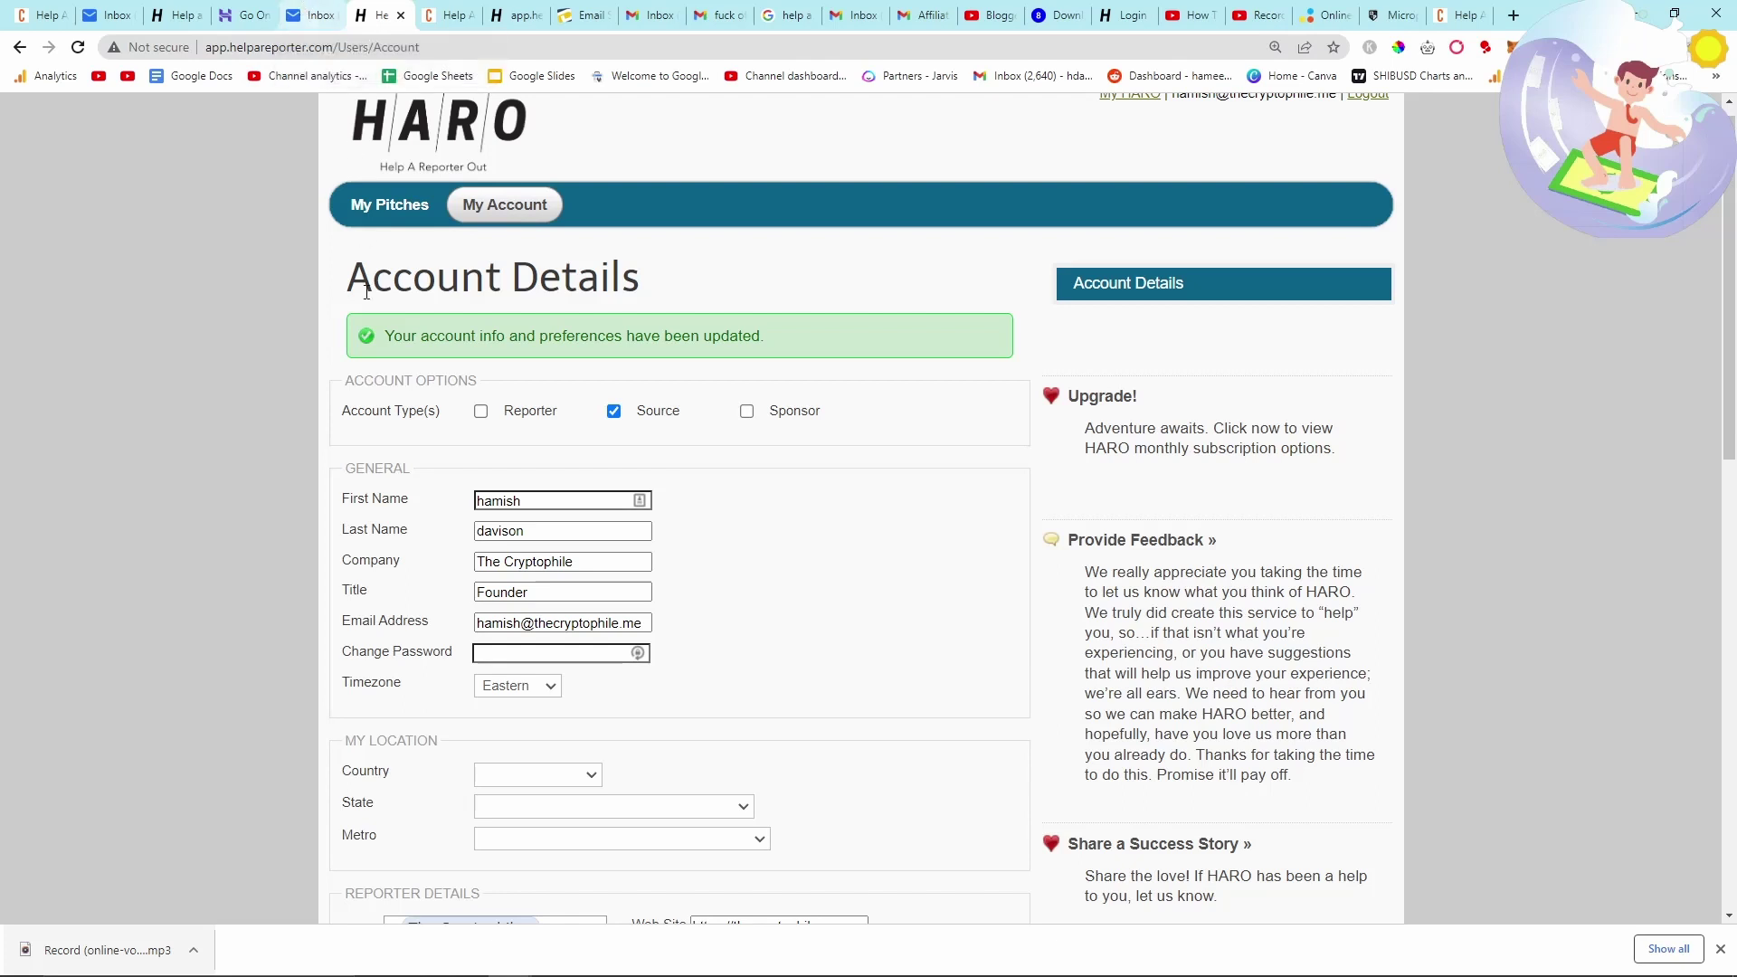
scroll(364, 311, "down", 5)
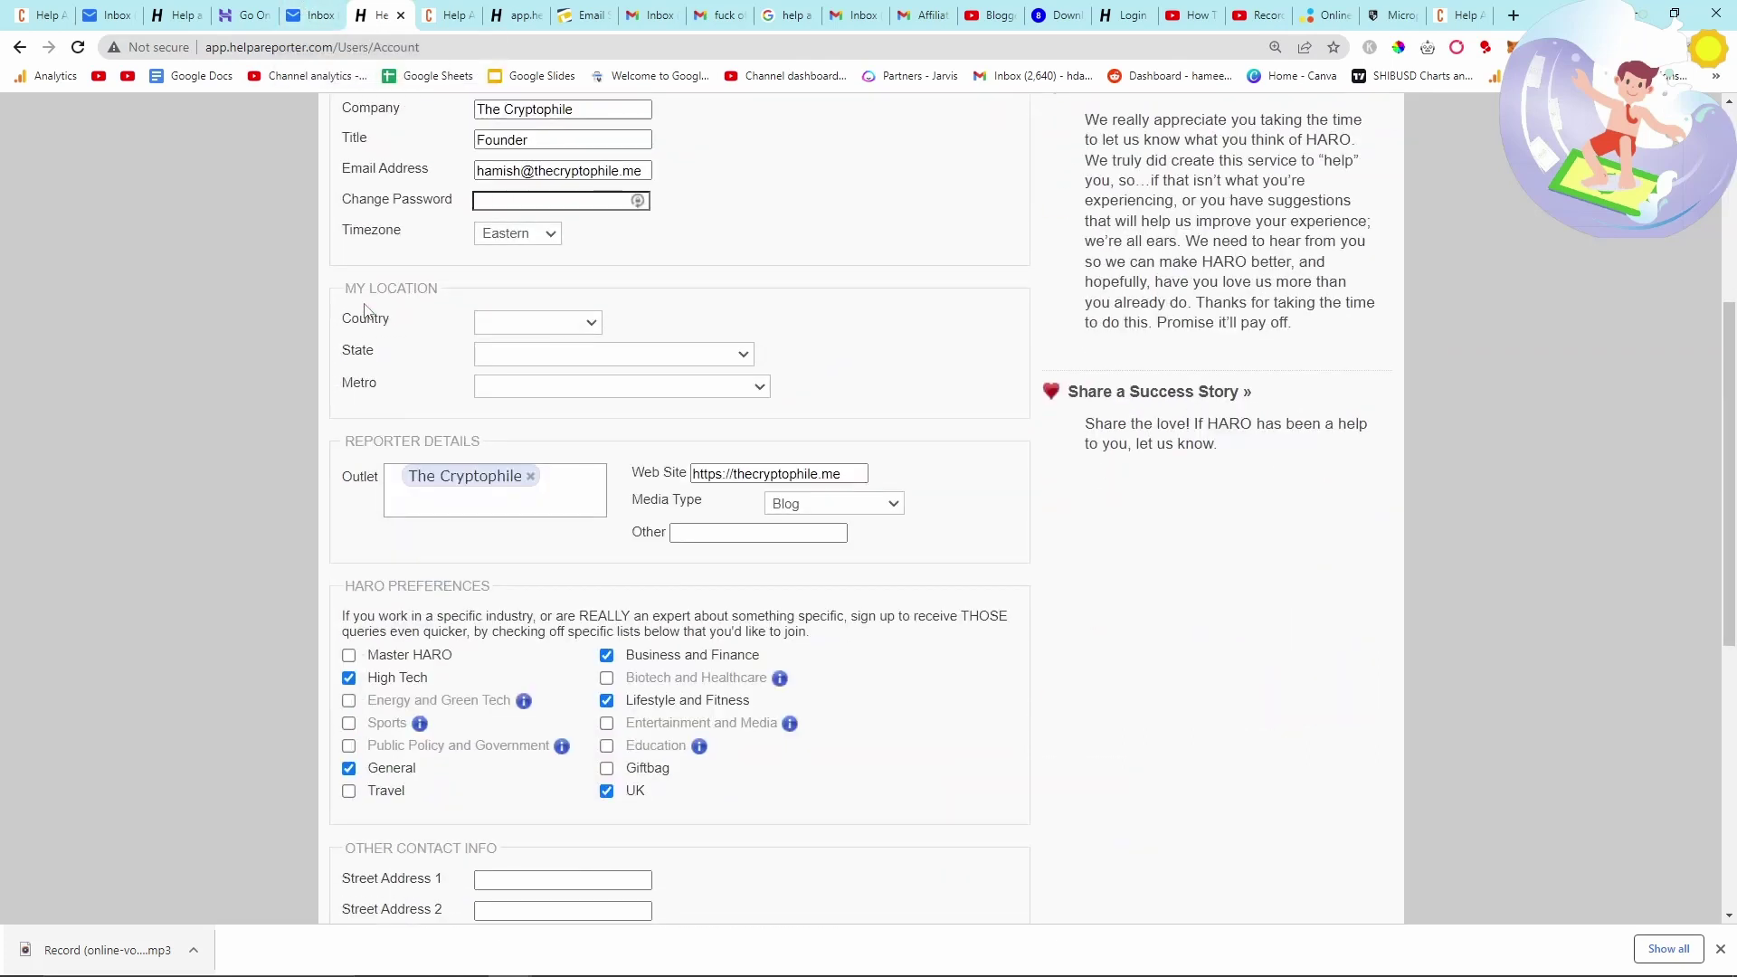
scroll(365, 310, "up", 5)
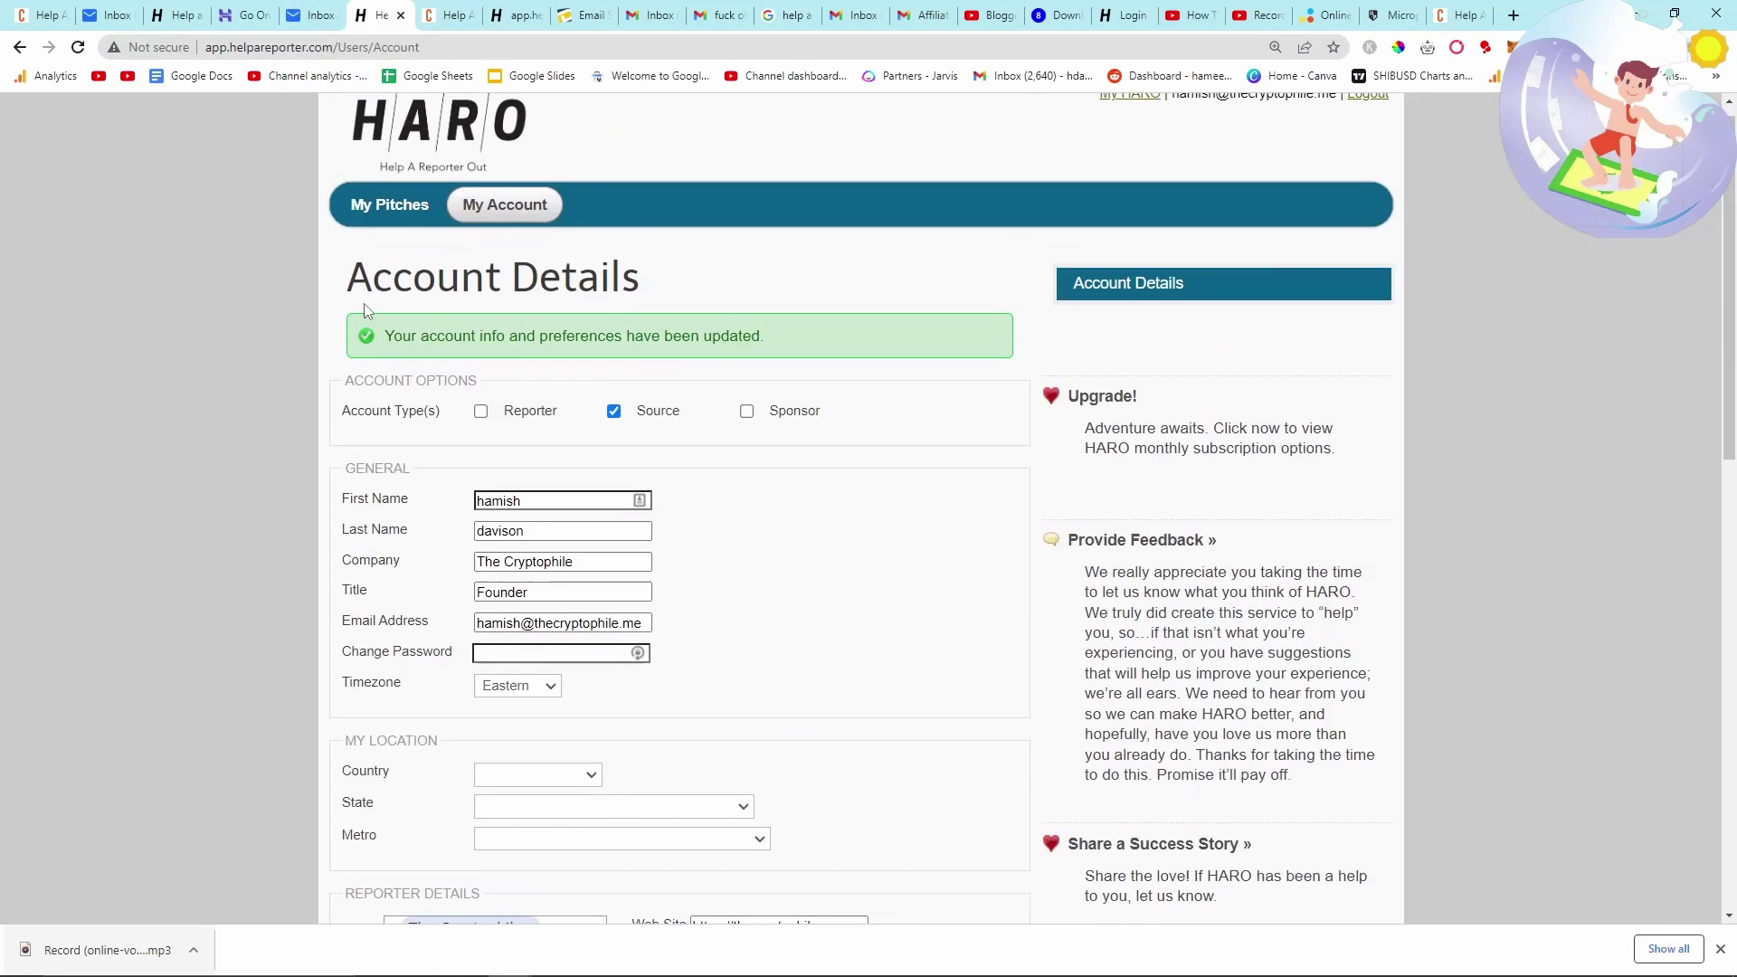
left_click(392, 222)
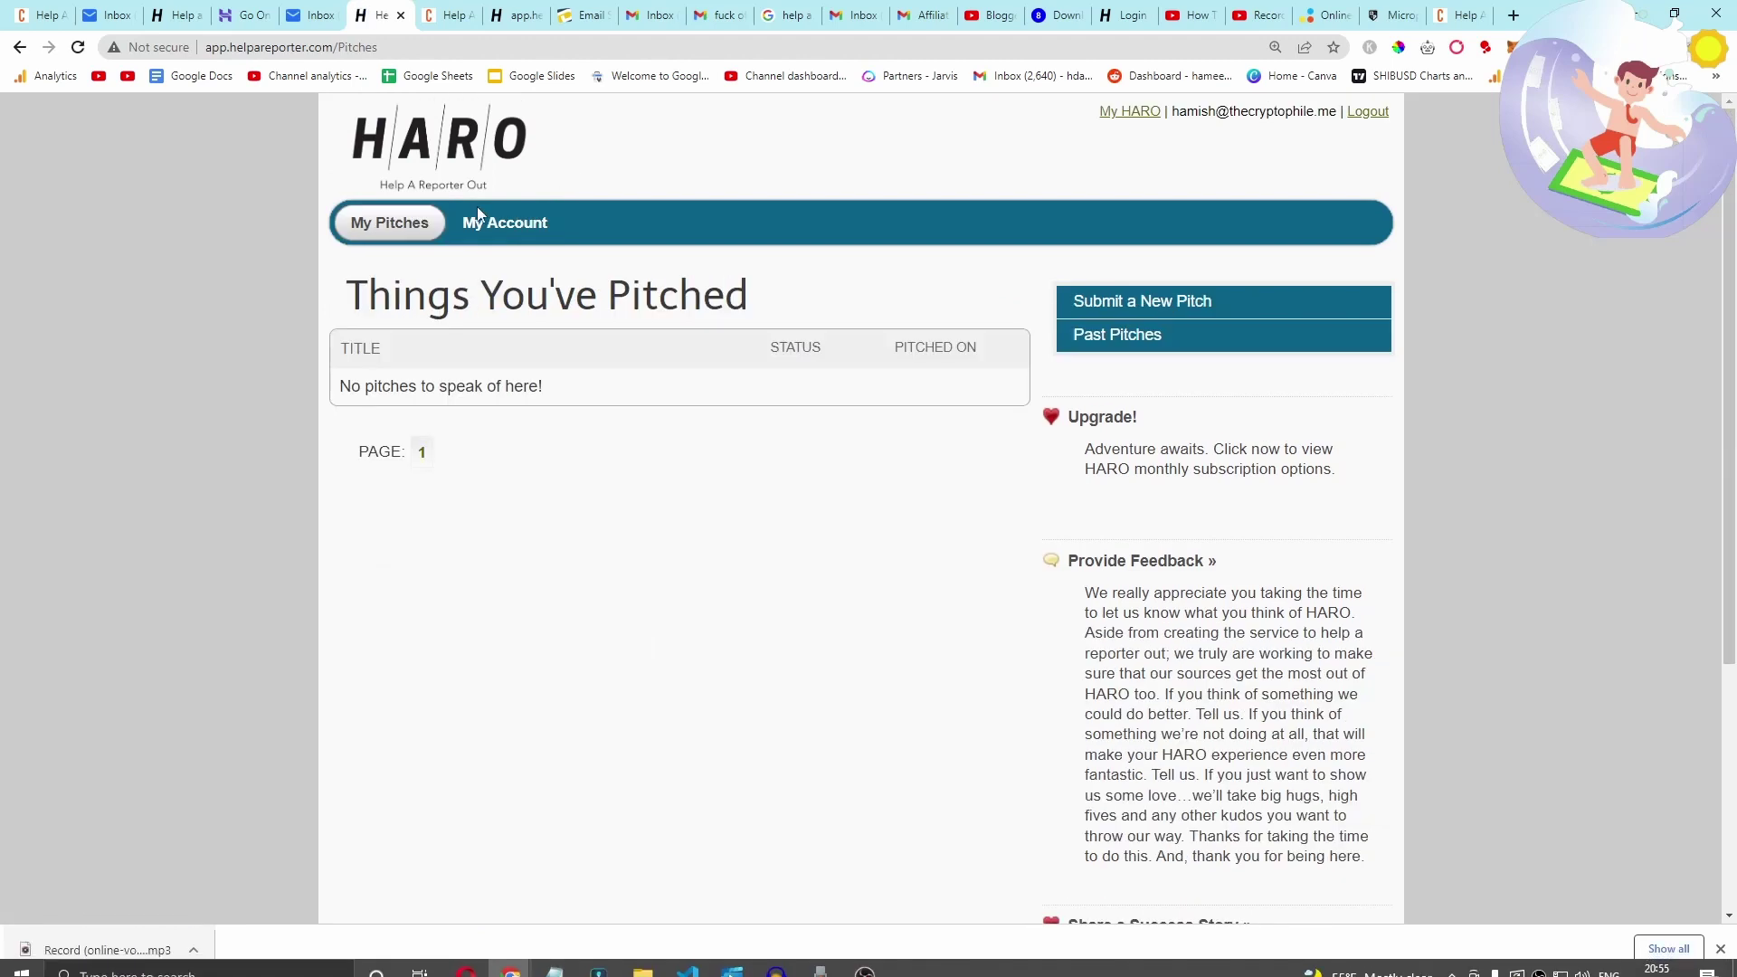
left_click(253, 22)
- Open the default signature for editing in Titan Mail's Preferences > Signatures
left_click(328, 9)
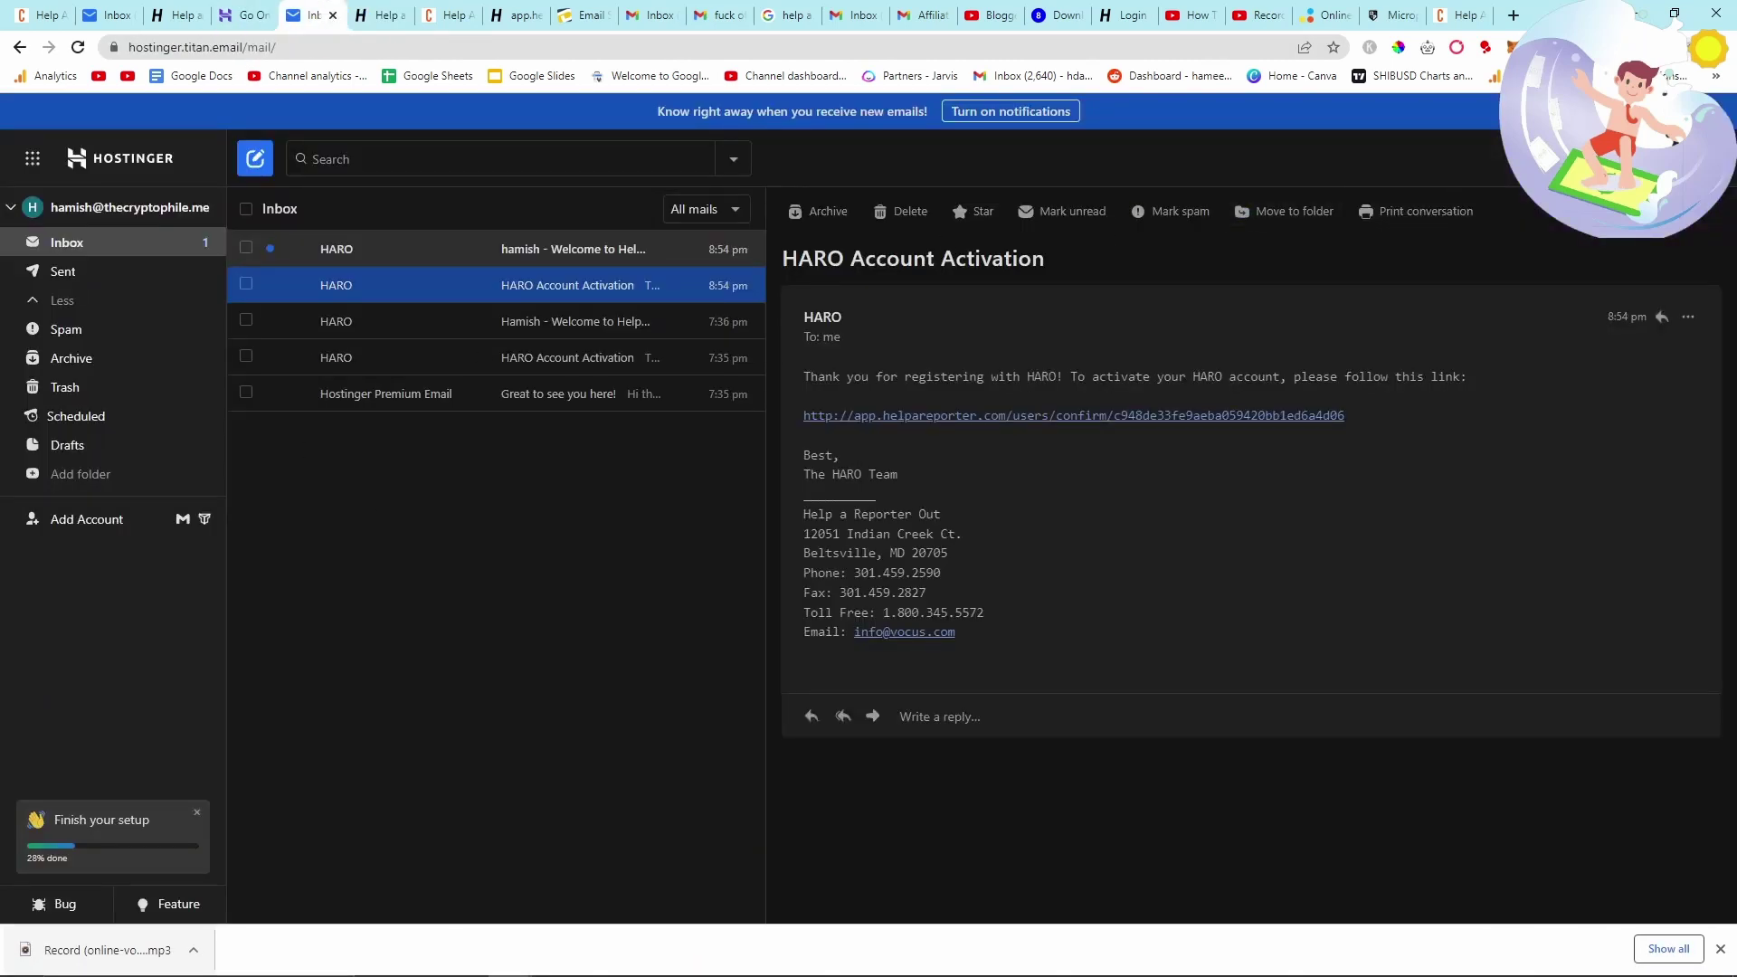
left_click(1701, 158)
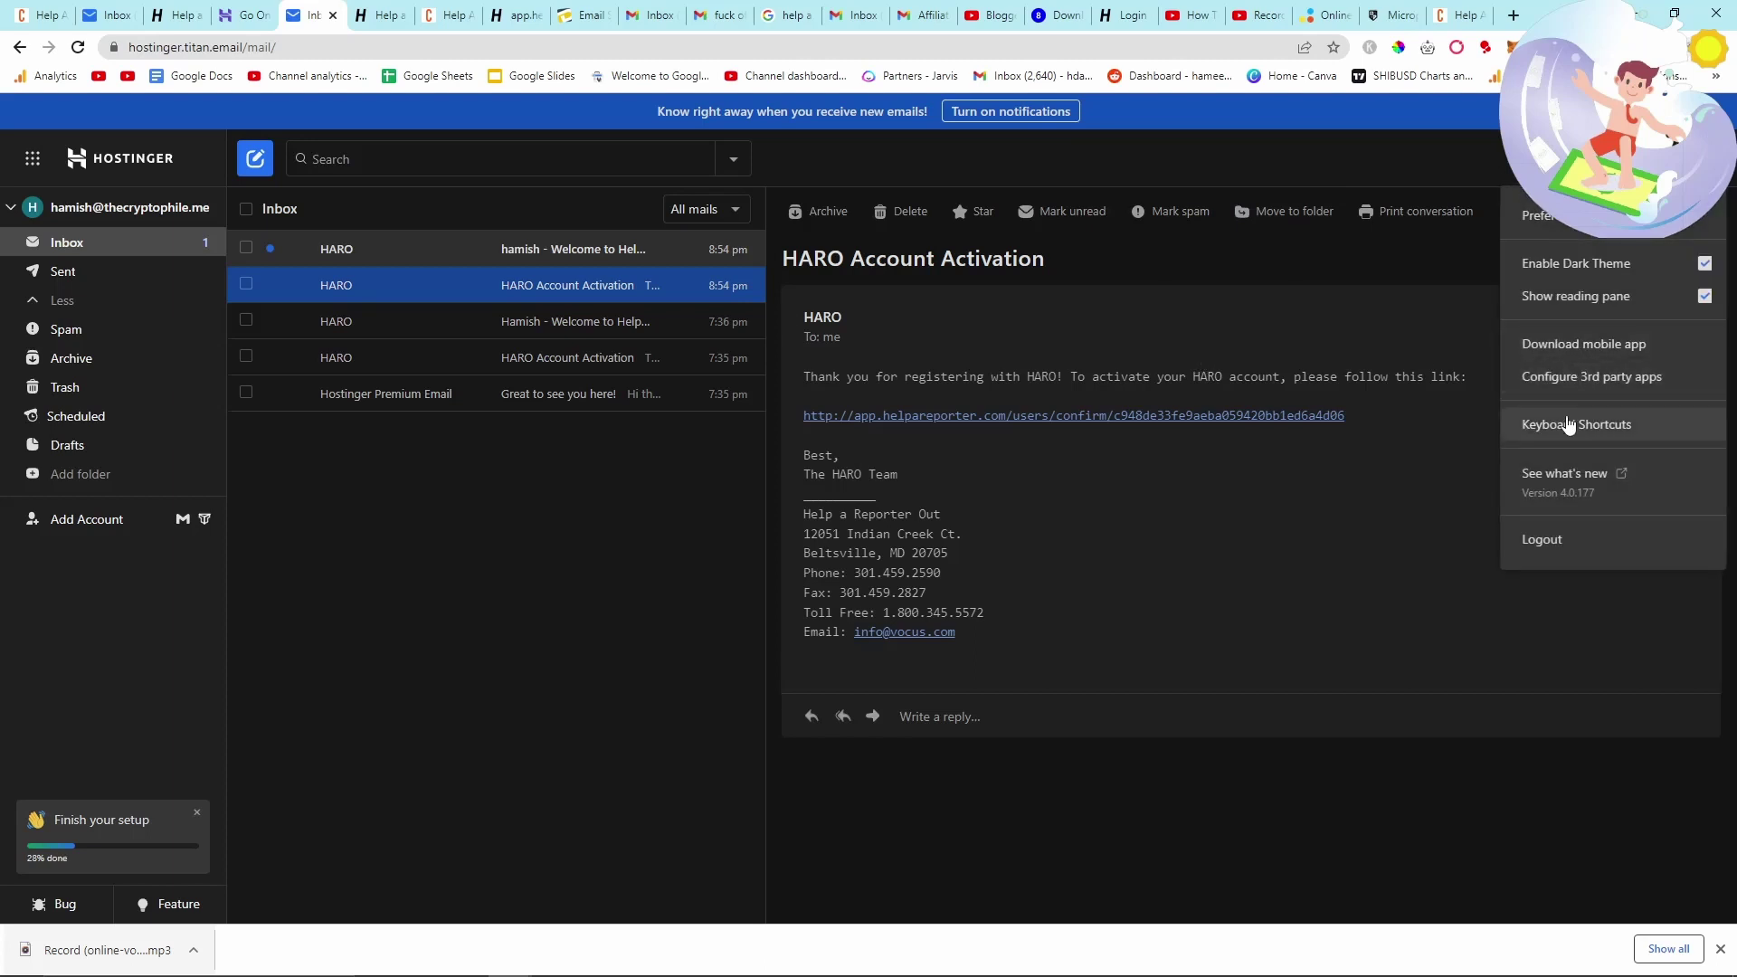
left_click(1537, 215)
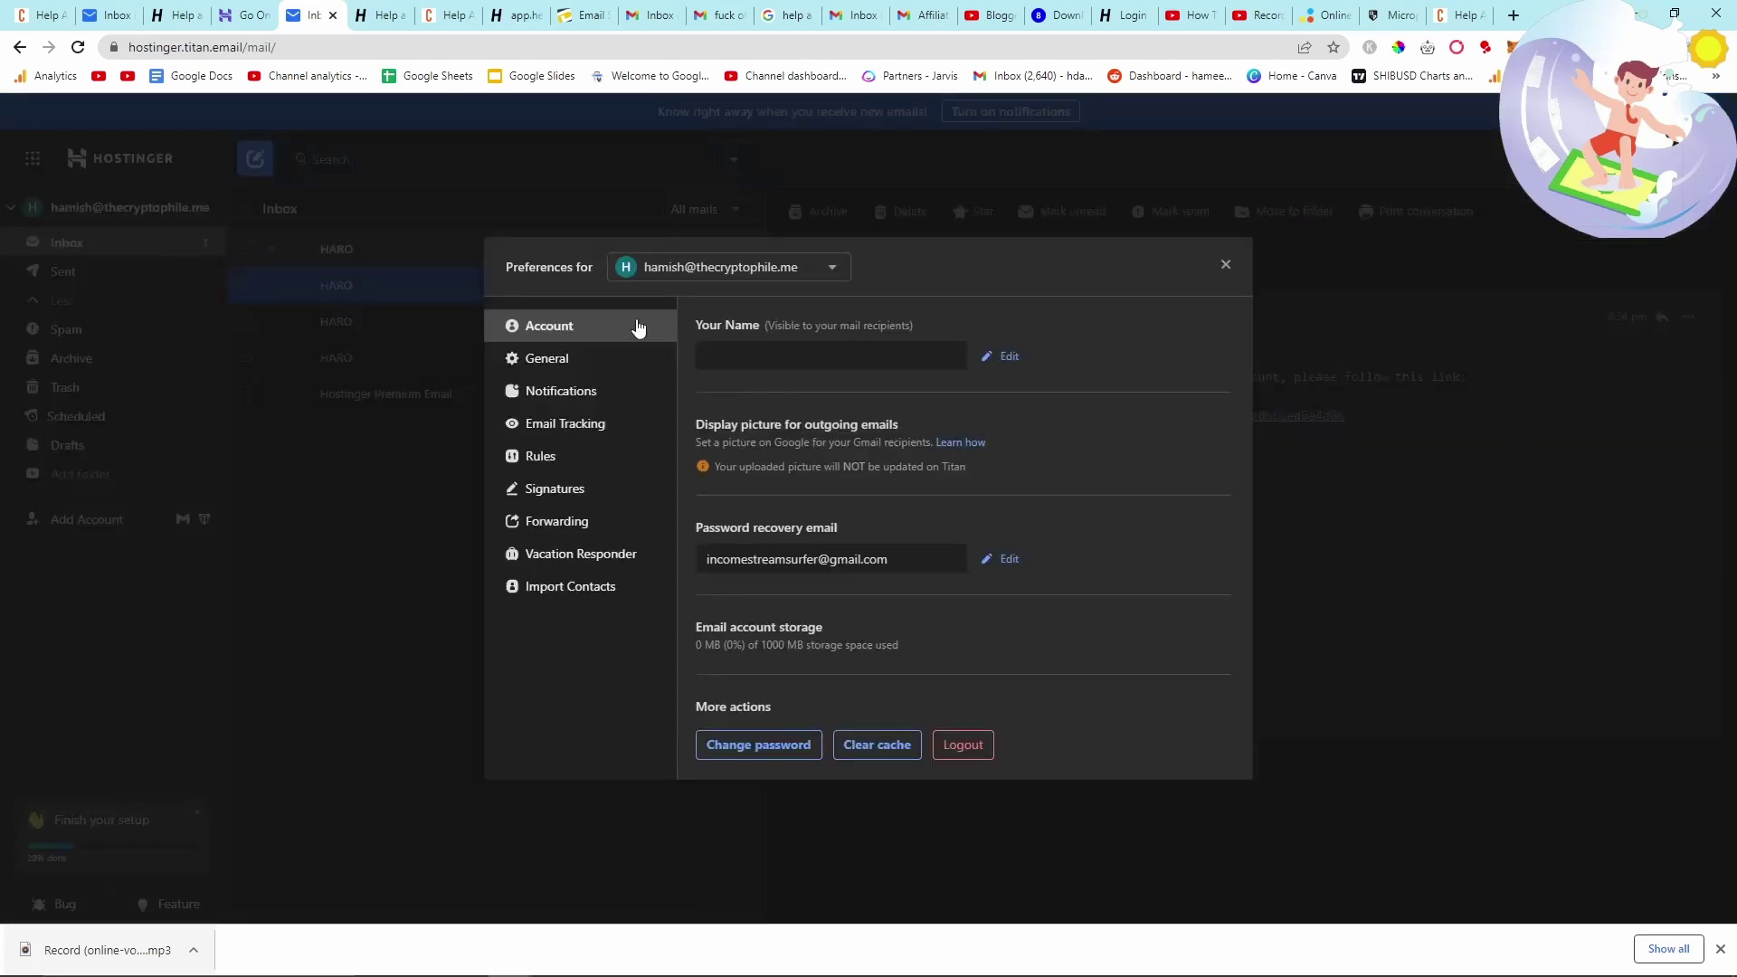
left_click(562, 490)
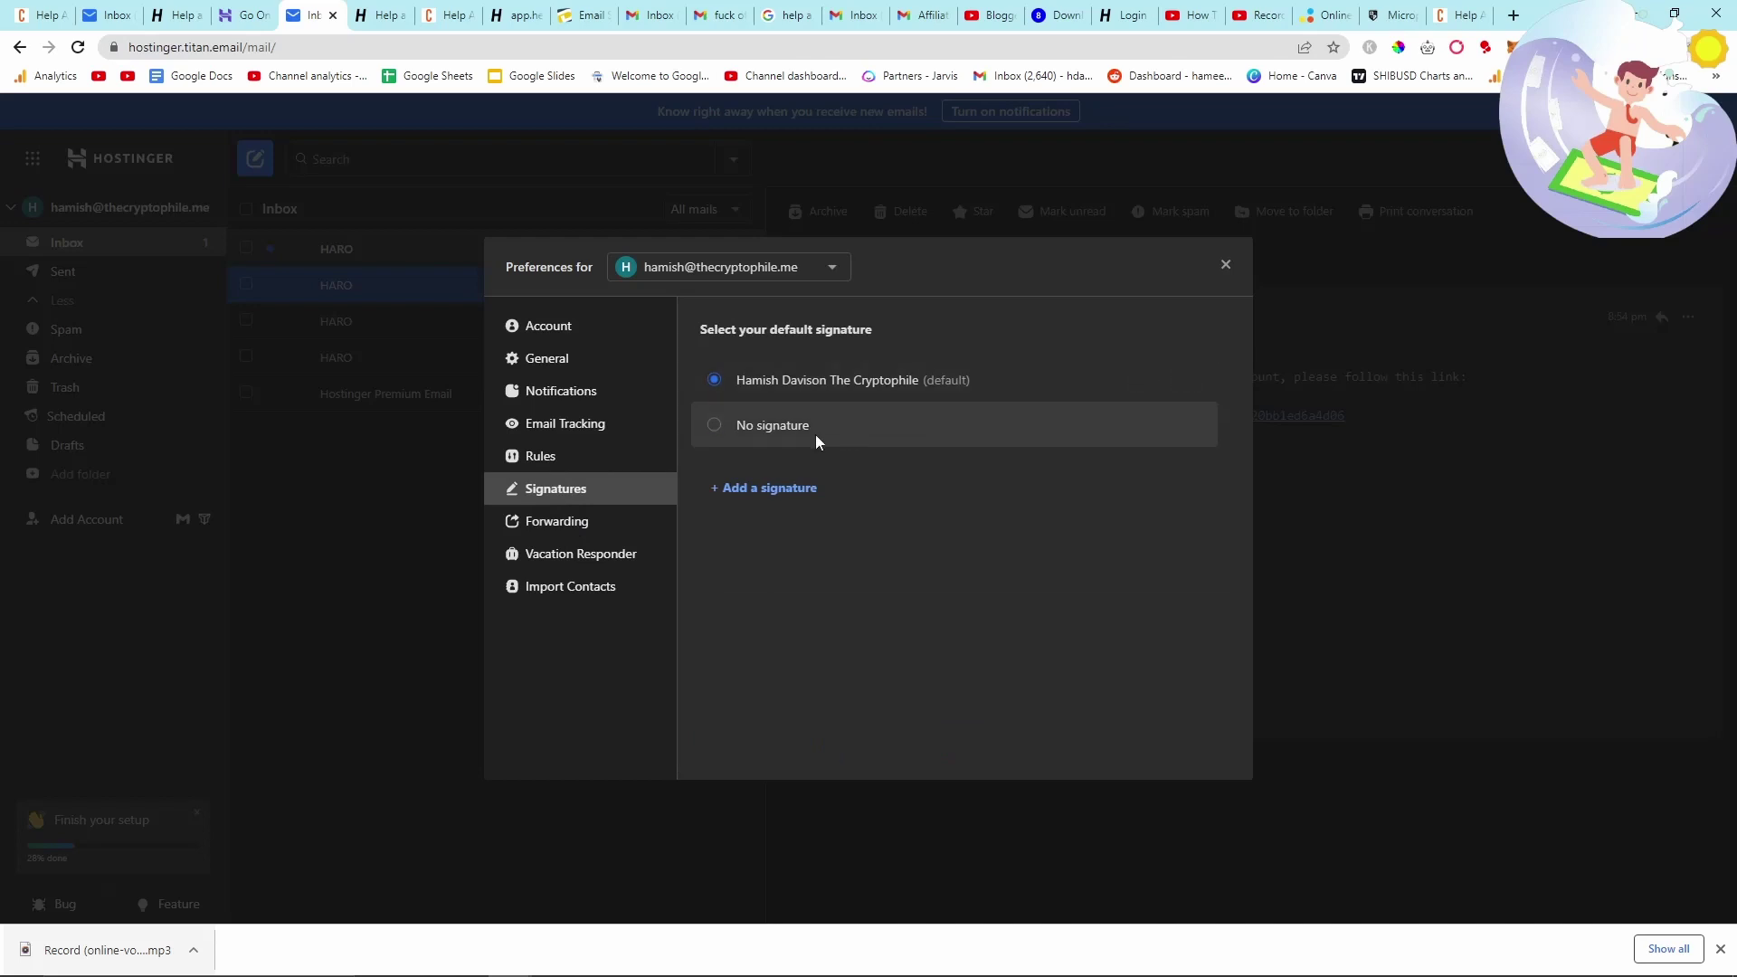
left_click(1138, 380)
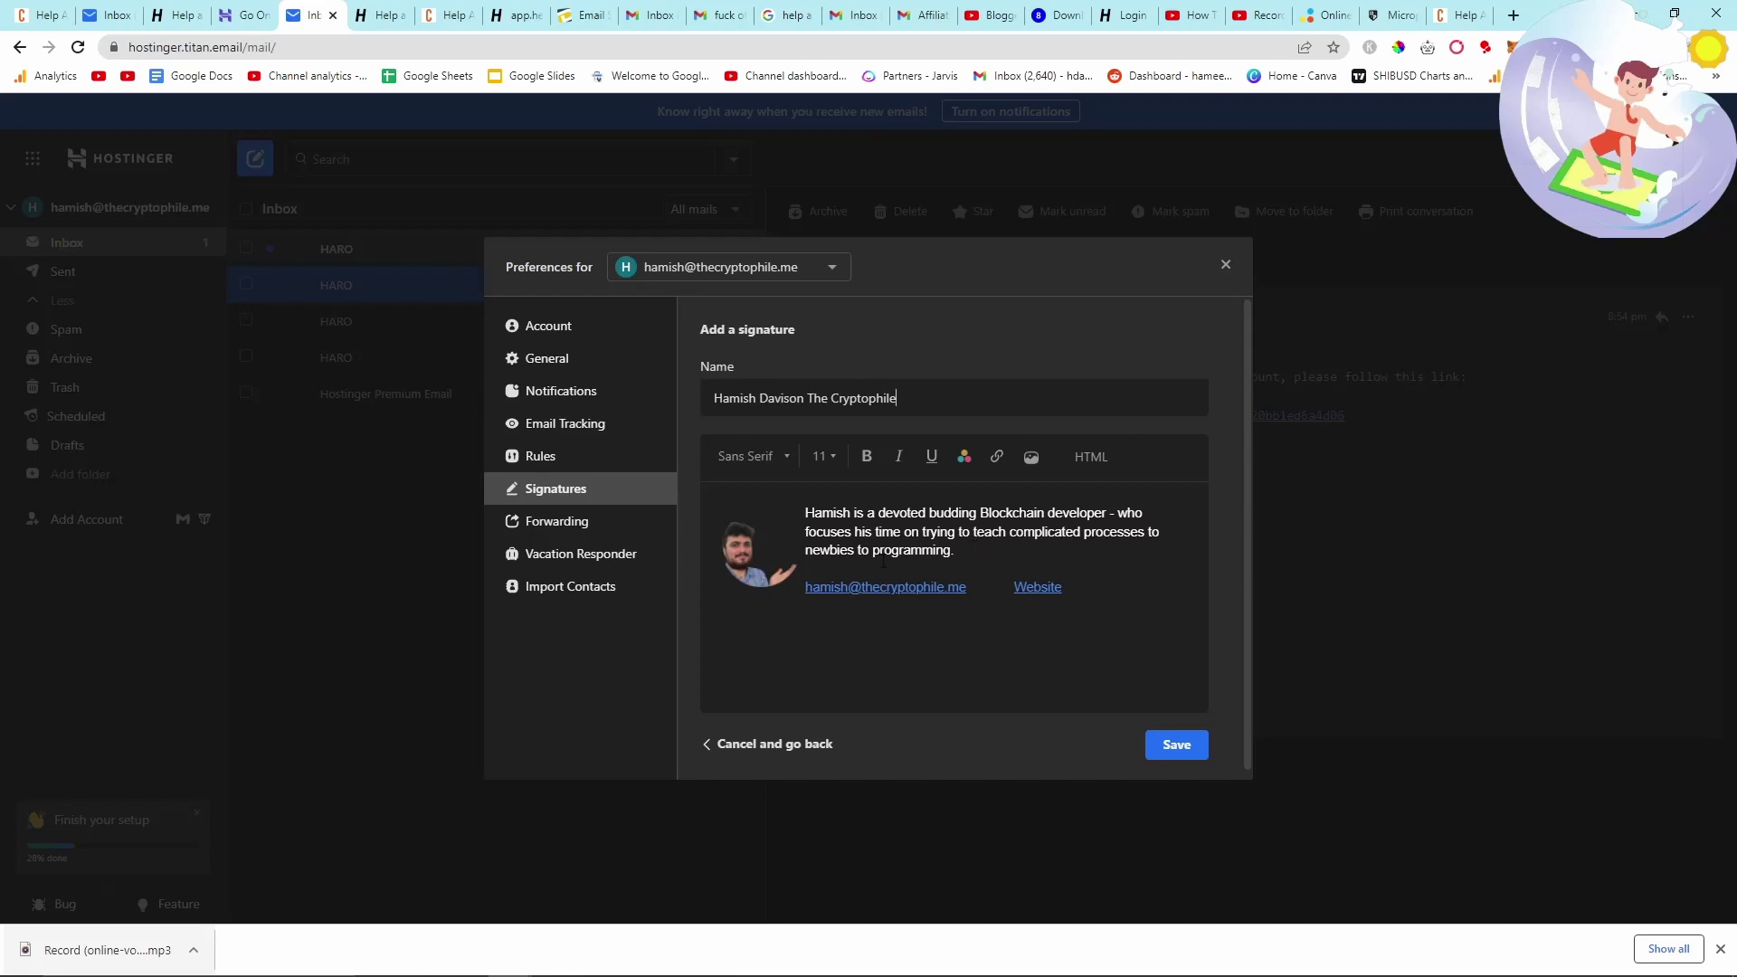
- Review the signature's photo, bio, email and Website link, then save it and close Preferences
left_click(758, 568)
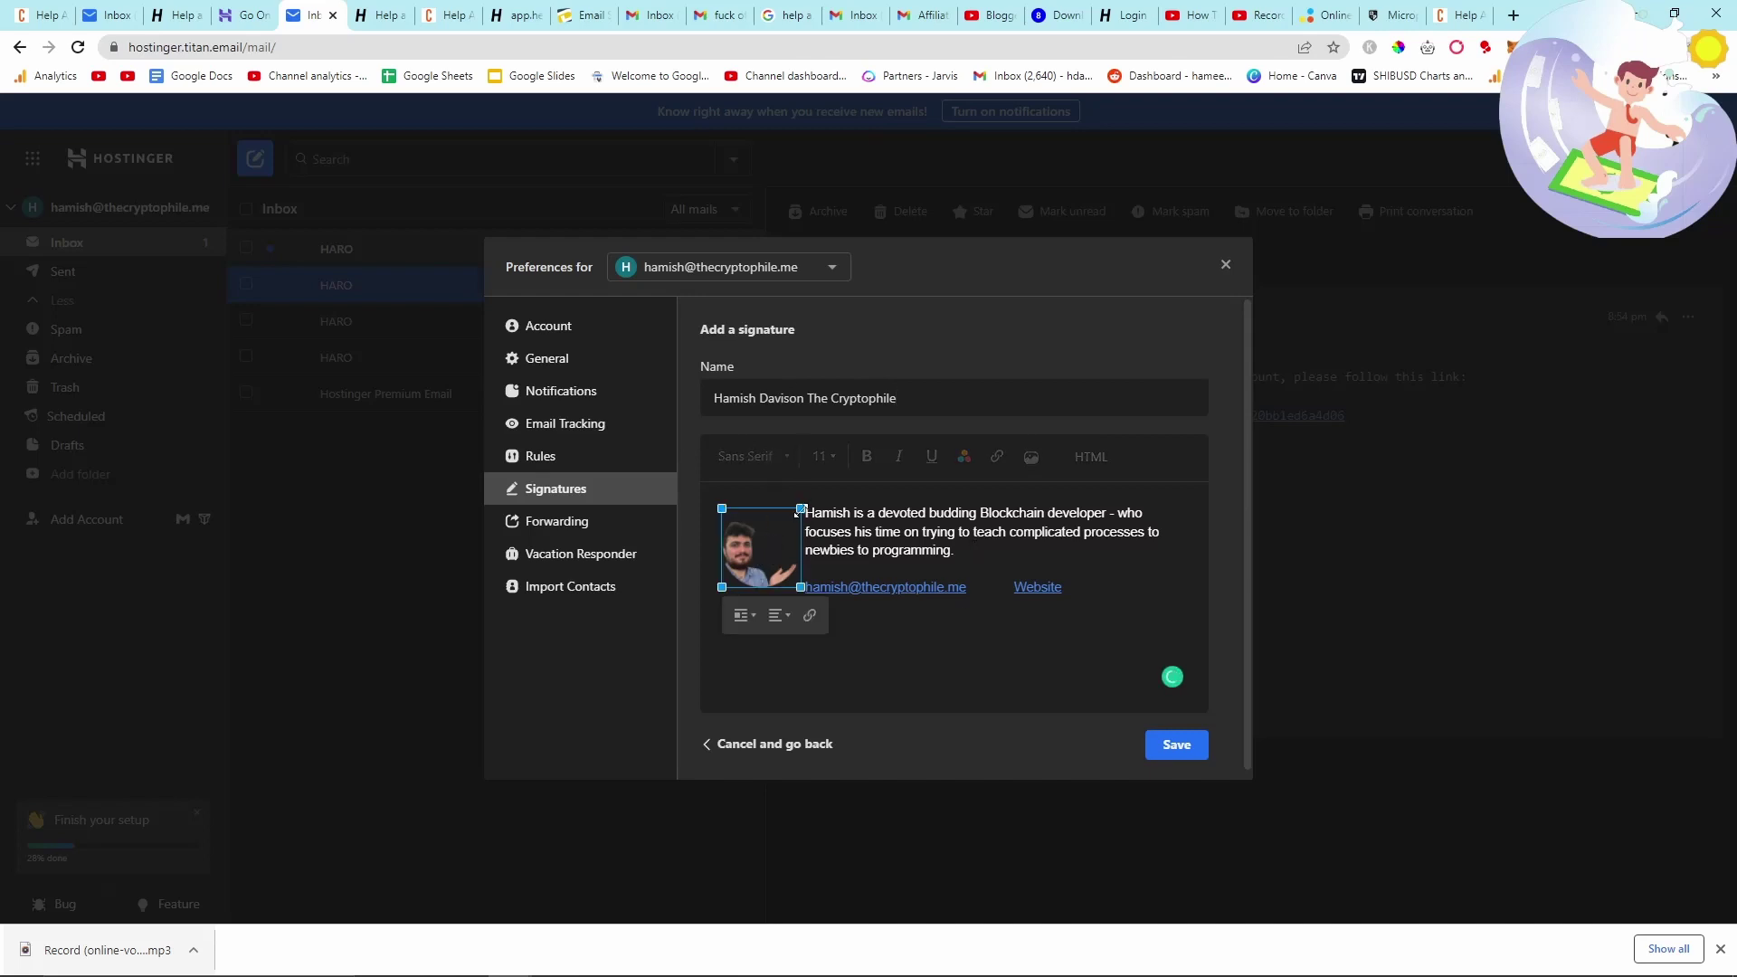
left_click(745, 616)
left_click(772, 640)
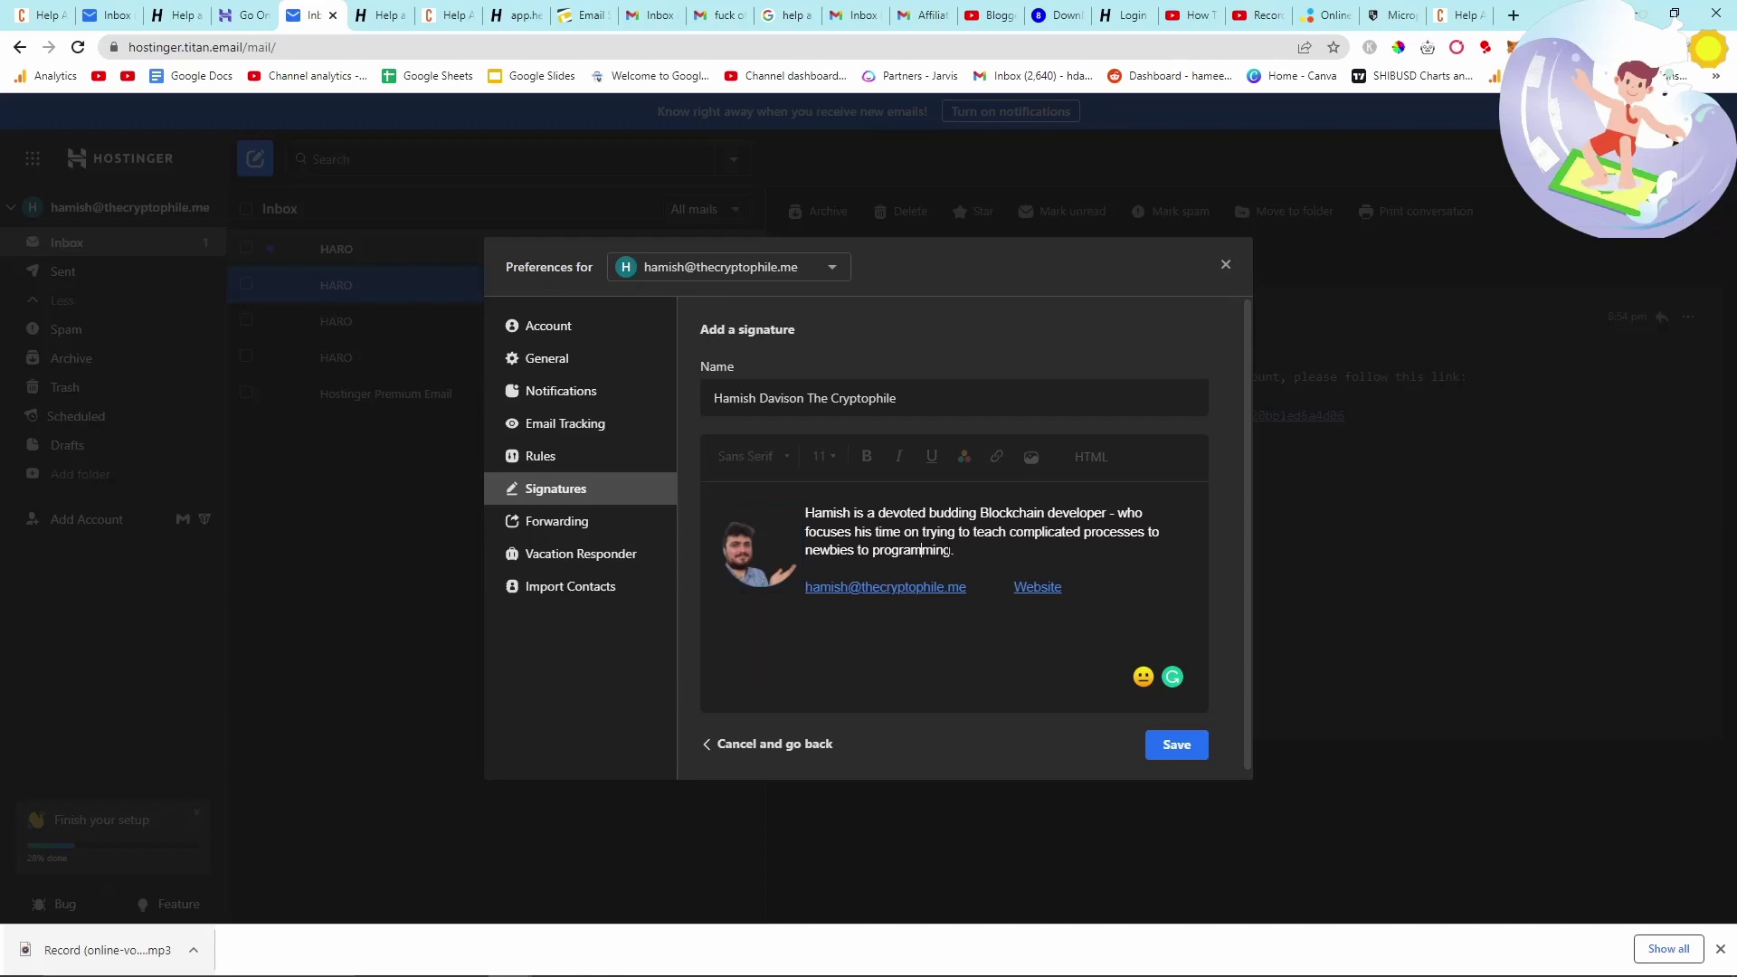
triple_click(807, 520)
left_click(922, 520)
left_click_drag(971, 588, 805, 589)
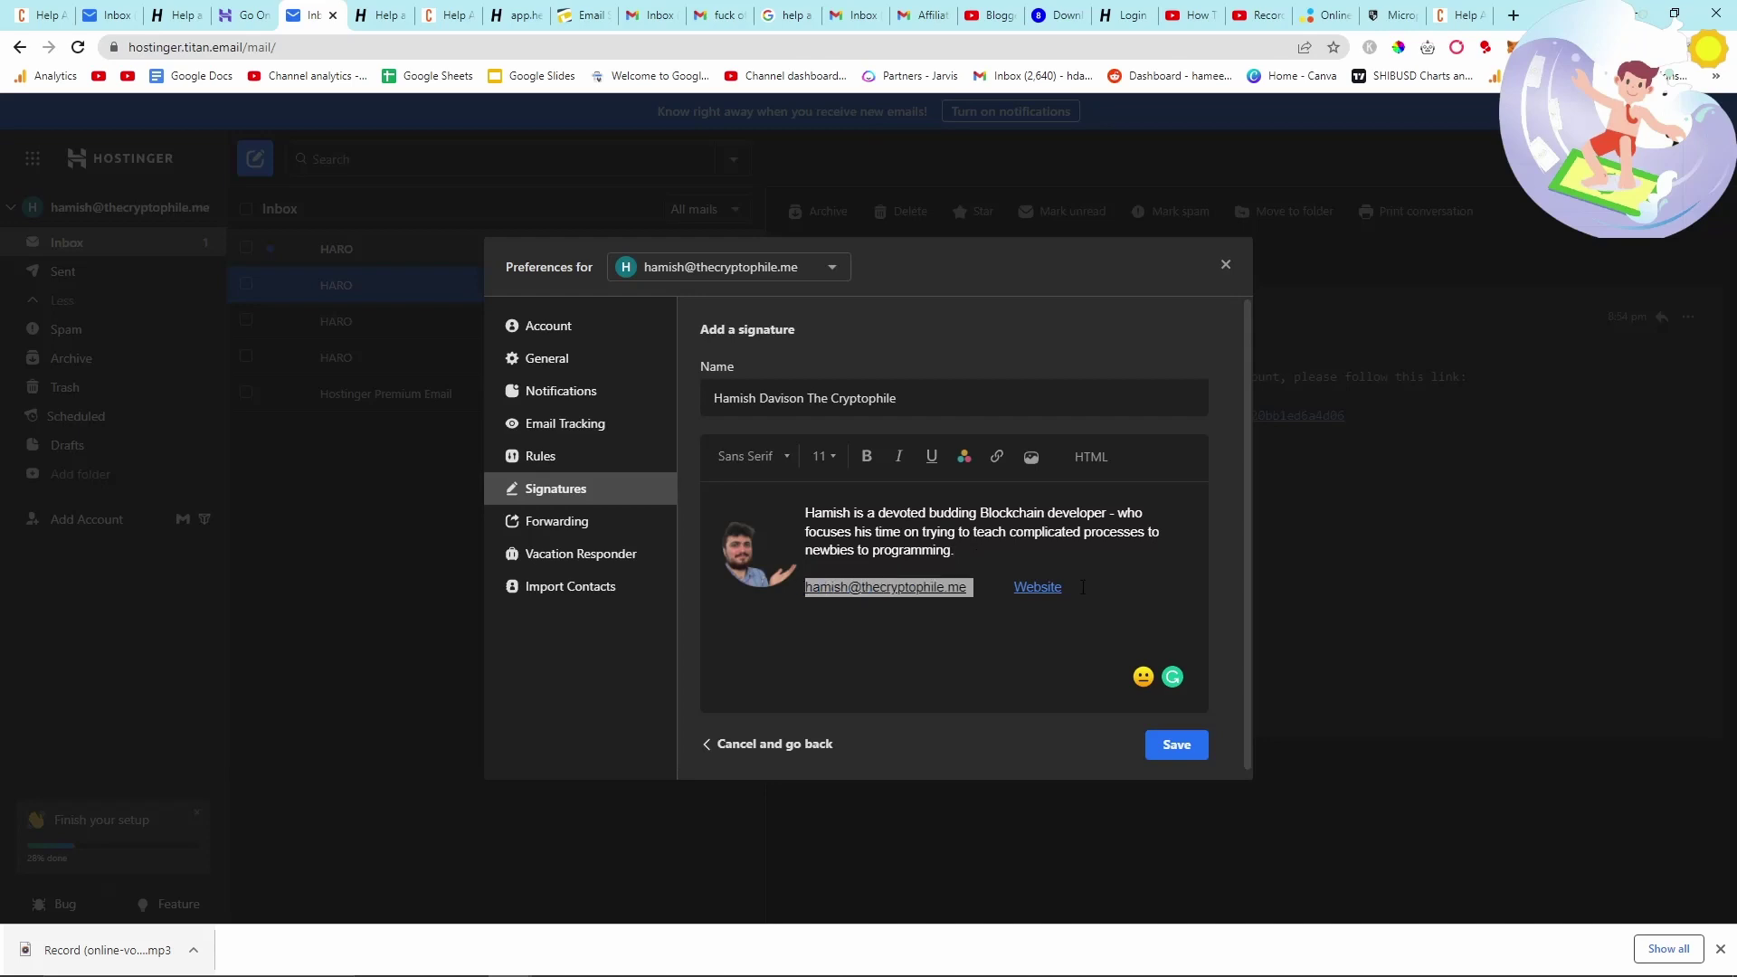
left_click_drag(1083, 587, 995, 588)
left_click(1016, 562)
left_click(1068, 588)
left_click(1024, 568)
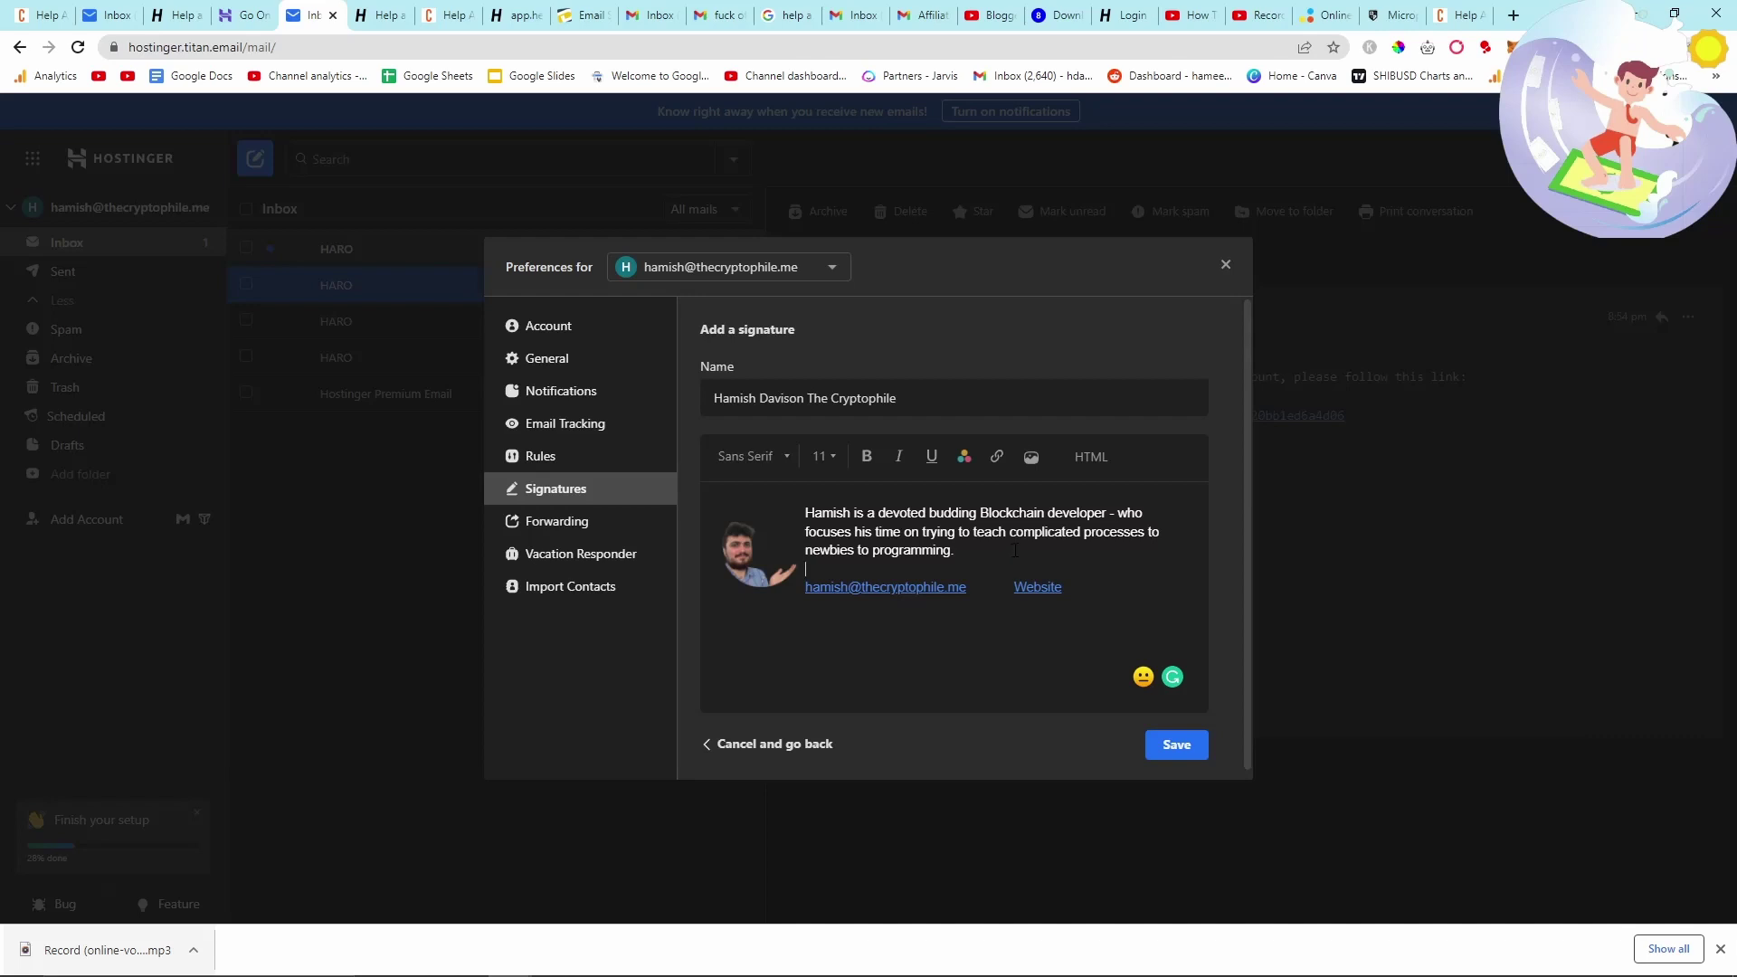
left_click(1166, 744)
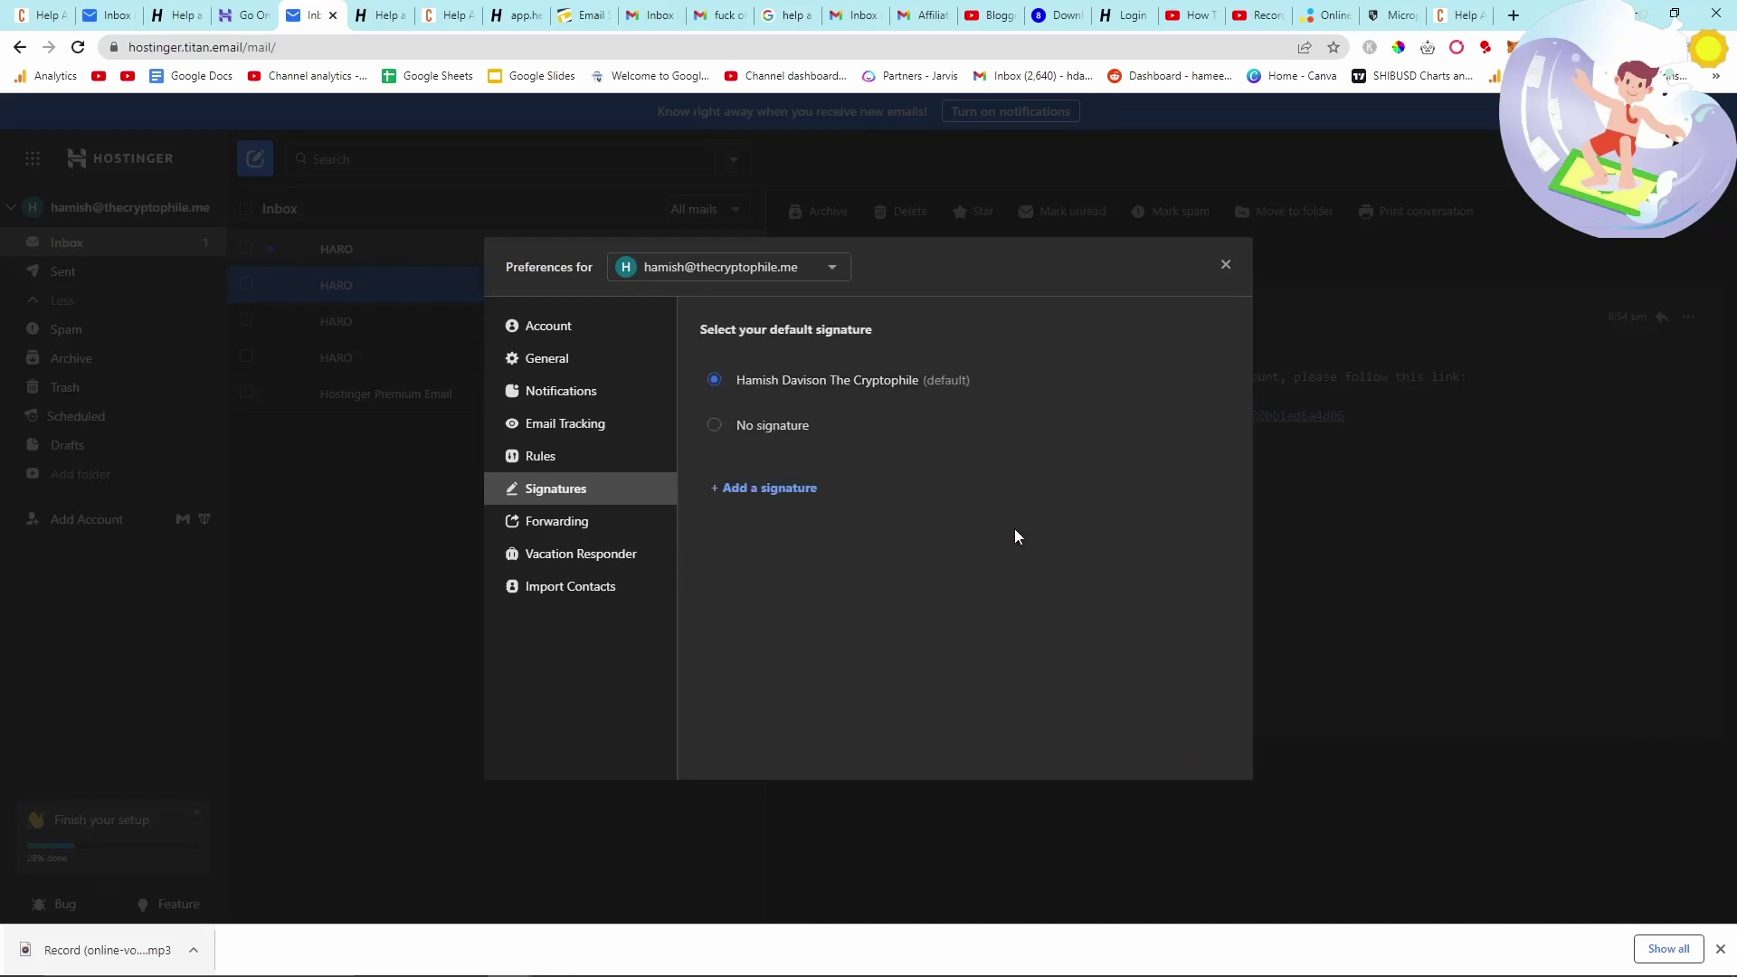
left_click(1225, 265)
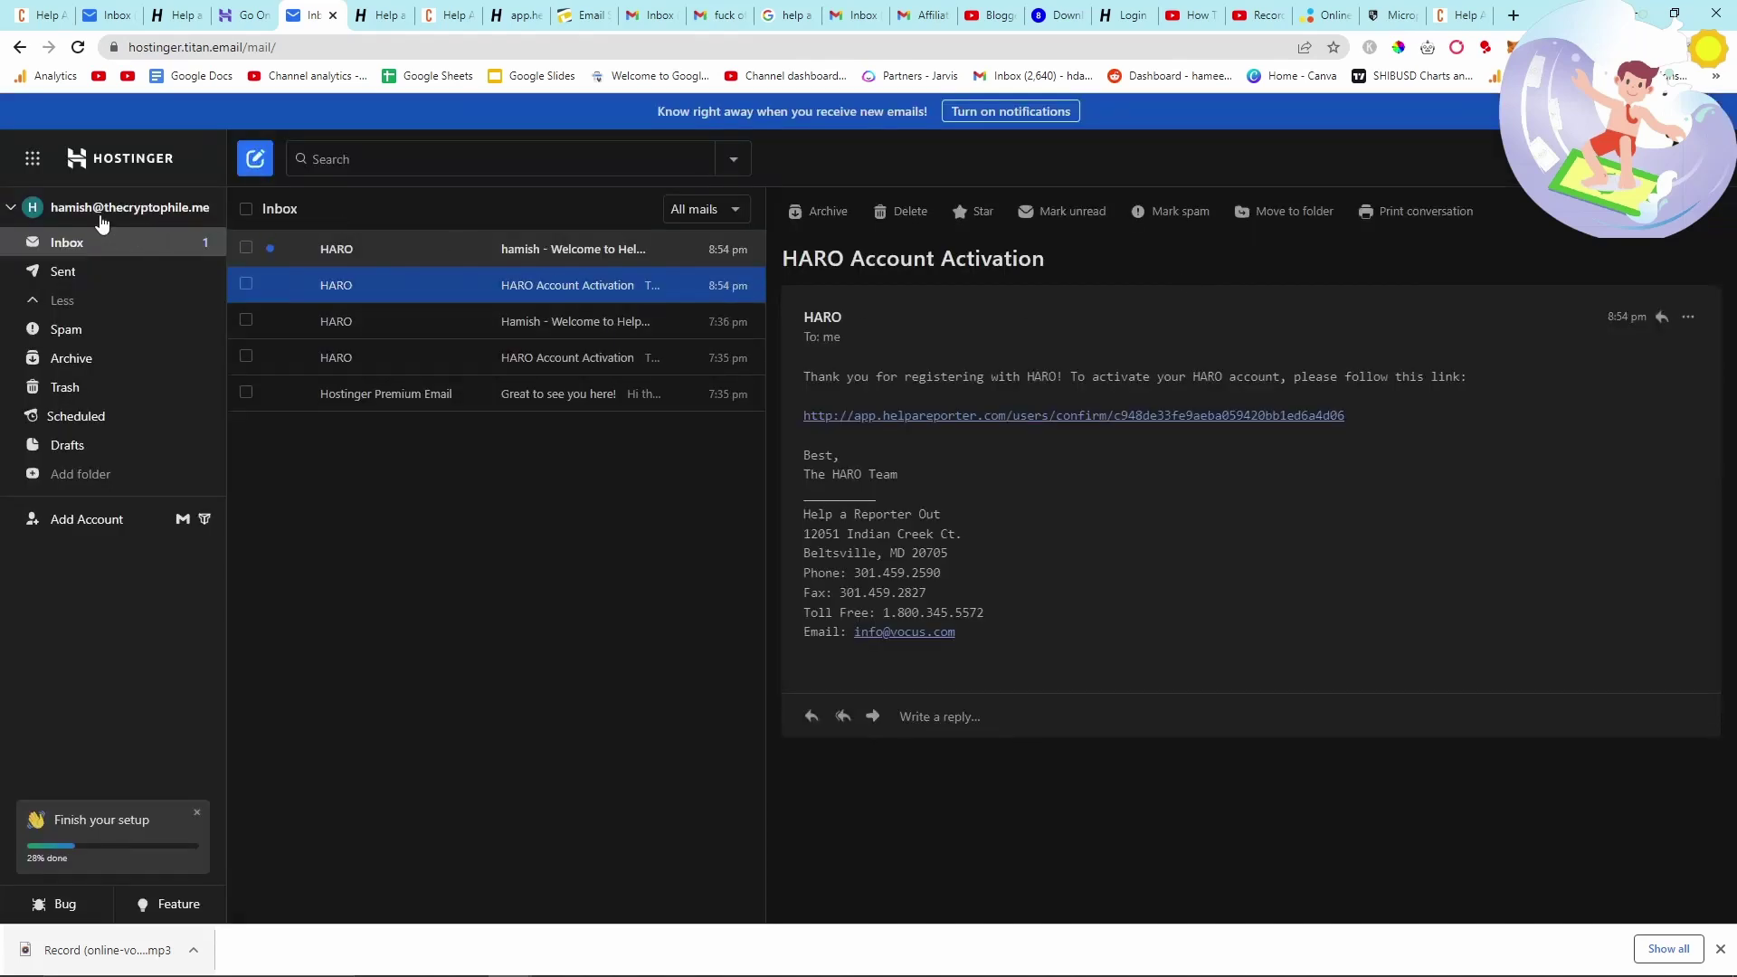
- Send a test email with a short subject to the suggested Gmail address
left_click(256, 161)
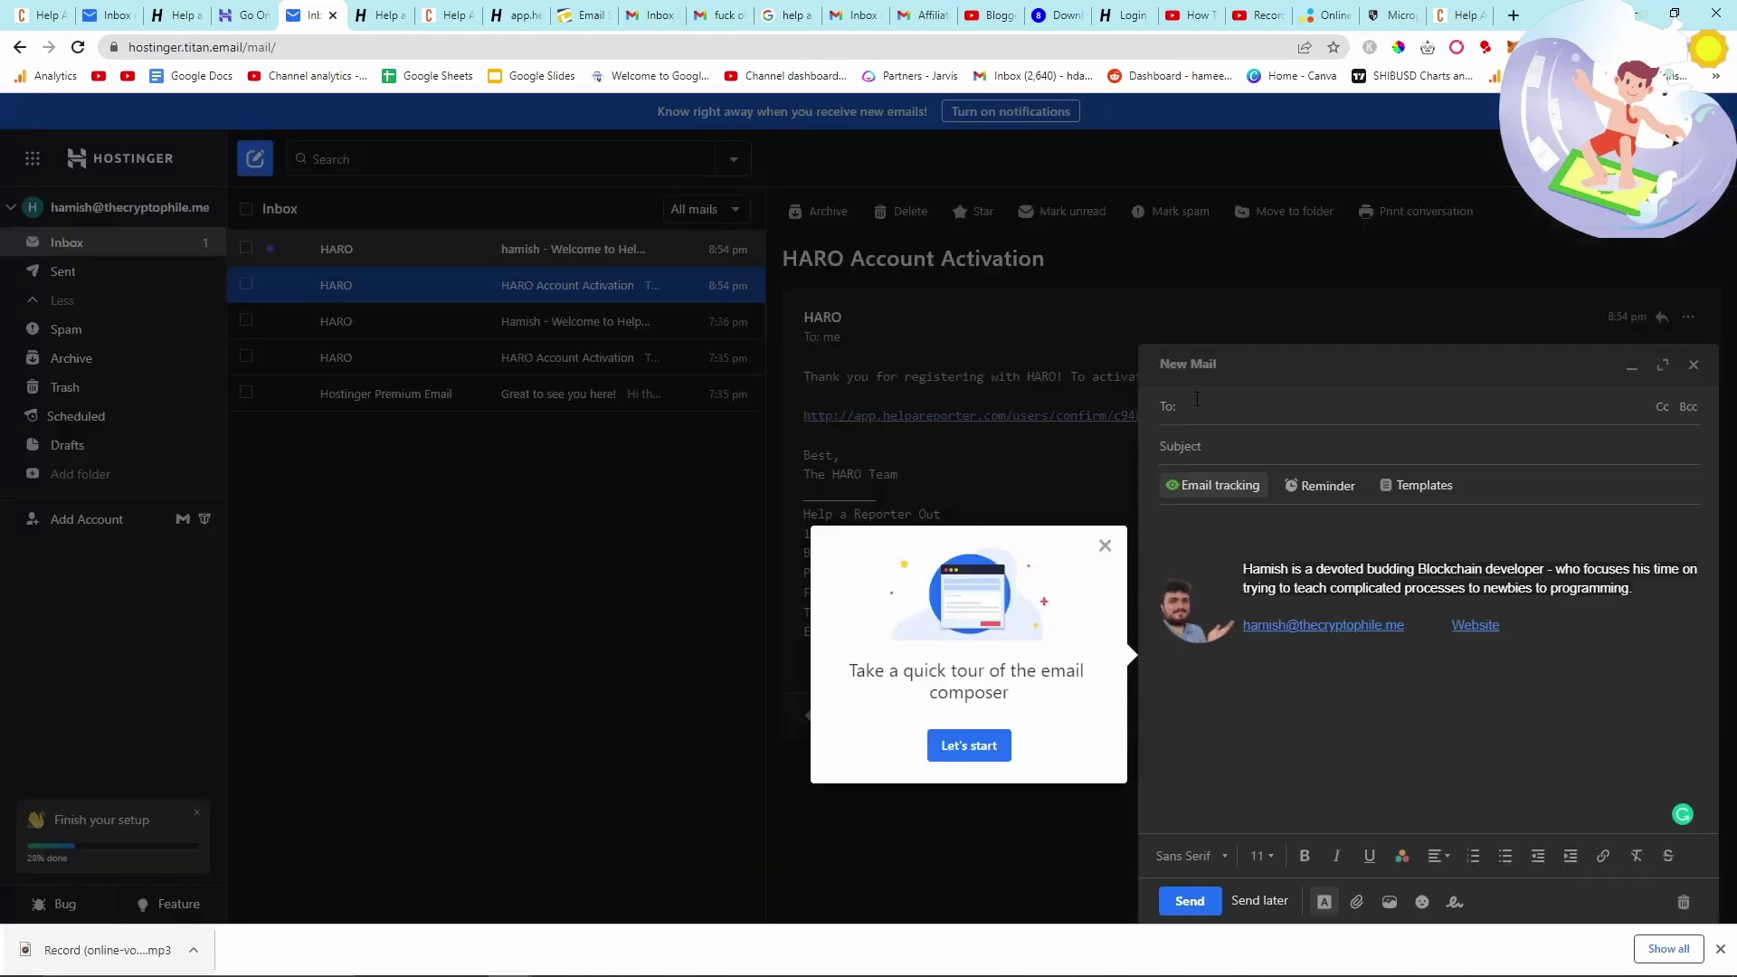
type("incomestrea")
key("Tab")
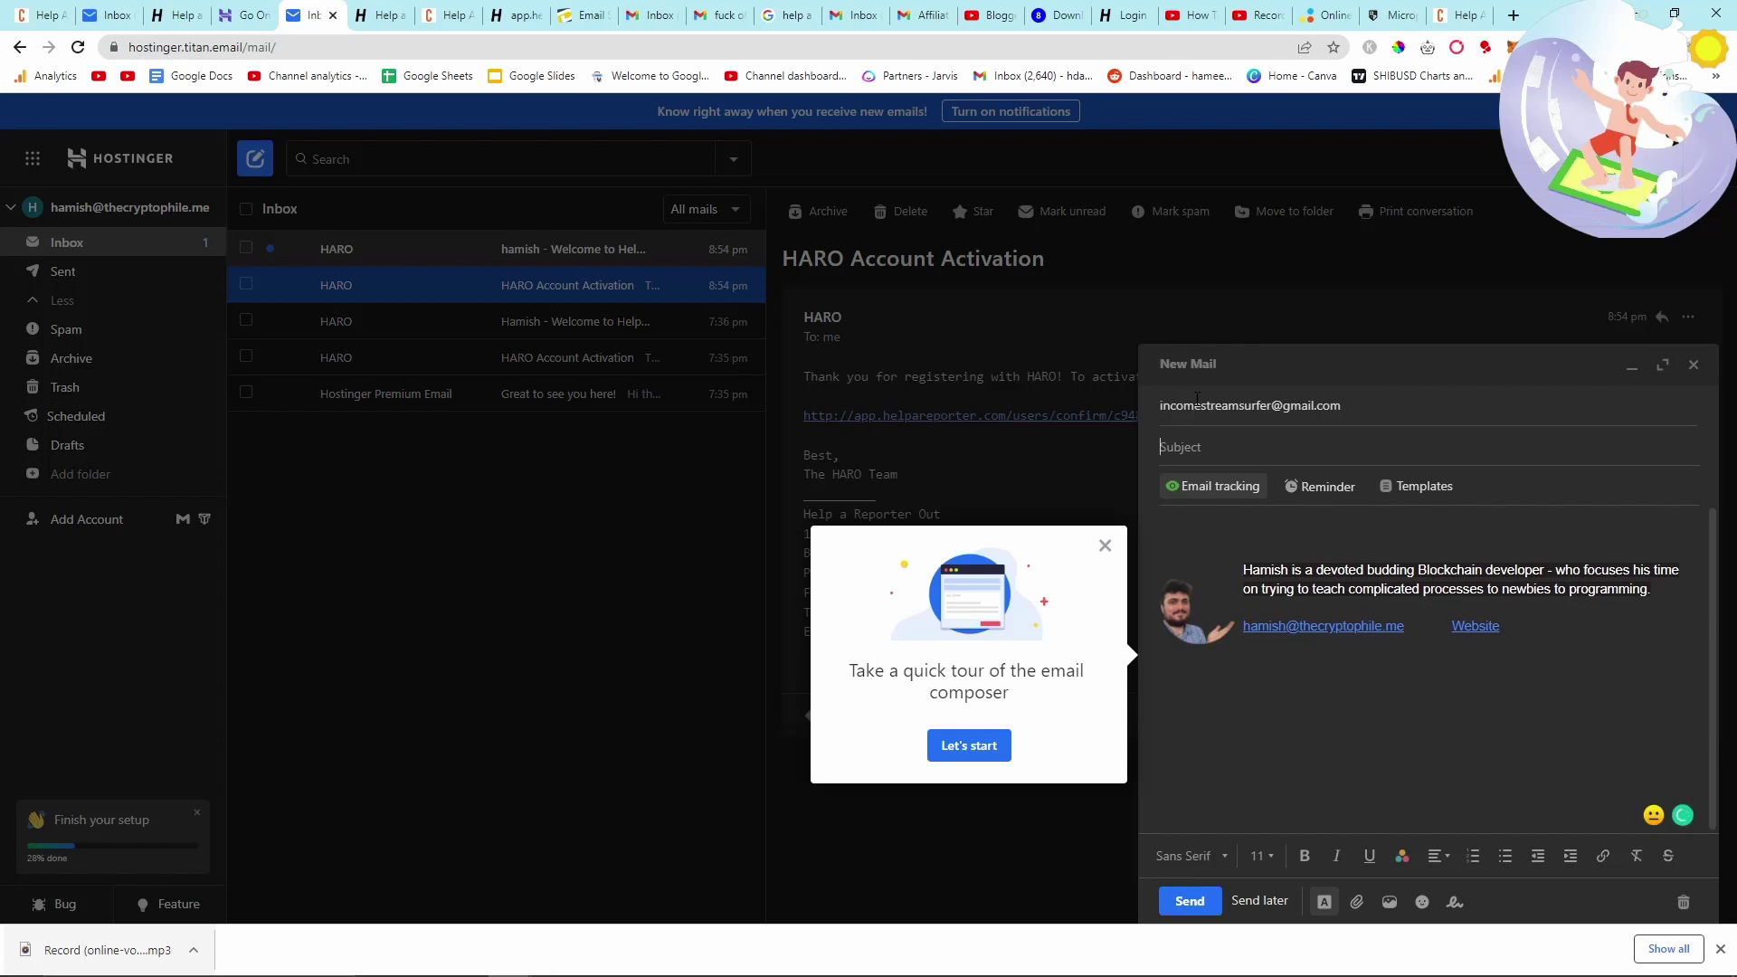
type("Fuck u")
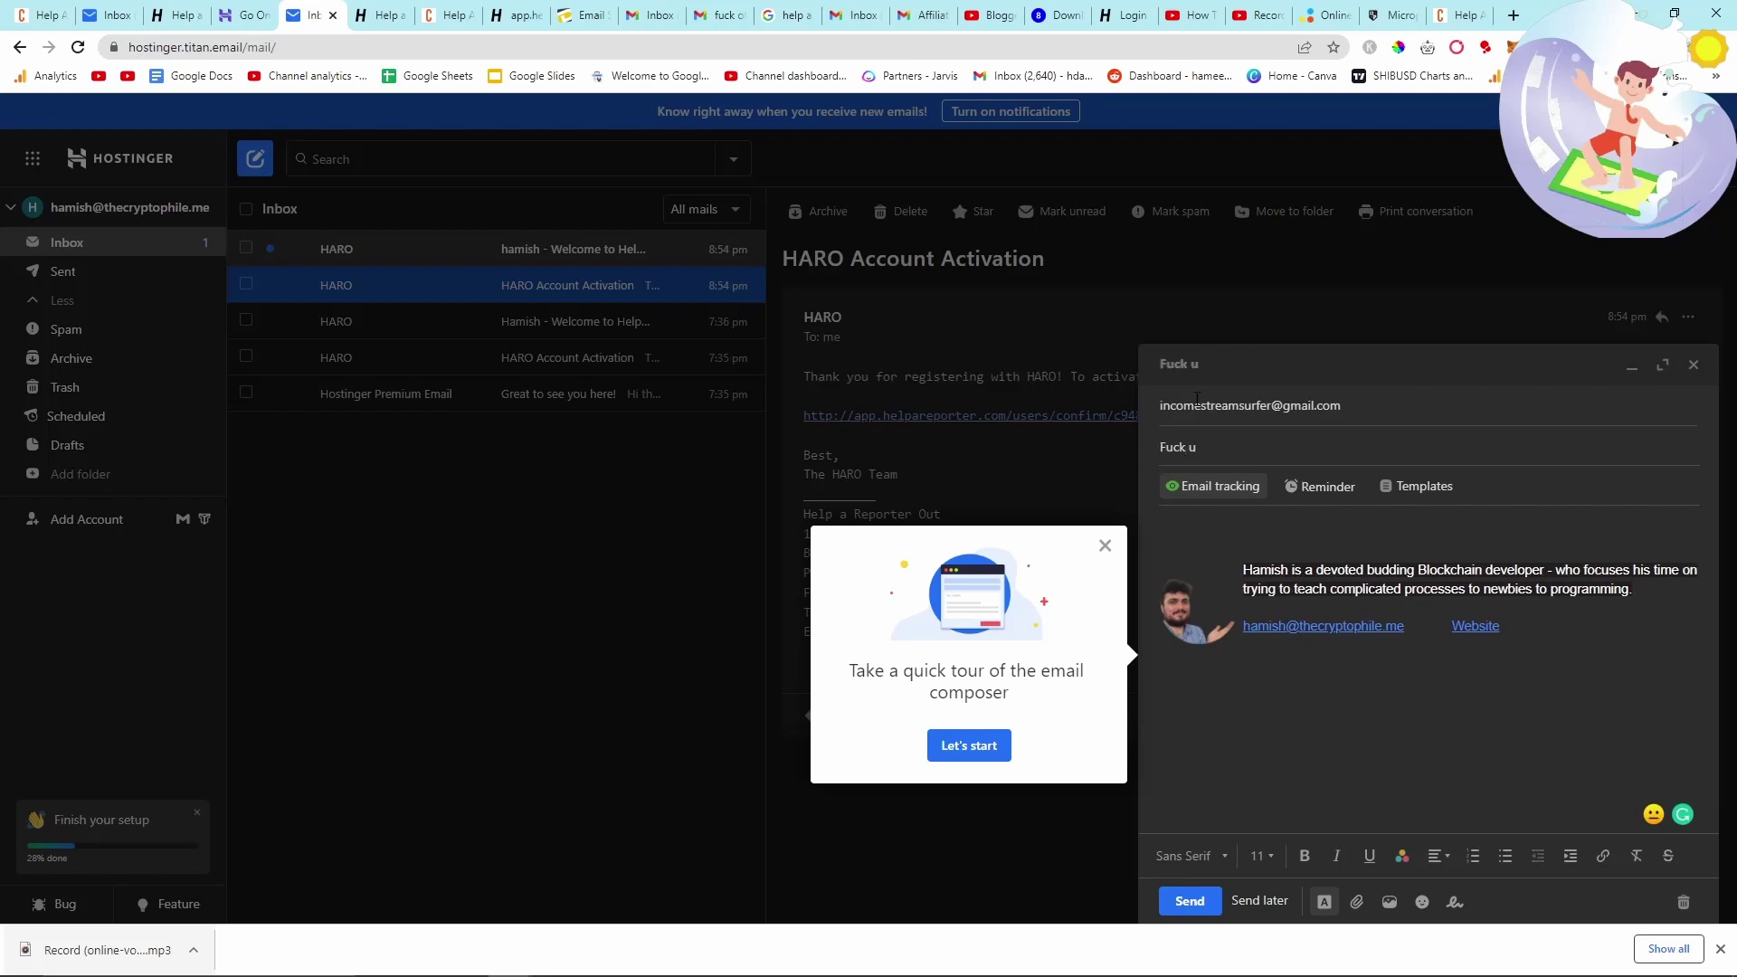
left_click(1186, 901)
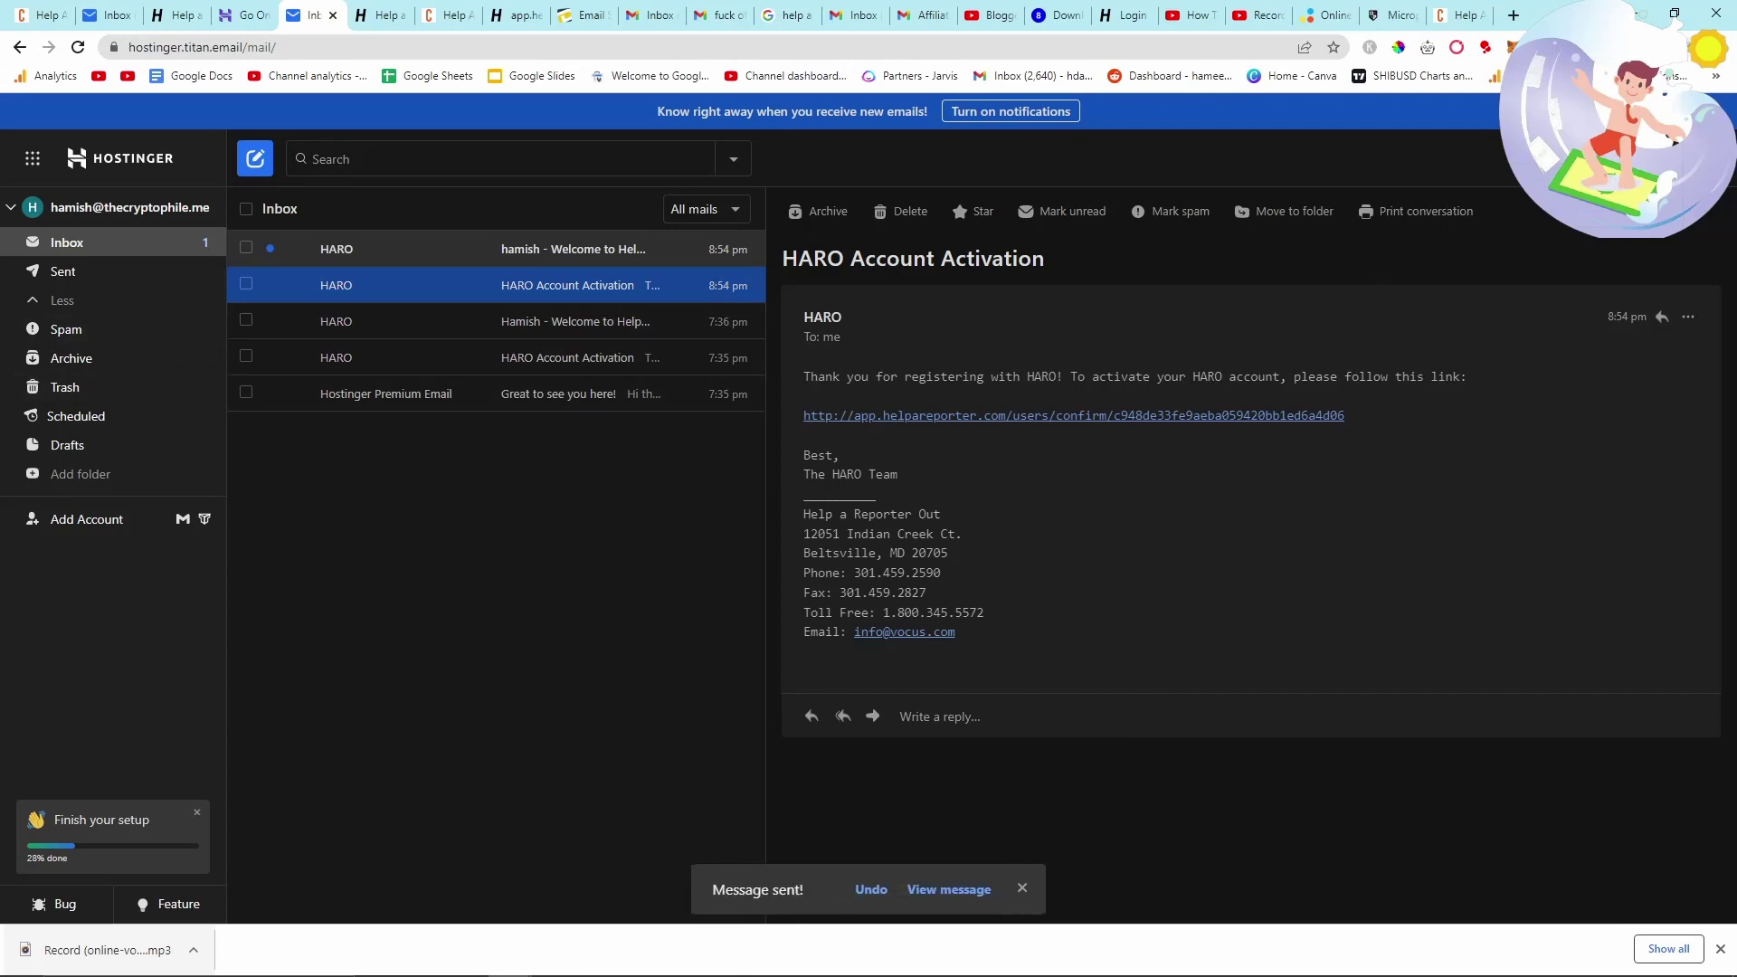
- Set the whole saved signature's text colour to white and save it
left_click(1701, 158)
left_click(1611, 258)
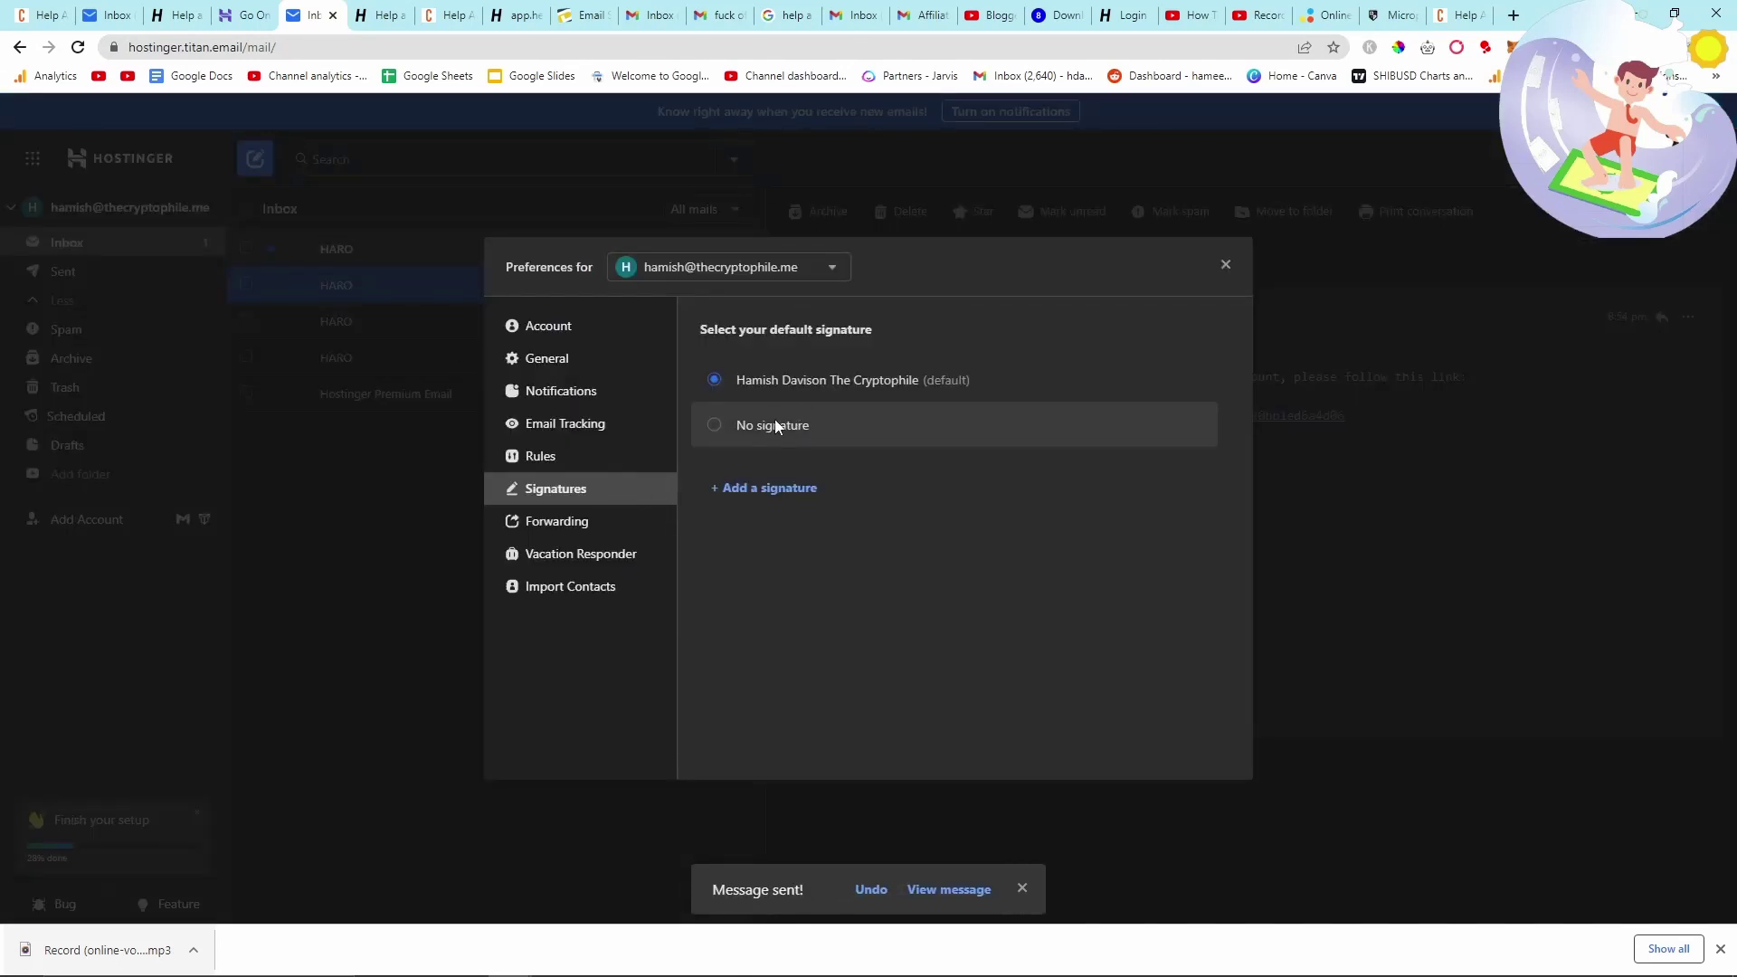
left_click(1144, 380)
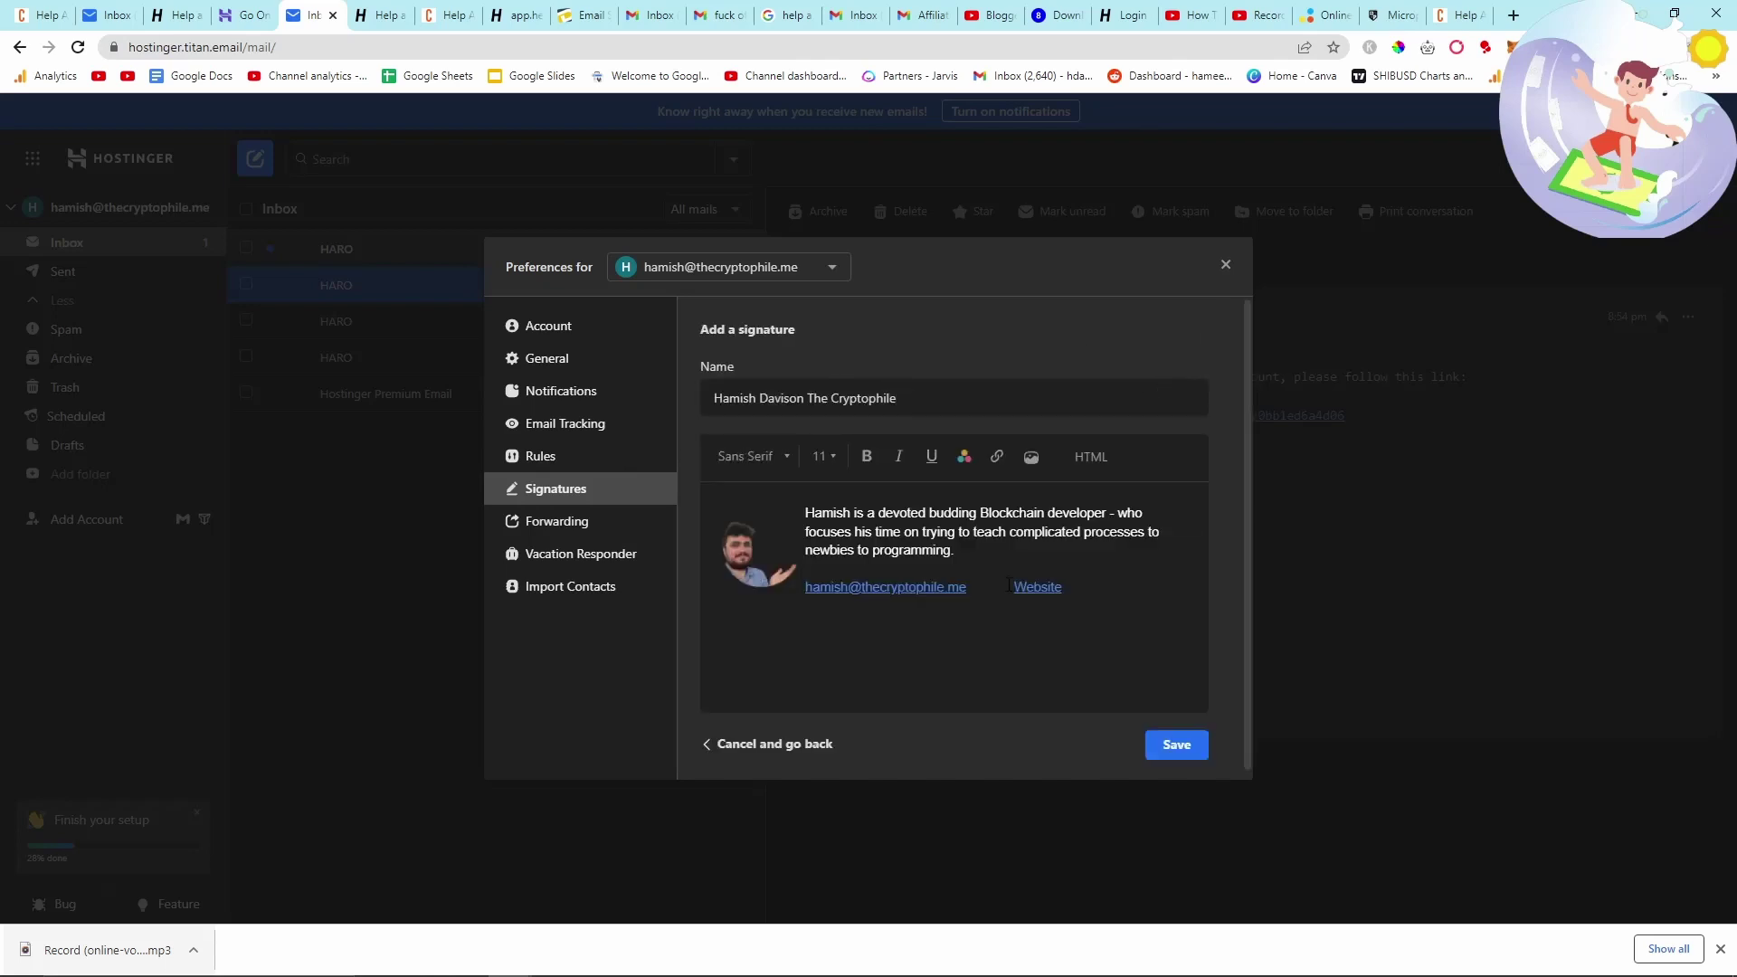
key("ctrl+a")
left_click(964, 457)
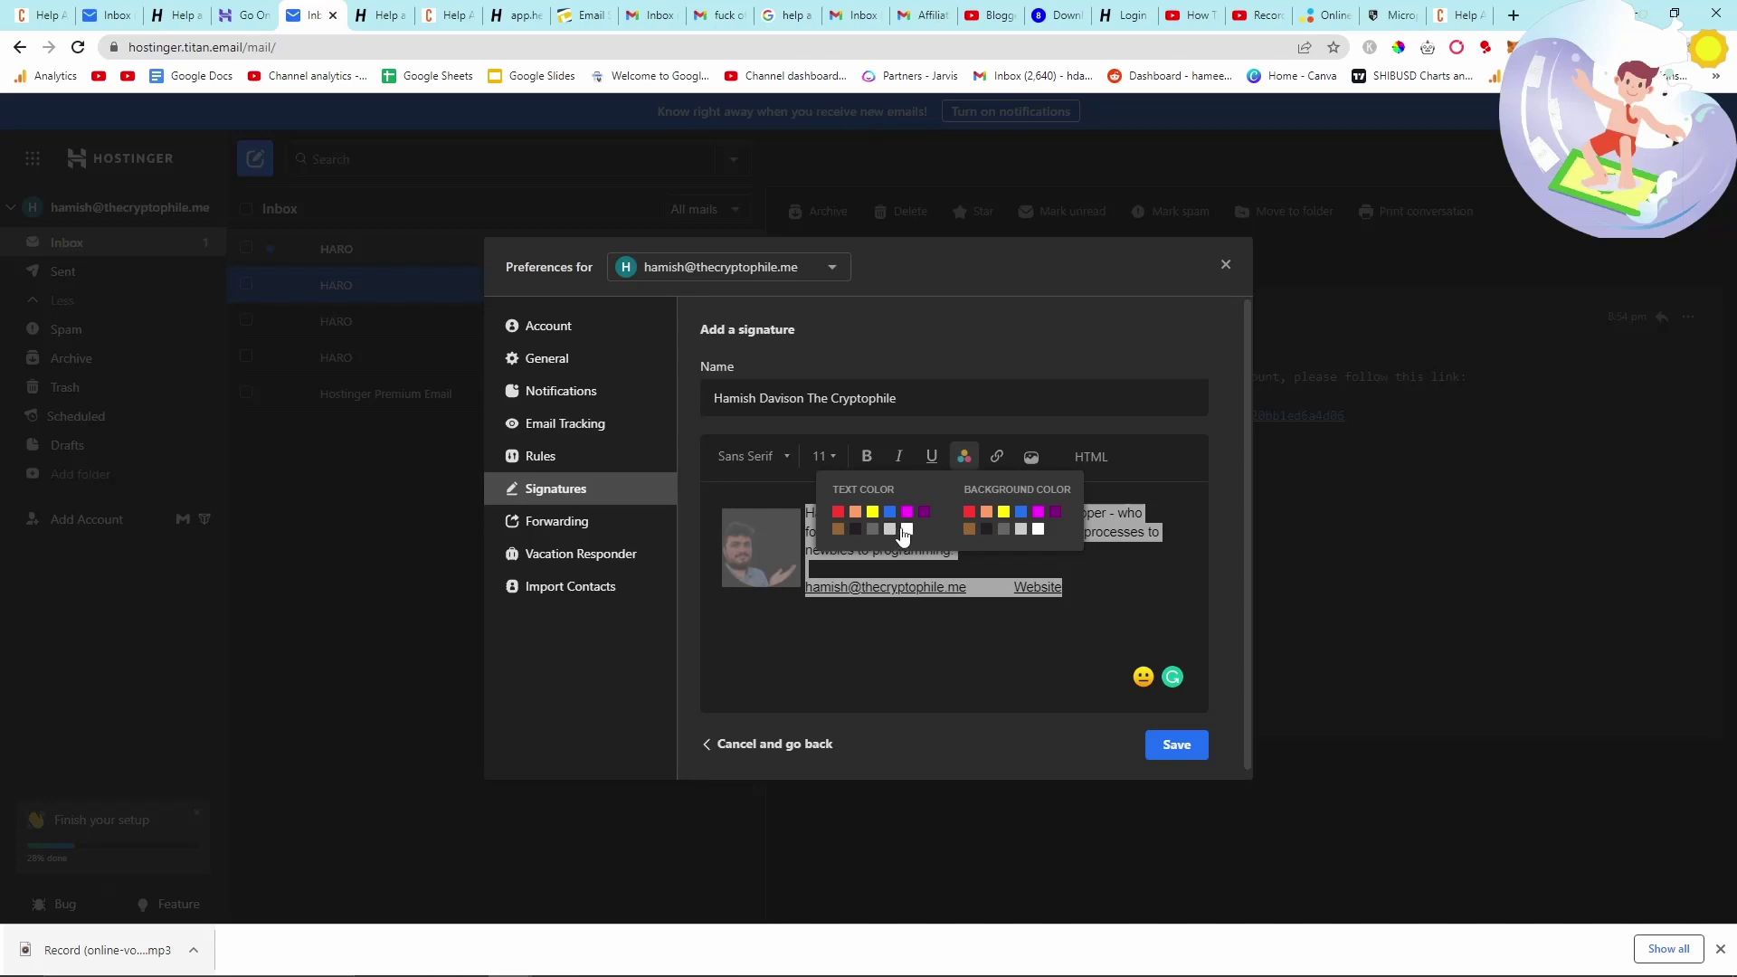
left_click(906, 533)
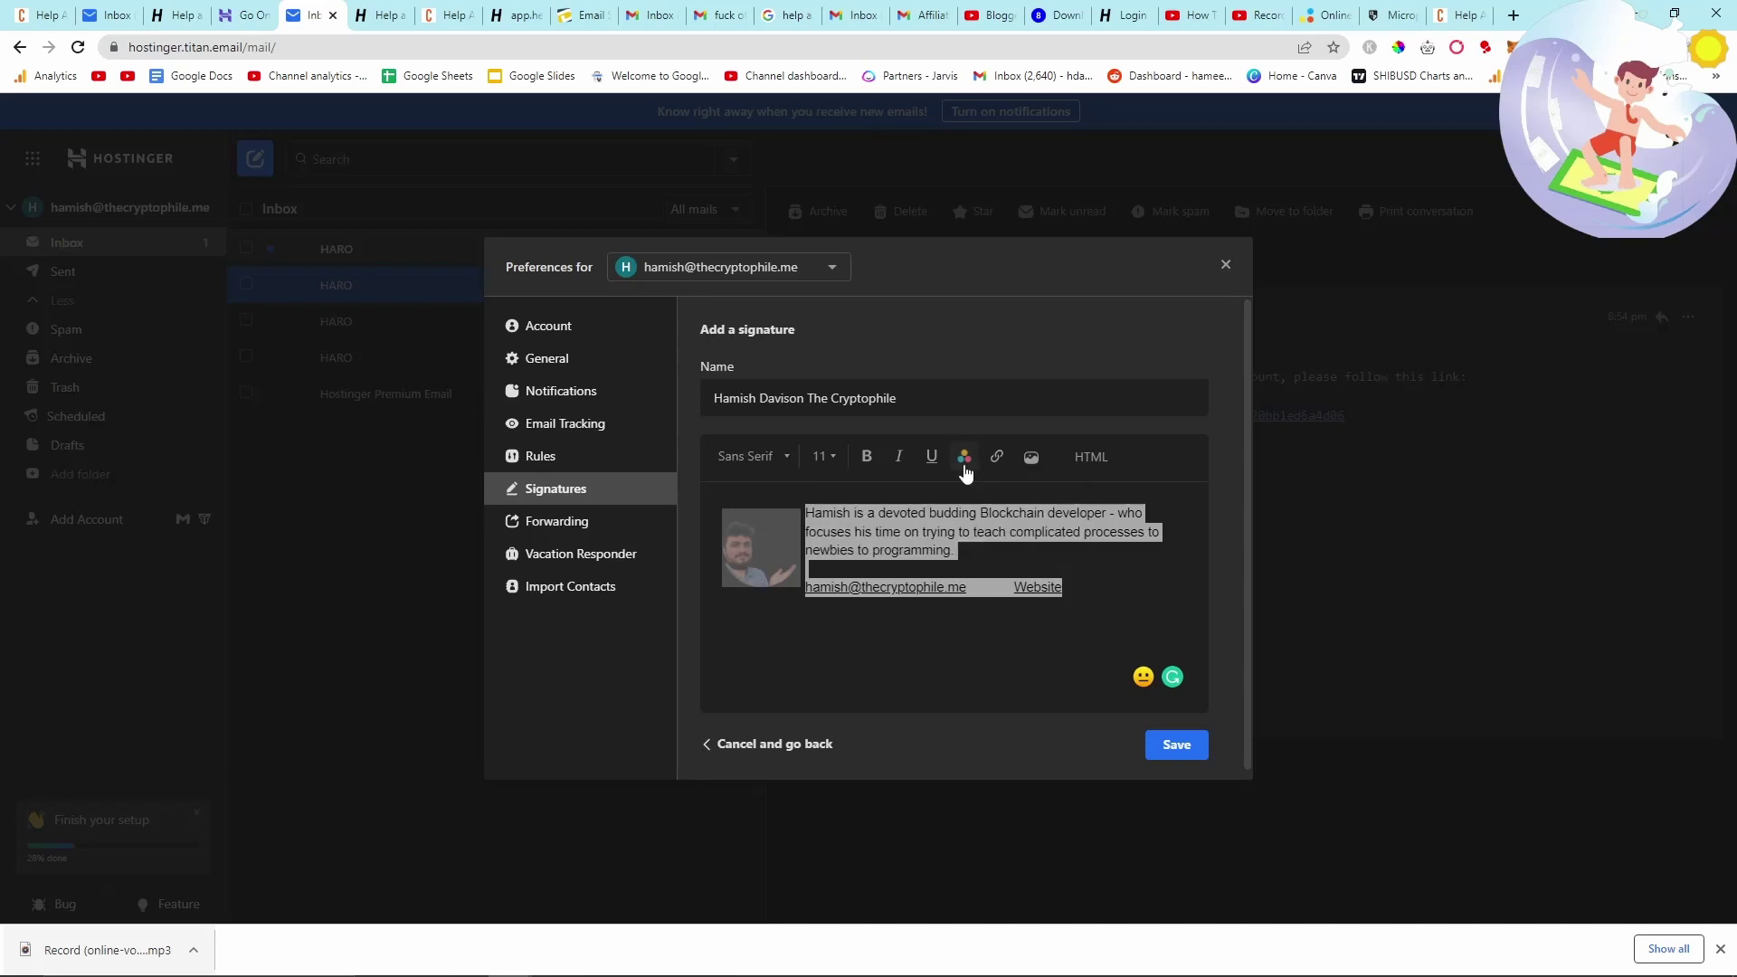
left_click(964, 457)
left_click(991, 534)
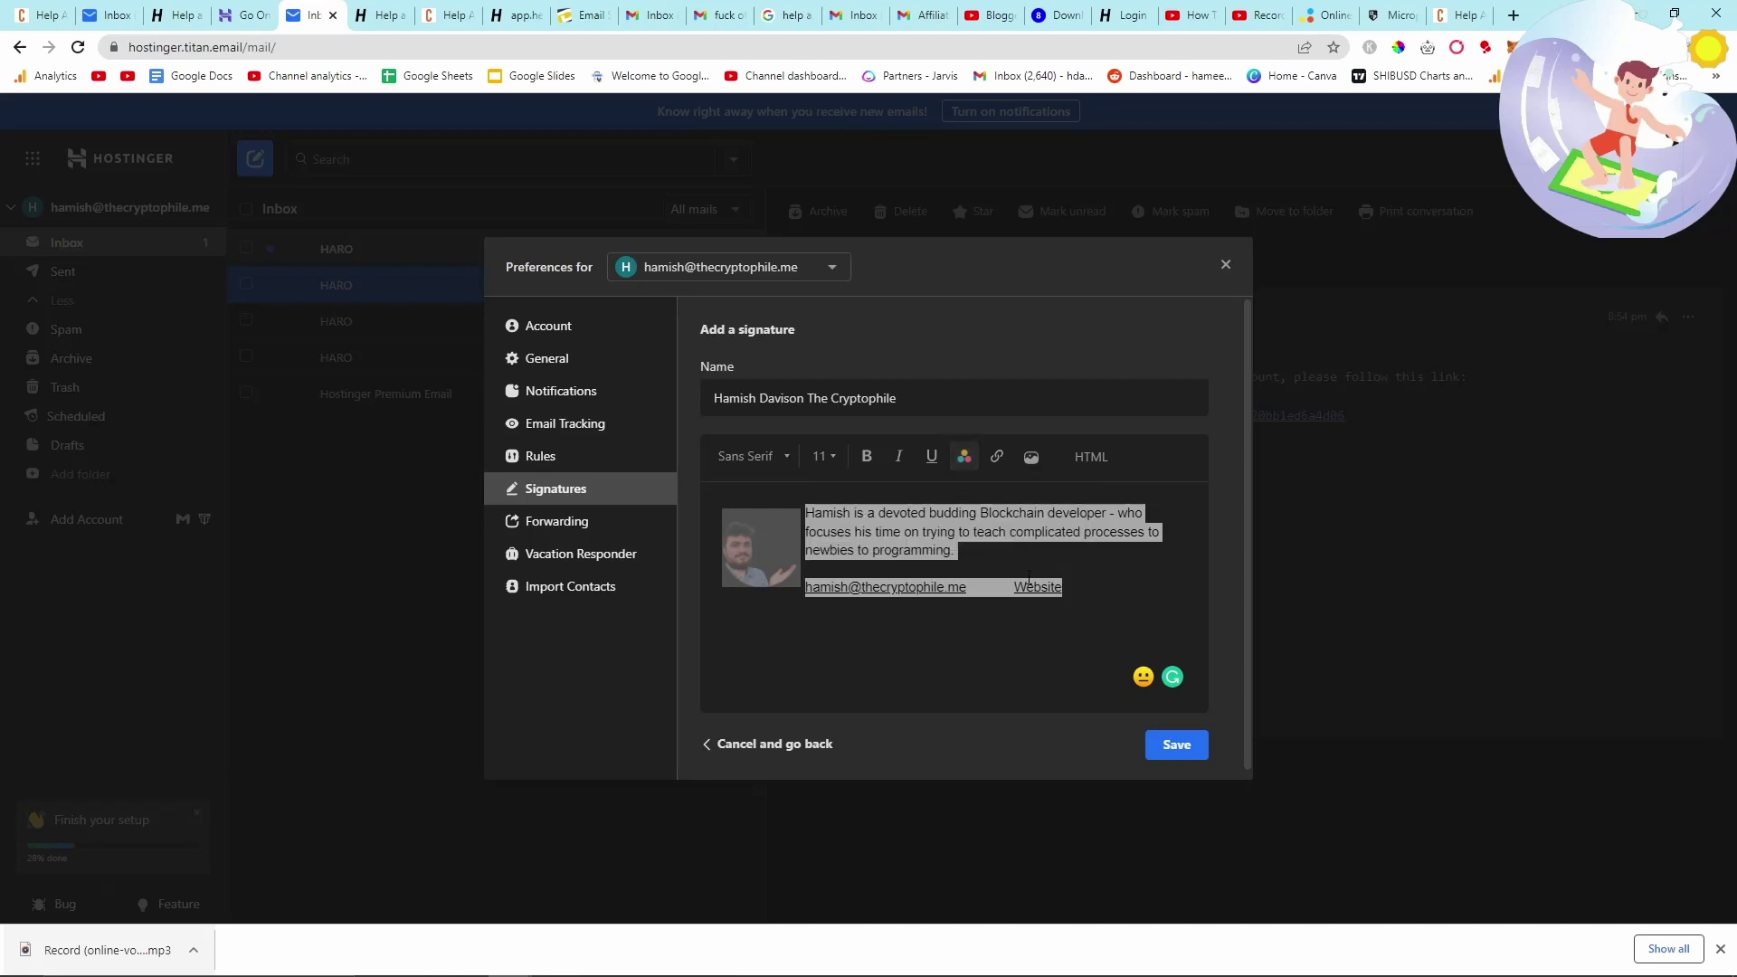
left_click(1183, 743)
left_click(1225, 266)
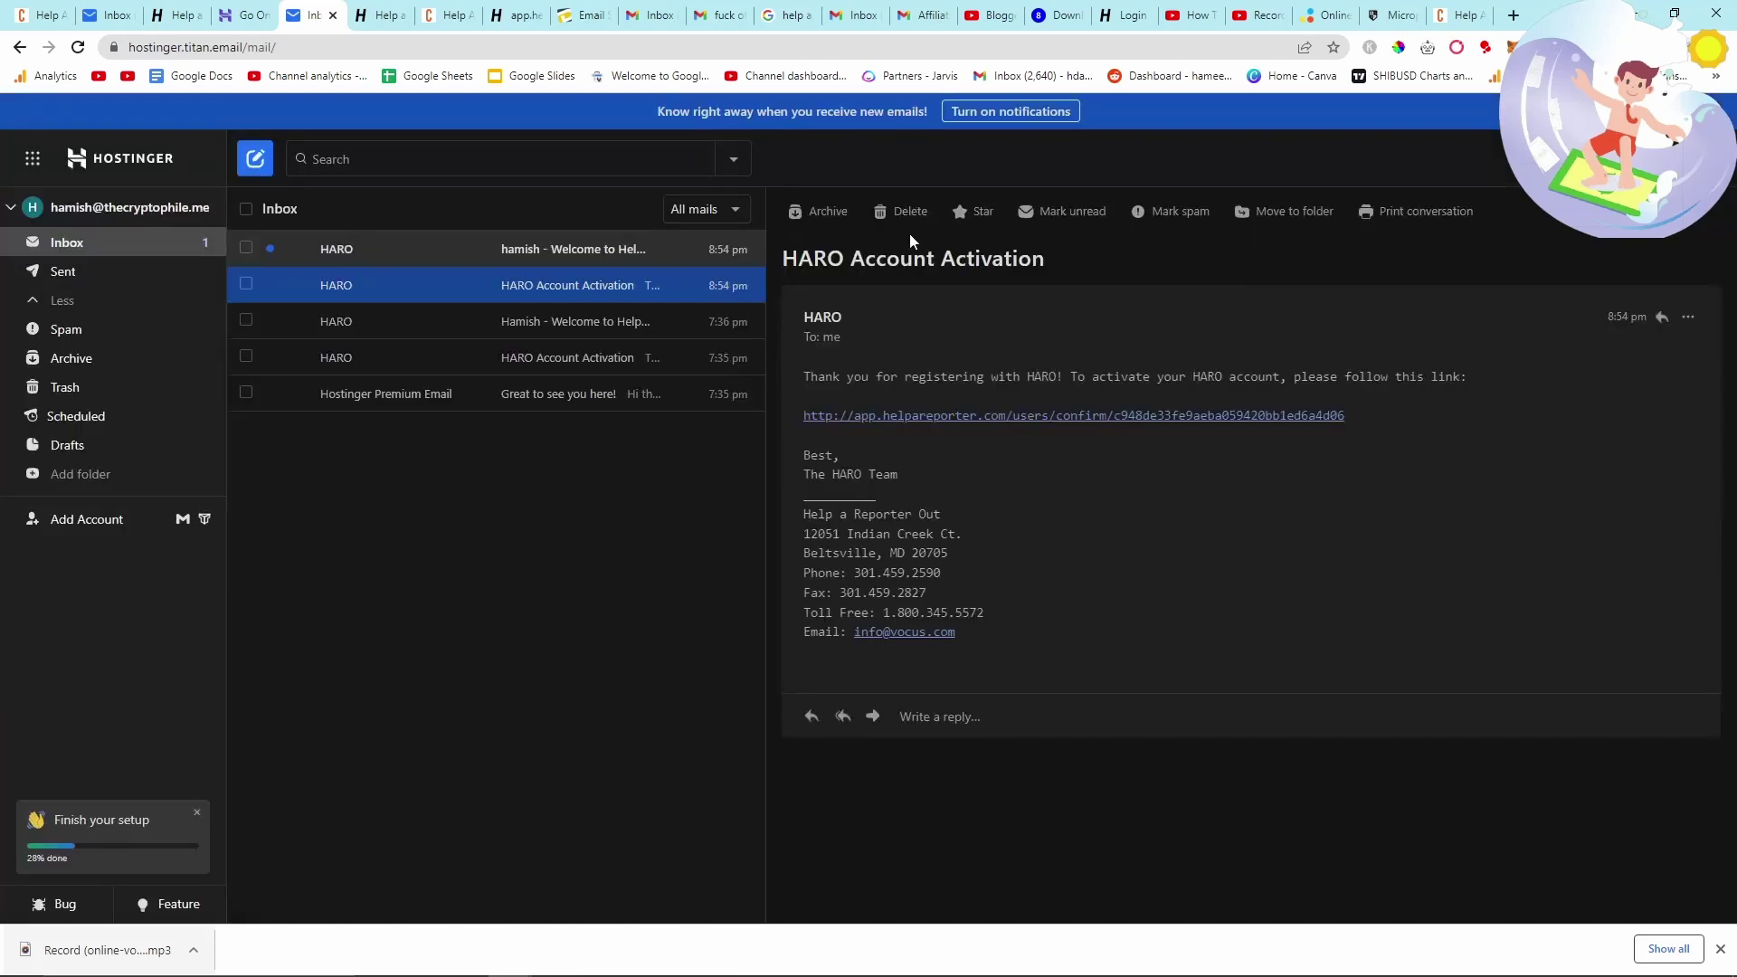
left_click(868, 12)
- Open the received test message in Gmail and select its signature bio to inspect it
left_click(923, 14)
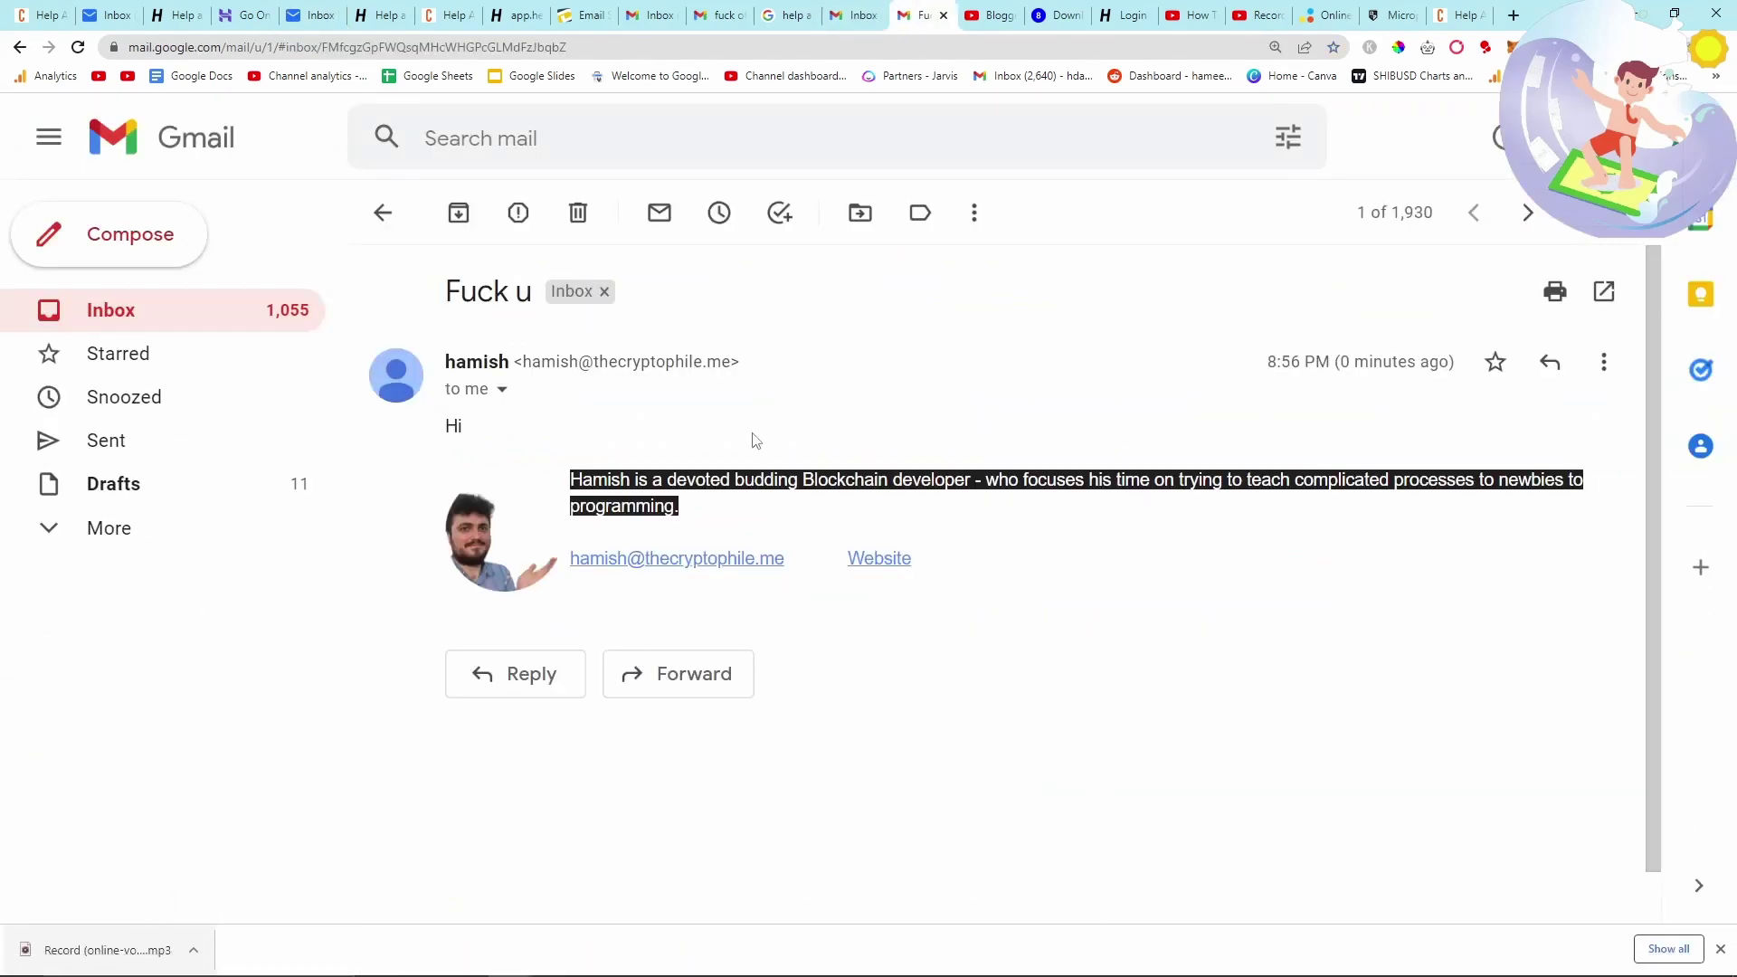
left_click_drag(685, 505, 561, 481)
scroll(538, 452, "down", 1)
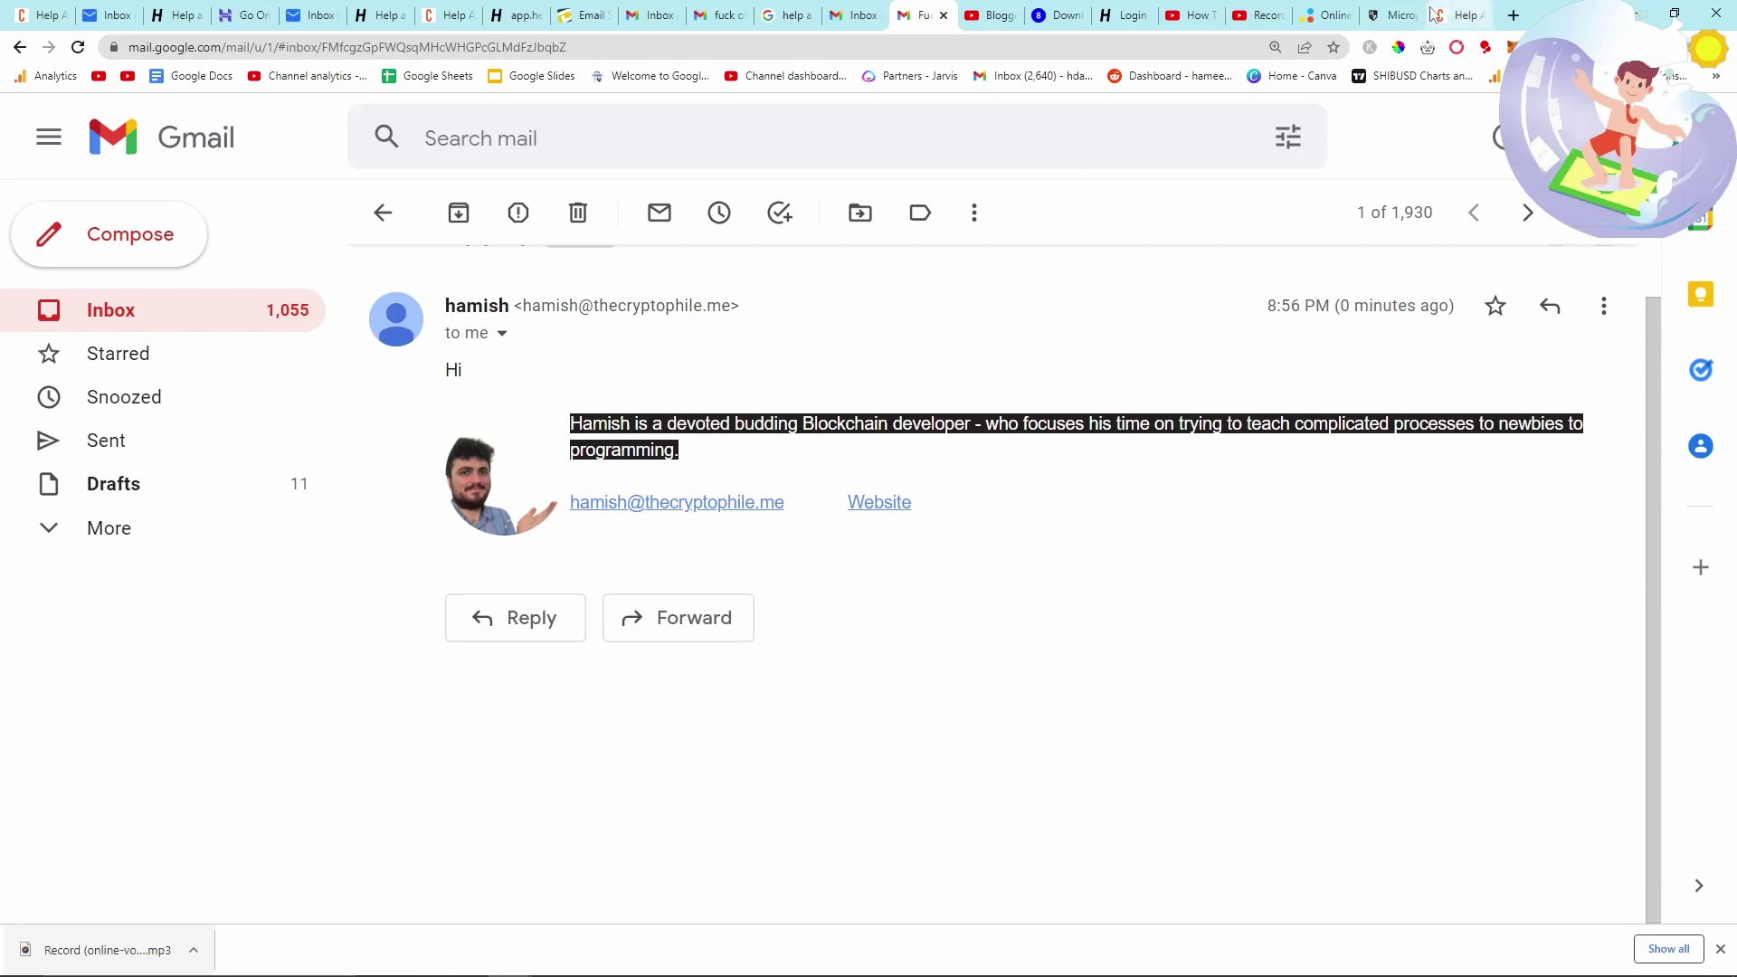
left_click(316, 14)
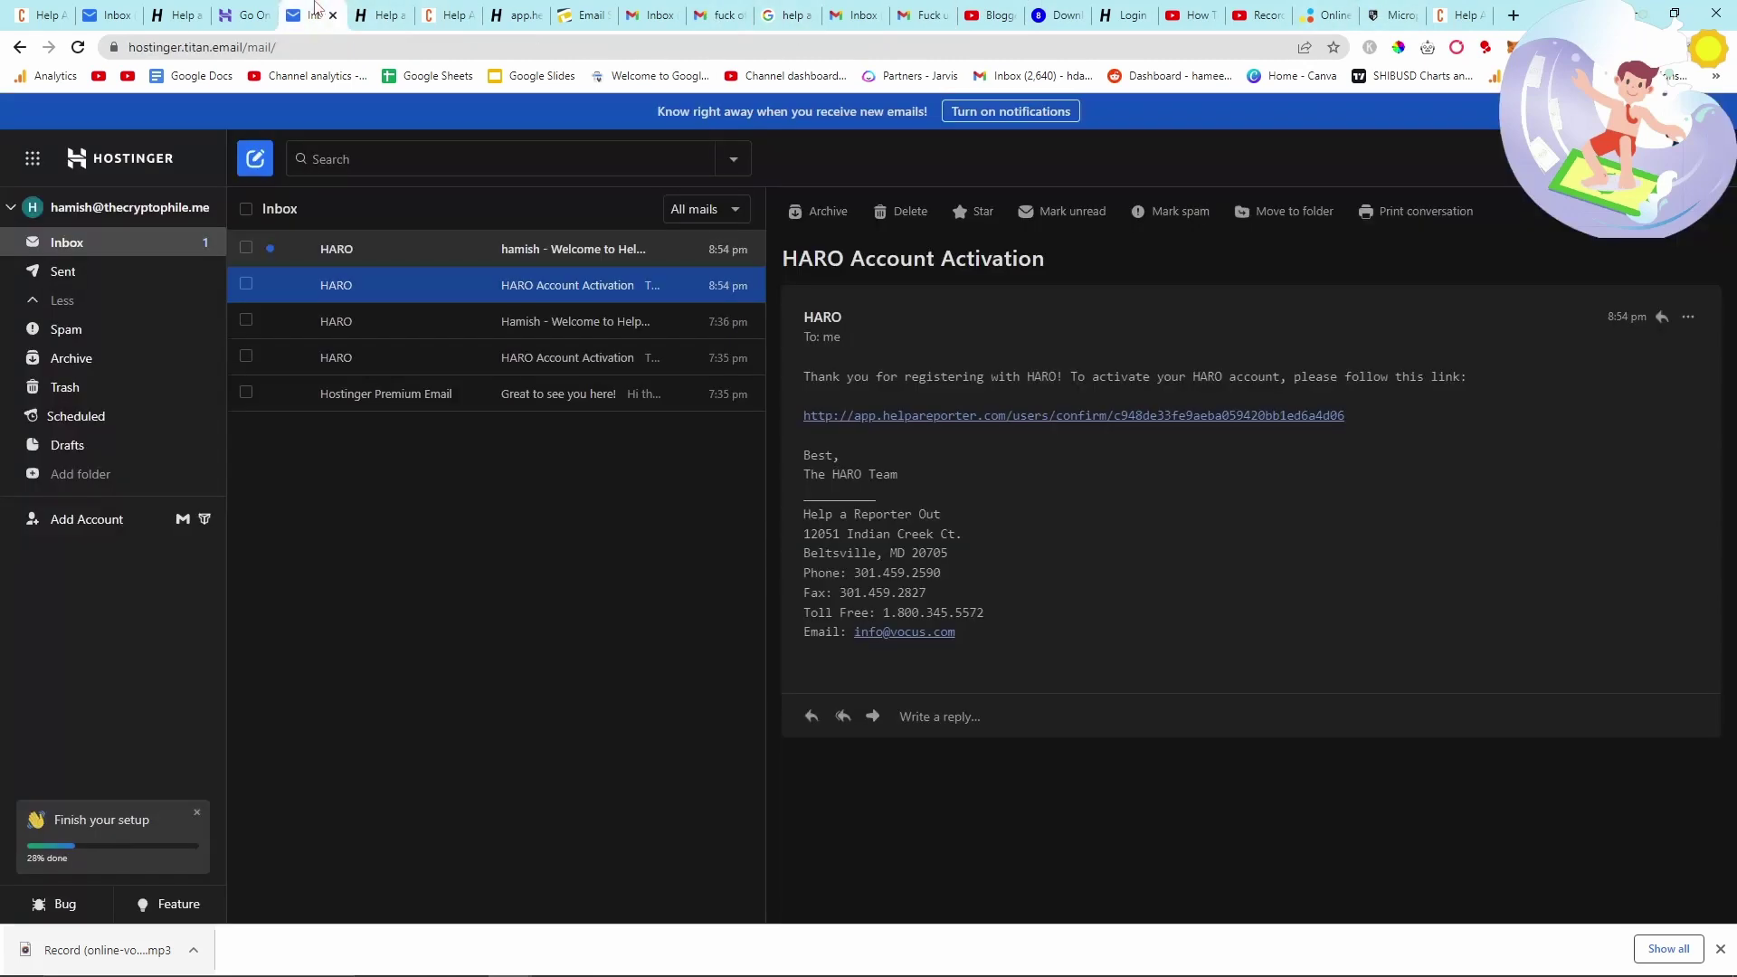
left_click(594, 251)
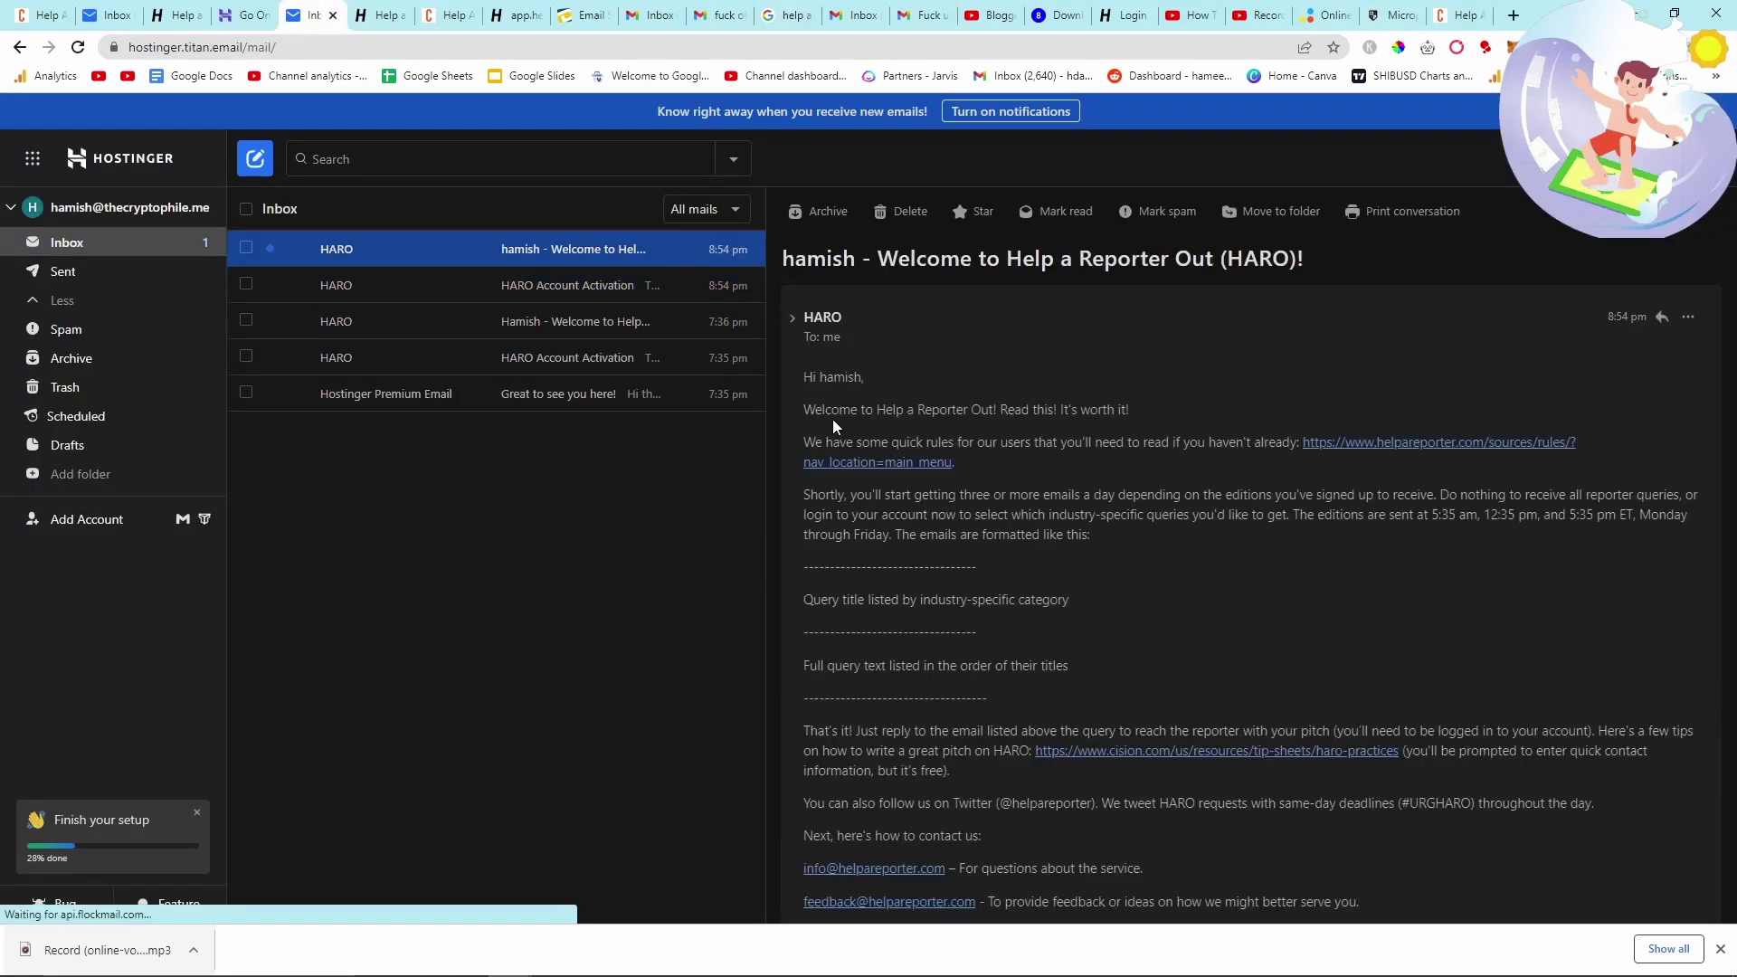
scroll(869, 443, "down", 3)
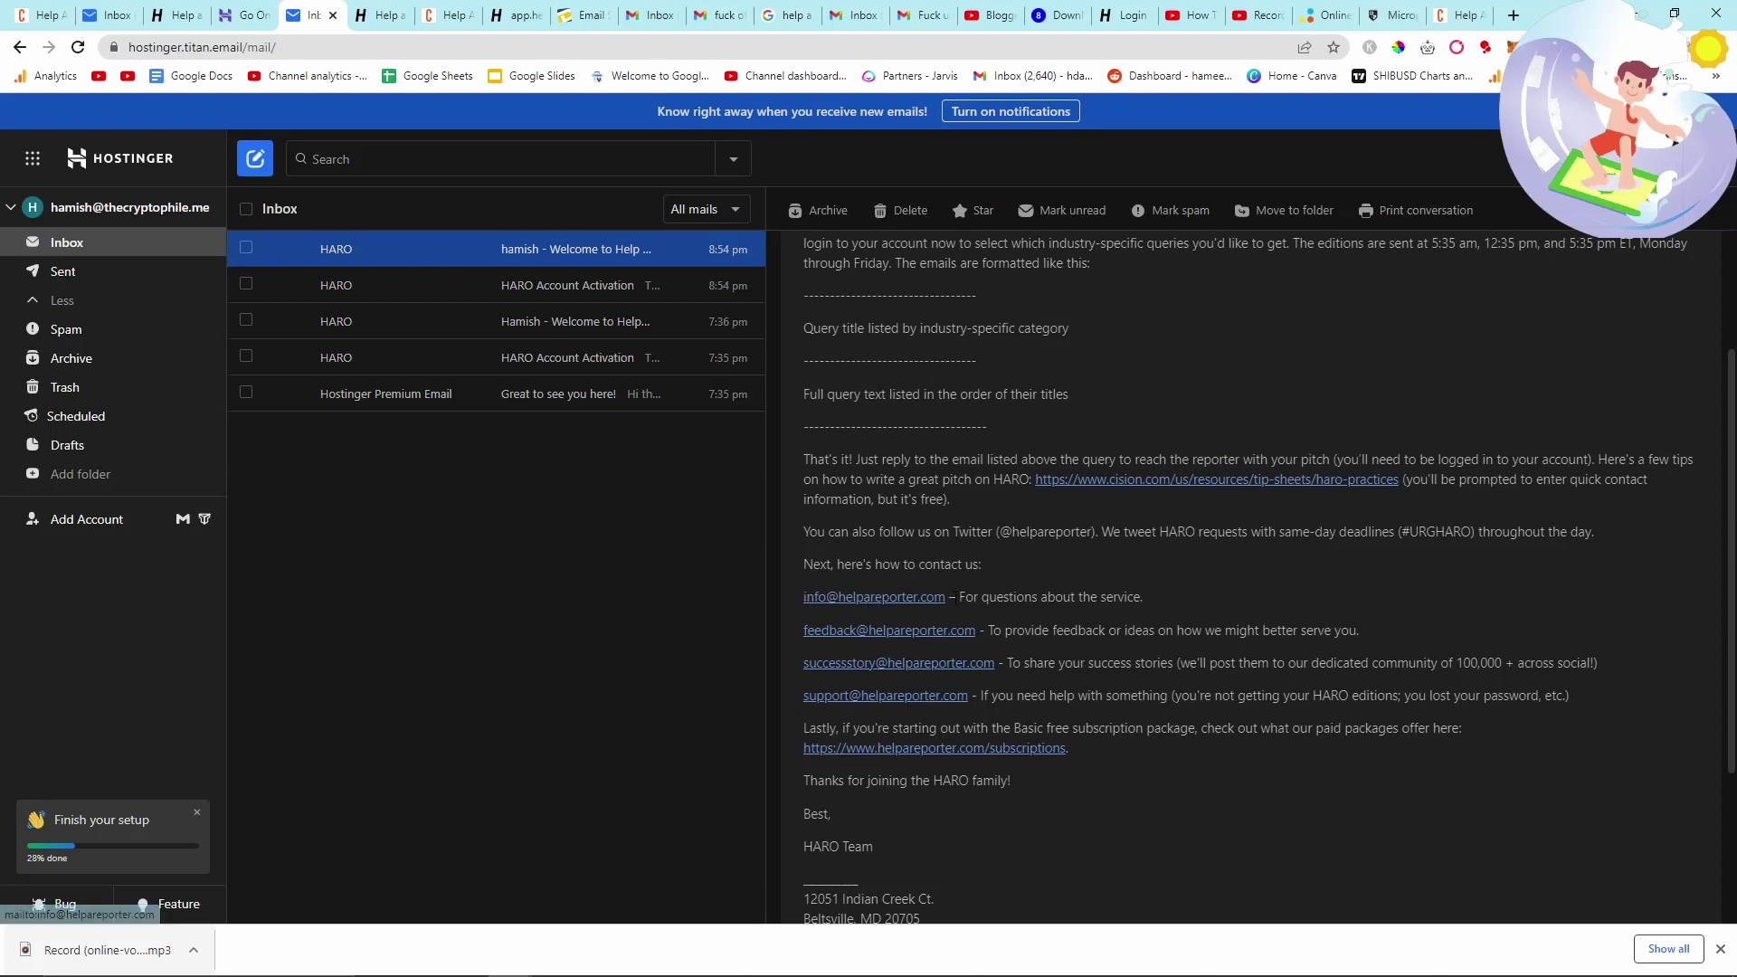
left_click_drag(952, 598, 816, 596)
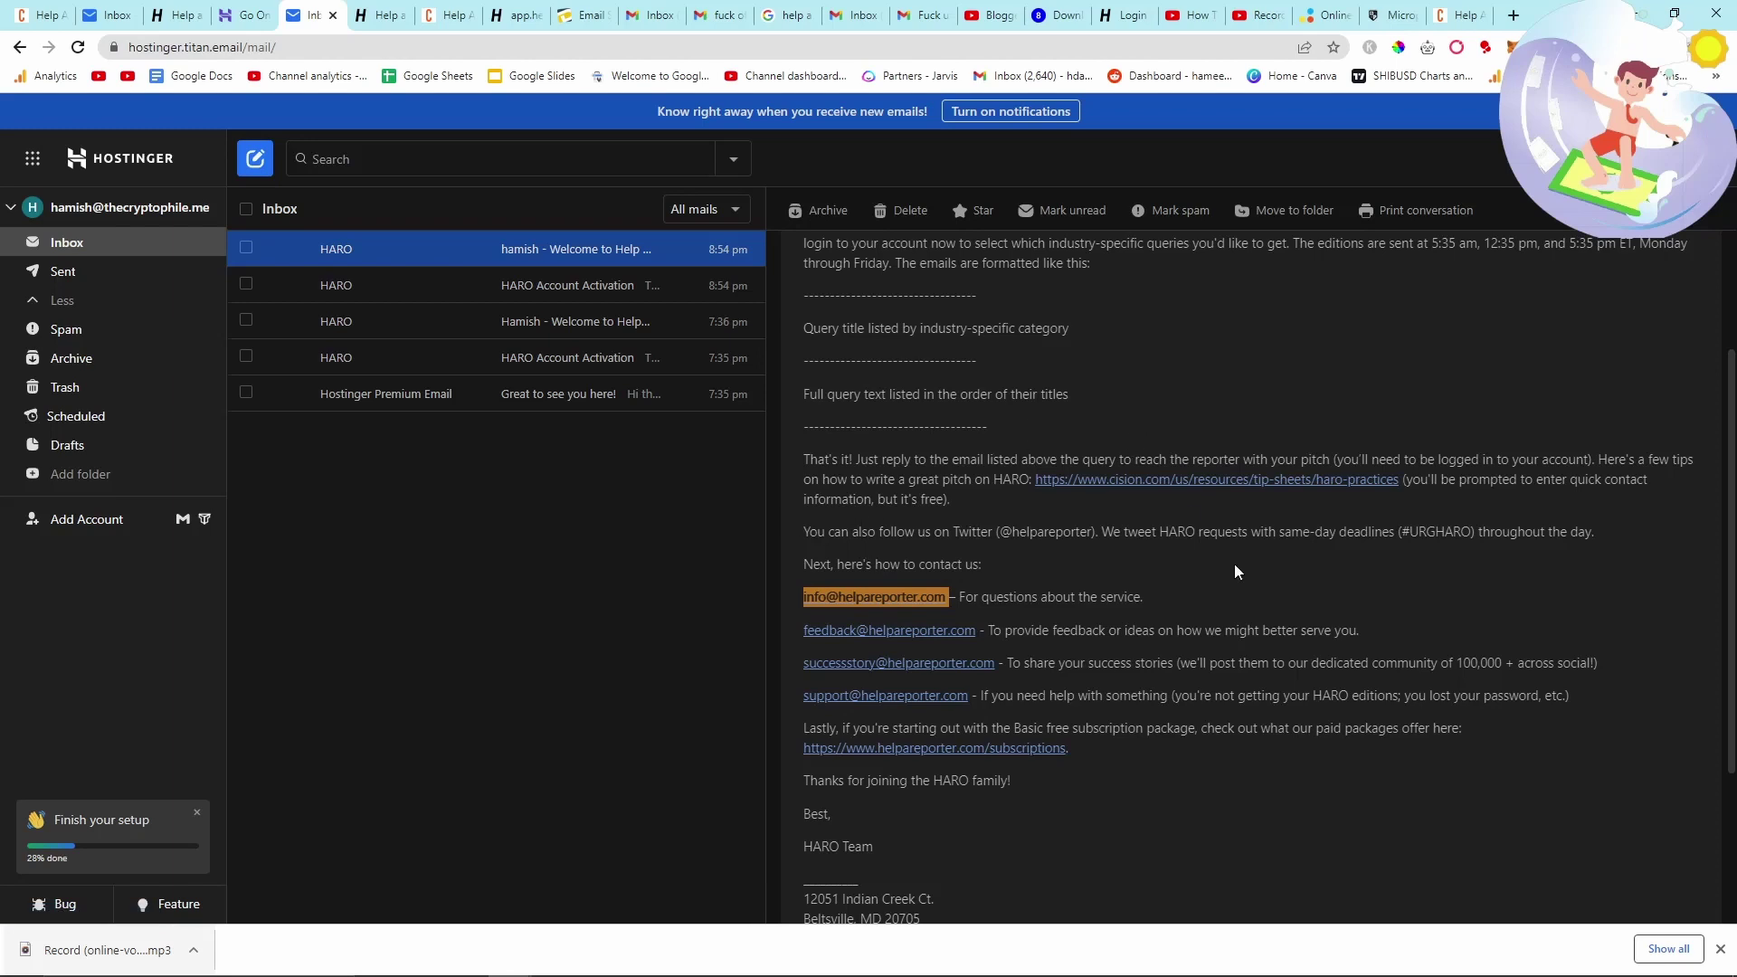
left_click(1348, 343)
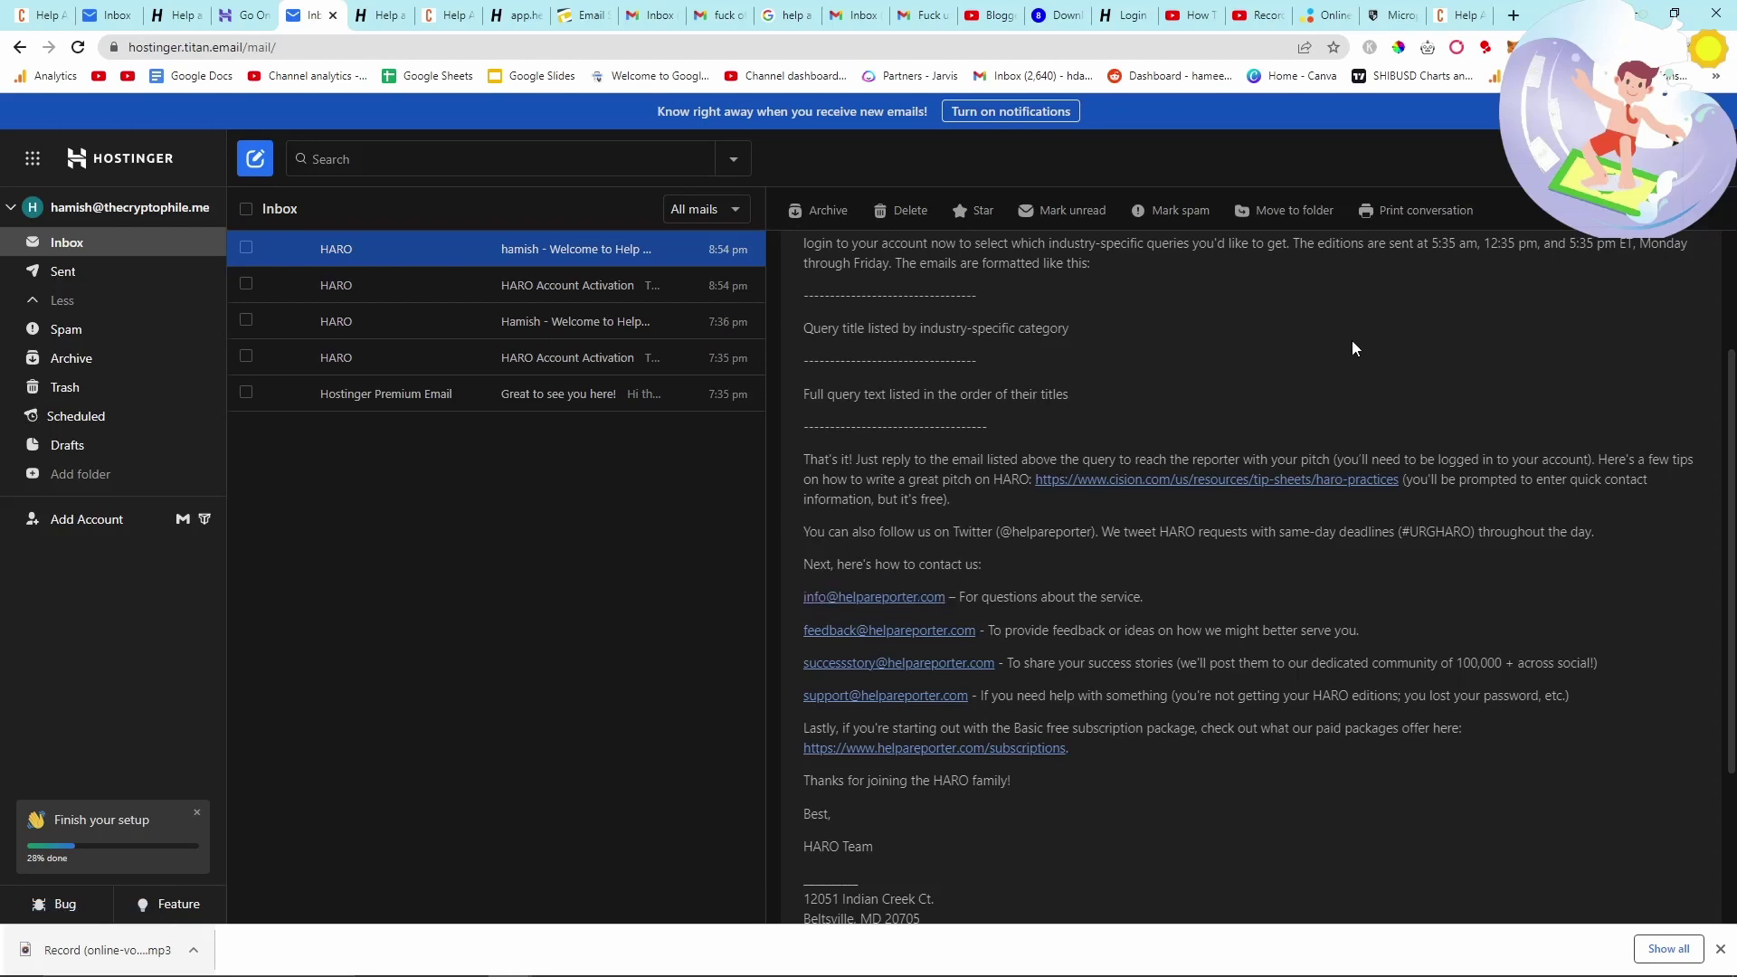
- Open the default signature from Titan Mail's Signatures preferences, then cancel without changes
left_click(1700, 159)
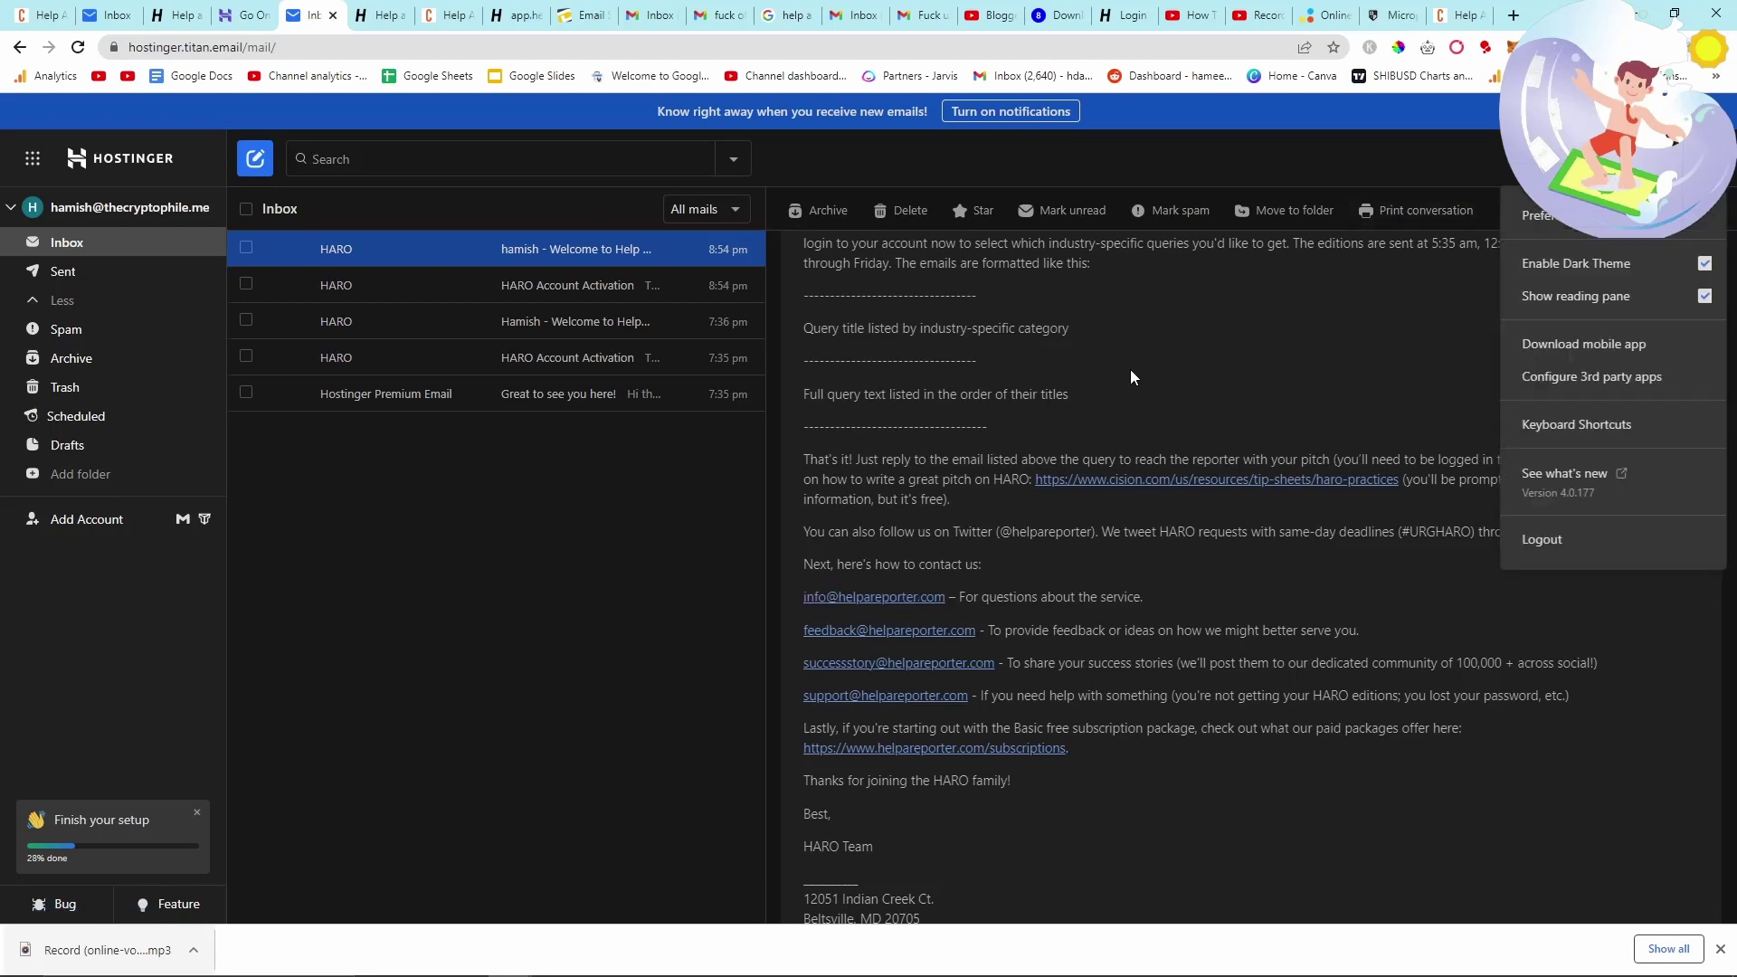
left_click(1511, 227)
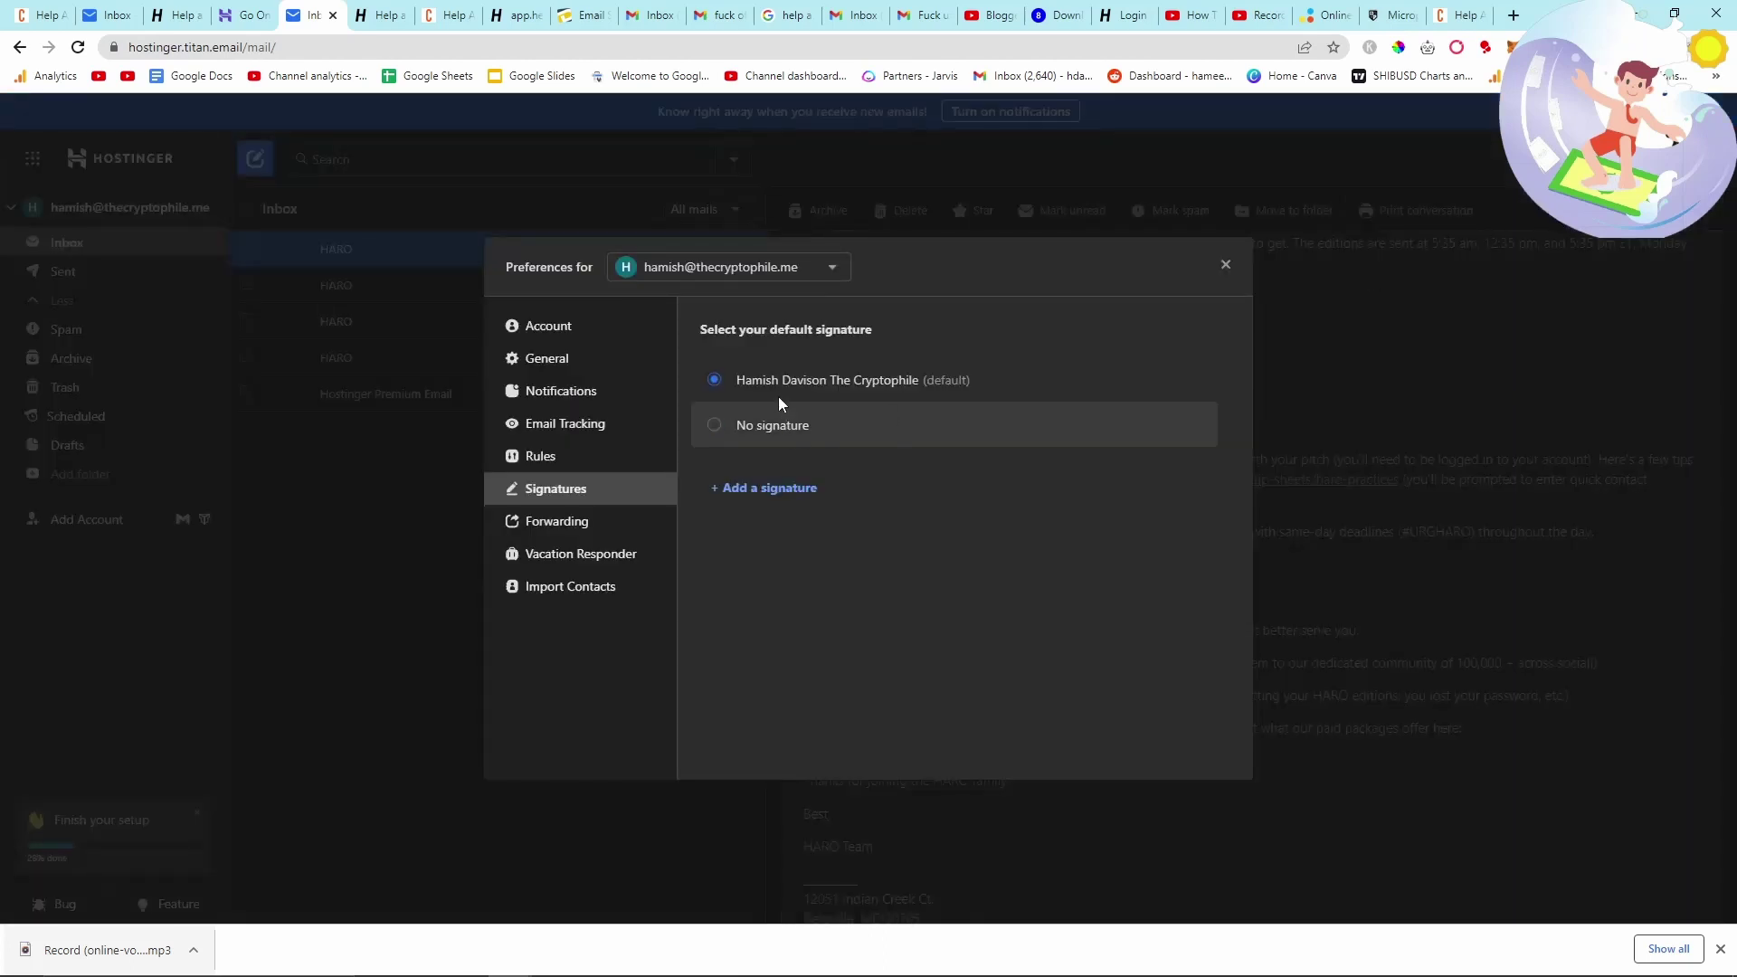
left_click(1141, 380)
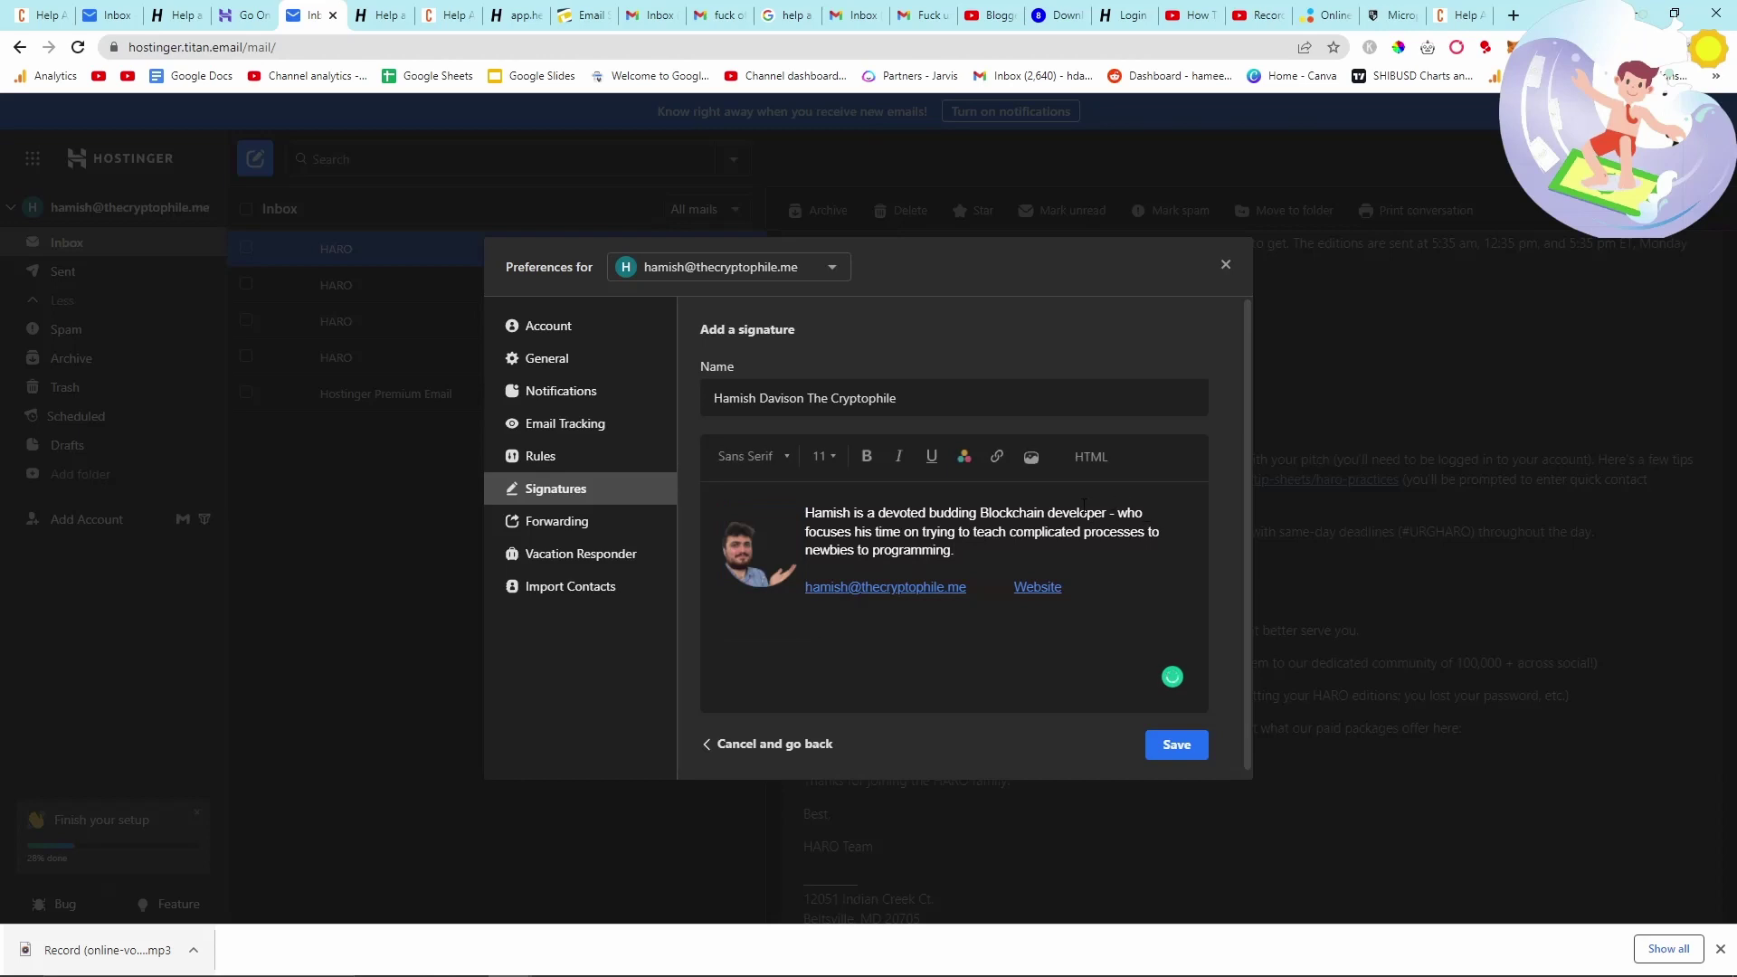
left_click(773, 743)
- Toggle the default to No signature, restore the existing signature, and close preferences
left_click(801, 426)
left_click(795, 378)
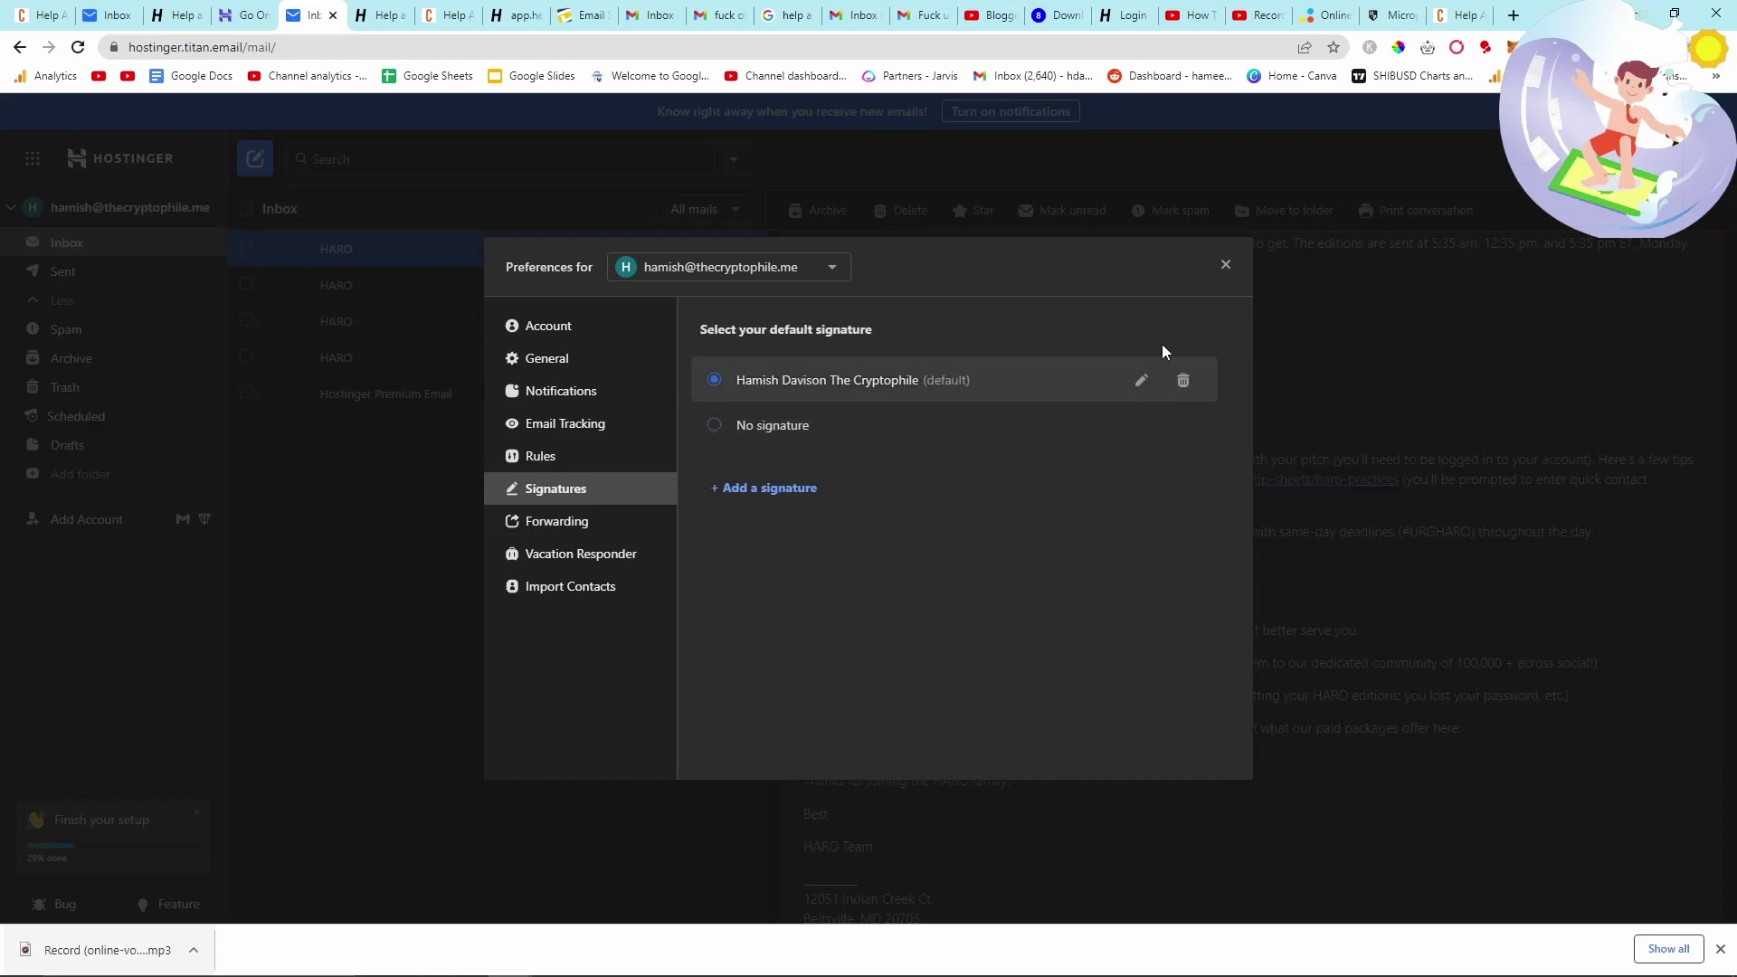
left_click(1225, 264)
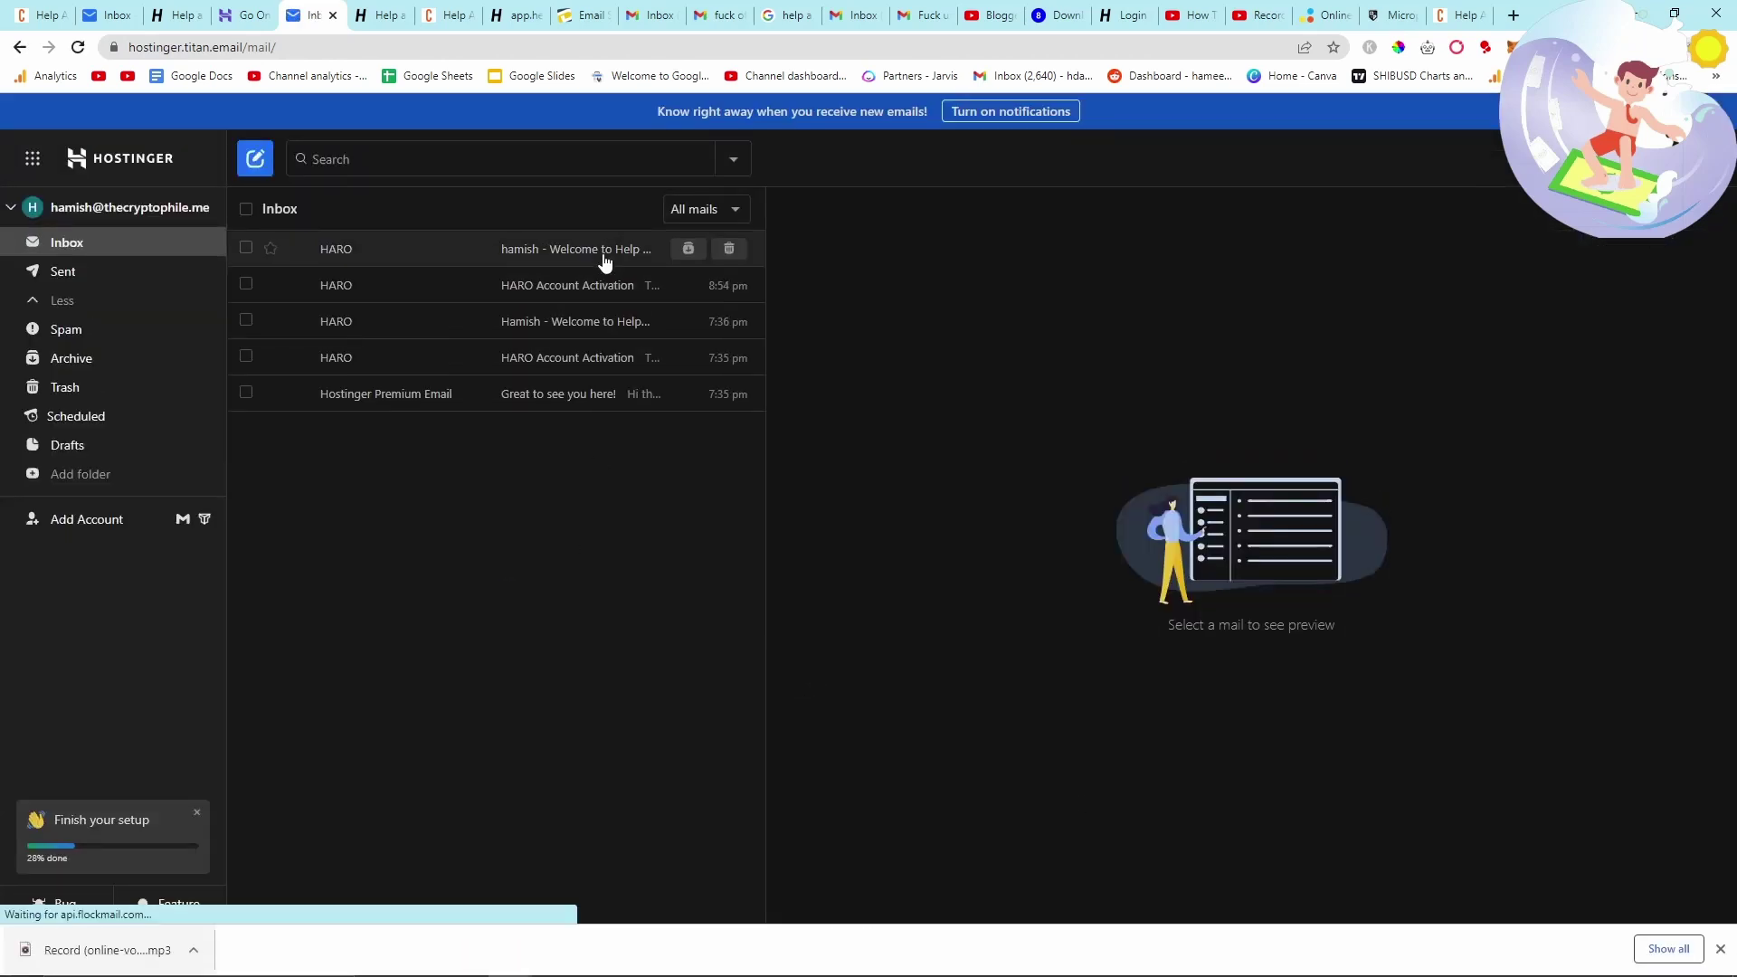
- Open the HARO welcome email and scroll down to its sign-off and contact details
left_click(604, 258)
scroll(1078, 633, "down", 4)
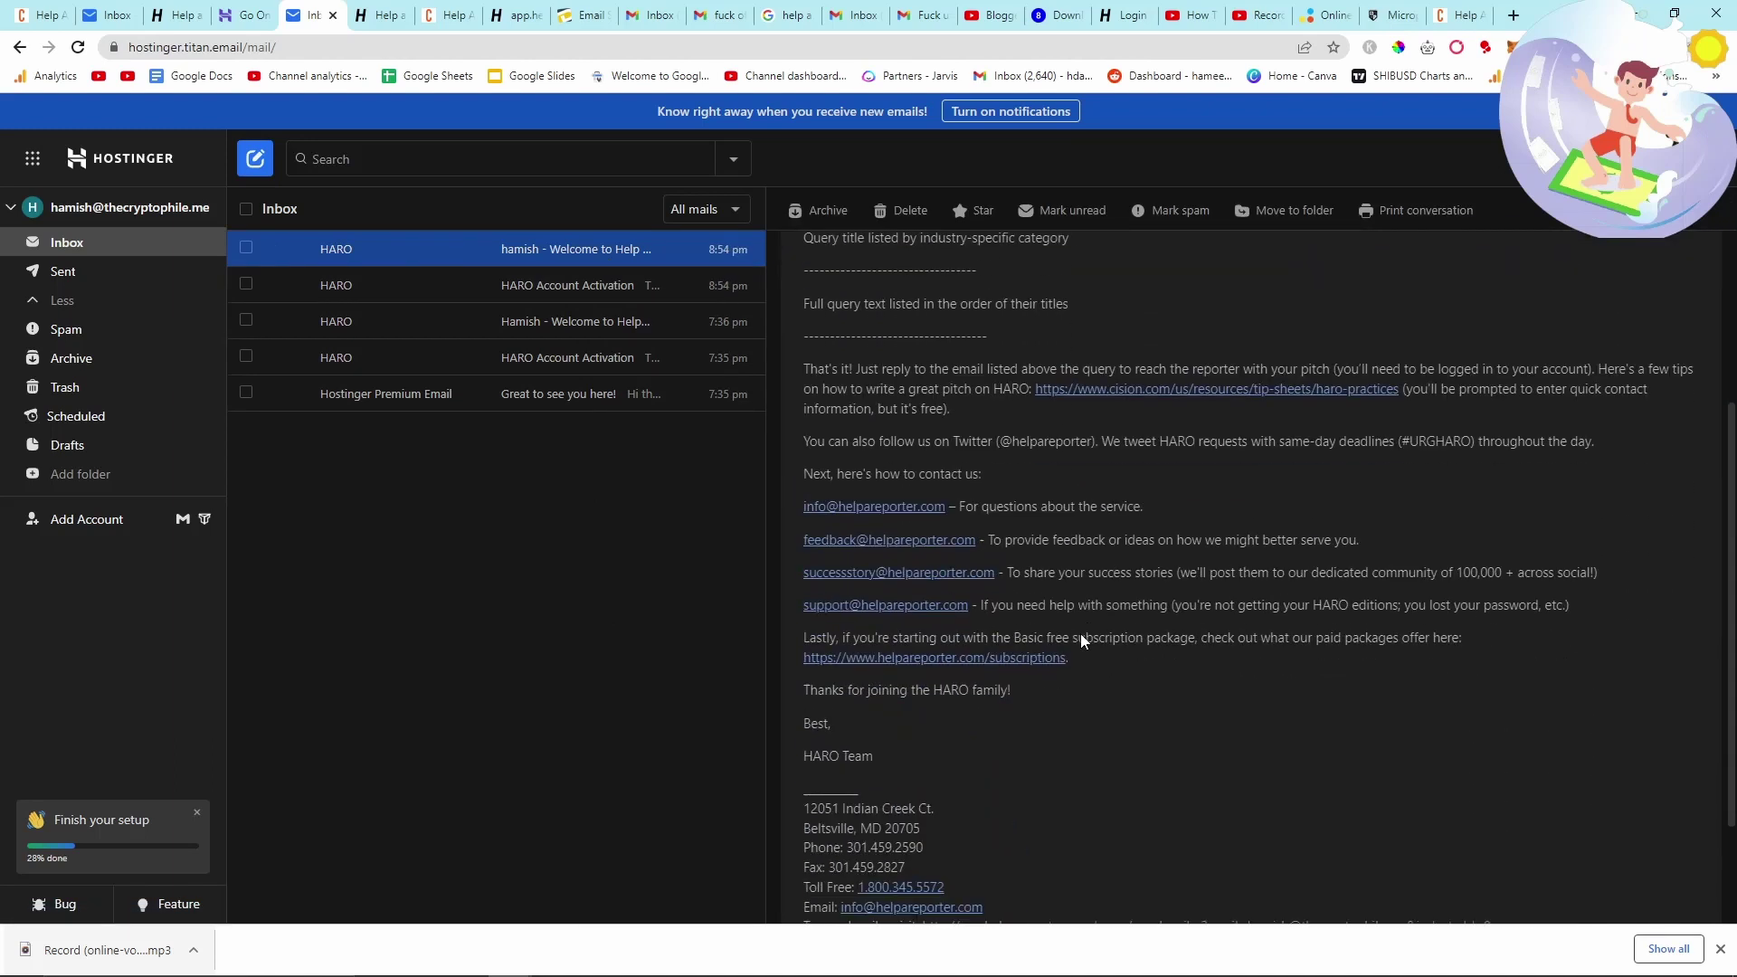
scroll(1080, 634, "up", 5)
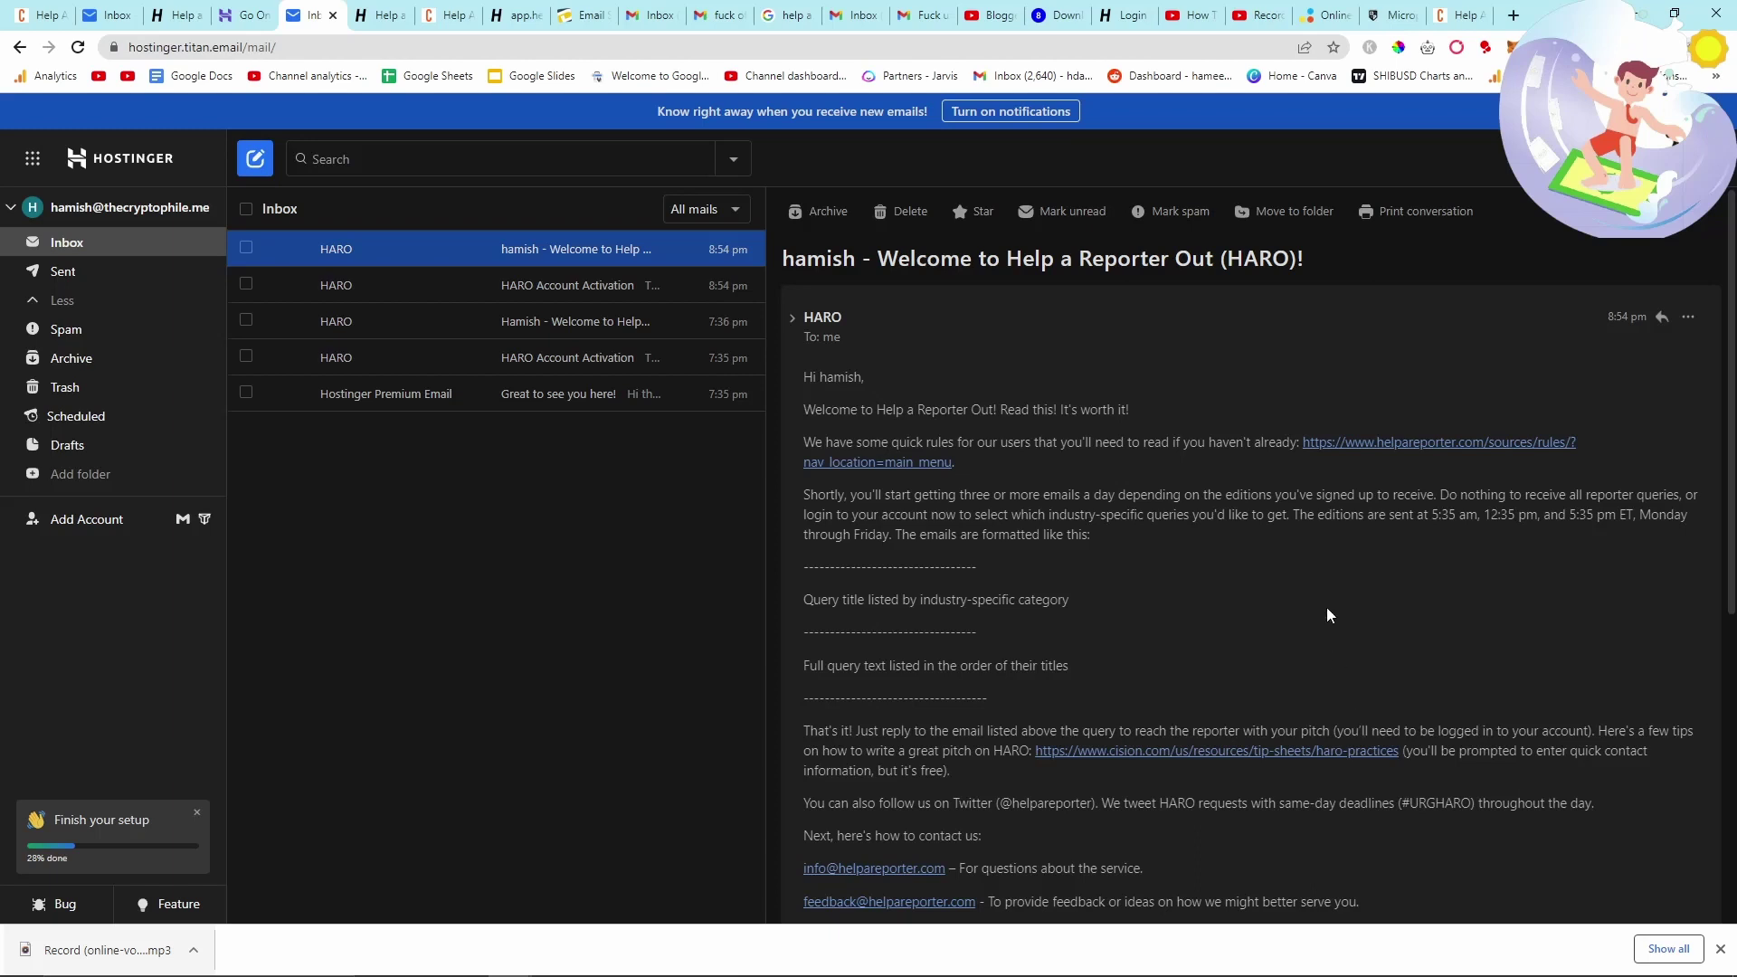
scroll(1203, 601, "down", 6)
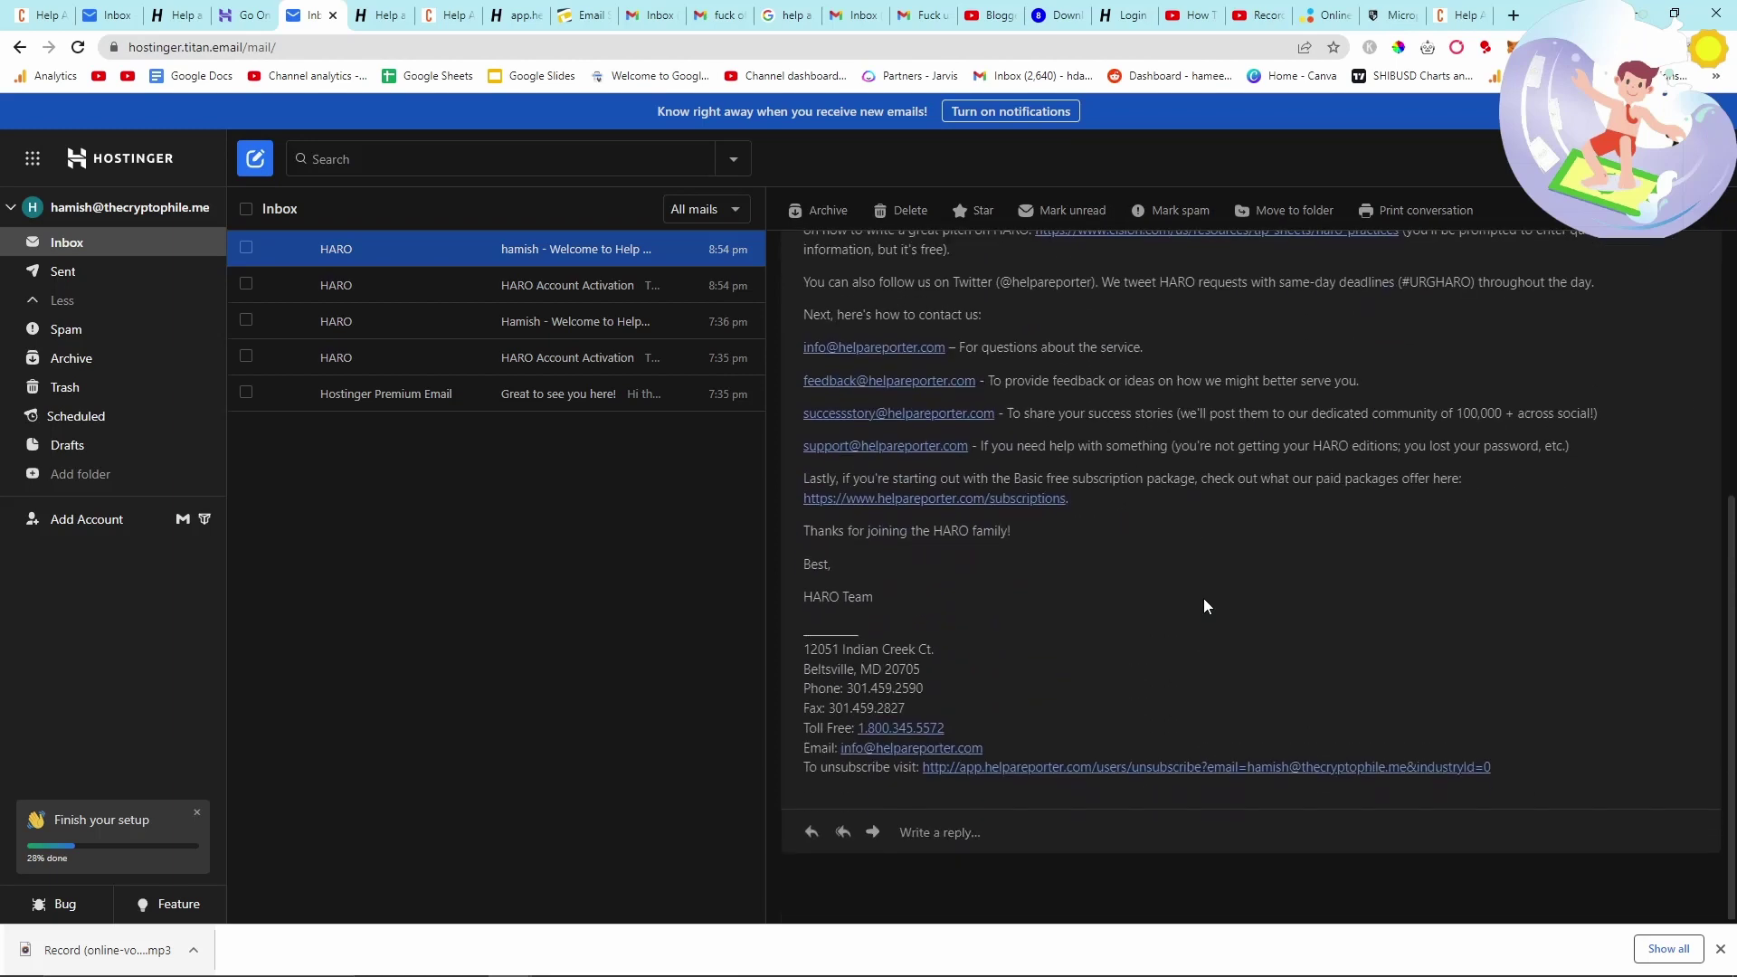